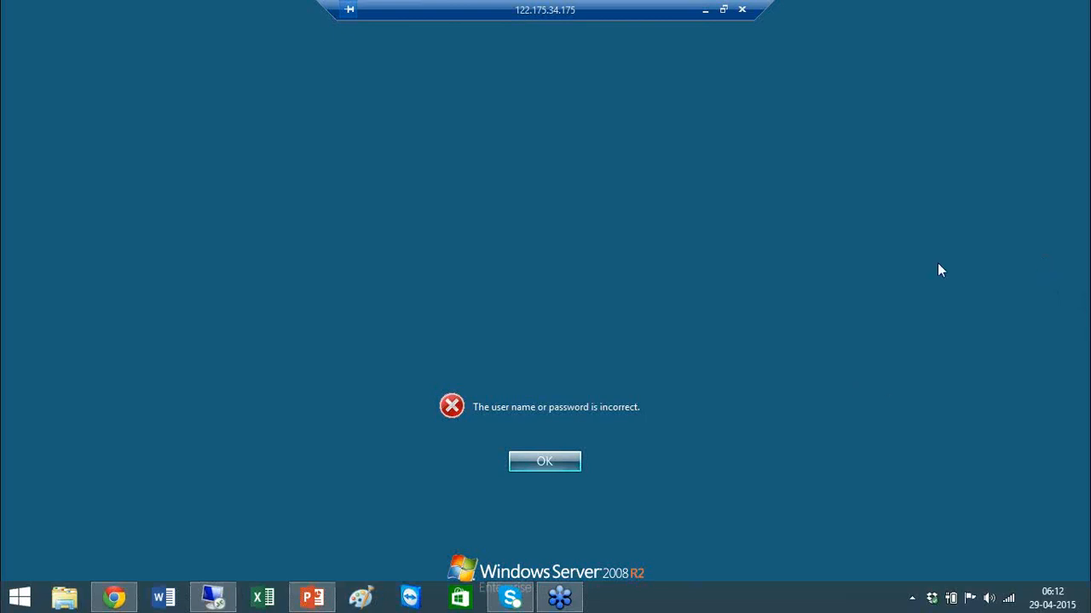
Dismiss the incorrect-password error and close the remote desktop session.
left_click(544, 463)
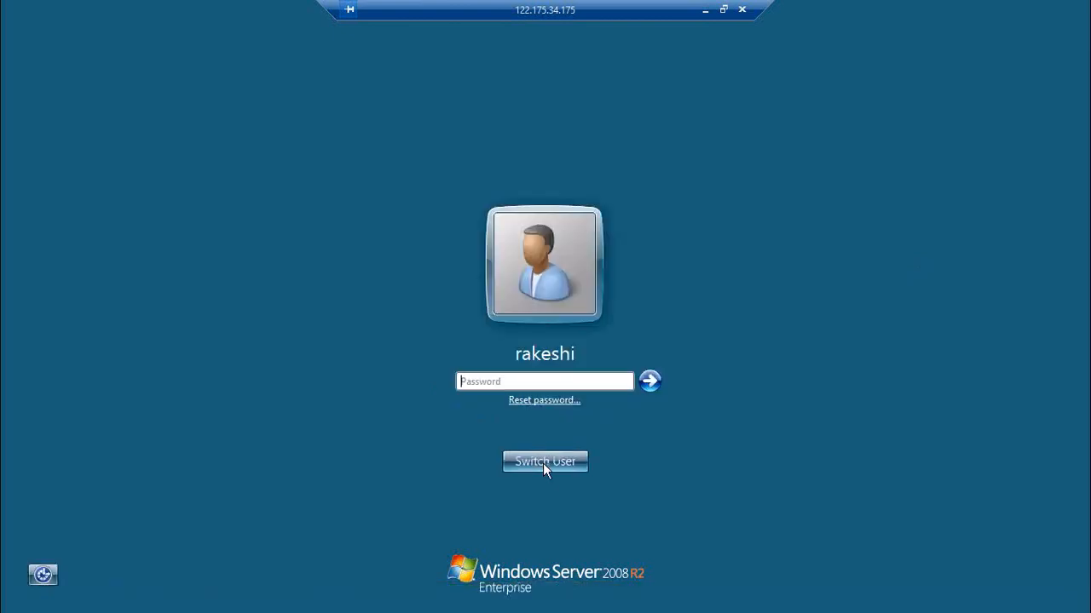
left_click(745, 11)
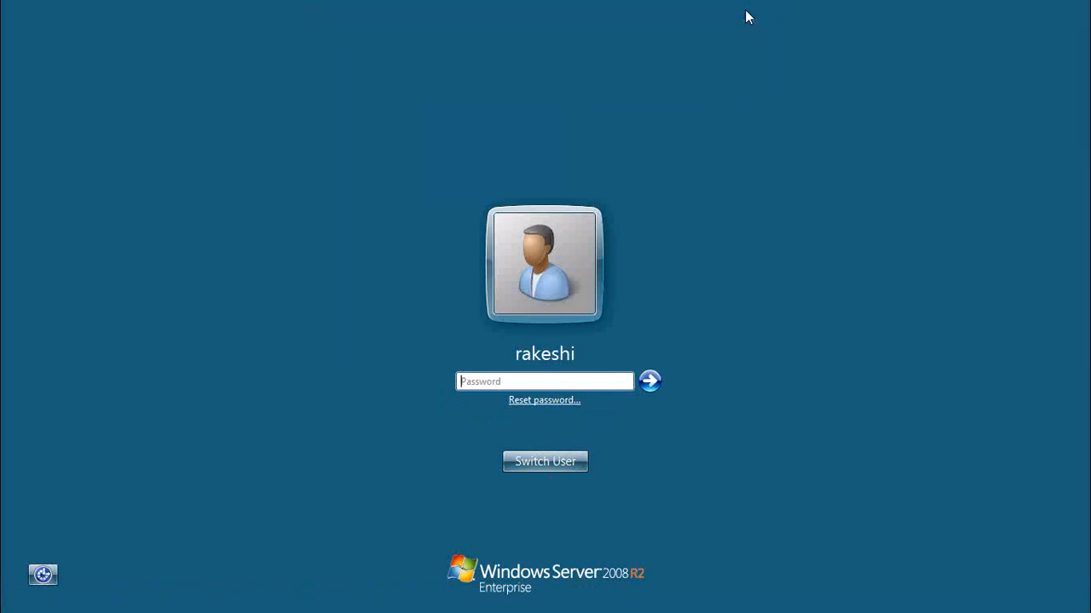
Reconnect to 122.175.34.175:33320 with the account password and accept the certificate warning.
left_click(632, 196)
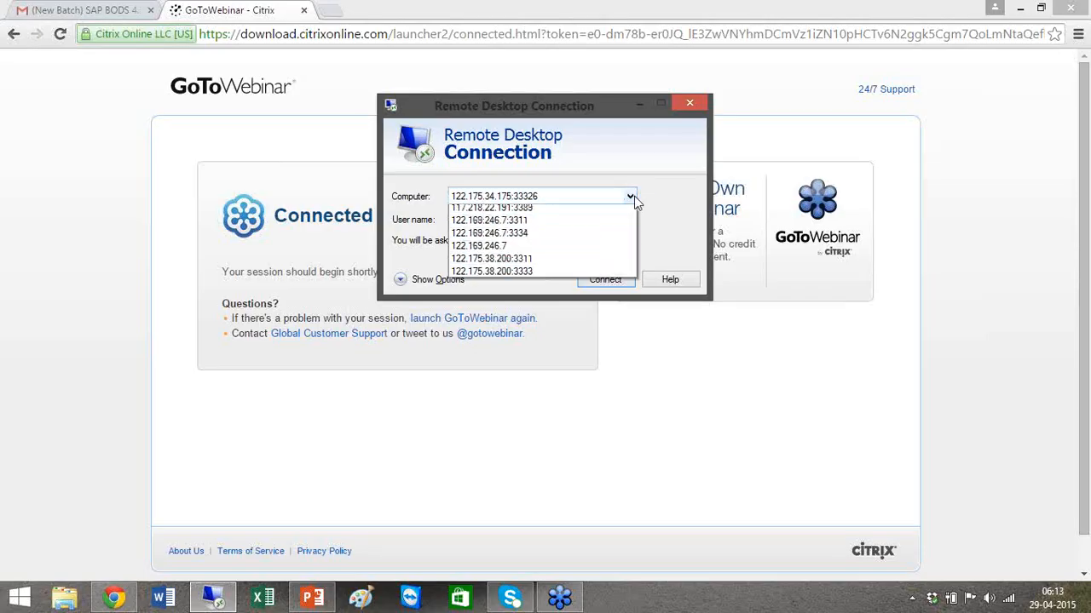
left_click(558, 225)
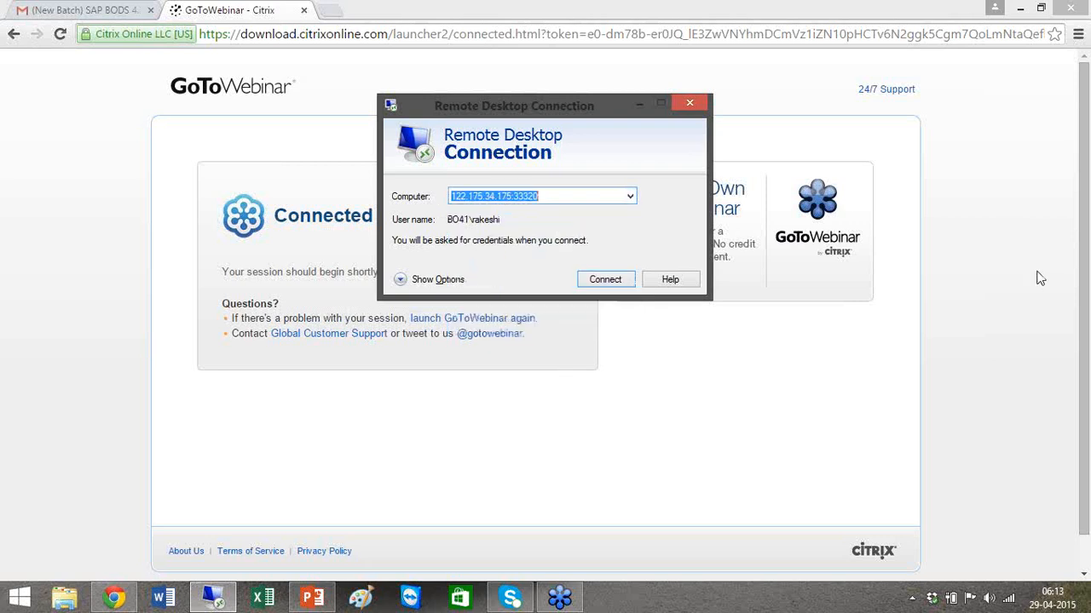
left_click(597, 278)
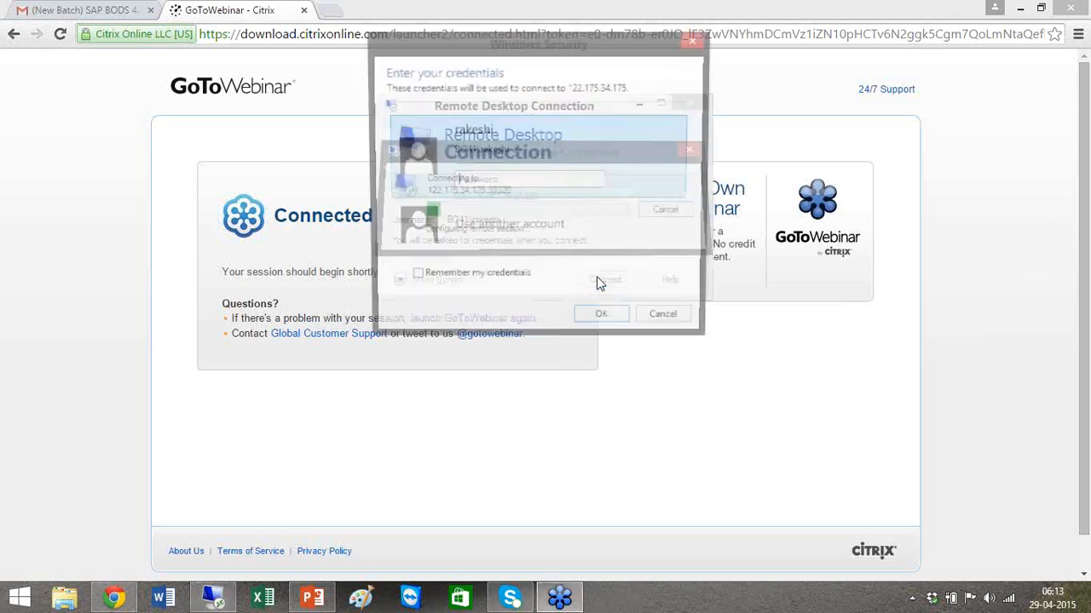
type("*******")
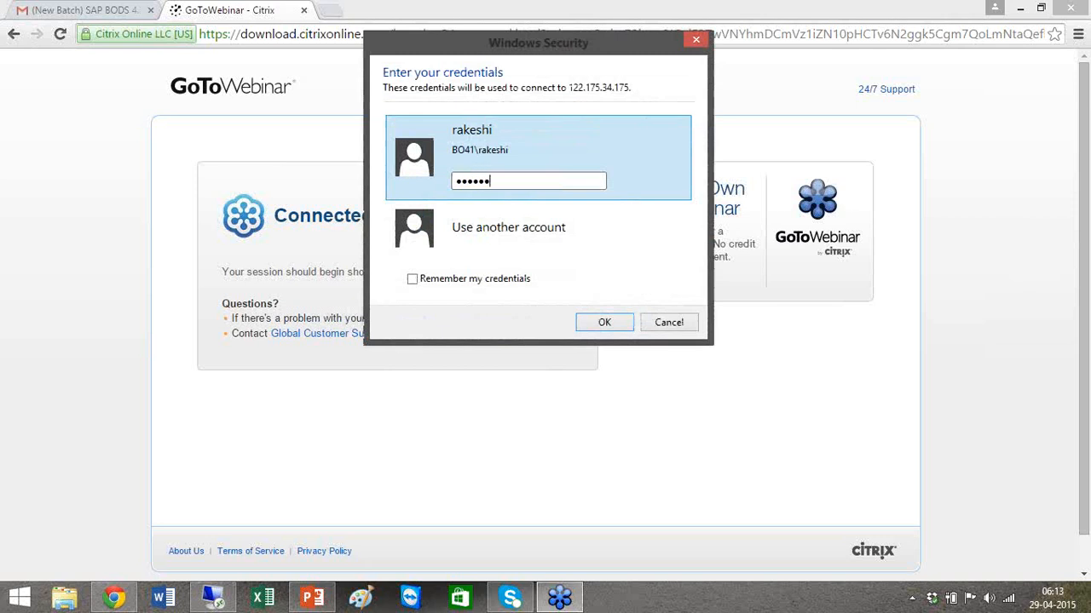
key("Return")
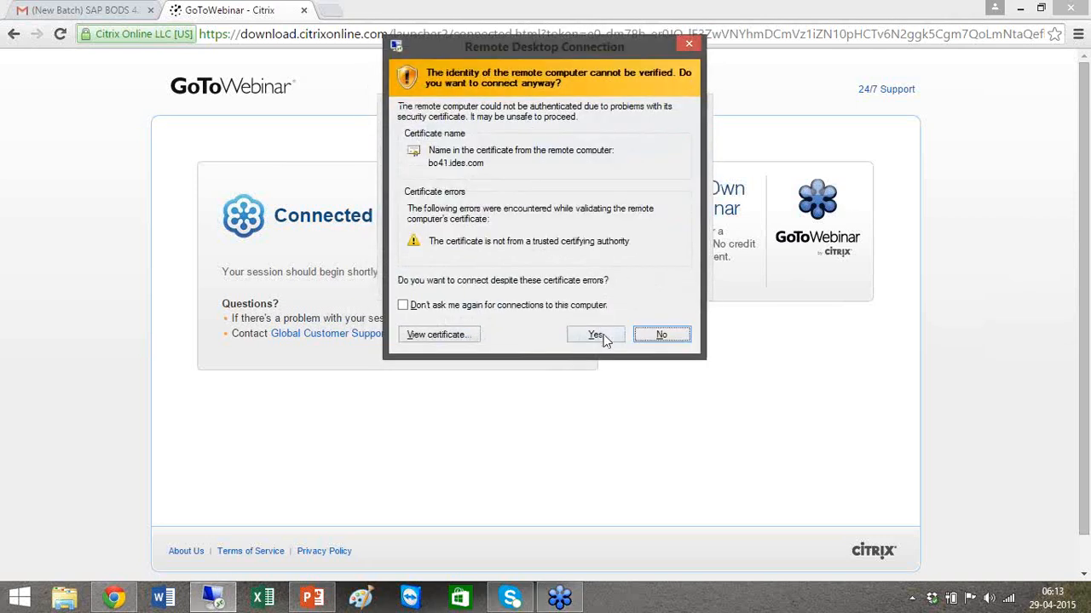
left_click(602, 335)
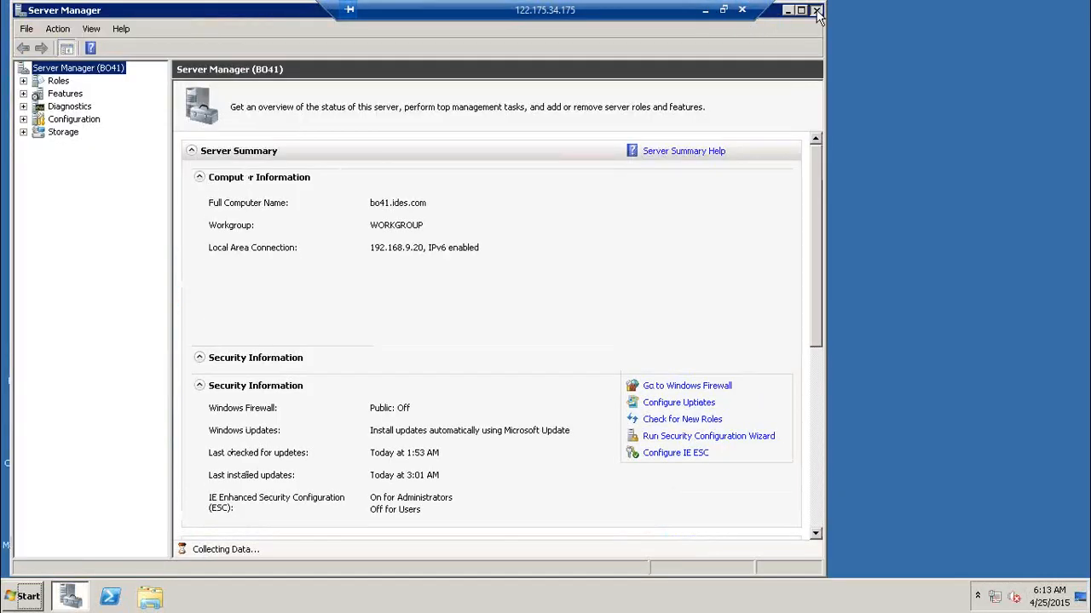
Close Server Manager and resume the Notepad notes near the Oracle line.
left_click(815, 11)
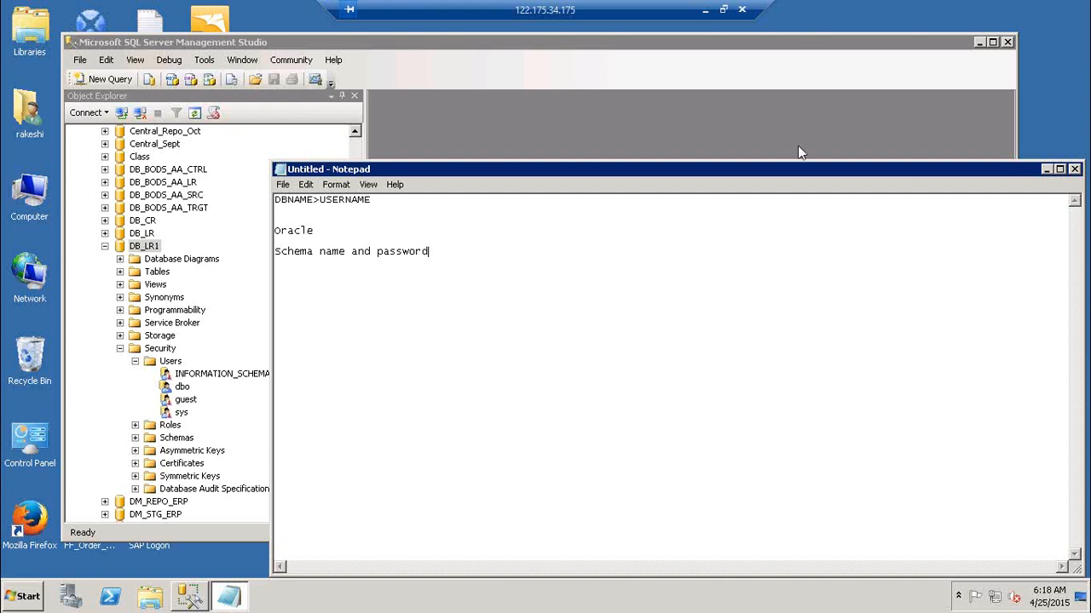
left_click(467, 230)
Add note lines 'DB--> Schma --> Tables' and 'Schemaname.Db name', then move the Notepad window.
key("Return")
key("Return")
type("DB--> Schma --> Tables")
key("Return")
key("Return")
type("Schema")
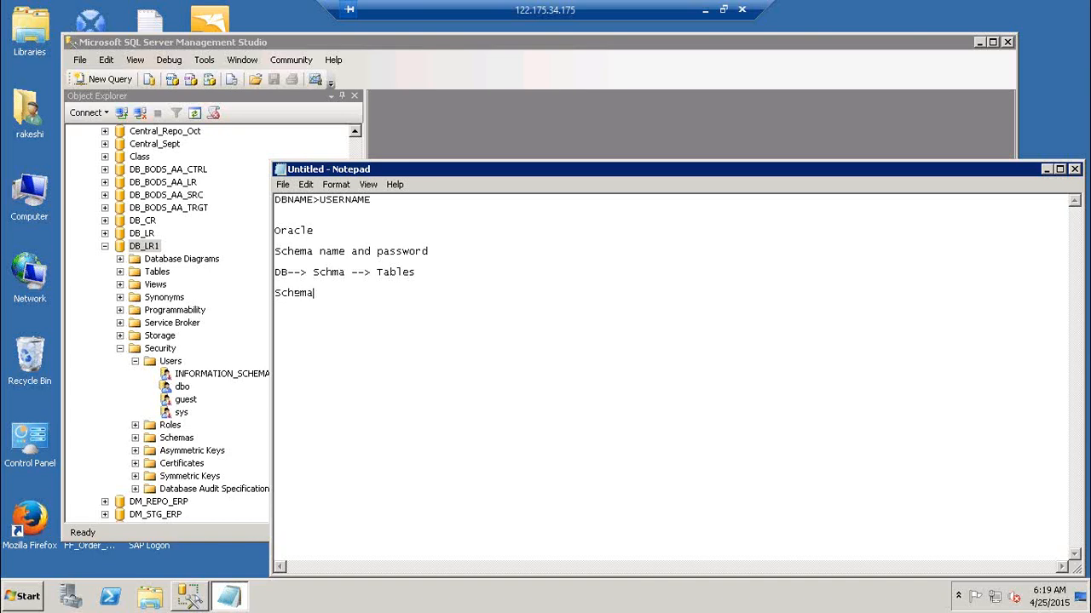
type("h")
type("ame. U")
type("se")
key("BackSpace")
key("BackSpace")
key("BackSpace")
key("BackSpace")
type("Db hame")
left_click(946, 295)
left_click_drag(976, 170, 824, 141)
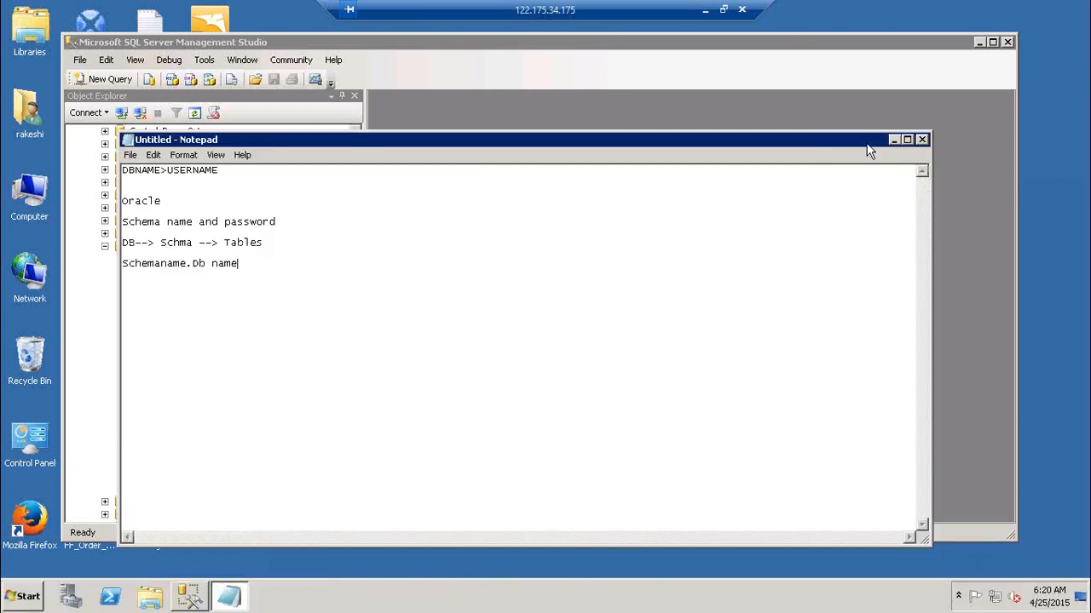
Close Notepad without saving and minimize SQL Server Management Studio.
left_click(921, 140)
left_click(601, 304)
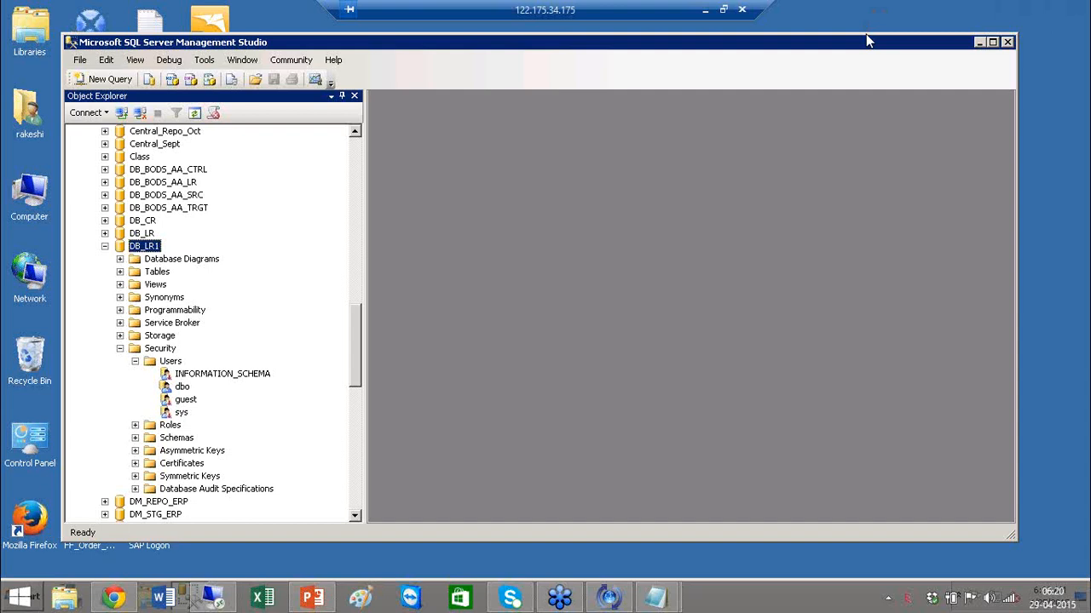
left_click(980, 43)
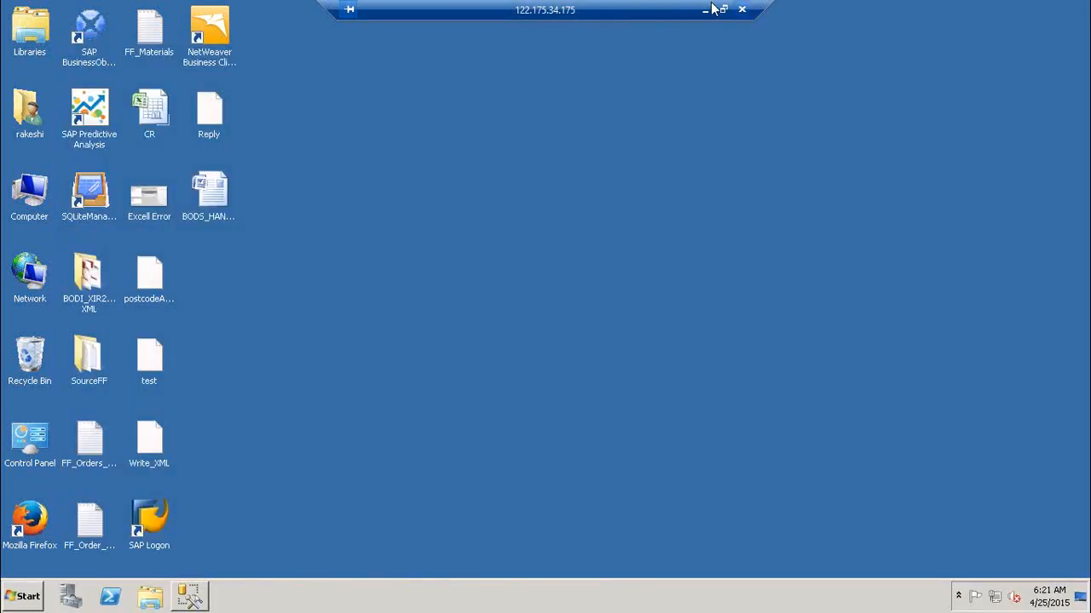
Leave the remote session, discard the local 'SQL Server' note, and open Excel maximized.
left_click(705, 10)
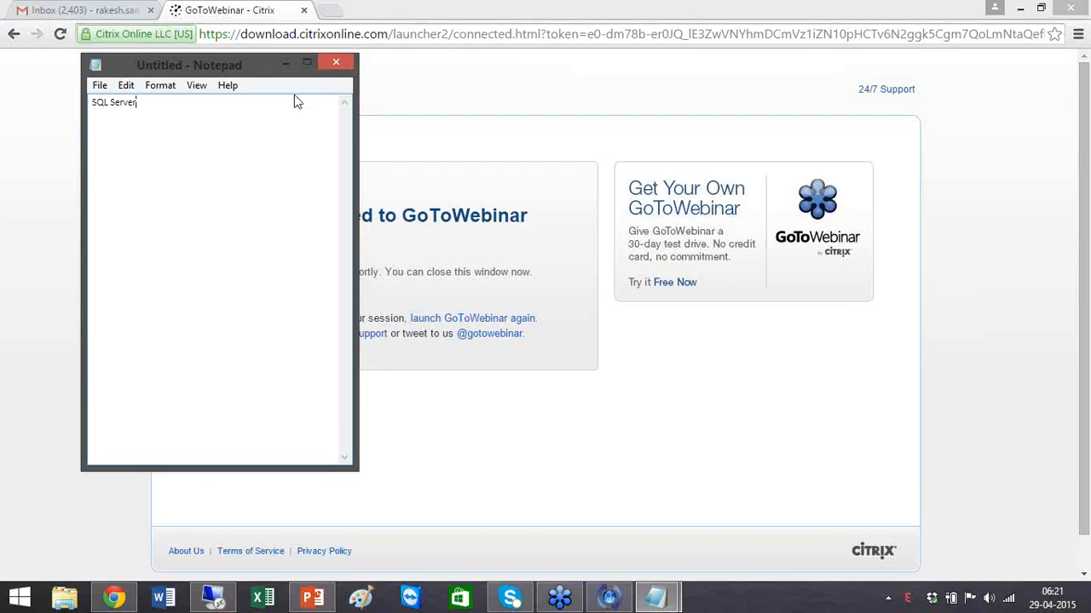
left_click(341, 63)
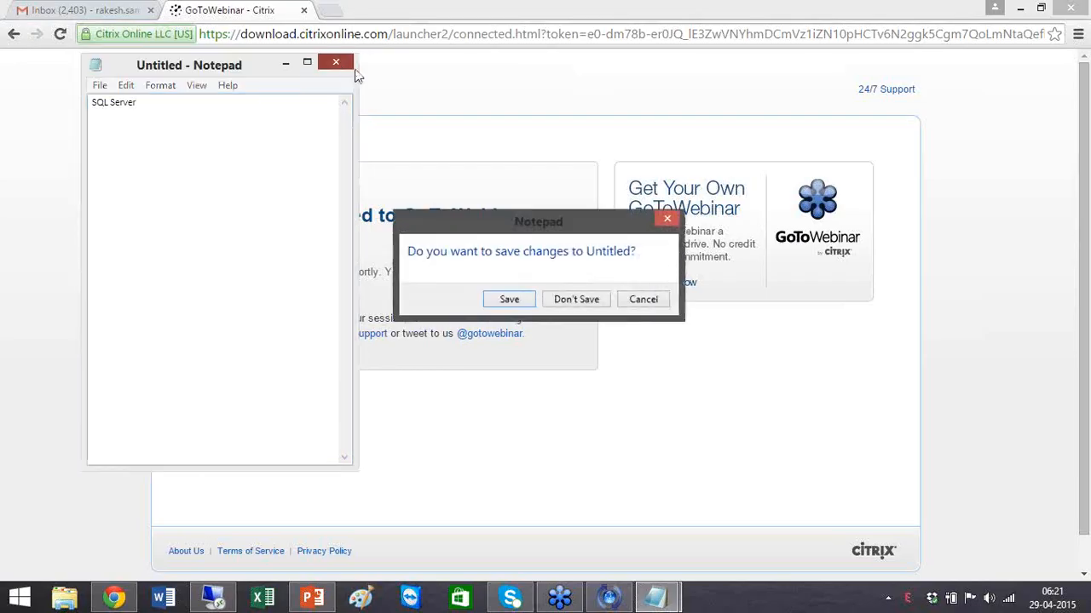
left_click(597, 301)
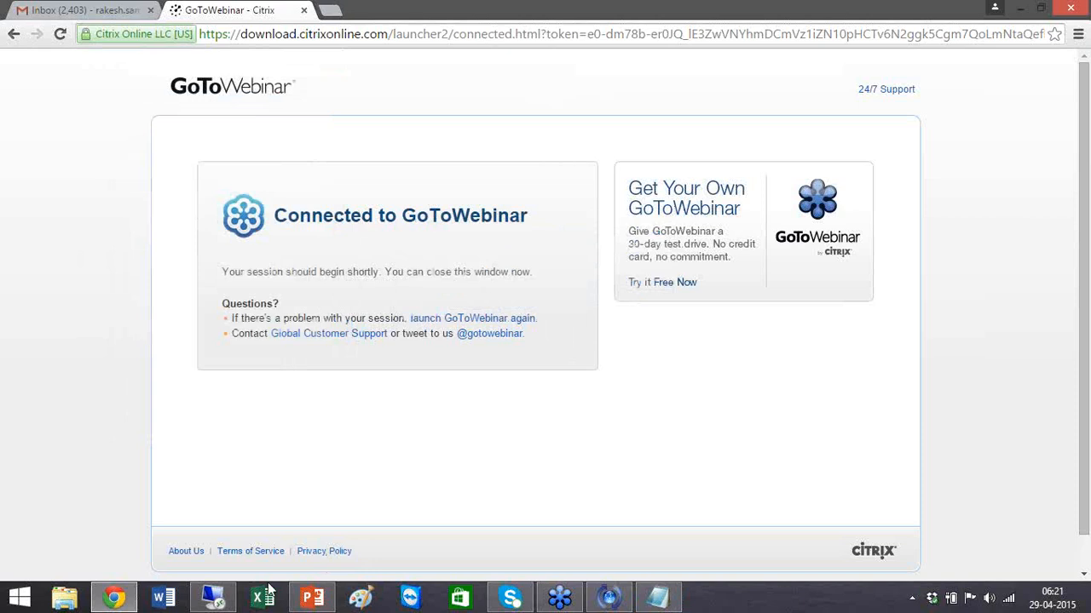
left_click(260, 600)
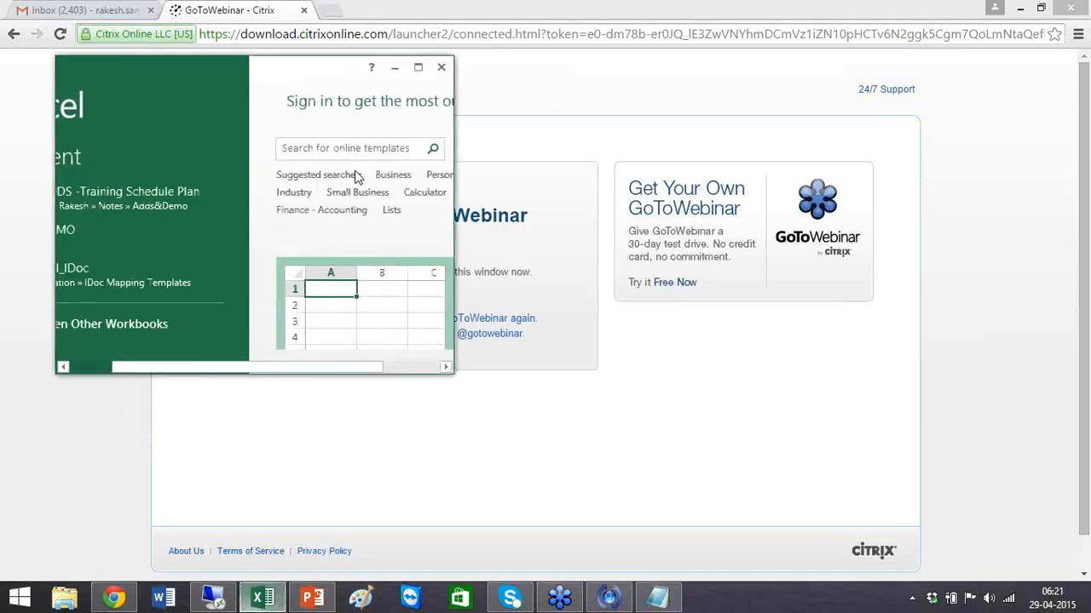
left_click(420, 68)
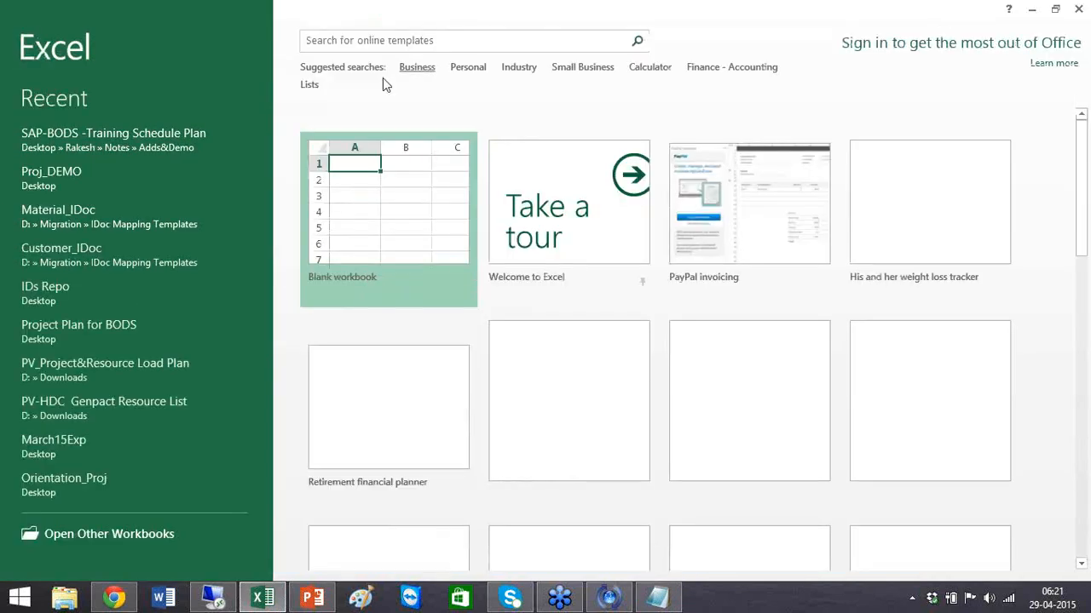
Open SAP-BODS -Training Schedule Plan and select the Day 1 topics in column B.
left_click(150, 143)
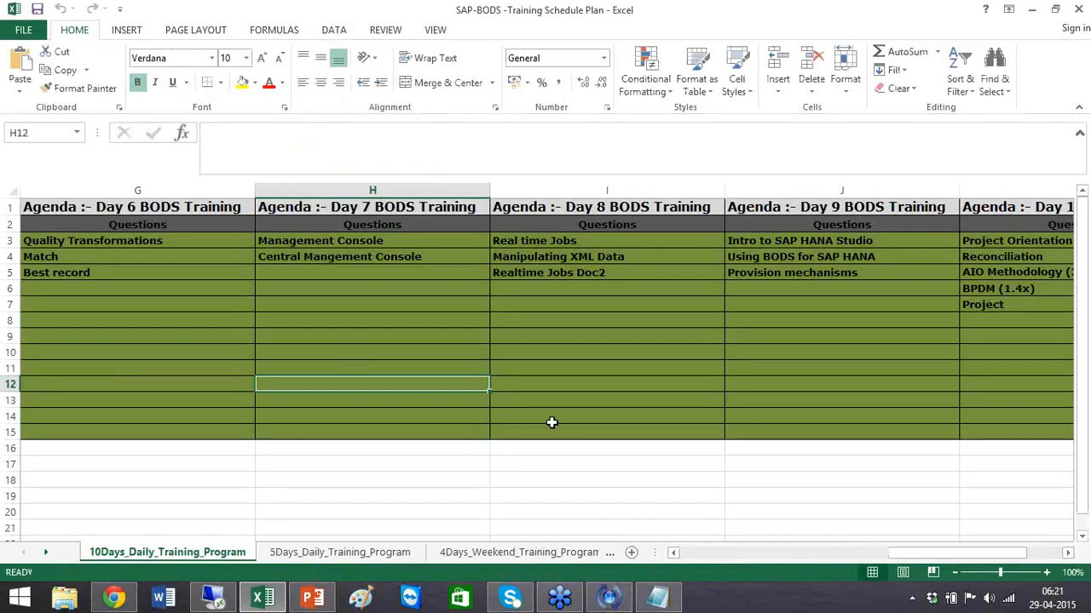
left_click(751, 558)
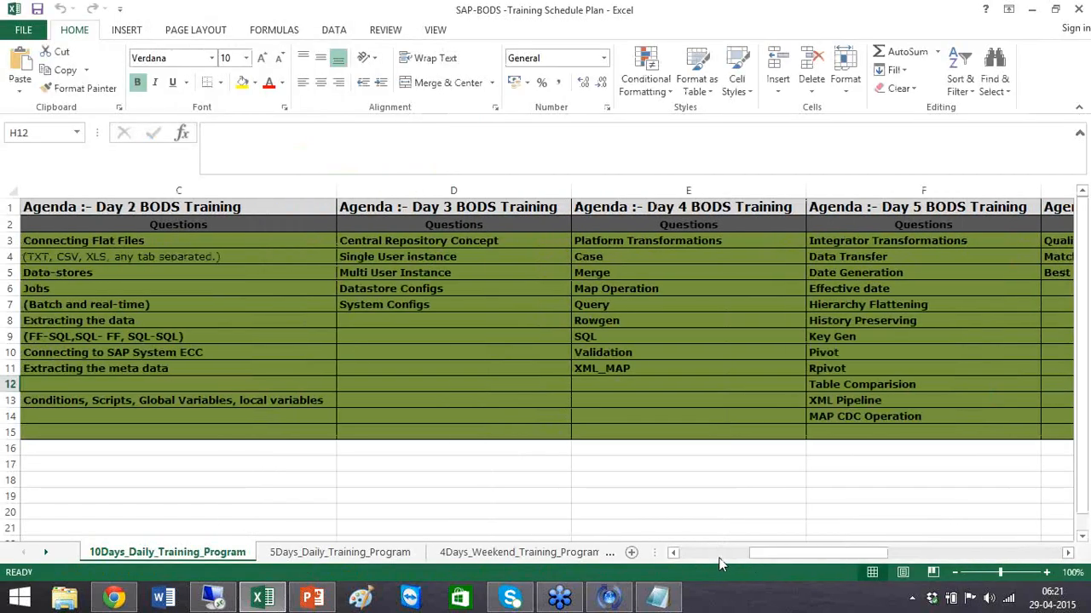
left_click(718, 557)
left_click_drag(196, 242, 224, 432)
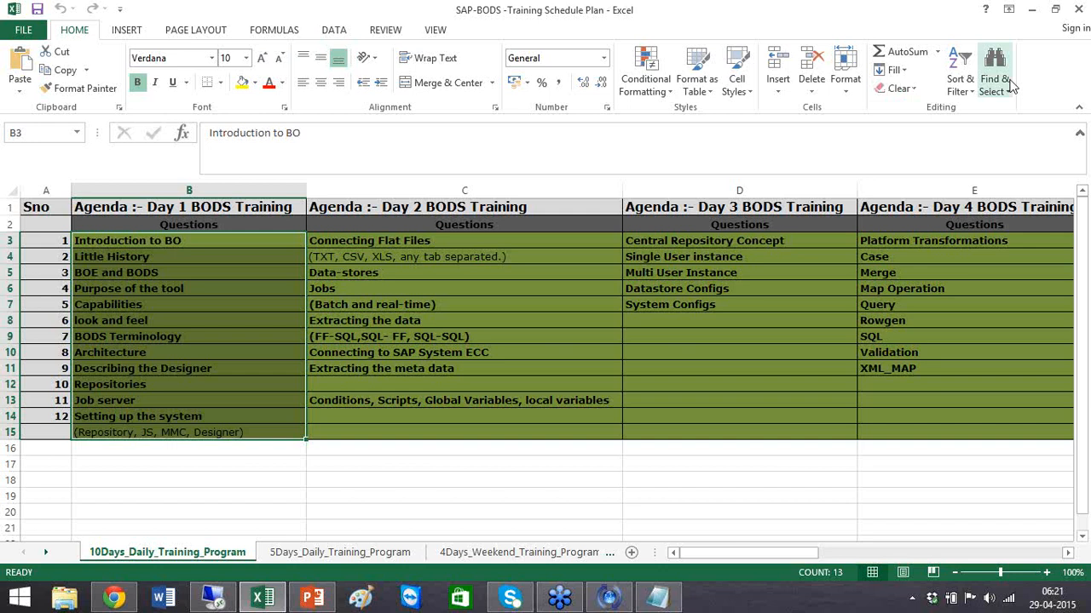
left_click(1083, 46)
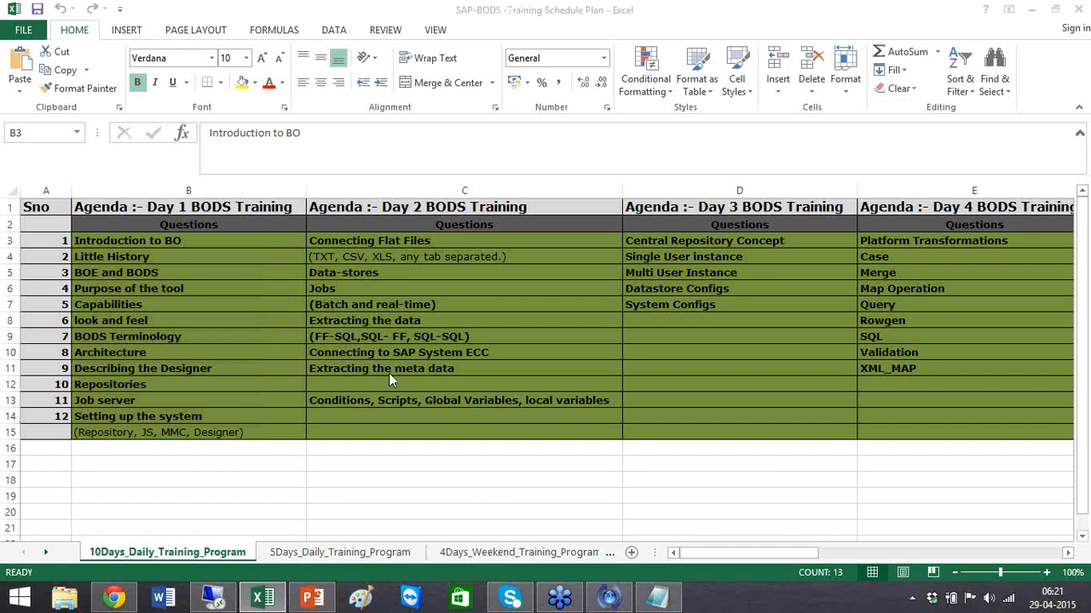
left_click(165, 241)
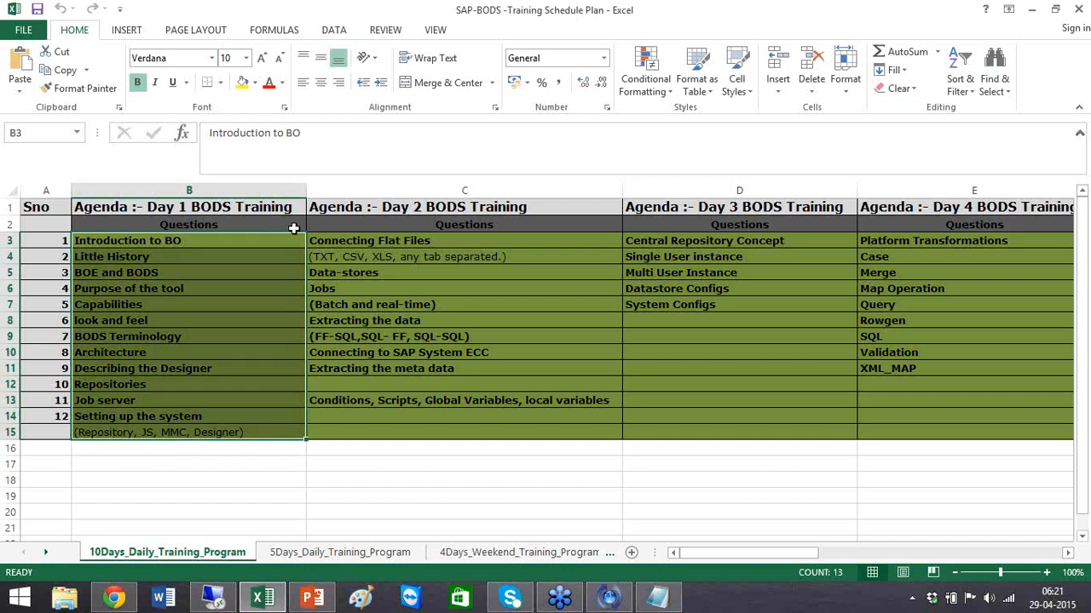
left_click(216, 599)
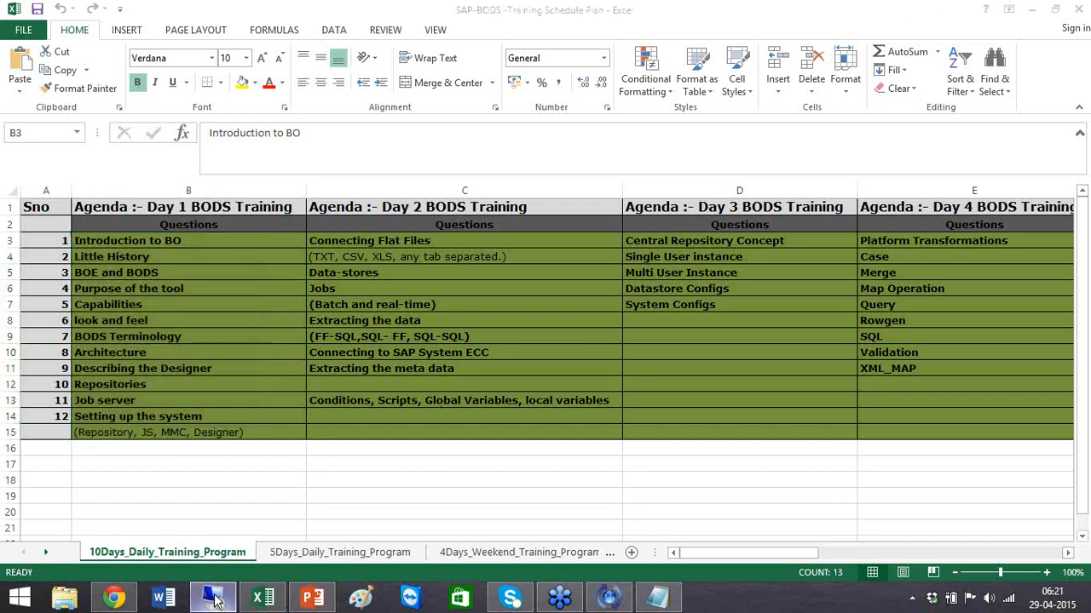
Launch Data Services Designer from All Programs > SAP Data Services 4.2.
left_click(25, 599)
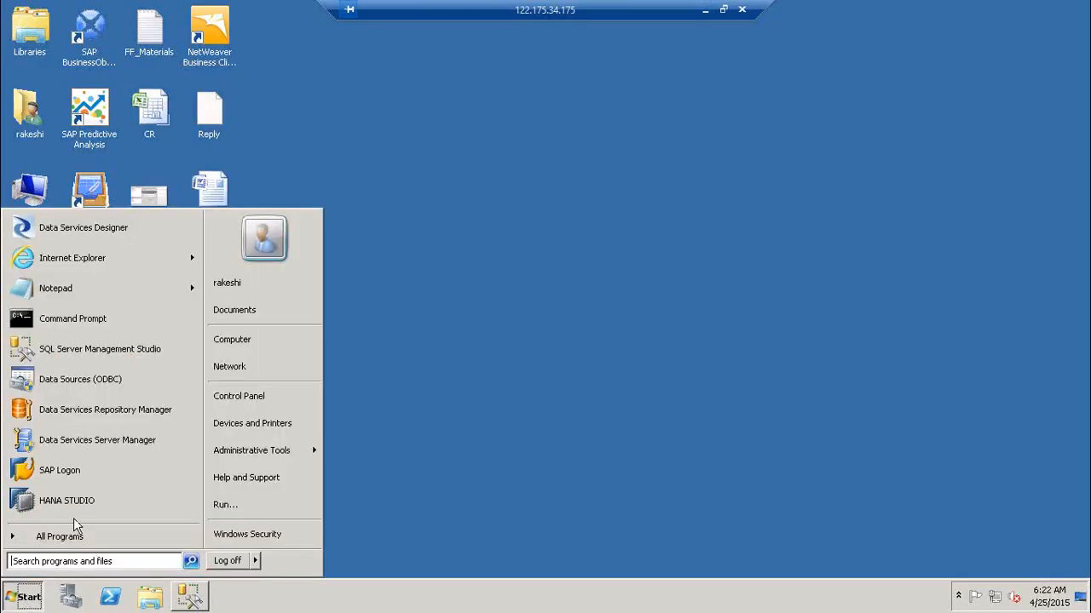
left_click(76, 532)
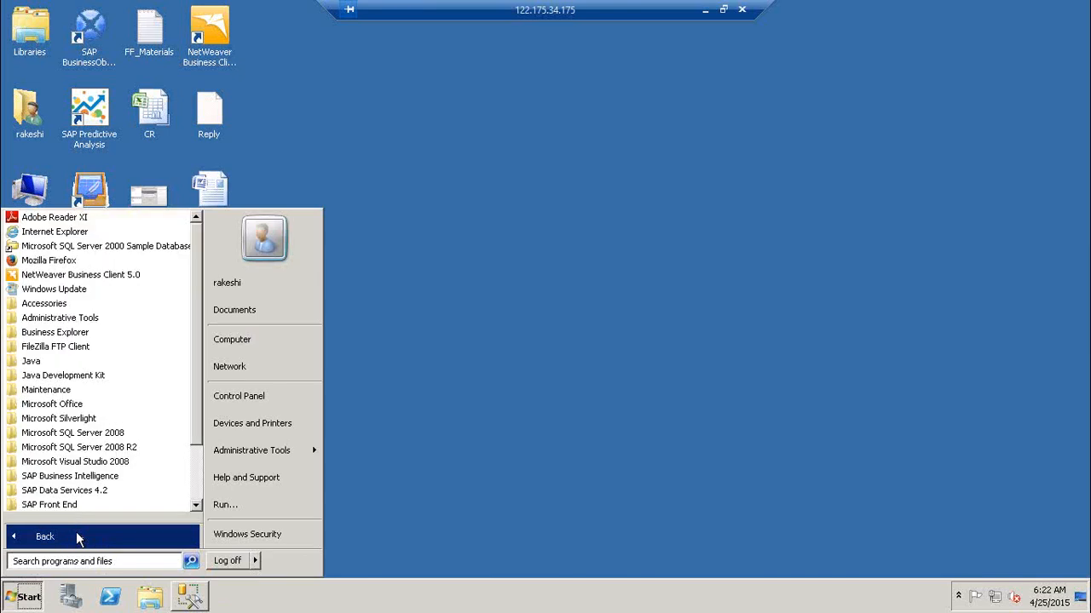
left_click(107, 493)
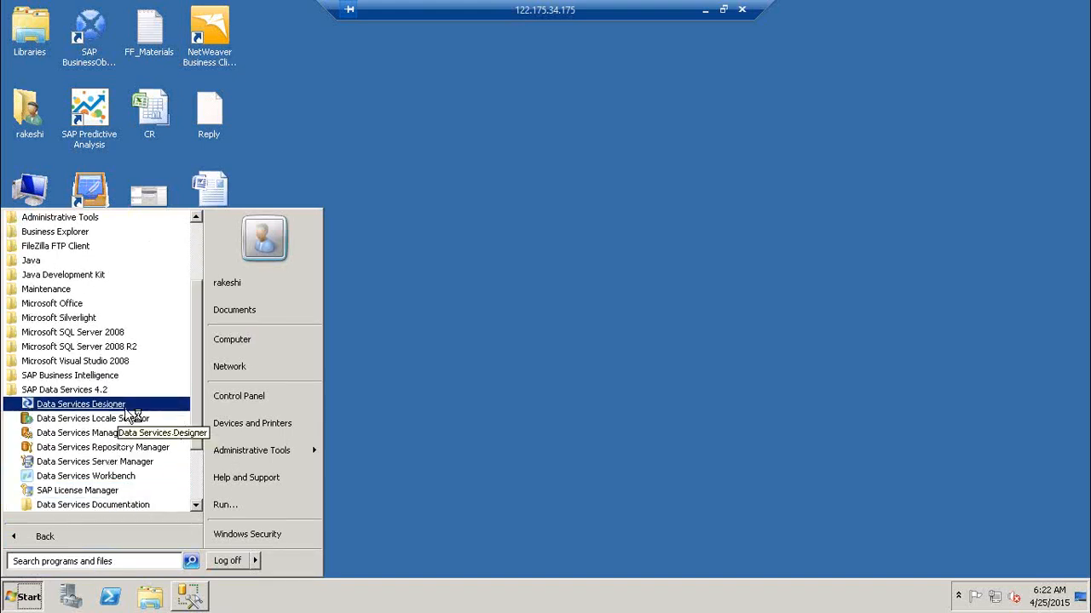
left_click(81, 404)
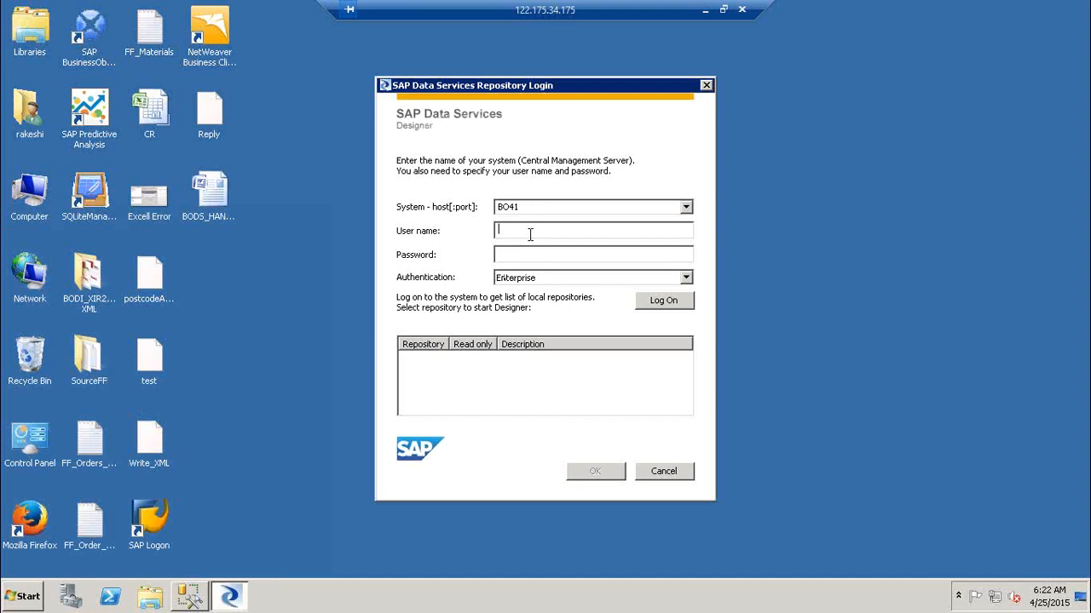
Enter user name Administrator and the password, retrying after two logon failures.
type("Adm")
type("inistrator")
key("Tab")
type("*********")
key("Return")
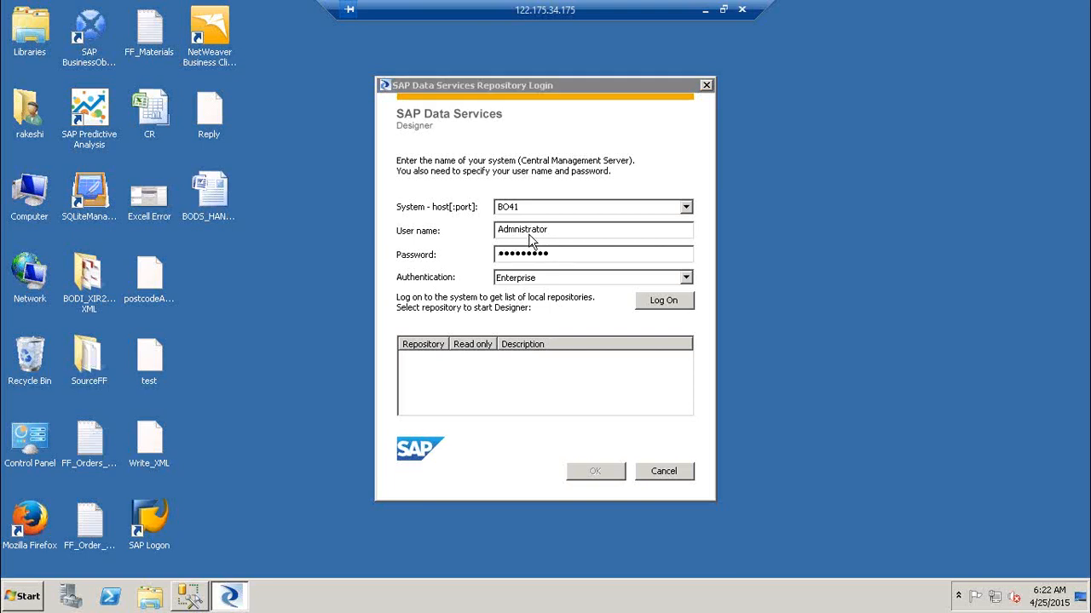
left_click(683, 343)
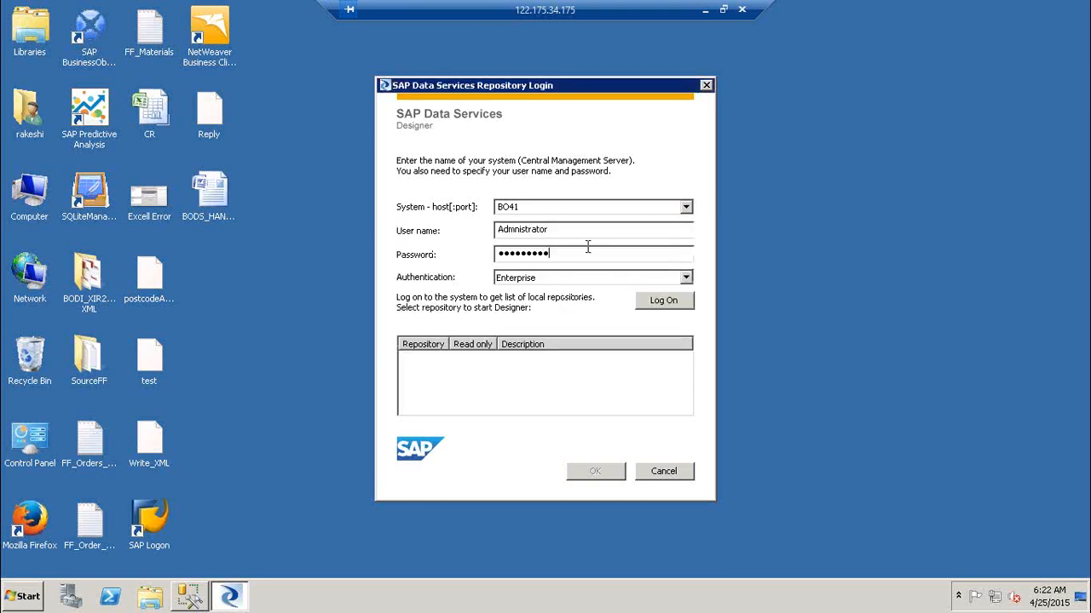
left_click_drag(586, 254, 309, 247)
type("*********")
key("Return")
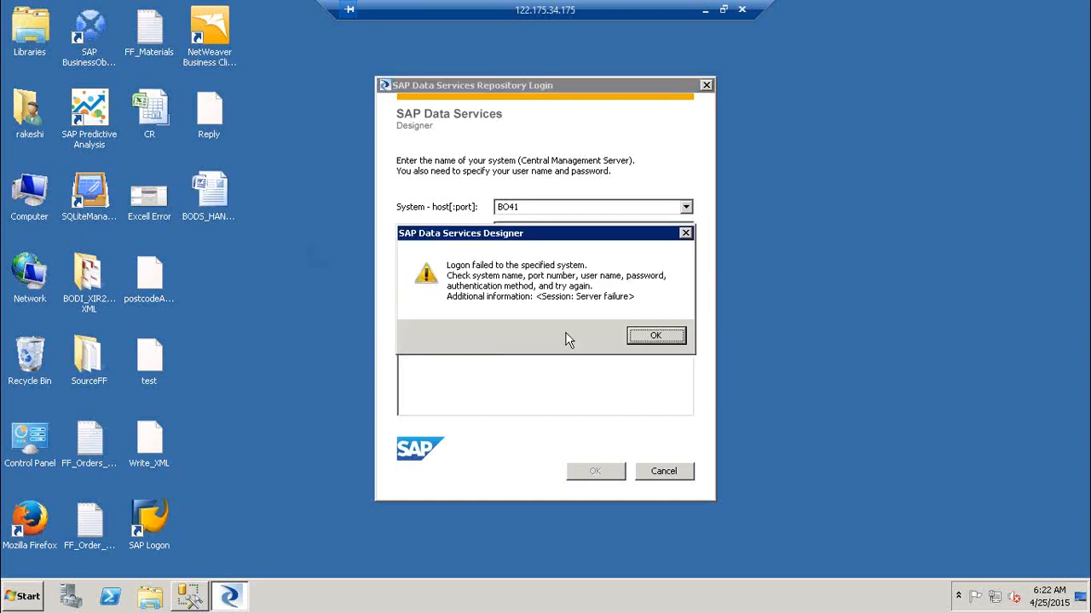
left_click(633, 332)
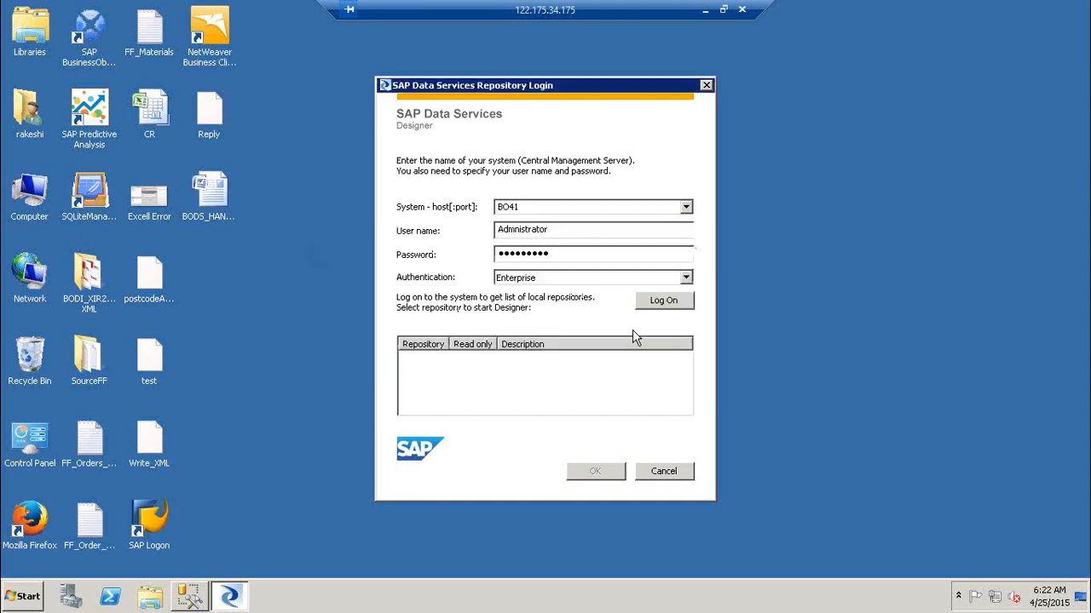
Retype user name Administrator and the password, then log on to list repositories.
double_click(588, 232)
type("Adm")
type("inistrator")
key("Tab")
type("•••••••••")
left_click(688, 310)
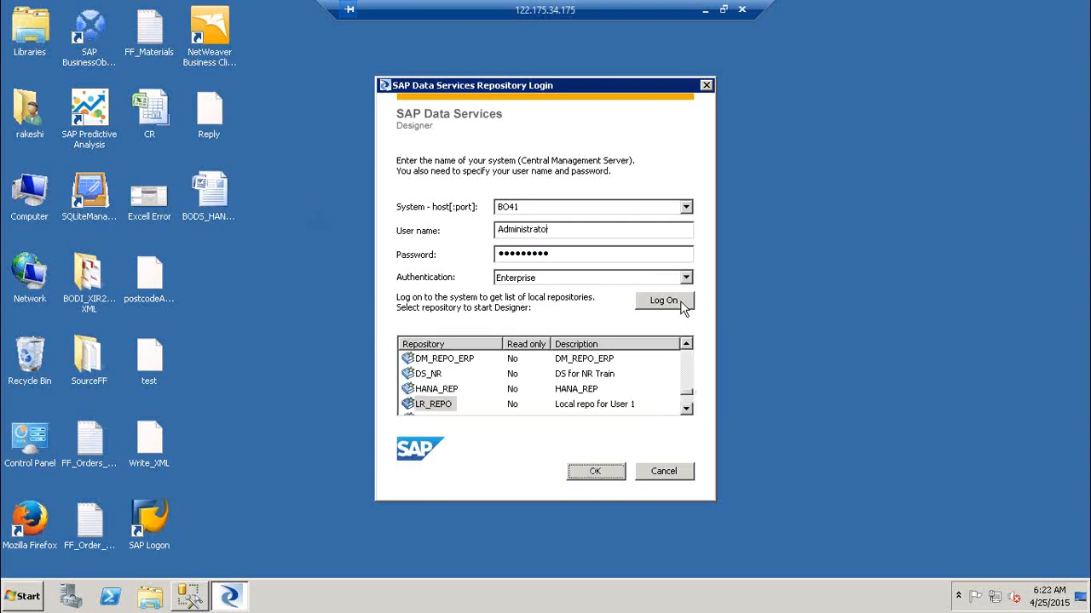
Choose the LR1 repository, enter its password, and maximize the Designer window.
left_click(426, 403)
left_click(686, 409)
left_click(686, 409)
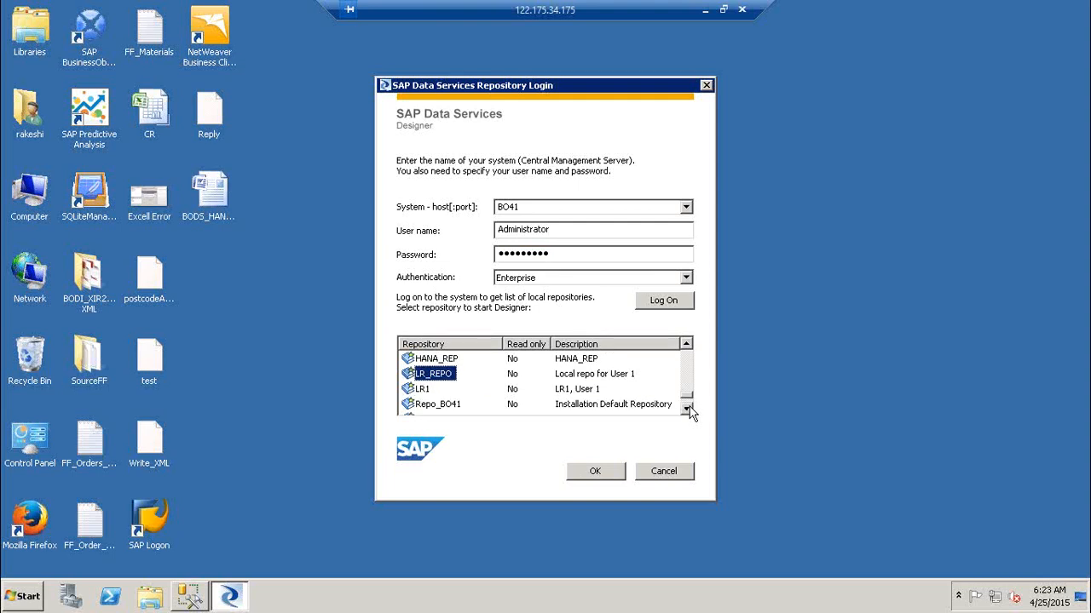
left_click(426, 390)
left_click(594, 475)
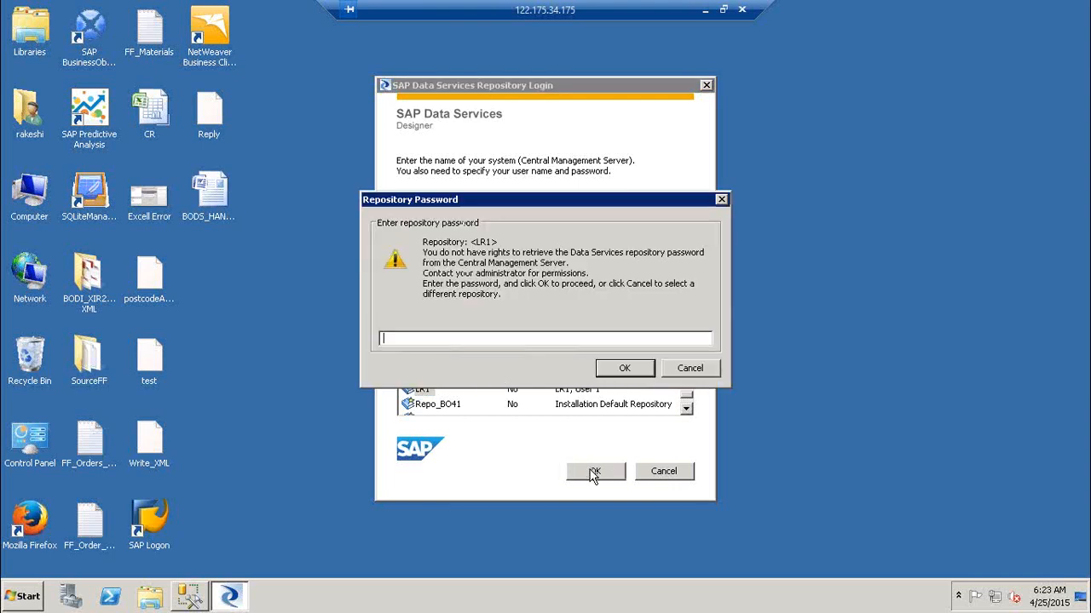
type("••••")
key("Return")
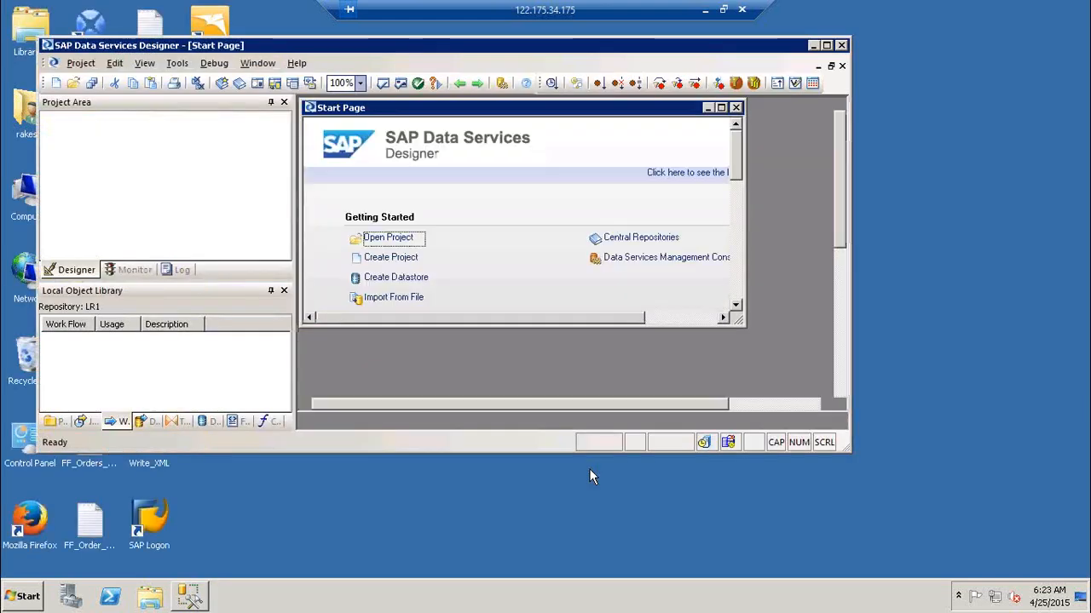
left_click(826, 46)
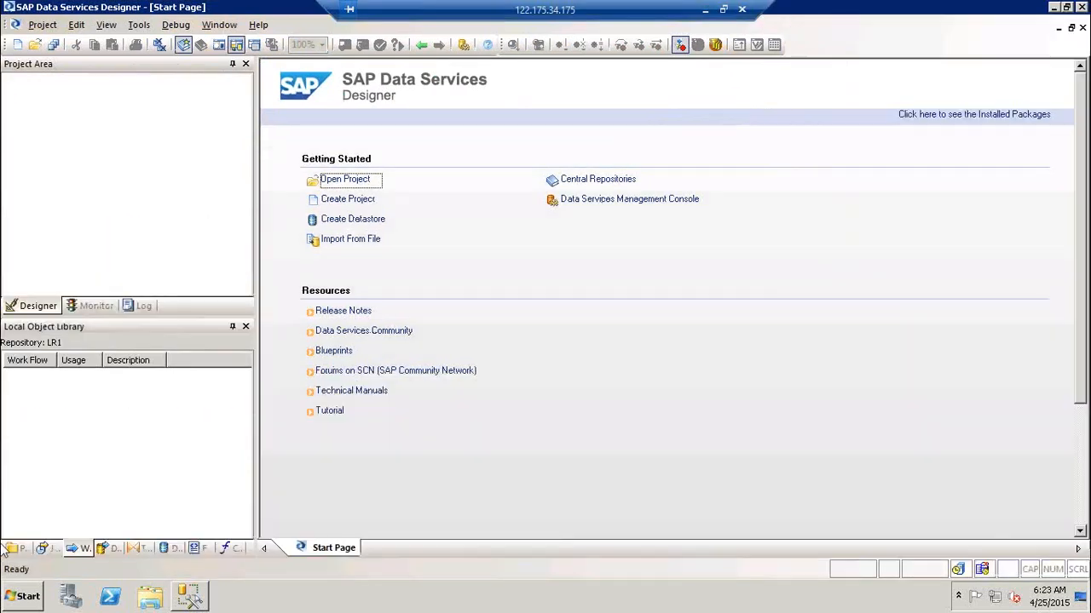
Show Projects in the Local Object Library and widen and heighten the left panels.
left_click(13, 549)
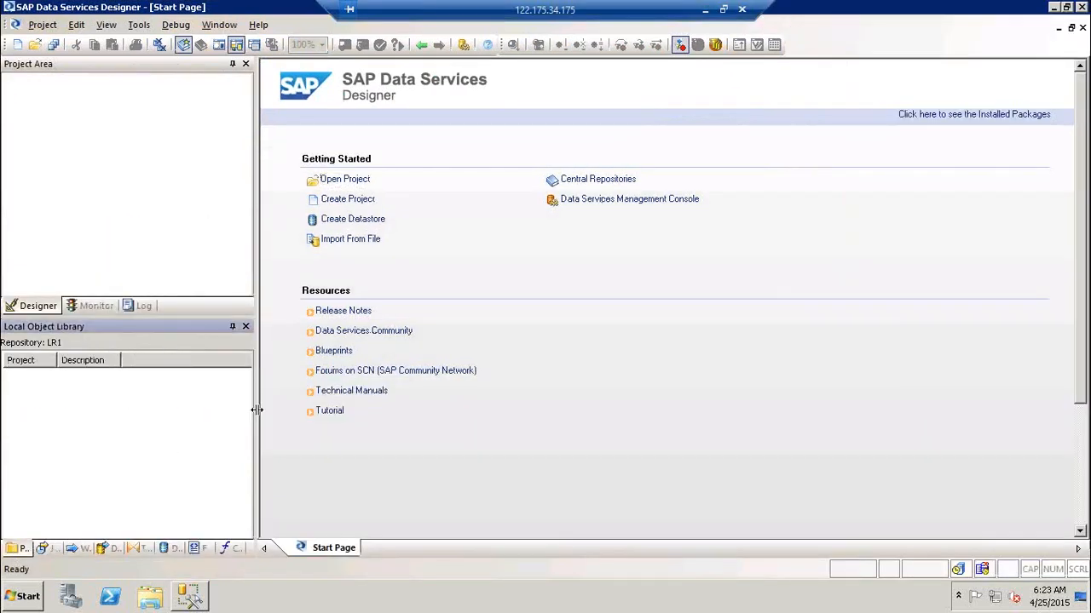
left_click_drag(257, 409, 317, 410)
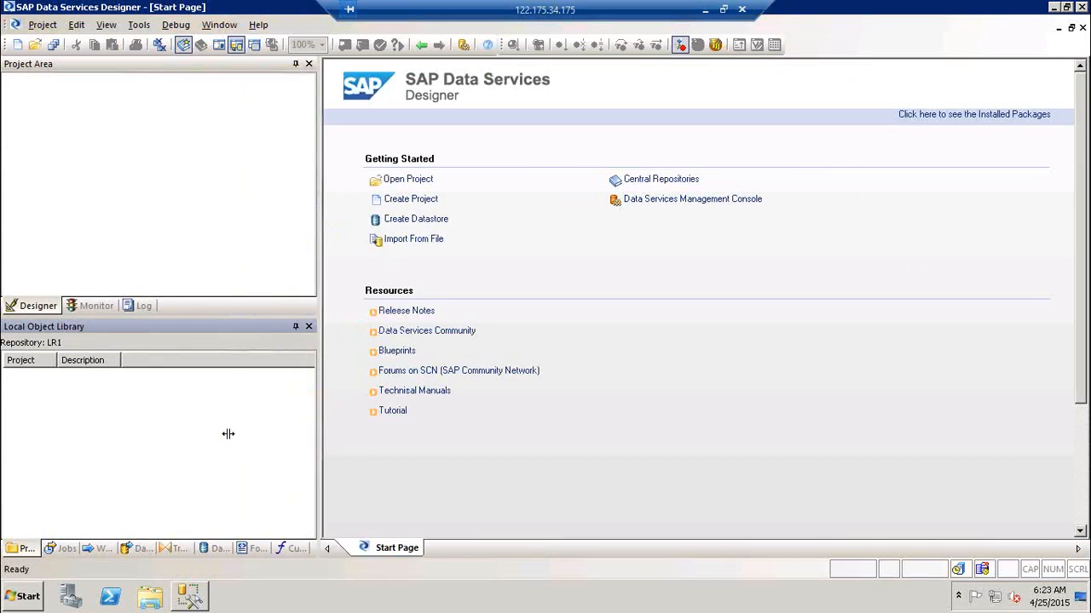
left_click_drag(191, 315, 191, 308)
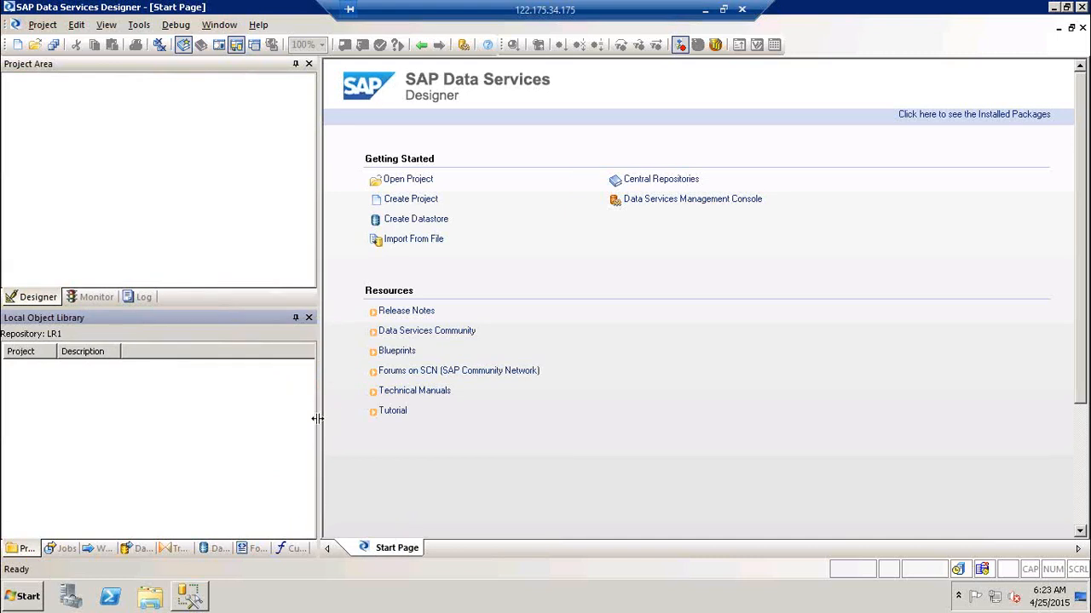
left_click_drag(316, 418, 379, 419)
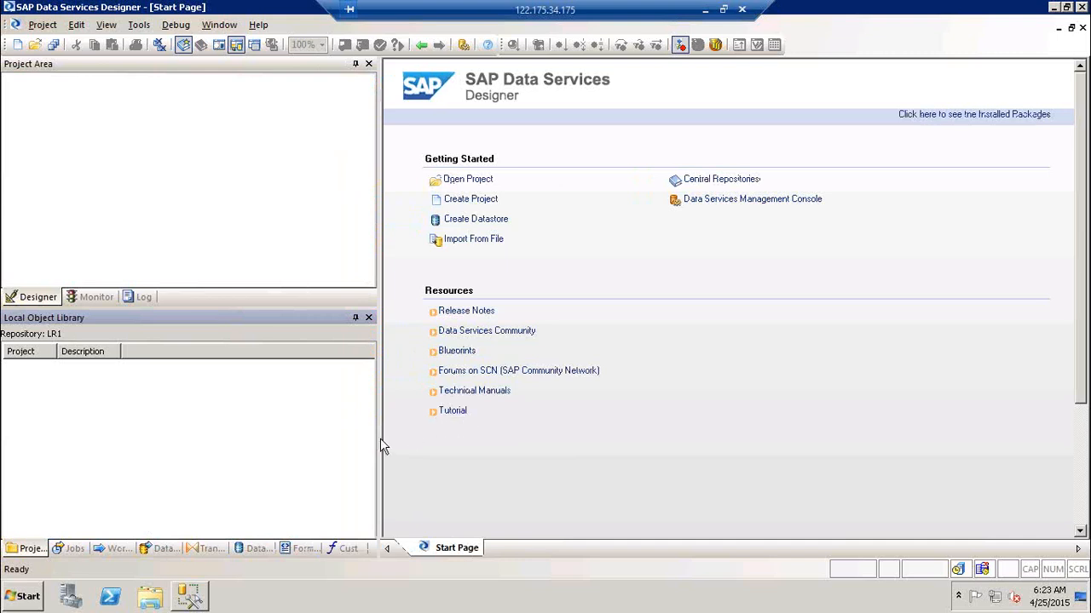
left_click_drag(380, 439, 464, 443)
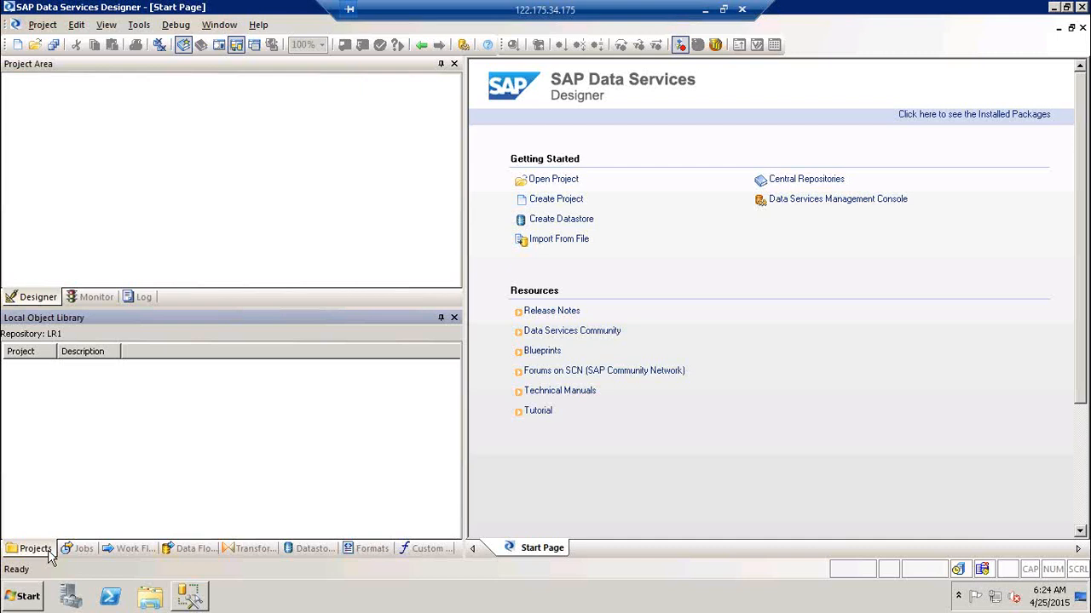
left_click(558, 201)
left_click(677, 366)
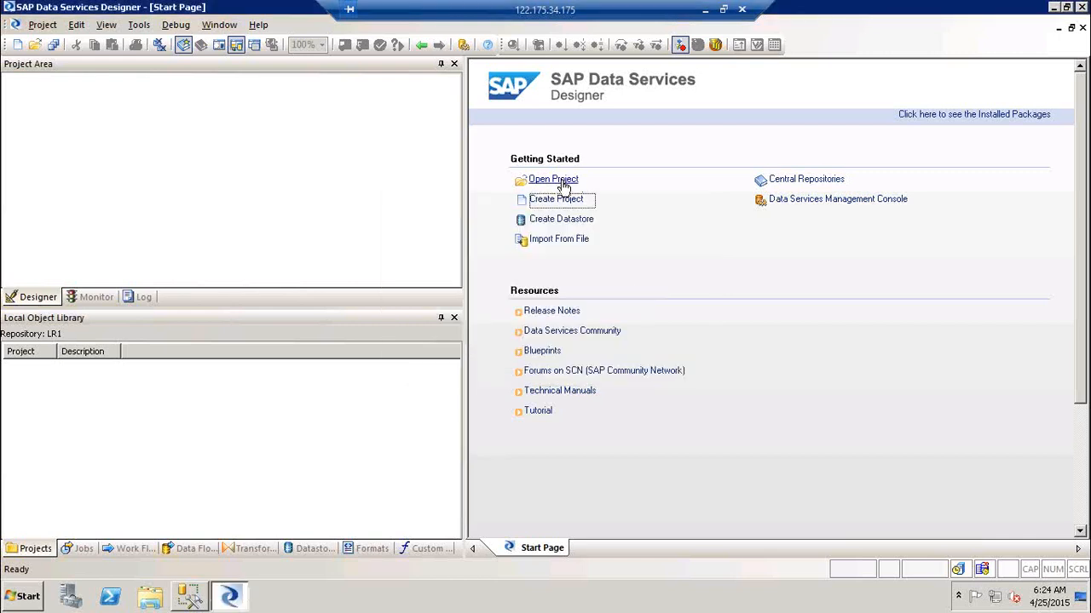
left_click(563, 182)
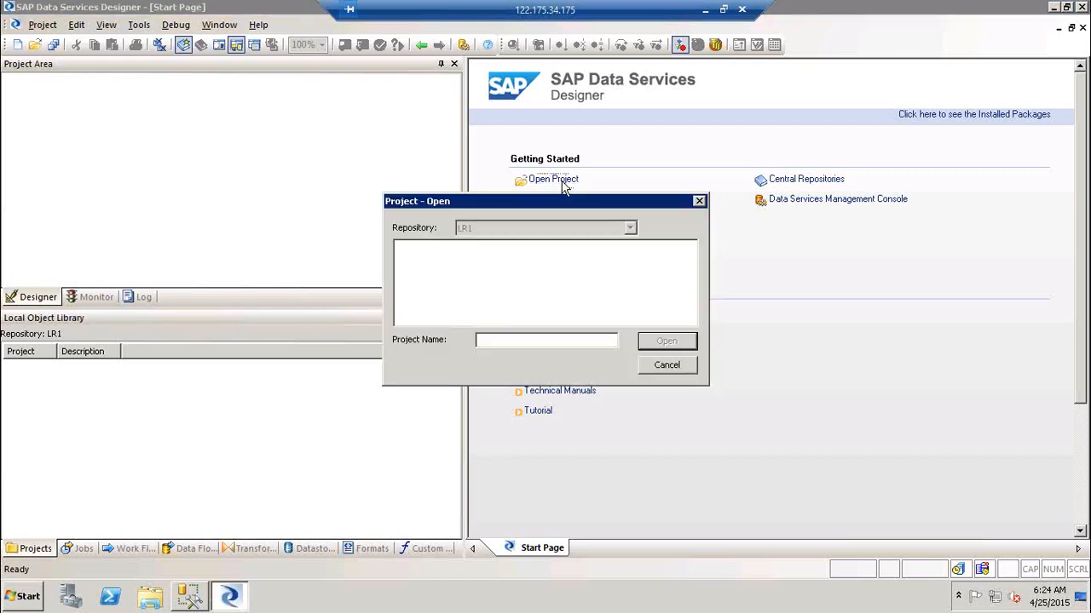
left_click(485, 340)
type("xyz")
left_click(691, 341)
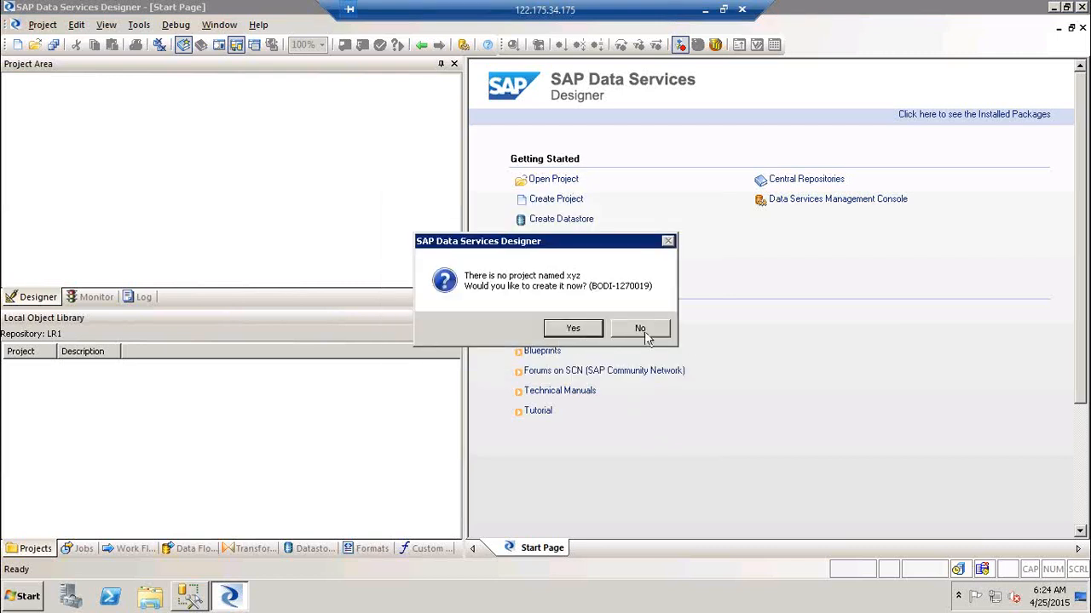
left_click(652, 335)
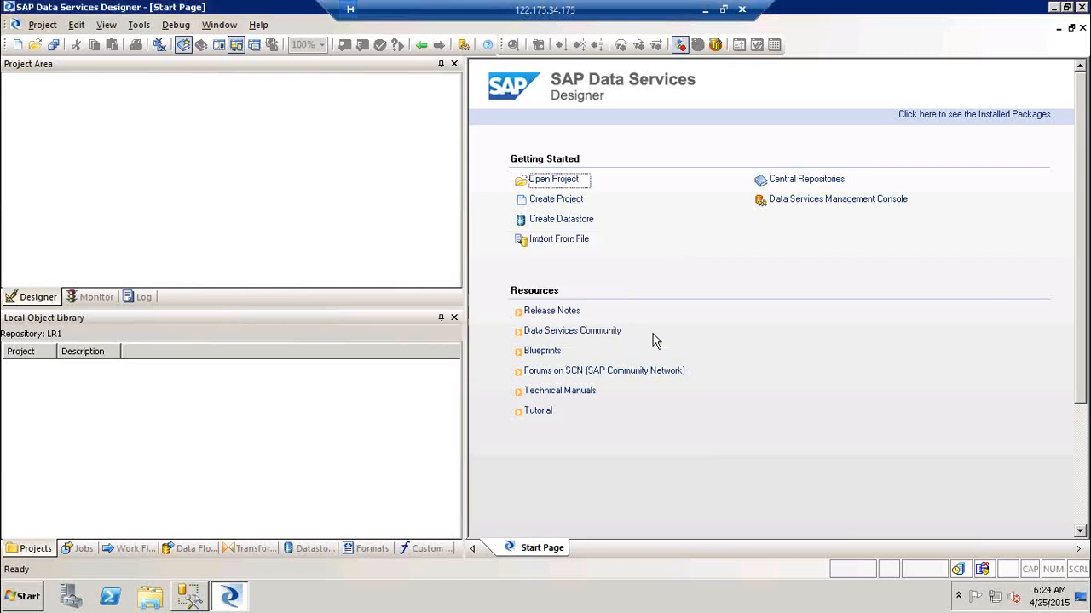
left_click(39, 25)
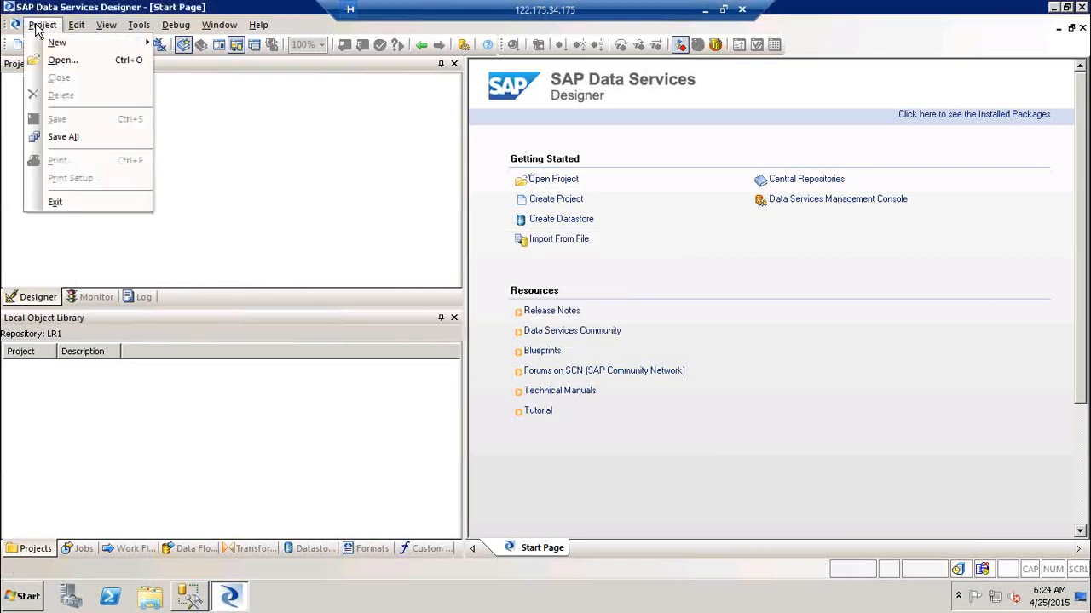
left_click(219, 28)
mouse_move(41, 25)
mouse_move(51, 47)
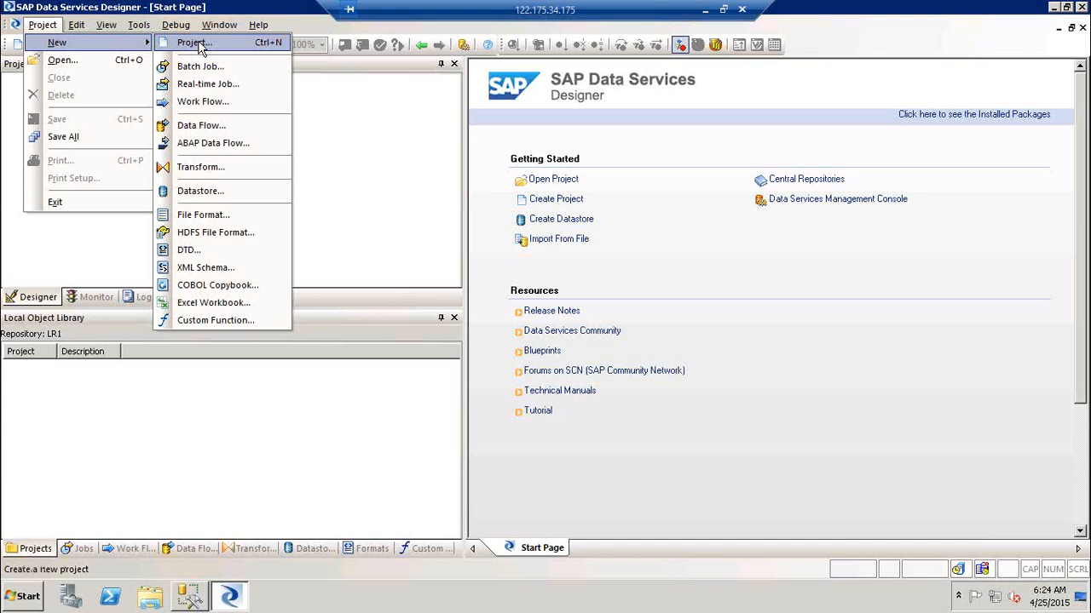
left_click(370, 115)
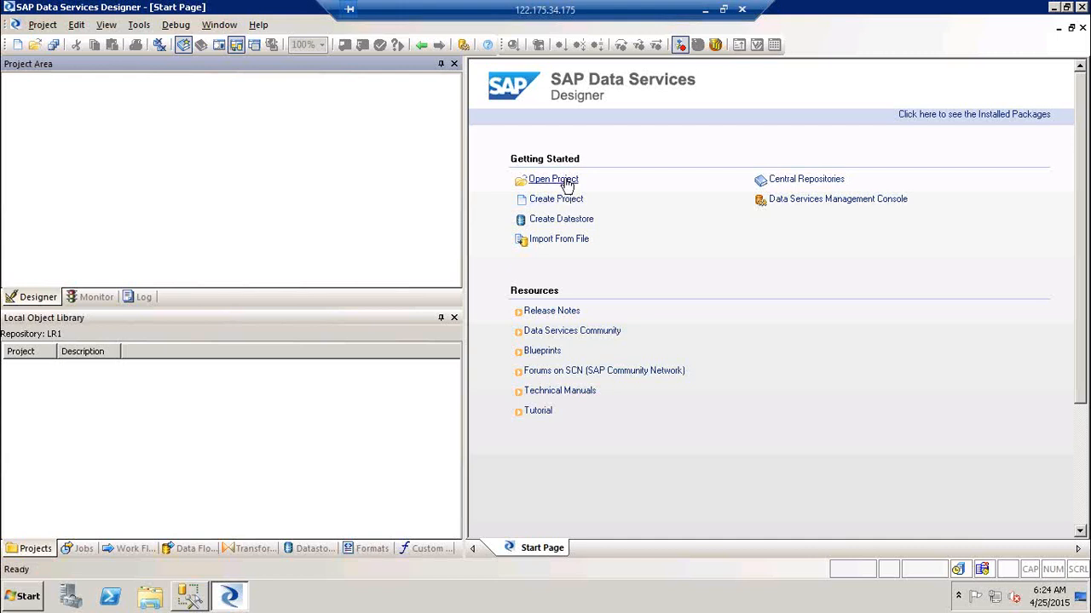
Create a new project named Proj_BODS_Training, correcting several mistyped names before confirming.
left_click(19, 51)
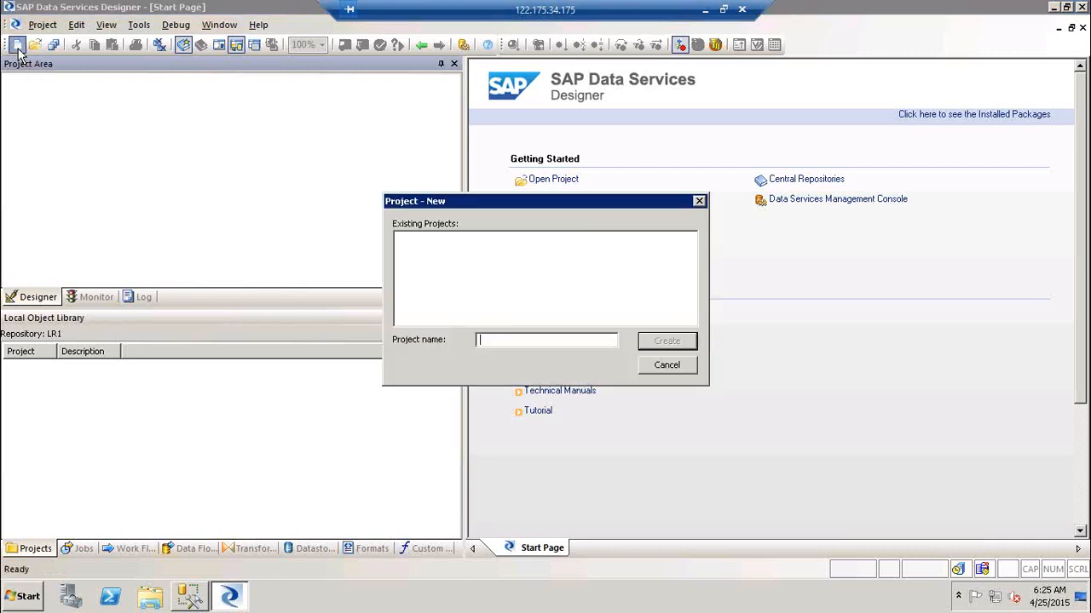
type("Proj_BODS_Training")
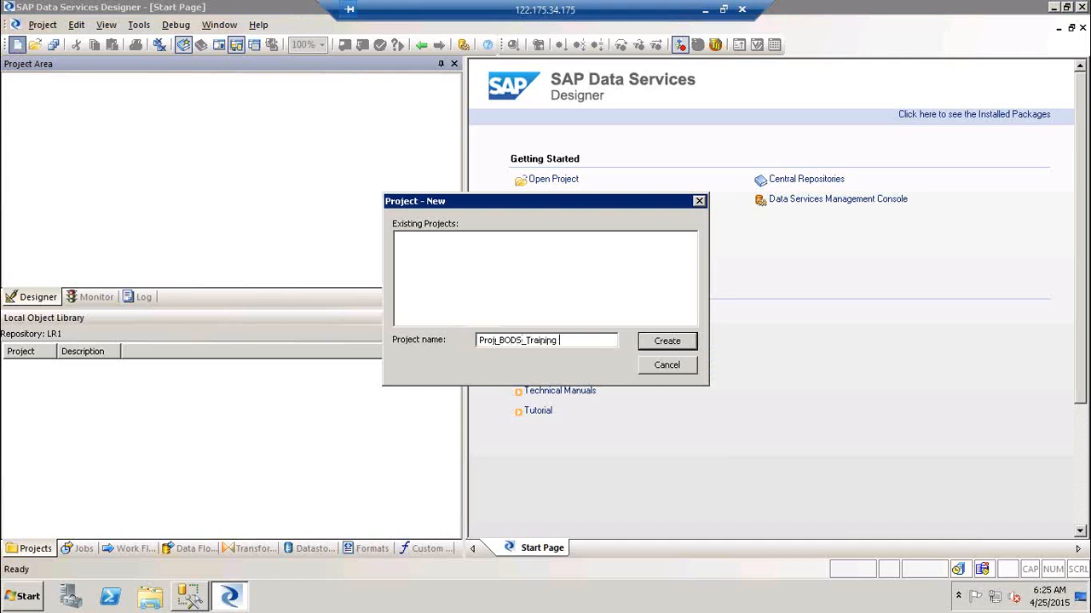
key("BackSpace")
key("BackSpace")
key("BackSpace")
key("BackSpace")
key("BackSpace")
key("BackSpace")
key("BackSpace")
key("BackSpace")
key("BackSpace")
key("BackSpace")
key("BackSpace")
key("BackSpace")
key("BackSpace")
key("BackSpace")
type("ABC_DataMigration")
type("\\\\\\\\\\\\\\\\\\\\\\\\\\\\\\\\")
key("BackSpace")
key("BackSpace")
key("BackSpace")
key("BackSpace")
key("BackSpace")
key("BackSpace")
key("BackSpace")
key("BackSpace")
key("BackSpace")
key("BackSpace")
key("BackSpace")
key("BackSpace")
key("BackSpace")
key("BackSpace")
key("BackSpace")
key("BackSpace")
key("BackSpace")
key("BackSpace")
key("BackSpace")
key("BackSpace")
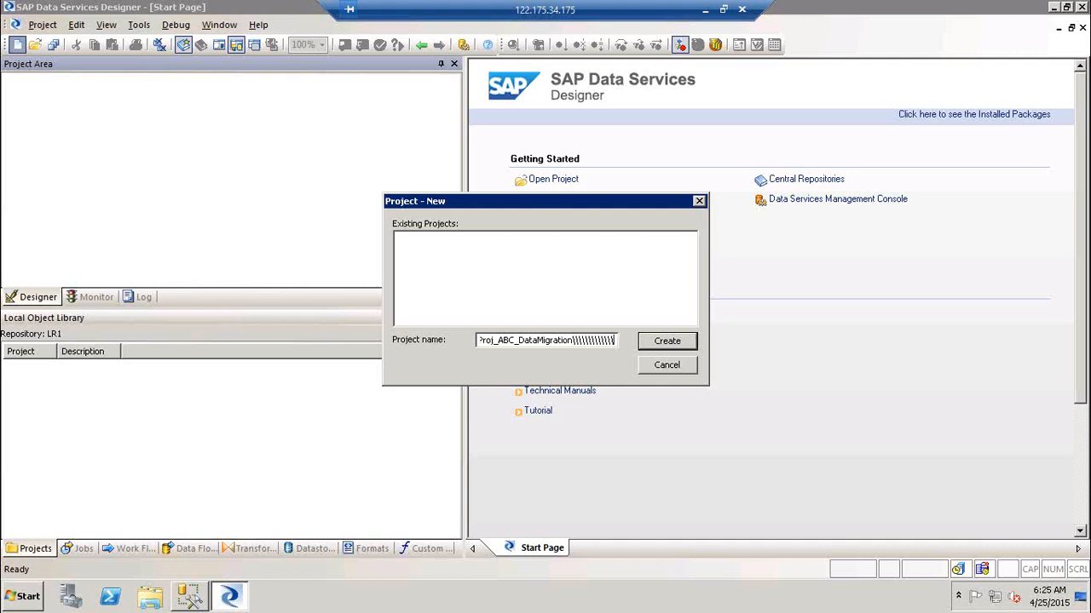
key("BackSpace")
key("BackSpace")
key("BackSpace")
key("BackSpace")
key("BackSpace")
key("BackSpace")
key("BackSpace")
key("BackSpace")
key("BackSpace")
key("BackSpace")
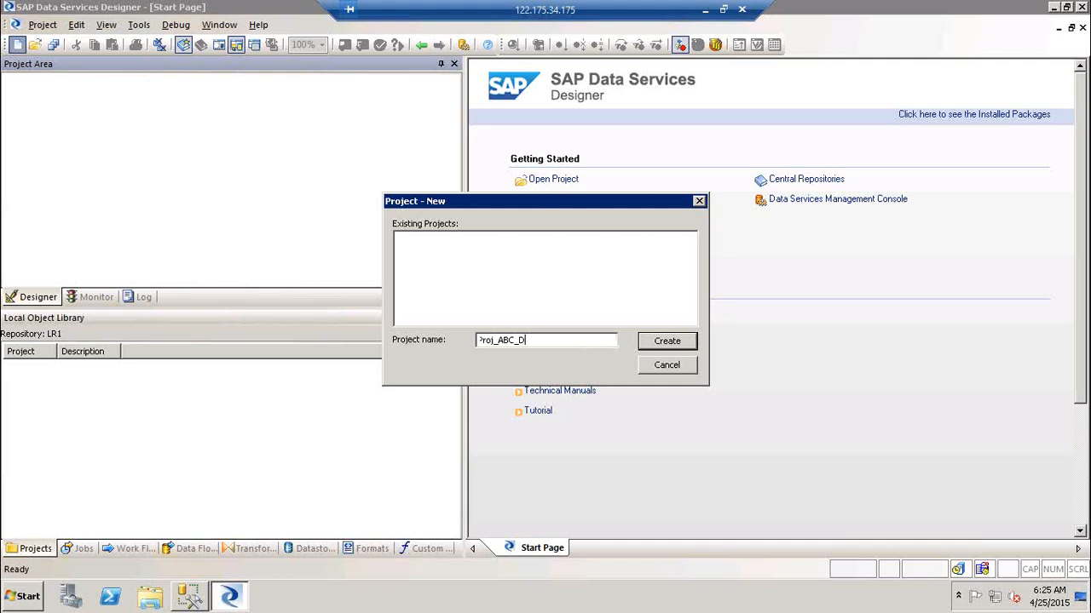
type("BPDM_ABC_MAK_DataMigration")
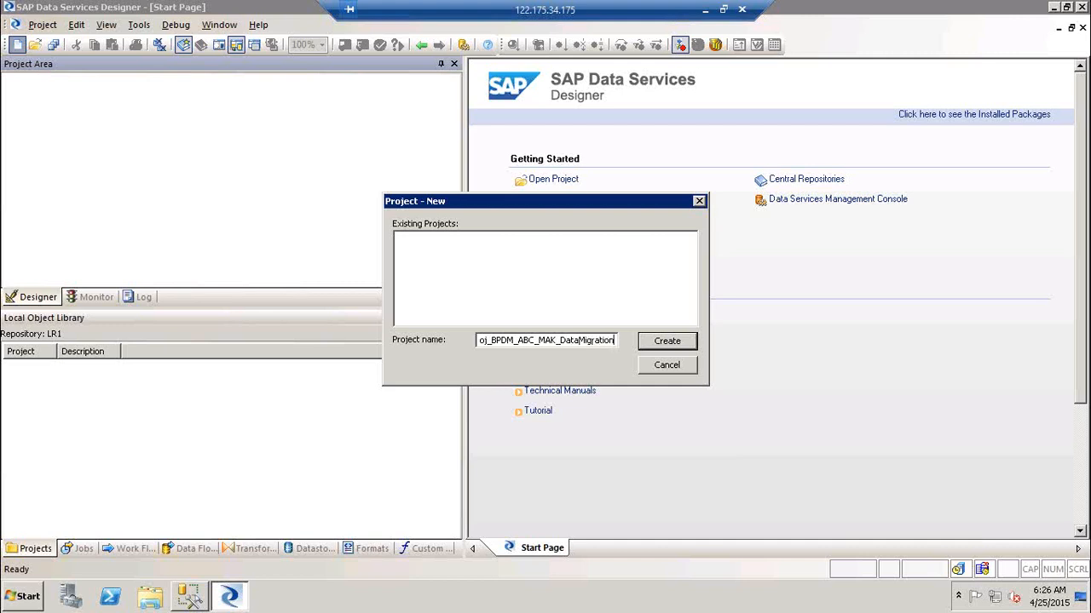
key("BackSpace")
key("BackSpace")
key("BackSpace")
key("BackSpace")
key("BackSpace")
key("BackSpace")
key("BackSpace")
key("BackSpace")
key("BackSpace")
key("BackSpace")
key("BackSpace")
key("BackSpace")
key("BackSpace")
key("BackSpace")
key("BackSpace")
key("BackSpace")
key("BackSpace")
key("BackSpace")
key("BackSpace")
key("BackSpace")
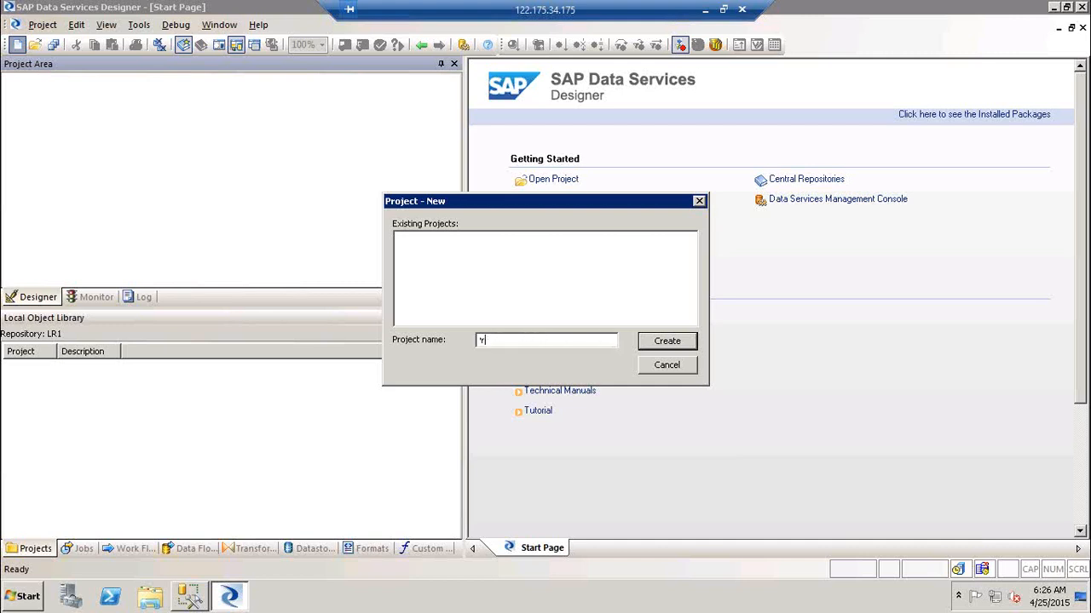
type("oj_BODS_Training")
key("Return")
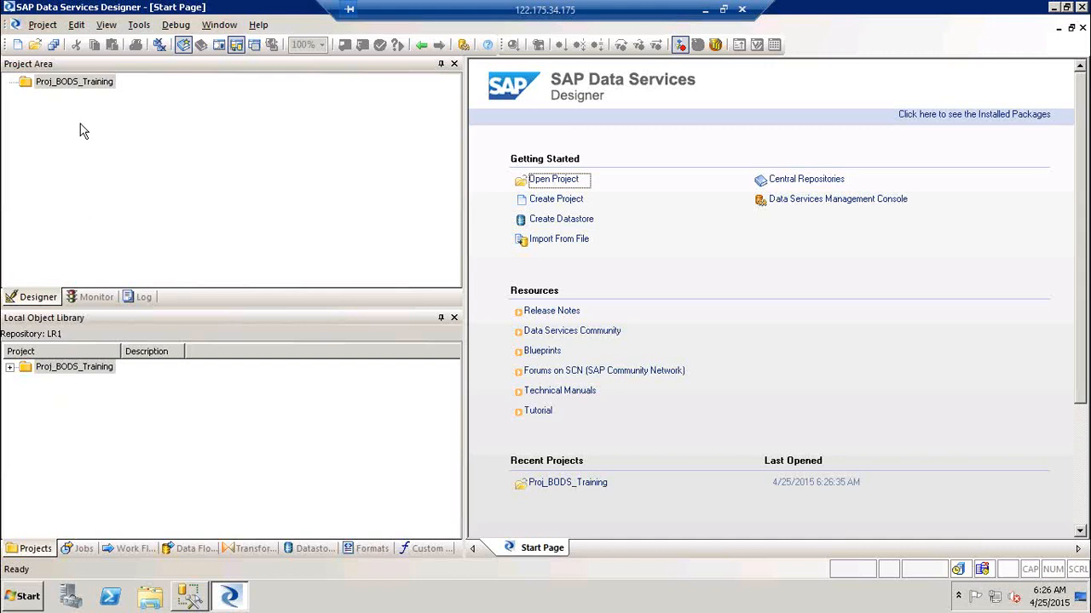
Create a second project, Proj_RT_Jobs, and open it in the project area.
left_click(18, 45)
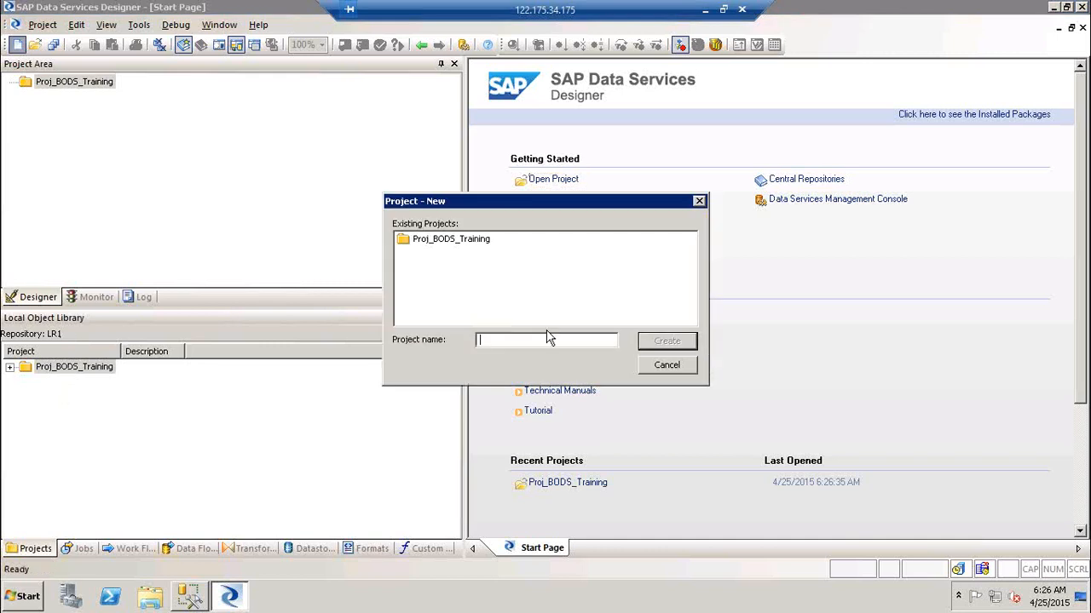
type("Proj")
type("_RT_Job")
type("o")
key("Return")
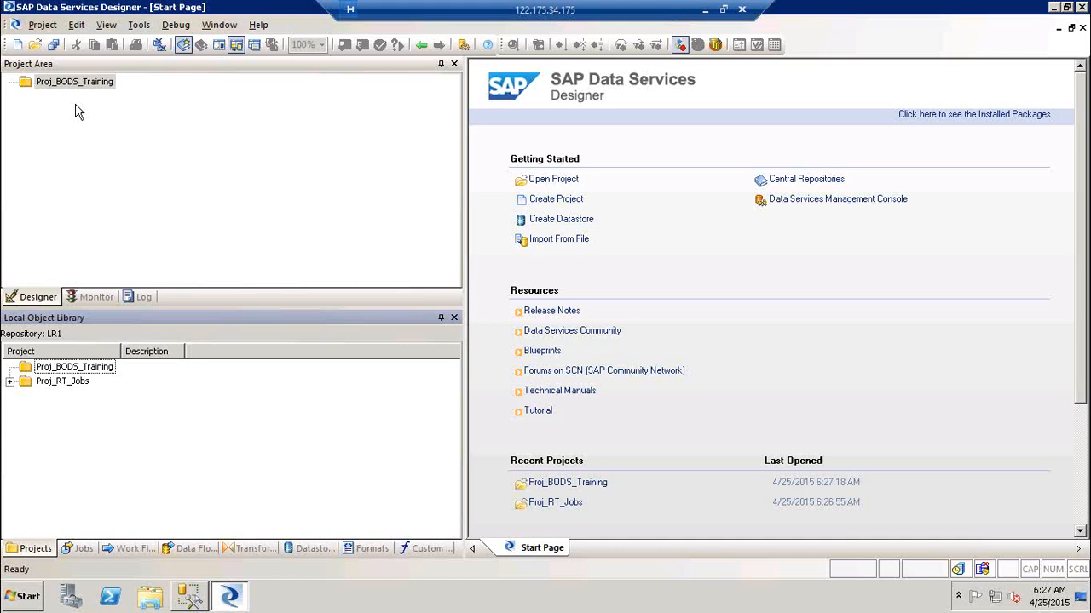
double_click(71, 385)
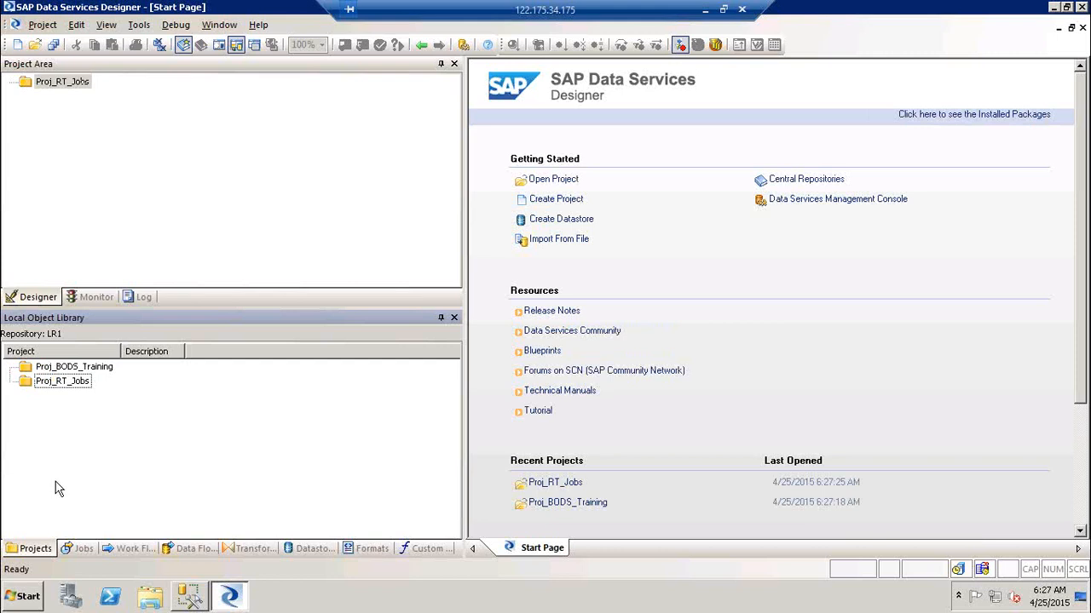
Reopen Proj_BODS_Training in the project area and show the Jobs list in the library.
double_click(70, 370)
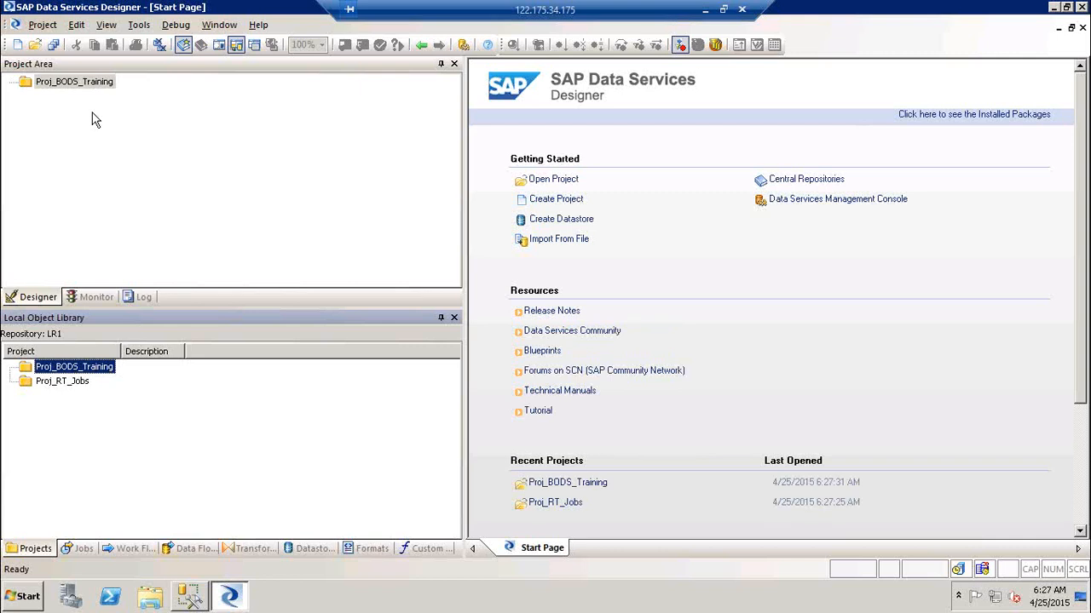
left_click(81, 550)
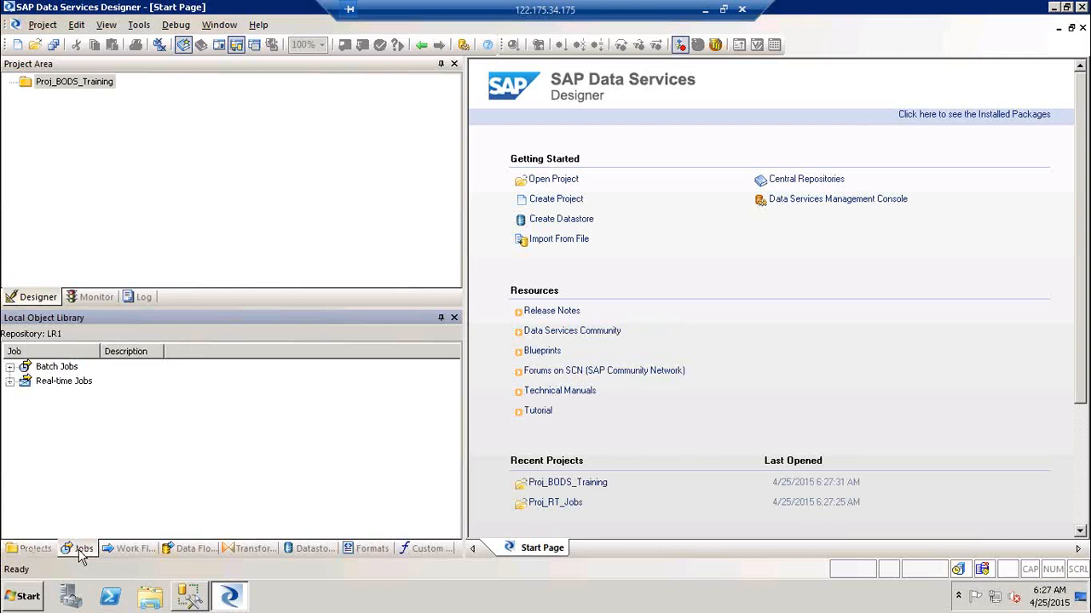
left_click(62, 386)
left_click(54, 370)
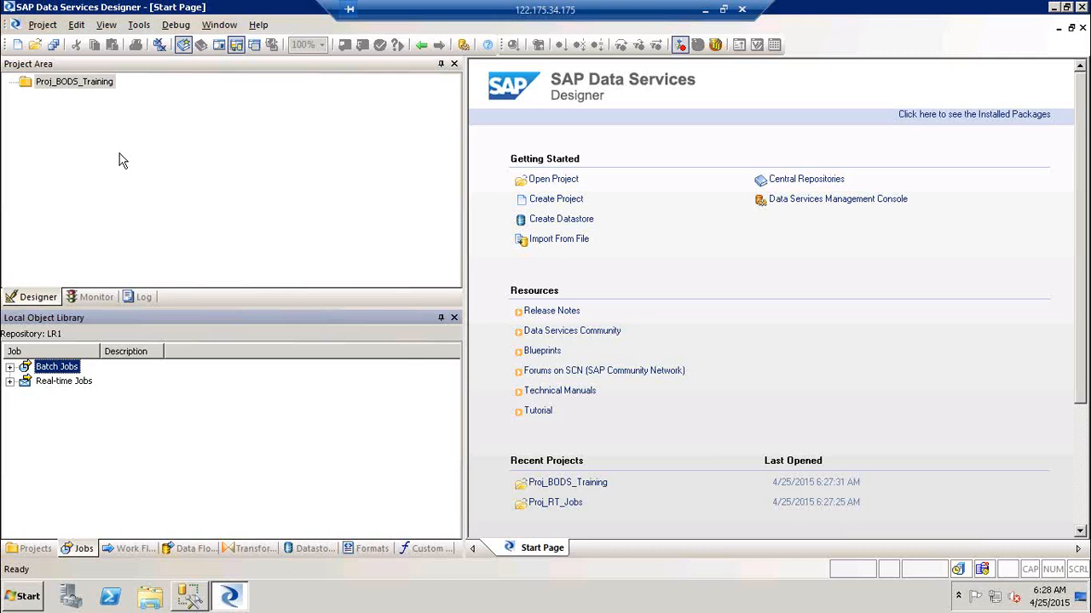
left_click(44, 29)
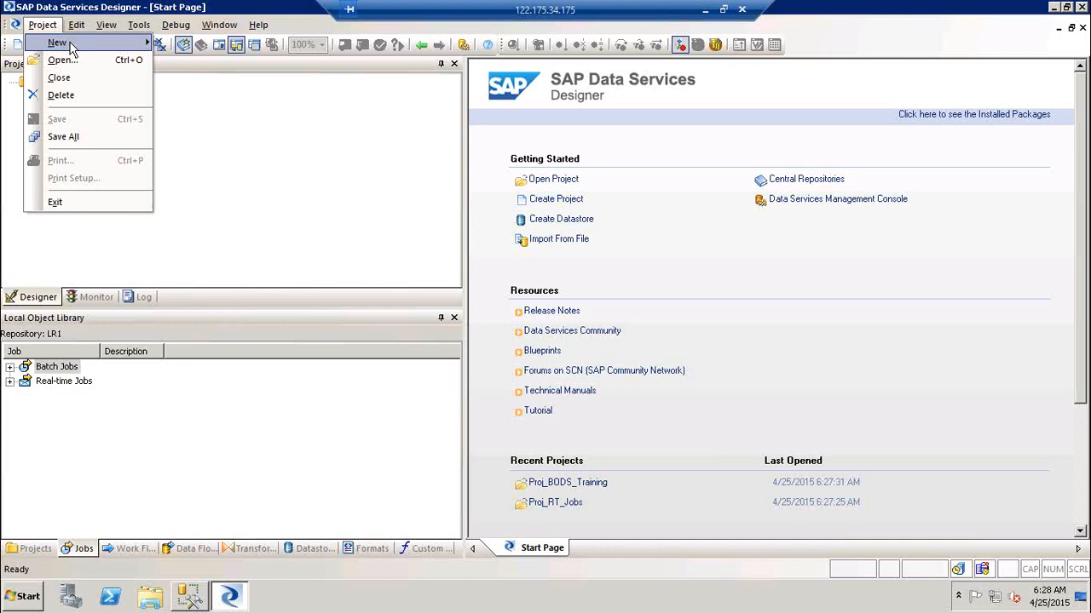
mouse_move(71, 49)
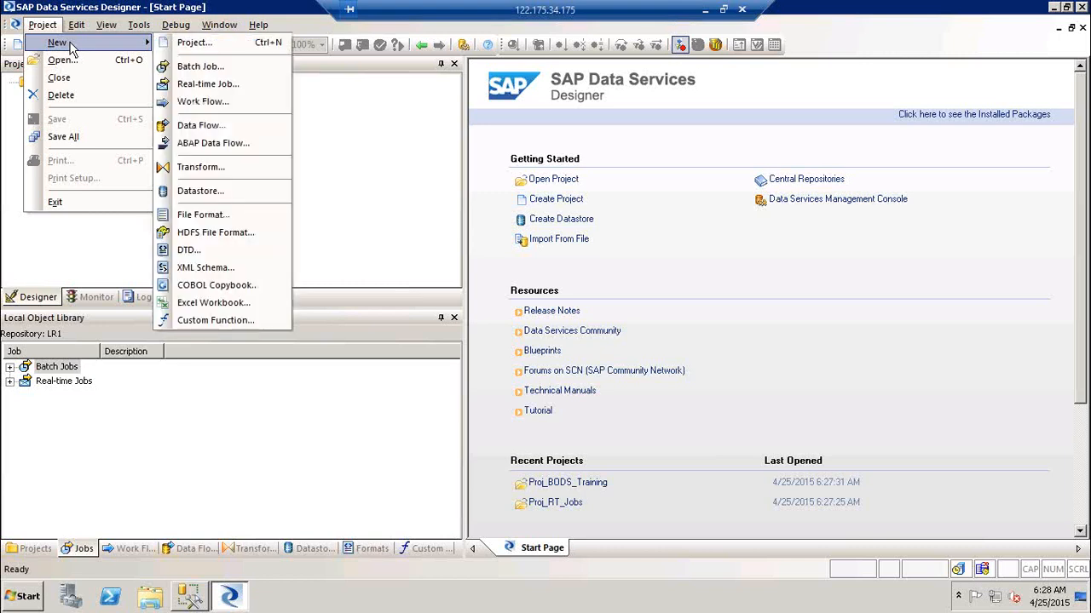
left_click(240, 75)
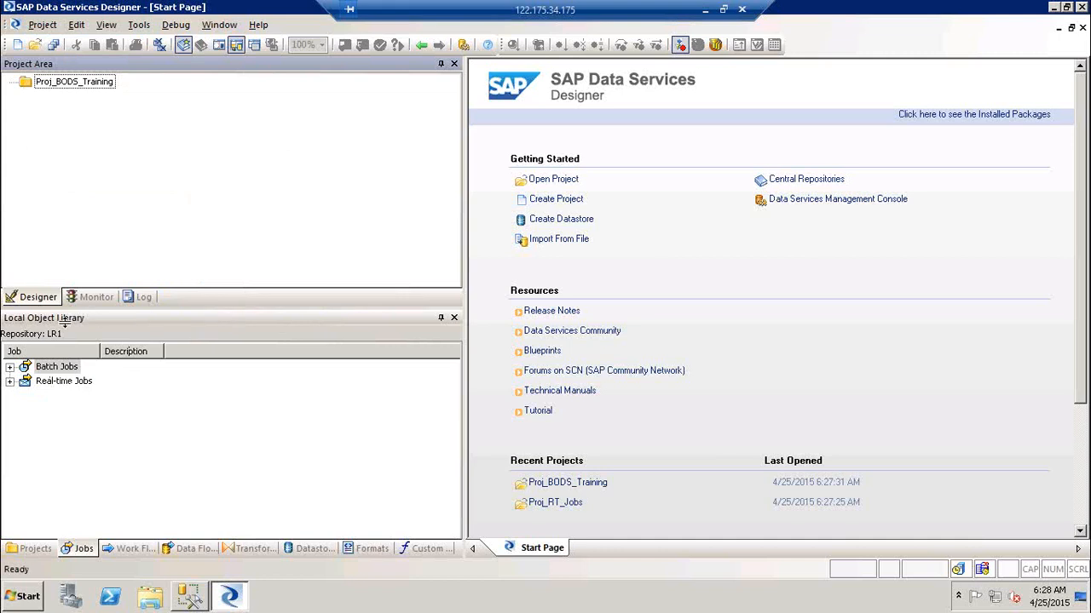
right_click(67, 372)
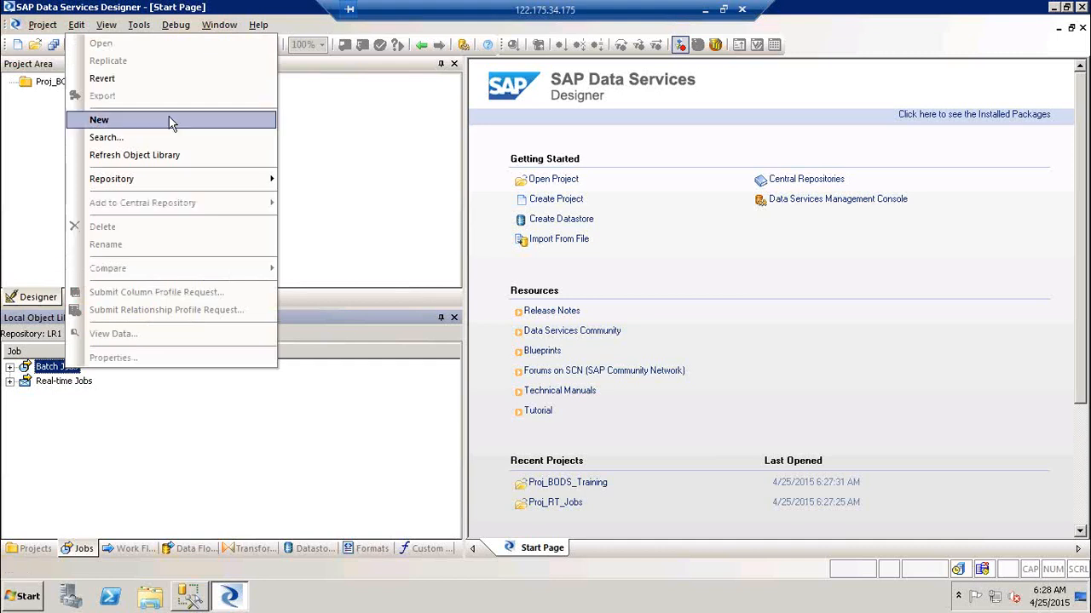
left_click(338, 177)
right_click(204, 432)
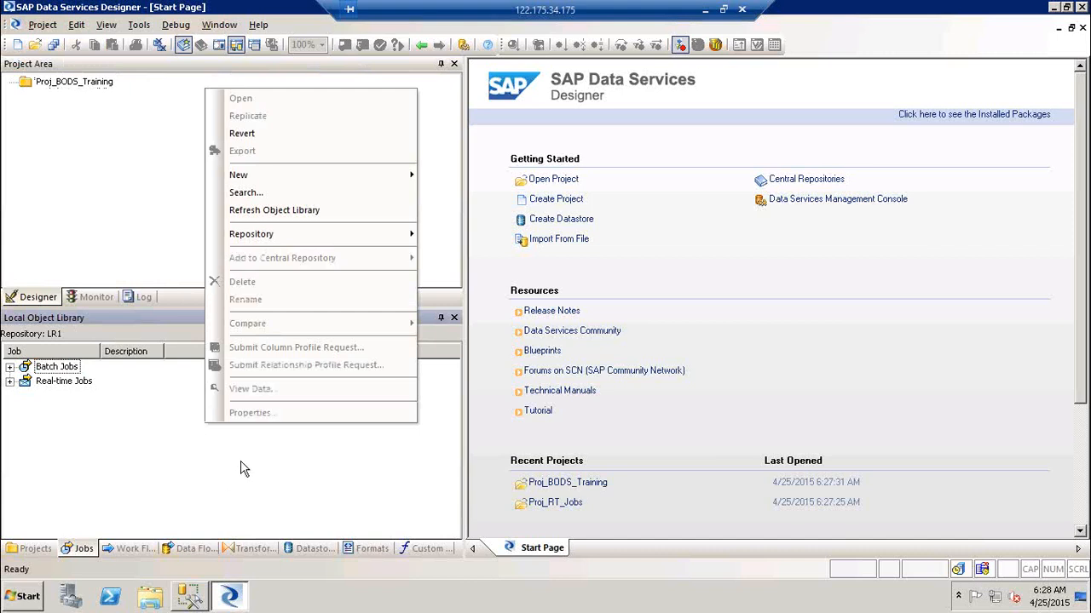
mouse_move(250, 175)
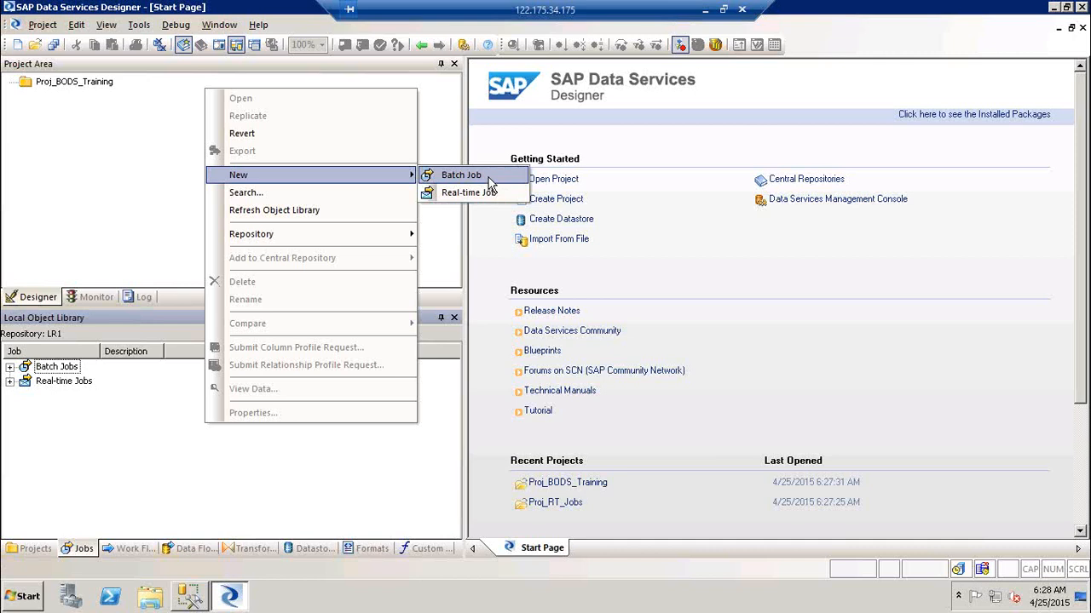
left_click(152, 176)
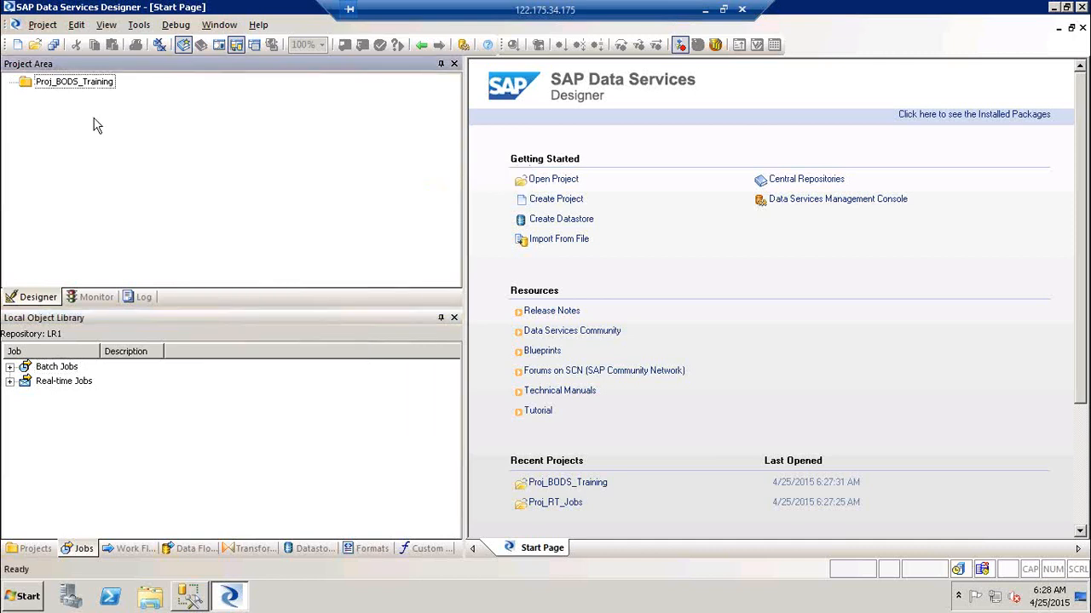
left_click(72, 89)
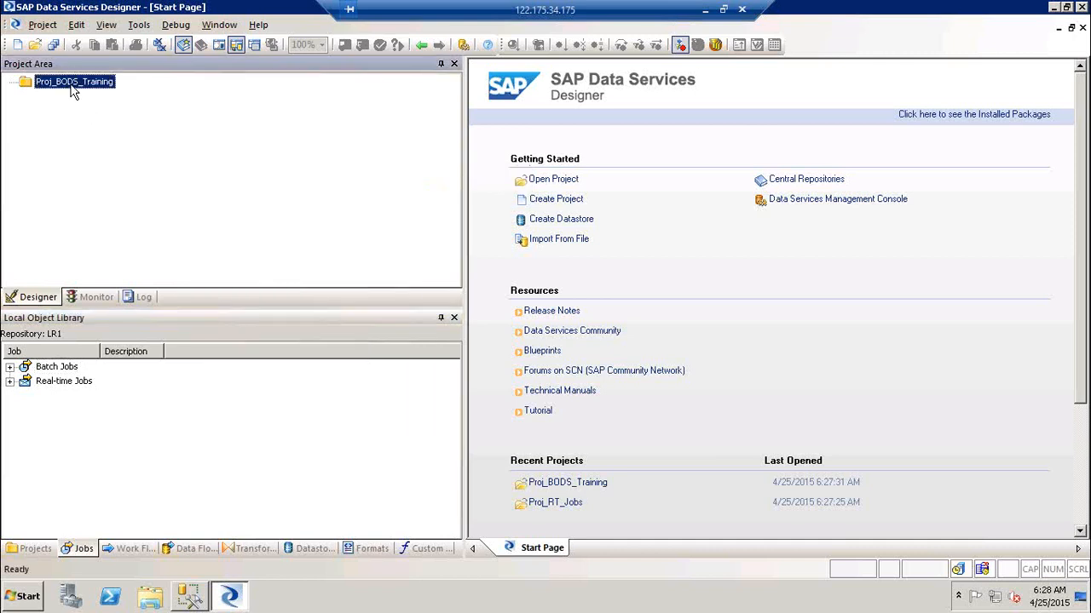
right_click(81, 84)
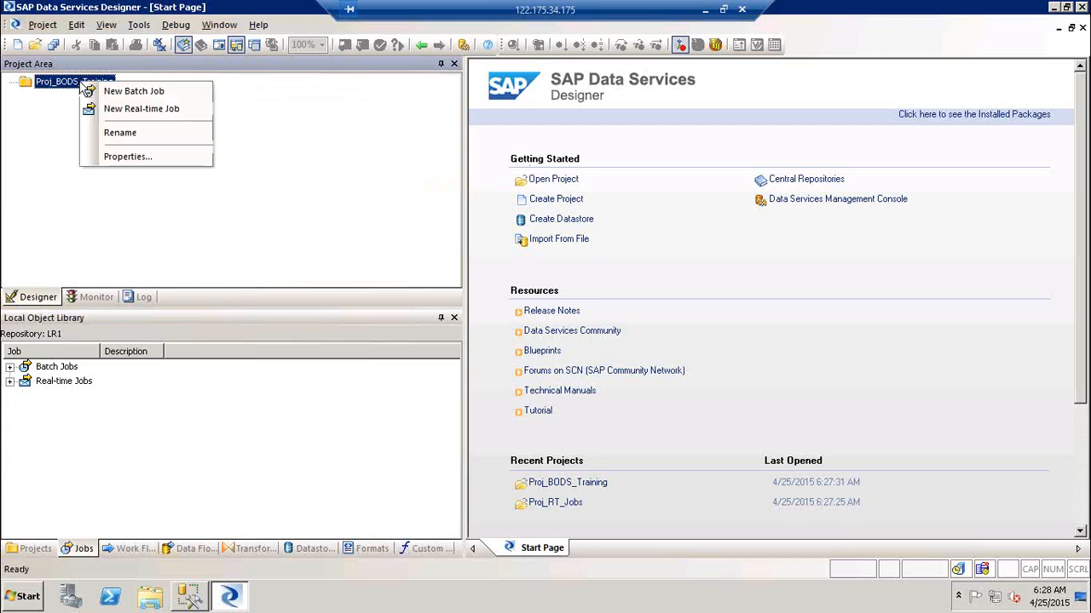
left_click(136, 92)
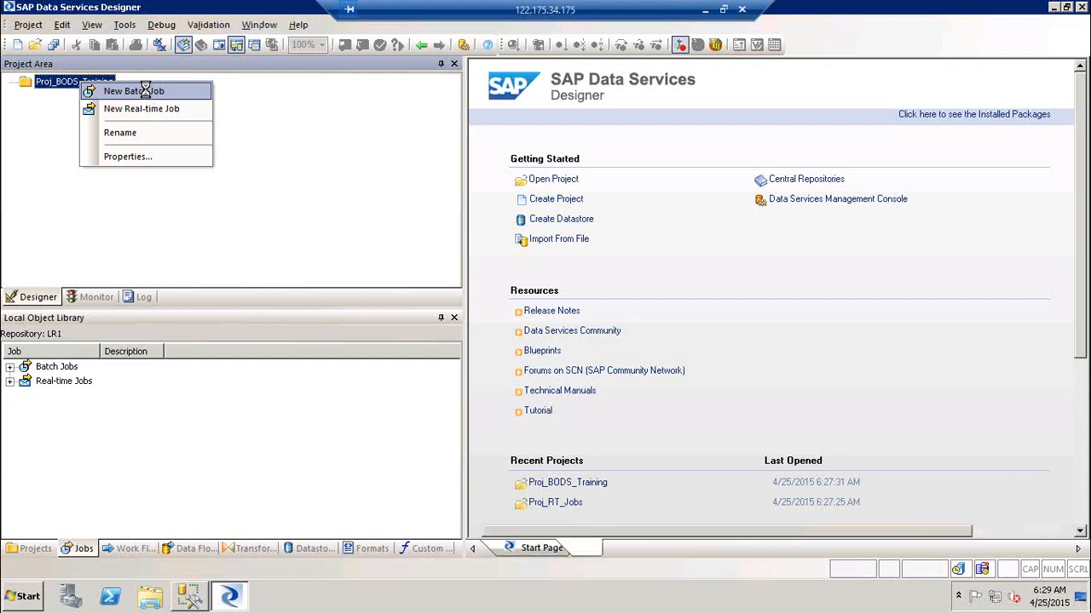
type("Jo")
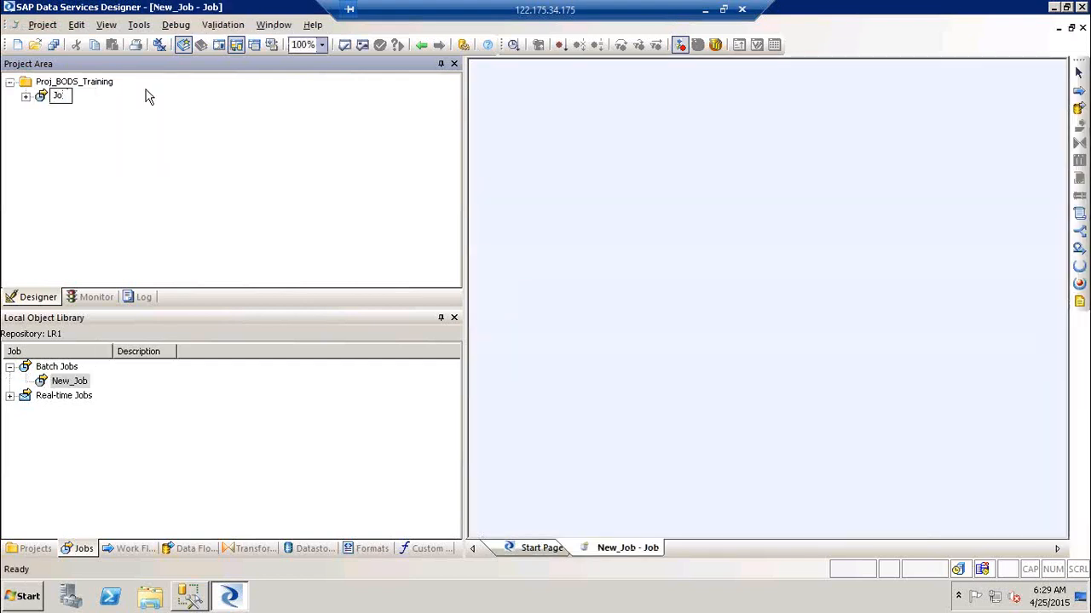
type("b_Test")
type("_demo")
key("Return")
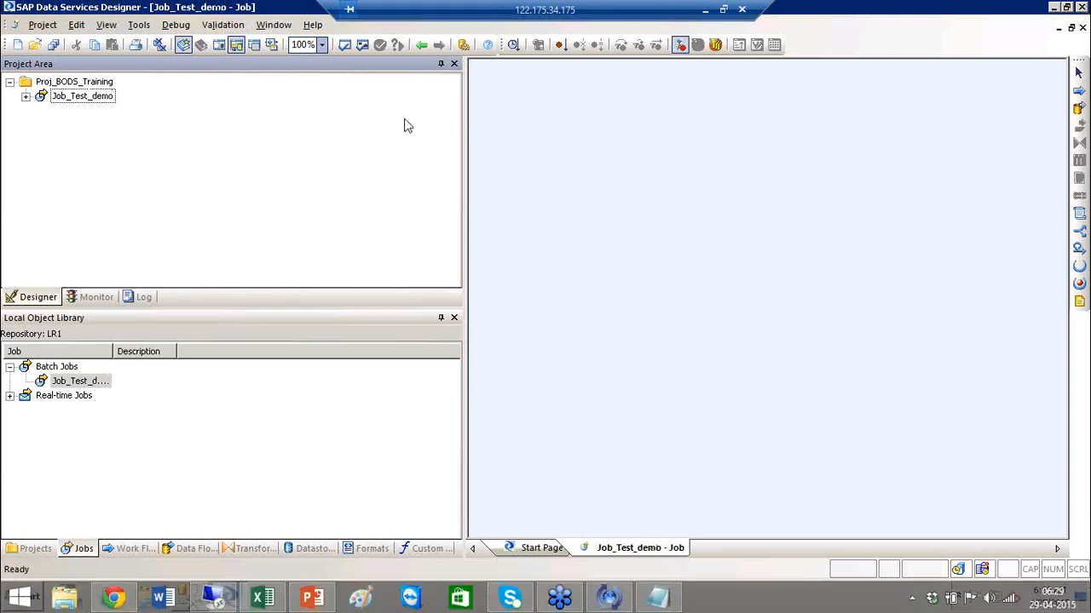
Rename the Job_Test_demo job to Job_Demo_BODS and widen the workspace.
left_click(80, 99)
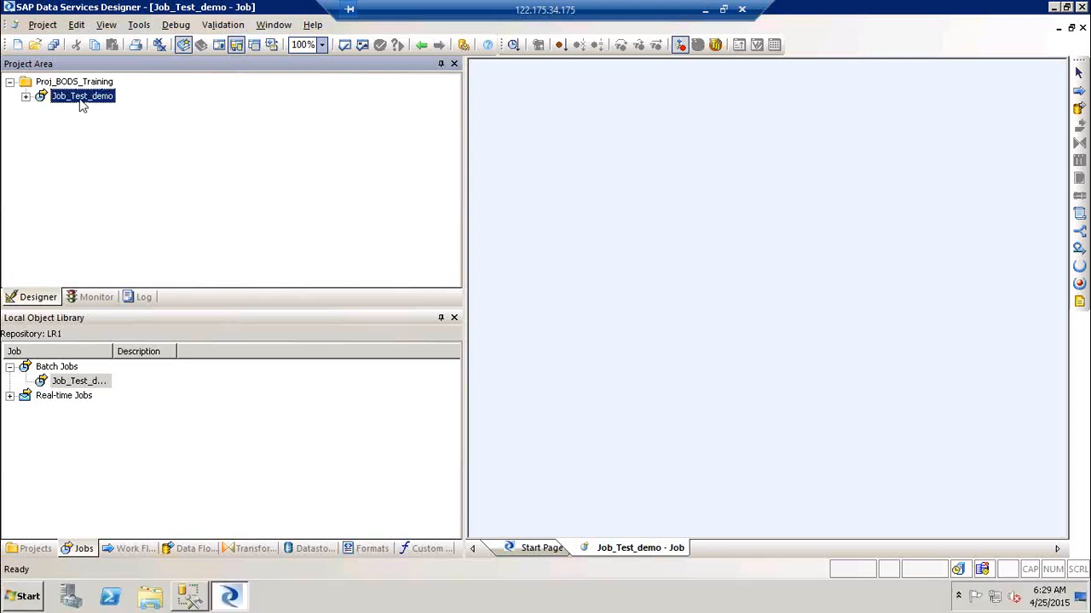
left_click(81, 99)
left_click_drag(72, 97, 121, 100)
type("AIO")
type("_MM_EXT")
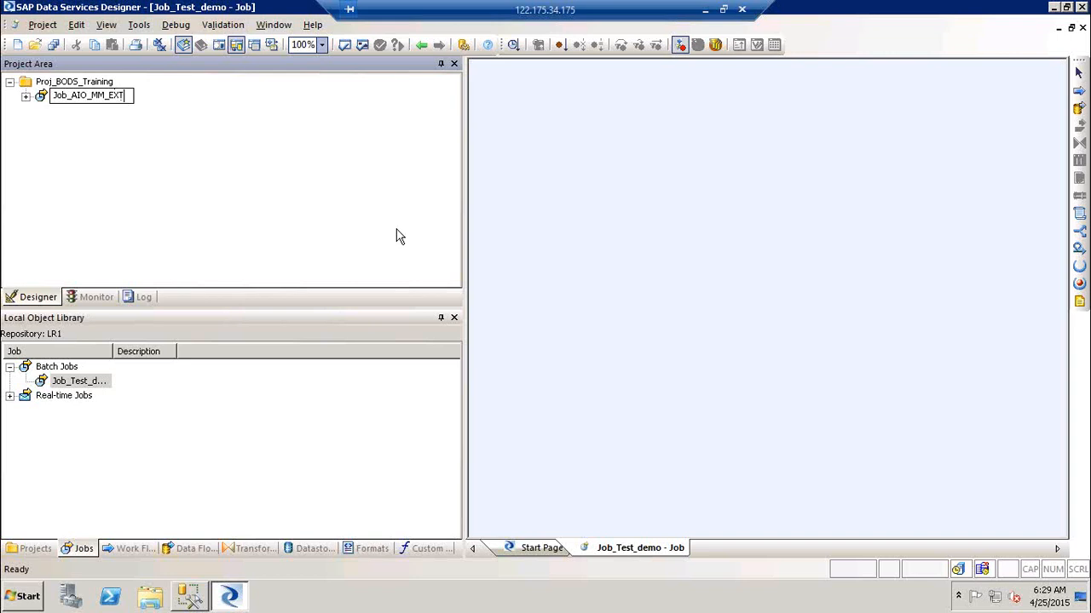
key("BackSpace")
key("BackSpace")
key("BackSpace")
key("BackSpace")
key("BackSpace")
key("BackSpace")
type("ABC_MM_EXT")
key("BackSpace")
key("BackSpace")
key("BackSpace")
key("BackSpace")
key("BackSpace")
key("BackSpace")
key("BackSpace")
key("BackSpace")
key("BackSpace")
key("BackSpace")
key("BackSpace")
key("BackSpace")
key("BackSpace")
key("BackSpace")
key("BackSpace")
key("BackSpace")
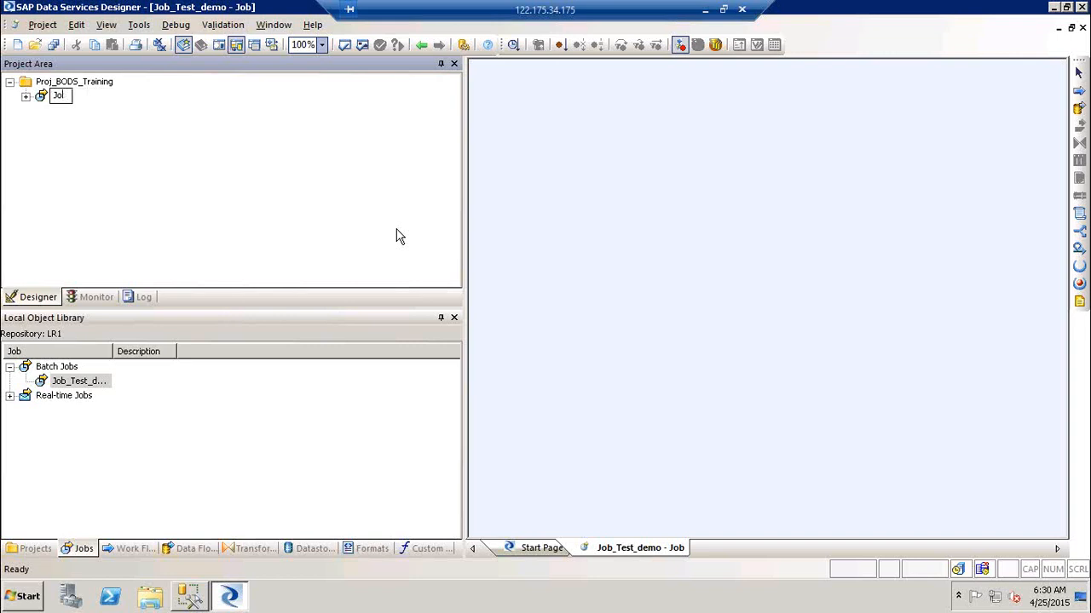
type("b_")
key("BackSpace")
key("BackSpace")
key("BackSpace")
type("ob_")
type("Demo_BODS_")
key("BackSpace")
left_click(801, 202)
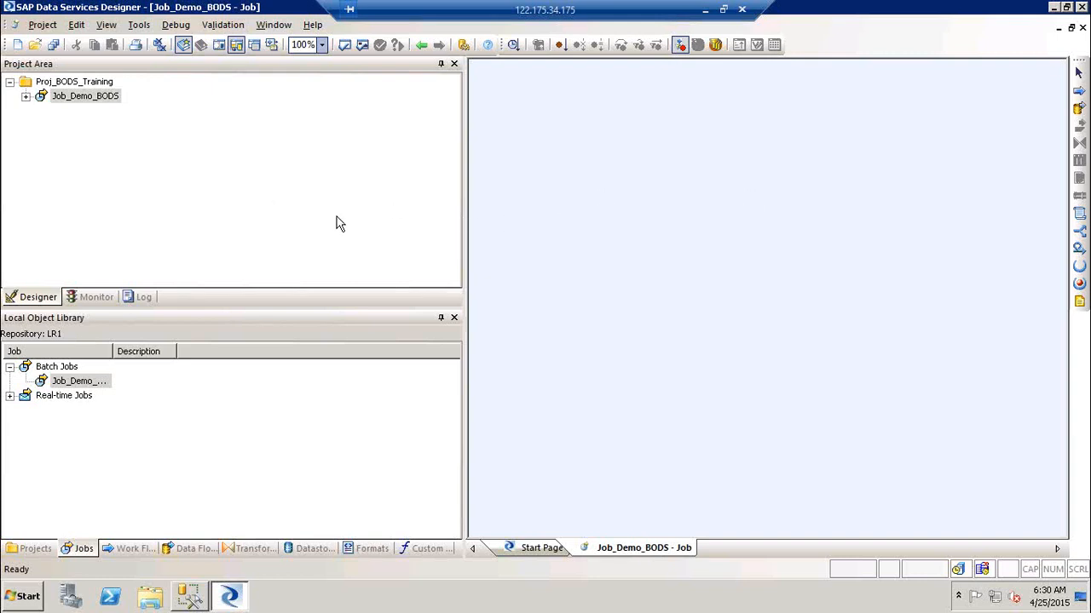
left_click_drag(464, 250, 236, 260)
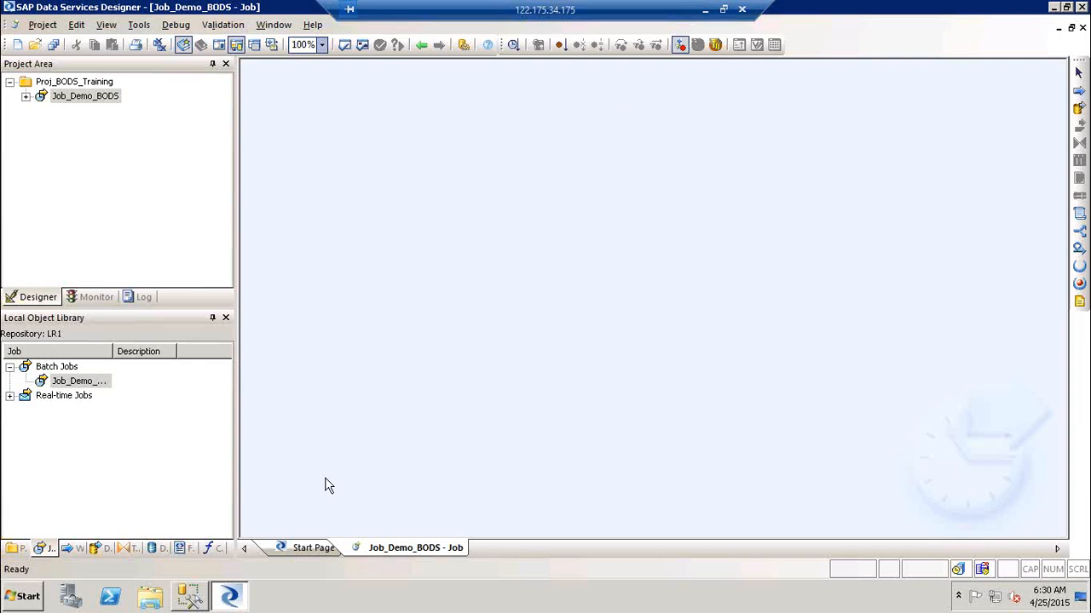
left_click(303, 550)
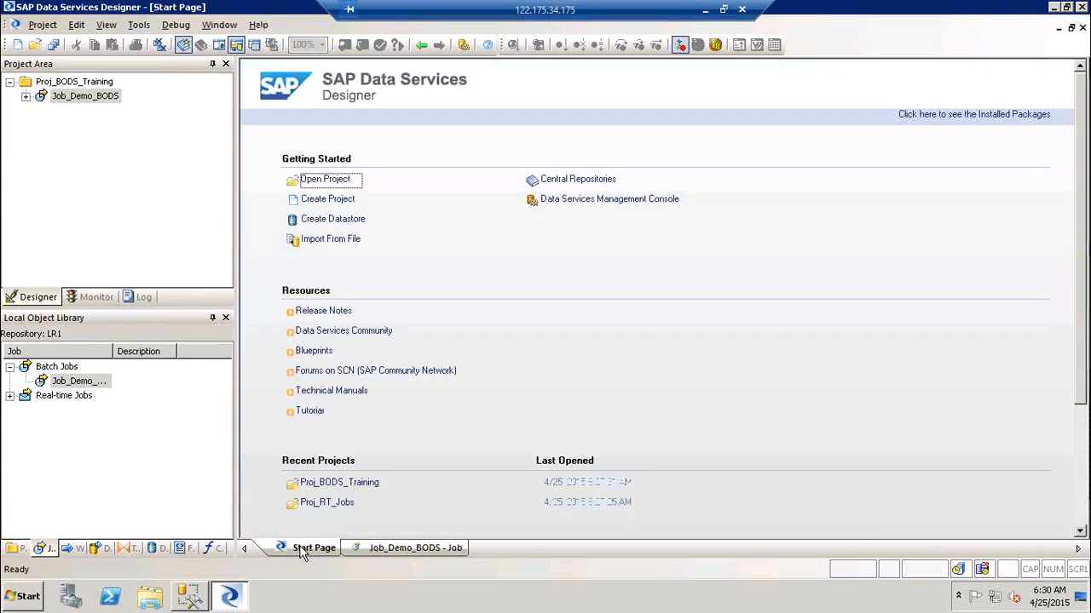
left_click(88, 97)
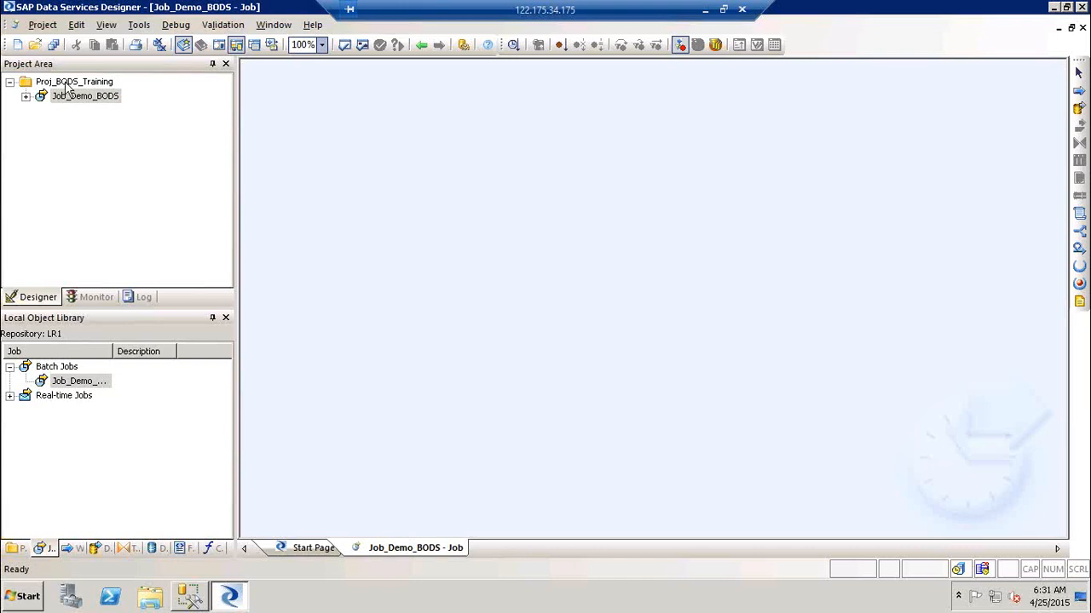
left_click(39, 24)
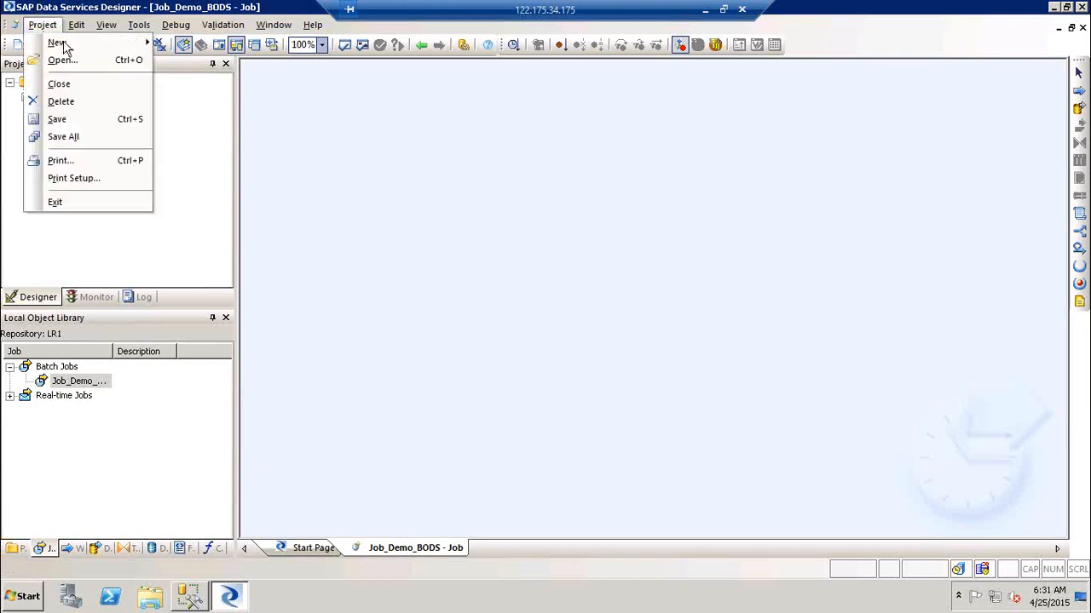
mouse_move(64, 45)
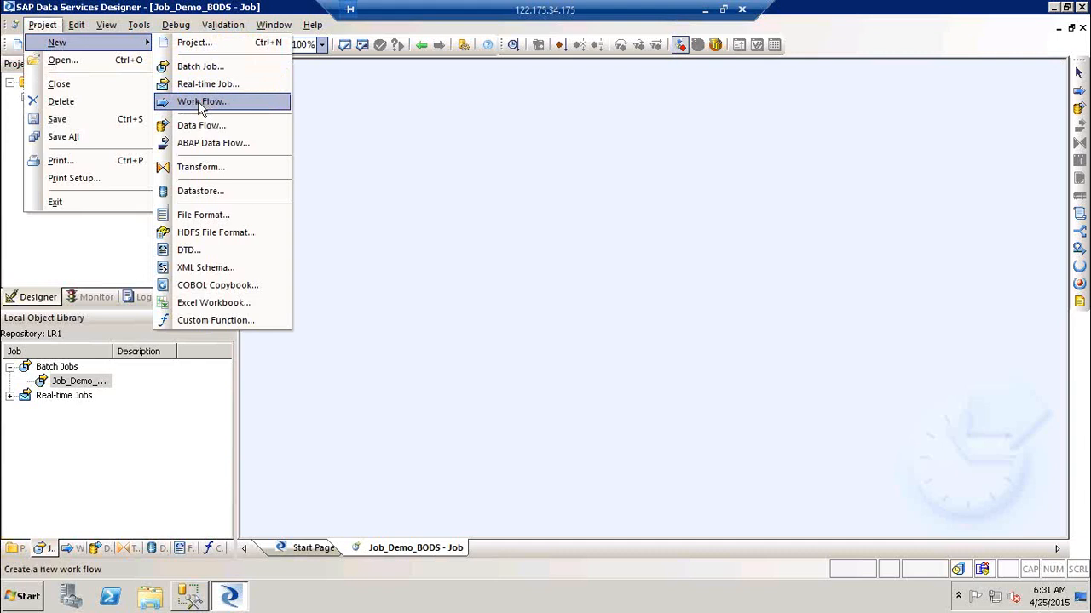
left_click(586, 177)
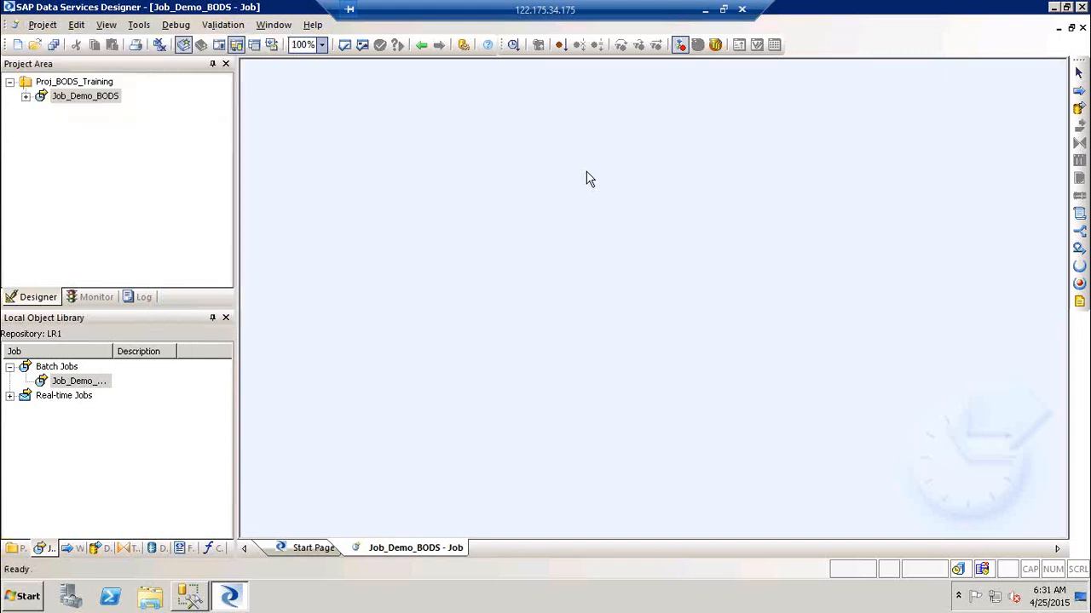
Add a new work flow named WF_BODS_DEMO to the library's Work Flows list.
left_click(71, 549)
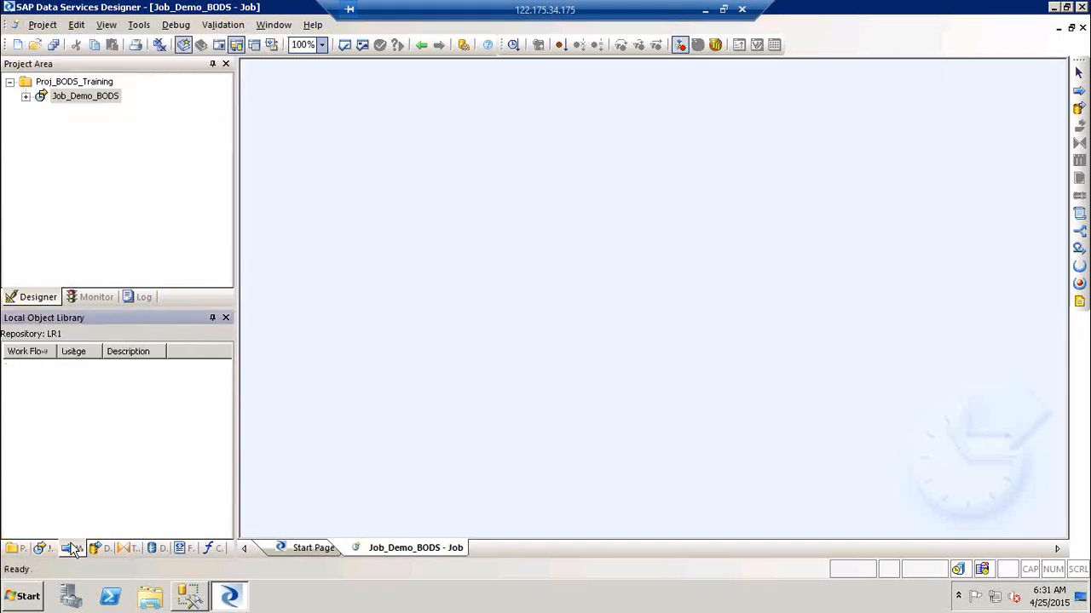
right_click(35, 406)
left_click(100, 146)
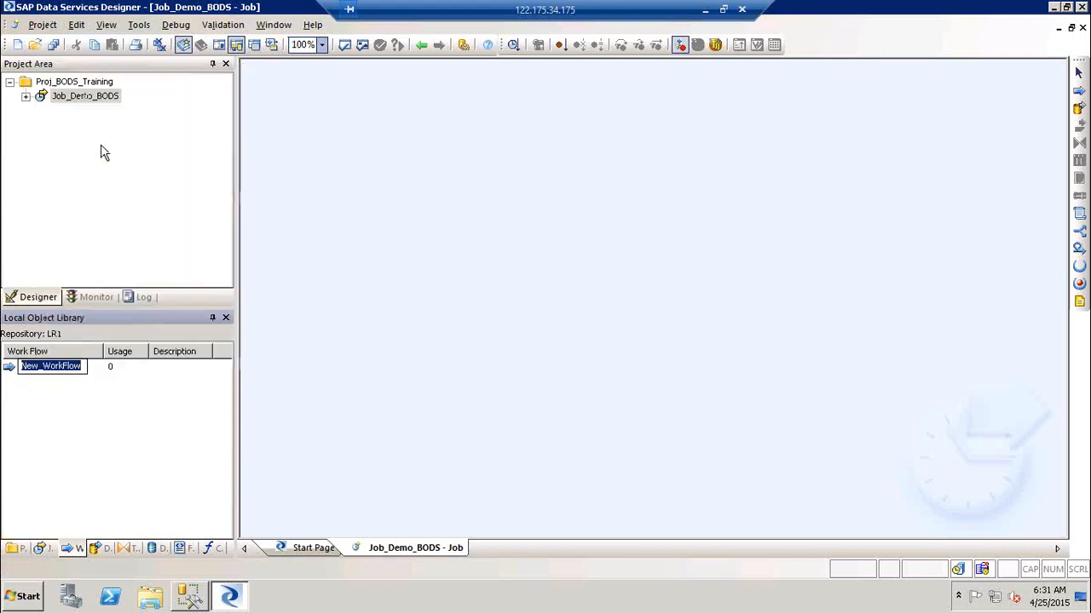
type("WF_")
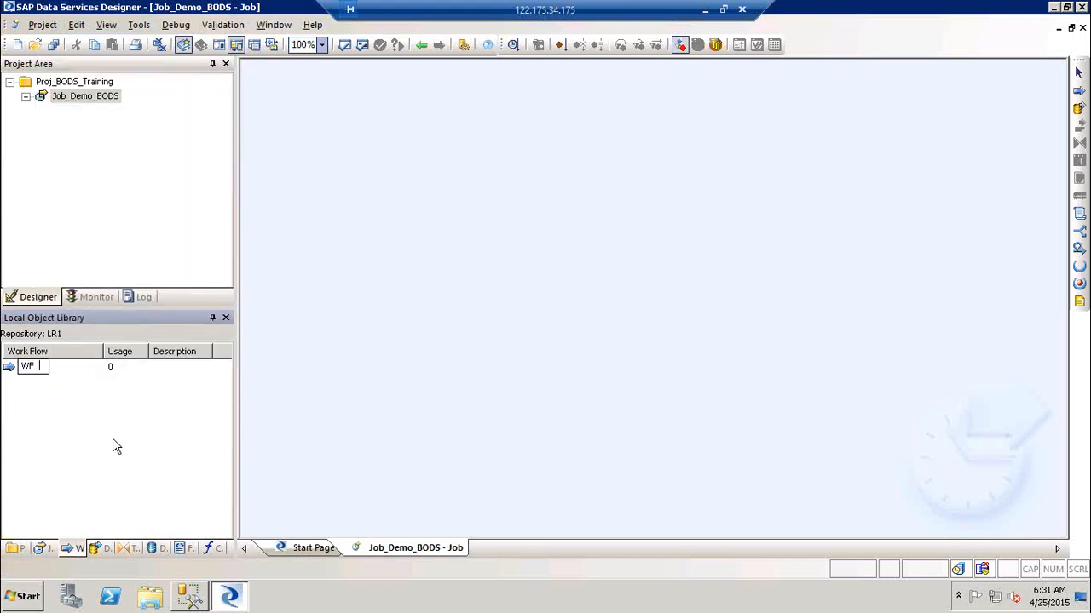
type("BODS_DEMO")
left_click(356, 382)
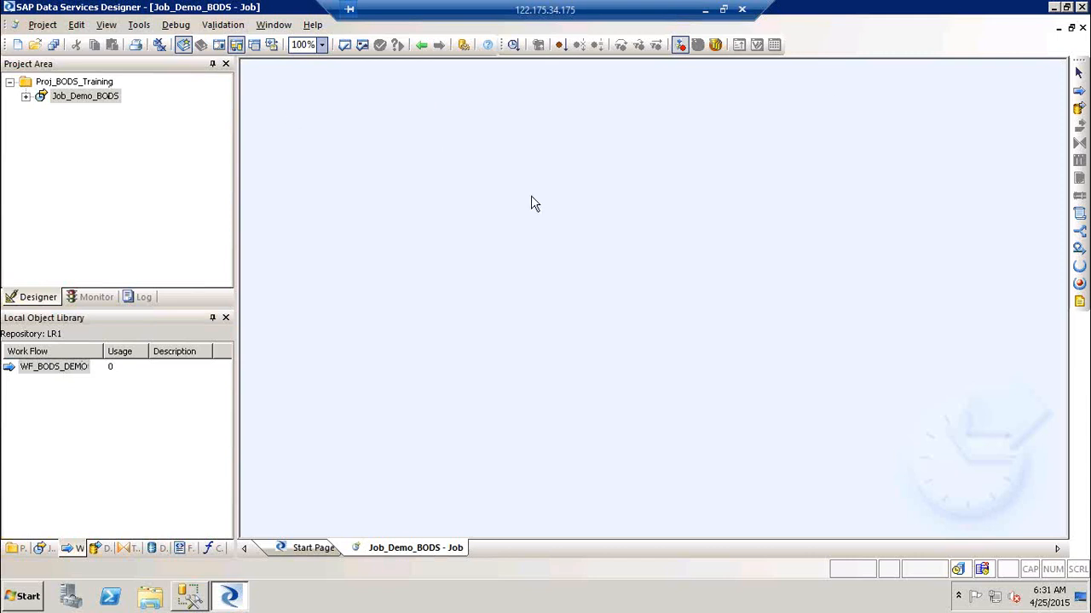
Place a new work flow named WF_DEMO_BODS_1 on the Job_Demo_BODS canvas.
left_click(1078, 93)
left_click(463, 163)
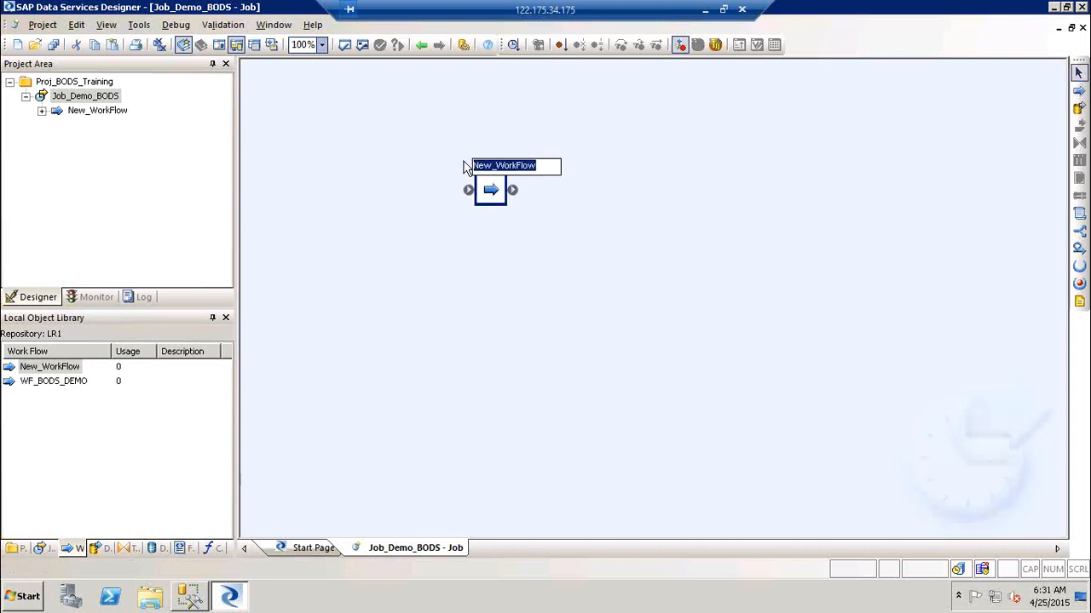
type("WF_")
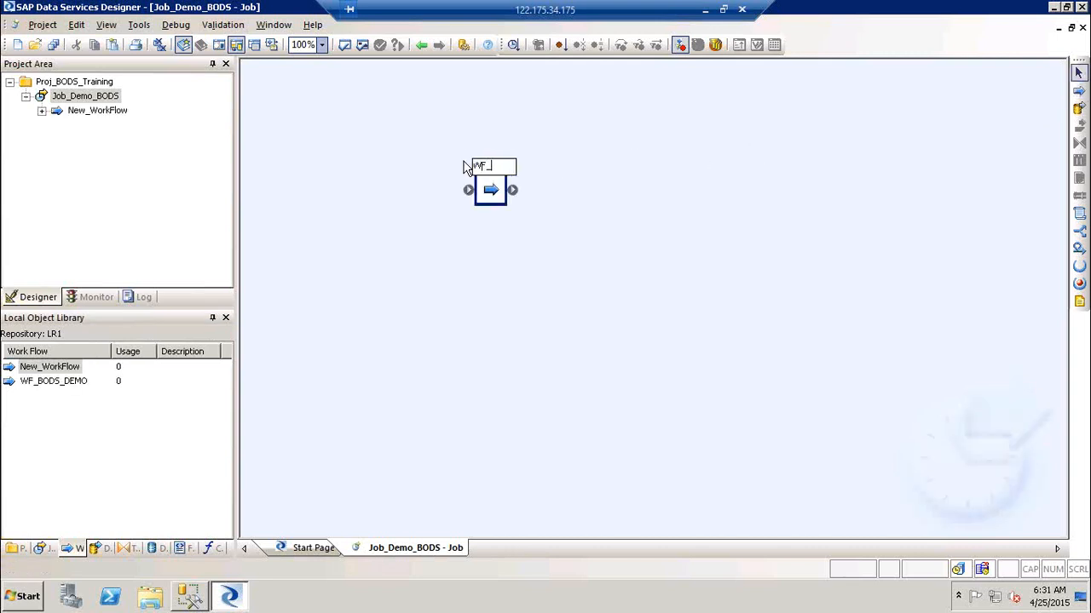
type("DEMO_")
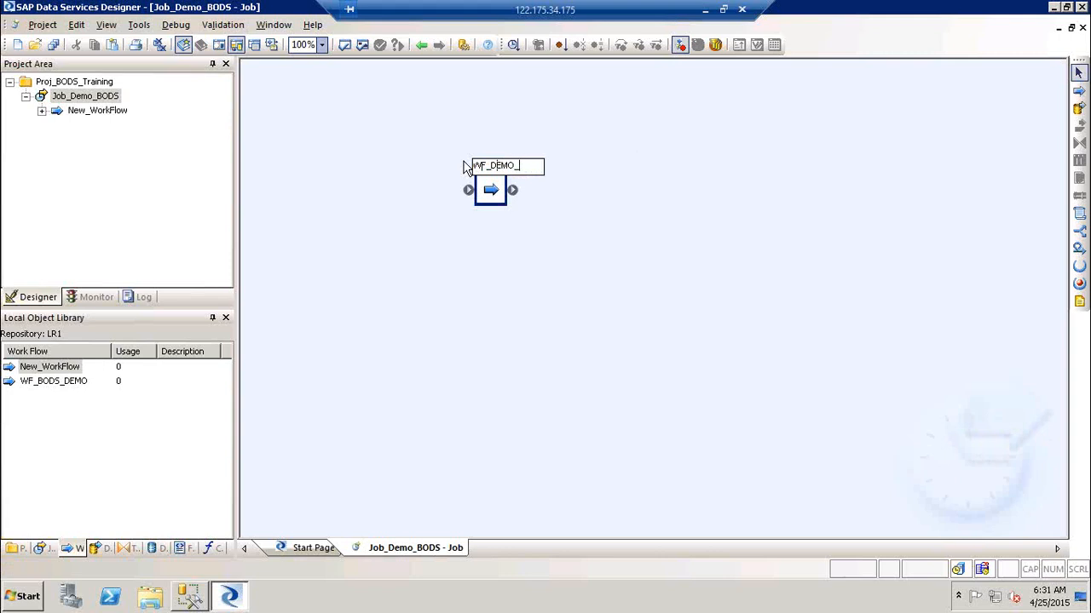
type("BODS_1")
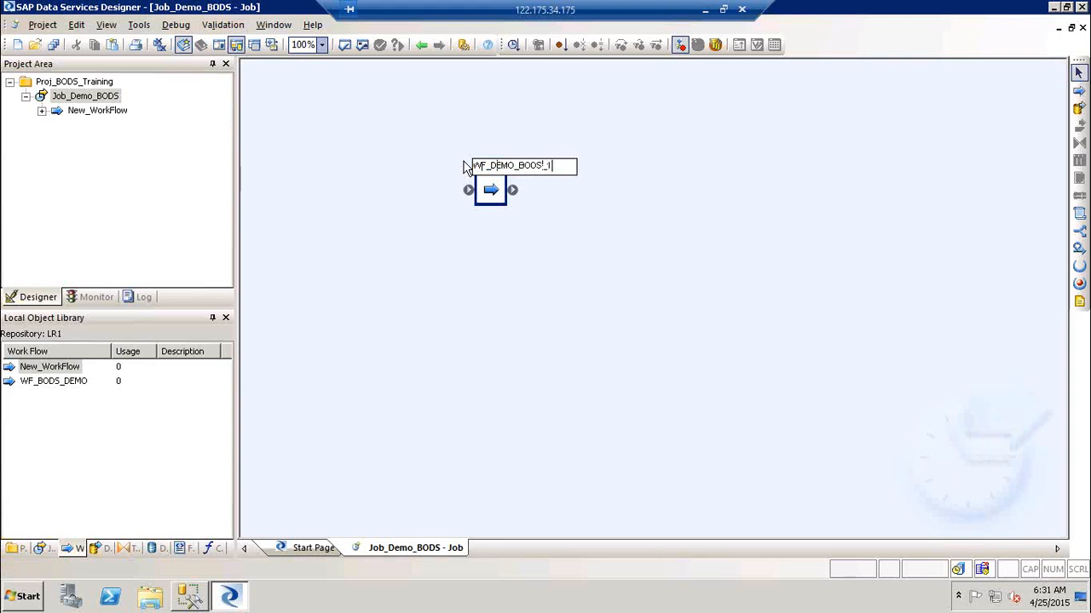
left_click(328, 321)
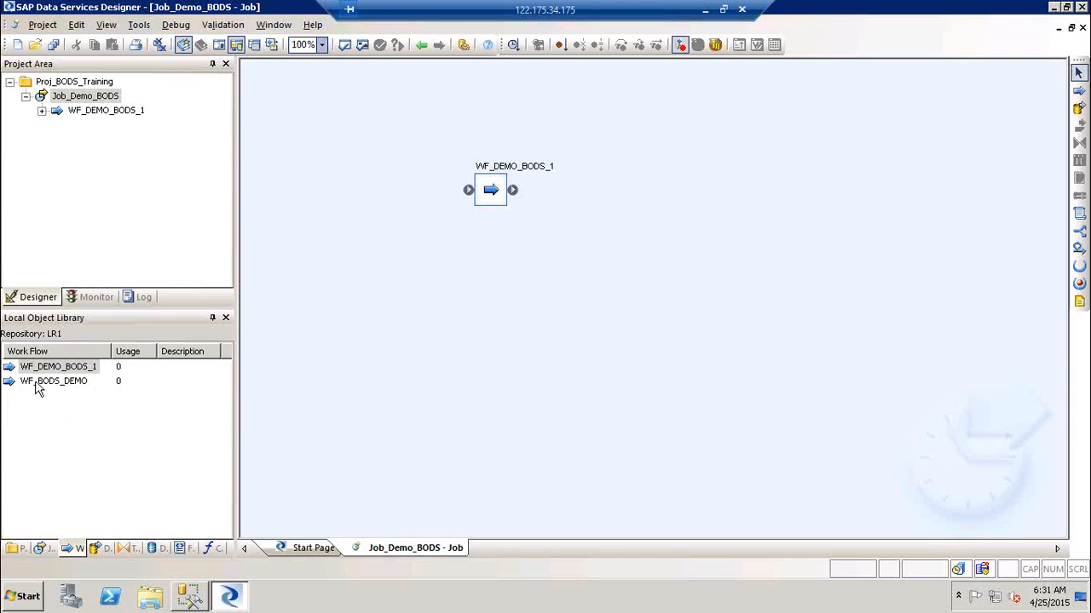
Add WF_BODS_DEMO from the library and connect it to run before WF_DEMO_BODS_1.
left_click_drag(37, 388, 477, 255)
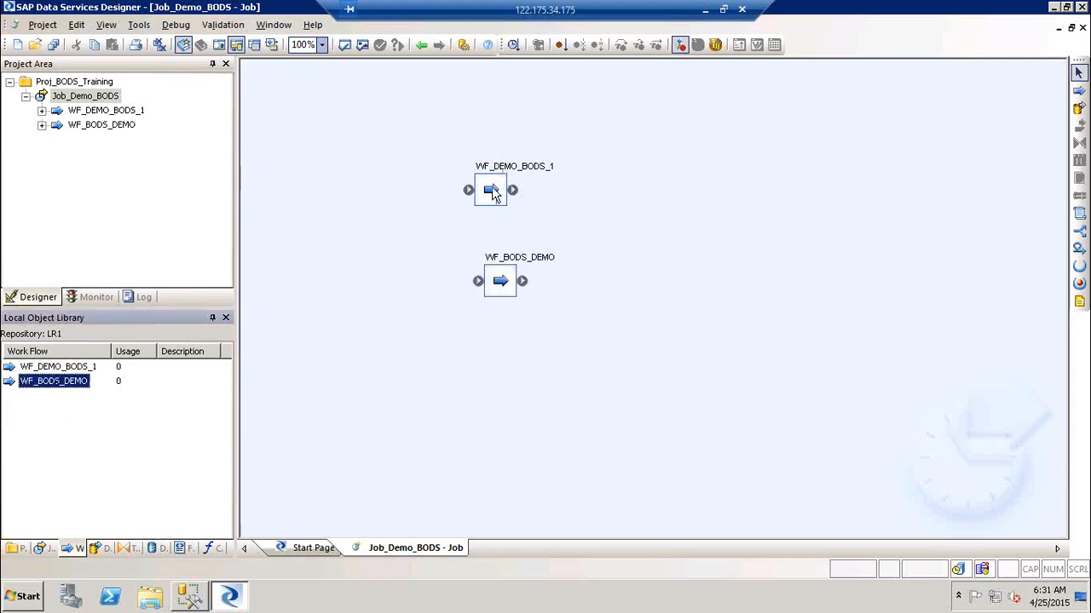
left_click_drag(488, 198, 645, 192)
left_click_drag(497, 285, 643, 182)
mouse_move(475, 153)
left_mouse_down()
mouse_move(599, 190)
mouse_move(631, 184)
left_mouse_up()
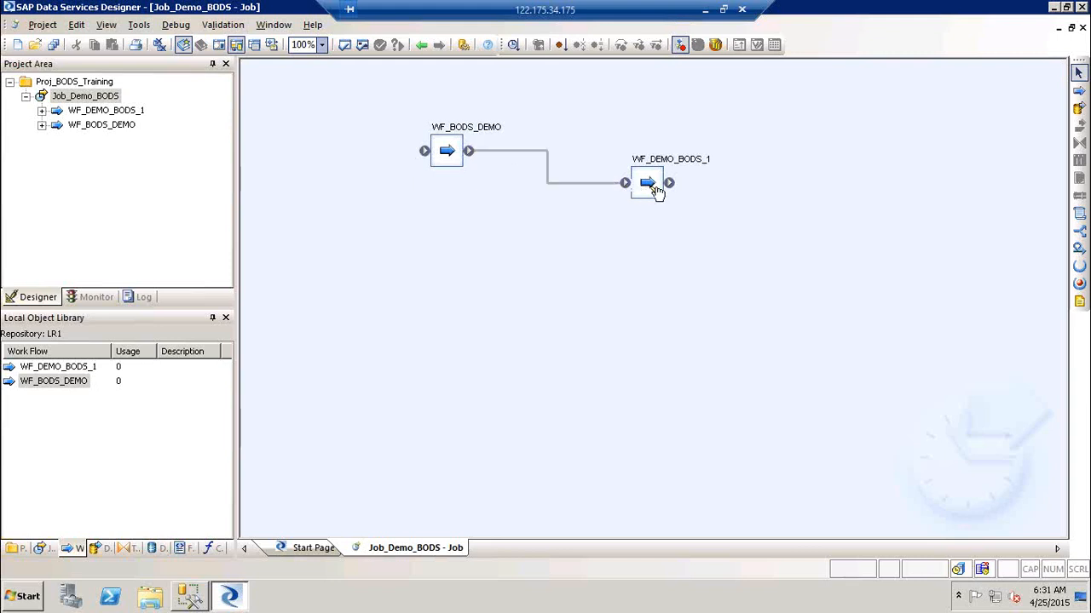
left_click_drag(656, 192, 530, 267)
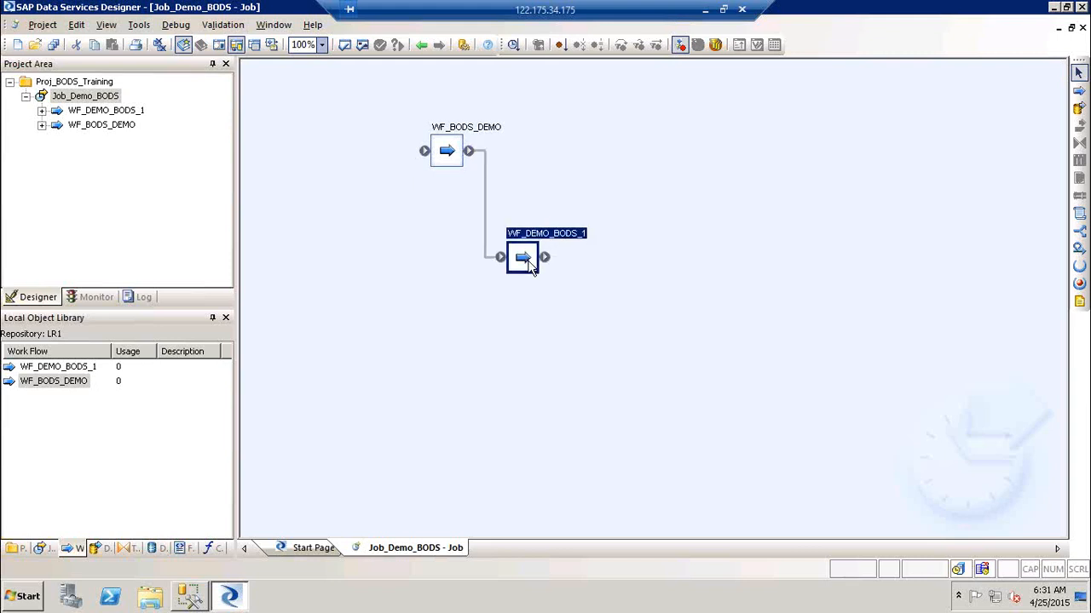
Open WF_BODS_DEMO and place a new data flow inside it.
double_click(473, 132)
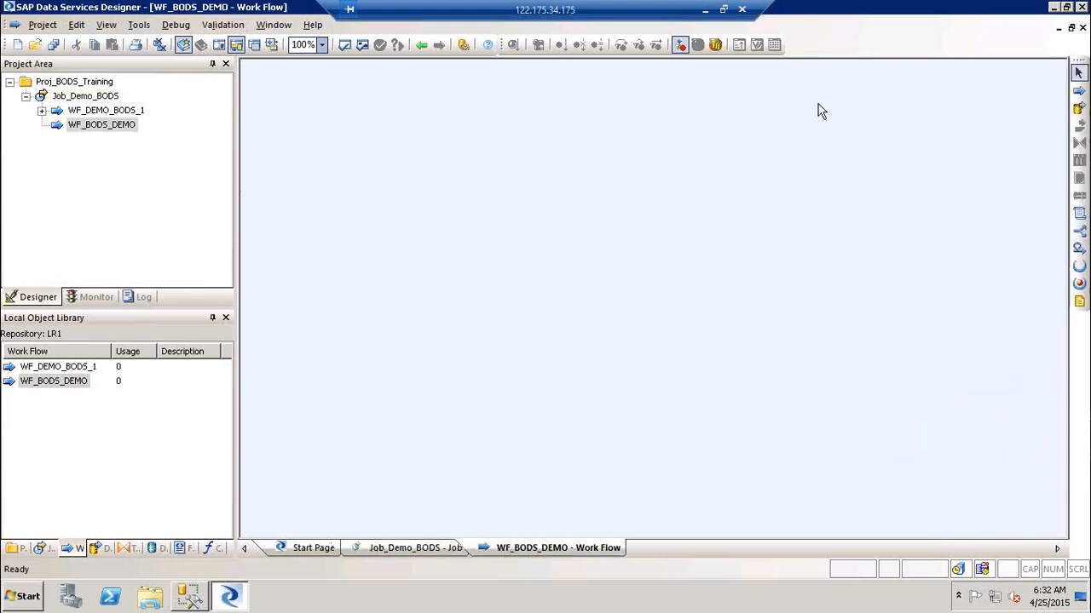
left_click(1078, 108)
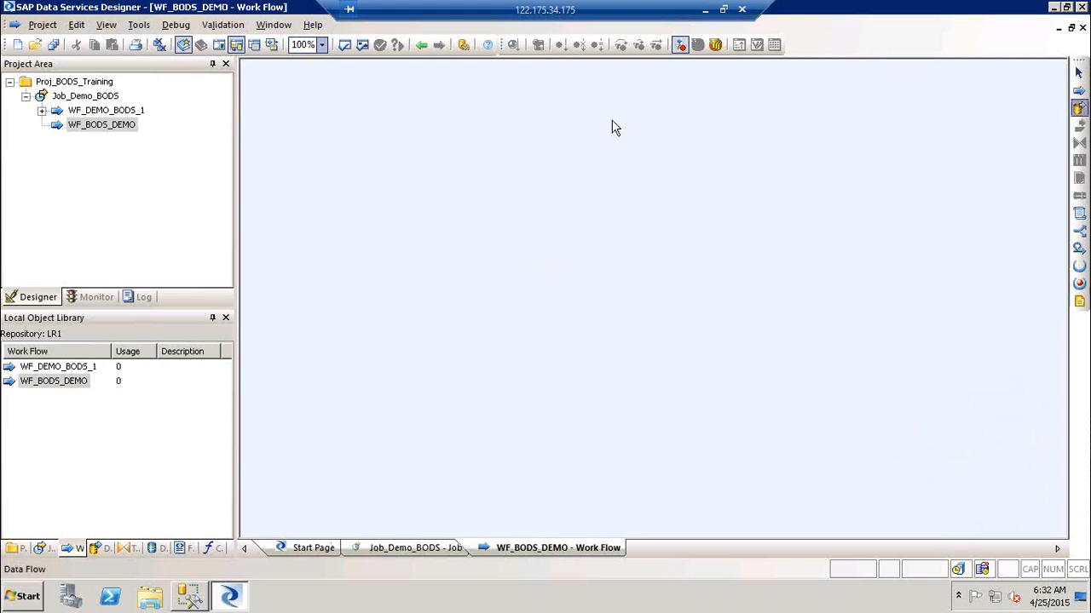
left_click(446, 134)
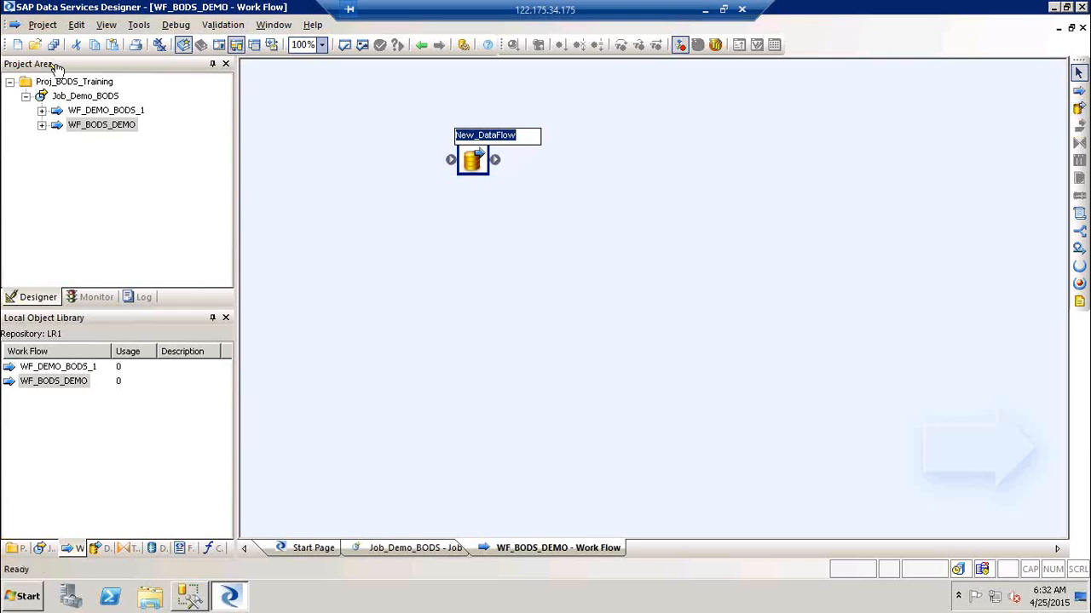
Show the Data Flows list in the object library, closing menus without creating anything.
left_click(41, 27)
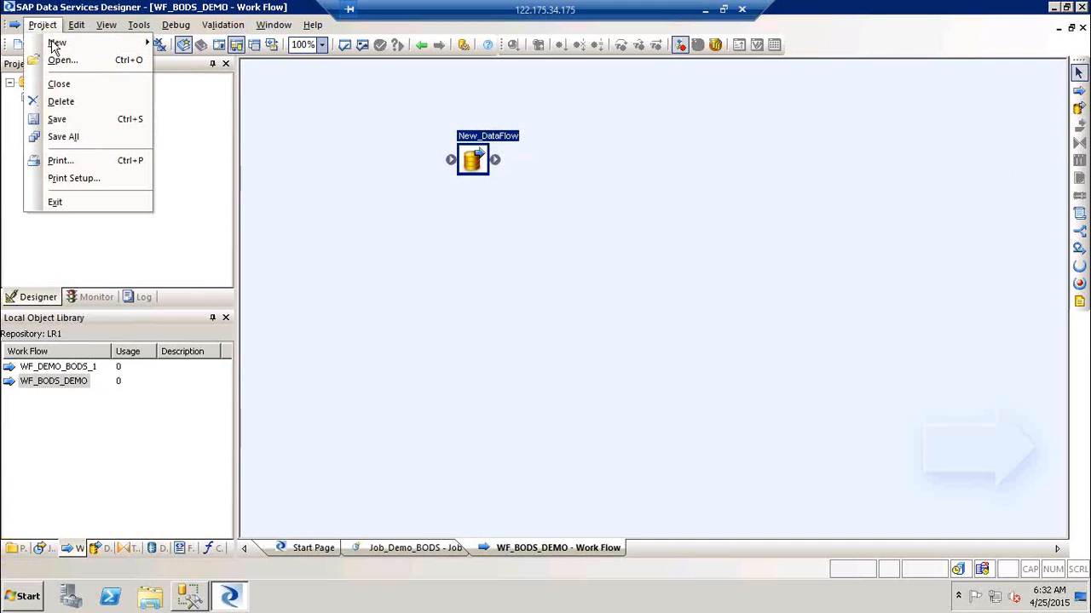
mouse_move(54, 44)
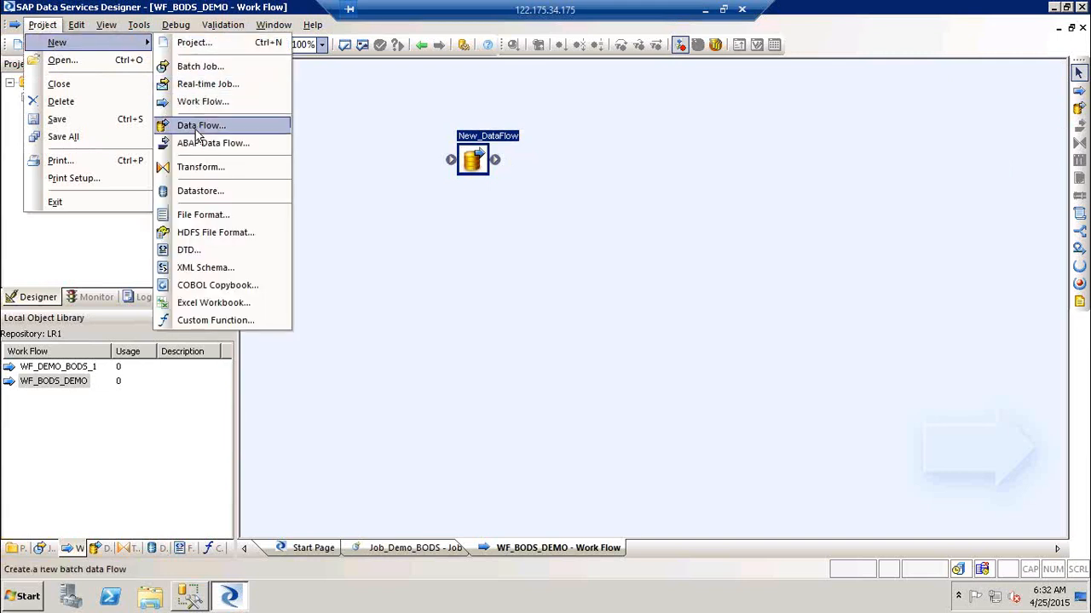
left_click(95, 535)
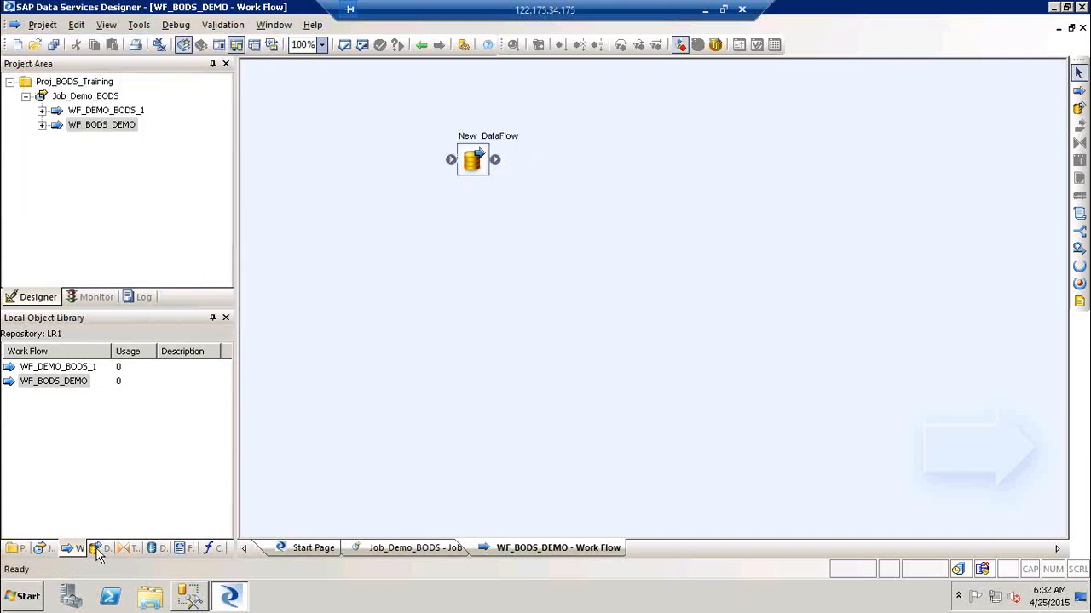
left_click(98, 548)
right_click(57, 370)
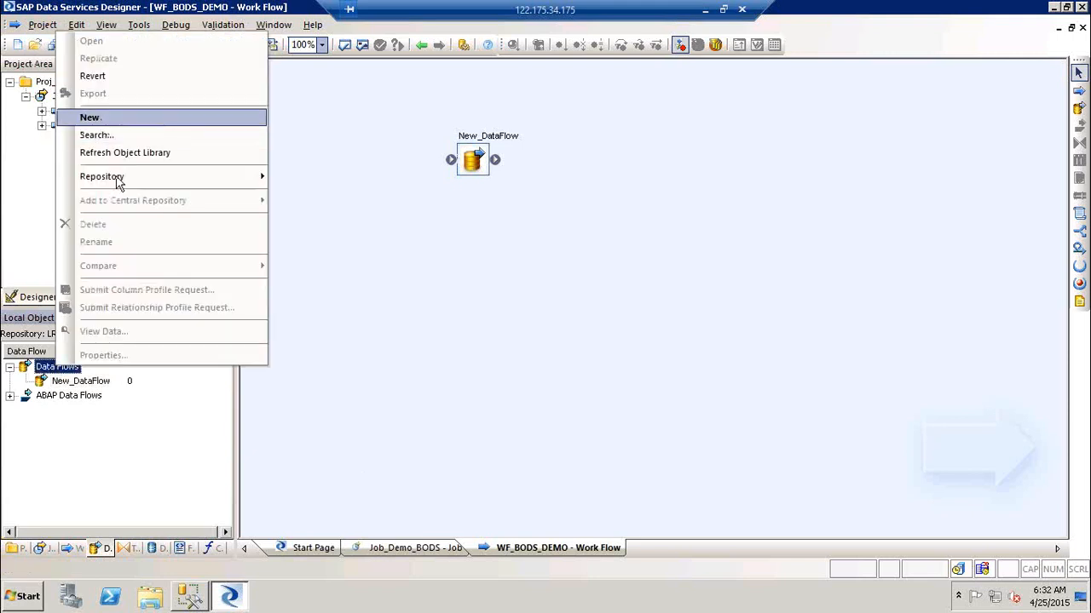
right_click(150, 443)
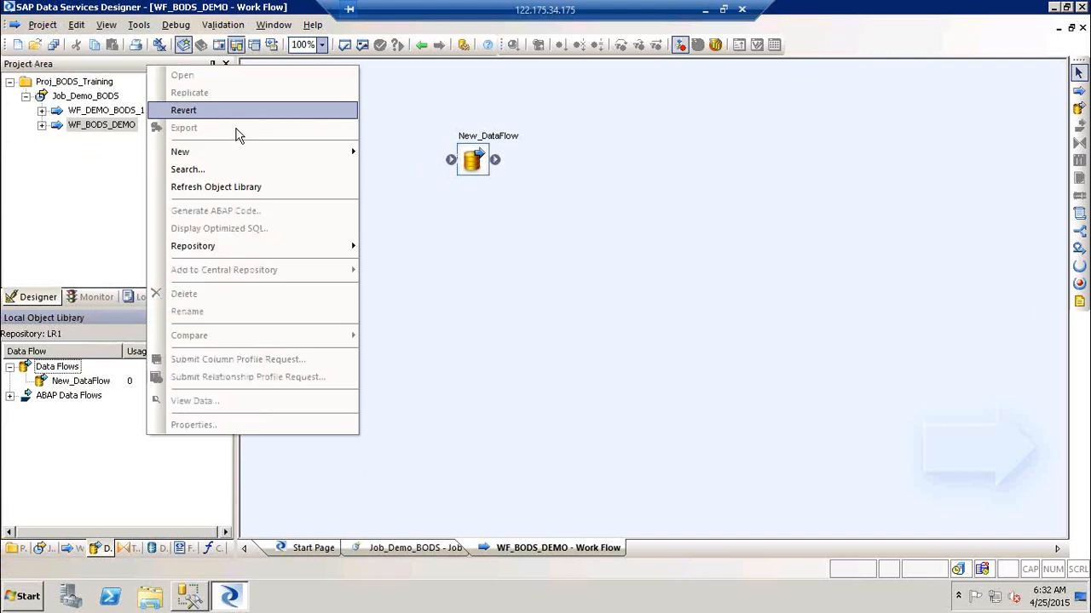
mouse_move(242, 151)
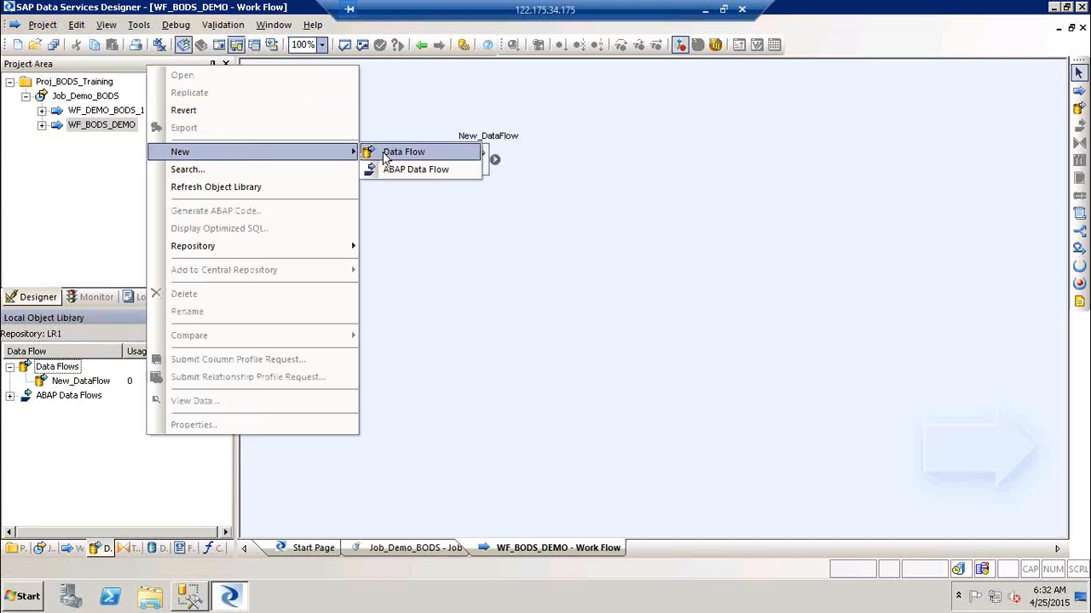
left_click(537, 309)
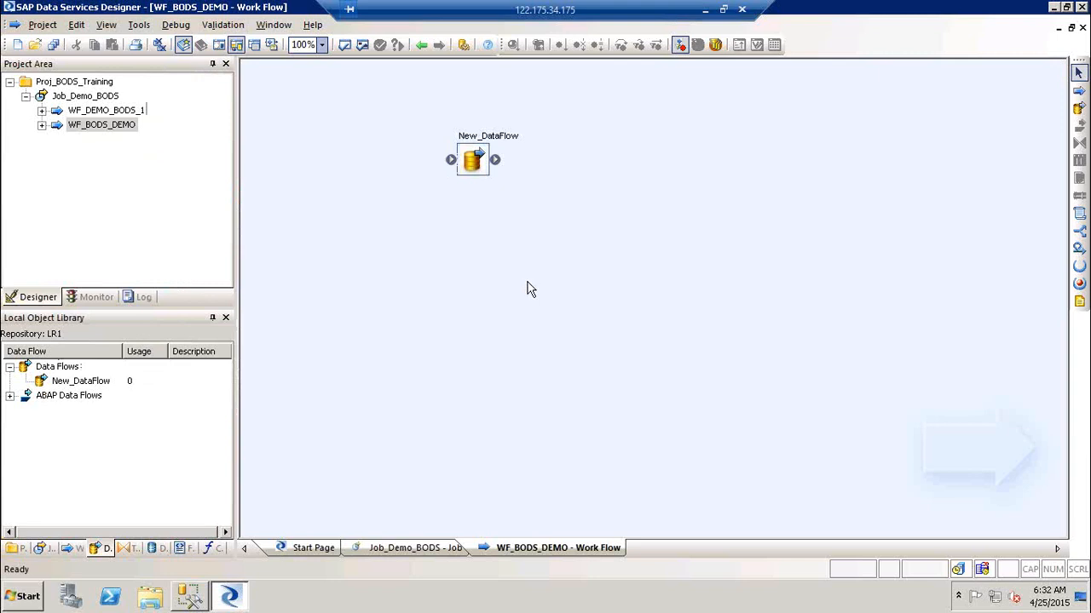
Rename New_DataFlow to DF_Demo1.
left_click(477, 160)
key("F2")
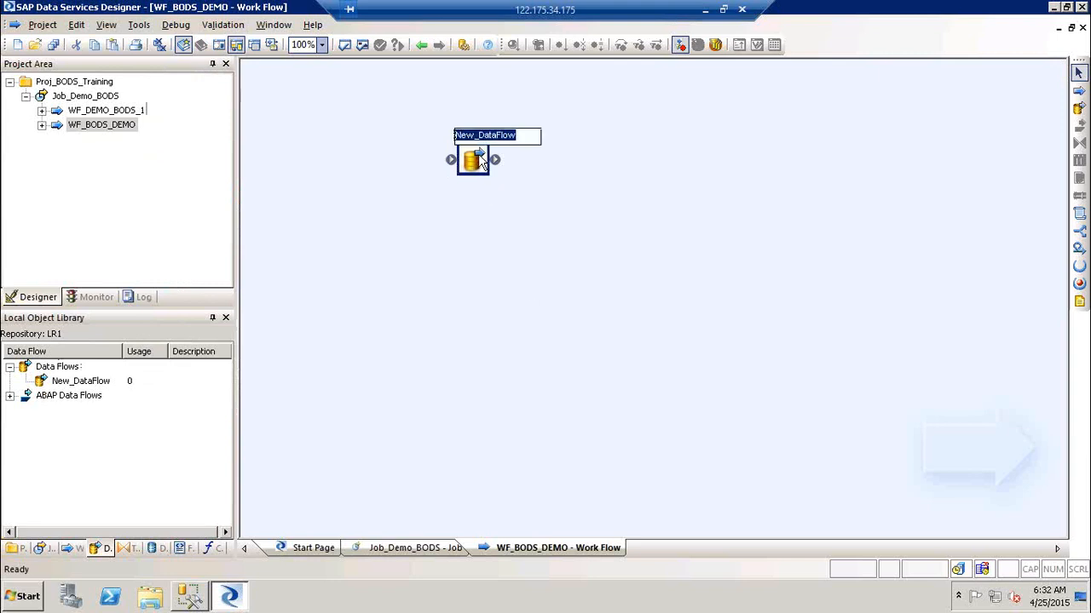
type("DF_")
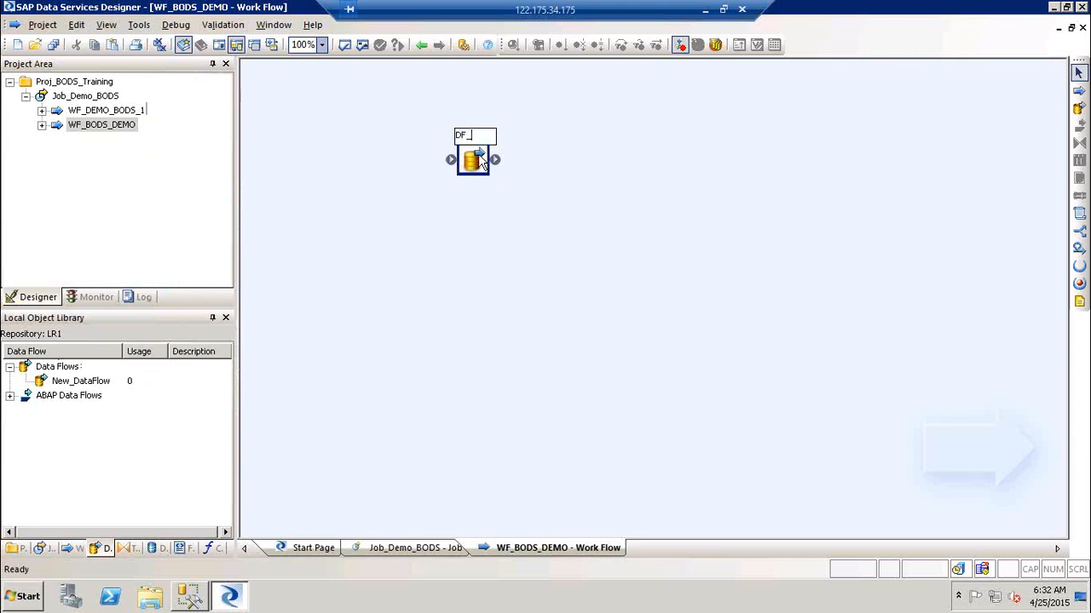
type("Da")
type("mo")
type("1")
left_click(606, 202)
Add a second data flow DF_DEMO2 and link DF_Demo1 to run before it.
left_click(555, 224)
type("DF_DEMO")
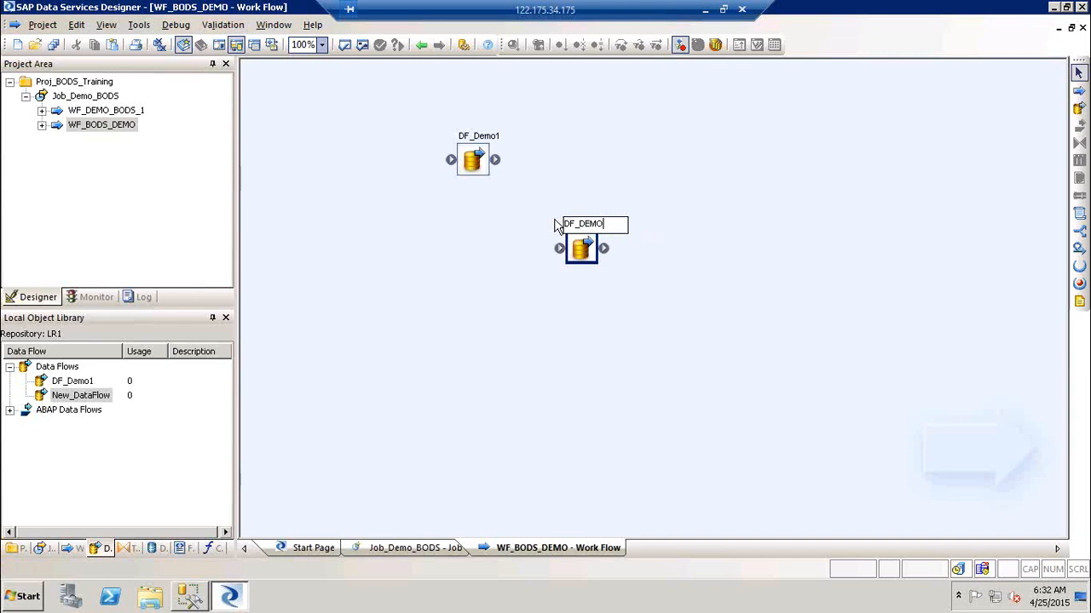
type("_")
key("BackSpace")
type("C")
left_click(802, 389)
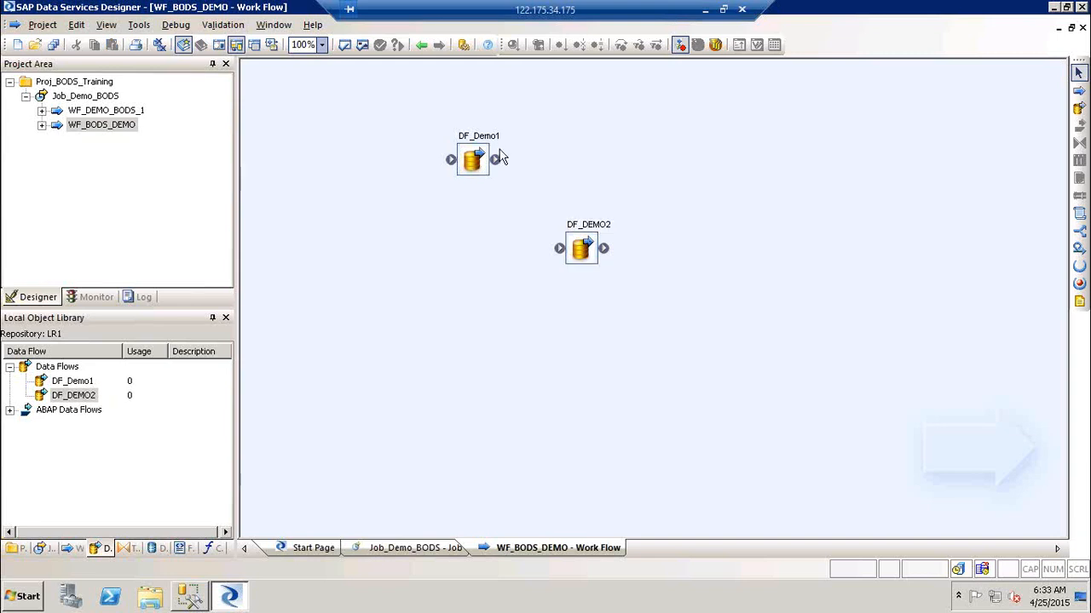
left_click_drag(504, 161, 563, 247)
left_click(420, 46)
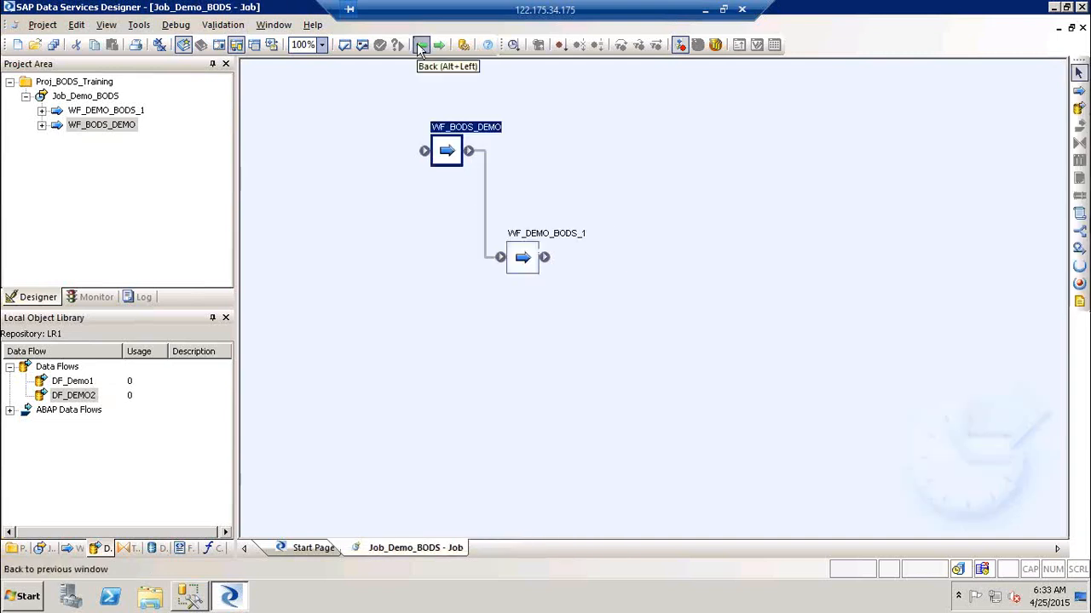
Open WF_DEMO_BODS_1 and place a data flow named DF_DEMO3 in it.
double_click(524, 235)
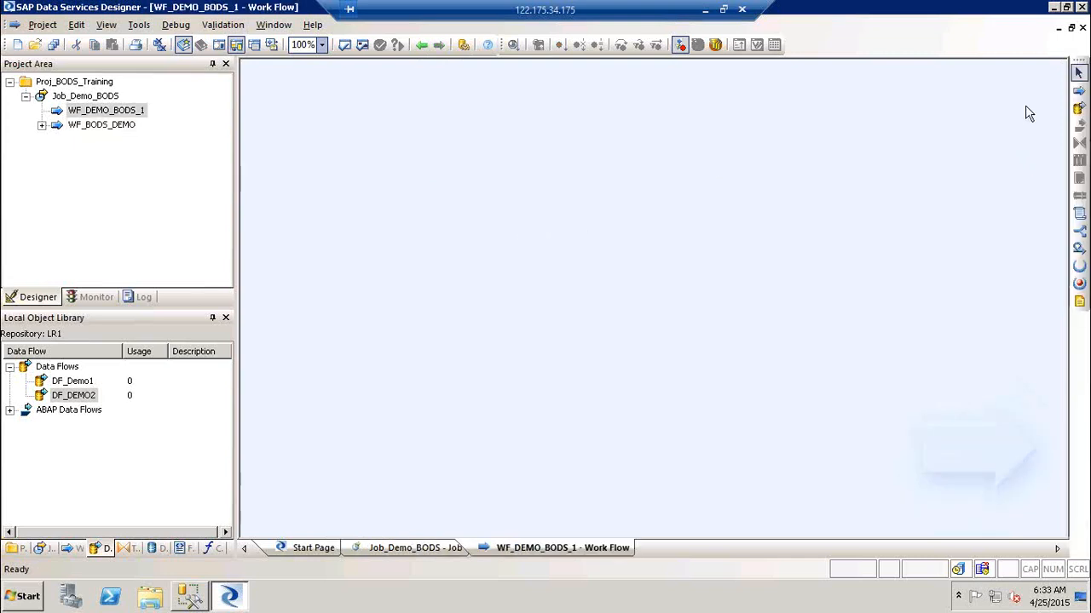
left_click(1078, 108)
left_click(544, 155)
type("DF_DEMO")
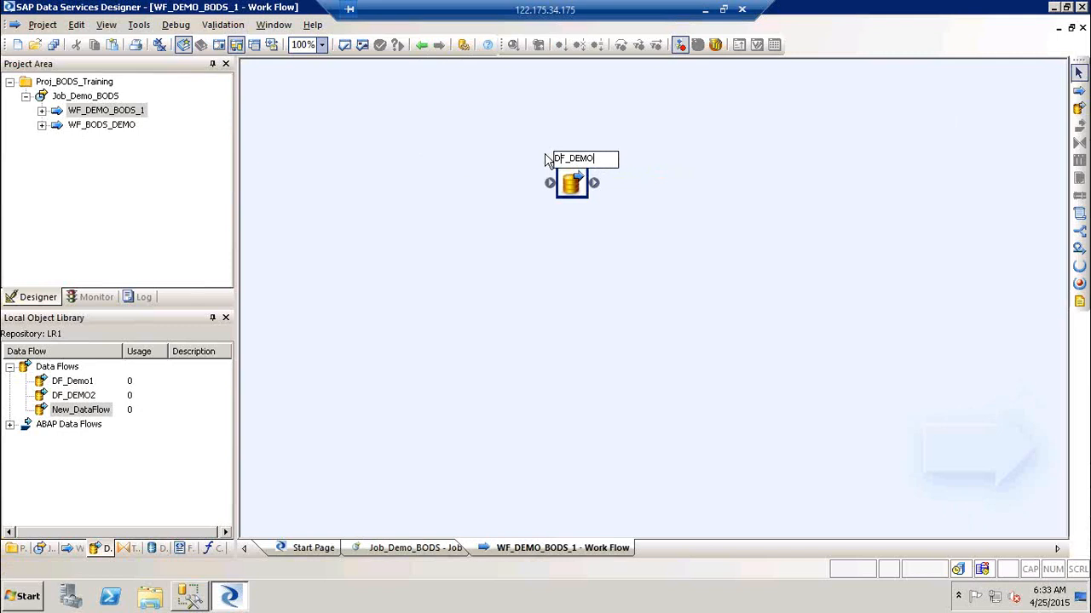
type("3")
left_click(853, 243)
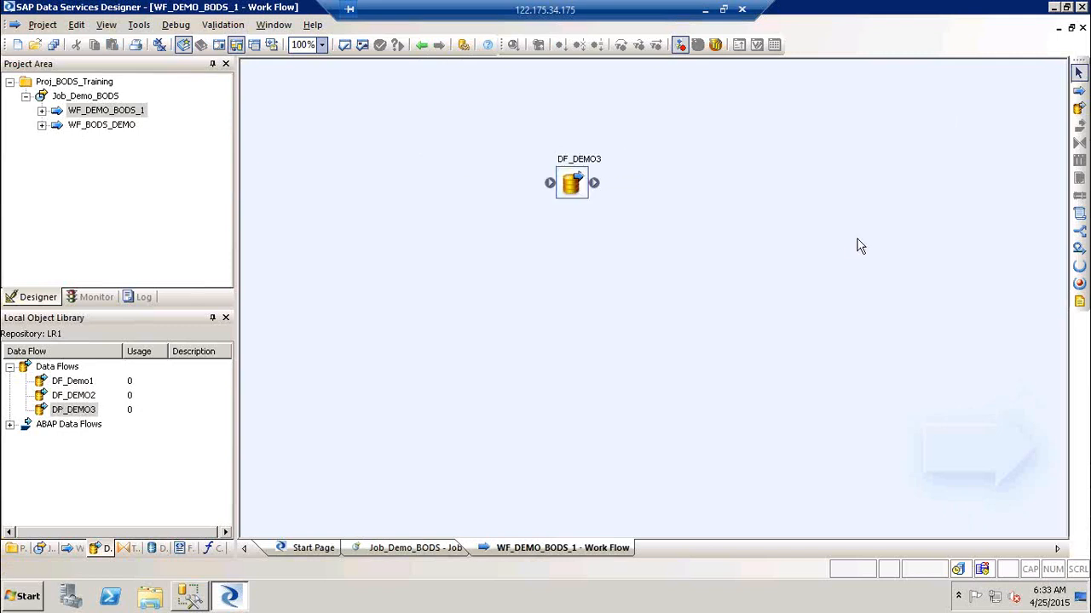
Add data flow DF_DEMO4 and link DF_DEMO3 to run before it.
left_click(1078, 109)
left_click(649, 246)
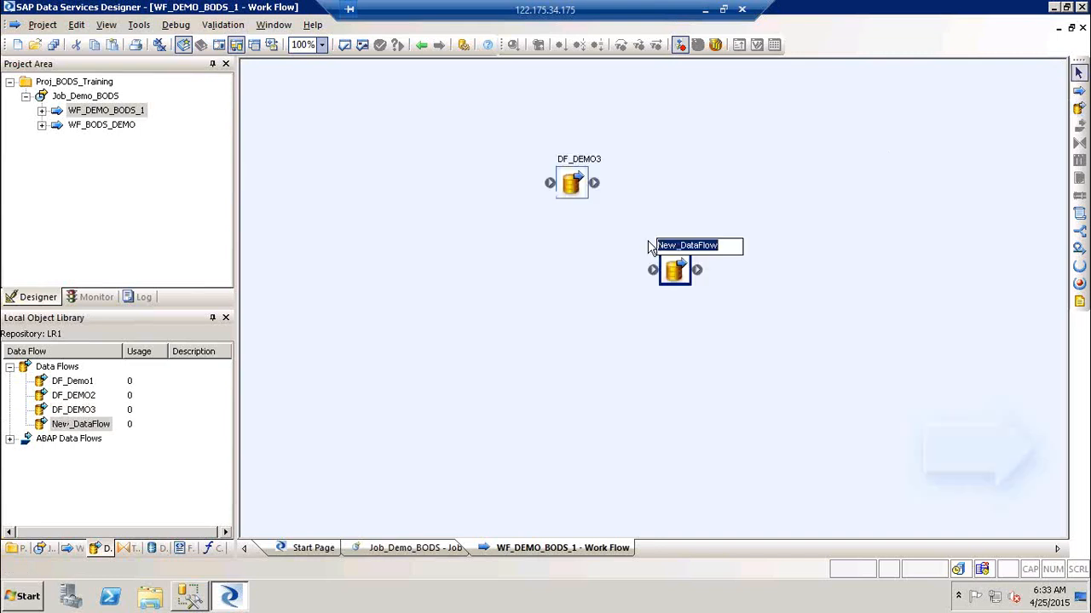
type("DEMO_")
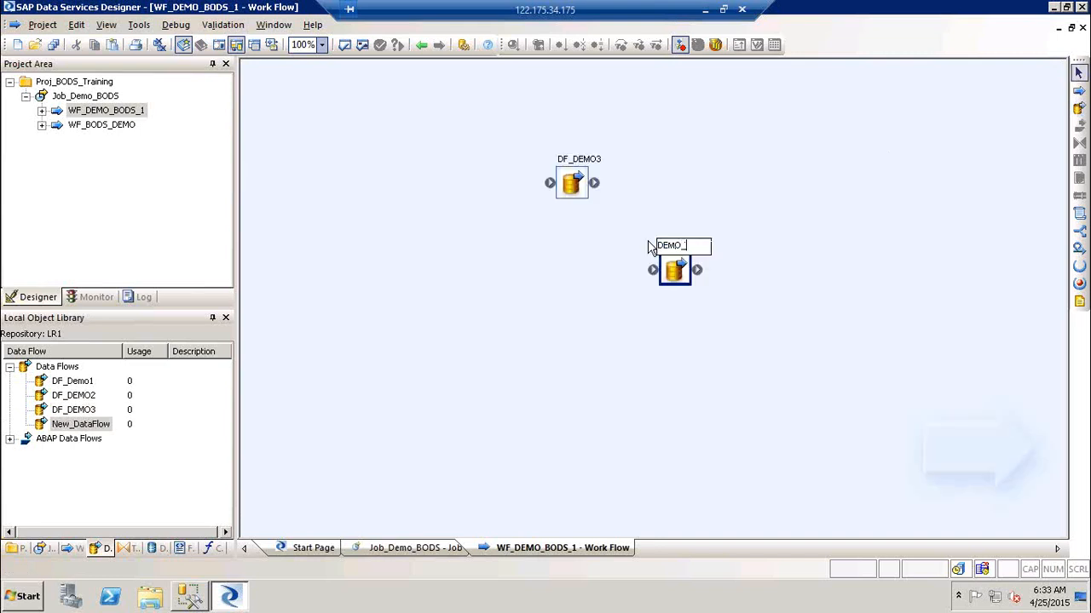
key("BackSpace")
key("BackSpace")
key("BackSpace")
key("BackSpace")
type("F_DEMO4")
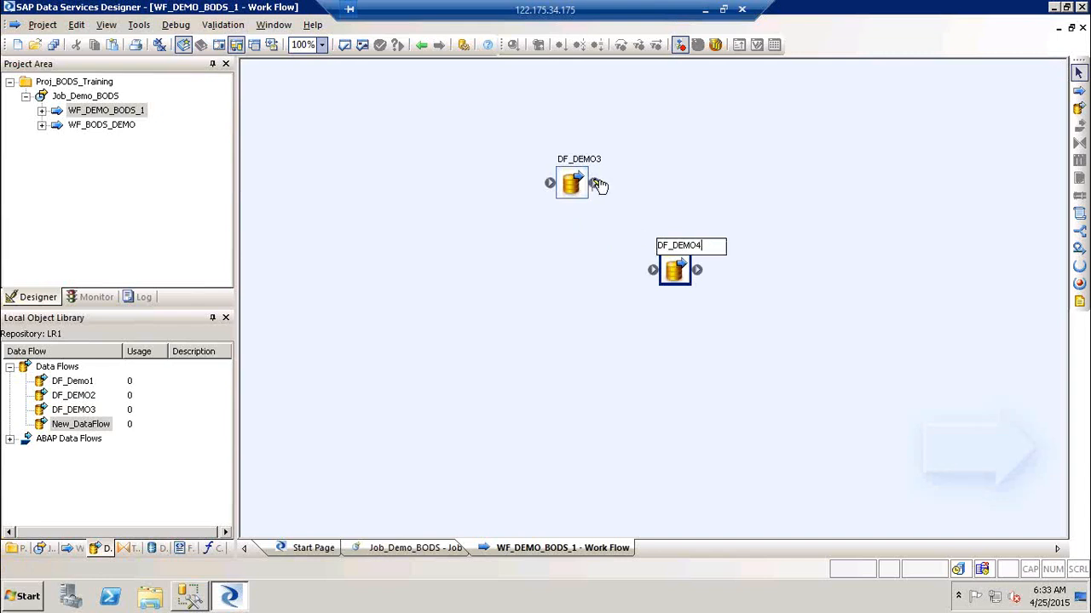
left_click_drag(599, 184, 654, 274)
left_click(664, 187)
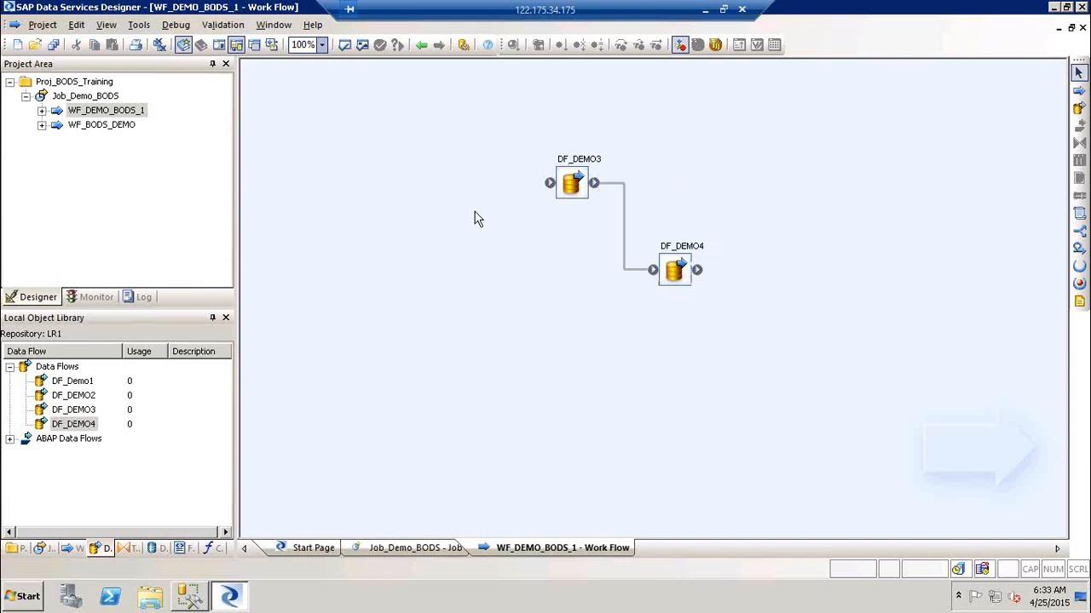
left_click(624, 260)
Expand WF_DEMO_BODS_1 and WF_BODS_DEMO in the project tree to show their data flows.
left_click(41, 111)
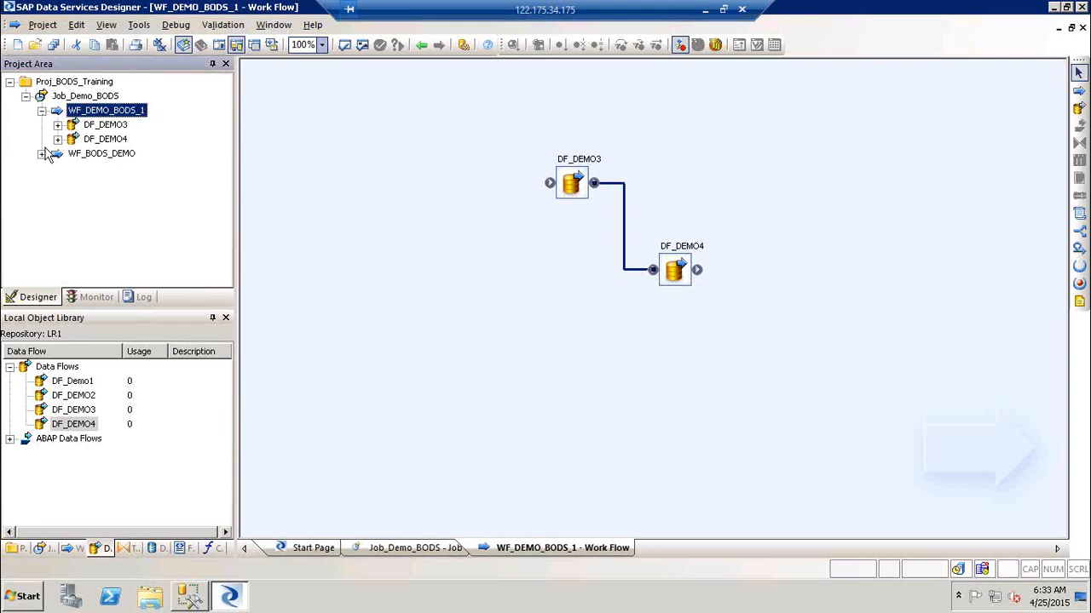
left_click(41, 154)
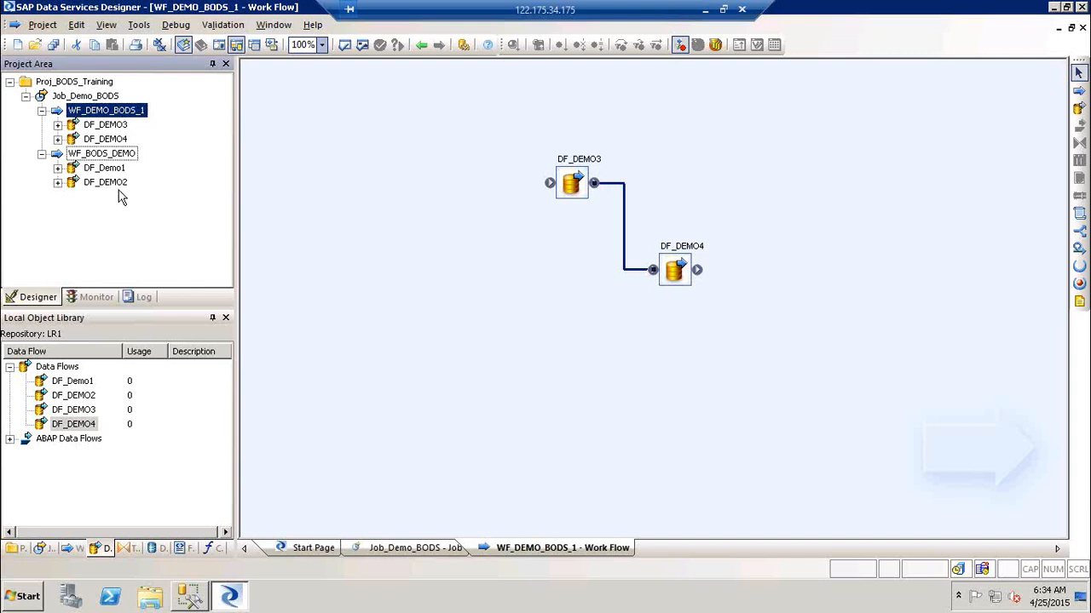
left_click(784, 78)
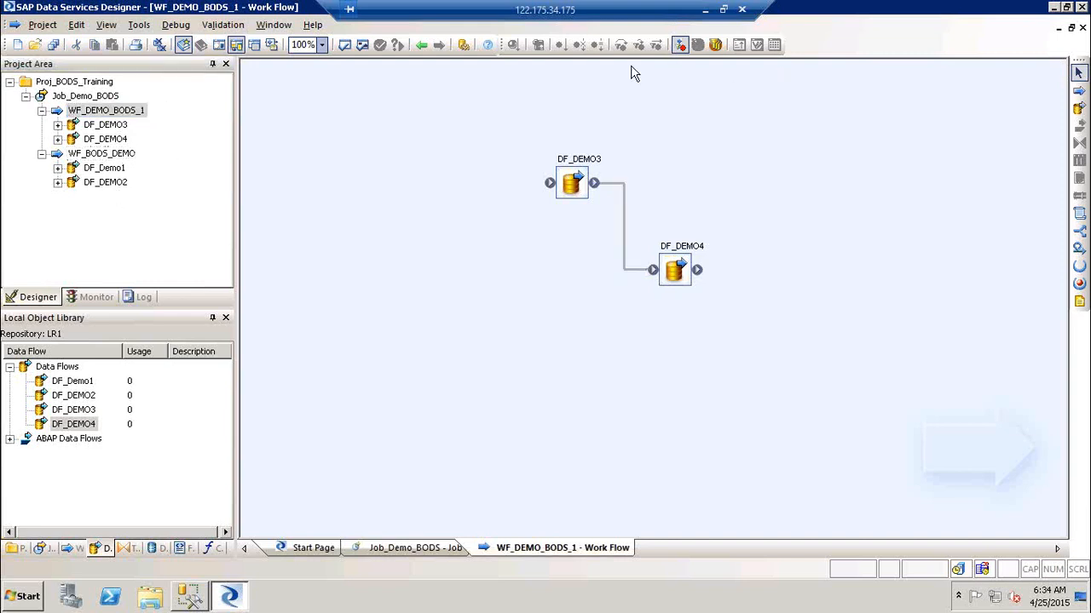
Open the DF_Demo1 data flow via WF_BODS_DEMO from the Job_Demo_BODS diagram.
left_click(420, 44)
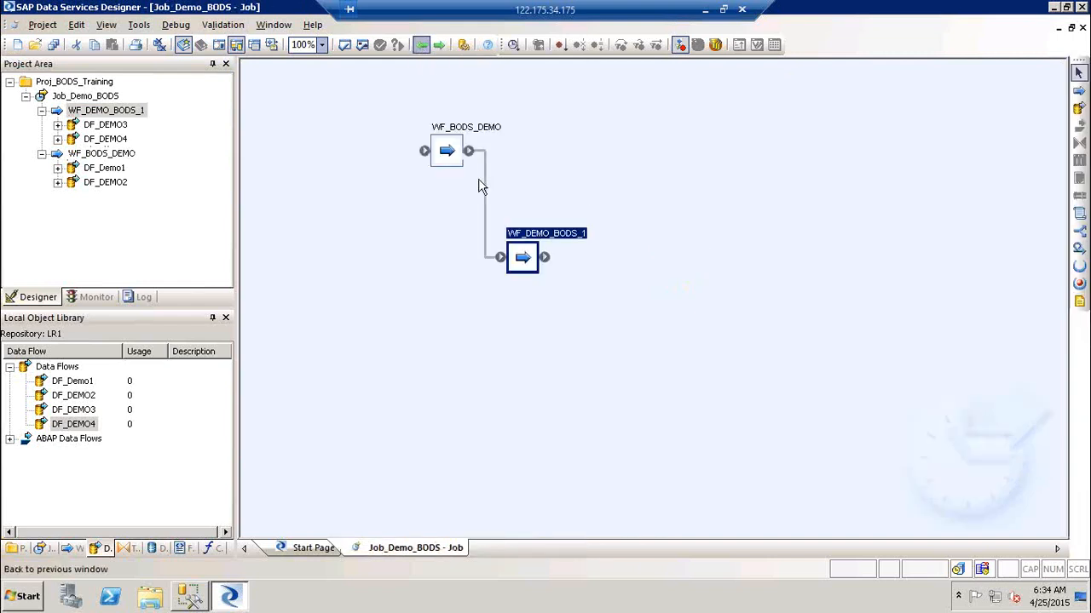
double_click(483, 132)
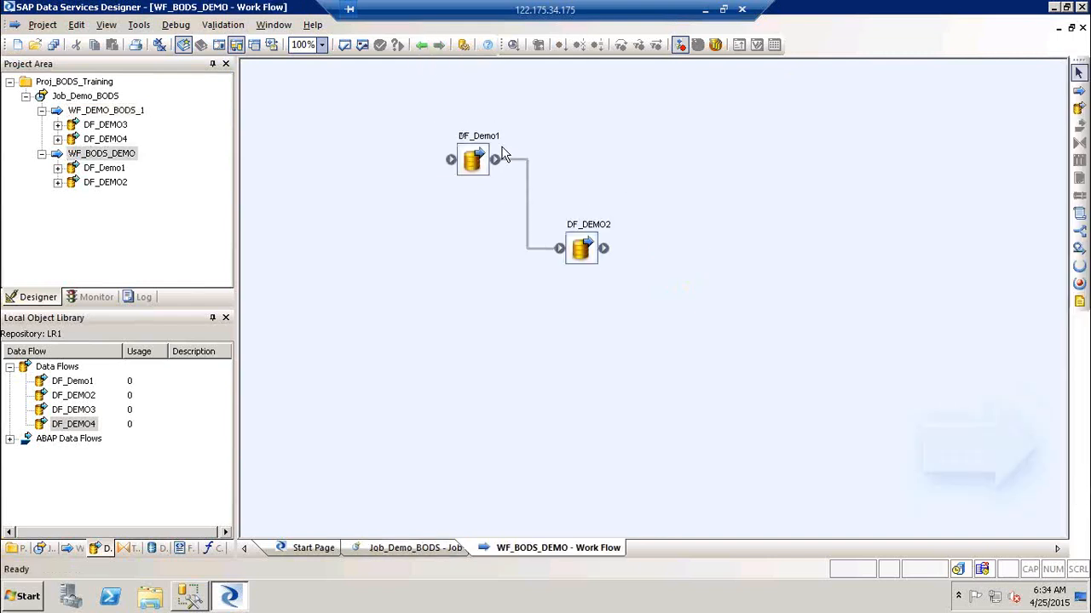
double_click(486, 146)
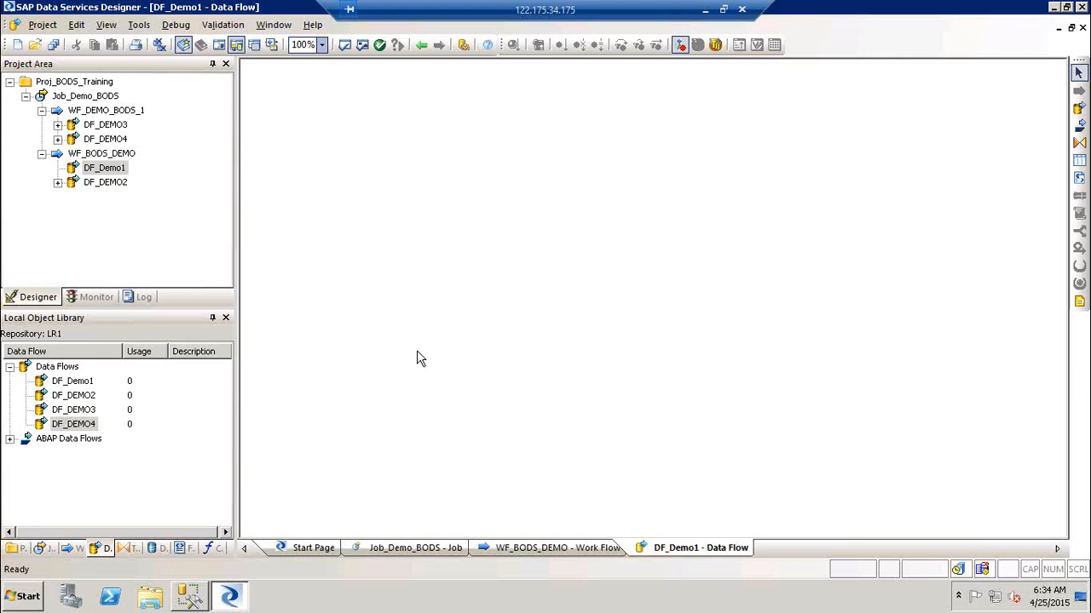
Collapse WF_BODS_DEMO, WF_DEMO_BODS_1 and Job_Demo_BODS in the project tree.
left_click(42, 154)
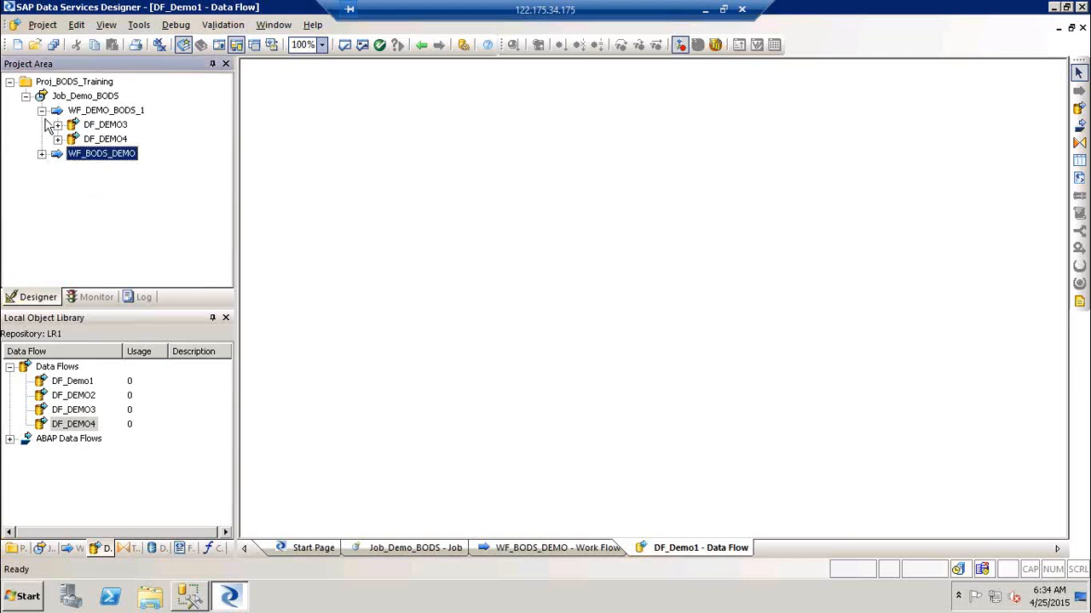
left_click(41, 111)
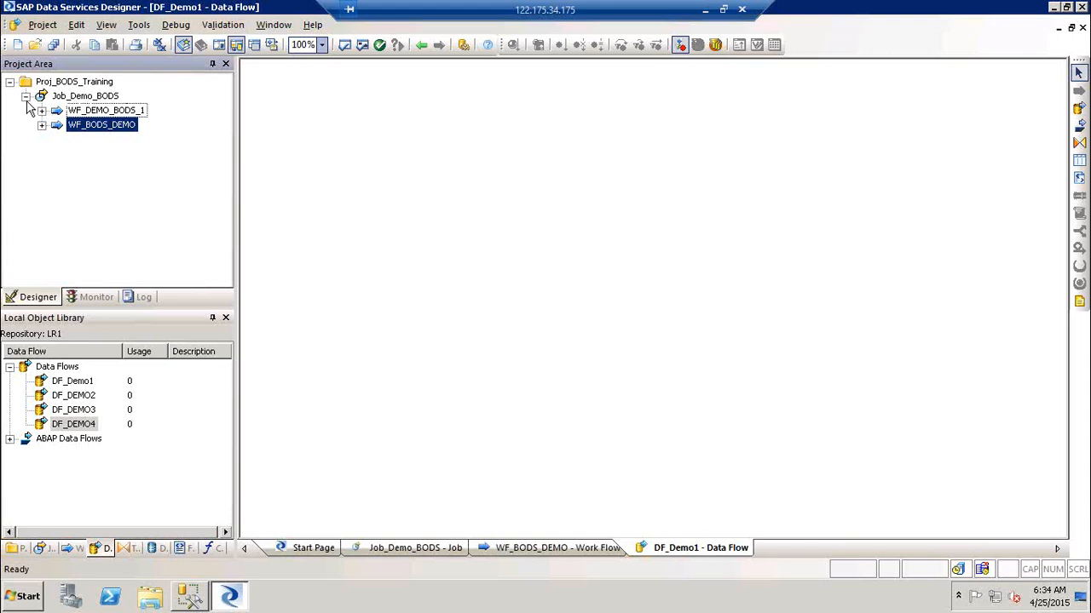
left_click(25, 97)
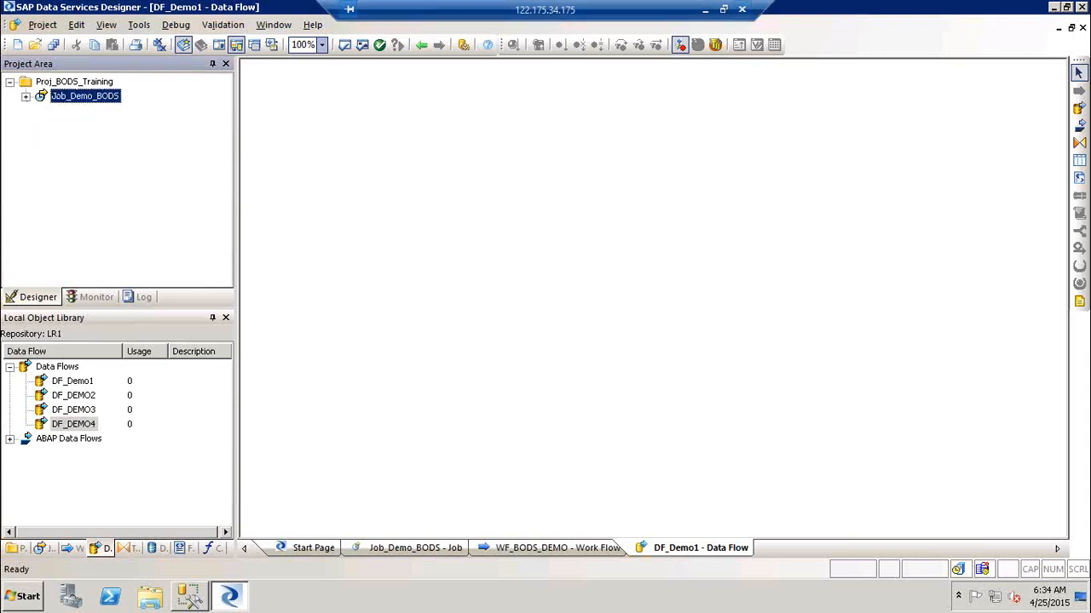
Check the Jobs topic in cell C6 of the local workbook, then open the Run prompt remotely.
left_click(706, 14)
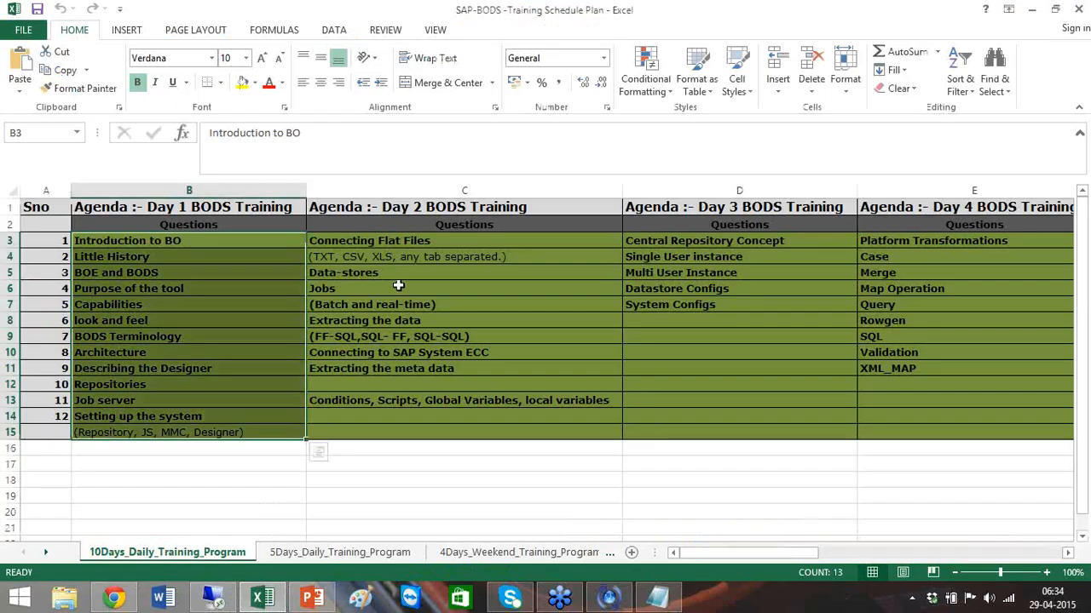
left_click(397, 285)
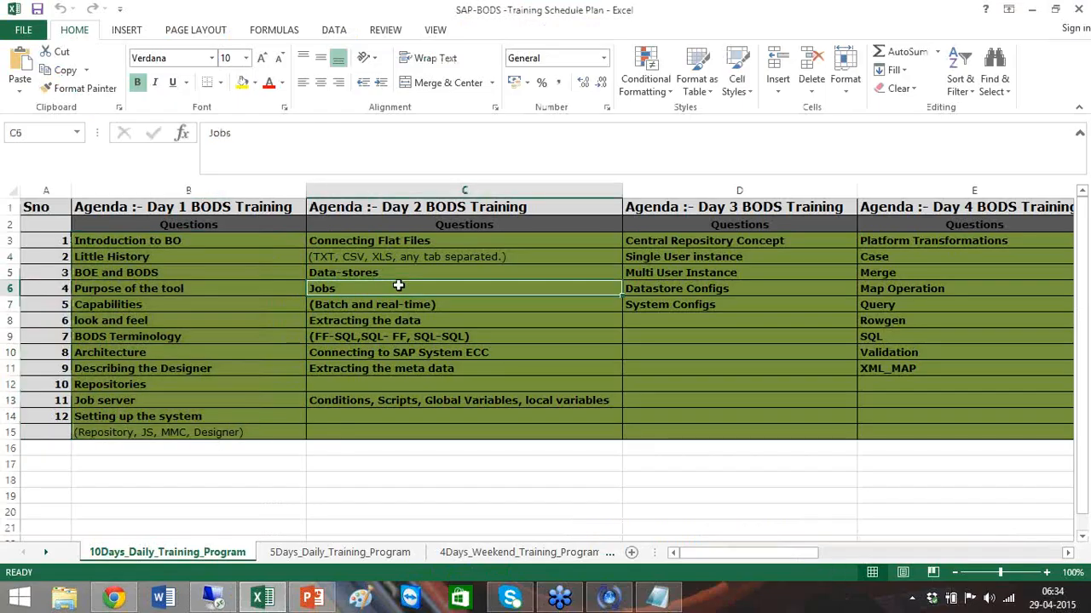
left_click(226, 599)
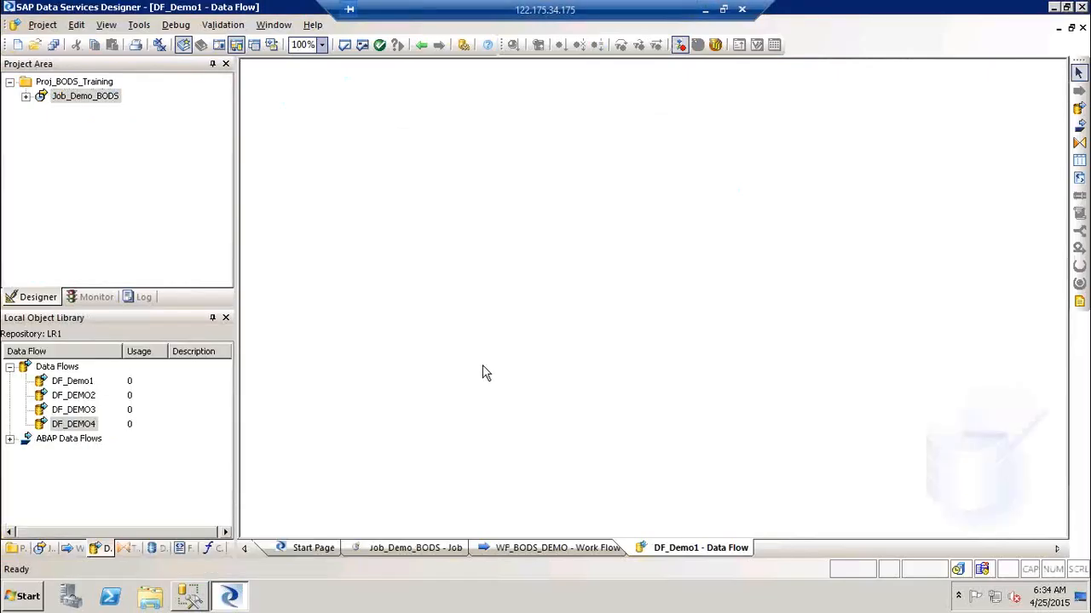
key("super+r")
Launch Notepad and write the first note line '1) FF-FF Ext'.
key("Return")
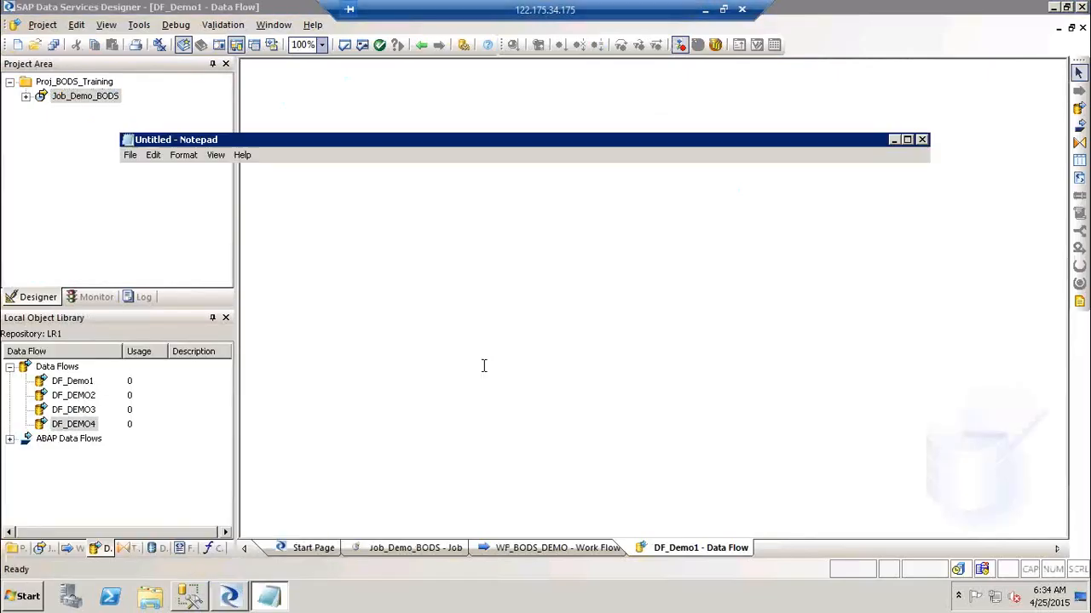
type("1)")
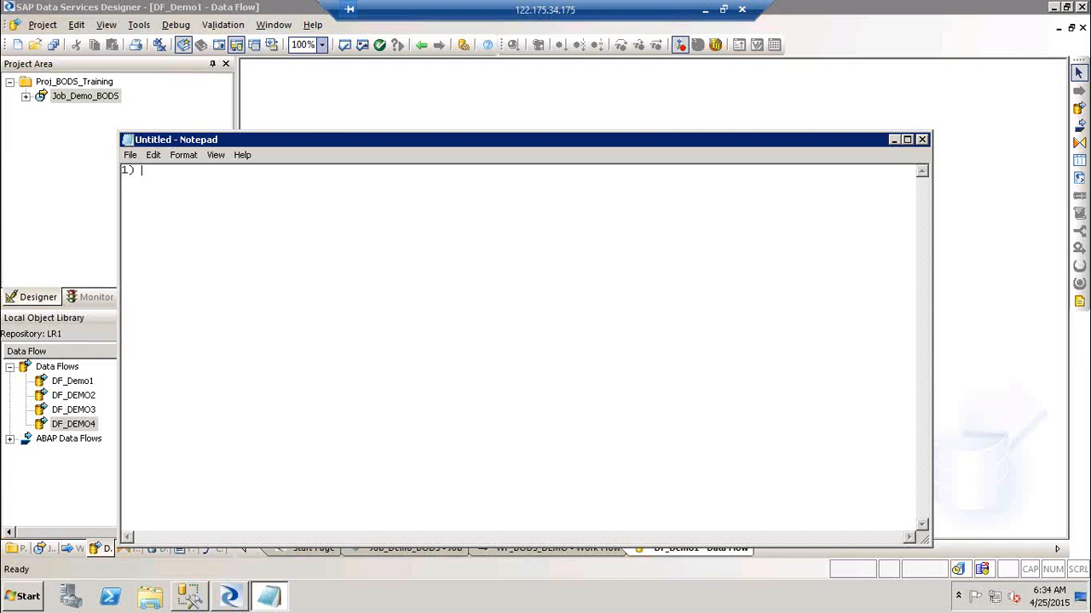
type("FF-FF Ext")
Add 'inbound' and 'Outbound' on the next two lines, then minimize Notepad.
key("Return")
type("inbound")
key("Return")
type("Out")
key("BackSpace")
type("tboub")
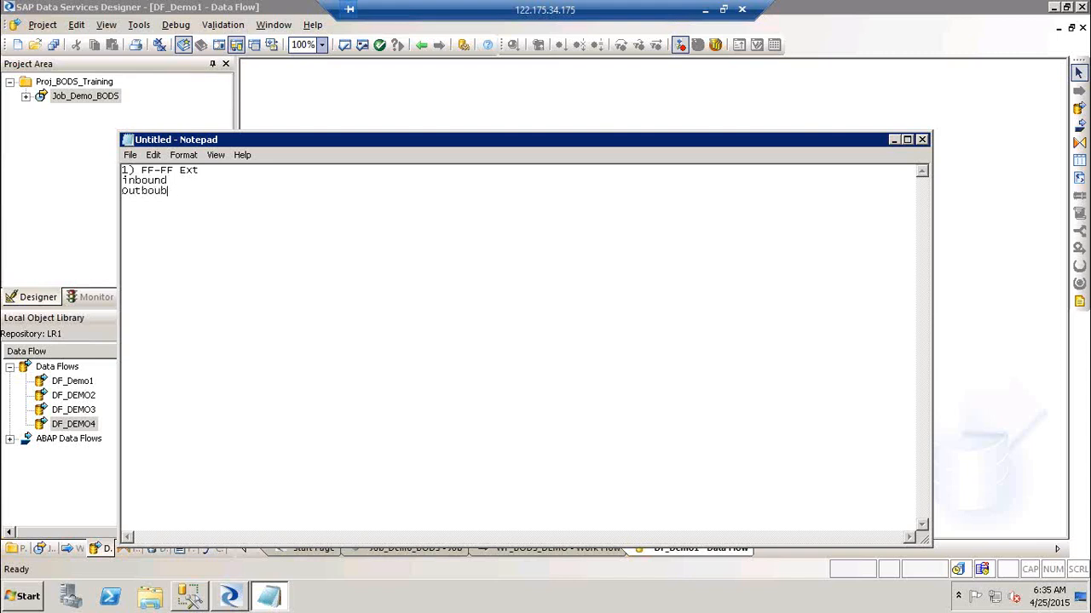
key("BackSpace")
type("hd")
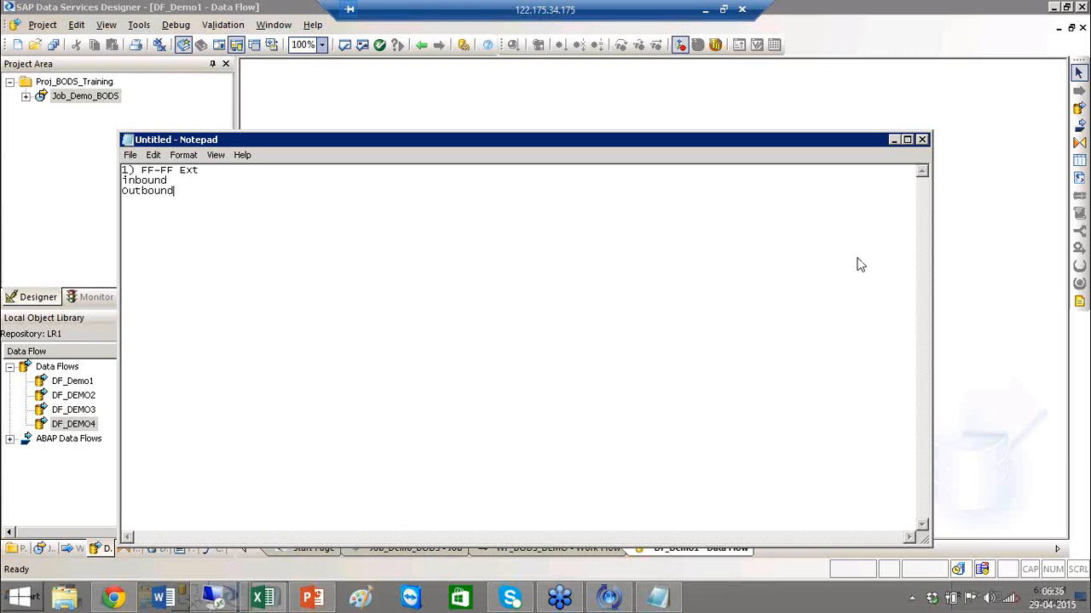
left_click(894, 142)
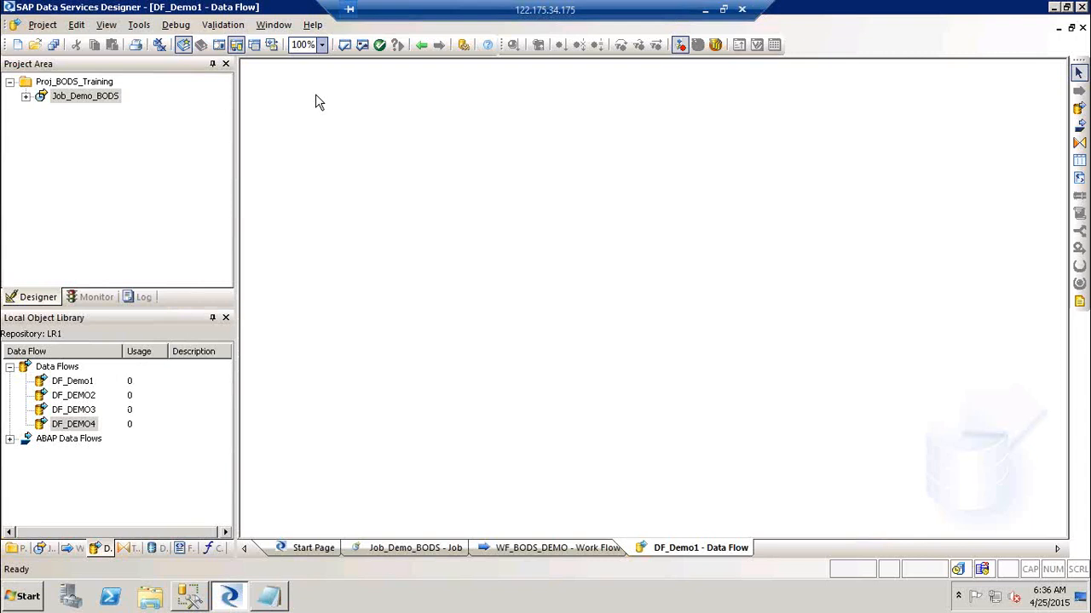
Expand Job_Demo_BODS and both workflows, and open DF_DEMO3 in its own tab.
left_click(25, 97)
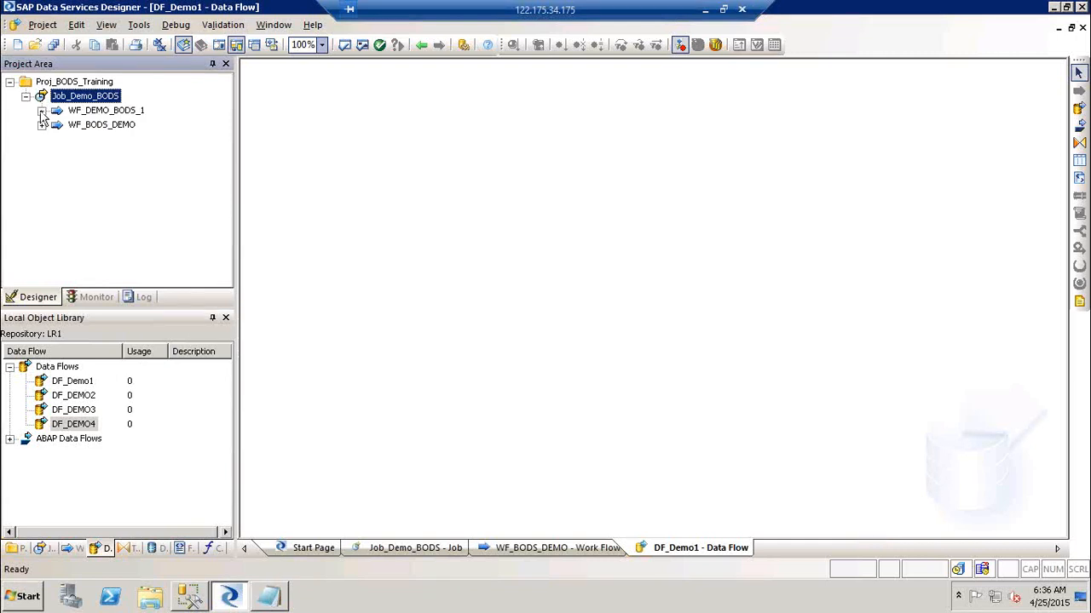
left_click(41, 111)
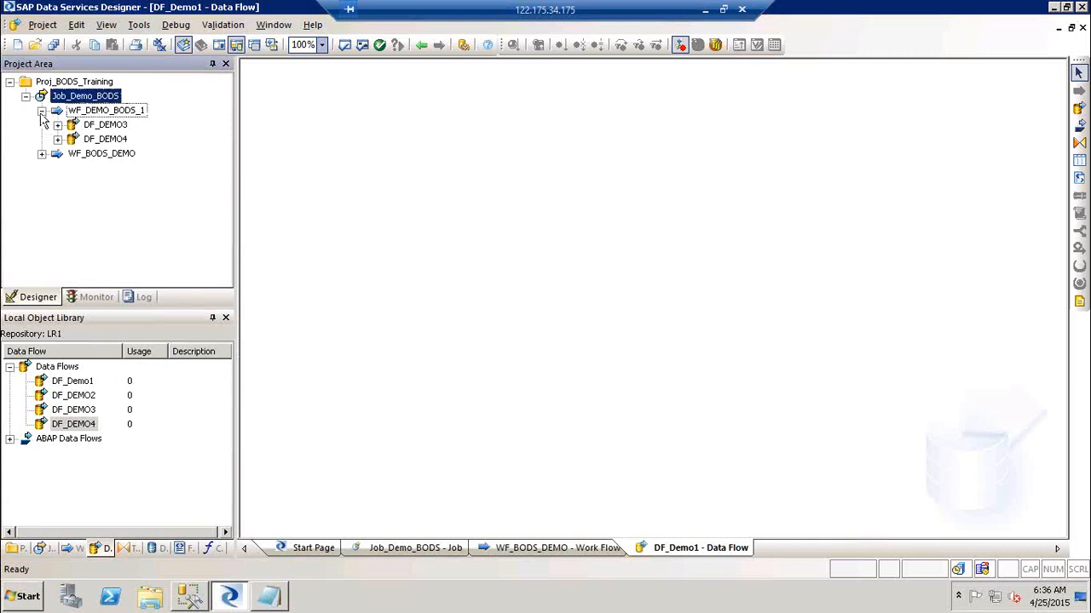
left_click(42, 155)
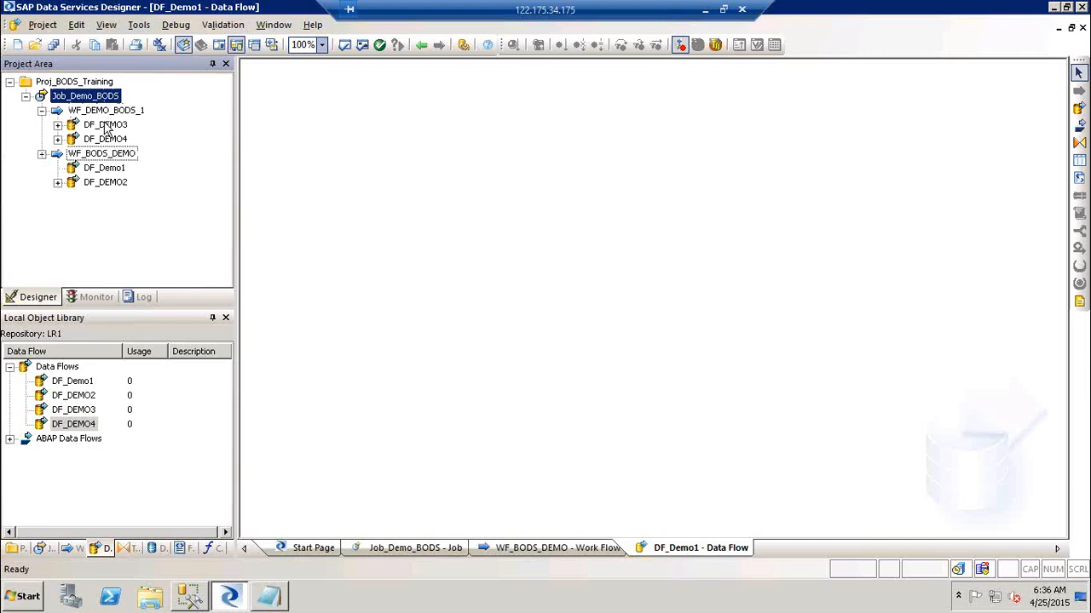
left_click(104, 124)
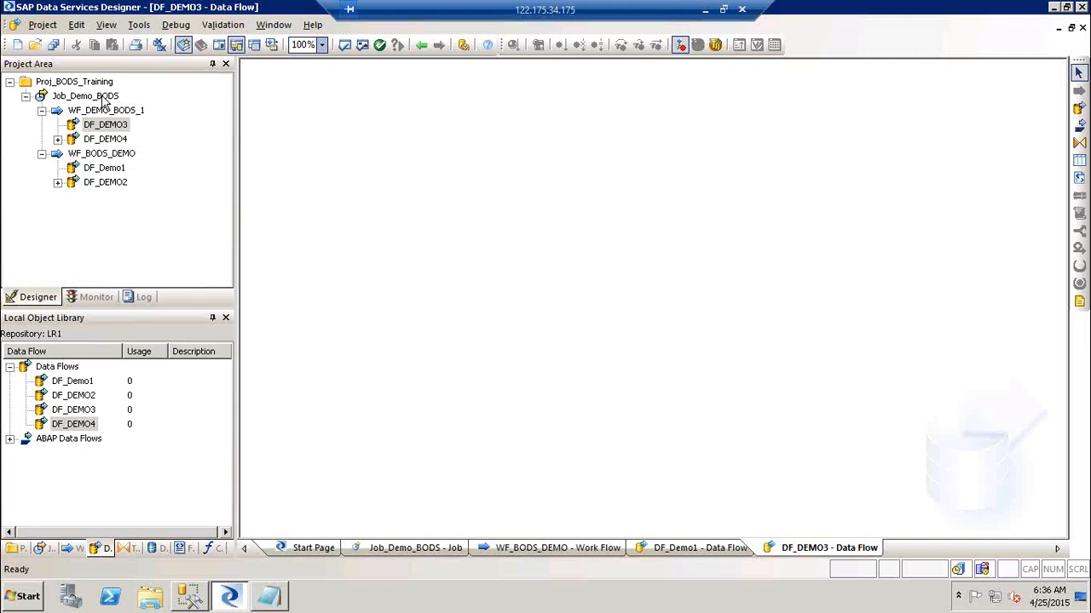
left_click(107, 130)
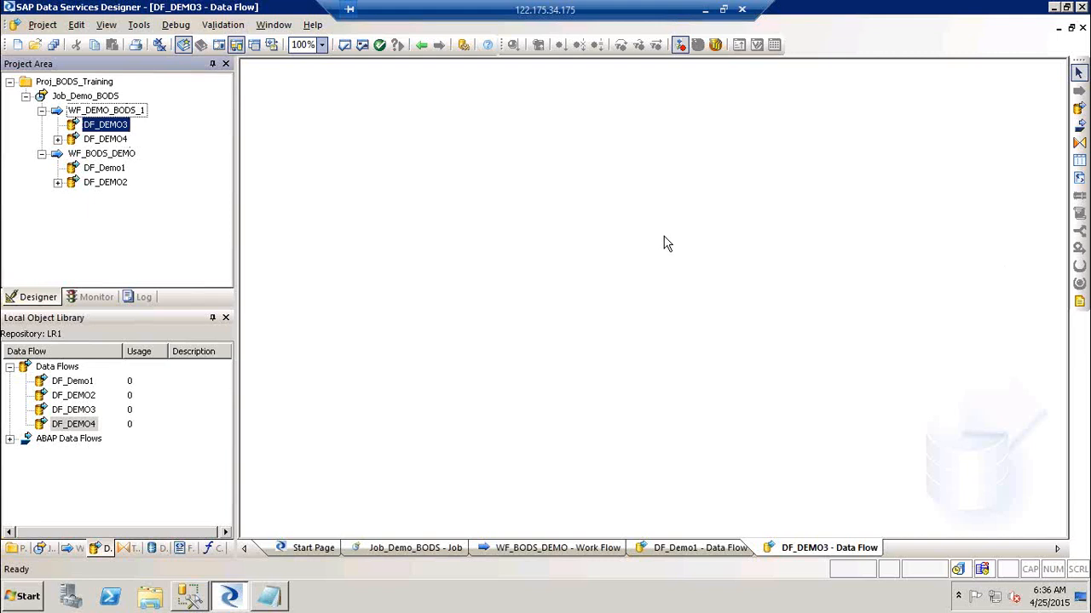
left_click(887, 335)
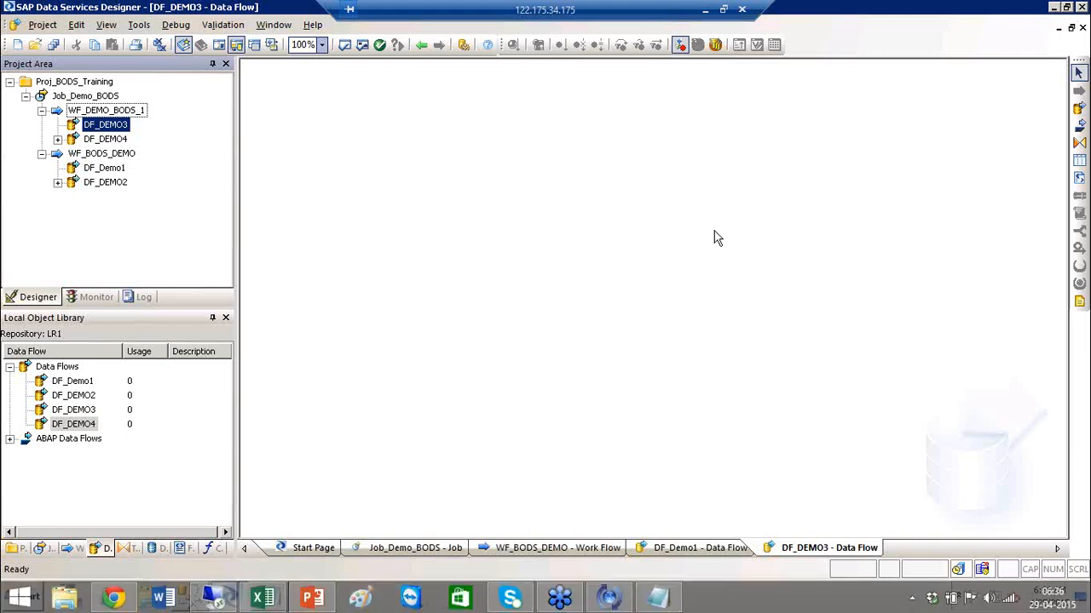
Collapse WF_DEMO_BODS_1 and WF_BODS_DEMO and bring the Notepad notes back up.
left_click(41, 112)
left_click(42, 154)
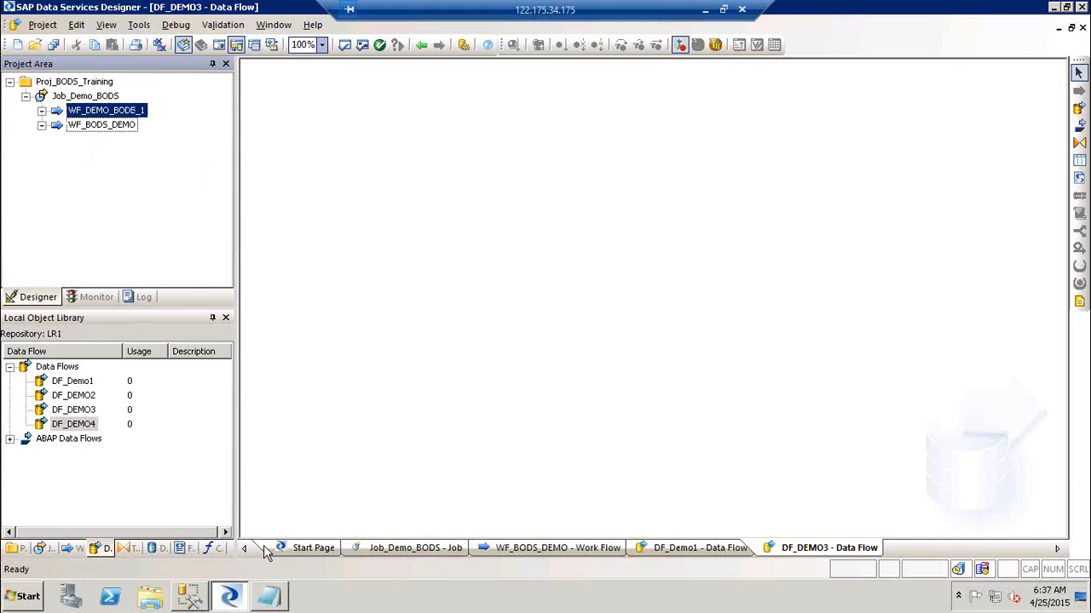
left_click(269, 599)
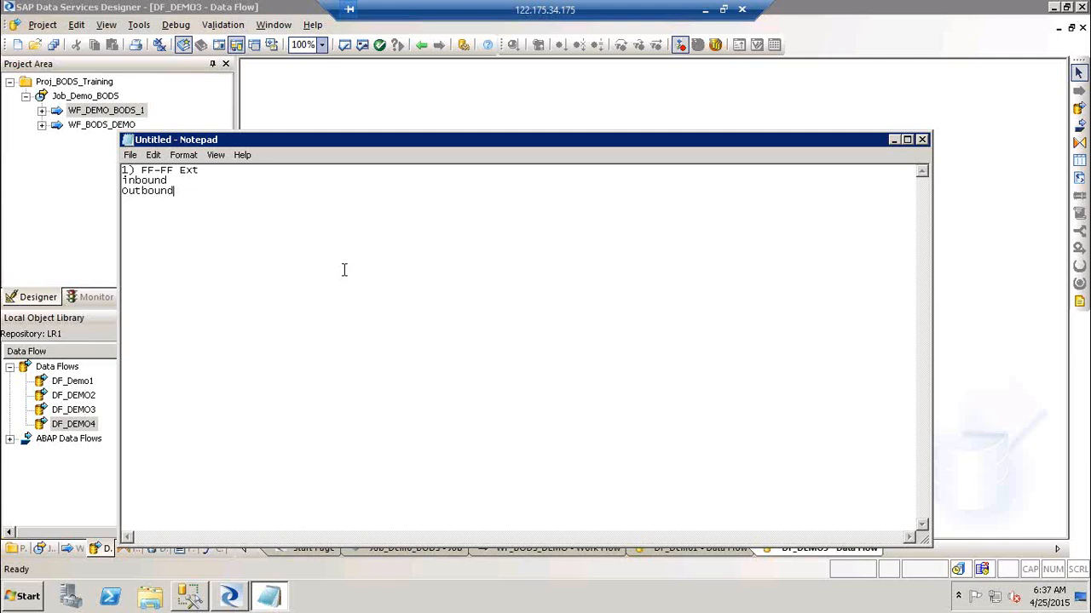
Leave a blank line under 'Outbound' and type the note 'BR / Validation'.
key("Return")
key("Return")
type("BR / Validation")
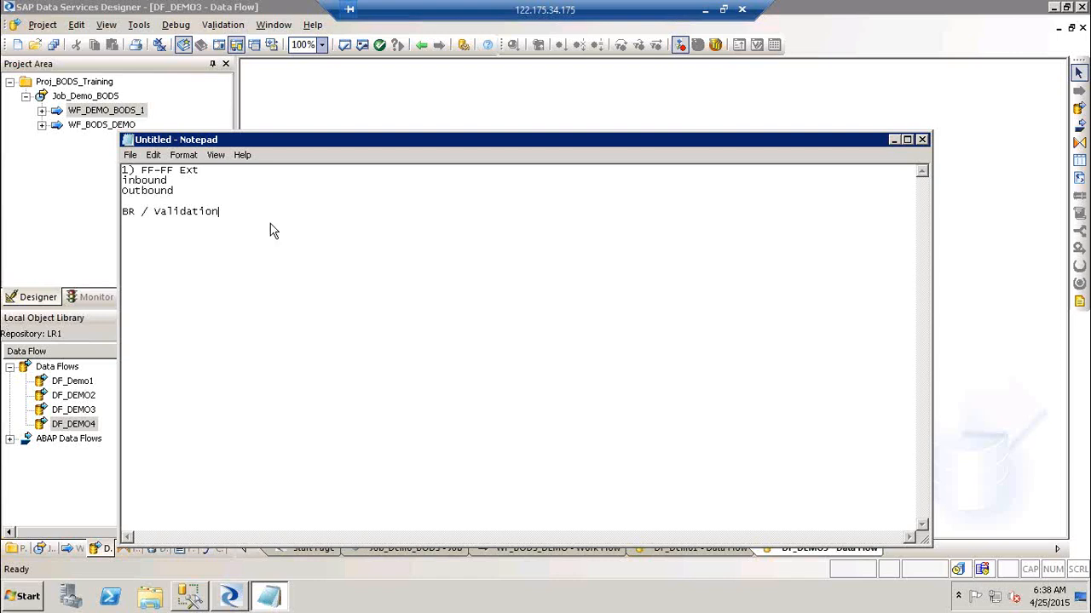
Add items '2) FF-DB Ext' and '3) DB_DB ext' below BR / Validation.
key("Return")
key("Return")
type("2)")
key("BackSpace")
type("FFF")
key("BackSpace")
type("-DB Ext")
key("Return")
type("3) DB_DB ext")
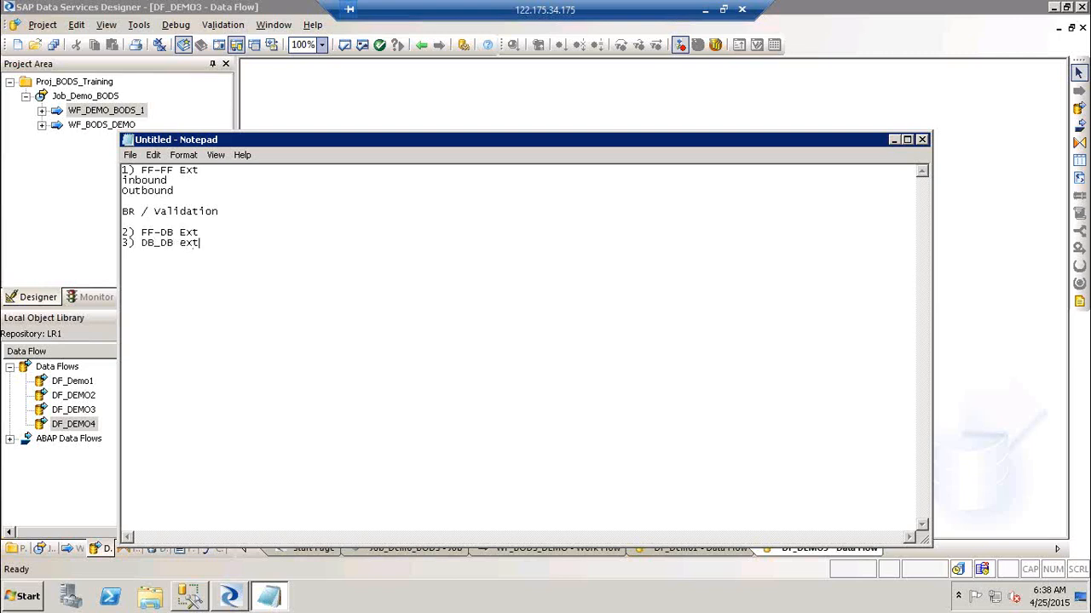
Add items '4) DB-FF Ext' and '5) SAP -DB & FF Ext' to the list.
key("Return")
type("4) DB-FF Ext")
key("Return")
type("5) SAP -DB")
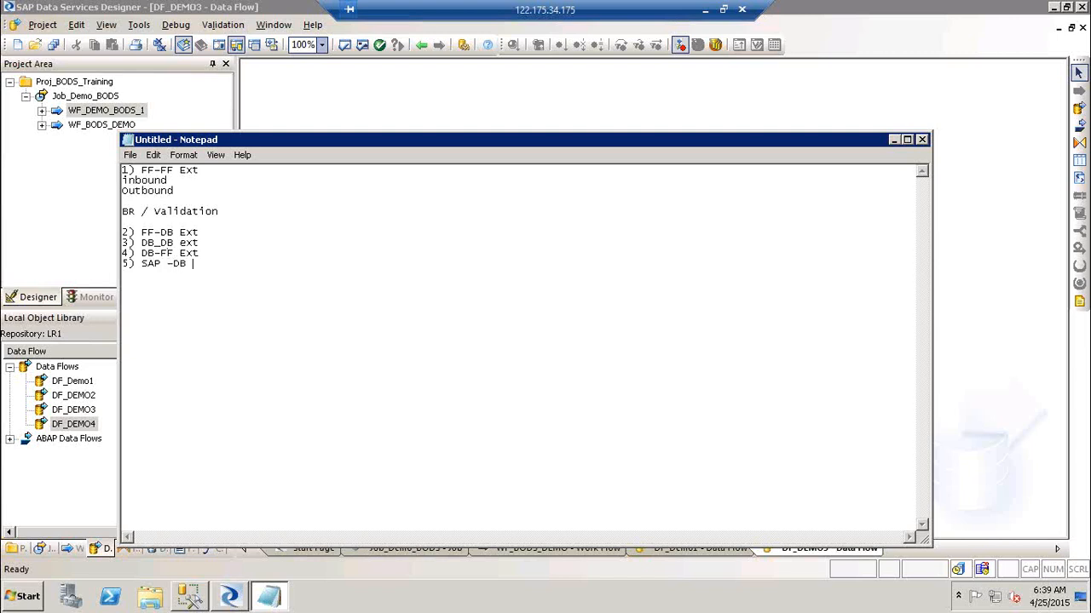
type(" & Ff")
key("BackSpace")
key("BackSpace")
type("F Ext")
key("Return")
key("Return")
left_click(220, 240)
left_click(232, 214)
Add a 'Steps1:-' heading with step 1 'define connection to the source and target flat files'.
key("Return")
key("Return")
key("Return")
key("Up")
type("Steps1:-")
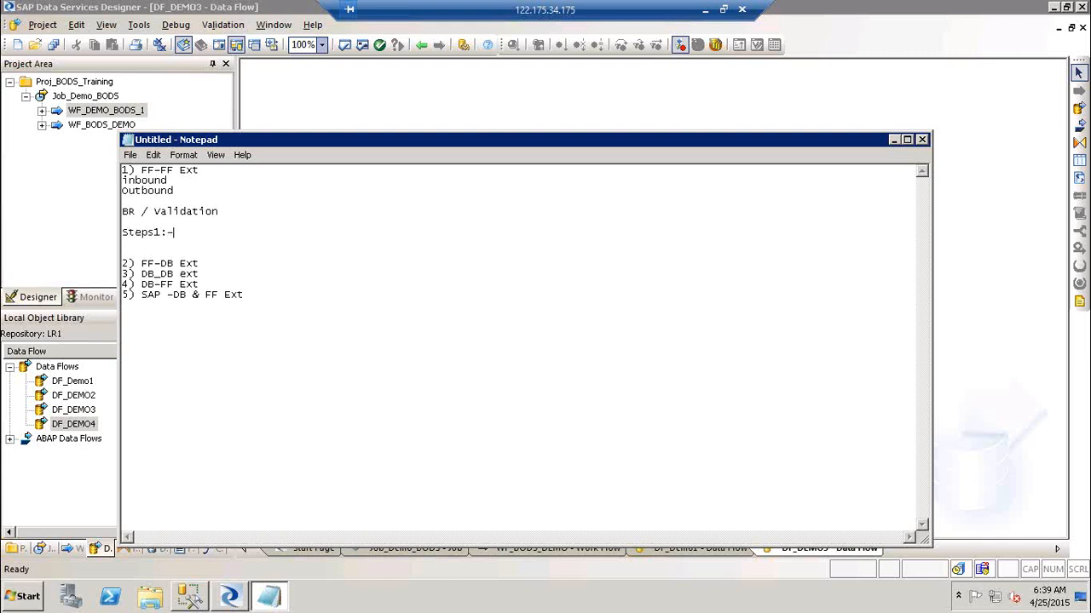
key("Return")
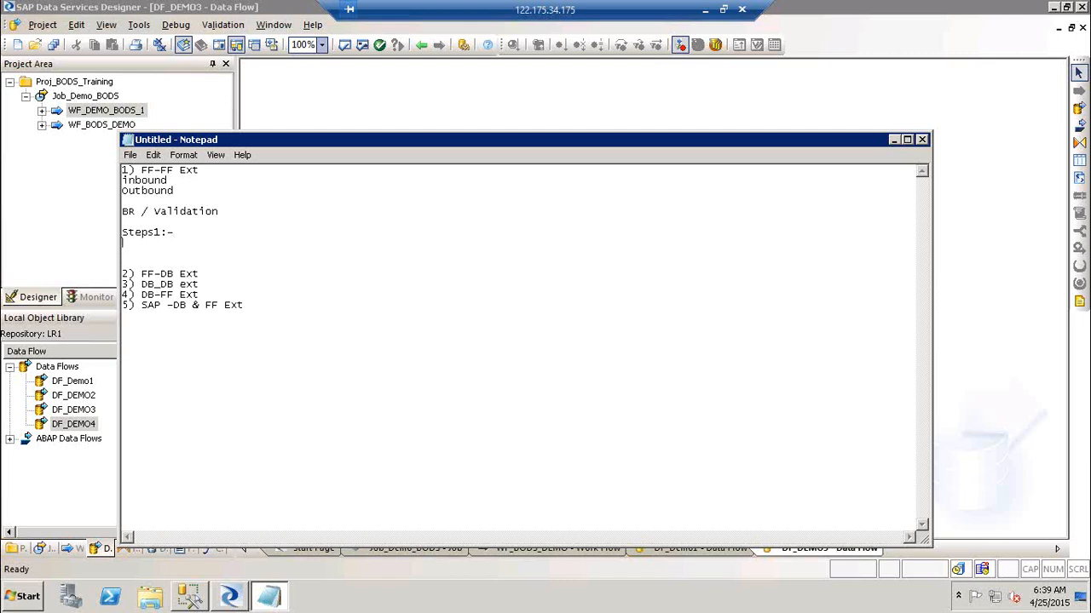
key("Return")
type("1)")
key("BackSpace")
key("BackSpace")
key("BackSpace")
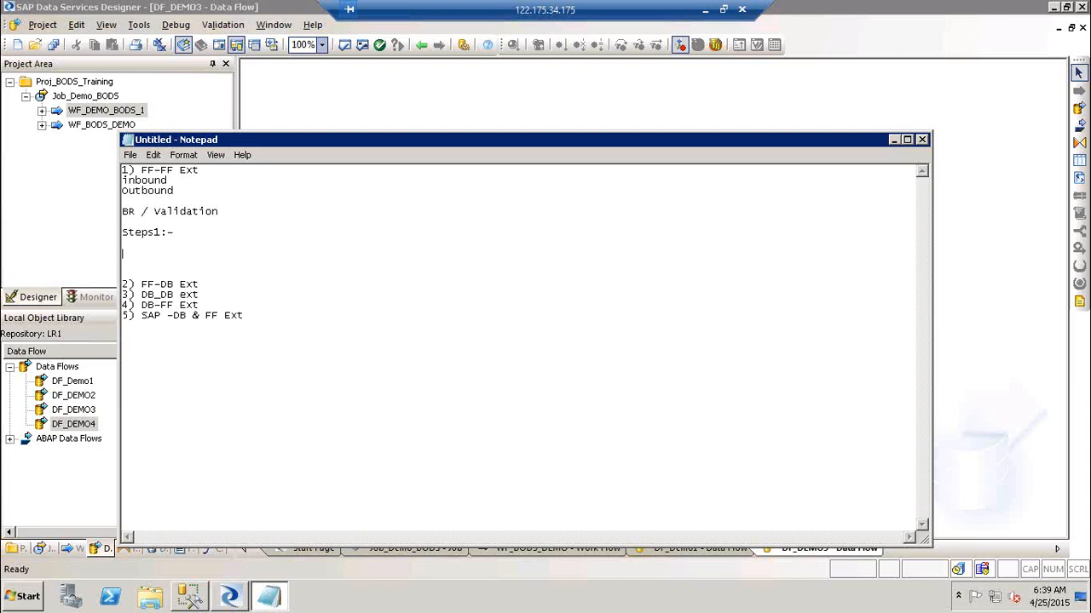
type("1) Co")
key("BackSpace")
key("BackSpace")
type("define connection to the source and target")
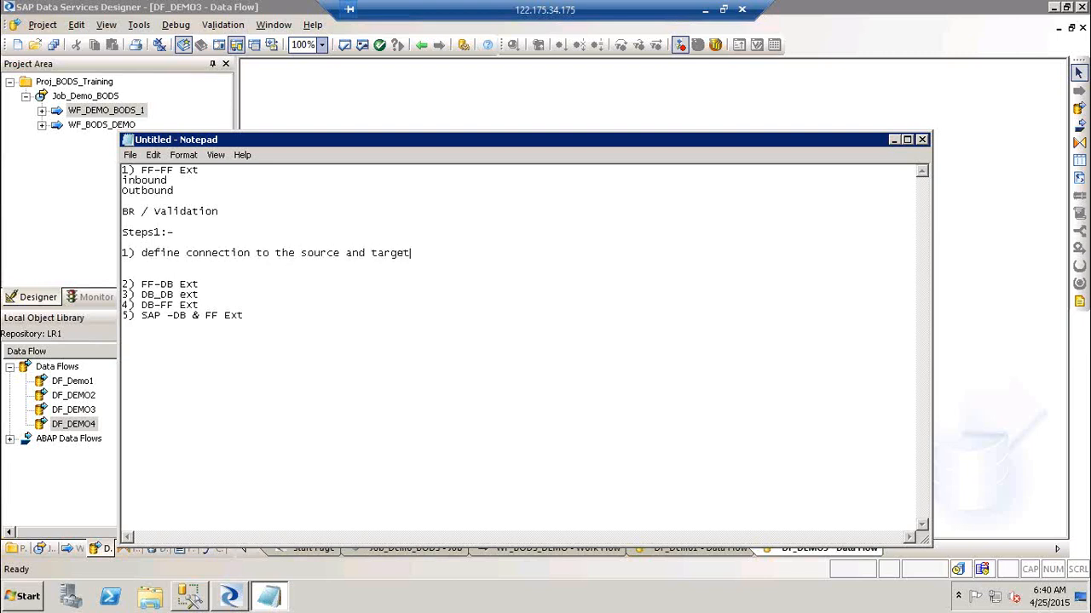
type(" flat files")
Add step '2) Create a job --> Df-> Drag in source and target files'.
key("Return")
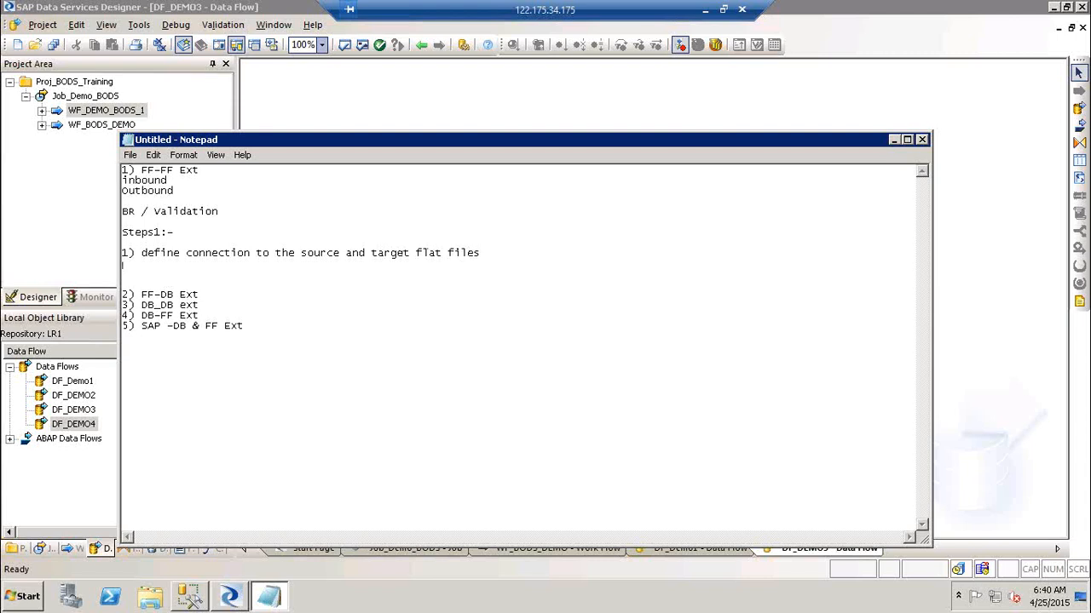
type("2) Createa")
key("BackSpace")
key("BackSpace")
type("e a joo and")
key("BackSpace")
key("BackSpace")
key("BackSpace")
type("--> Df-> Drag")
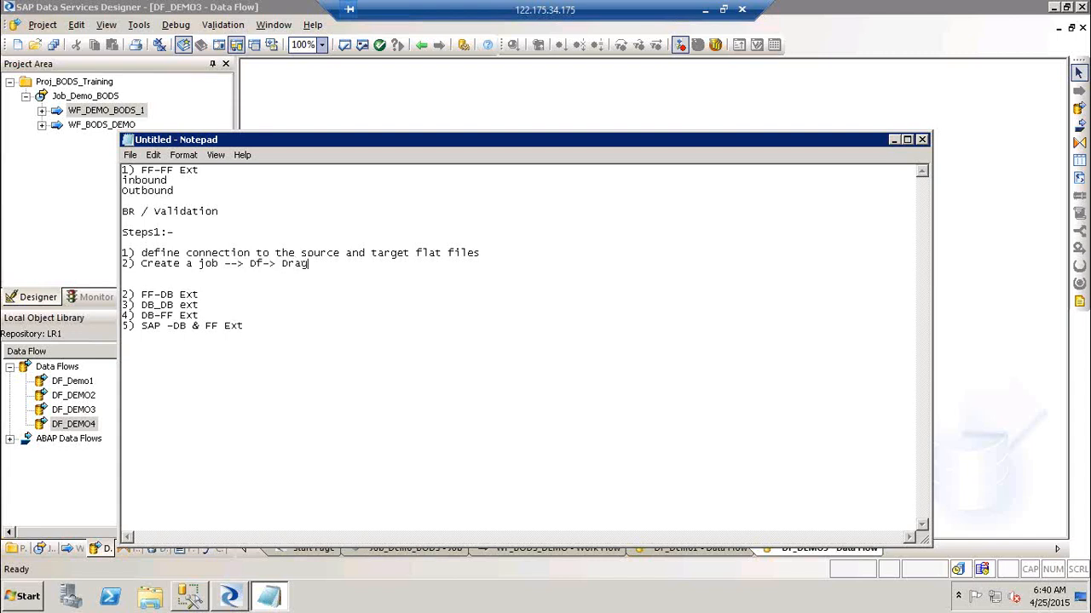
type(" in source and target files")
Add steps '3) Link them and check syntax' and '4) Execute the job'.
key("Return")
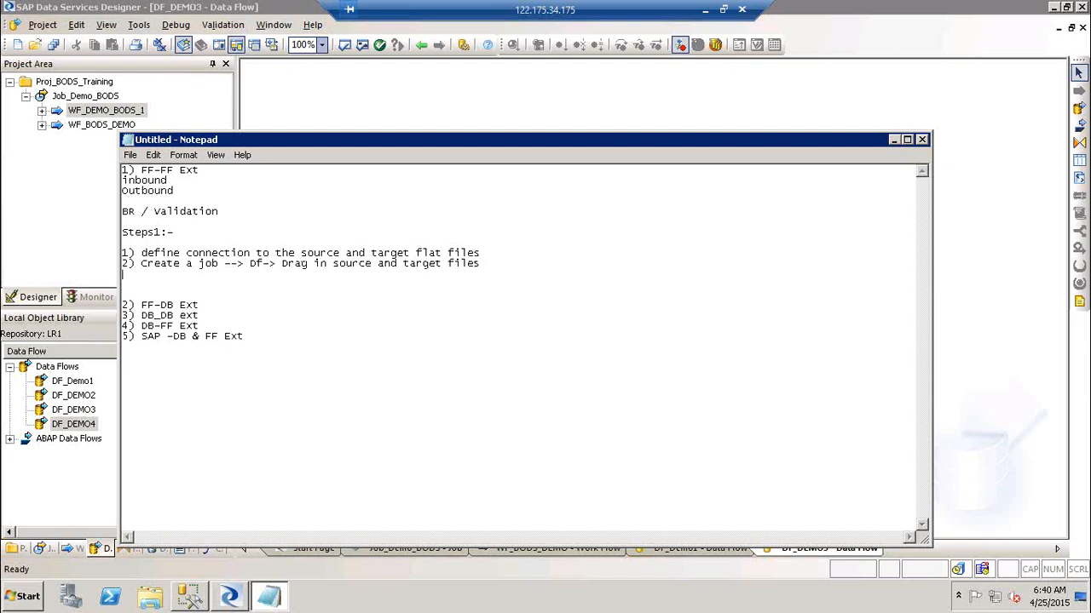
type("3) Link then")
key("BackSpace")
type("m and check ")
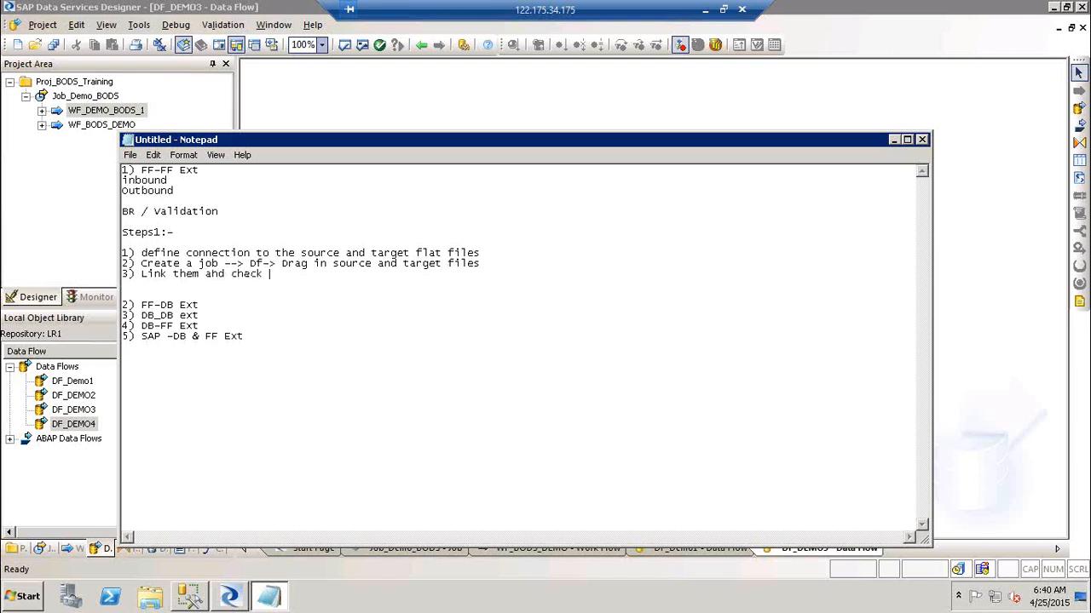
type("syntax")
key("Return")
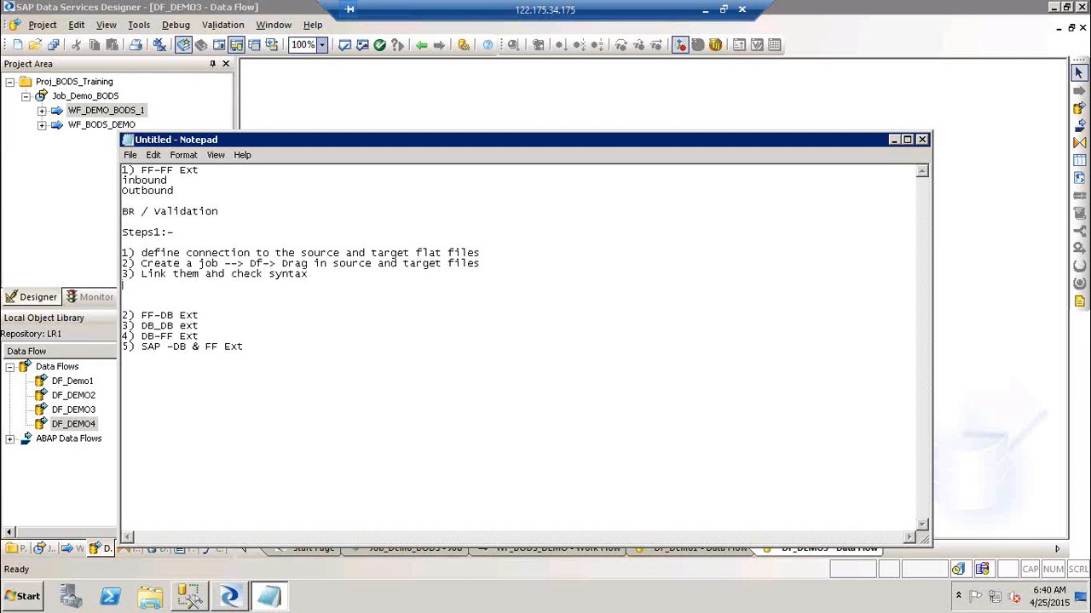
type("4) Execute the job")
left_click(334, 99)
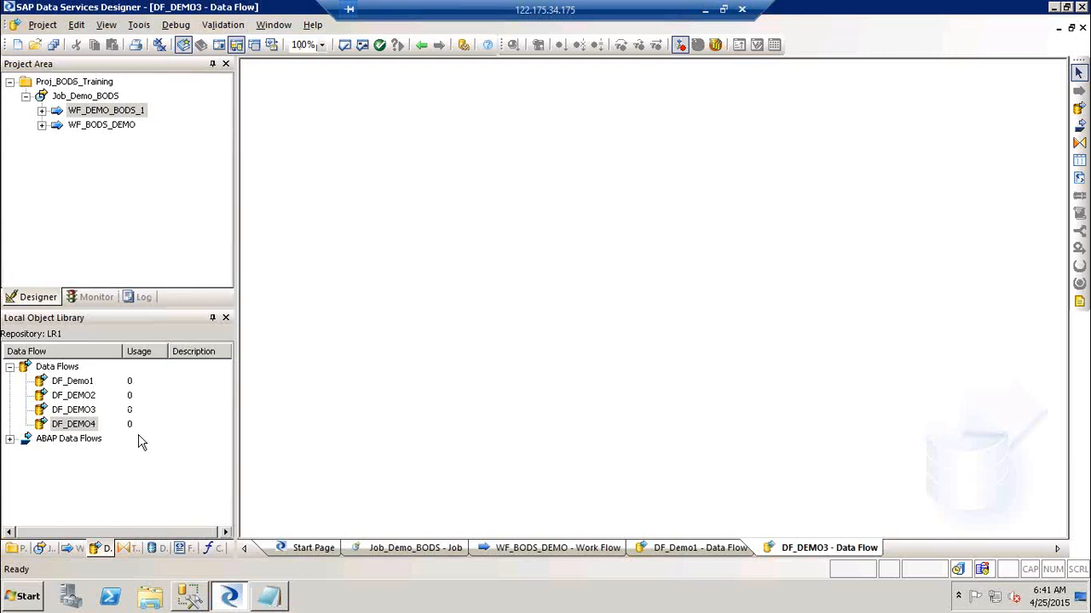
Open FF_Customers from the desktop SourceFF folder and point out its pipe delimiters.
key("super+d")
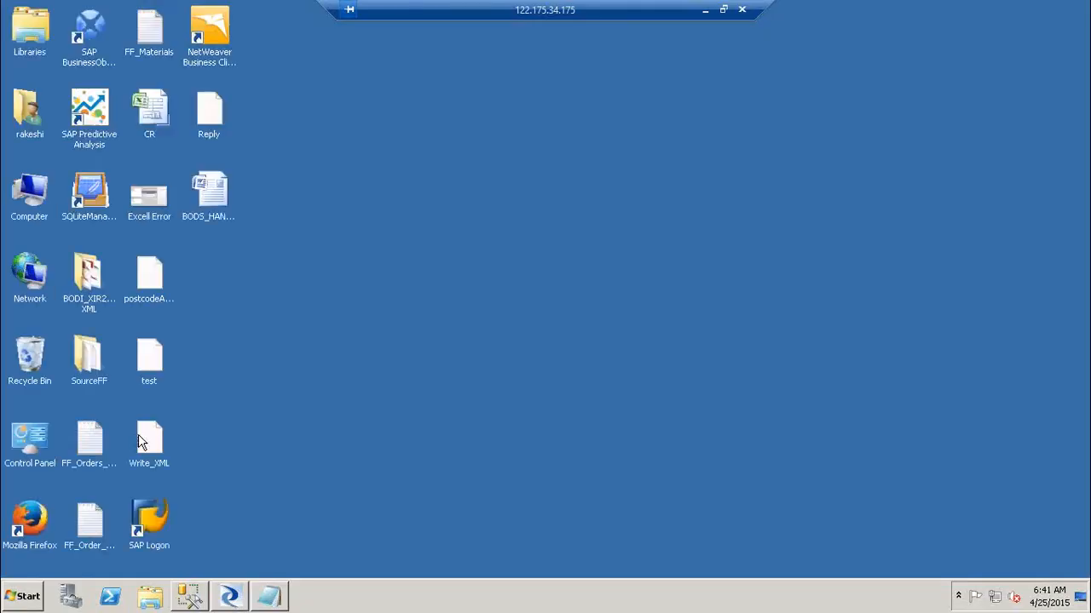
double_click(89, 373)
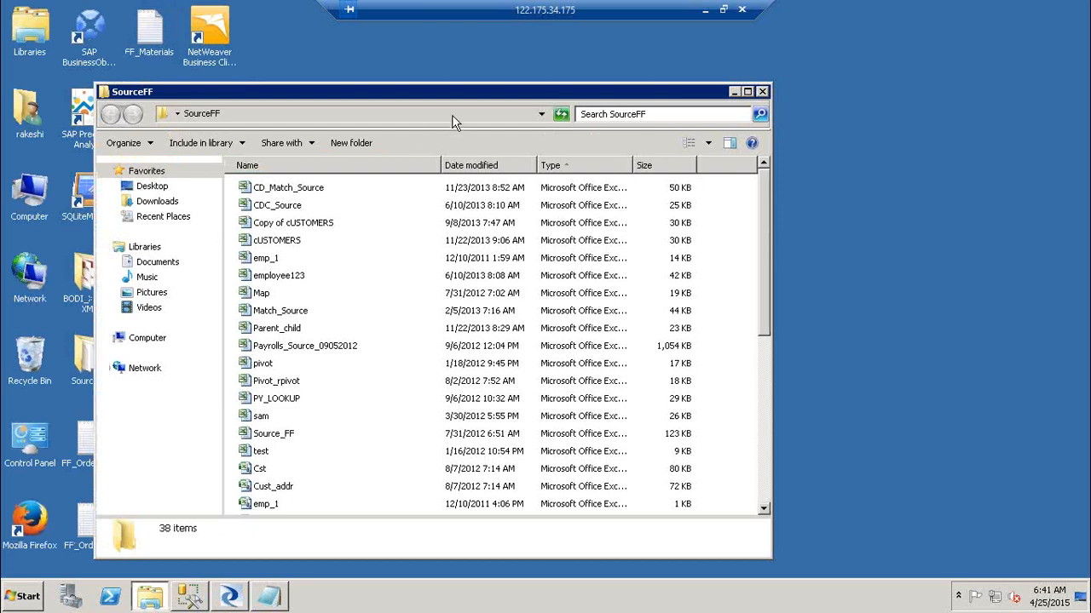
double_click(451, 99)
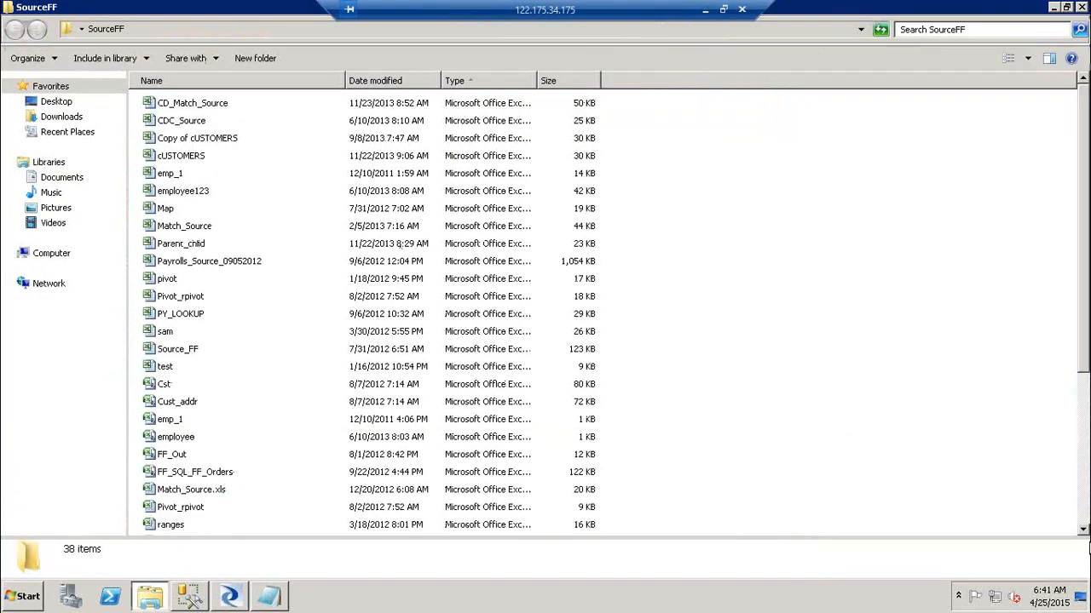
left_click(1086, 509)
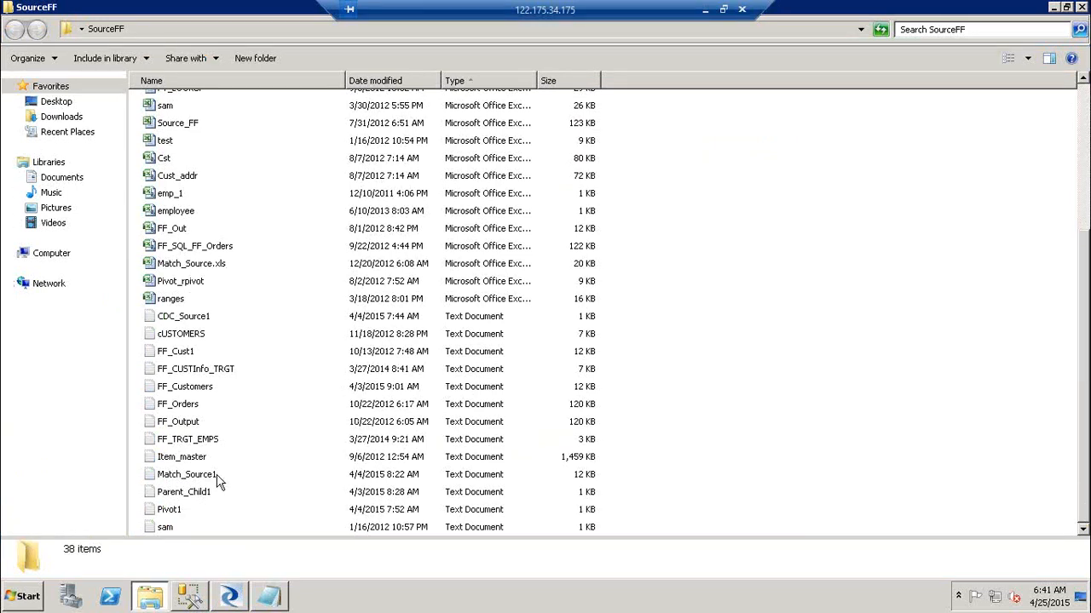
double_click(193, 389)
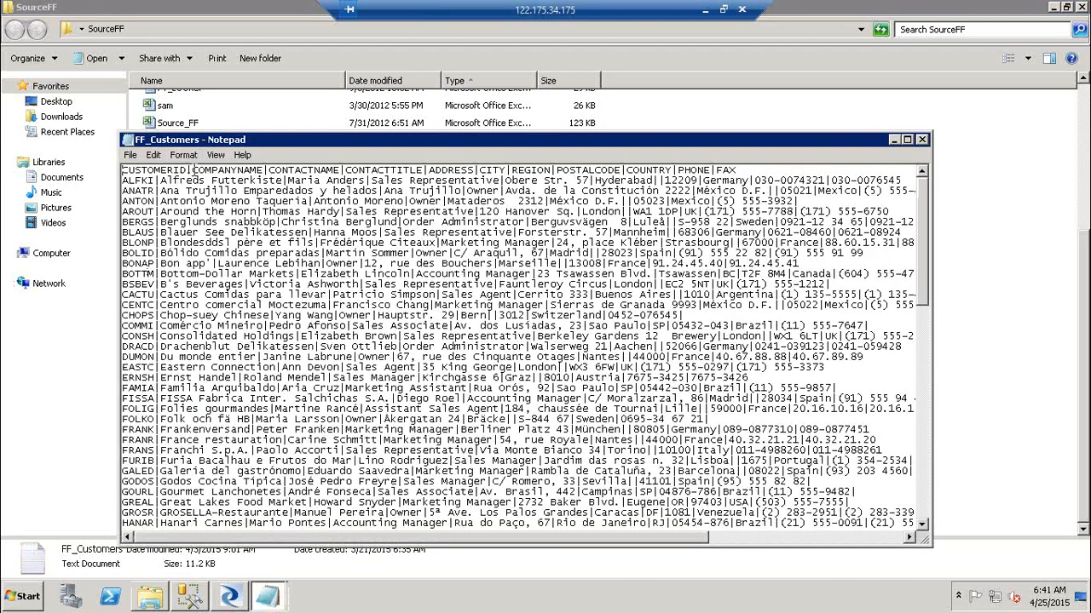
left_click_drag(194, 169, 186, 169)
left_click_drag(270, 170, 264, 170)
left_click(922, 139)
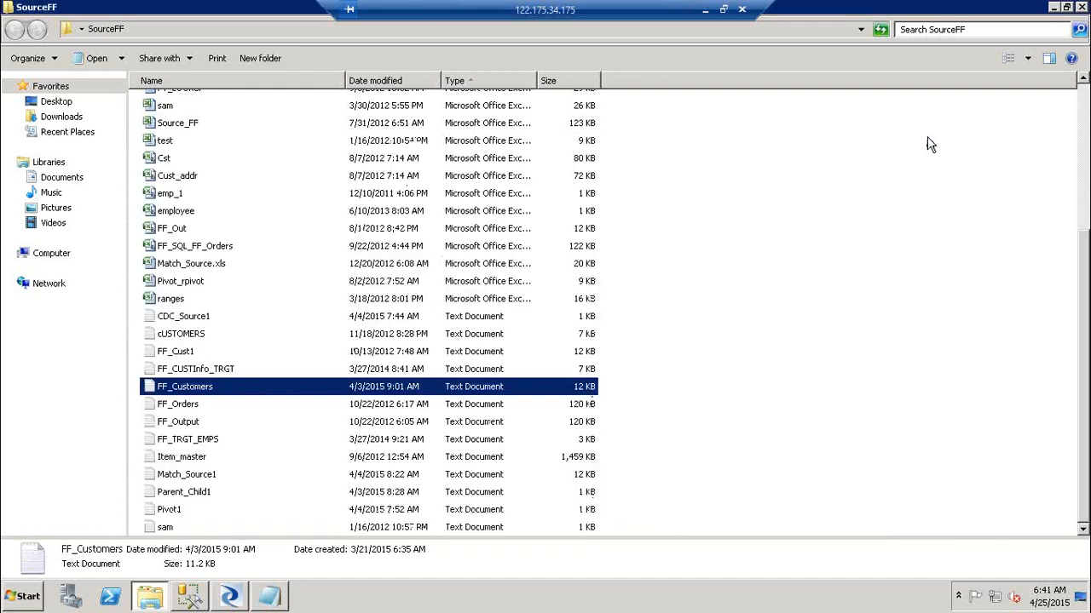
left_click(232, 595)
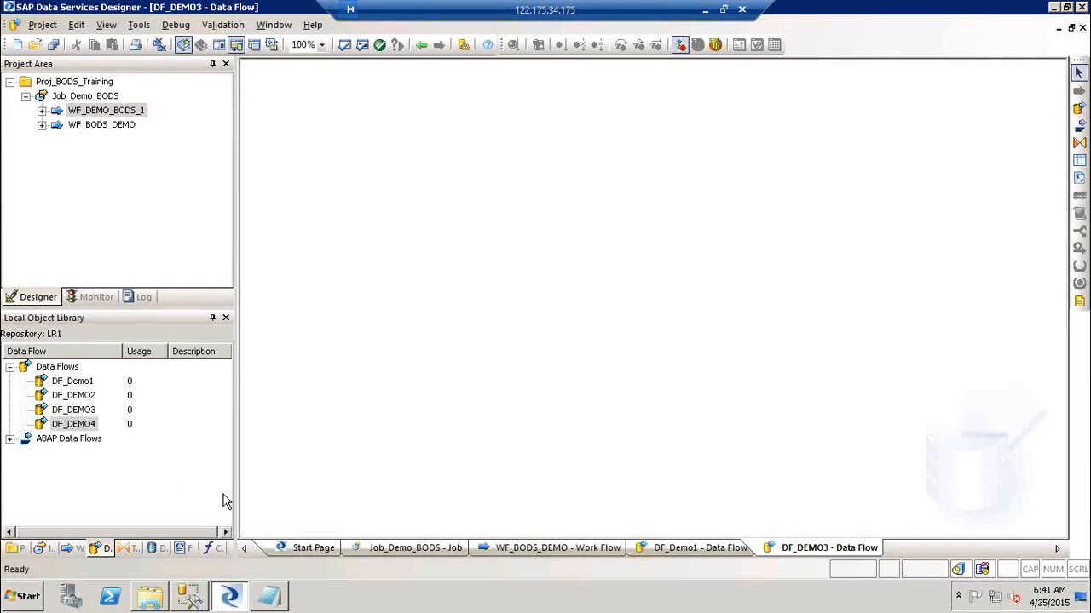
Widen the panels and show the Flat Files category in the object library's Formats tab.
left_click_drag(236, 497, 347, 503)
left_click(271, 549)
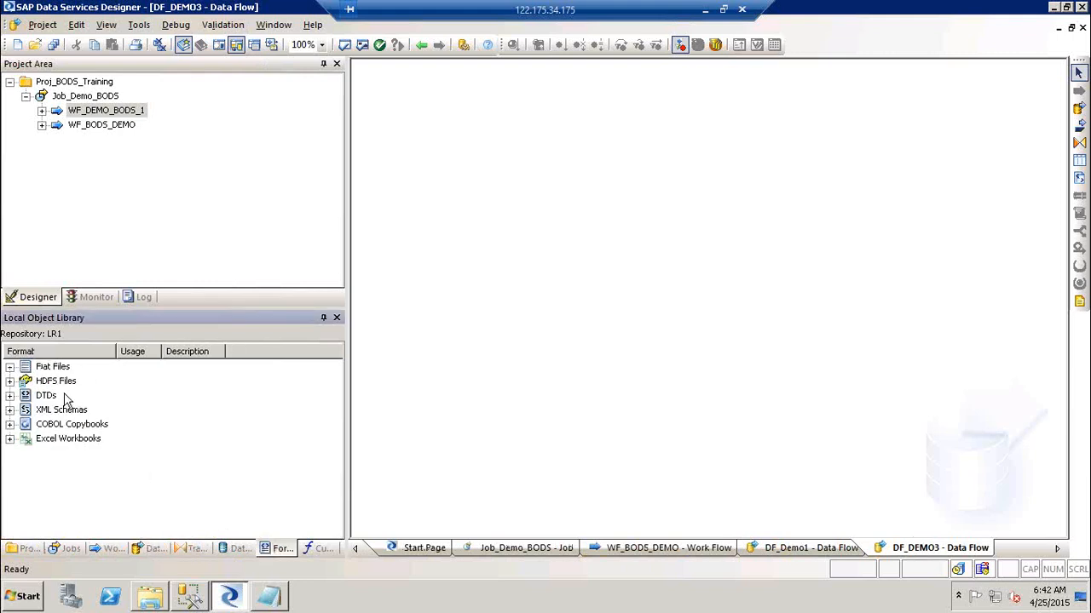
left_click(50, 368)
right_click(49, 368)
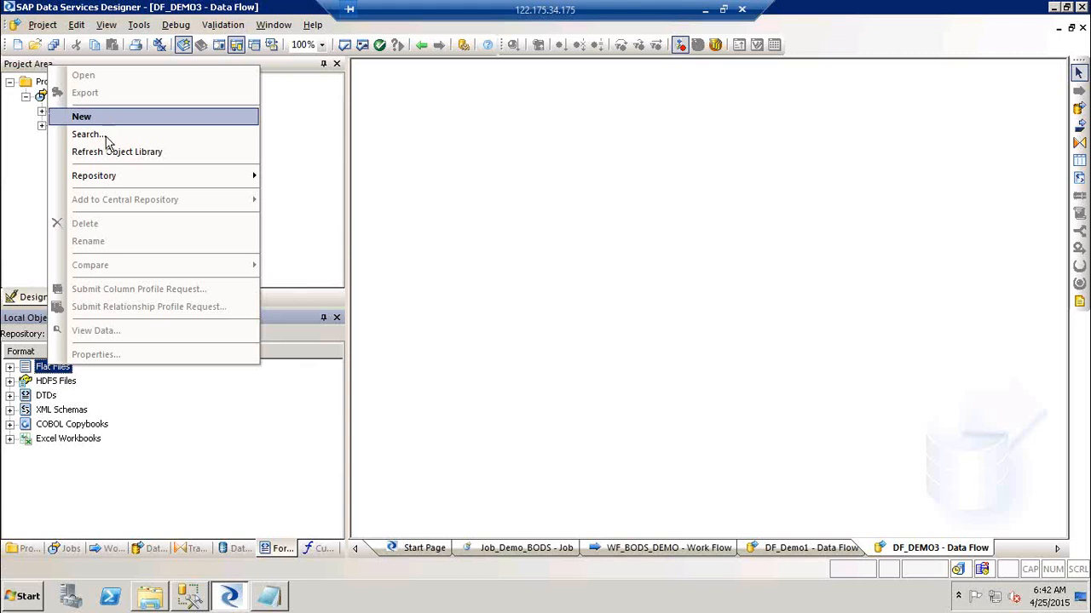
left_click(264, 474)
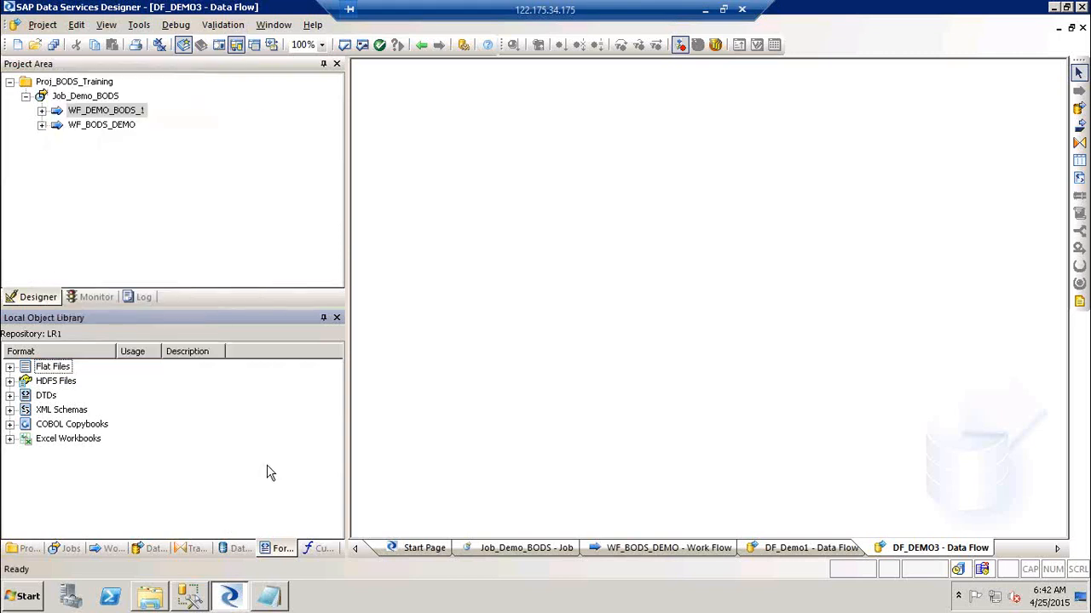
right_click(267, 472)
mouse_move(346, 222)
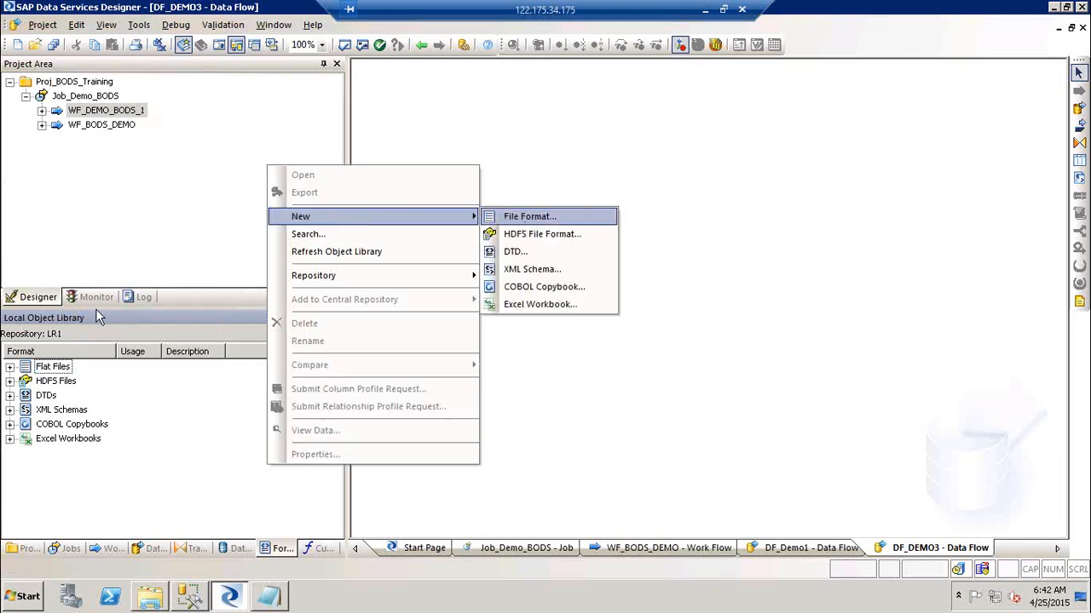
left_click(55, 369)
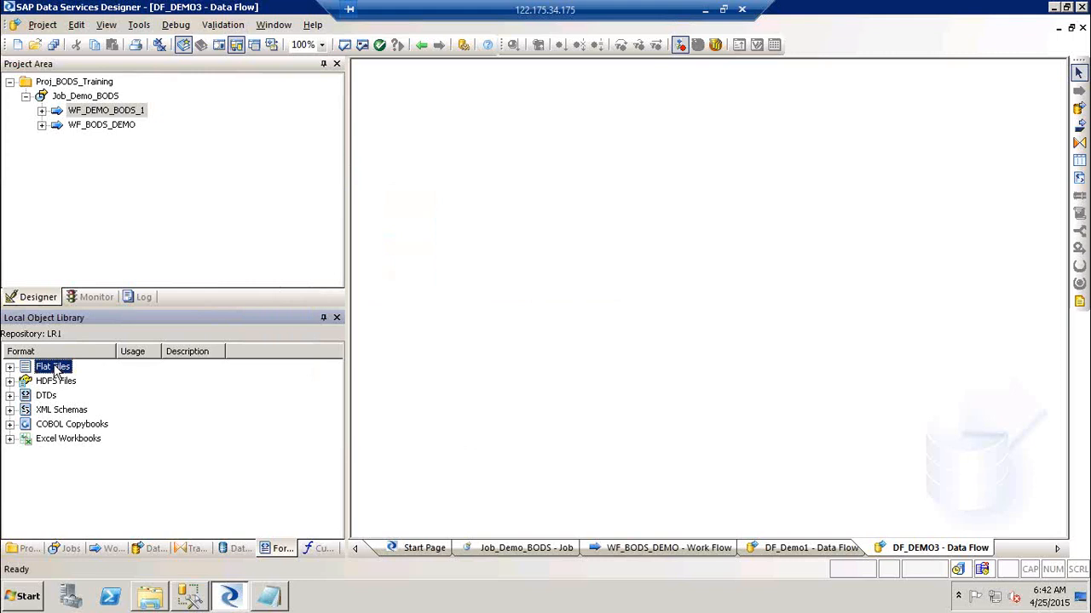
Create a new flat file format, File_Format_189, from the Flat Files menu.
right_click(269, 455)
mouse_move(341, 207)
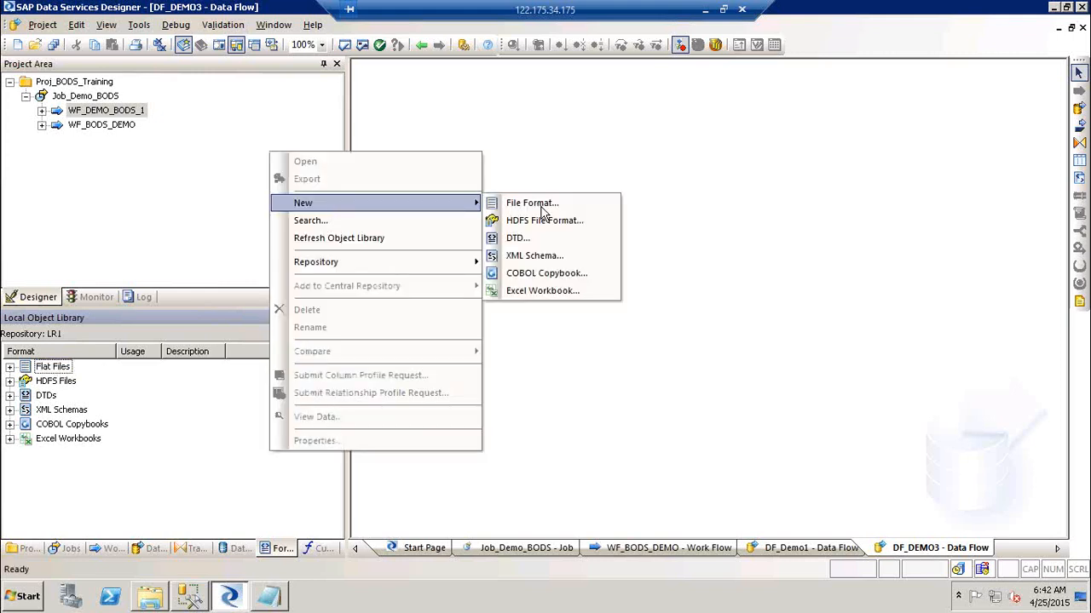
left_click(66, 368)
left_click(42, 26)
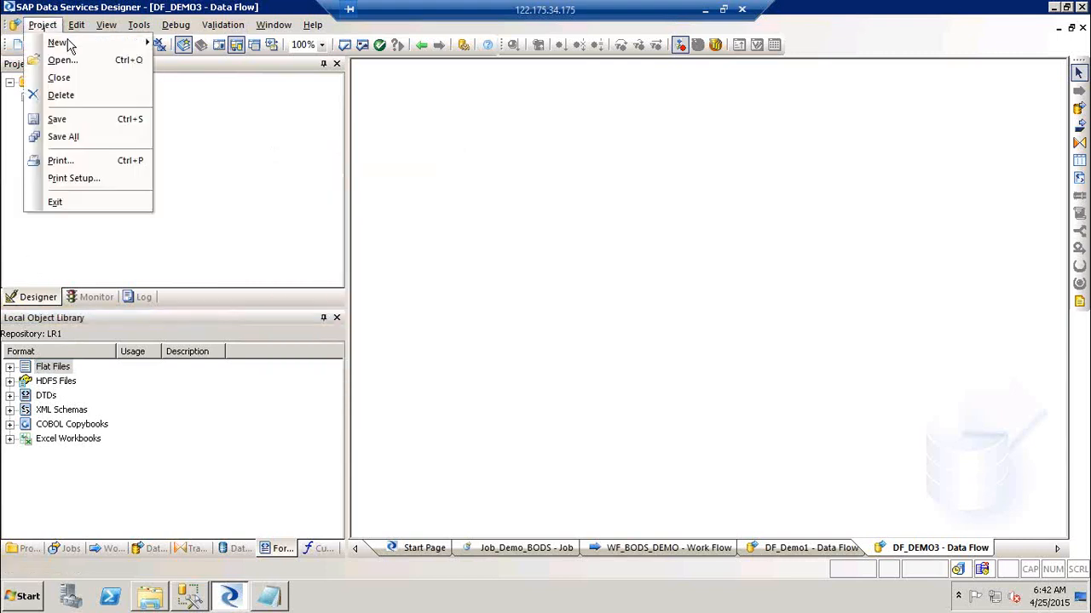
mouse_move(72, 44)
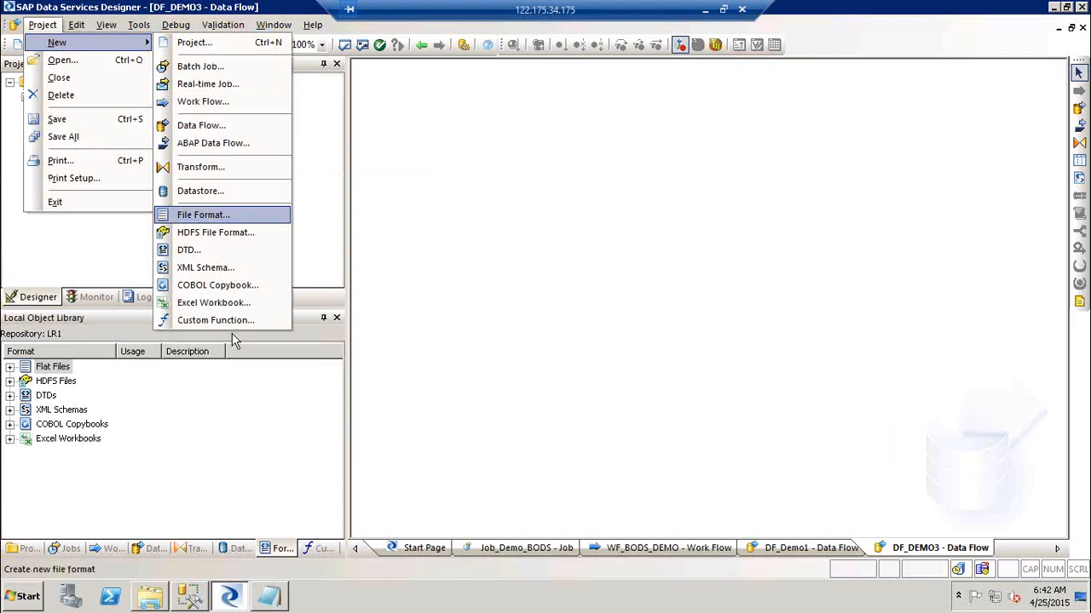
left_click(234, 431)
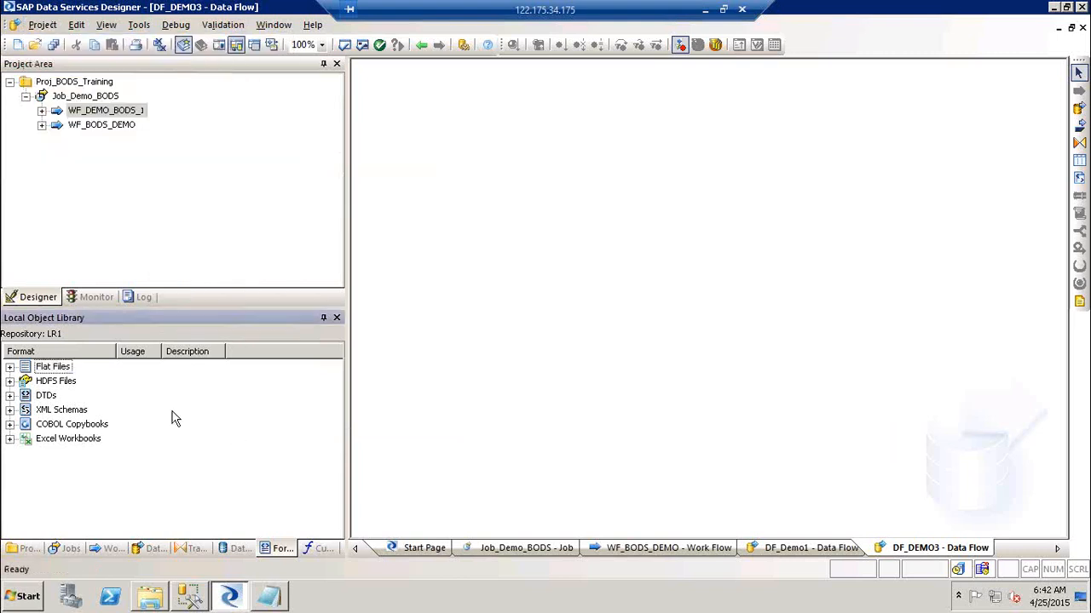
right_click(49, 368)
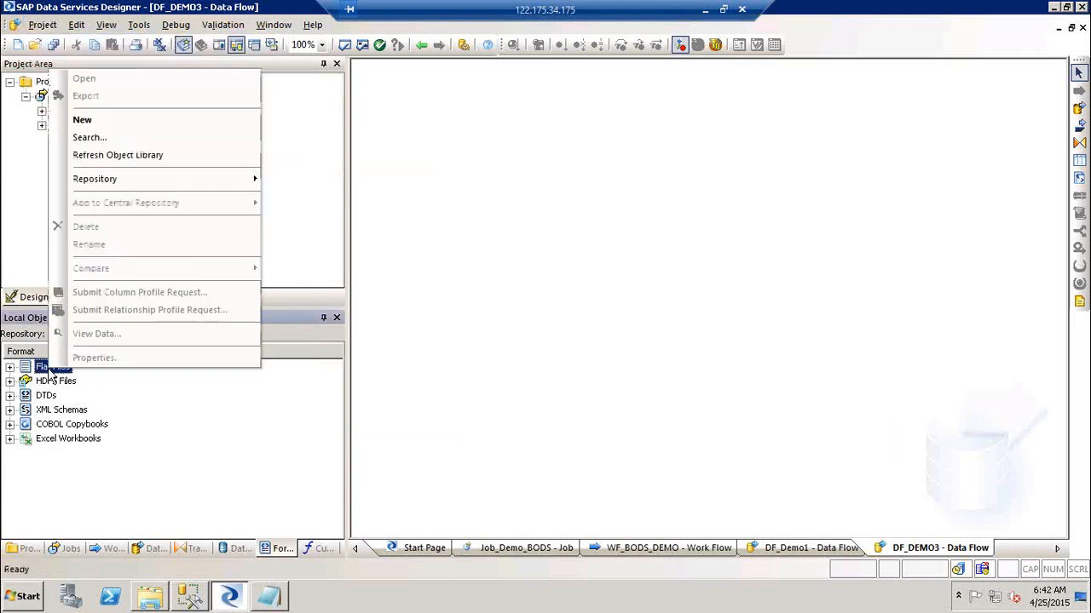
left_click(131, 125)
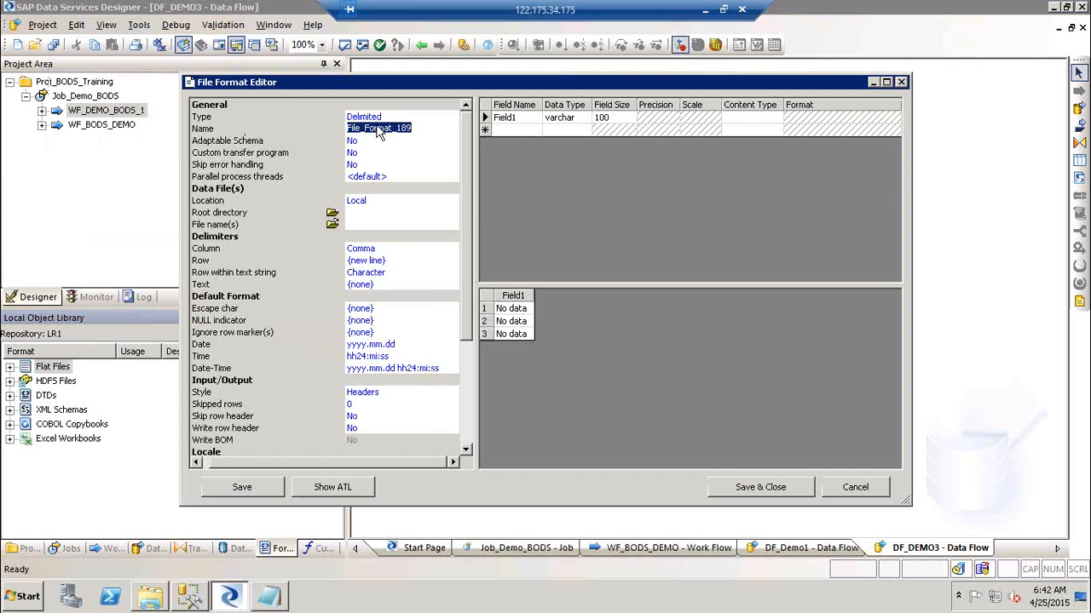
Keep type Delimited, rename File_Format_189 to FF_Customer_SRC, and leave Adaptable Schema at No.
left_click(432, 119)
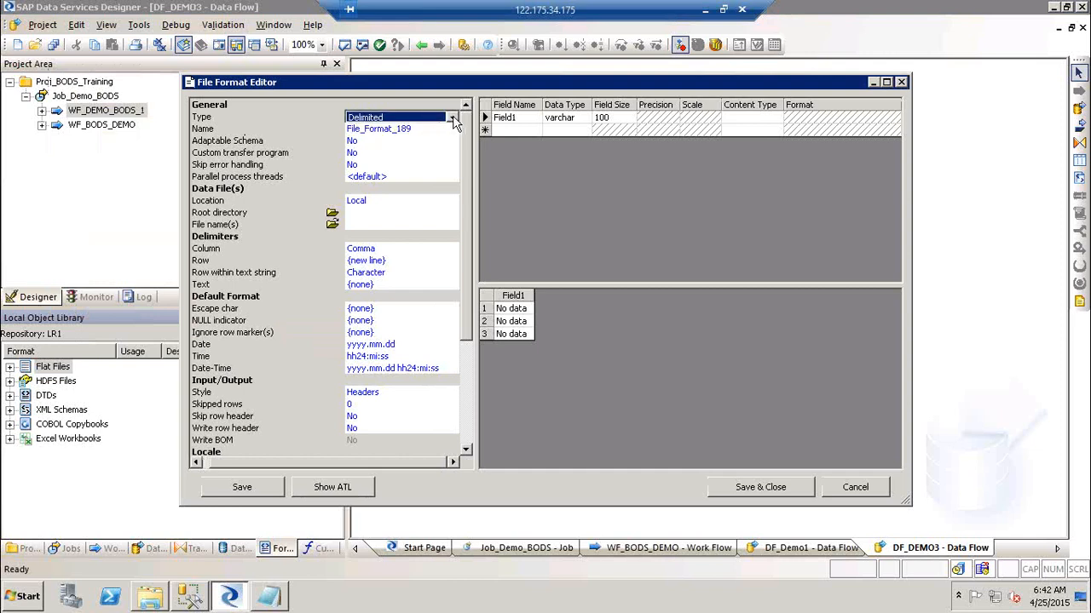
left_click(452, 120)
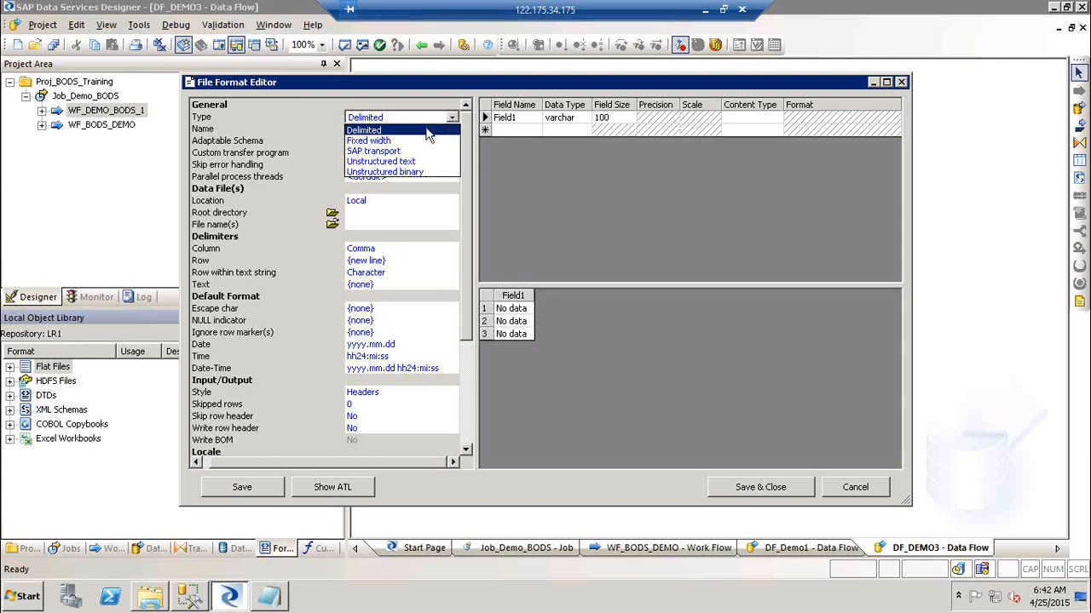
left_click(428, 132)
left_click(414, 129)
left_click(415, 128)
key("BackSpace")
key("BackSpace")
key("BackSpace")
key("BackSpace")
key("BackSpace")
key("BackSpace")
key("BackSpace")
key("BackSpace")
key("BackSpace")
key("BackSpace")
key("BackSpace")
key("BackSpace")
key("BackSpace")
key("BackSpace")
key("BackSpace")
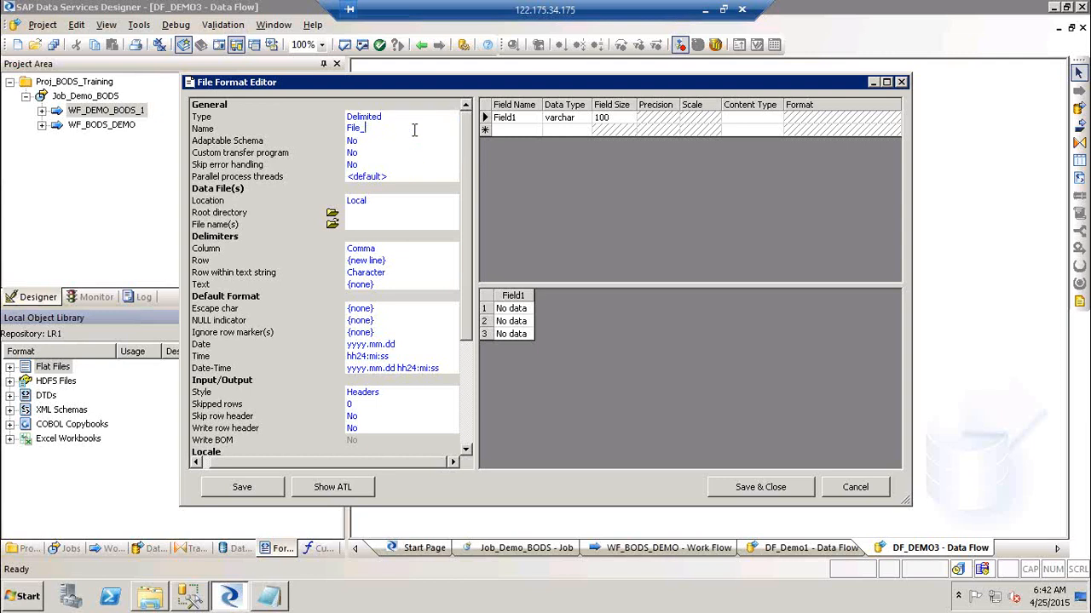
type("FF_Customer_SRC")
left_click(378, 143)
left_click(383, 146)
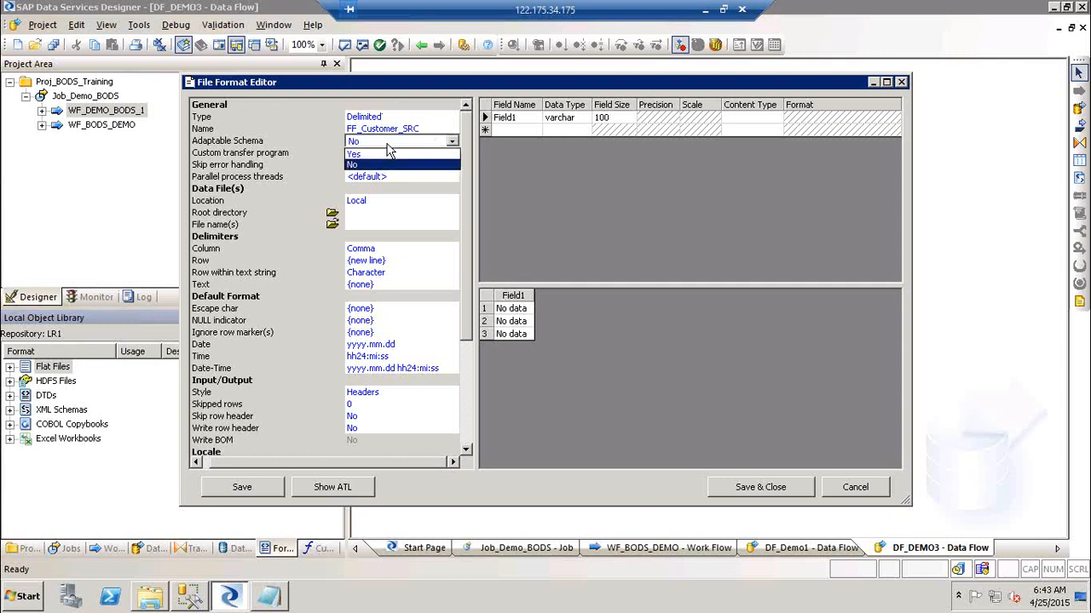
left_click(383, 145)
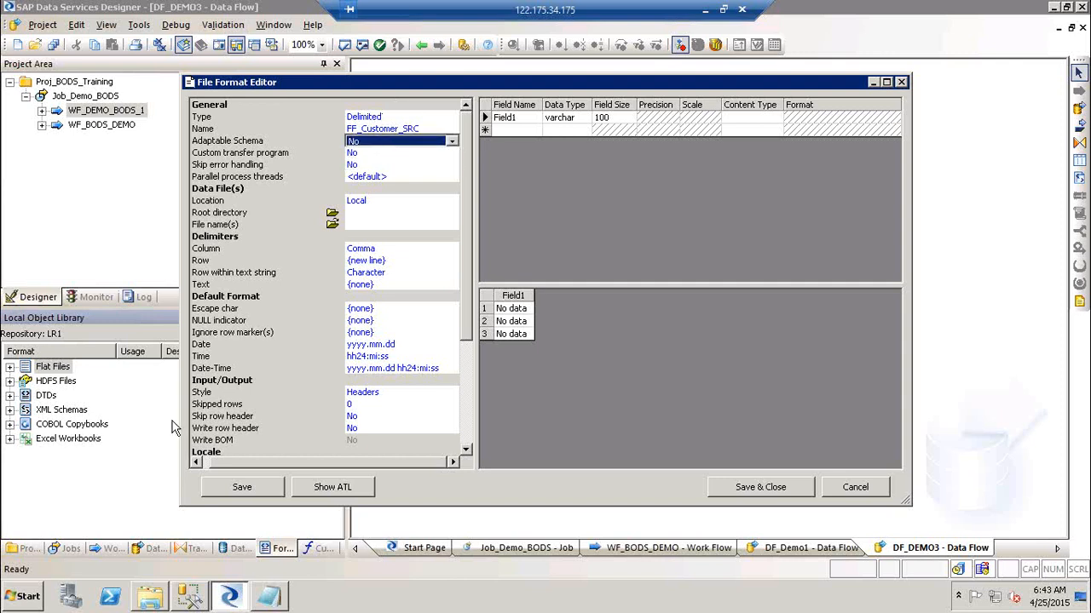
left_click(705, 16)
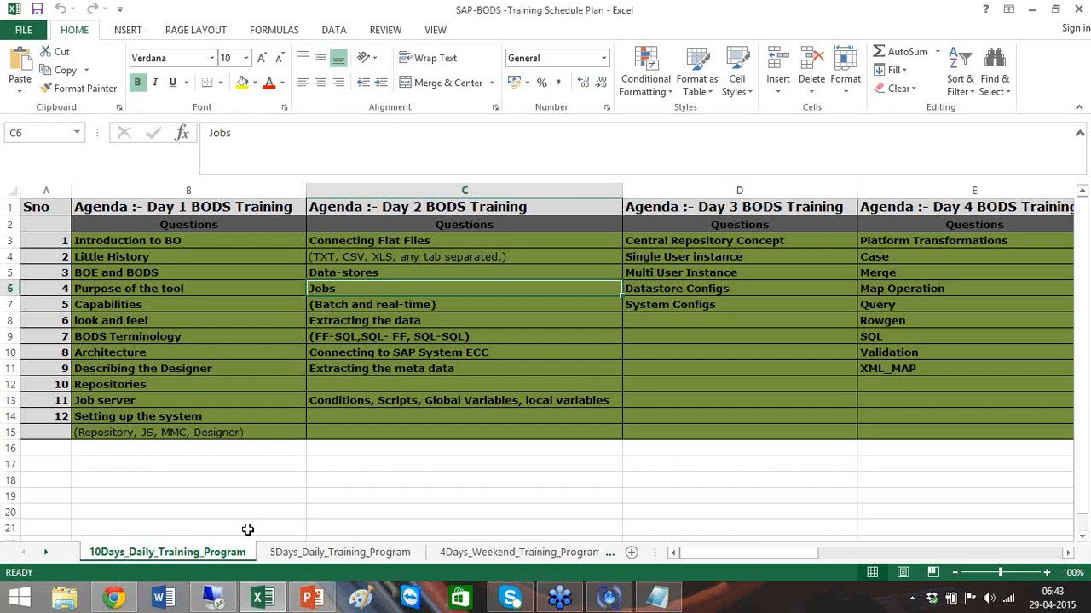
Open the Source_FF workbook from the SourceFF folder in Excel.
left_click(212, 602)
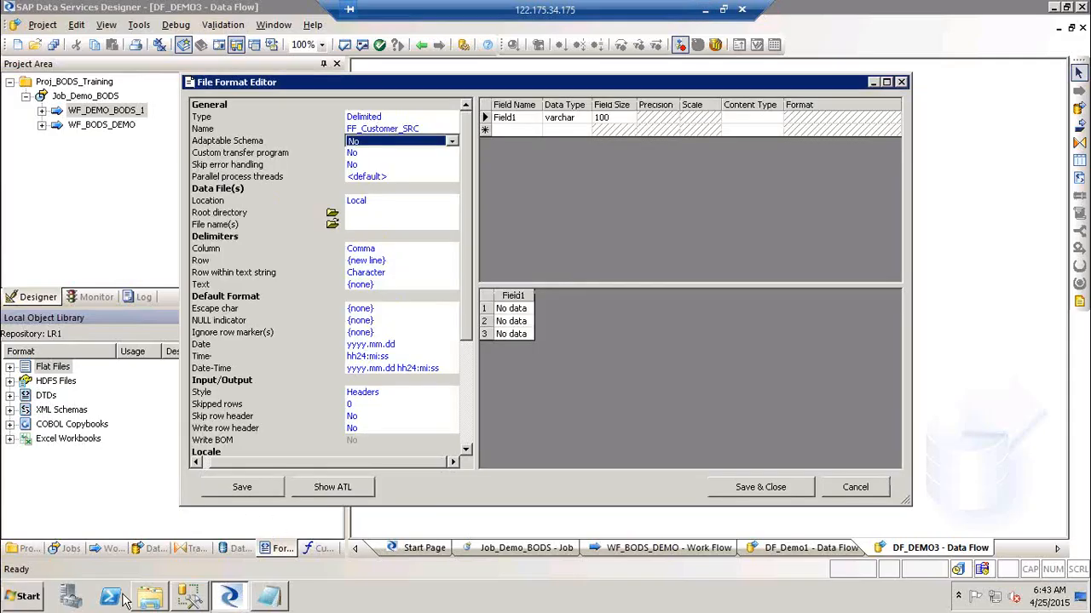
left_click(162, 602)
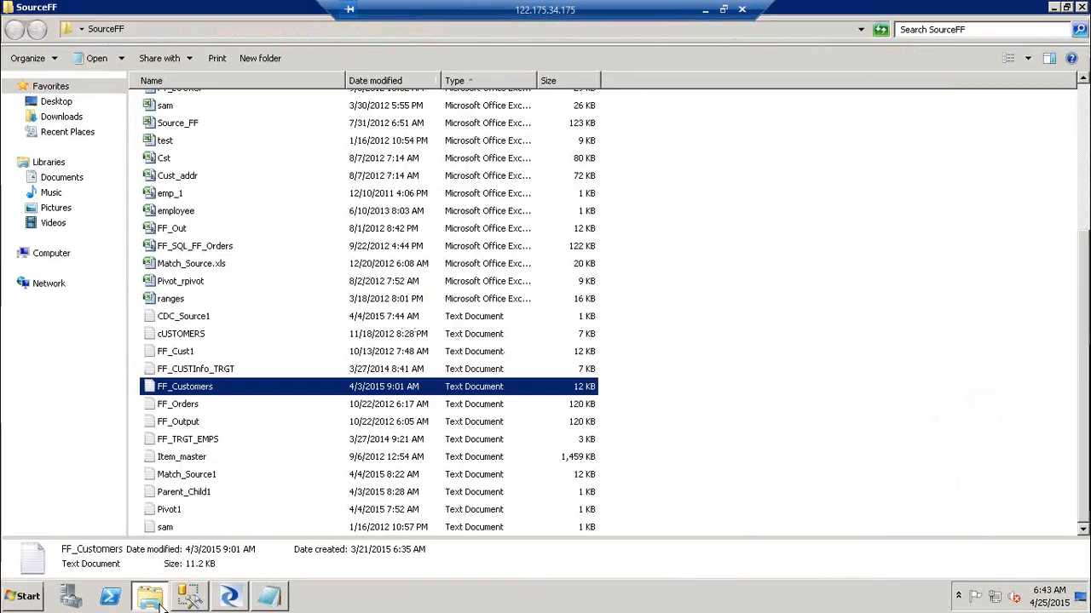
double_click(177, 123)
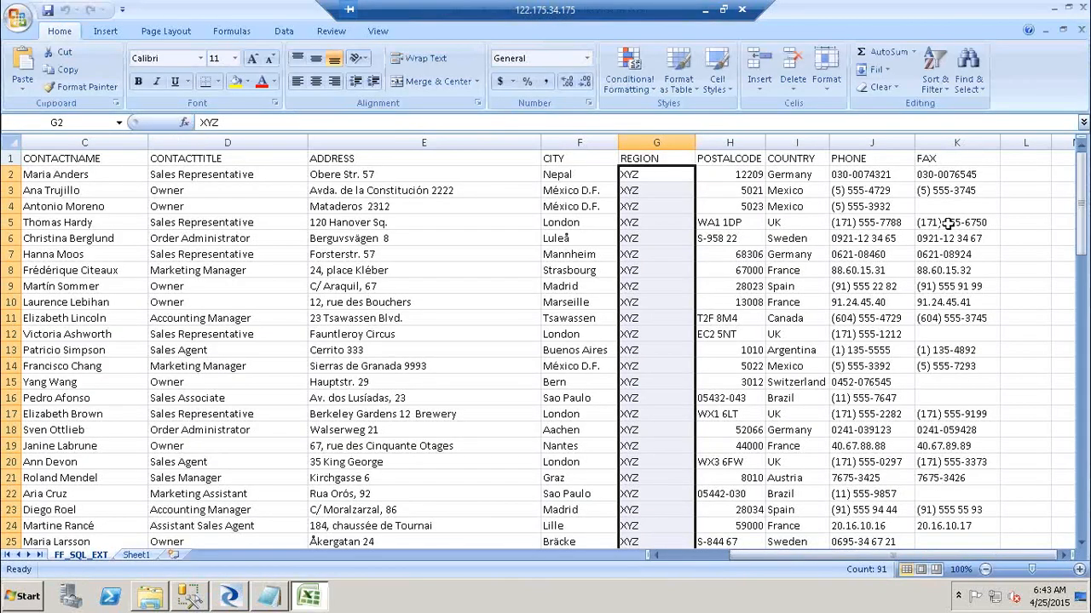
left_click(997, 209)
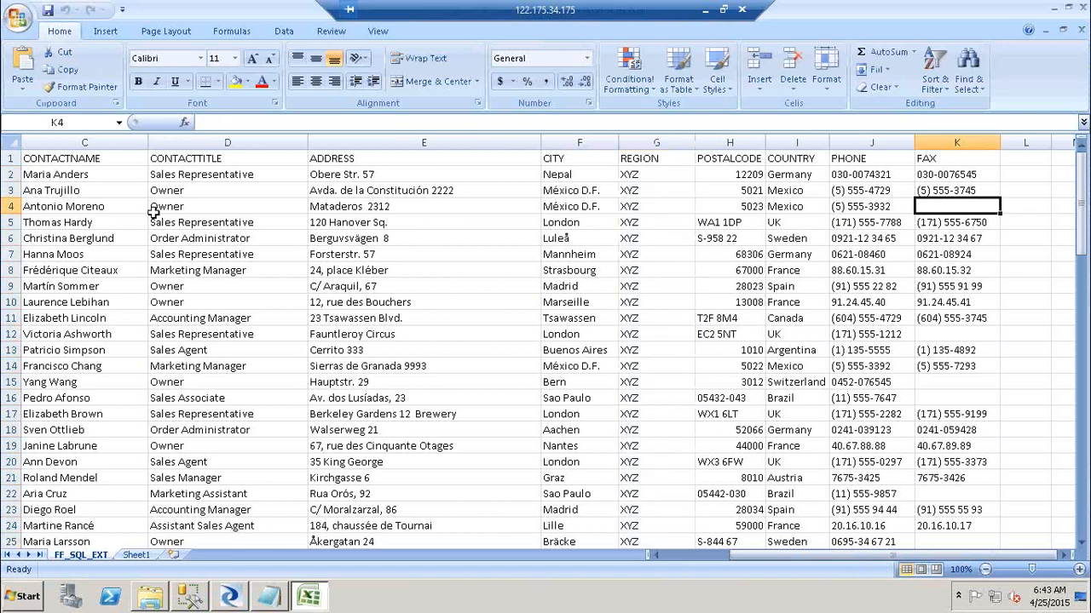
Move the row 3 ANATR record to start at L3 and autofit column L.
left_click(86, 190)
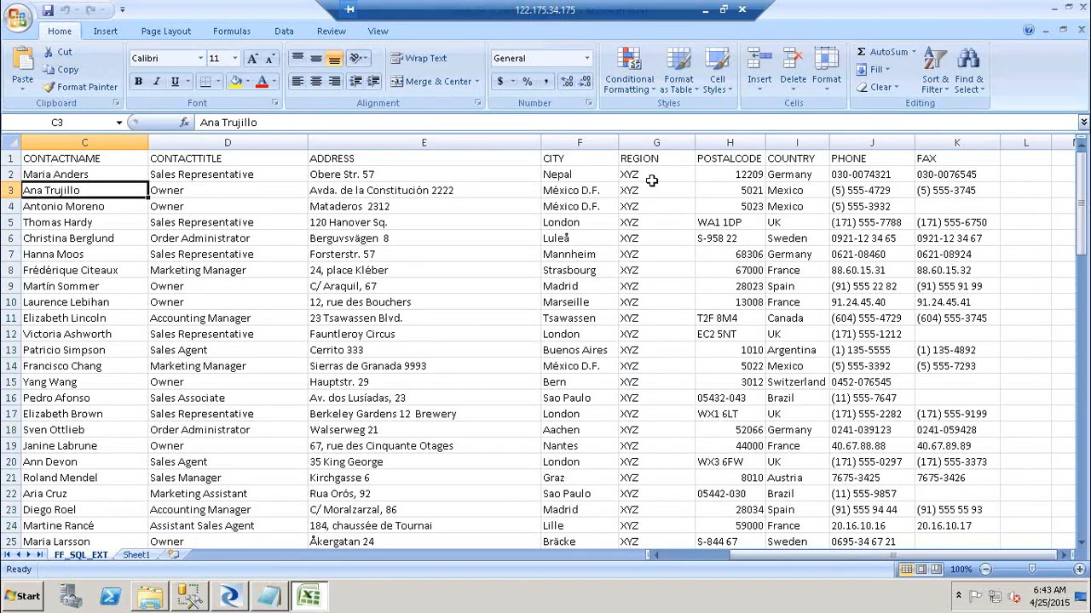
left_click(985, 189)
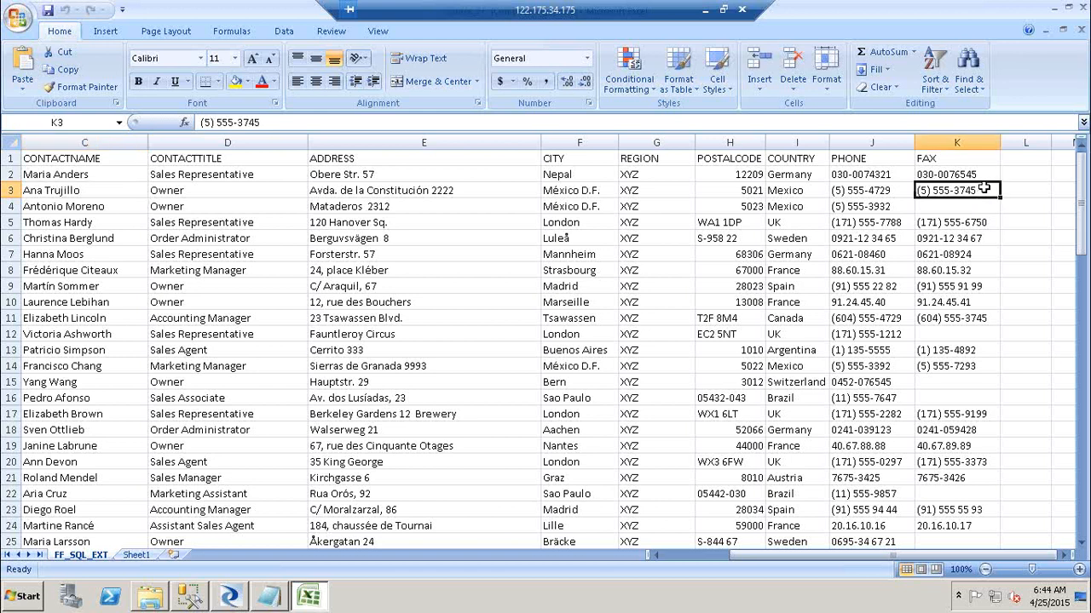
key("ctrl+shift+Left")
key("ctrl+c")
key("Down")
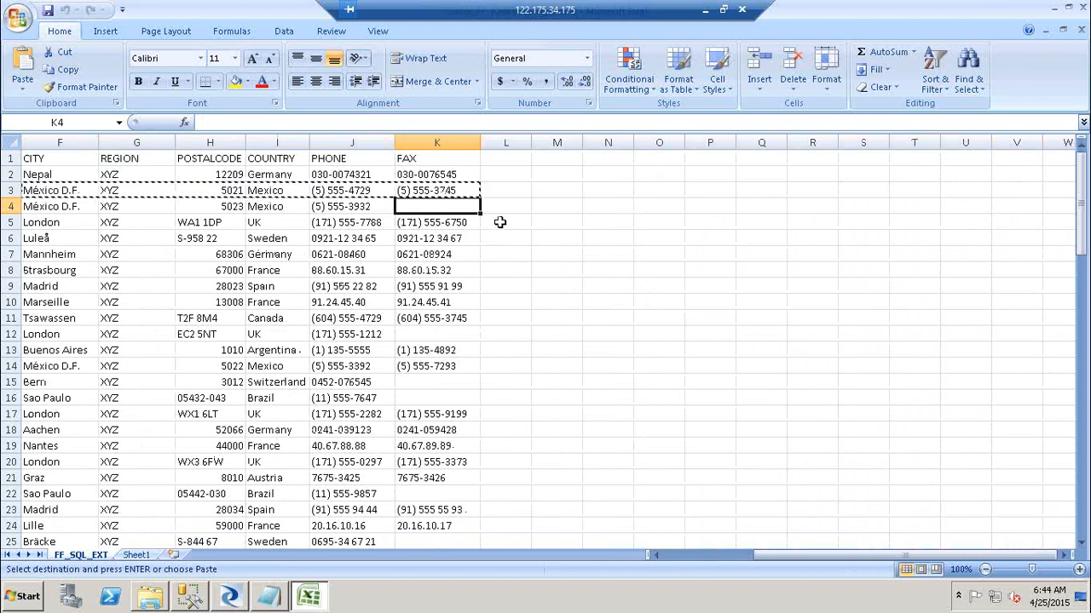
left_click(522, 191)
key("ctrl+v")
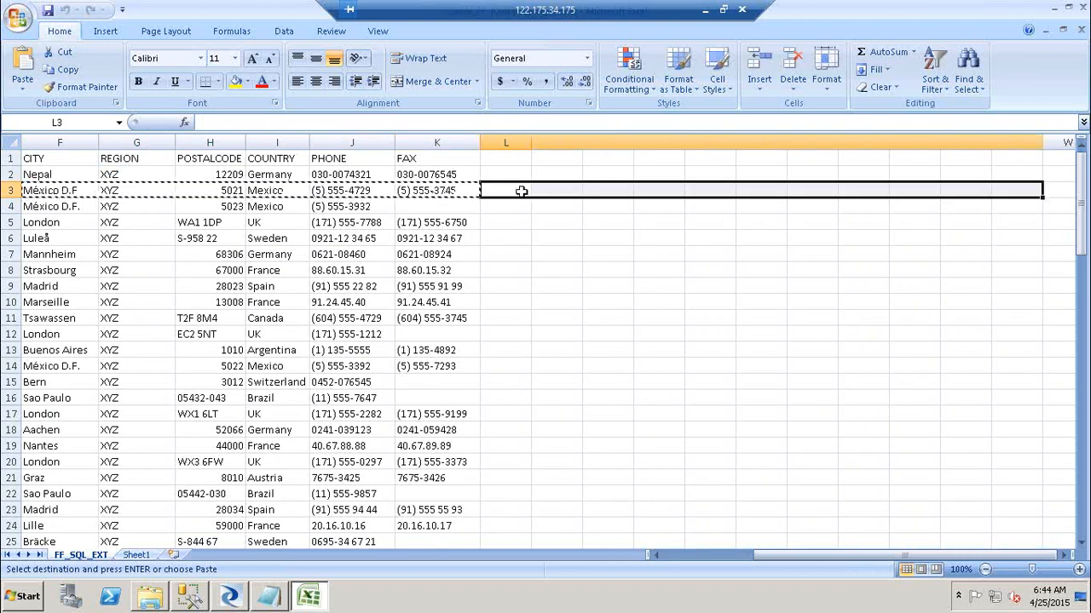
double_click(529, 139)
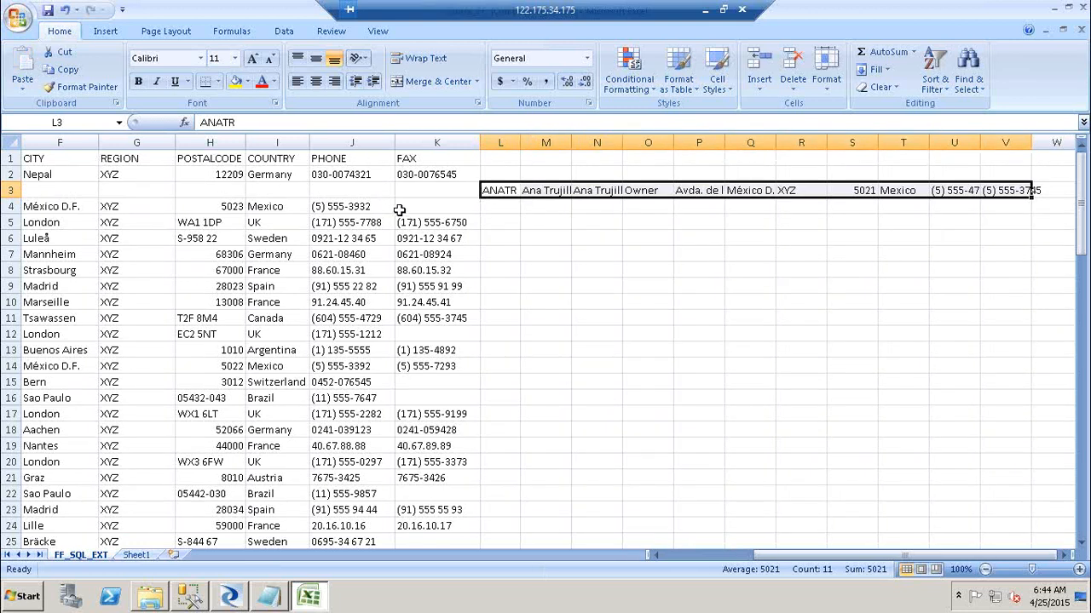
Move the record back to start at B3 and widen the column holding its fax number.
key("ctrl+x")
key("Left")
key("Left")
key("Left")
key("Left")
key("Left")
key("Left")
key("Left")
key("Left")
key("Left")
key("Left")
key("Left")
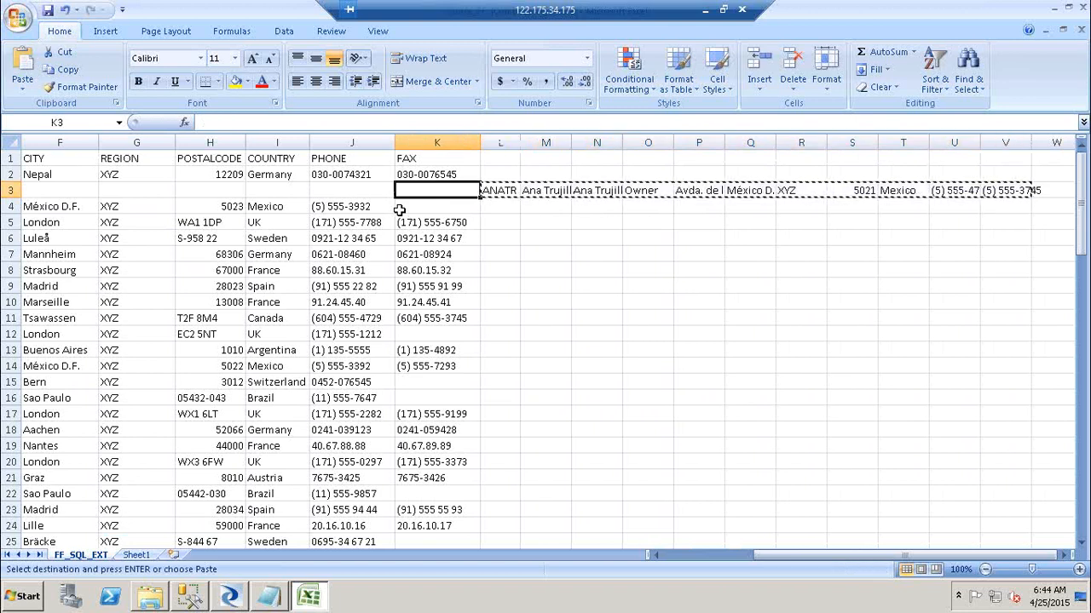
key("Down")
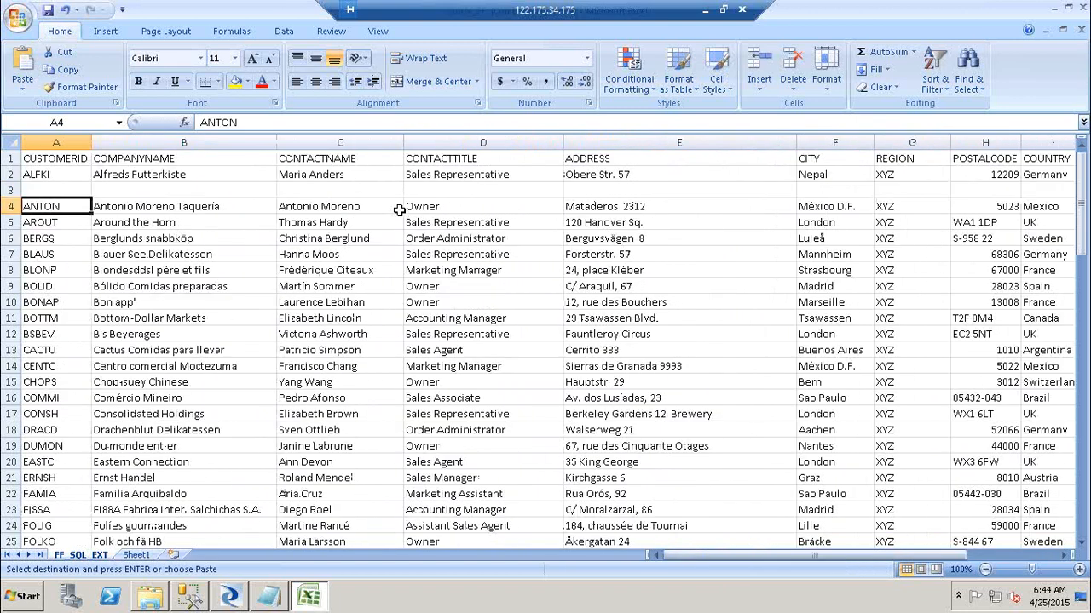
left_click(164, 189)
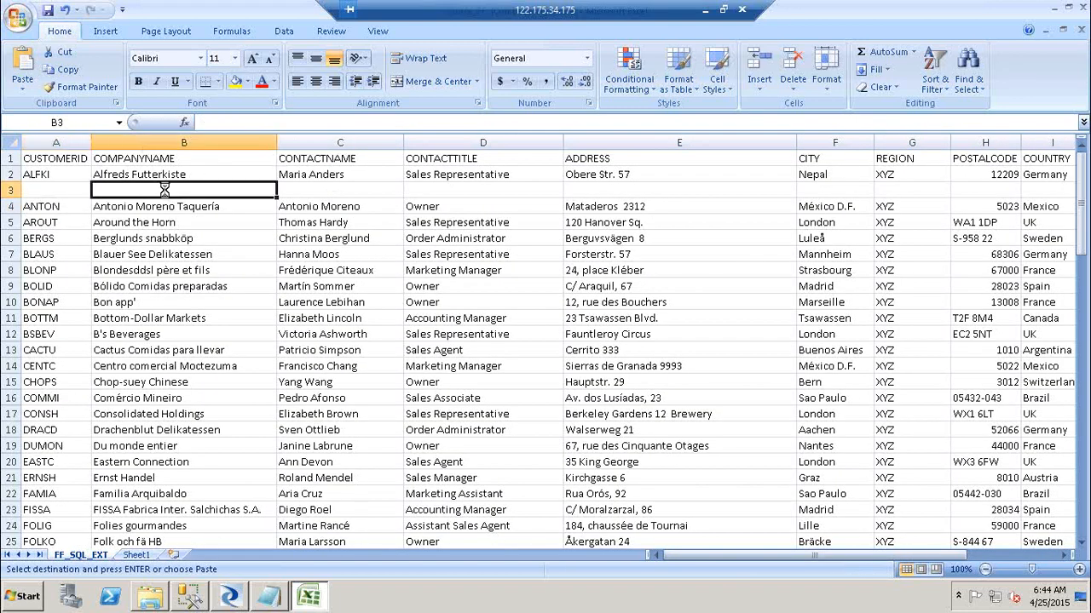
key("ctrl+v")
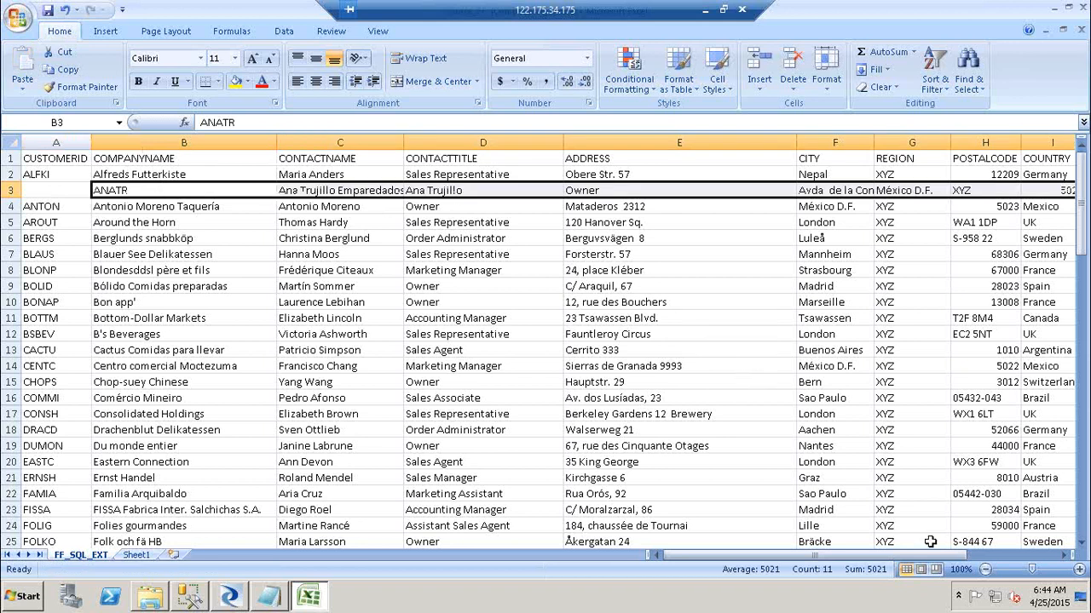
left_click(1001, 555)
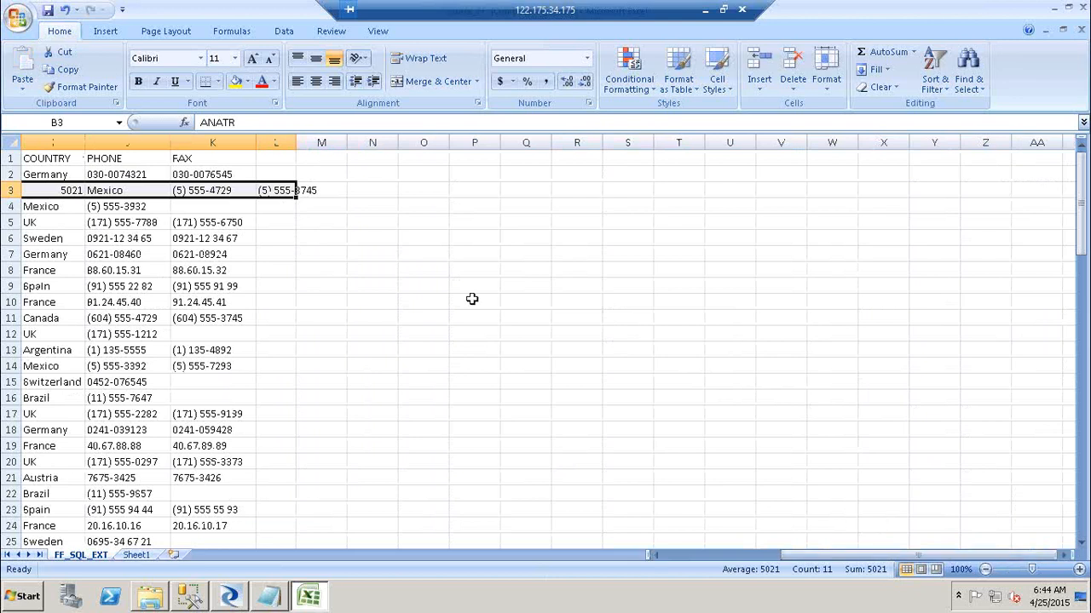
double_click(294, 141)
left_click(275, 163)
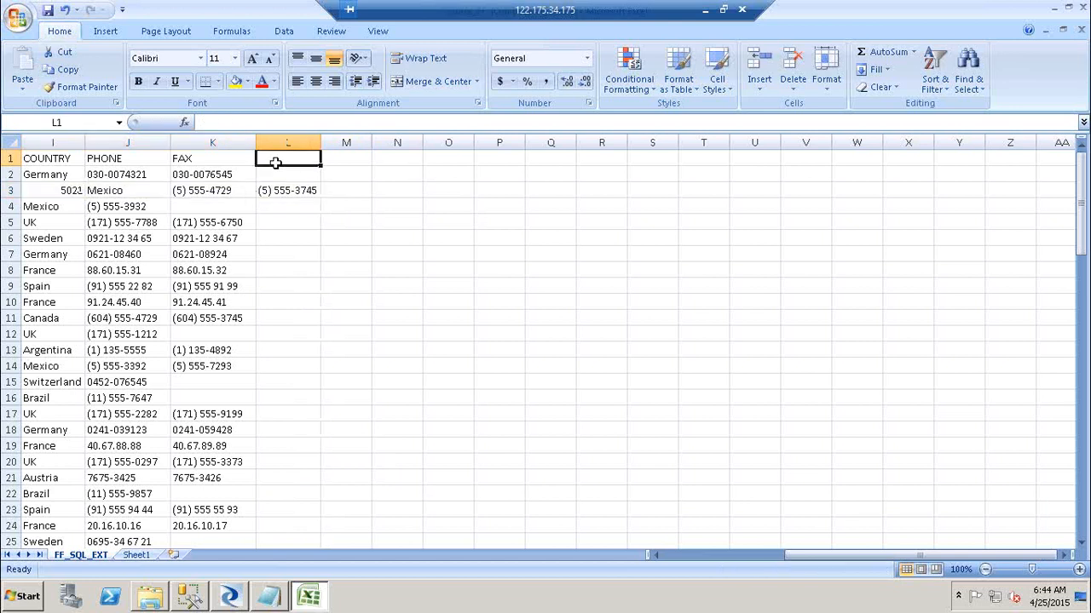
left_click(294, 190)
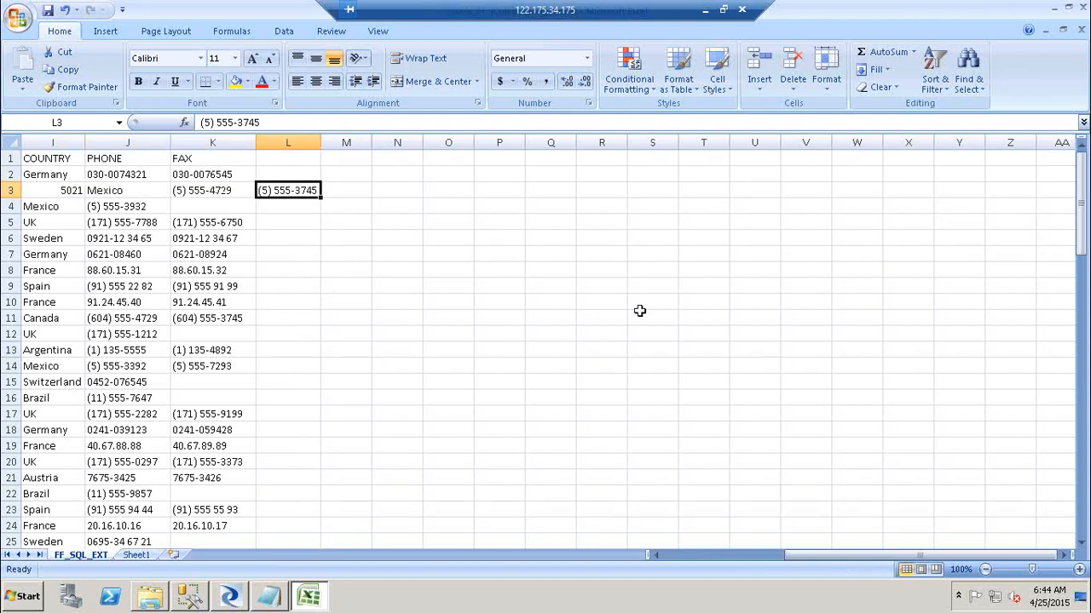
left_click(244, 598)
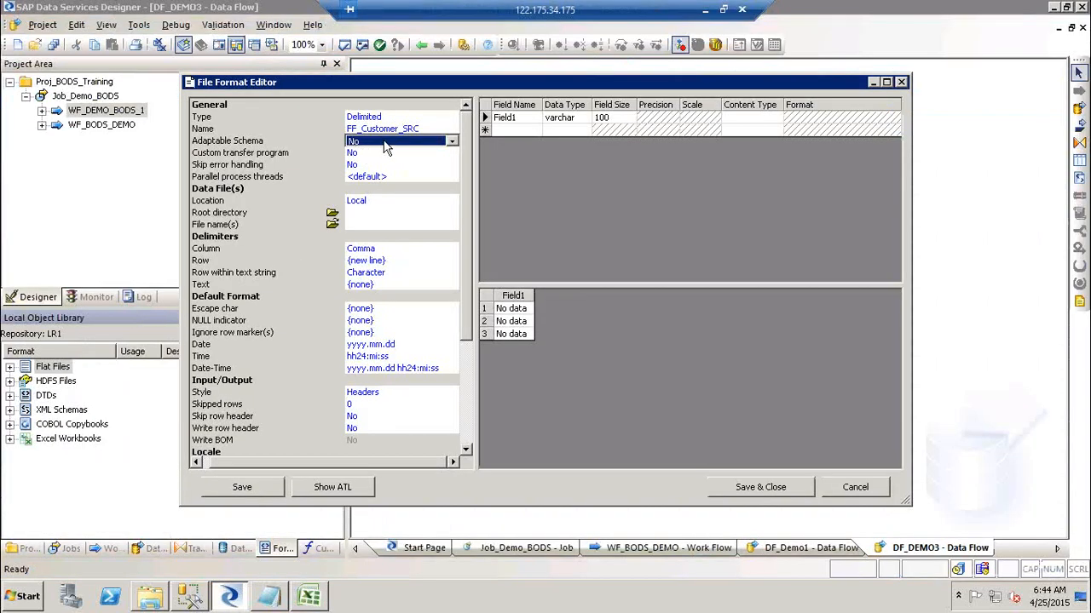
left_click(384, 143)
Keep Adaptable Schema at No and set Custom transfer program to No for FF_Customer_SRC.
left_click(384, 143)
left_click(377, 155)
left_click(377, 155)
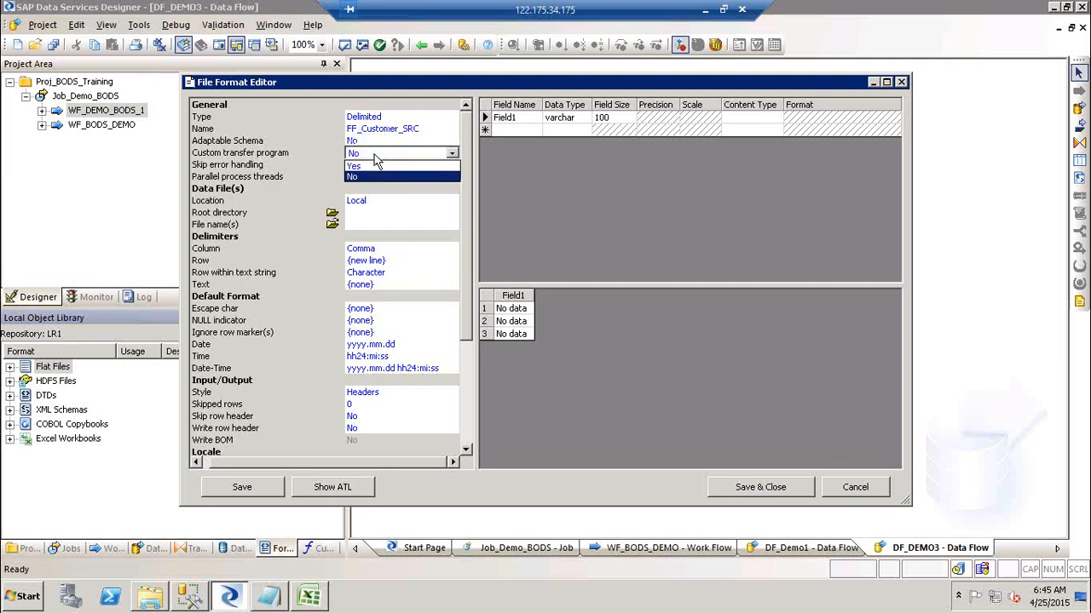
left_click(375, 167)
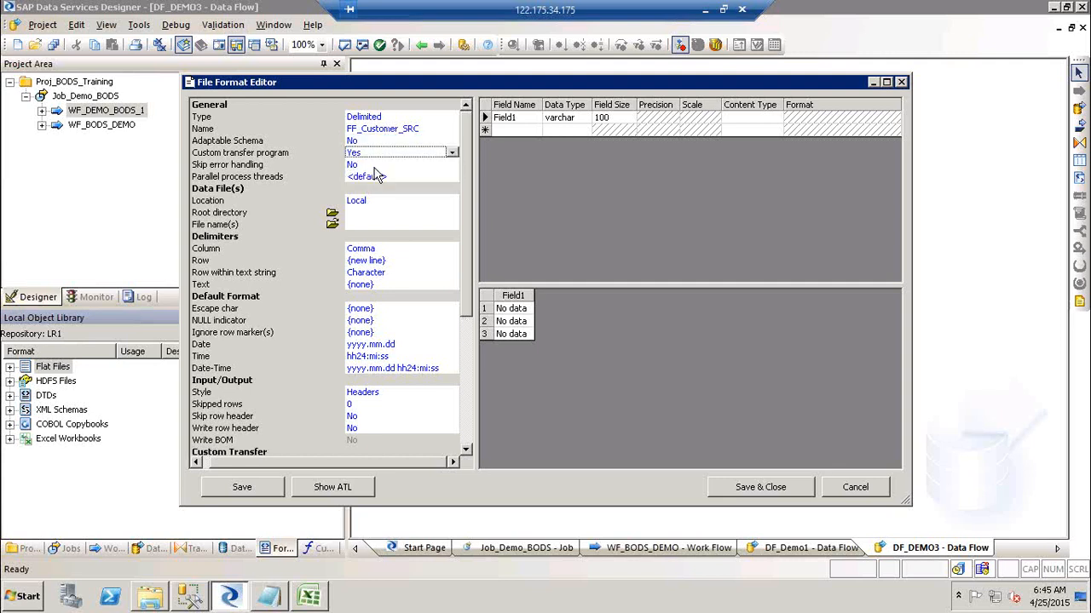
left_click(466, 450)
left_click(466, 450)
left_click(466, 451)
left_click(466, 451)
left_click(466, 451)
left_click(466, 450)
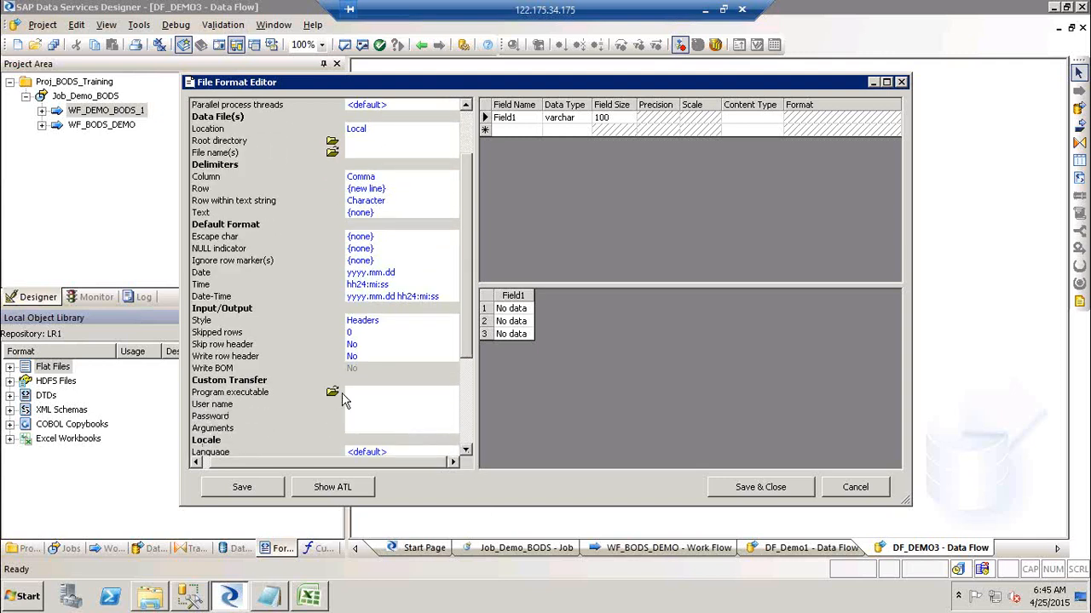
left_click(470, 136)
left_click(412, 156)
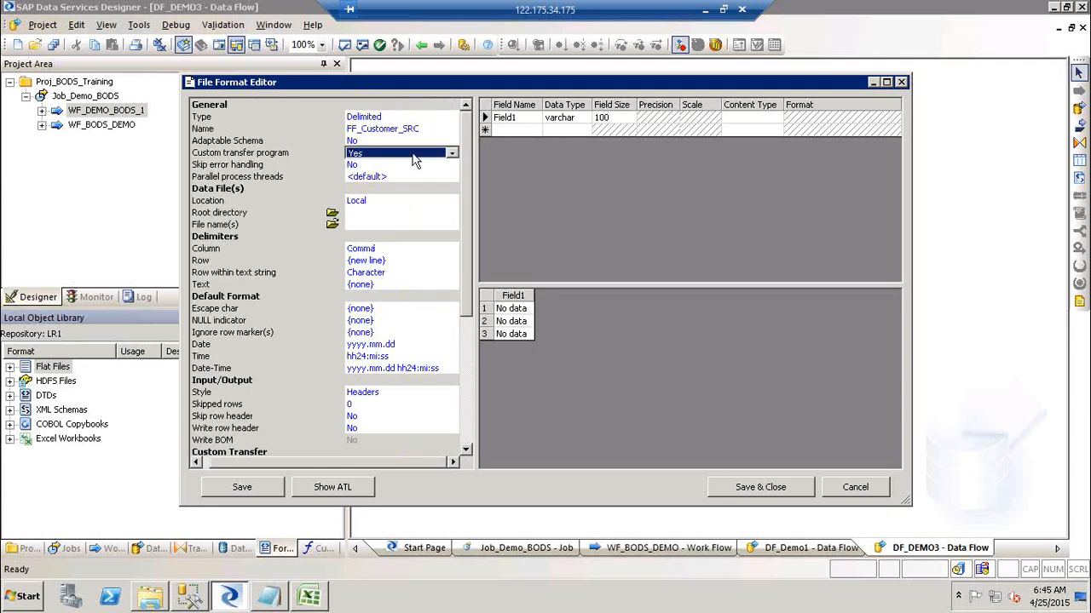
left_click(392, 158)
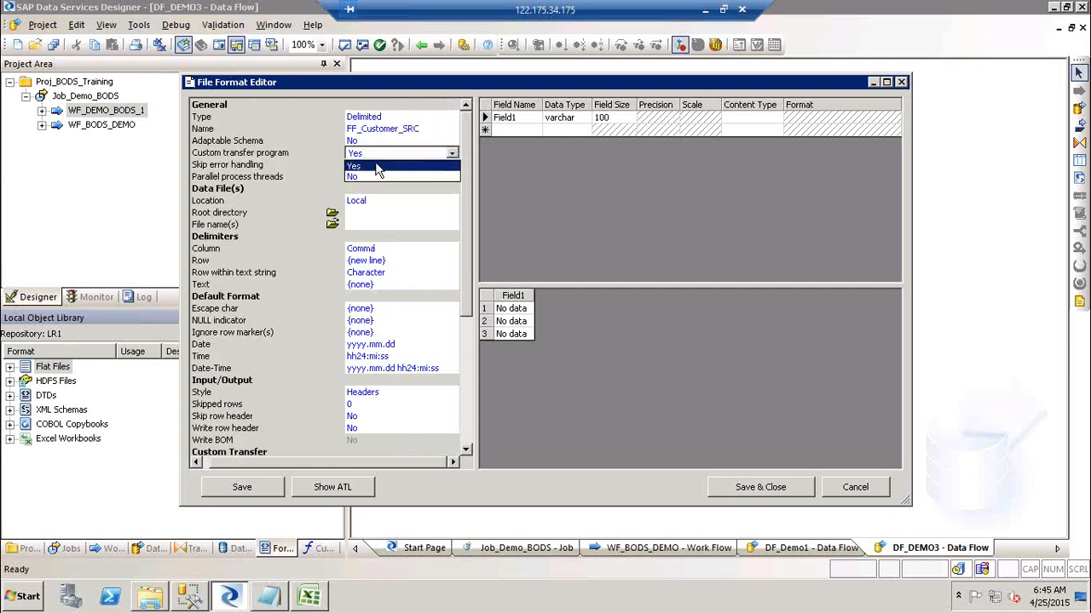
left_click(374, 178)
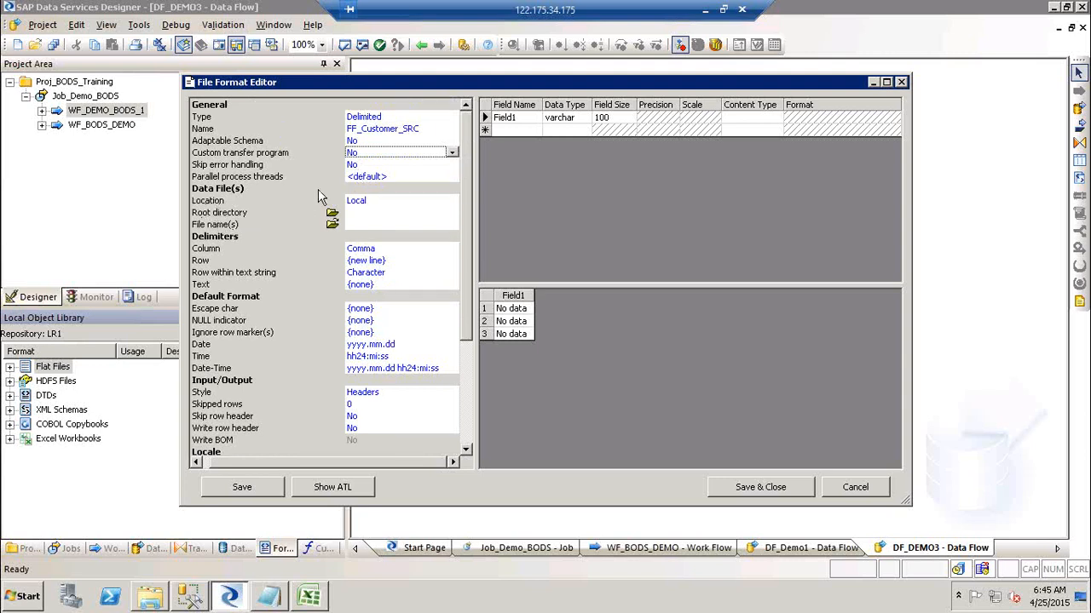
left_click(389, 205)
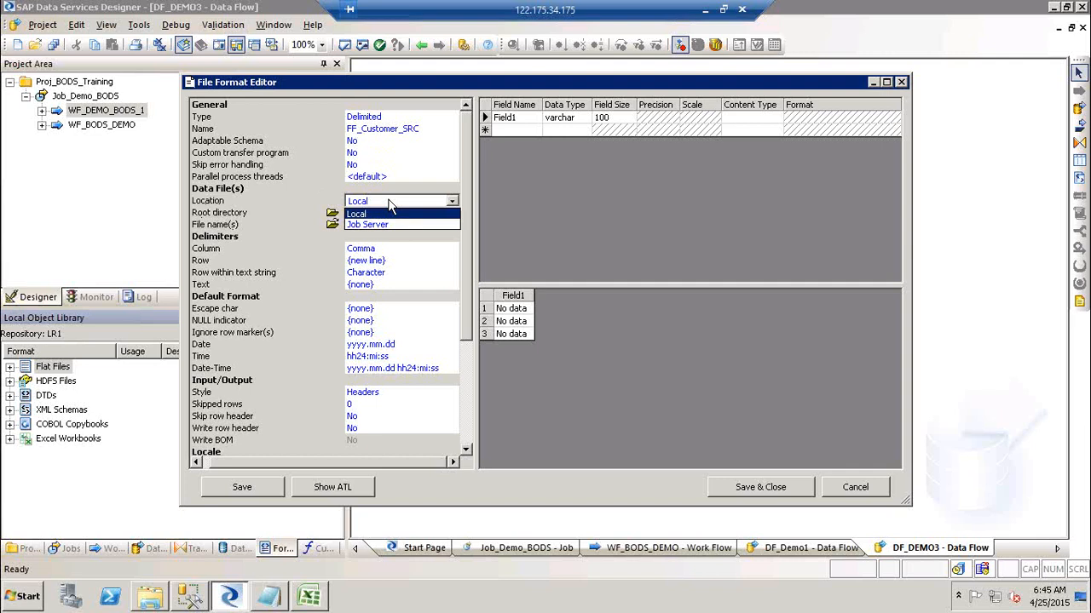
Launch Microsoft Paint from the Run prompt and pick the Rectangle shape.
key("super+r")
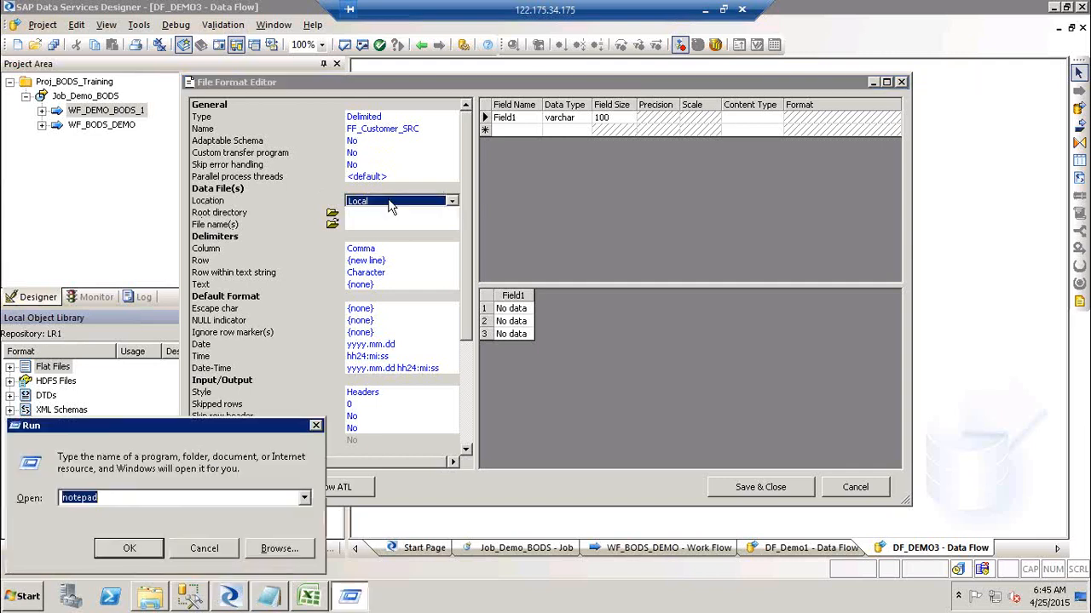
type("notepad")
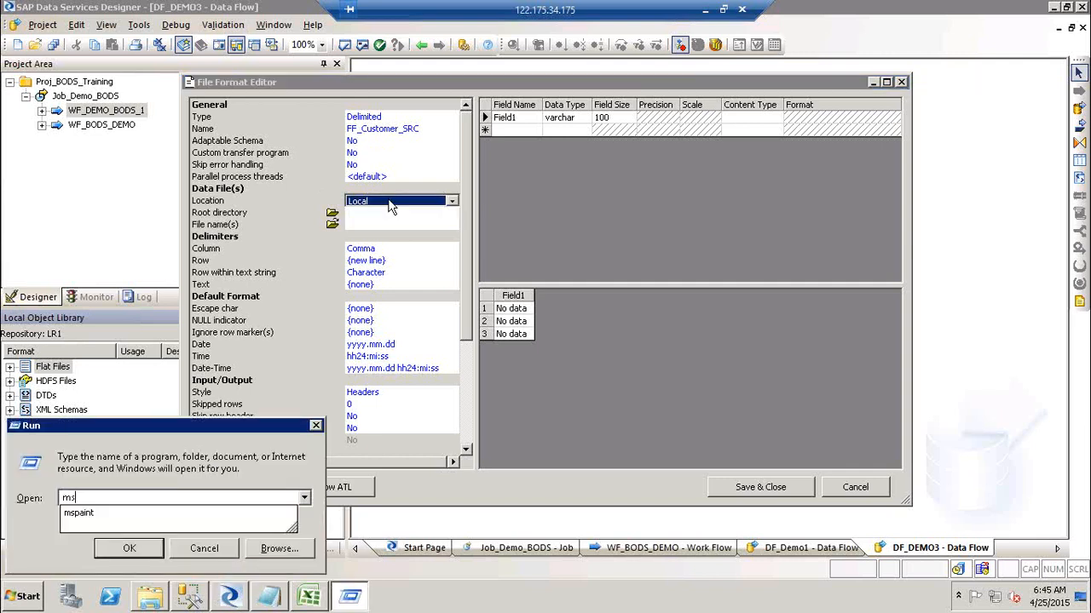
key("Return")
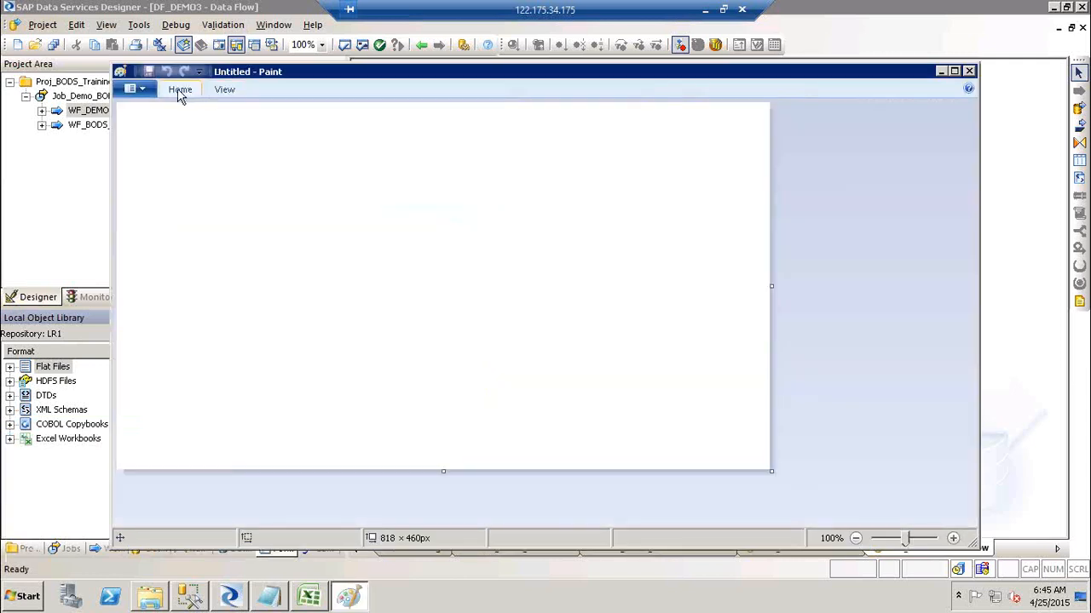
left_click(180, 92)
left_click(180, 92)
left_click(182, 92)
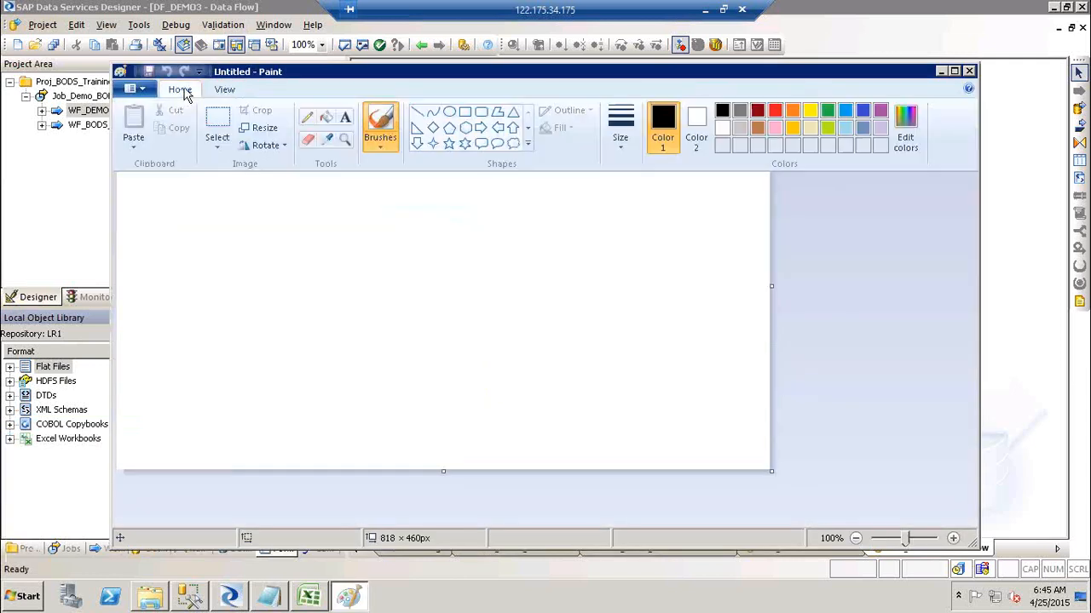
left_click(467, 111)
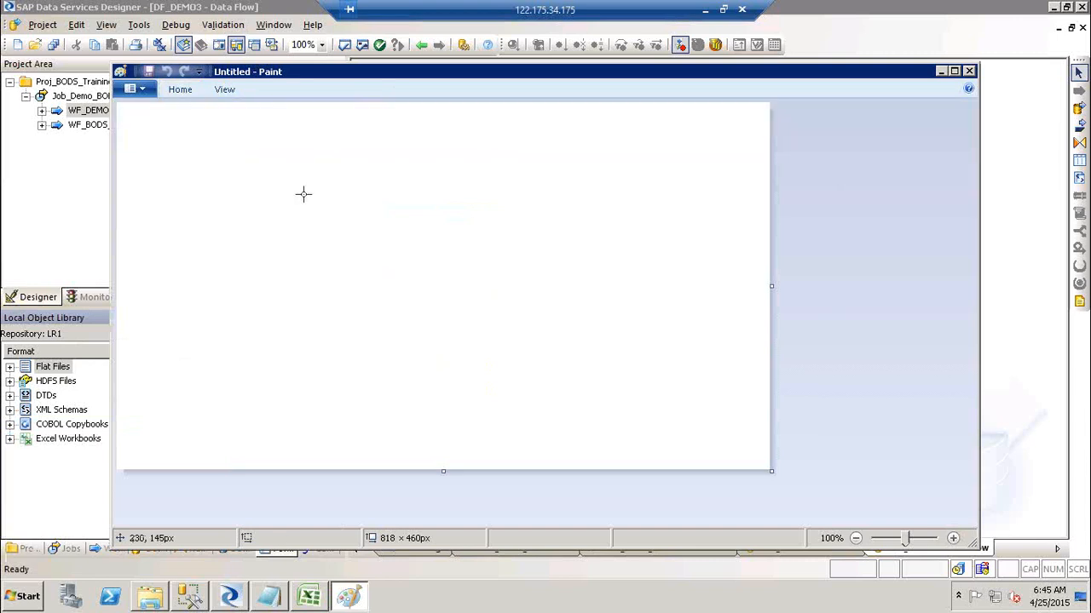
Draw four outline rectangles, including a small box inside a large one.
left_click_drag(361, 189, 521, 371)
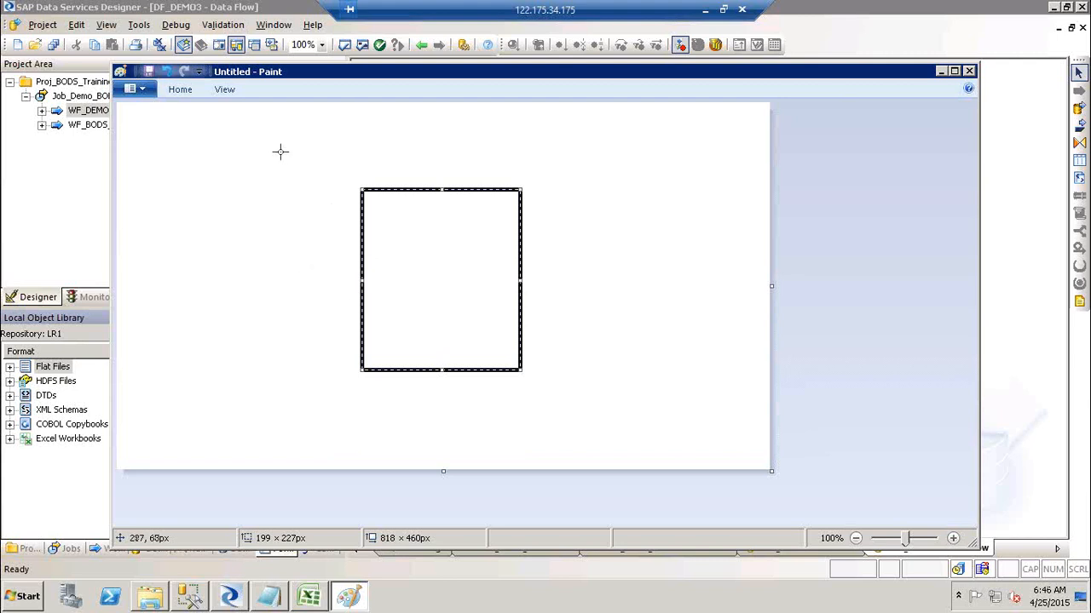
left_click_drag(267, 146, 315, 215)
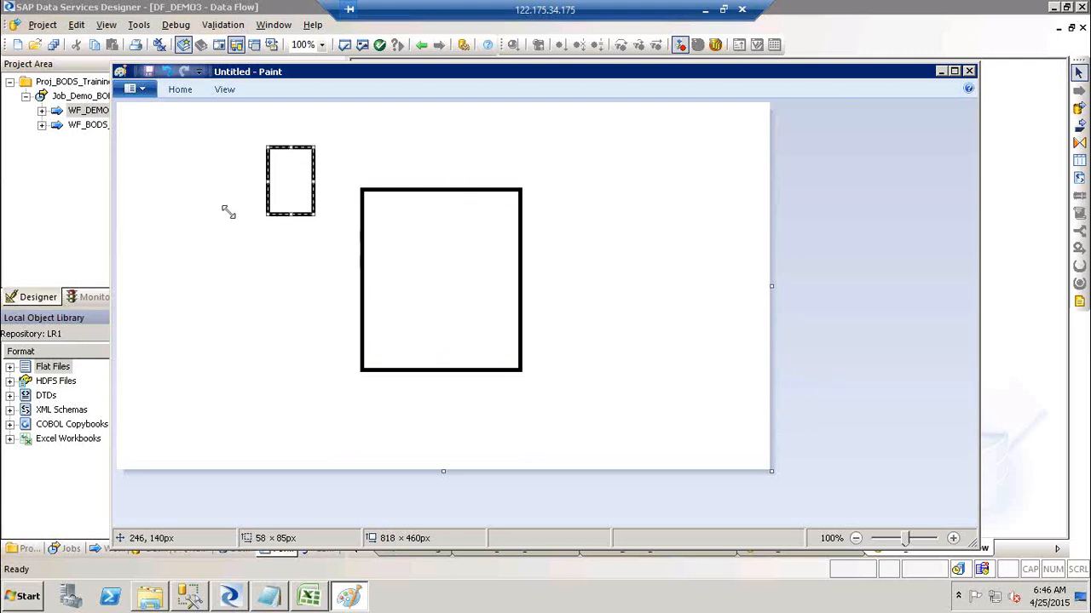
left_click_drag(392, 126, 484, 167)
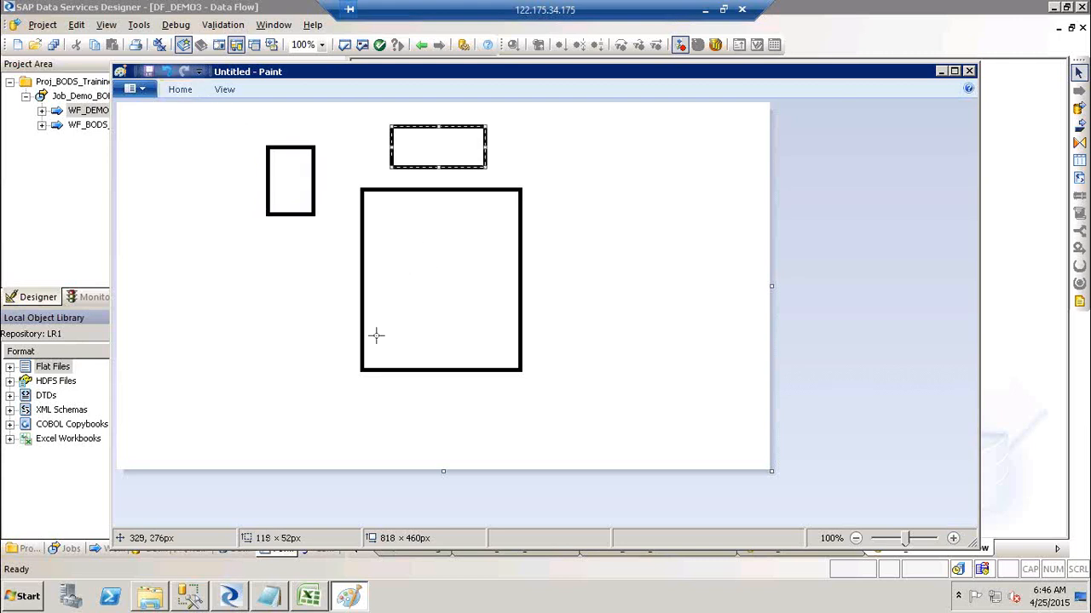
left_click_drag(375, 335, 422, 362)
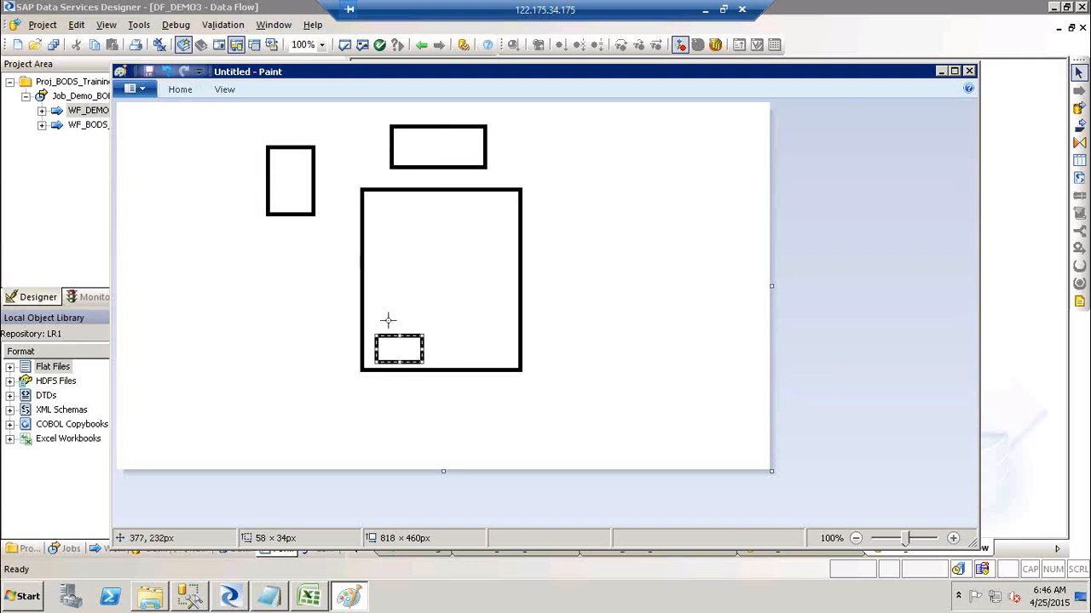
left_click(420, 152)
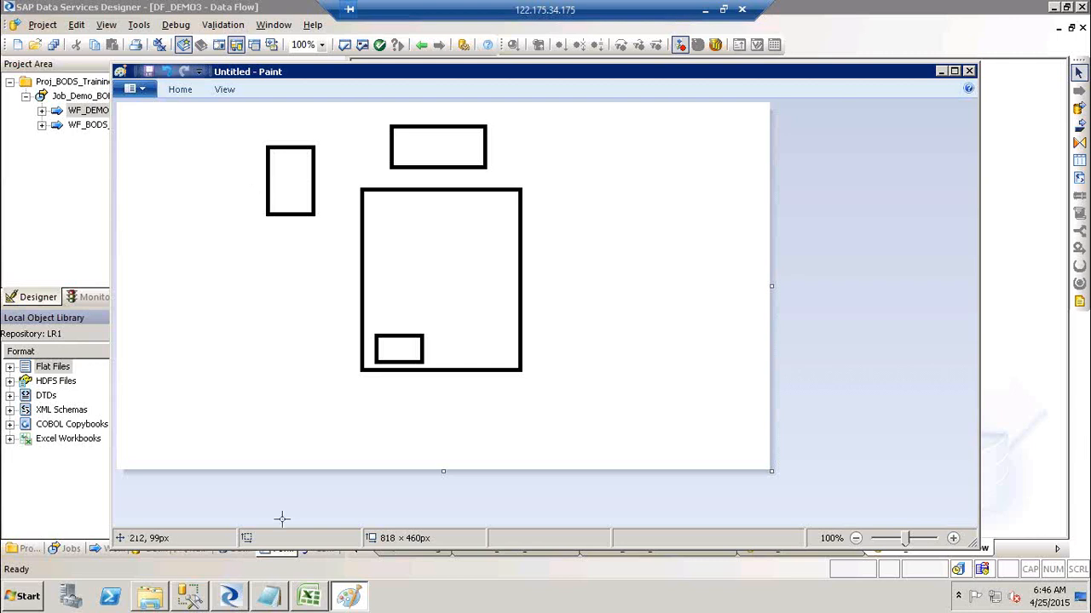
left_click(230, 596)
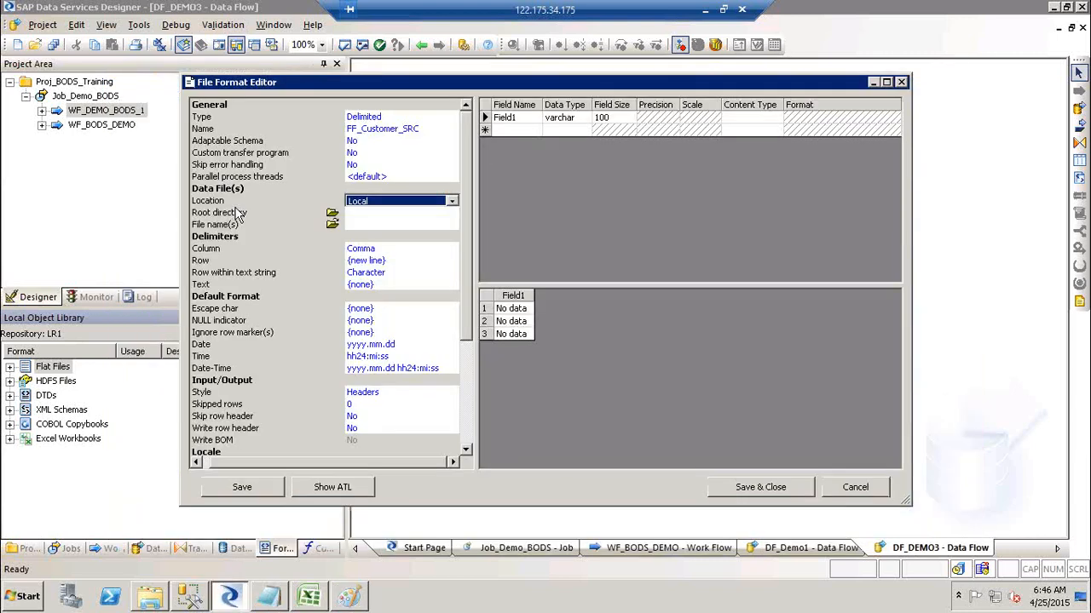
Keep Location as Local and set the root directory to the desktop SourceFF folder.
left_click(406, 203)
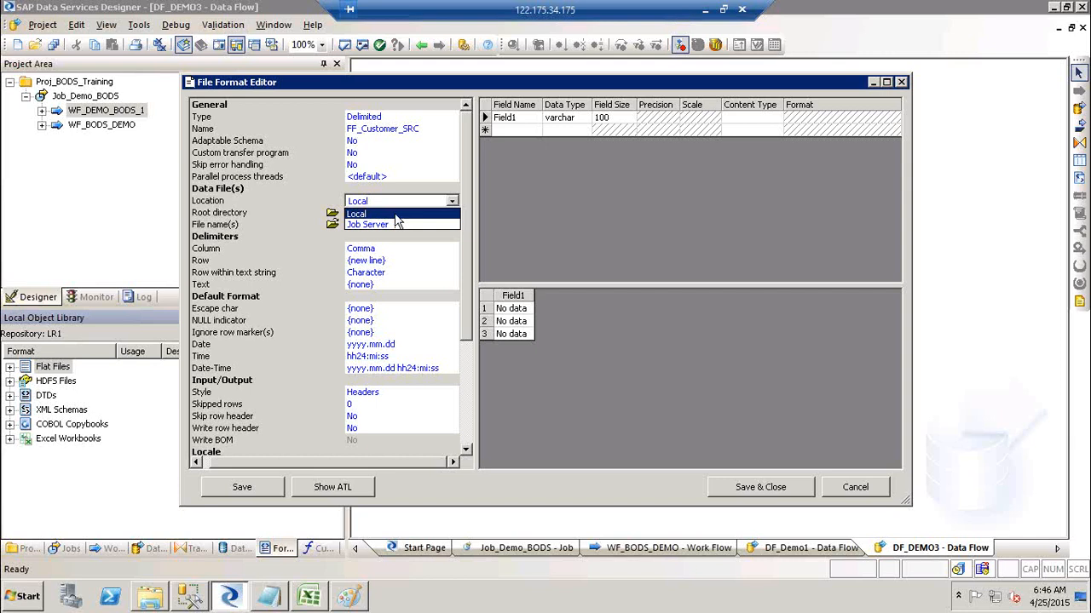
left_click(395, 216)
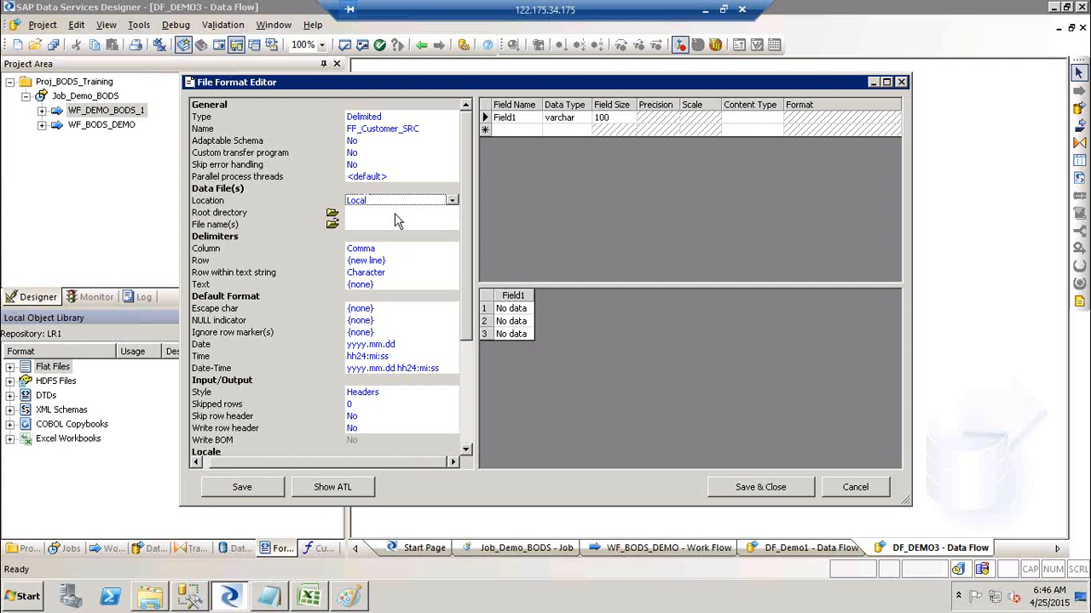
left_click(357, 214)
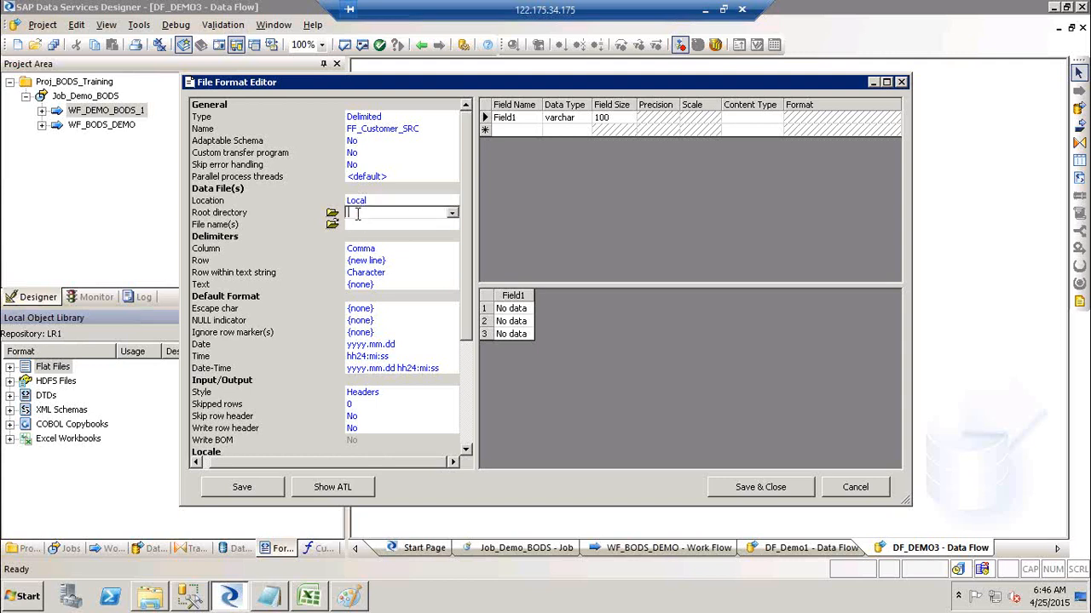
left_click(452, 214)
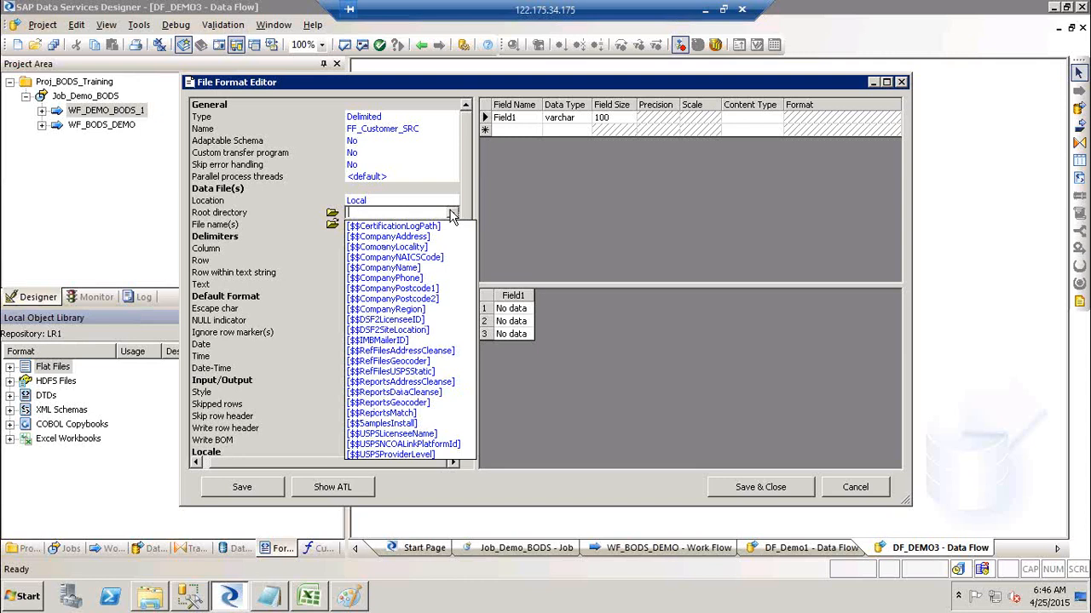
left_click(452, 216)
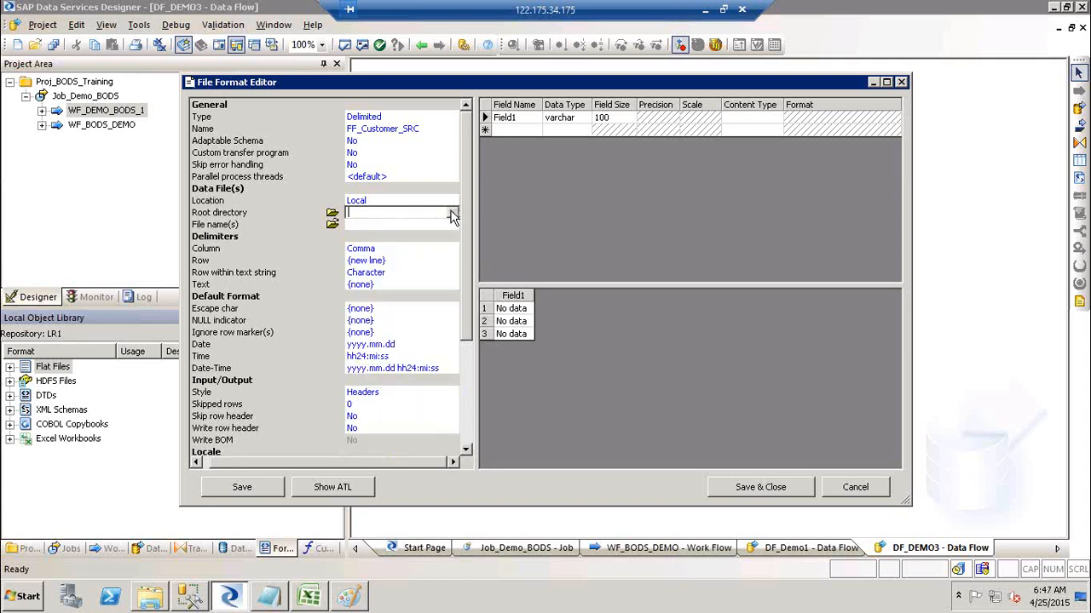
left_click(331, 215)
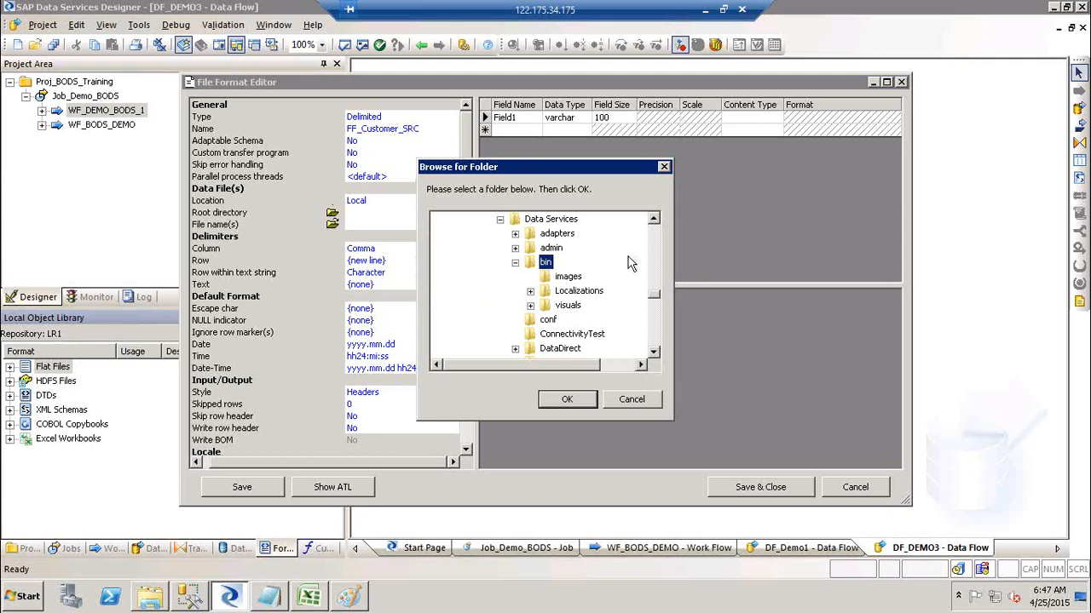
scroll(656, 230, "up", 10)
scroll(656, 230, "up", 5)
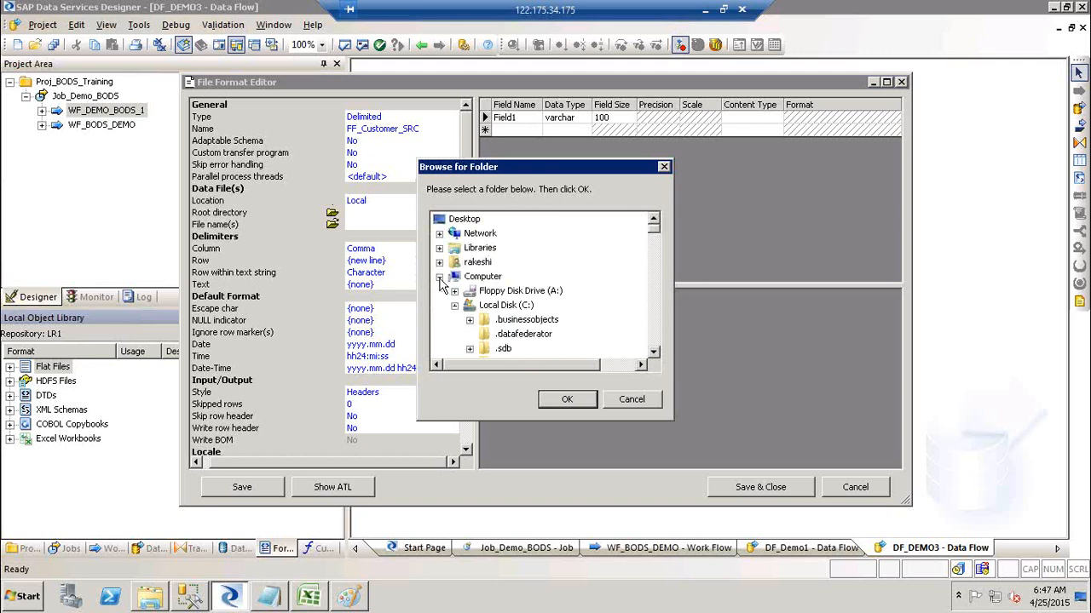
left_click(440, 279)
left_click(487, 309)
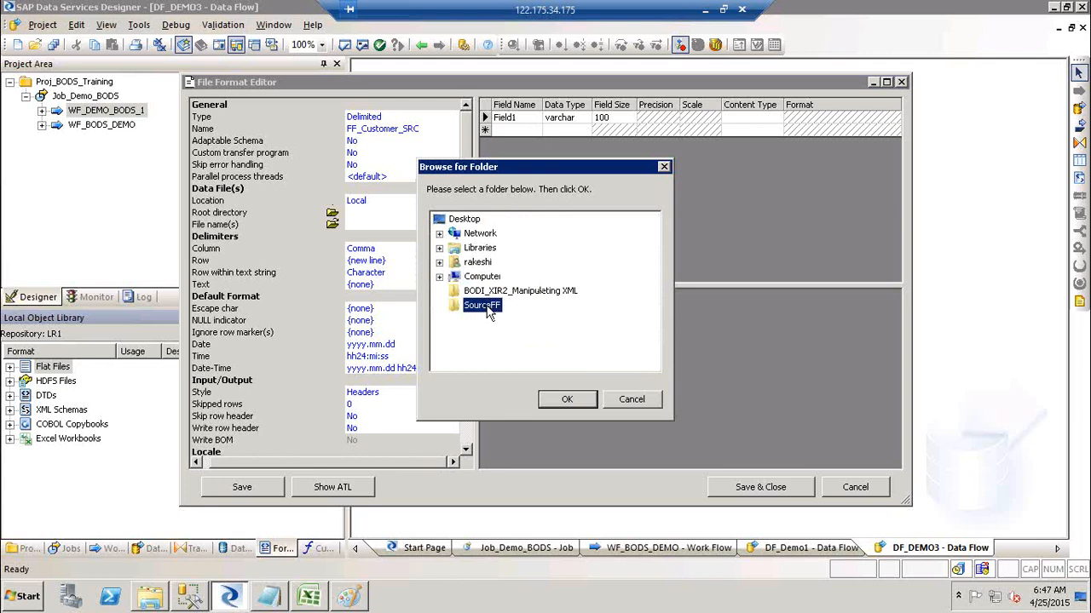
left_click(560, 398)
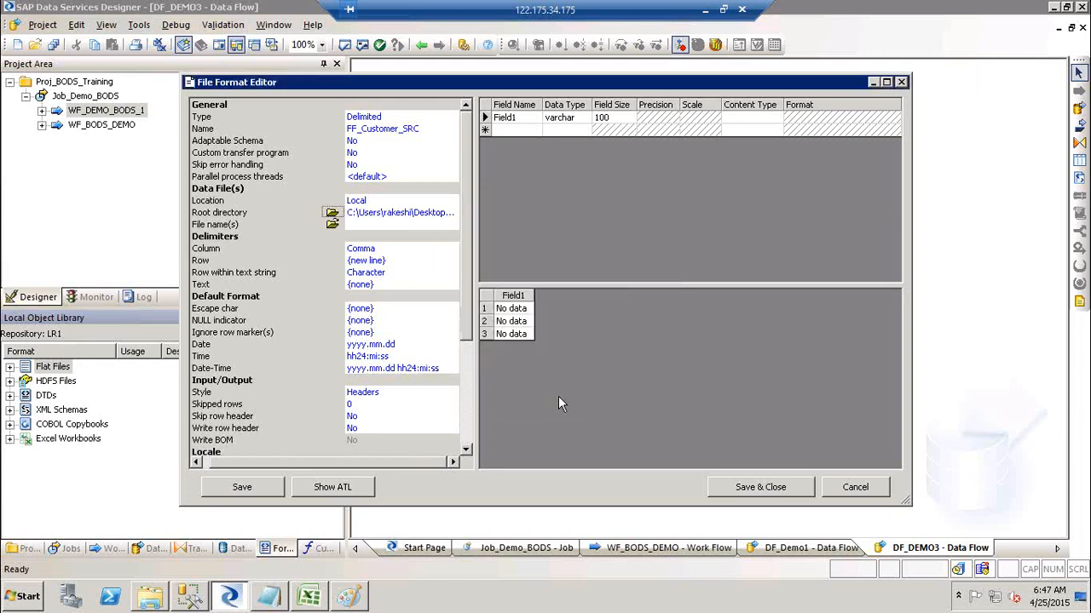
left_click(332, 226)
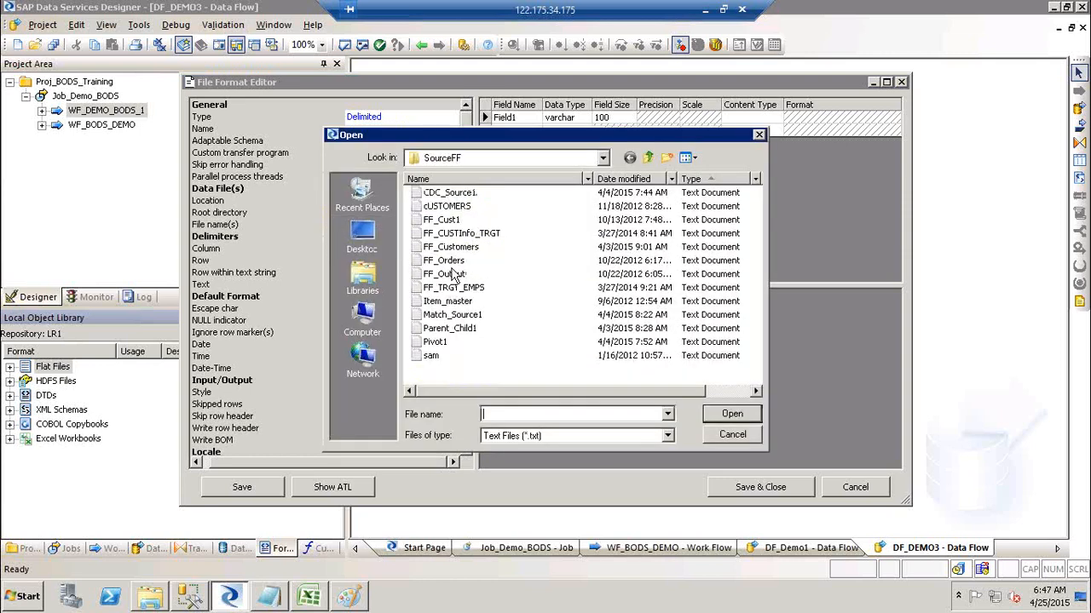
Choose FF_Customers.txt as FF_Customer_SRC's data file and accept replacing the schema with the file's.
left_click(462, 248)
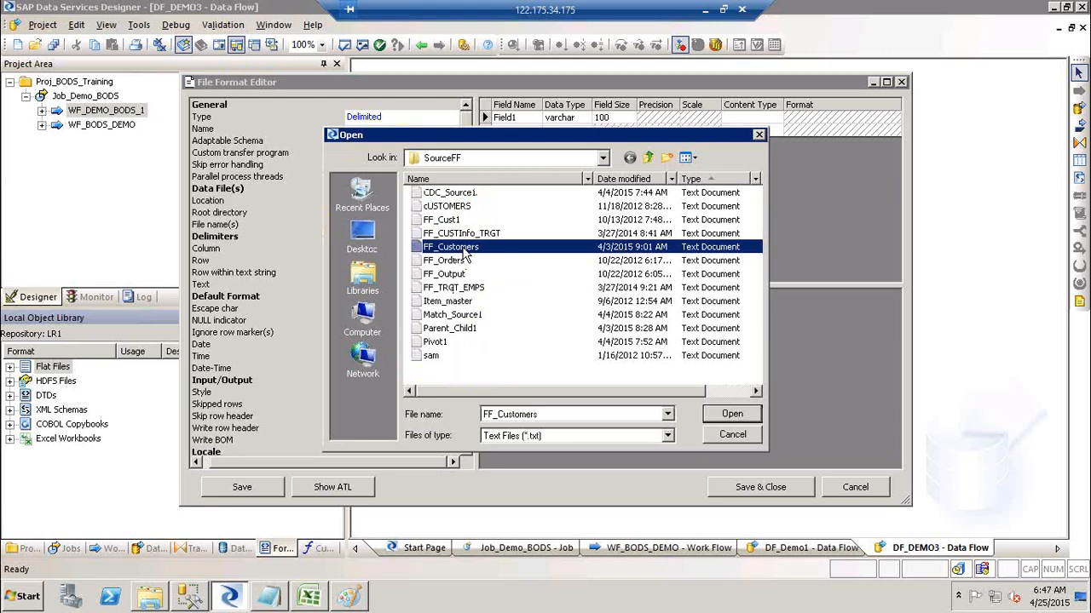
left_click(730, 417)
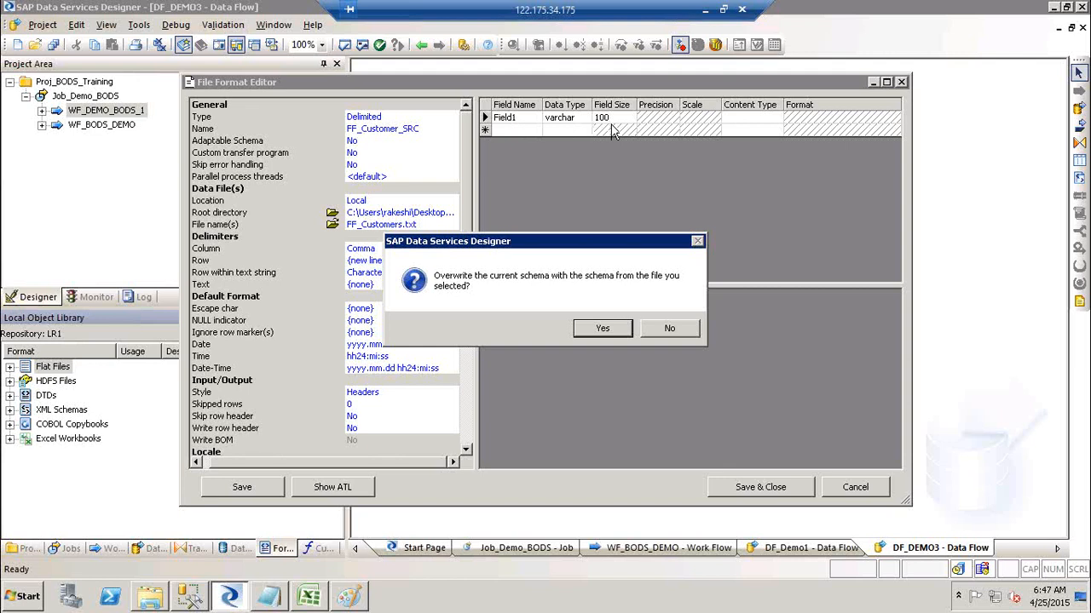
left_click(597, 332)
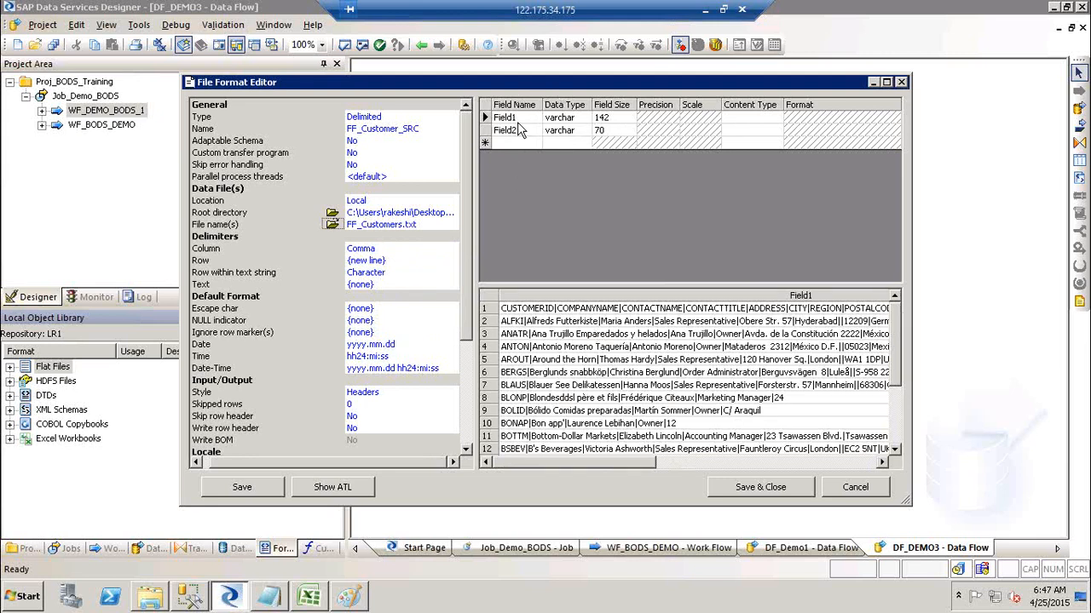
Set the column delimiter to a pipe (|) and accept the rebuilt schema of fields Field1–Field11.
left_click(384, 248)
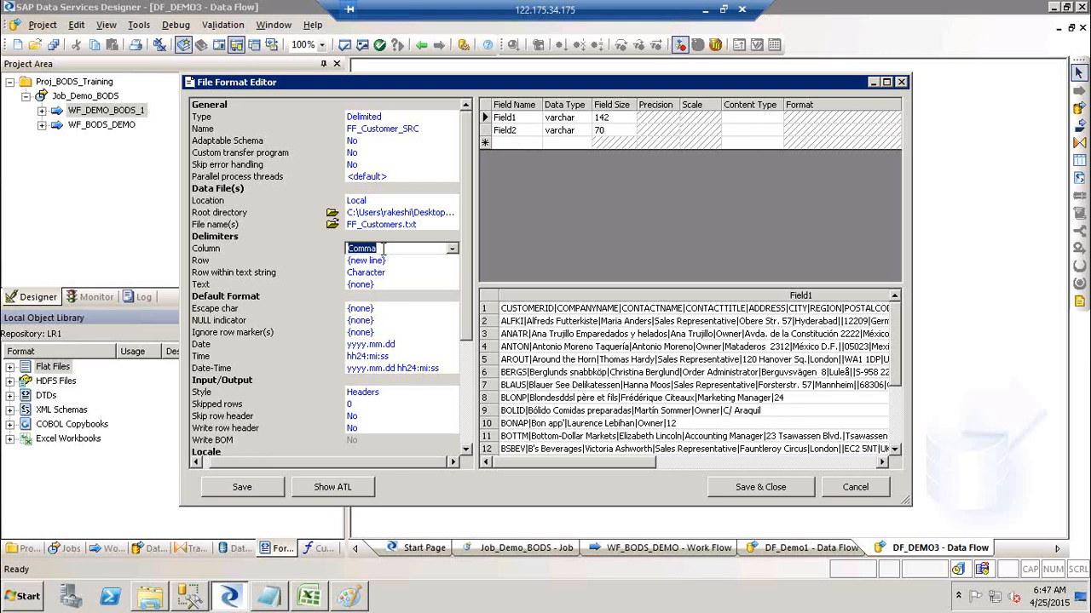
type("|")
left_click(452, 250)
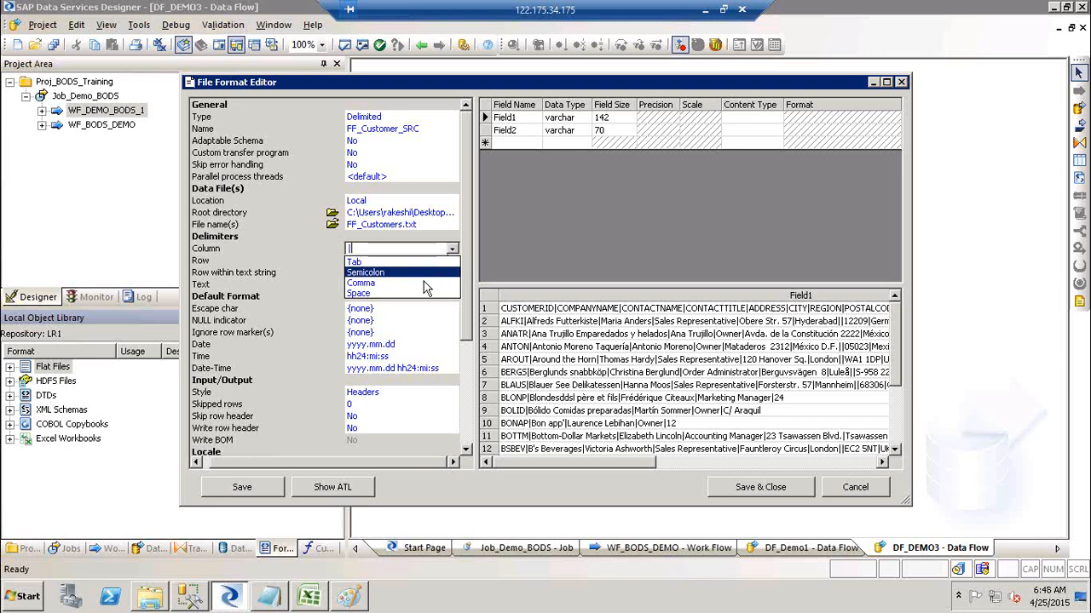
left_click(396, 248)
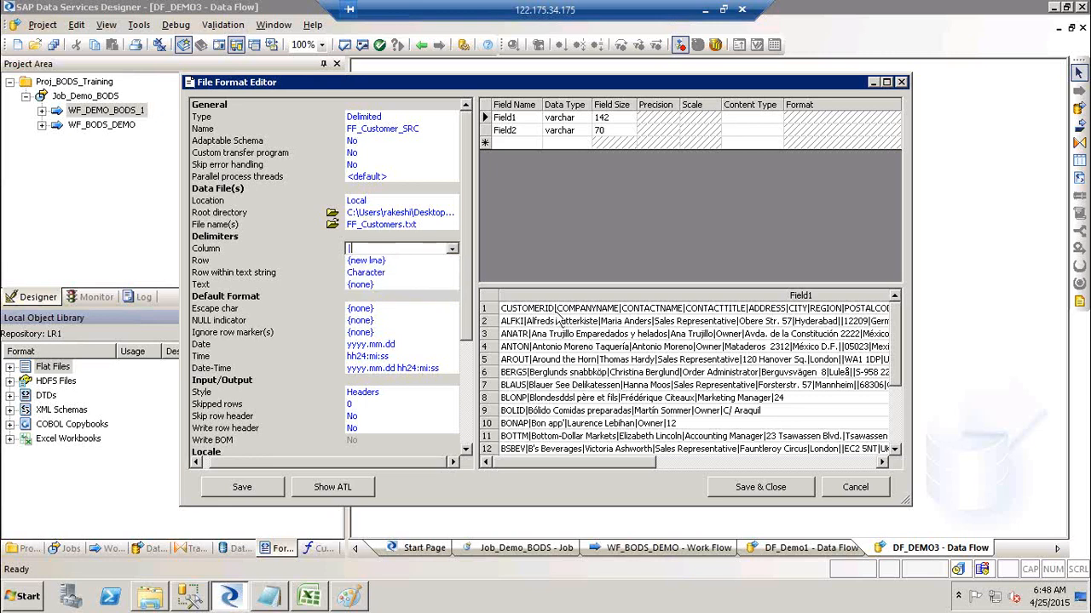
left_click(423, 274)
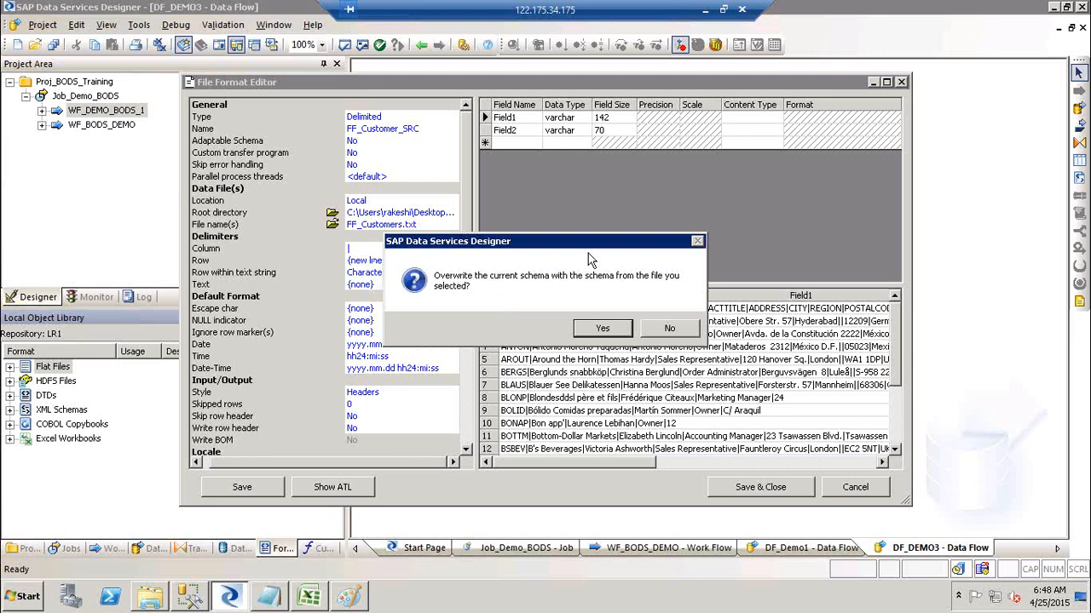
left_click(601, 330)
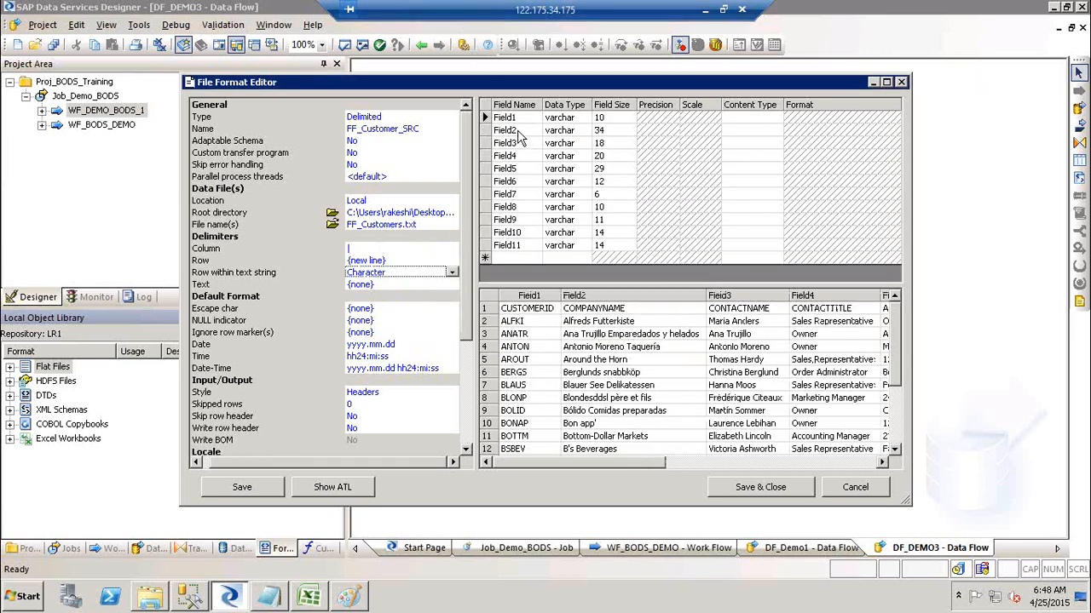
Set Skip row header to Yes and accept the schema rebuilt from the header names.
left_click(538, 312)
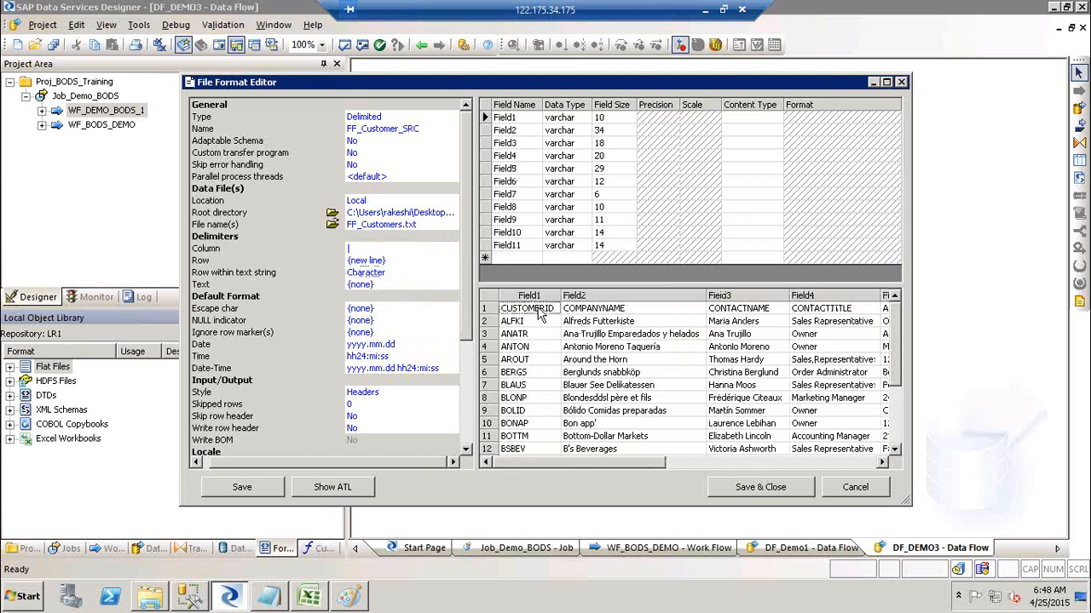
left_click(546, 376)
left_click(370, 420)
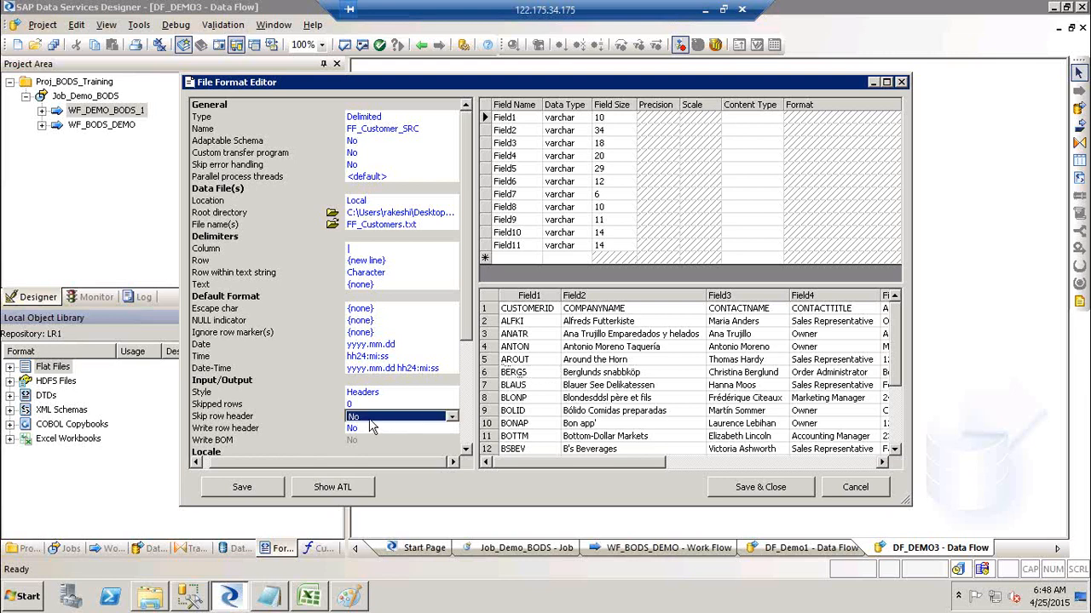
left_click(382, 418)
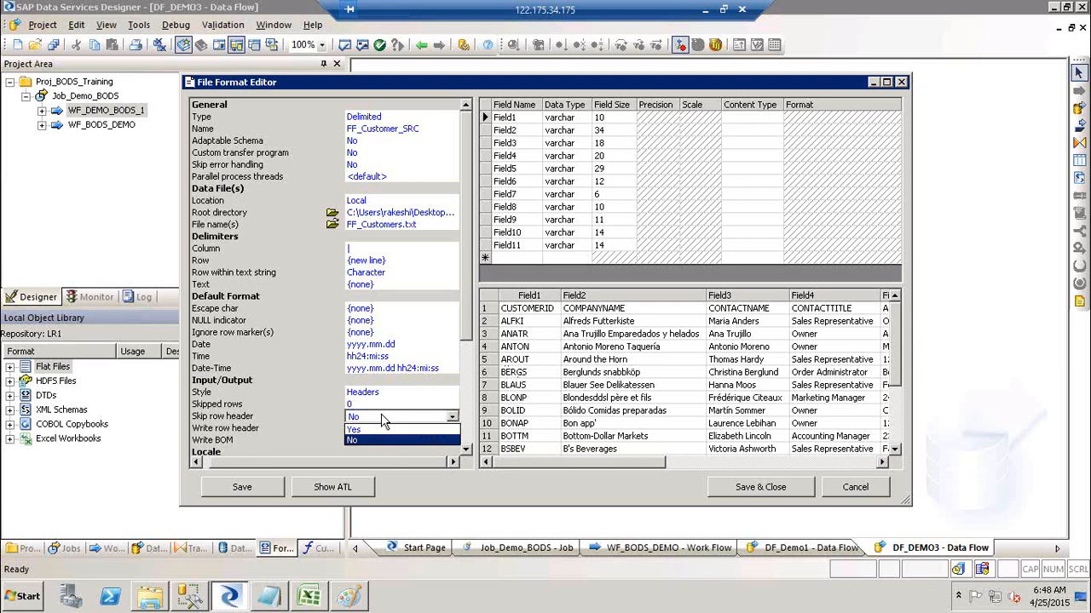
left_click(382, 430)
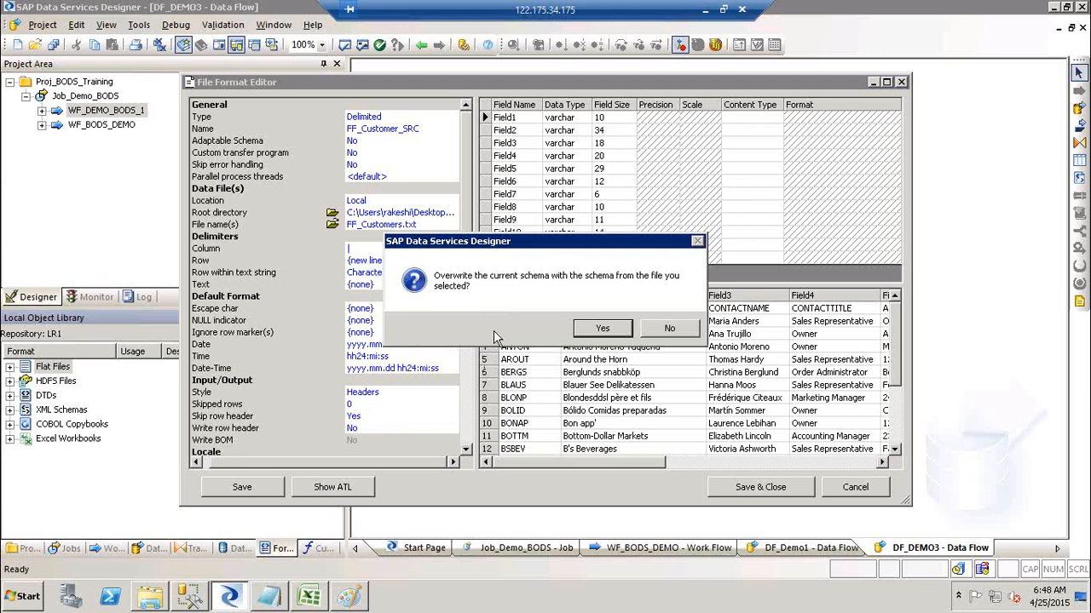
left_click(603, 329)
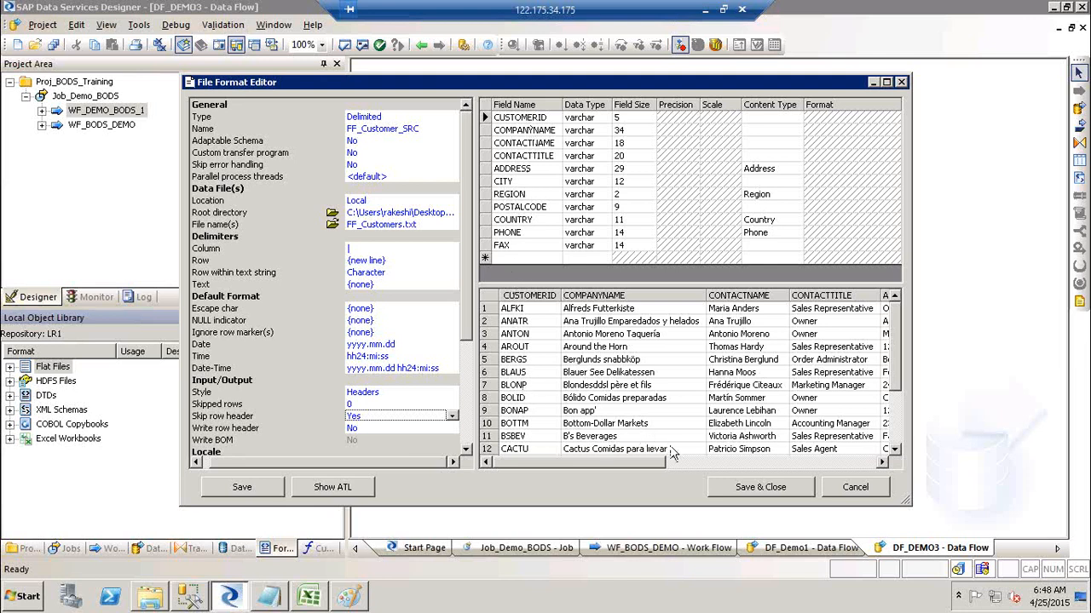
Review the data preview, then save the FF_Customer_SRC format with Save & Close.
left_click(723, 458)
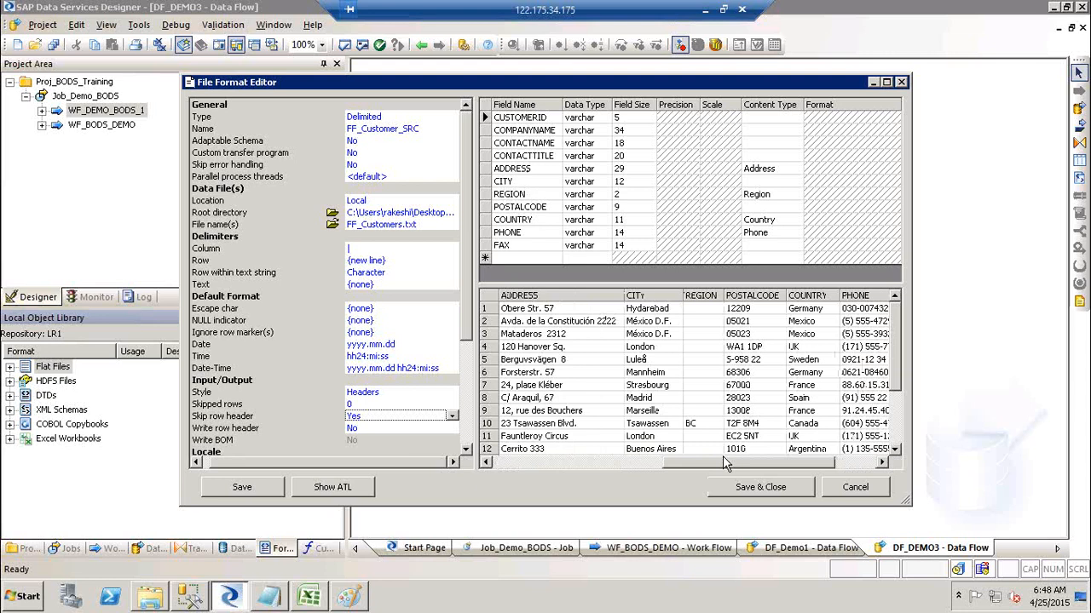
left_click(844, 463)
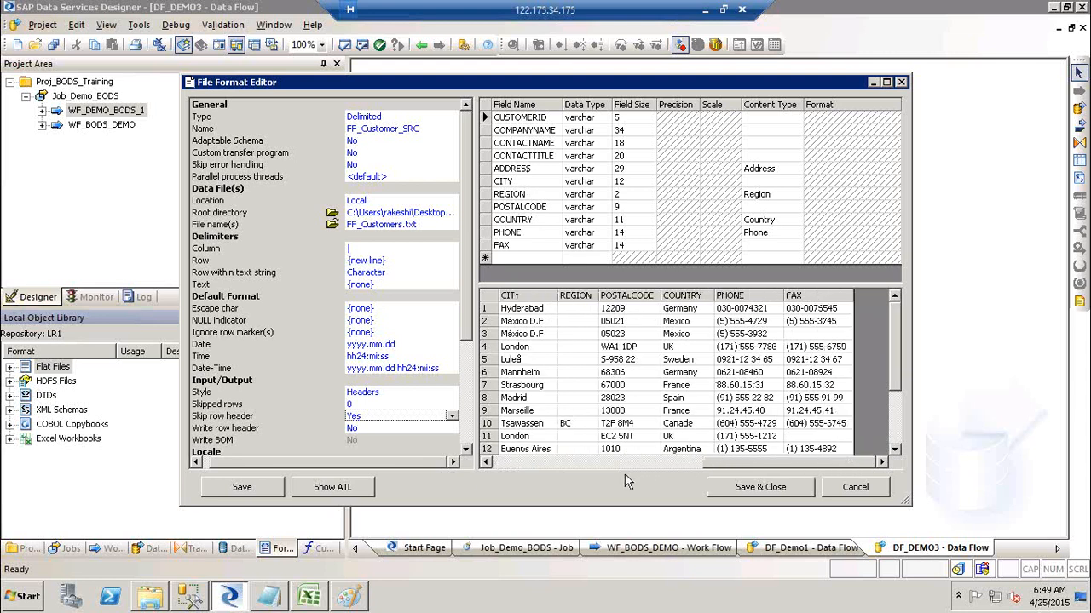
left_click(567, 464)
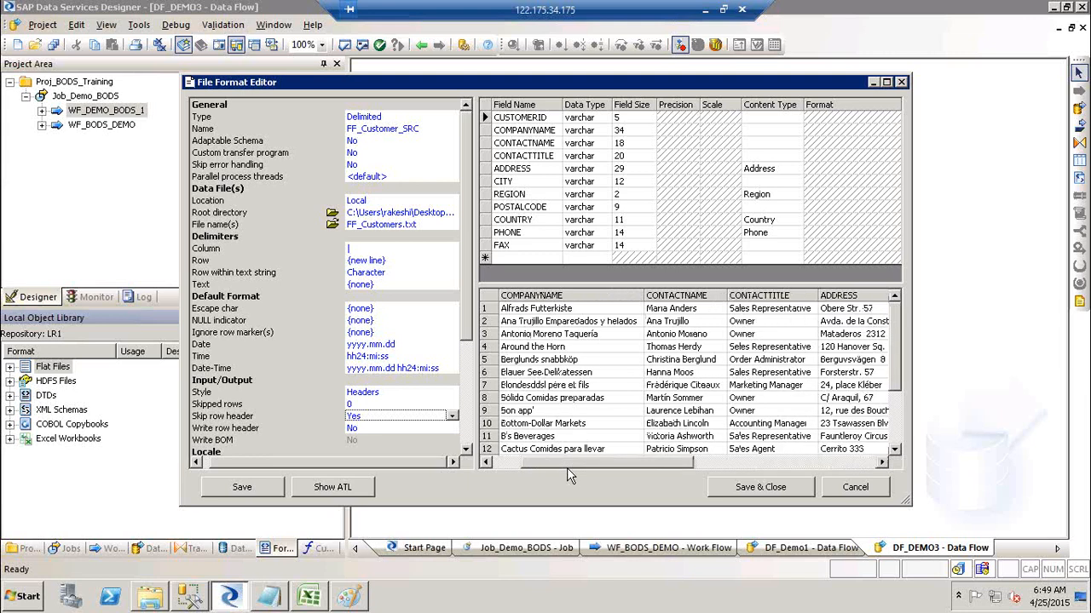
left_click(758, 488)
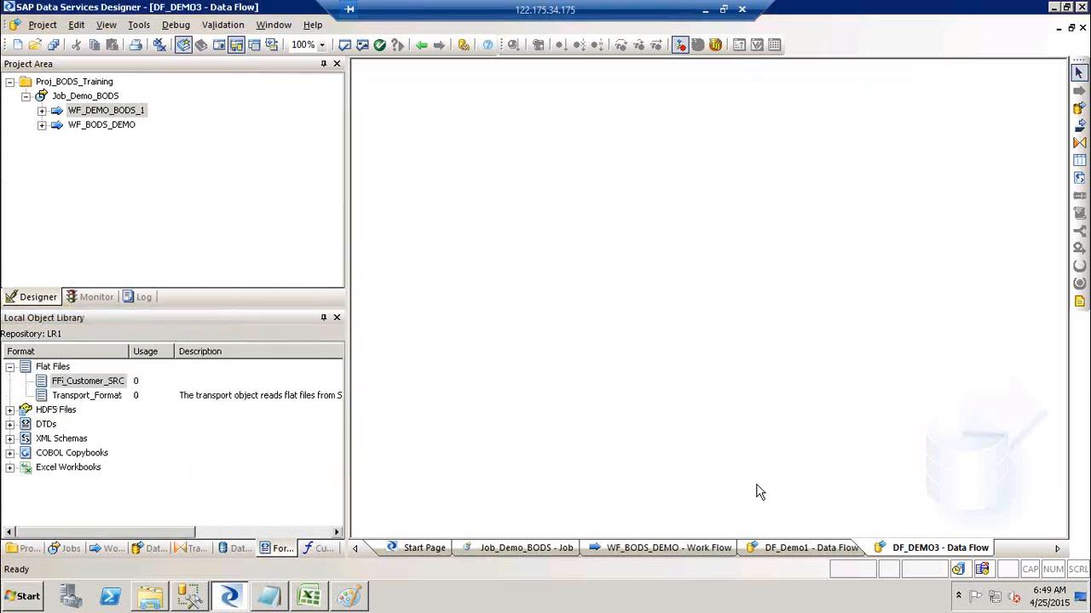
Reopen FF_Customer_SRC for editing from the Flat Files library, keeping CUSTOMERID's data type as varchar.
left_click(83, 383)
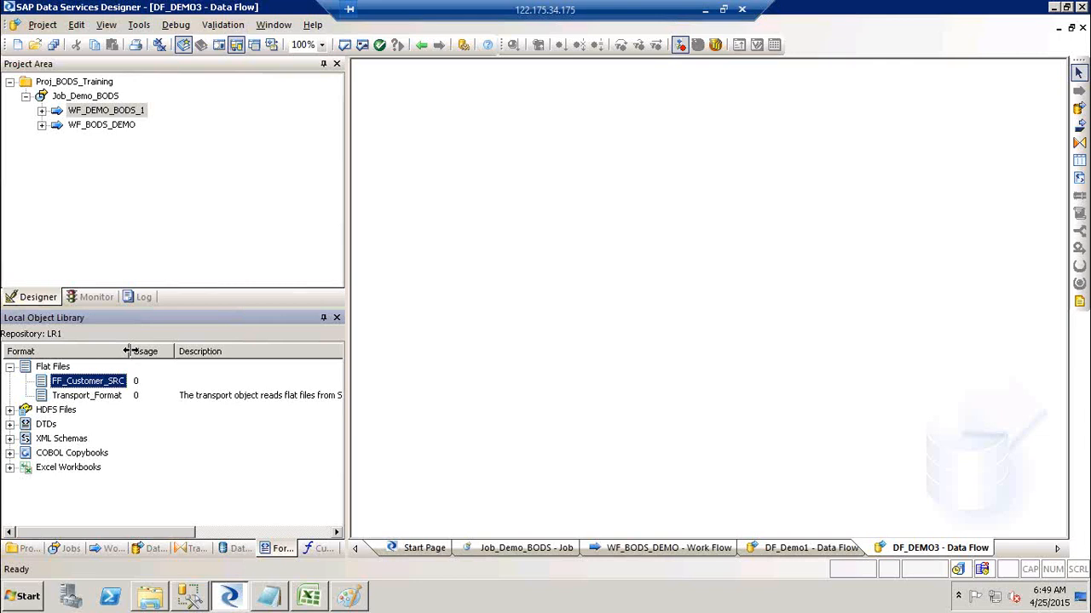
right_click(88, 388)
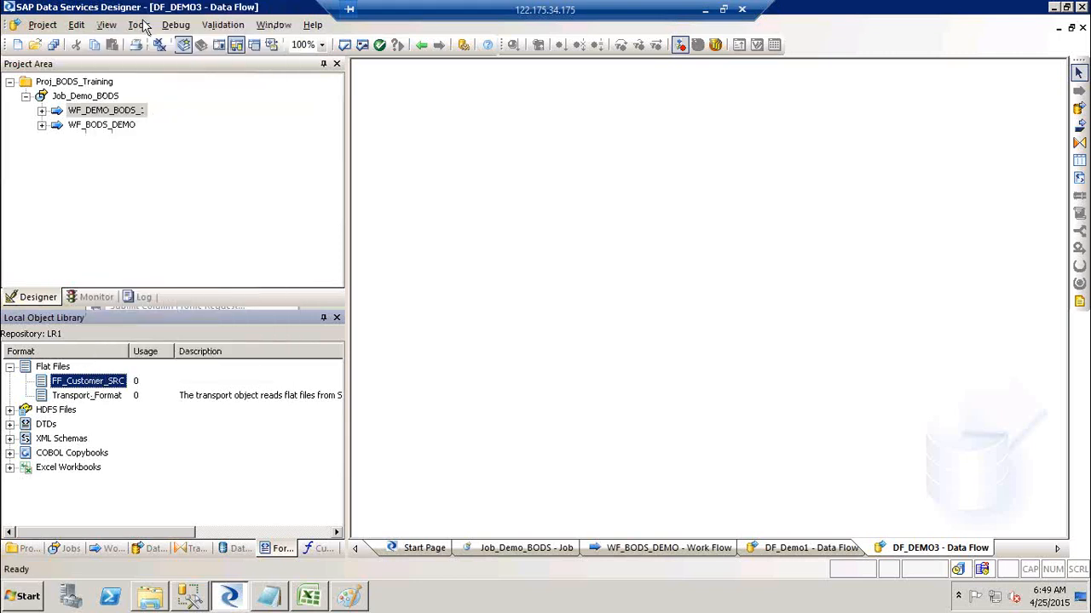
left_click(121, 16)
left_click(596, 119)
left_click(597, 119)
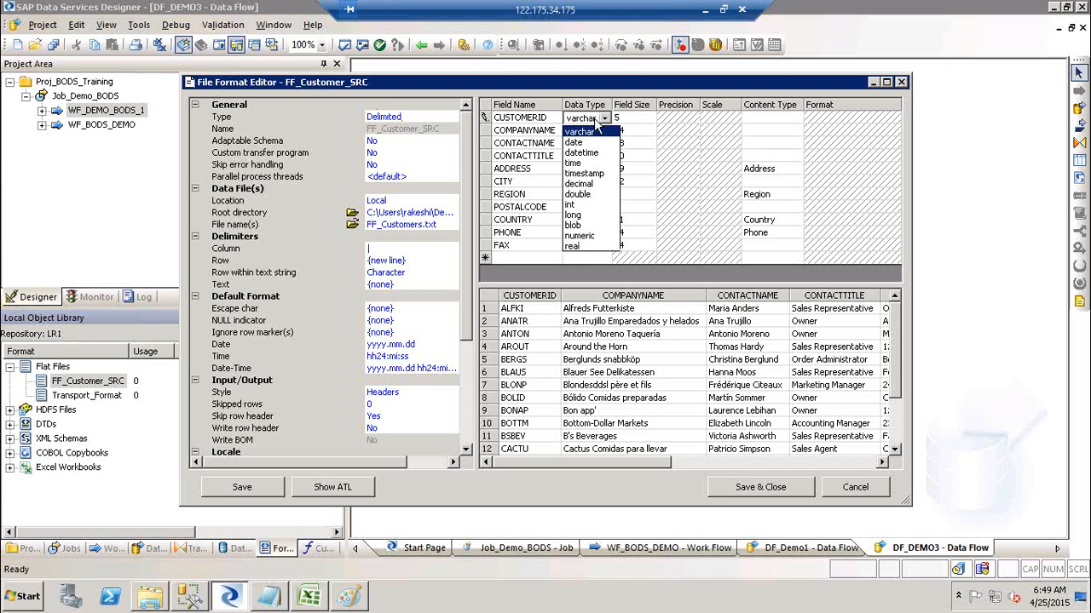
left_click(594, 134)
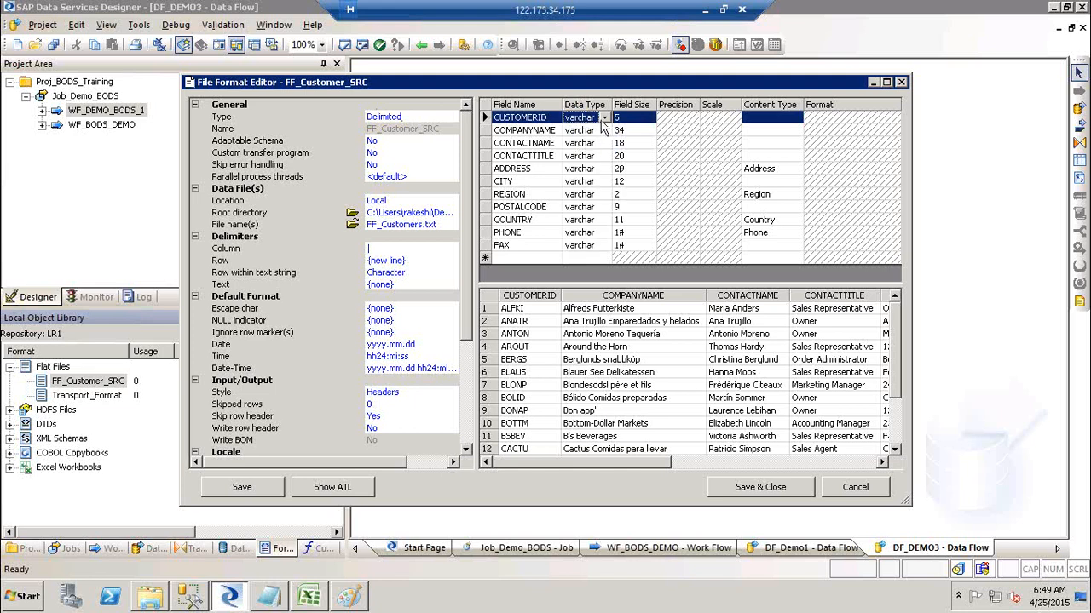
Rename the CUSTOMERID field to CustID and set its field size to 10.
left_click(551, 117)
left_click(552, 116)
left_click(481, 115)
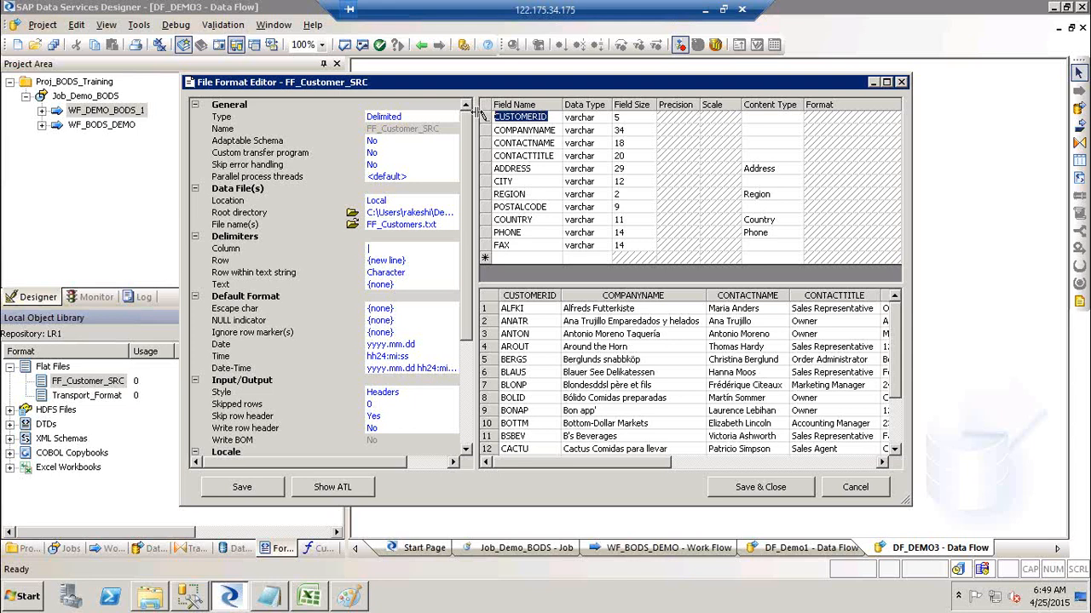
type("CustID")
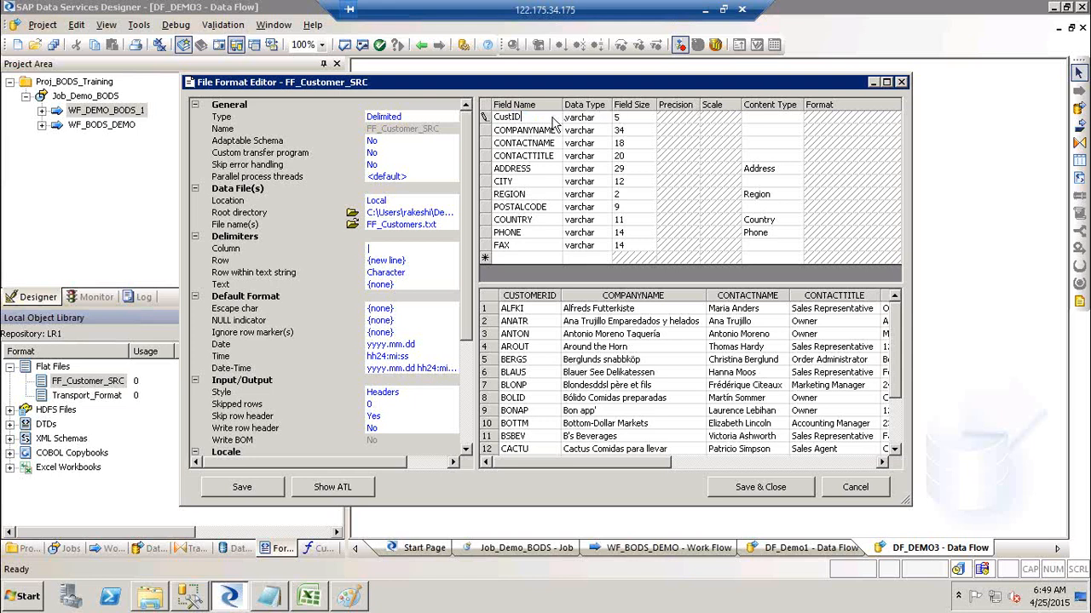
left_click(627, 118)
key("BackSpace")
type("10")
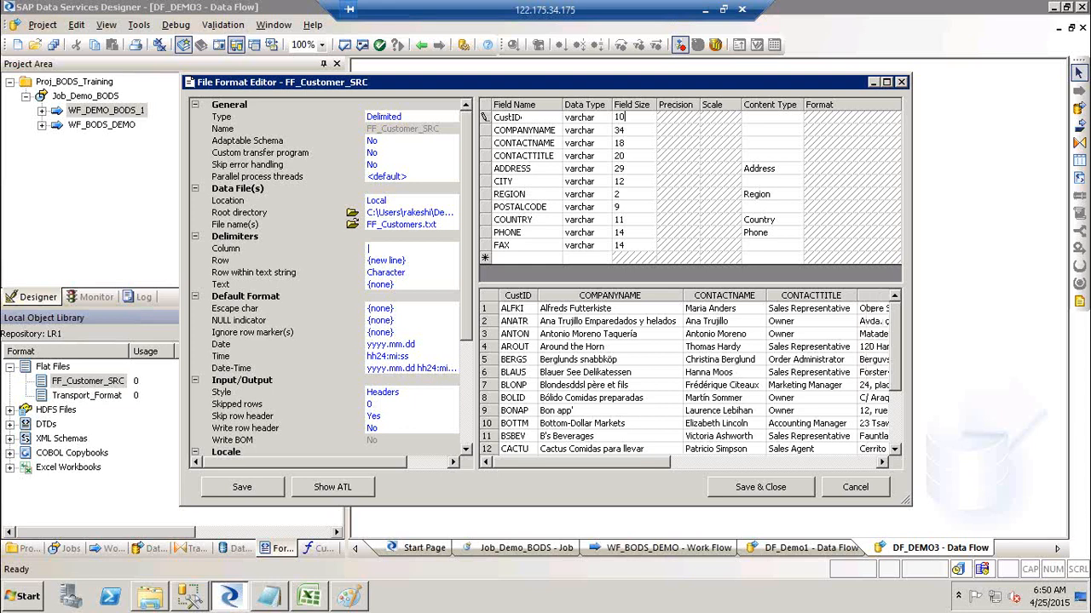
left_click(765, 119)
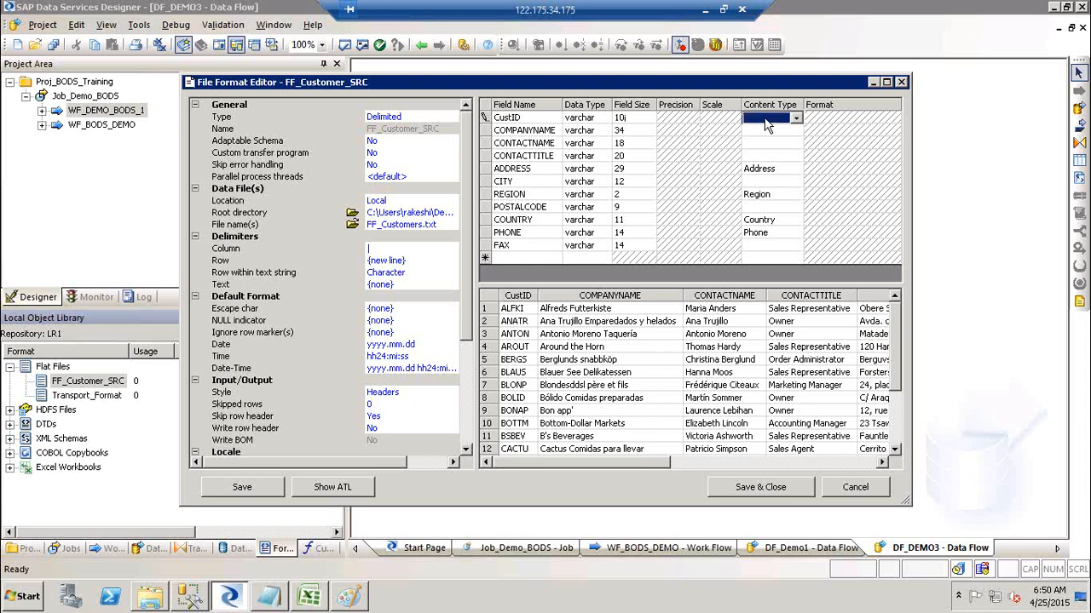
left_click(765, 121)
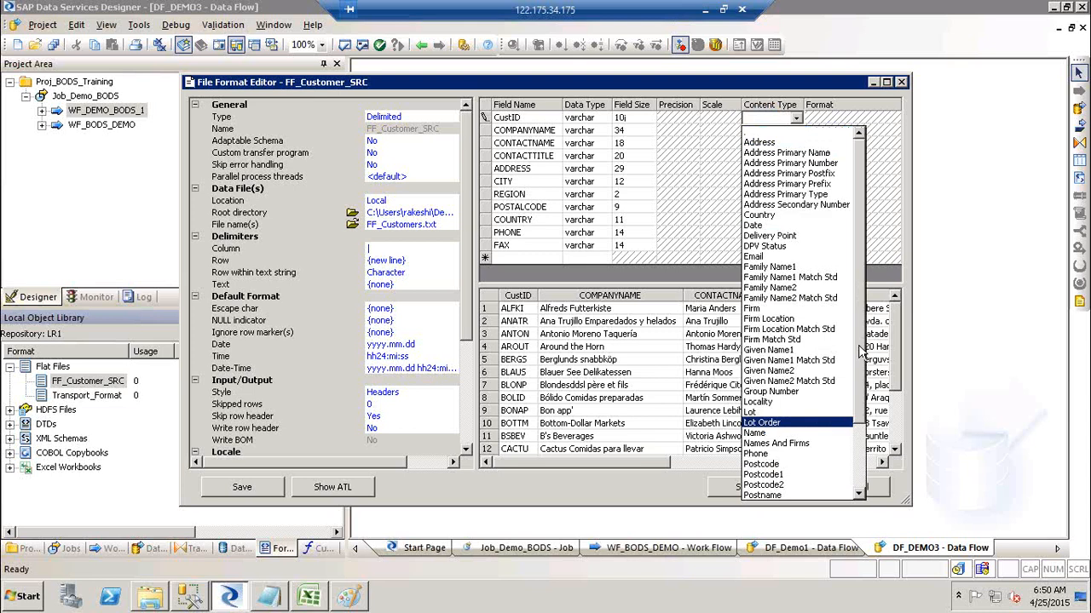
Set ADDRESS's content type to Address and POSTALCODE's to Postcode, then Save & Close.
left_click_drag(862, 378, 865, 430)
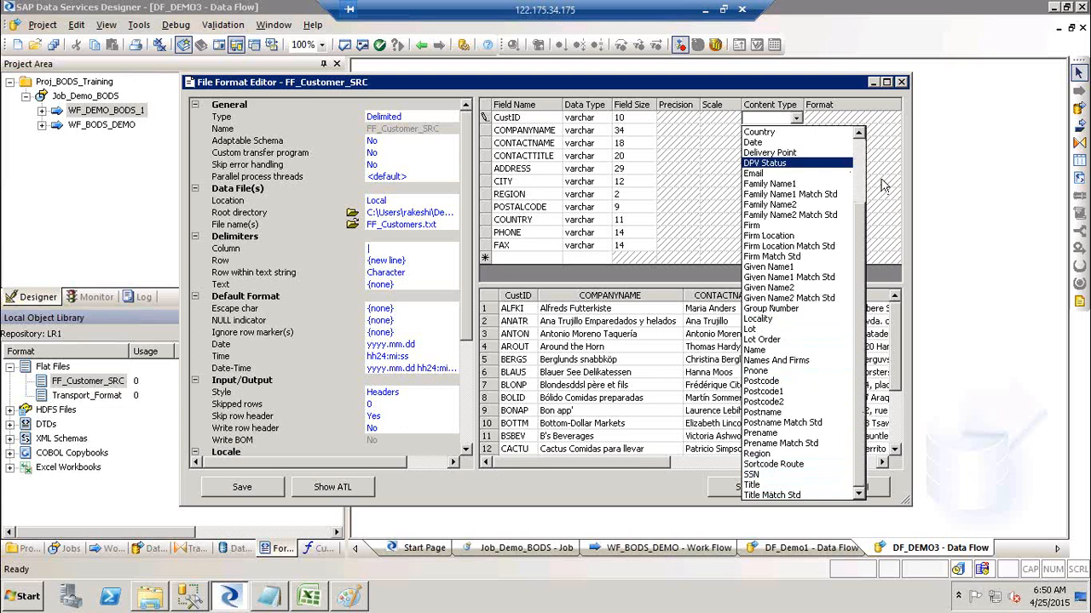
left_click(954, 171)
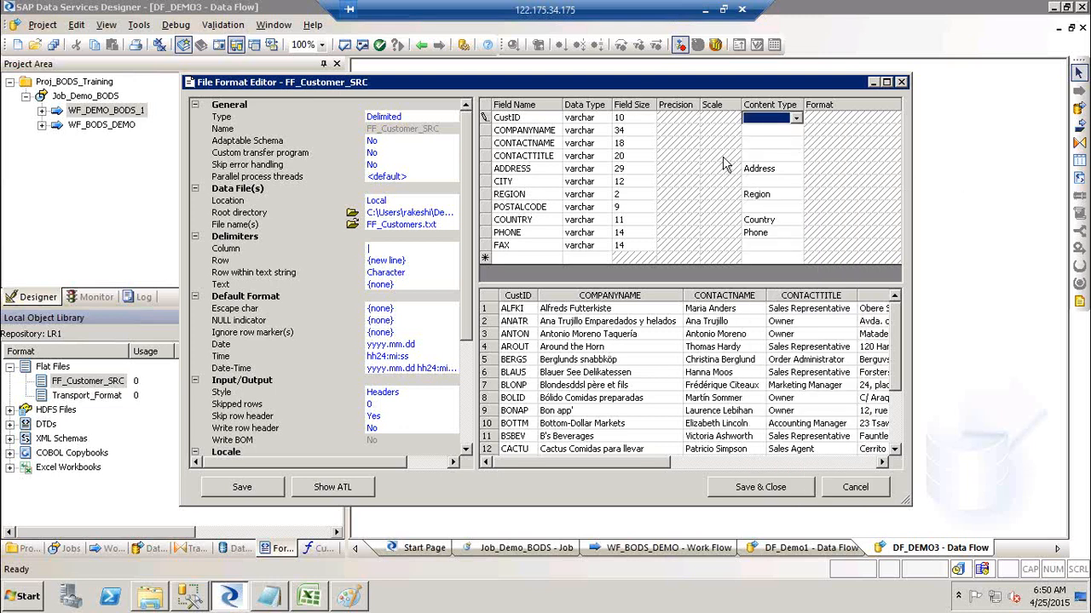
left_click(777, 170)
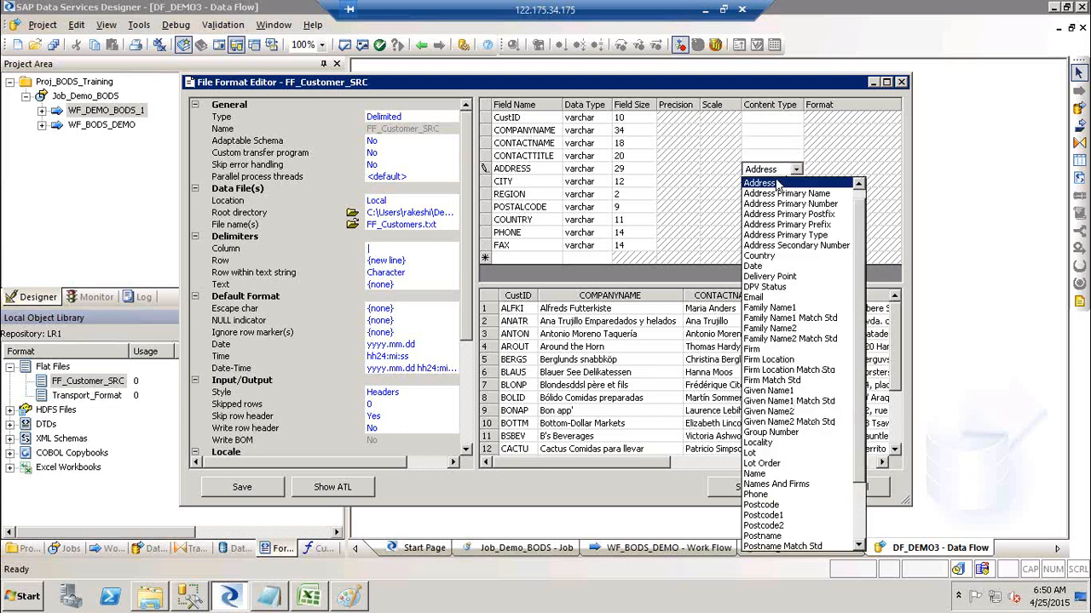
left_click(776, 185)
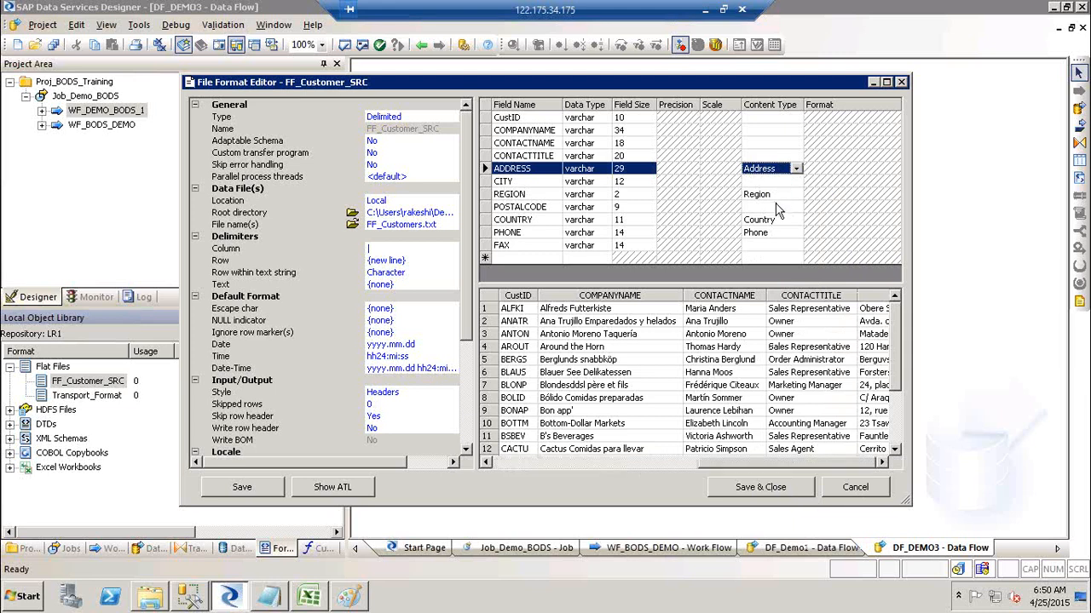
left_click(777, 209)
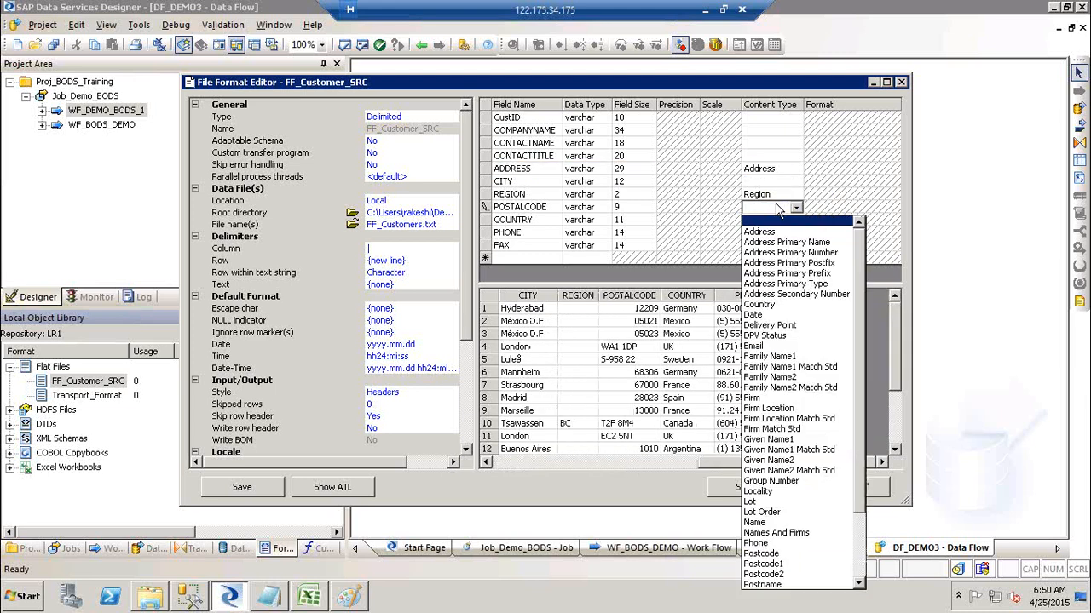
left_click(782, 554)
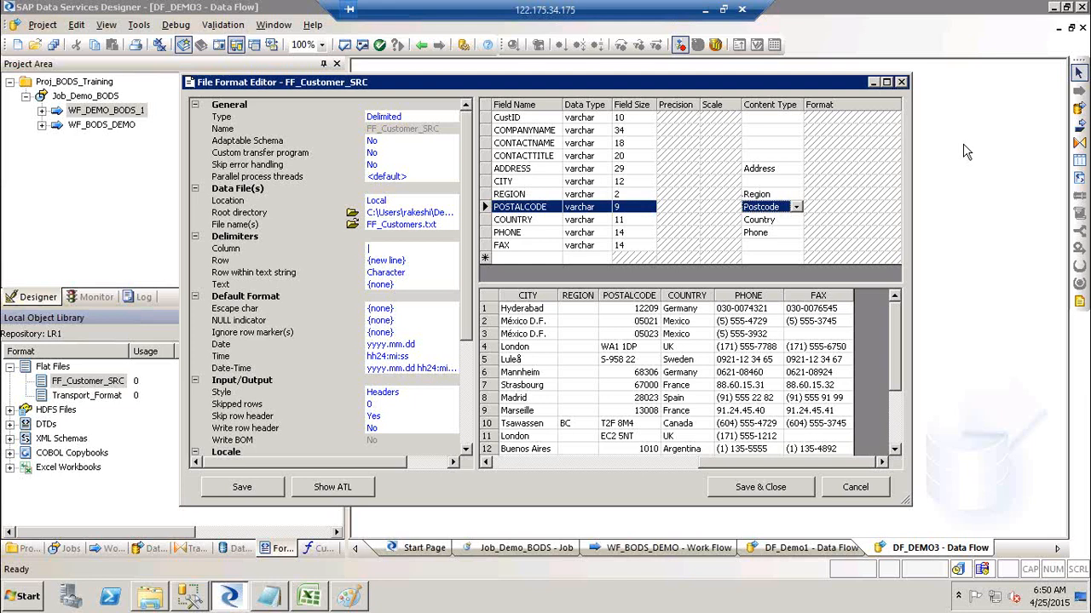
left_click(782, 489)
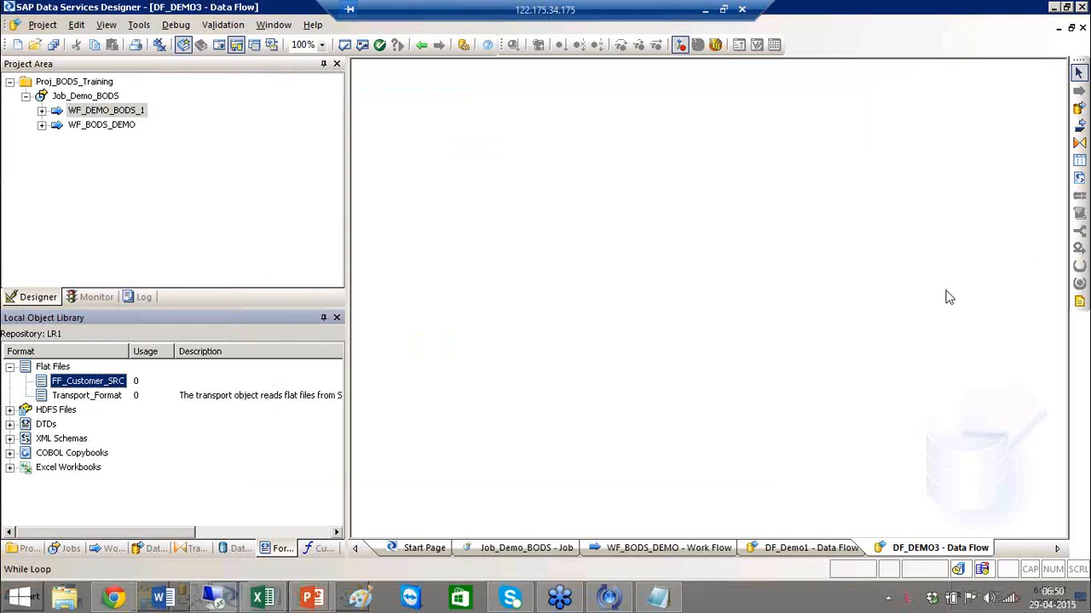
Reopen FF_Customer_SRC's format definition from the Local Object Library and inspect the sample customer rows.
left_click(473, 372)
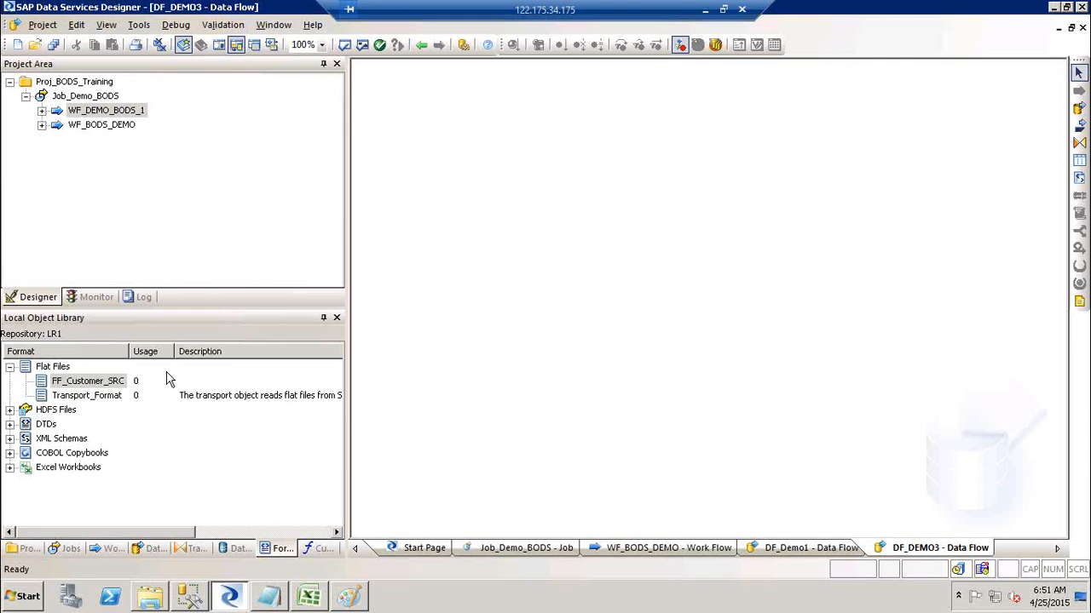
right_click(92, 385)
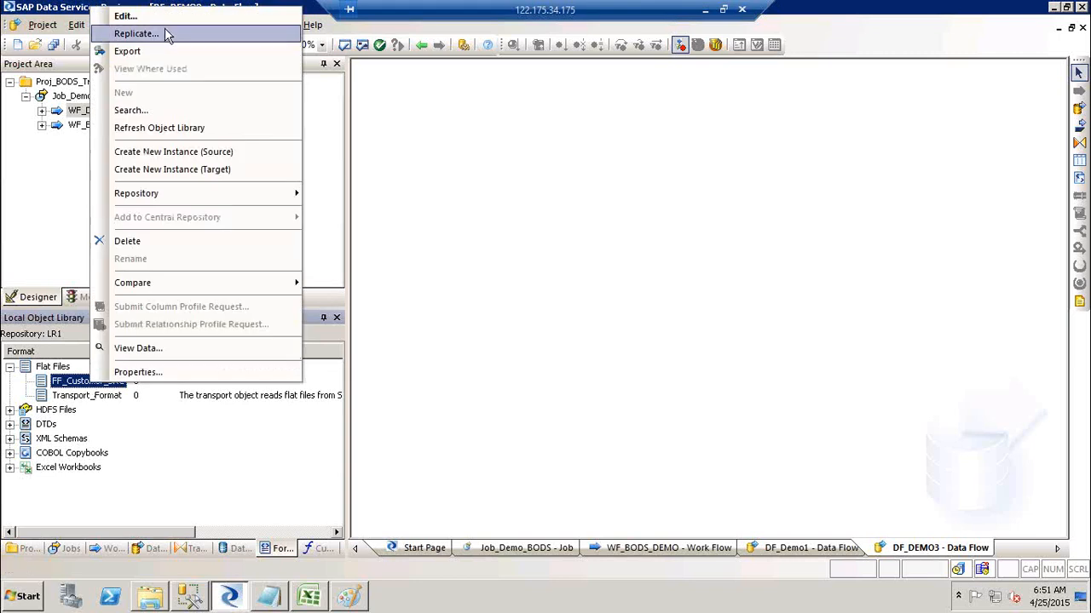
left_click(153, 28)
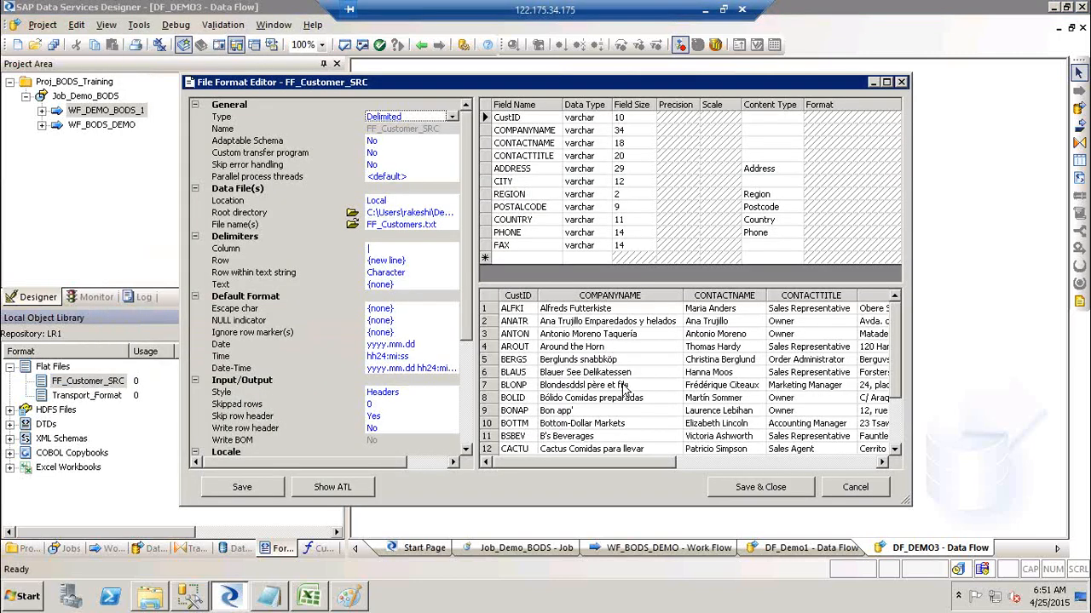
left_click(587, 413)
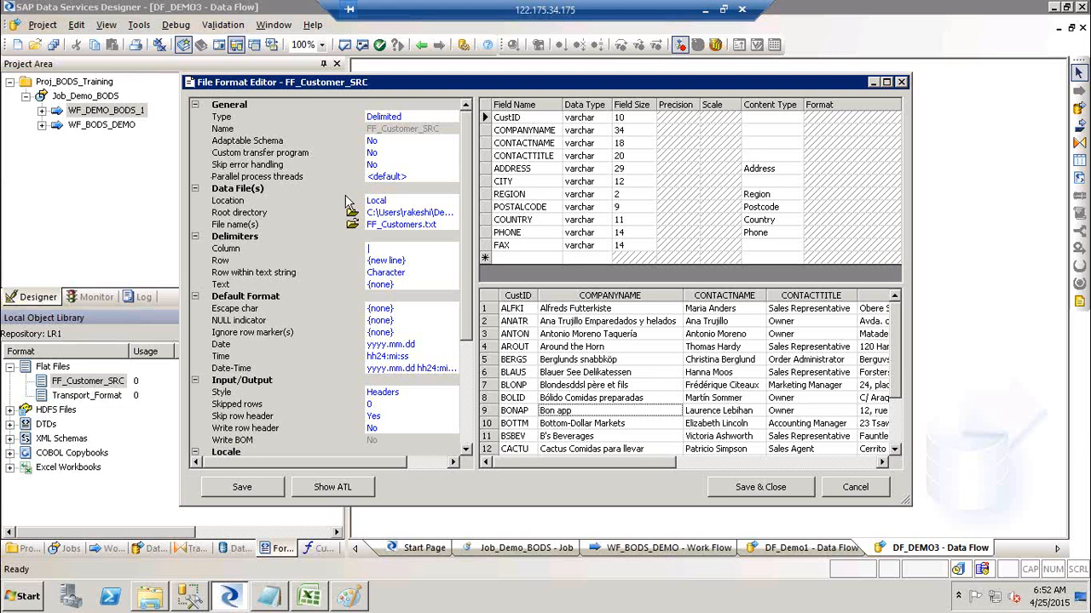
Open the Root directory folder chooser, which lists the desktop SourceFF folder.
left_click(357, 218)
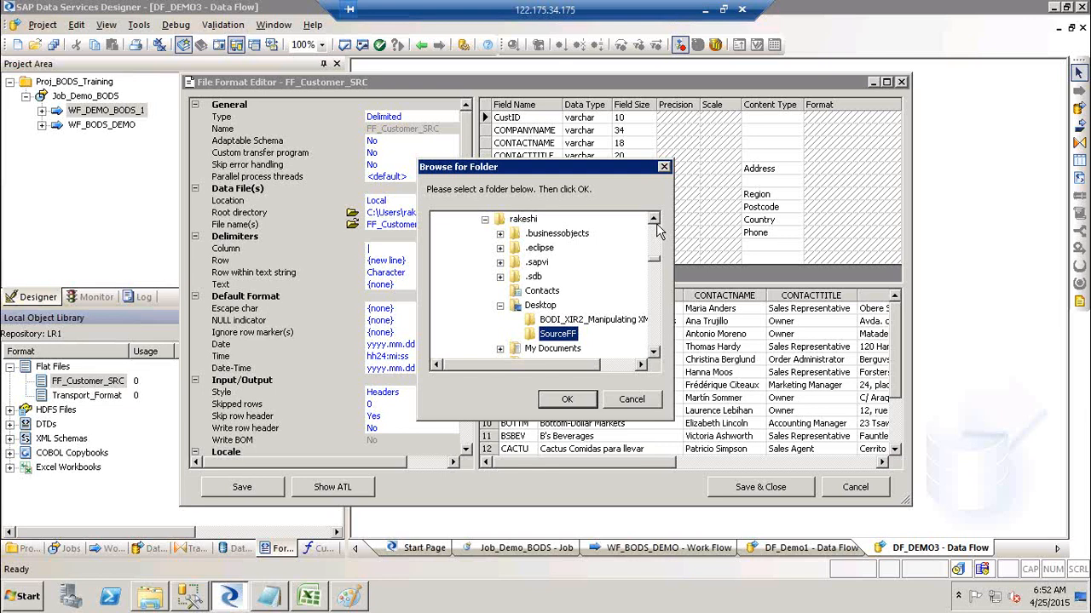
Cancel the folder chooser and the File Format Editor, leaving the root directory unchanged.
double_click(514, 308)
left_click(652, 396)
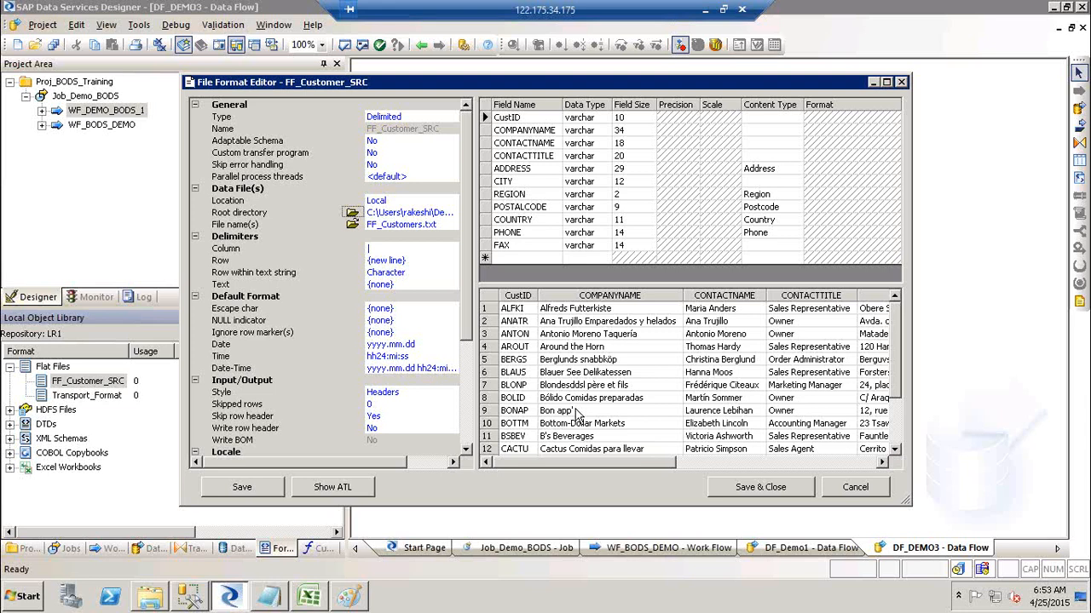
left_click(853, 489)
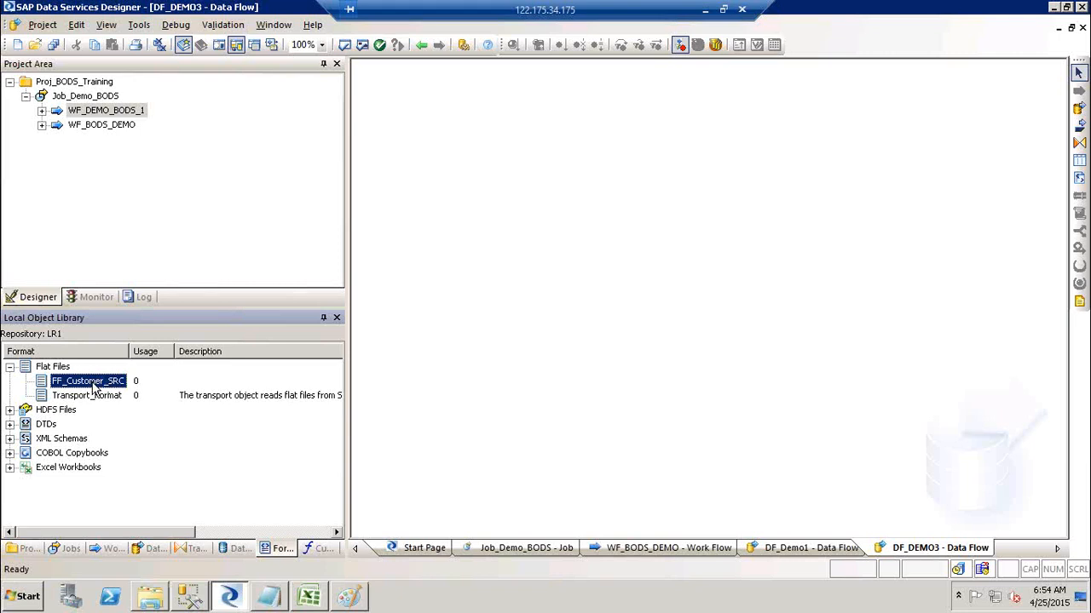
Open the context menu for FF_Customer_SRC under Flat Files in the Local Object Library.
right_click(92, 388)
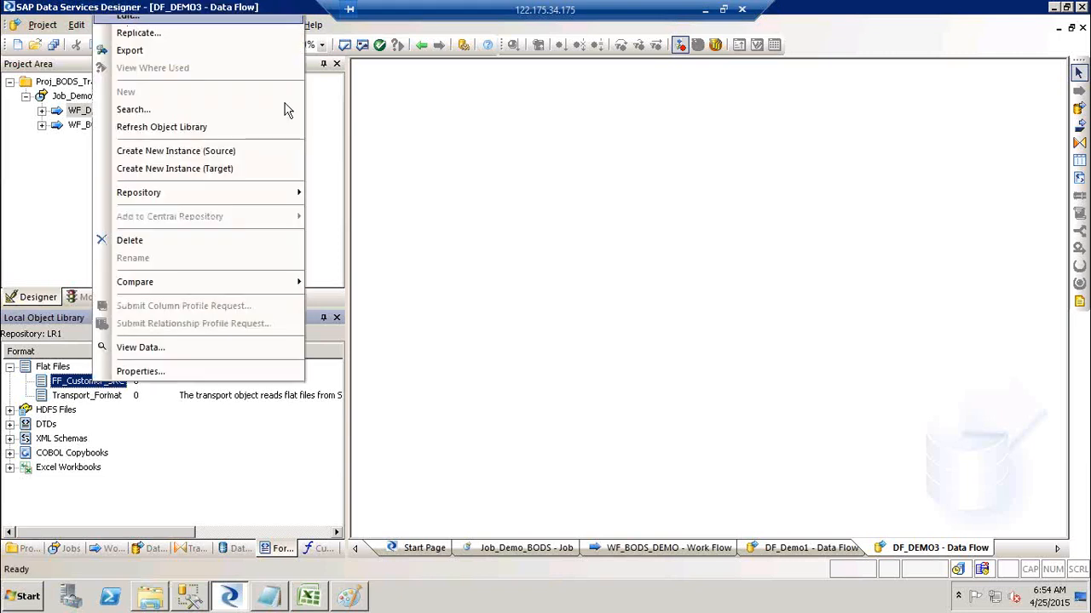
left_click(625, 320)
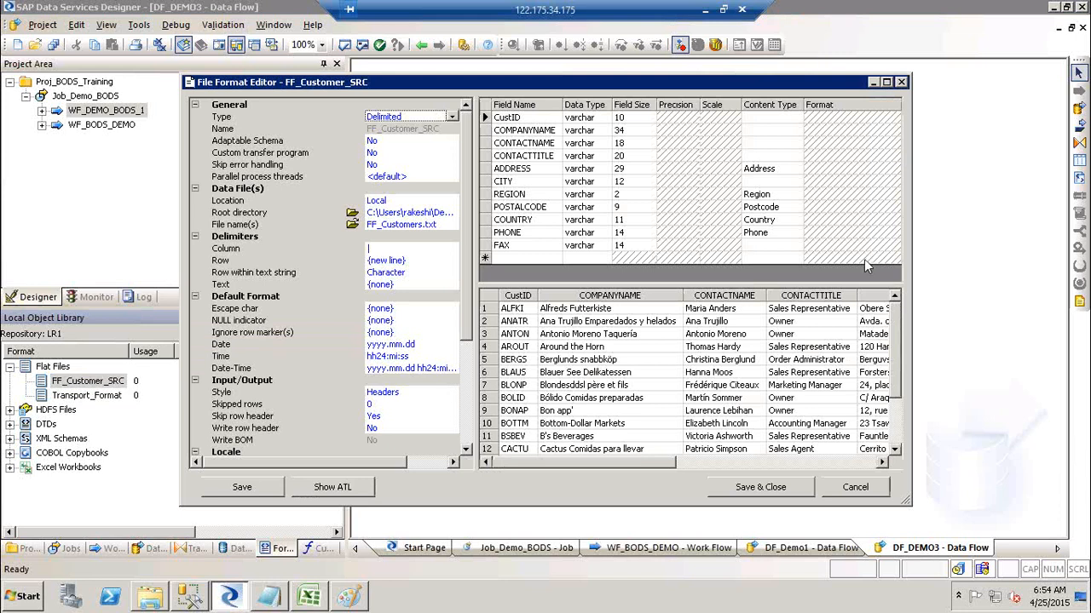
left_click(853, 489)
left_click(1075, 458)
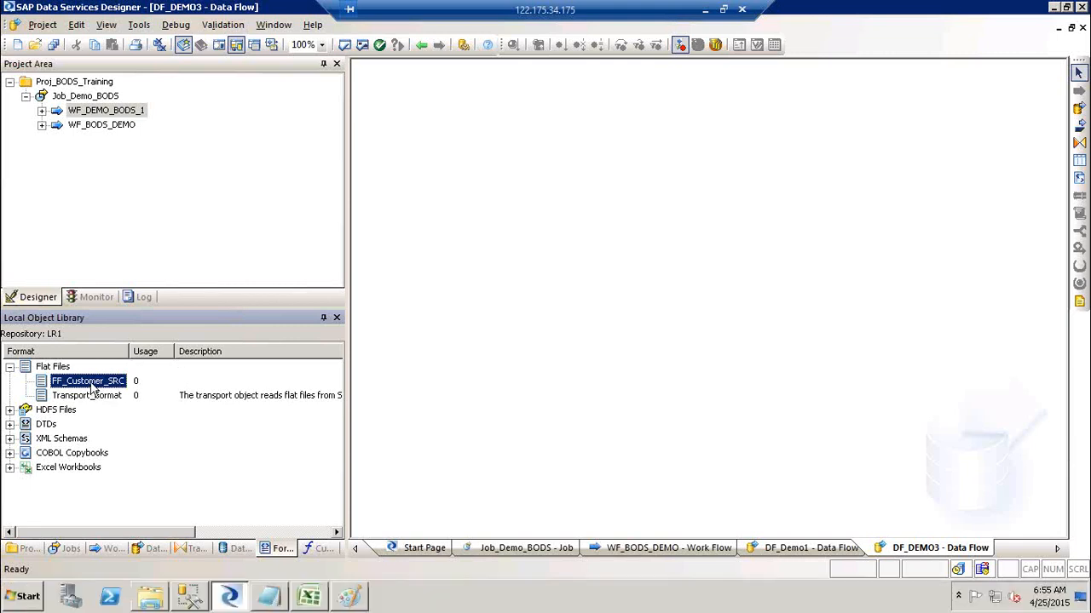
right_click(92, 385)
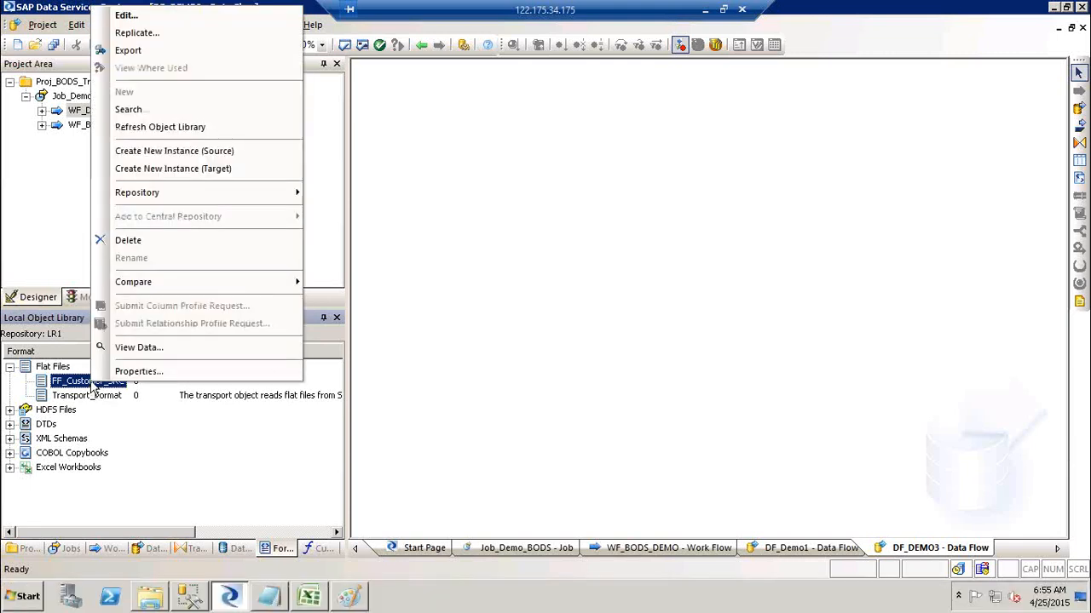
left_click(162, 349)
left_click_drag(341, 318, 248, 123)
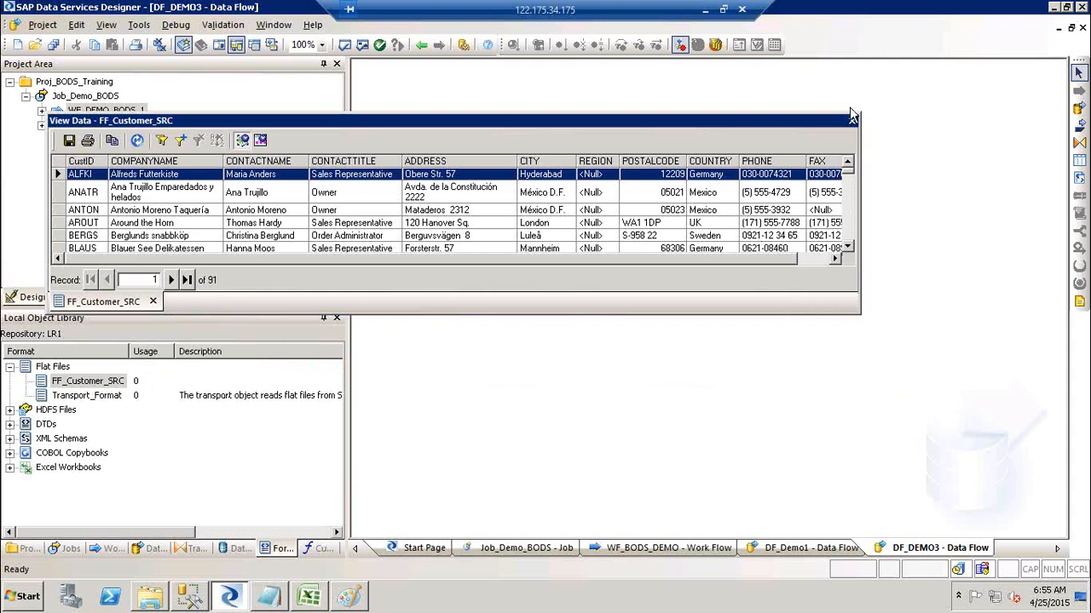
left_click(654, 248)
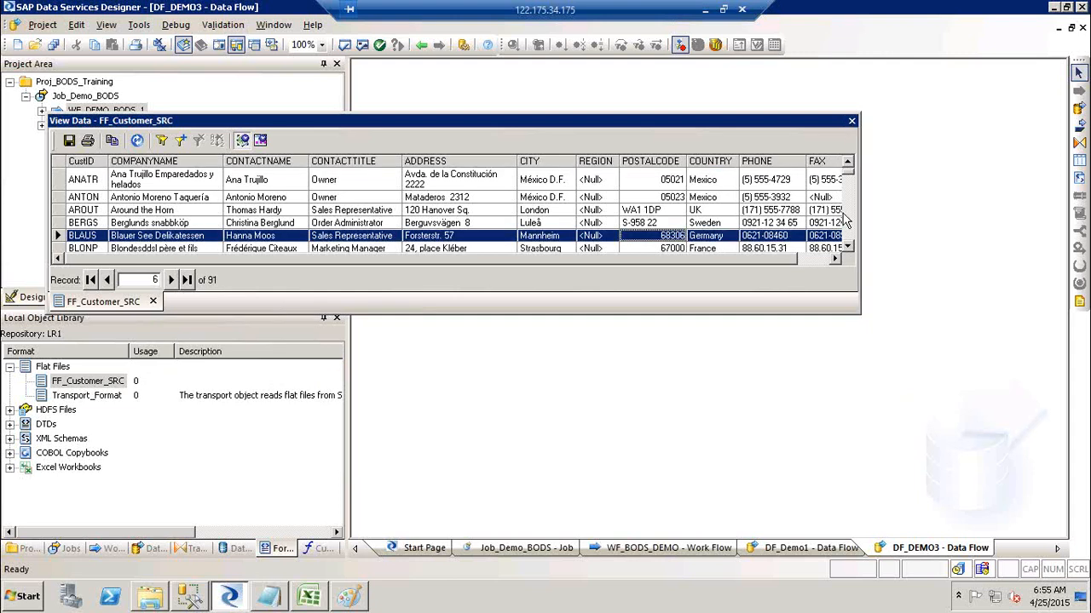
scroll(847, 230, "down", 4)
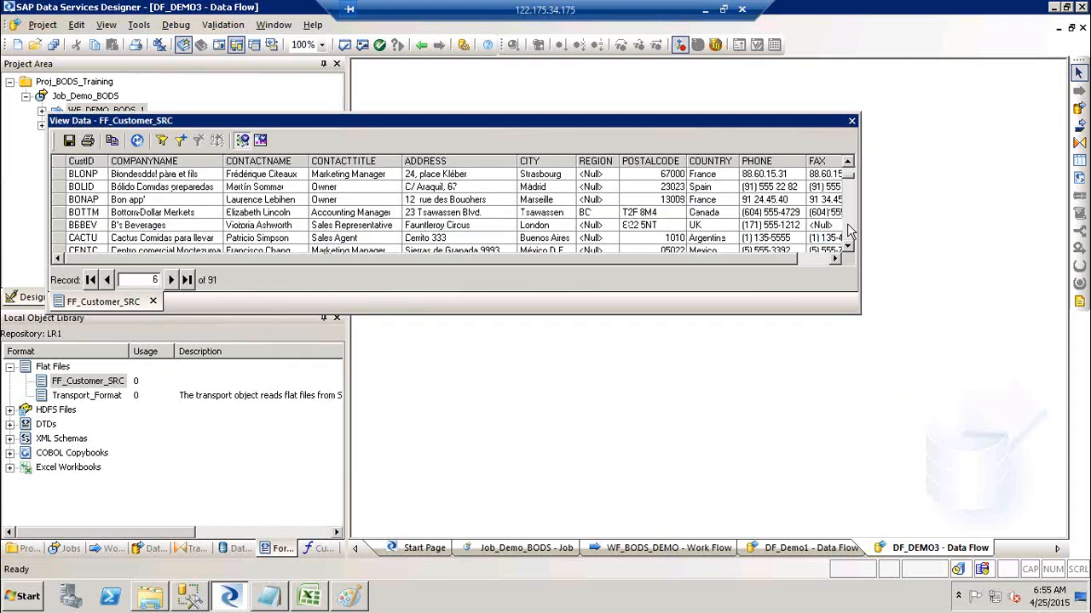
left_click(852, 121)
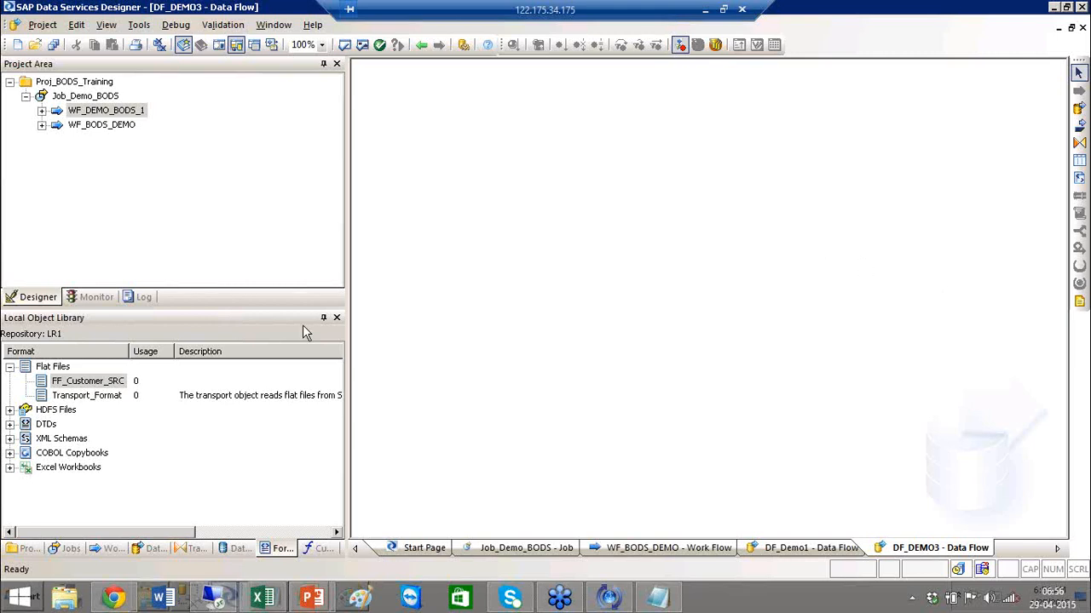
left_click(53, 368)
Create a new flat file format under Flat Files named FF_Cust_TRGT.
right_click(52, 367)
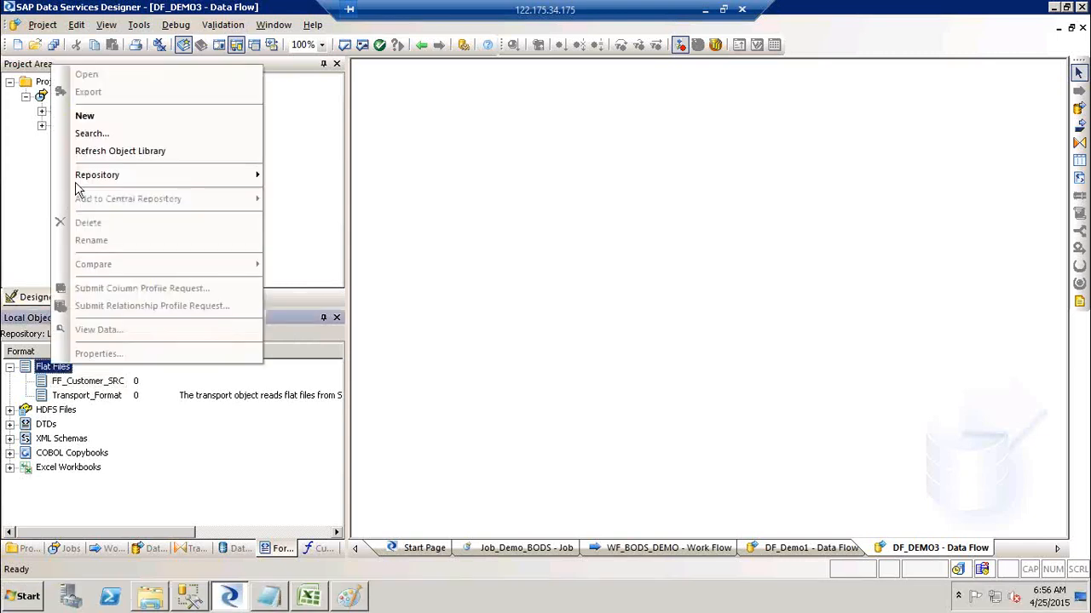
left_click(155, 120)
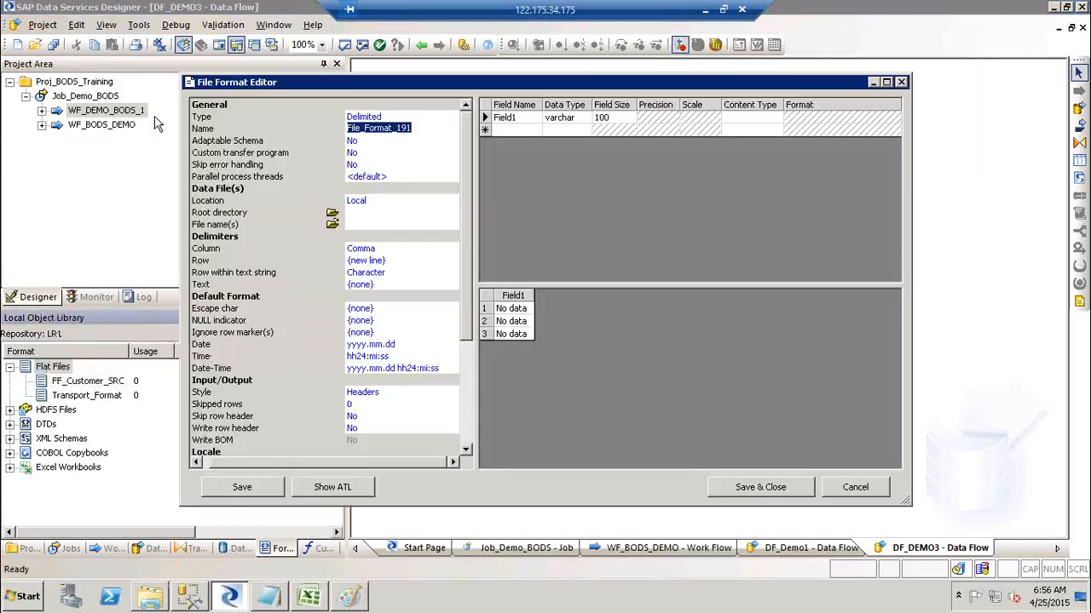
type("FF_C")
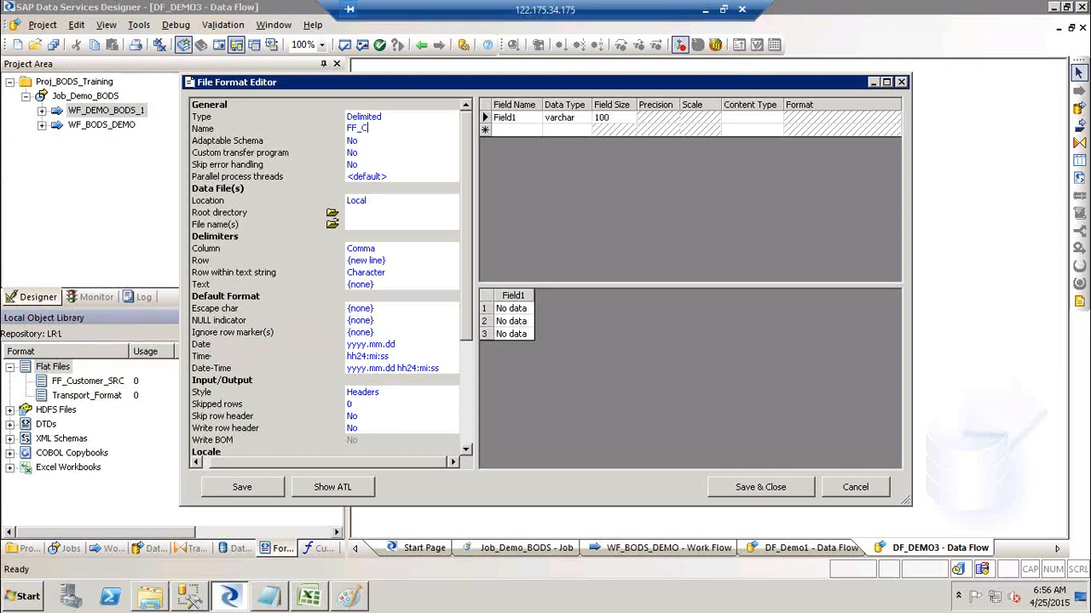
type("ust_TRGT")
Set the root directory to the SourceFF folder and the file name to FF_CUST_DEMO_TRGT.txt.
left_click(331, 213)
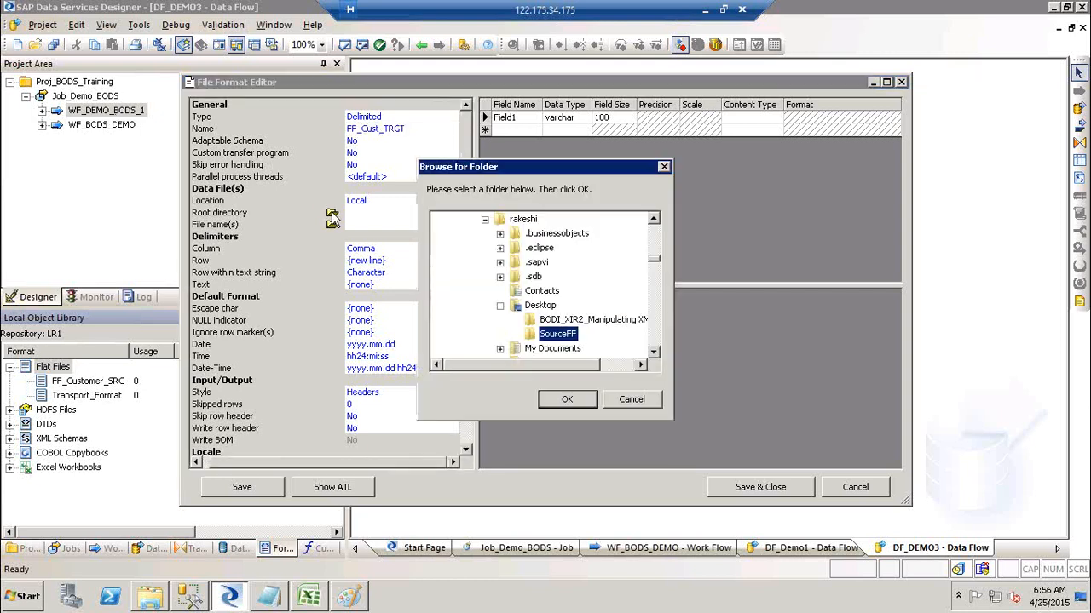
left_click(565, 400)
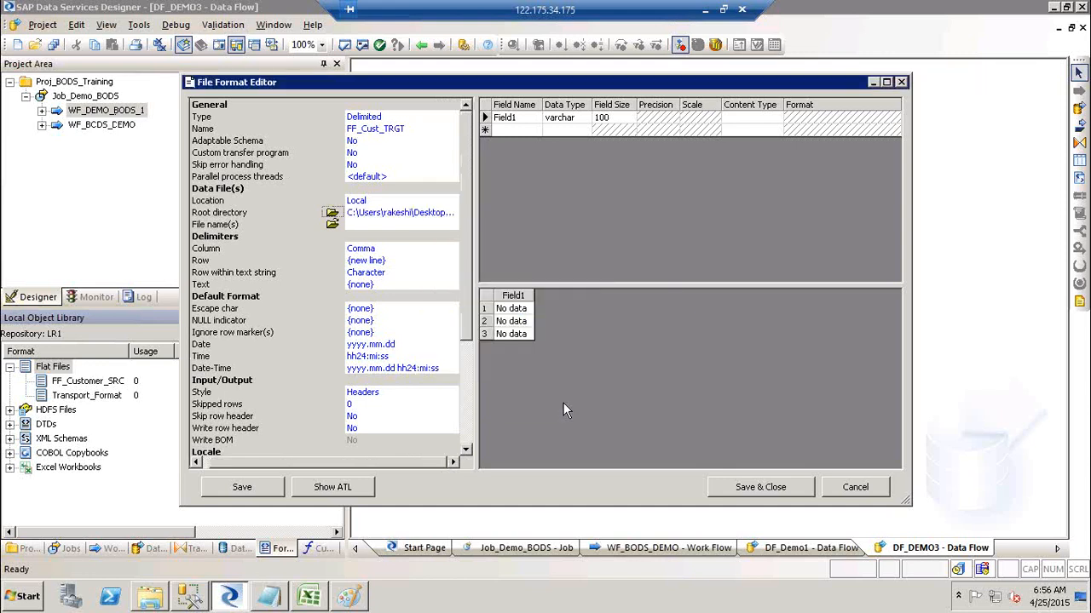
left_click(331, 224)
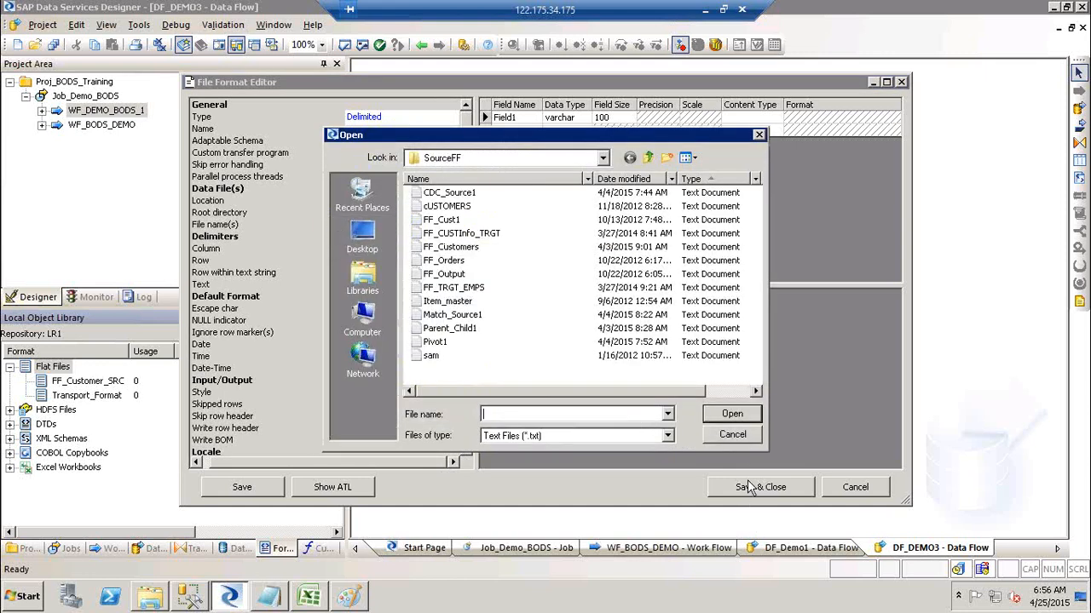
left_click(733, 434)
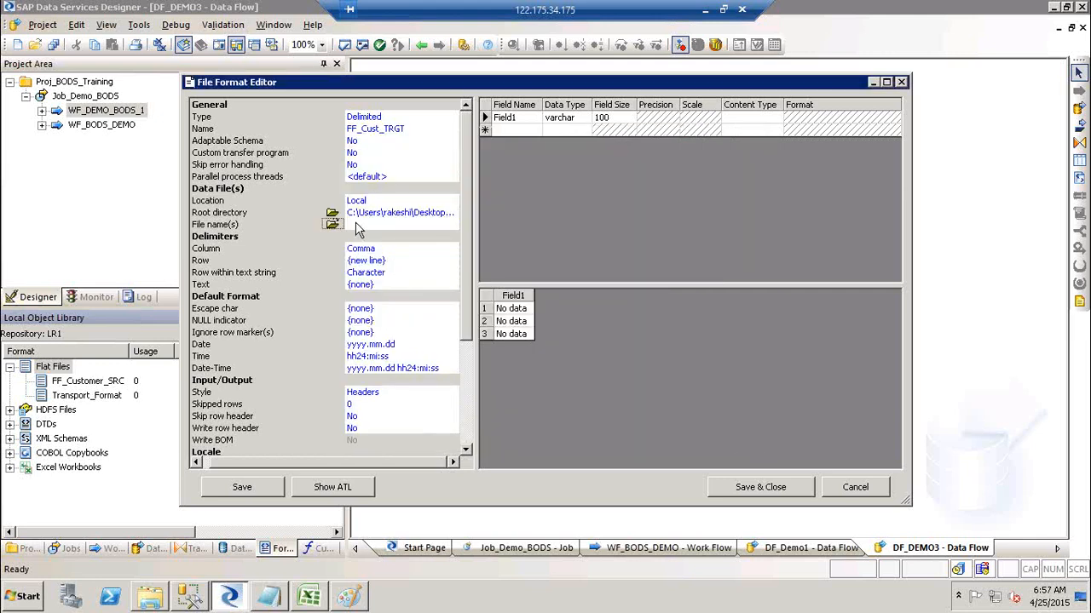
left_click(333, 226)
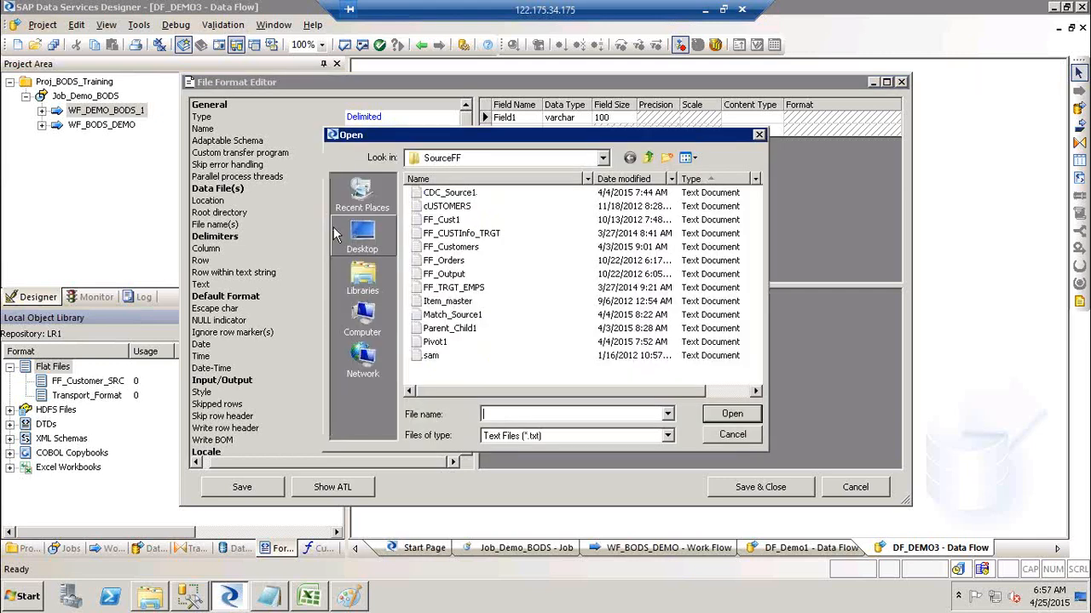
left_click(733, 434)
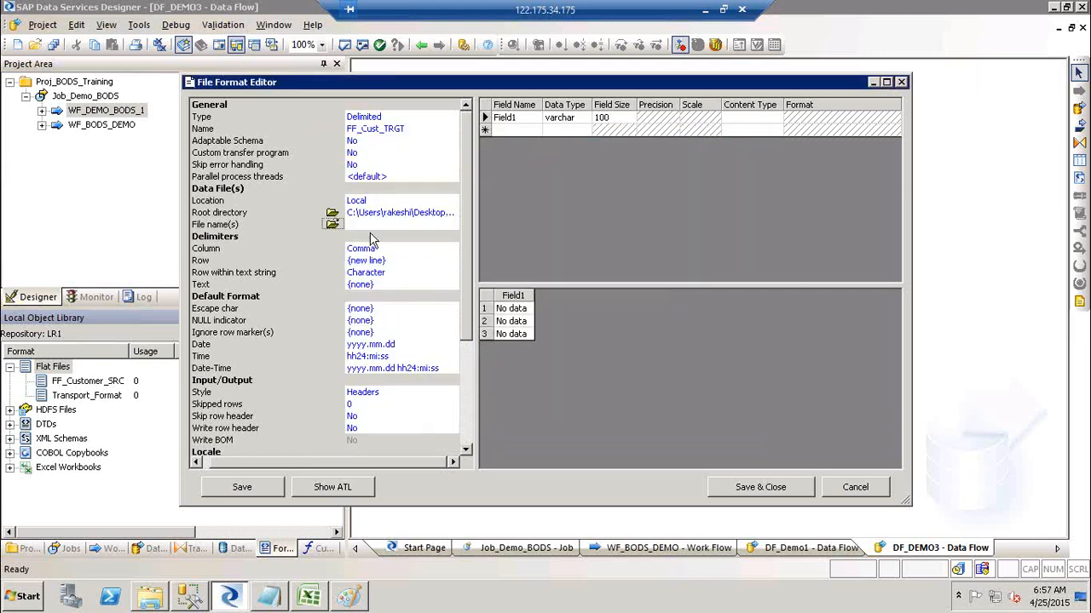
type("F")
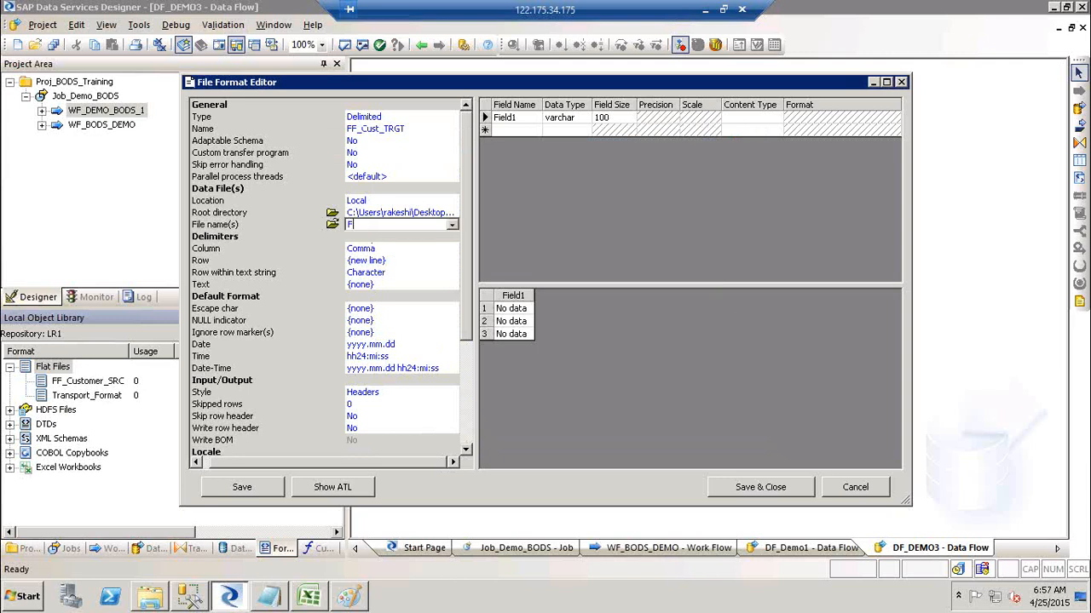
type("F_CUST_DEMO_TRGT.txt")
key("Return")
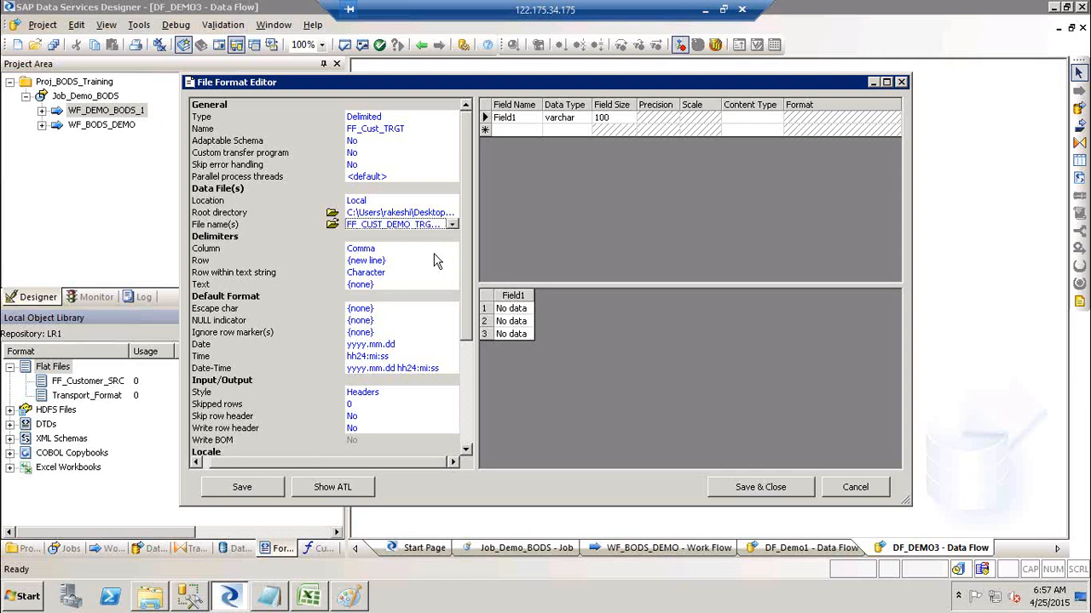
left_click(419, 250)
Set the column delimiter to Tab, keeping row {new line}, Character and text qualifier {none}.
left_click(454, 247)
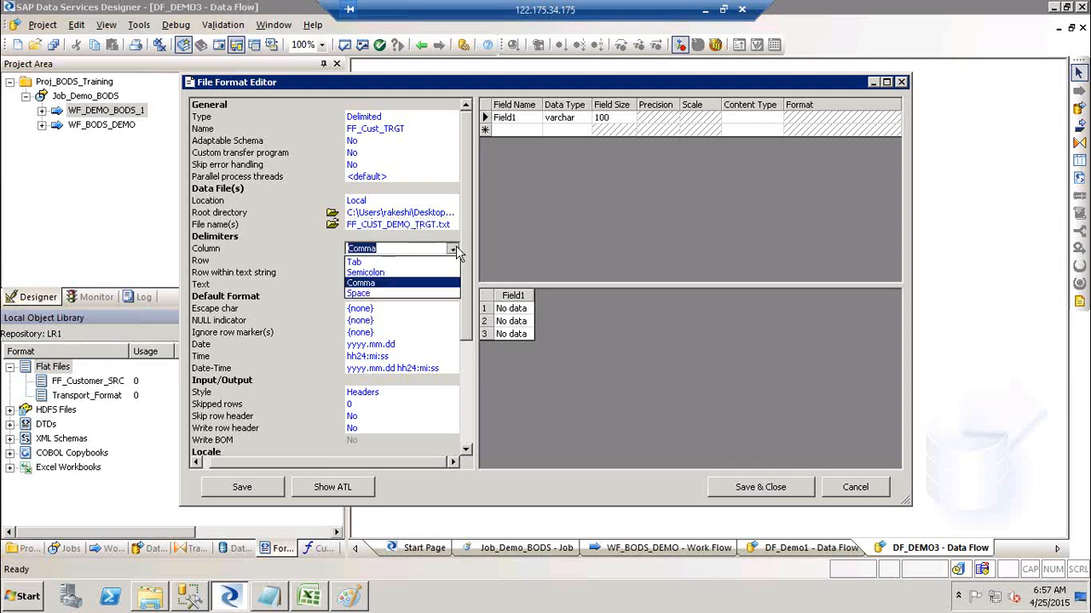
left_click(408, 265)
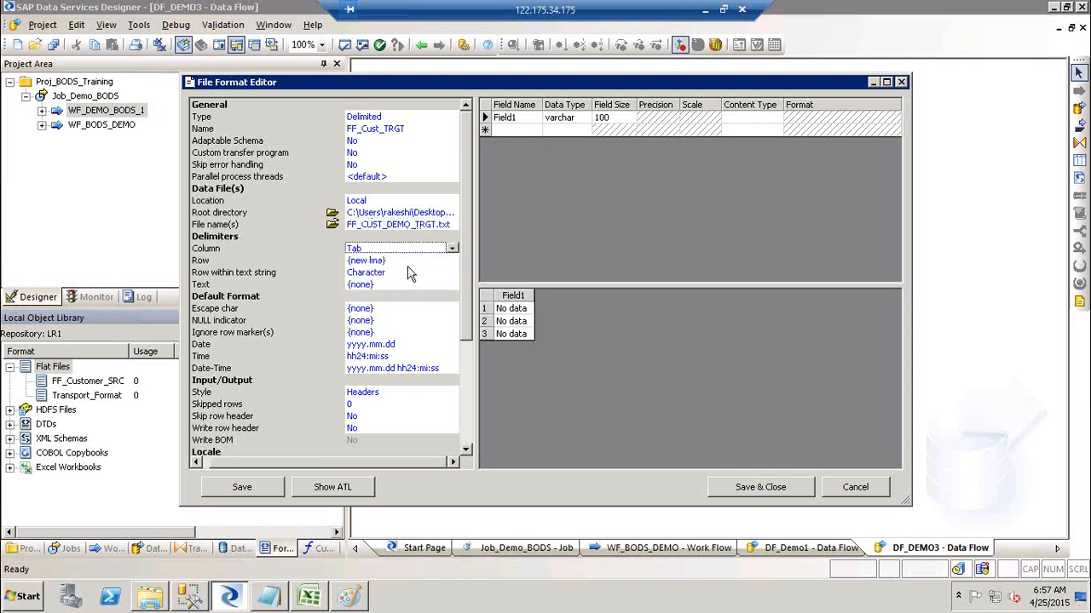
left_click(396, 260)
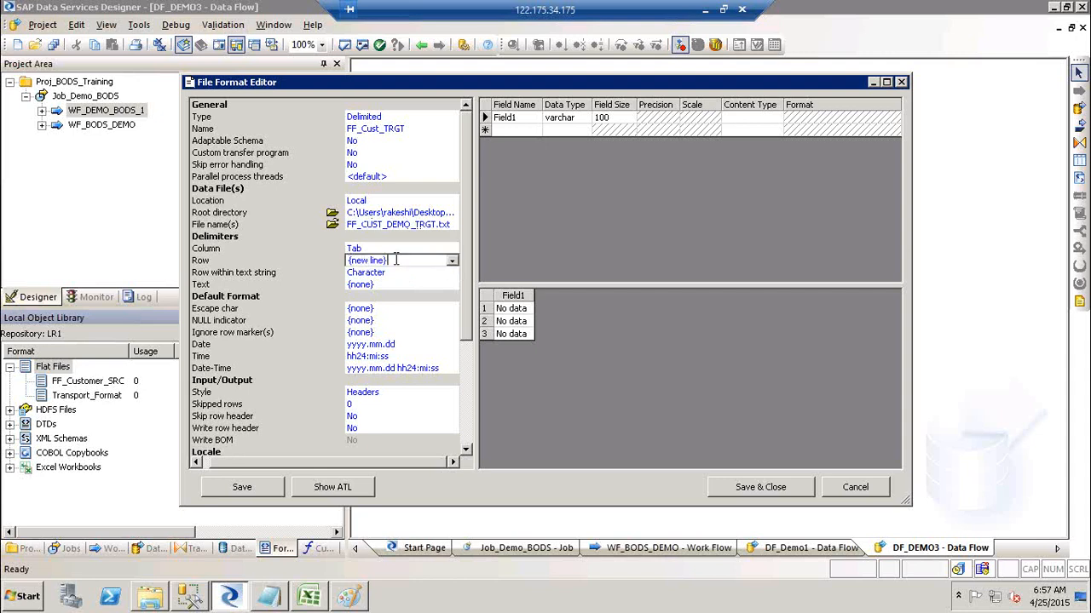
left_click(453, 260)
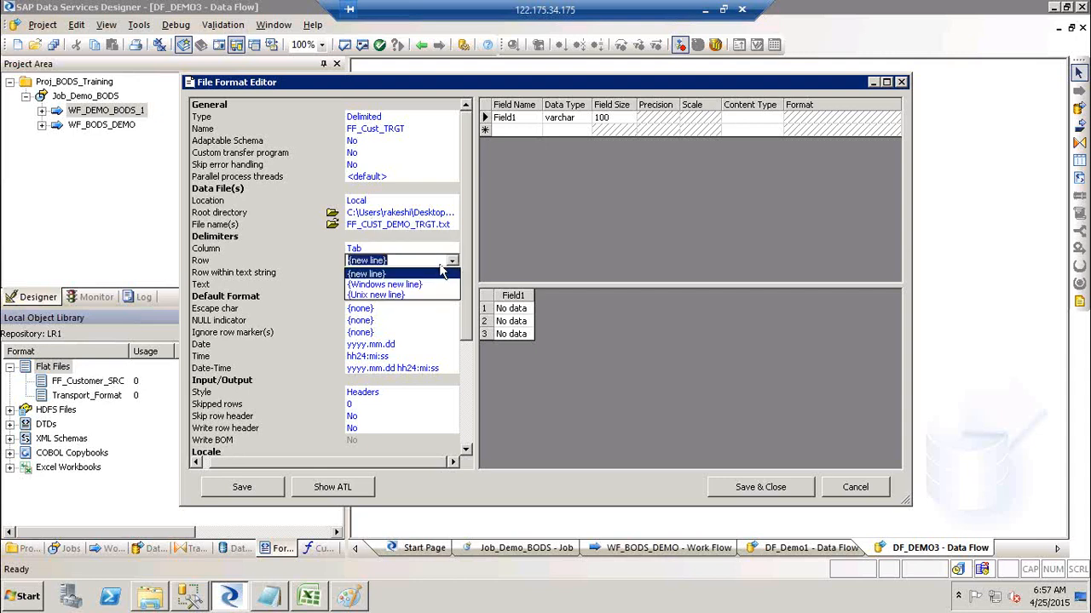
left_click(393, 275)
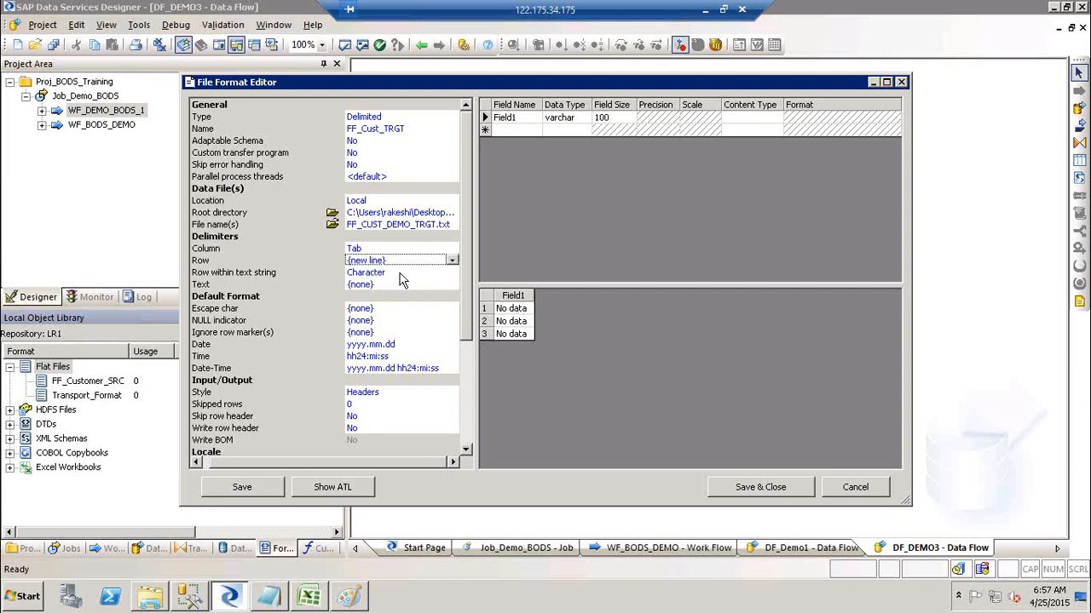
left_click(399, 274)
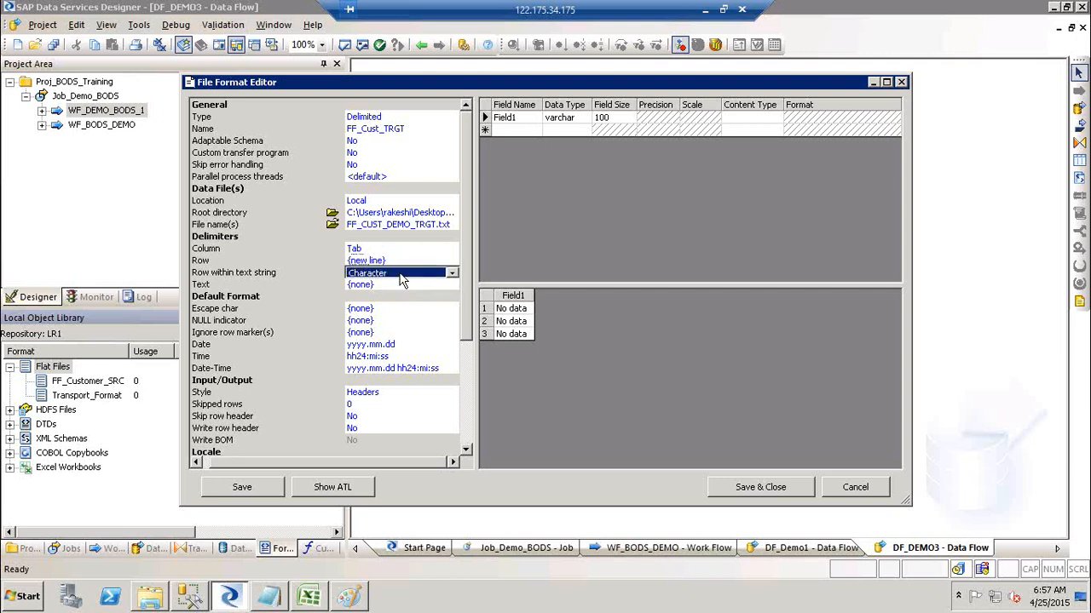
left_click(453, 274)
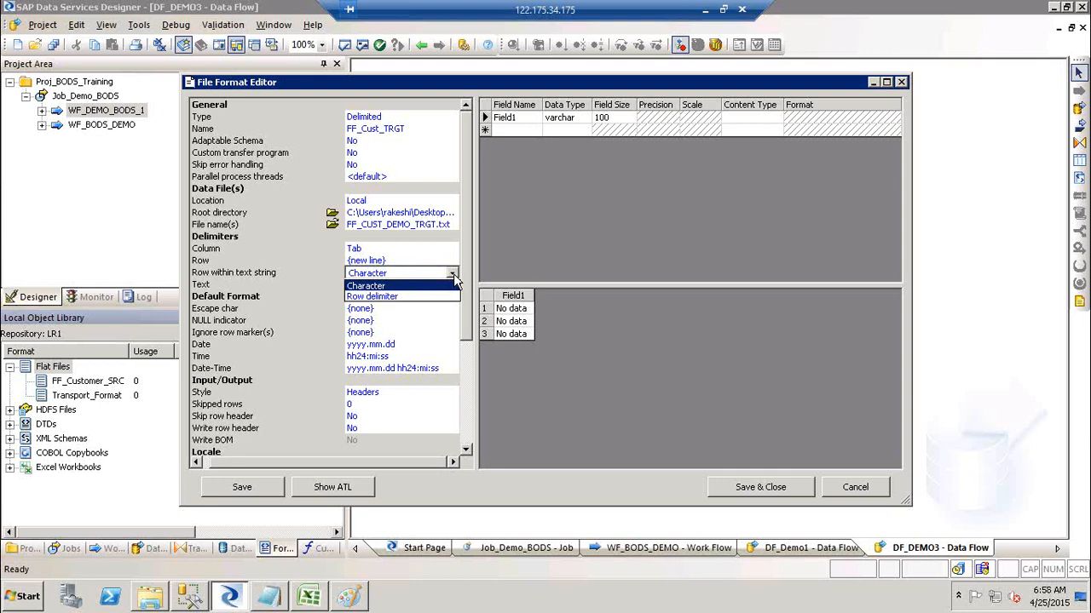
left_click(409, 288)
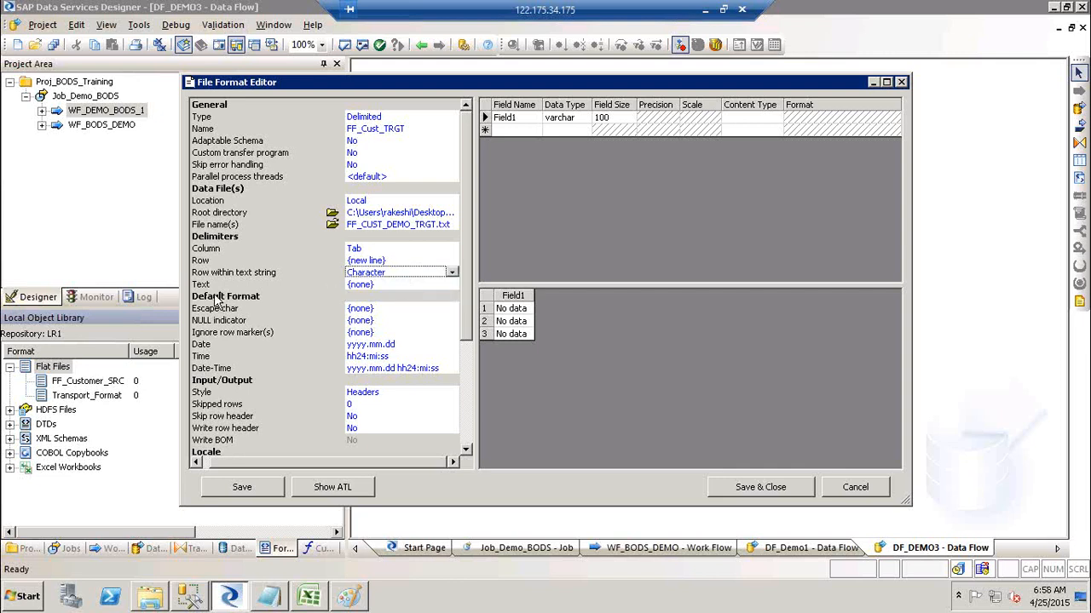
left_click(423, 288)
left_click(452, 285)
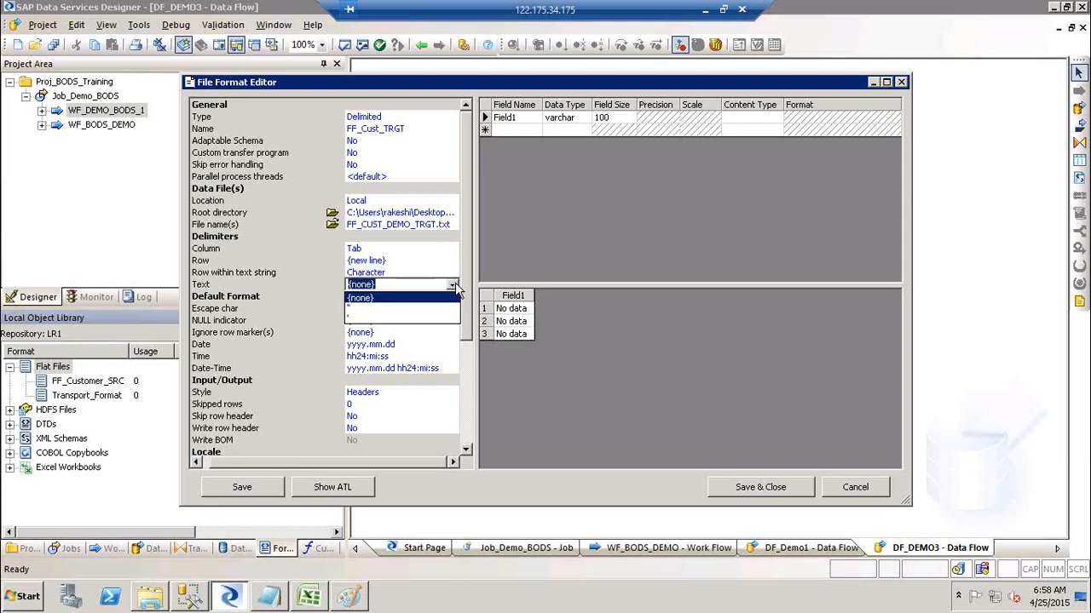
left_click(399, 304)
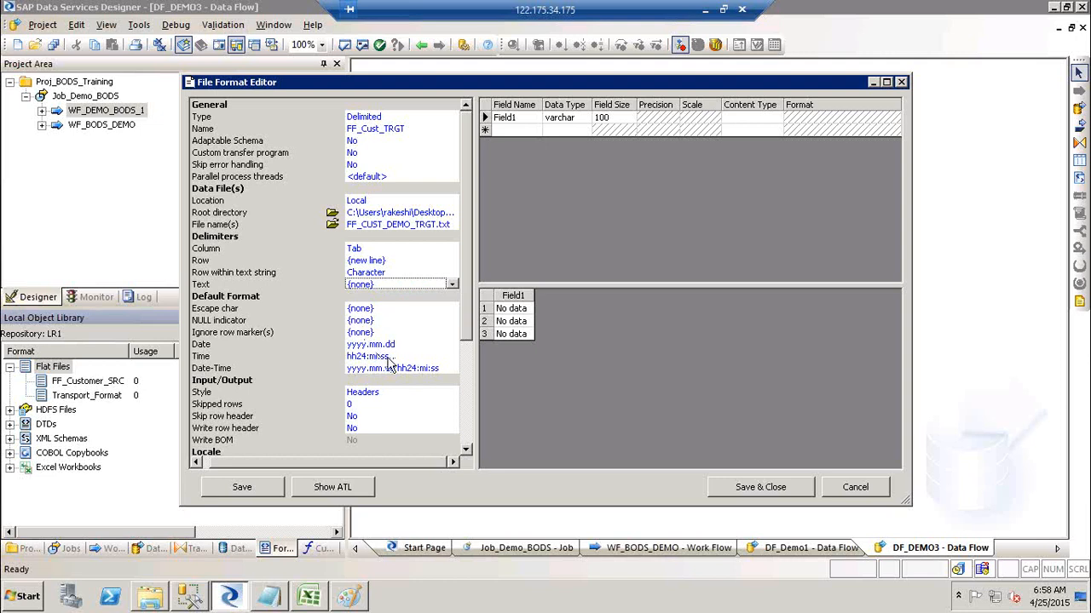
Set Write row header to Yes and save the FF_Cust_TRGT format.
left_click(369, 430)
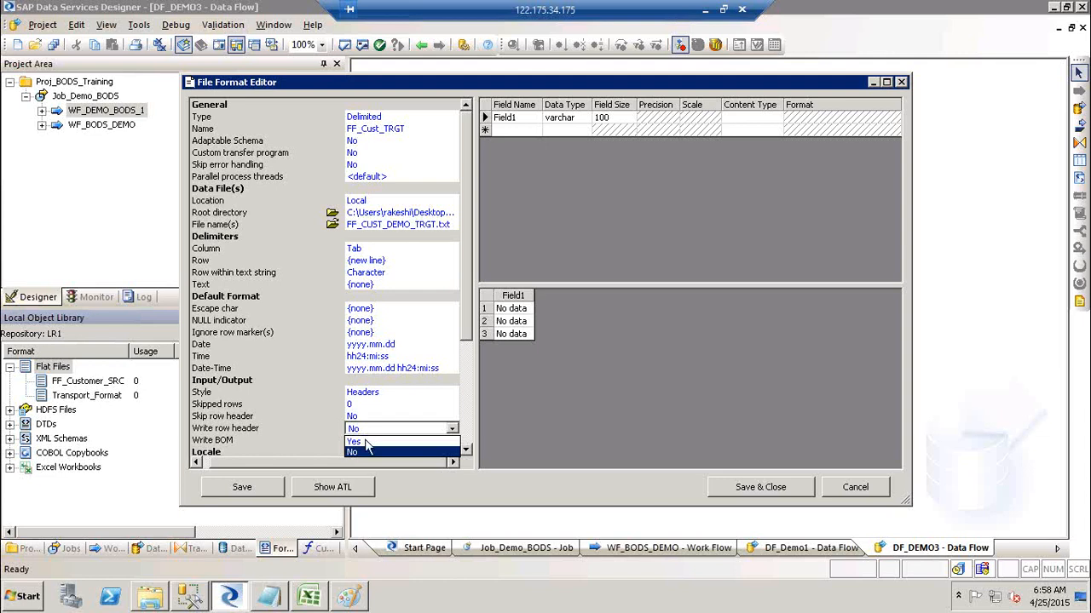
left_click(368, 449)
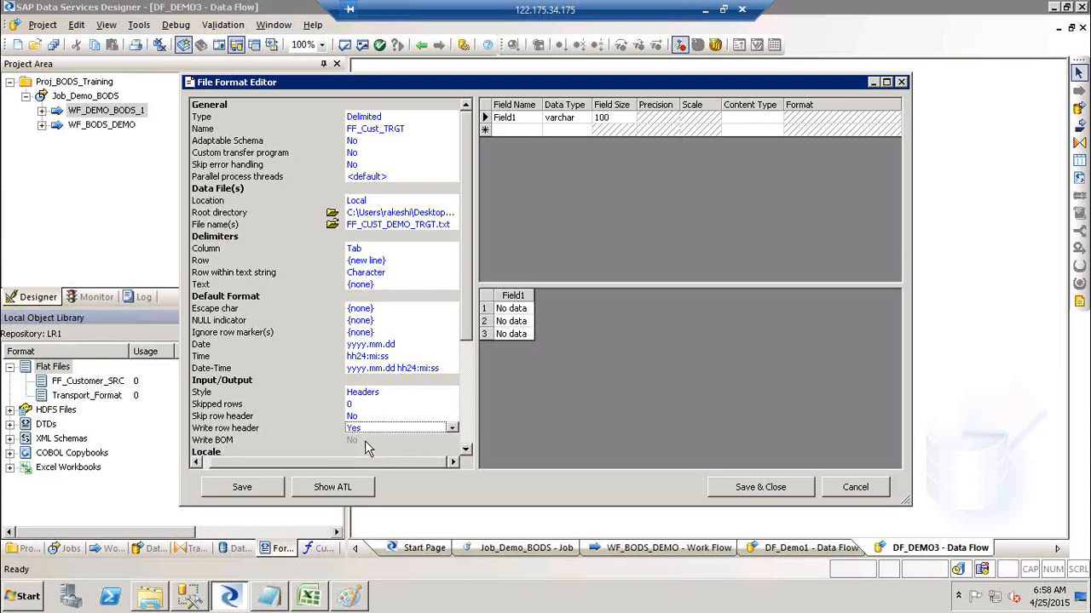
left_click(469, 430)
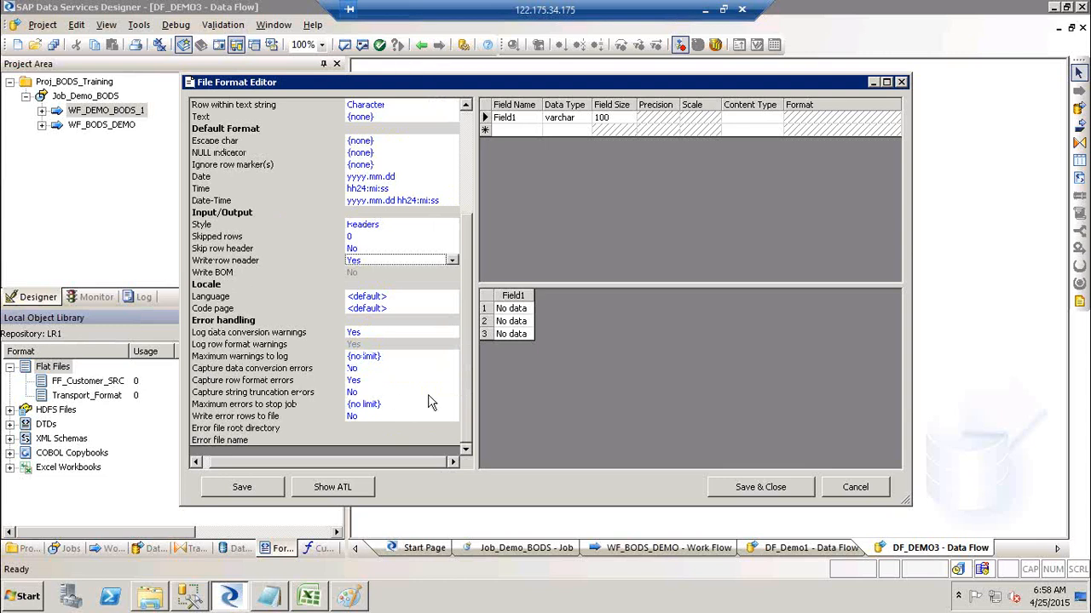
left_click(467, 154)
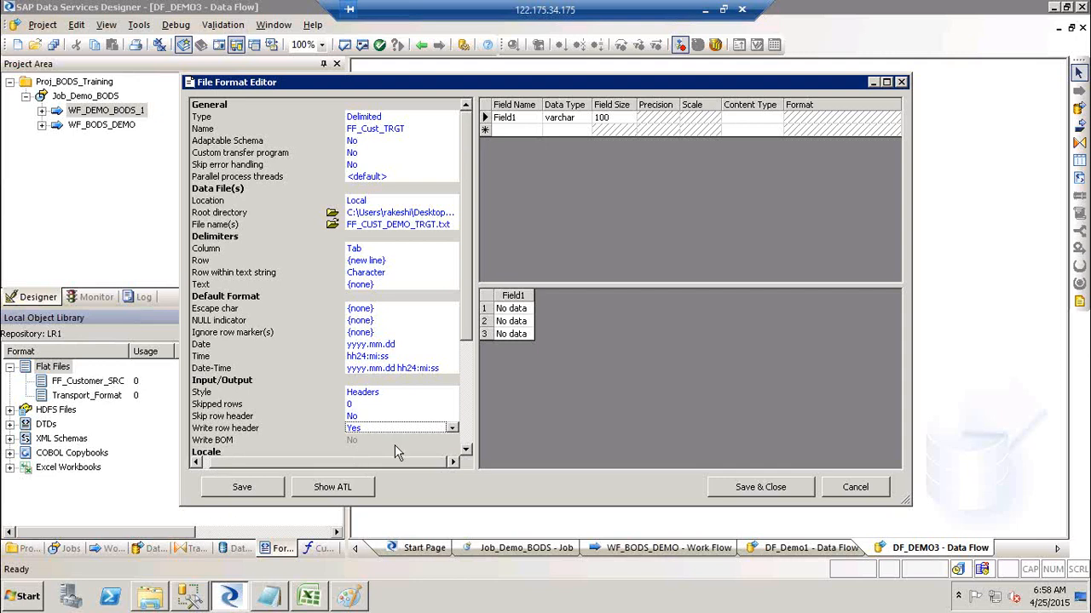
left_click(774, 490)
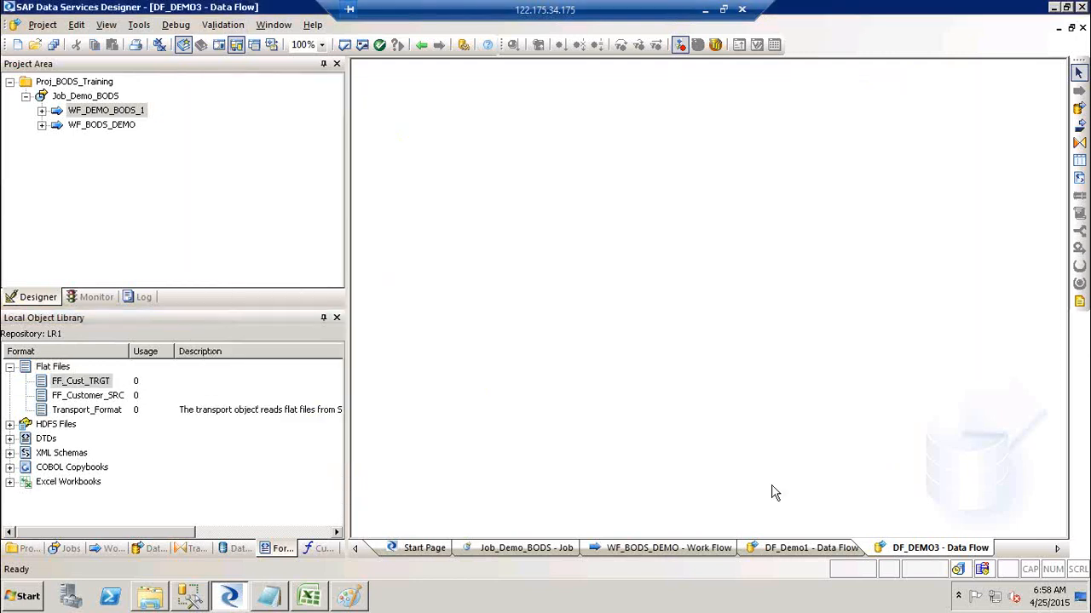
left_click(94, 384)
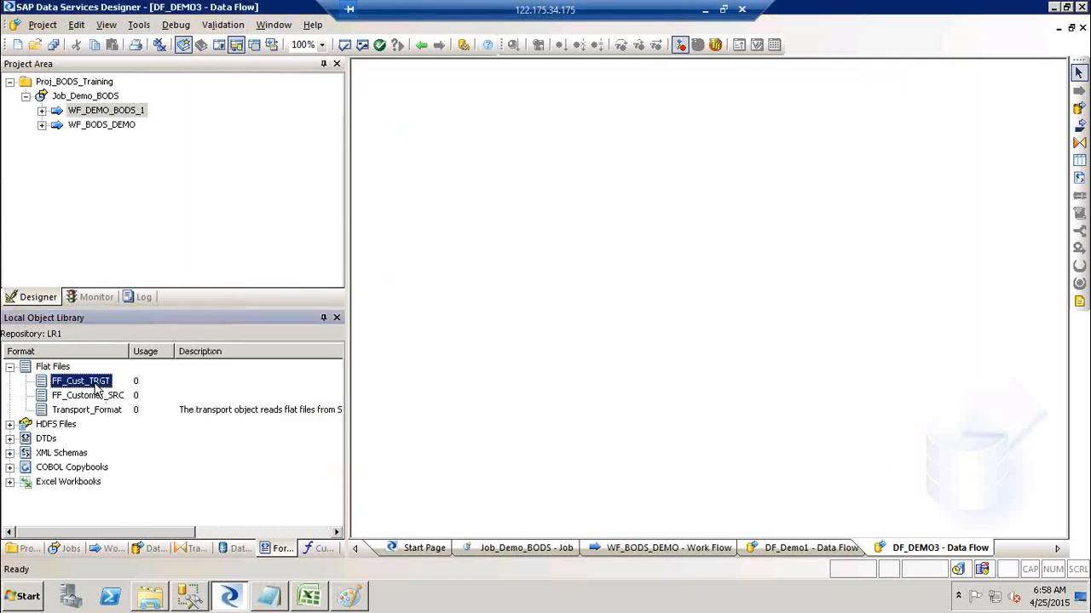
right_click(94, 385)
left_click(128, 16)
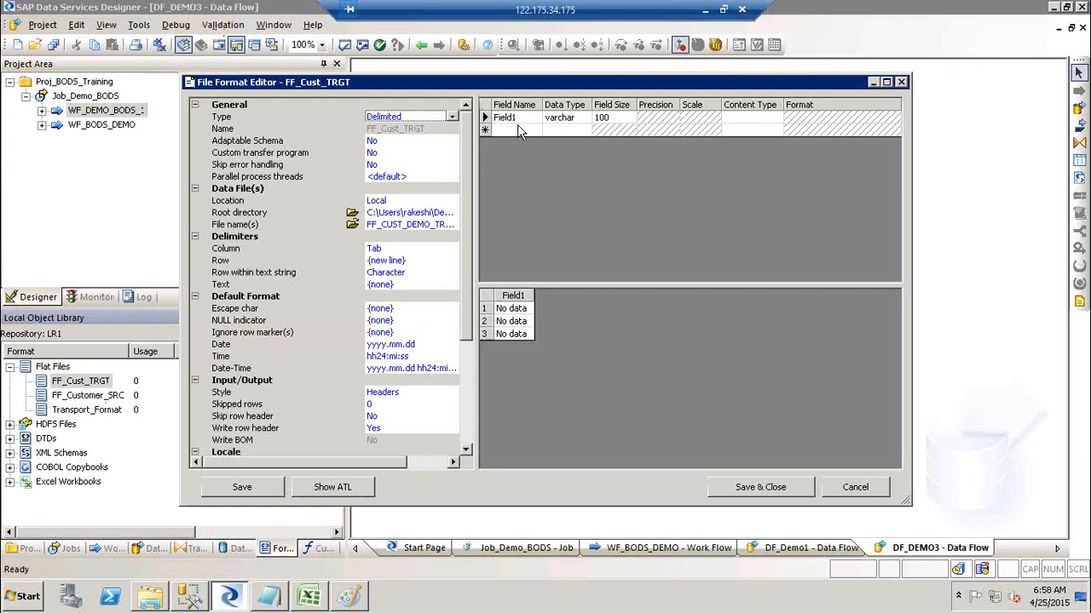
left_click(901, 82)
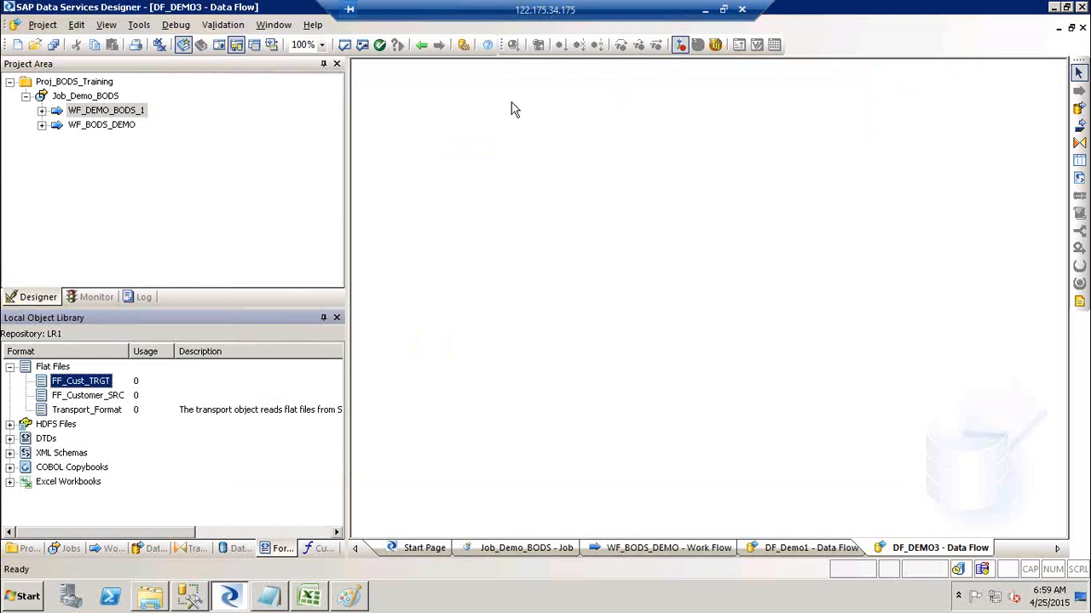
Add a new batch job named JoB_FF_FF_Ext to the Proj_BODS_Training project.
right_click(74, 86)
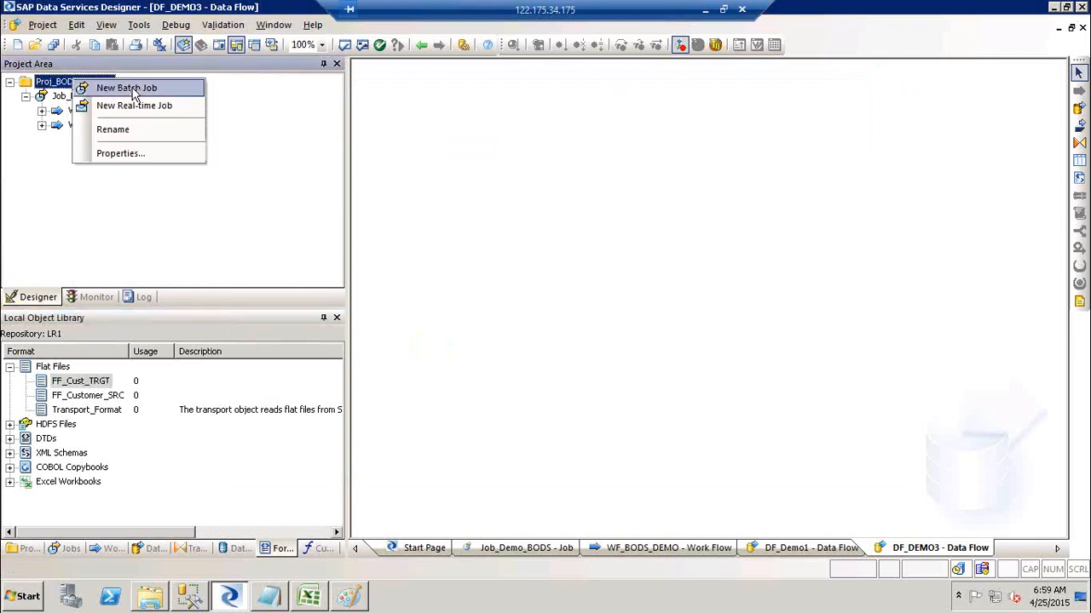
left_click(132, 88)
type("J")
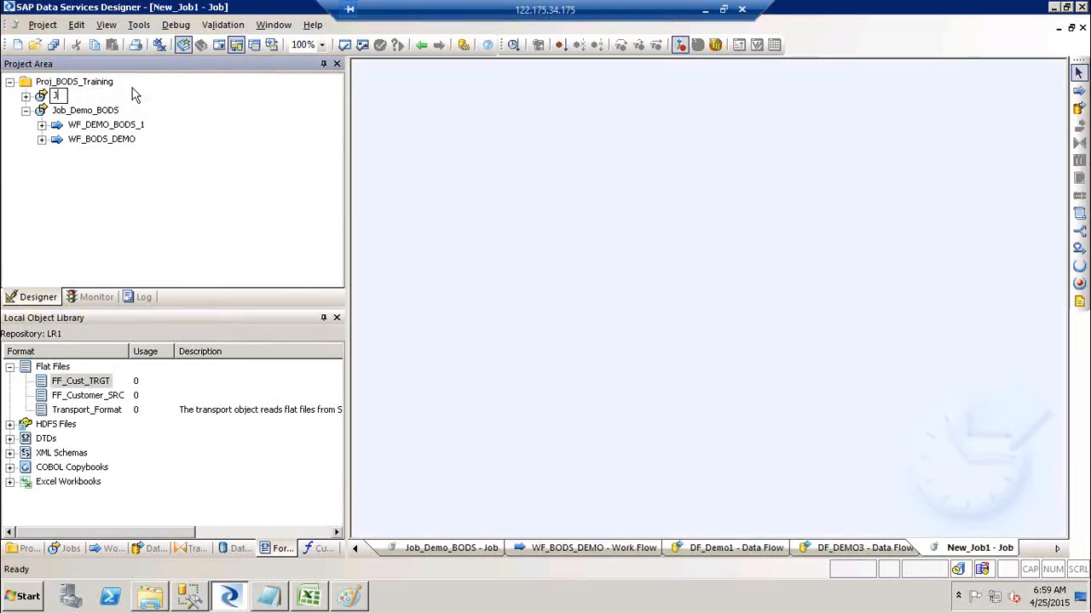
type("ob-FF_FF_Ext")
key("BackSpace")
type("_")
left_click(566, 242)
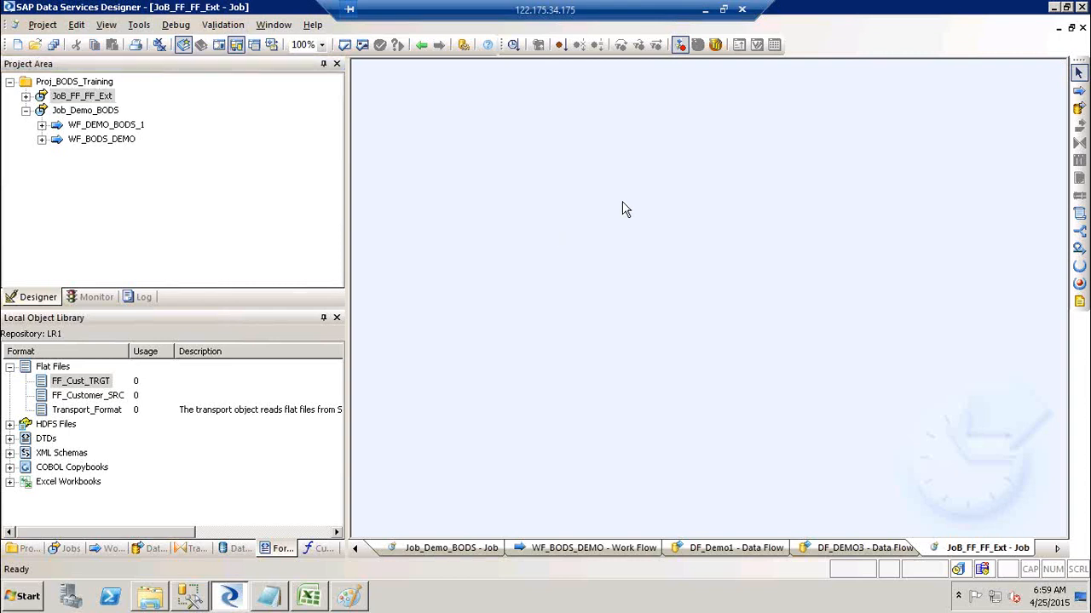
Place a data flow named DF_FF_FF_EXT in the job and open it.
left_click(1079, 110)
left_click(603, 171)
type("DF_")
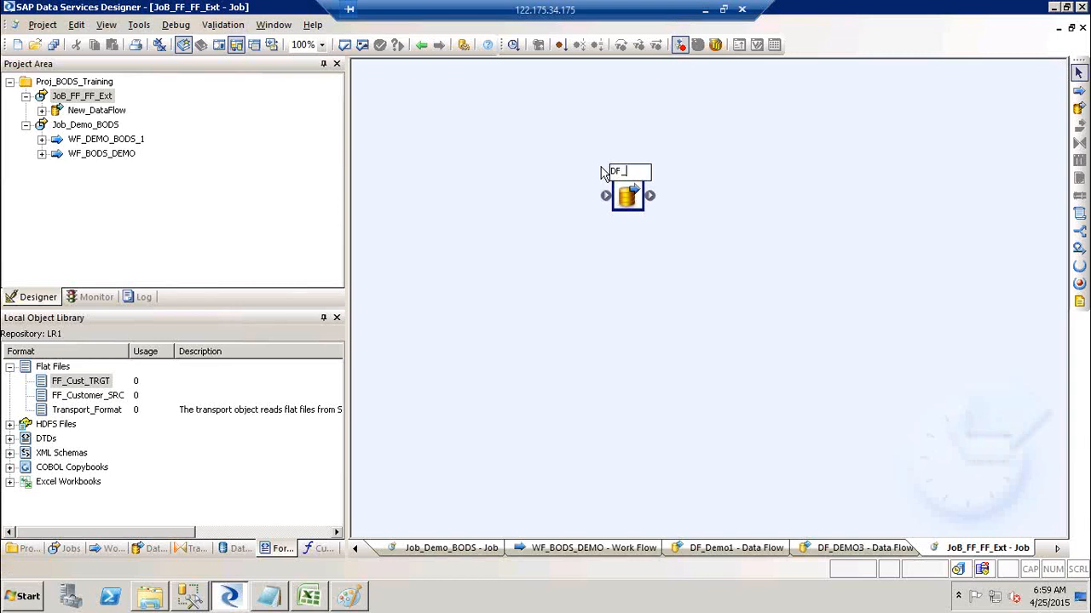
type("FF_FF_")
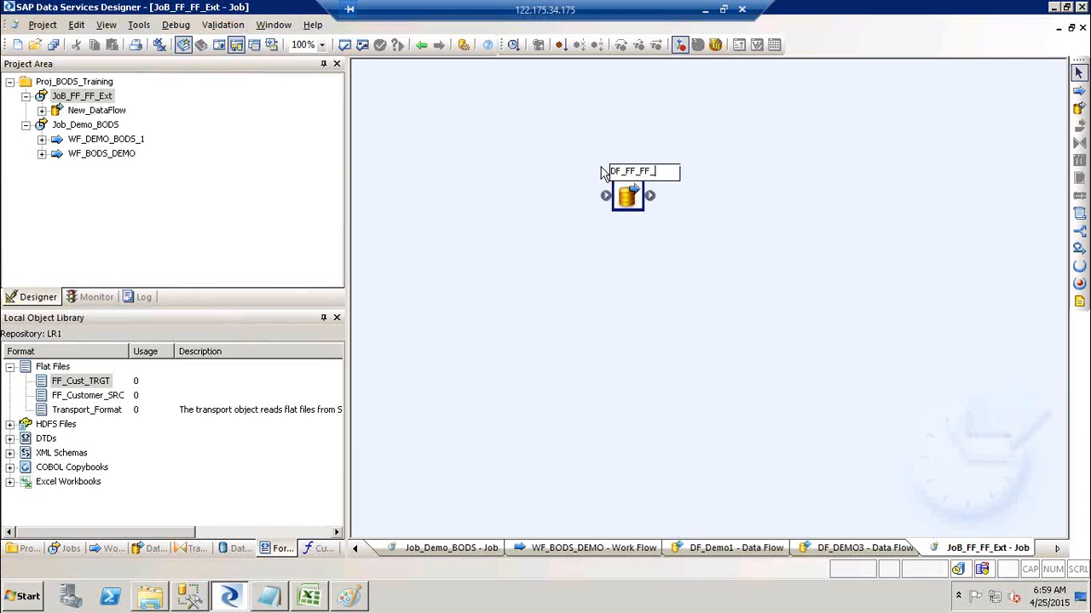
type("EXT")
left_click(810, 189)
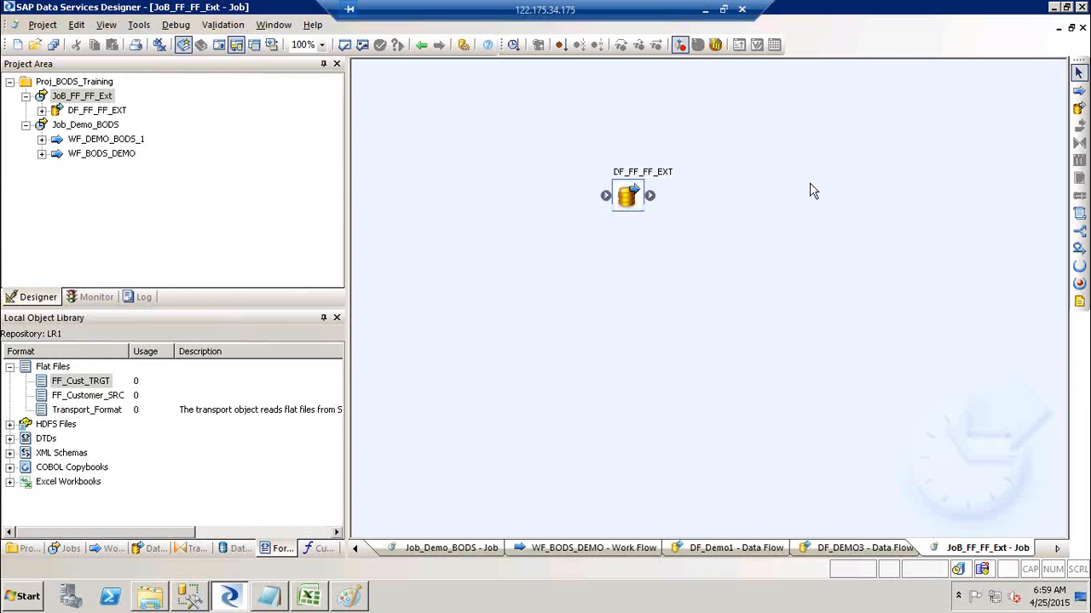
left_click(626, 184)
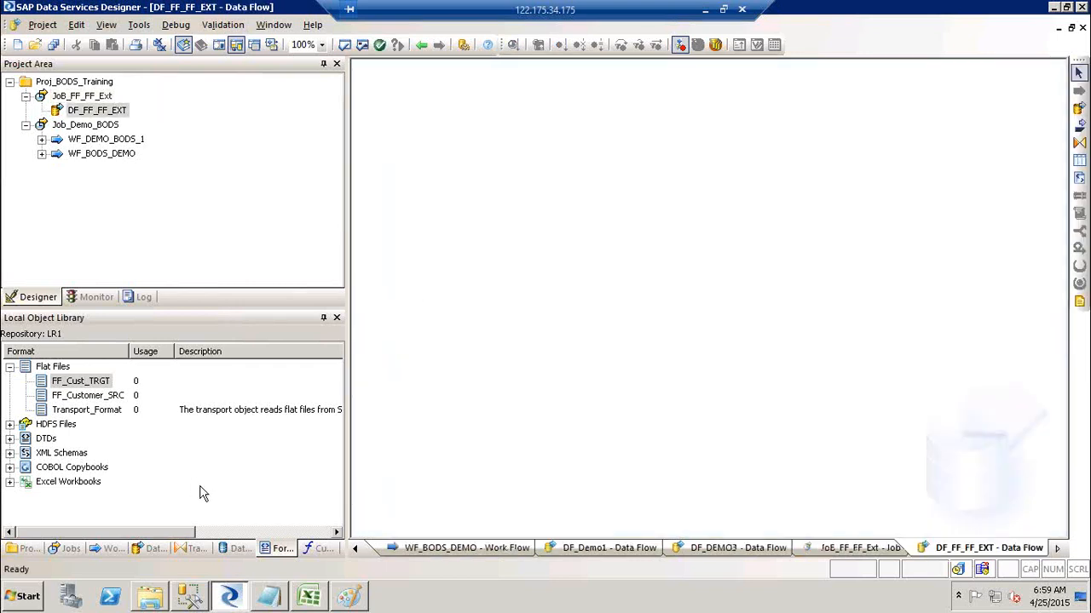
Place FF_Customer_SRC as the source and FF_Cust_TRGT as the target in the data flow.
left_click(283, 550)
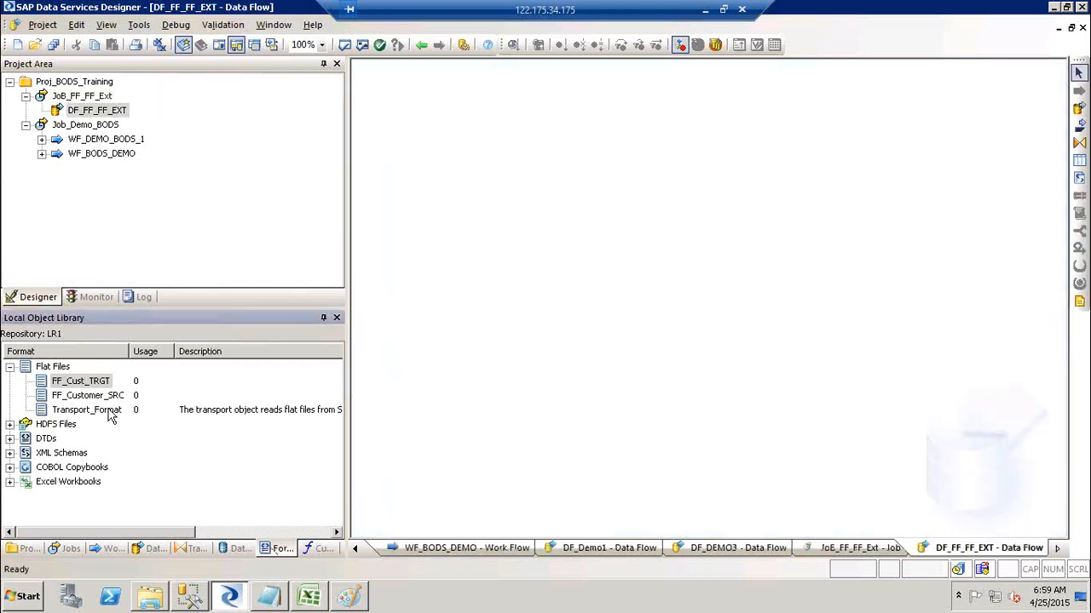
left_click(73, 385)
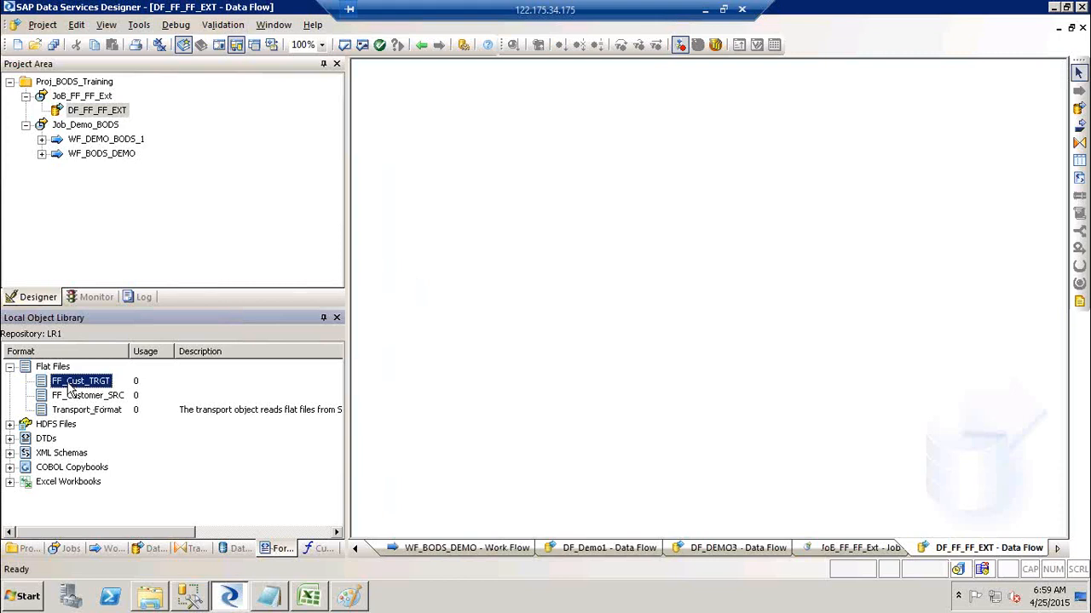
left_click(66, 397)
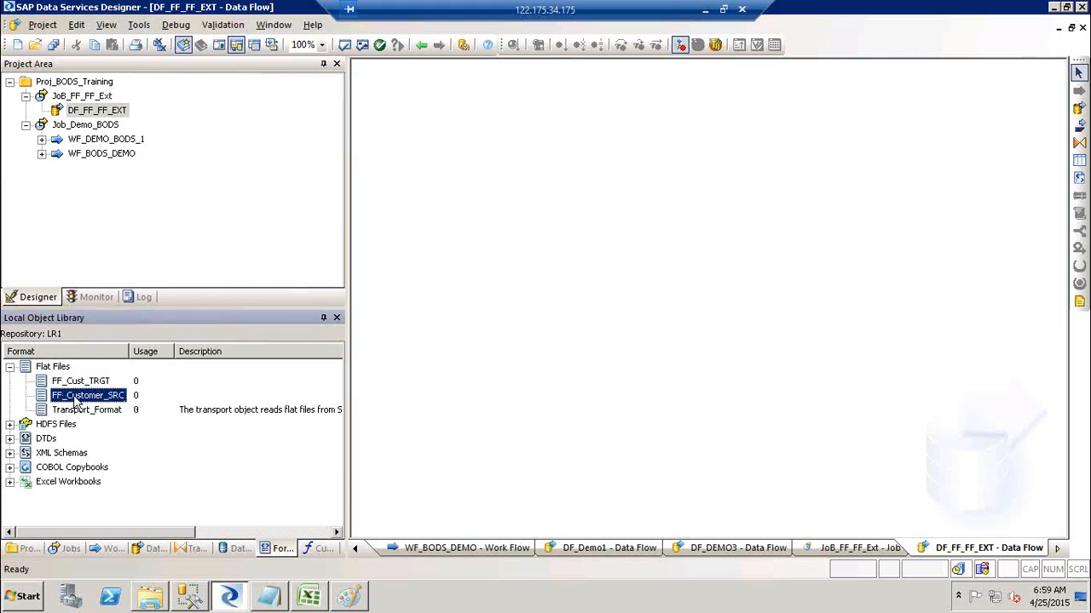
left_click_drag(75, 401, 453, 167)
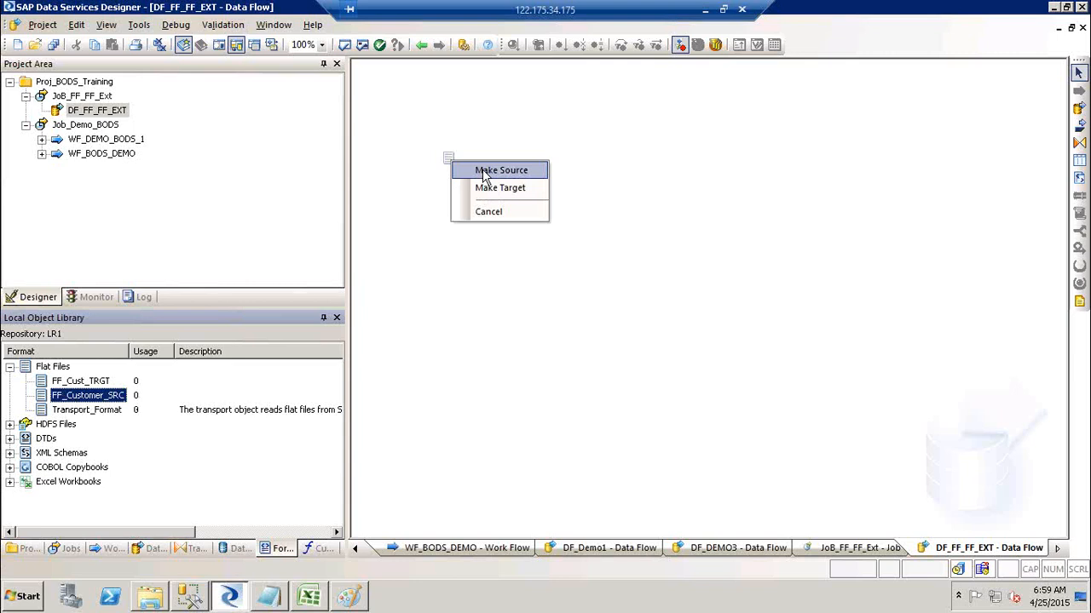
left_click(483, 175)
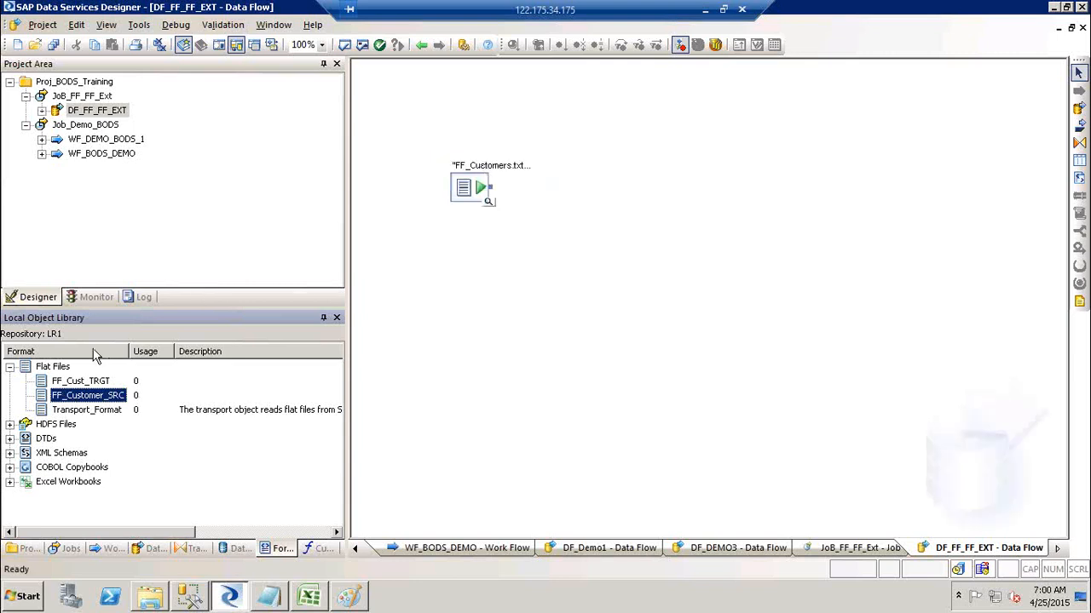
left_click(77, 382)
left_click_drag(69, 390, 712, 191)
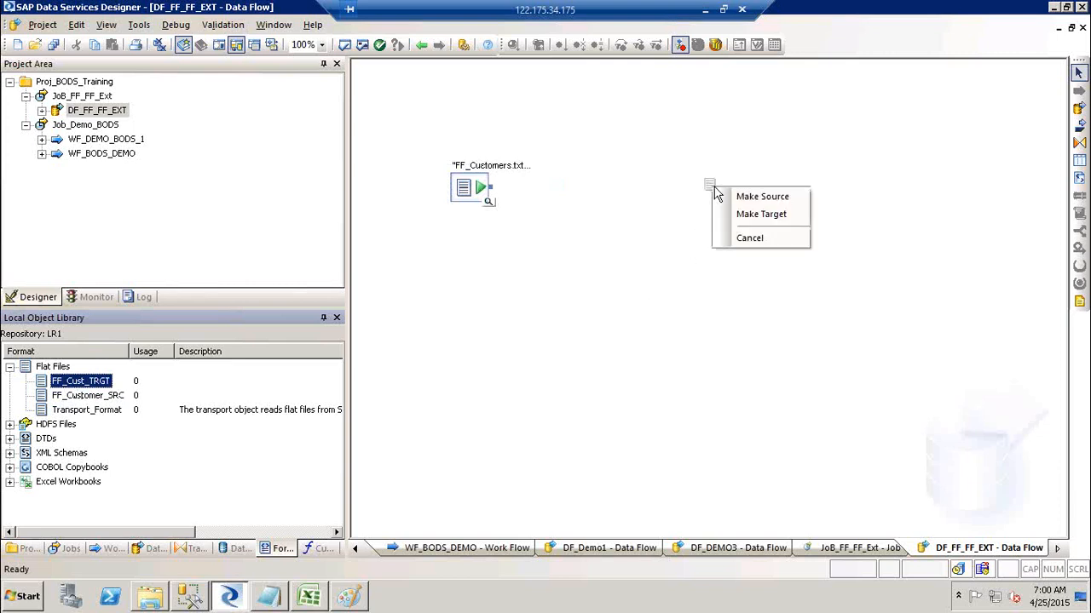
left_click(762, 217)
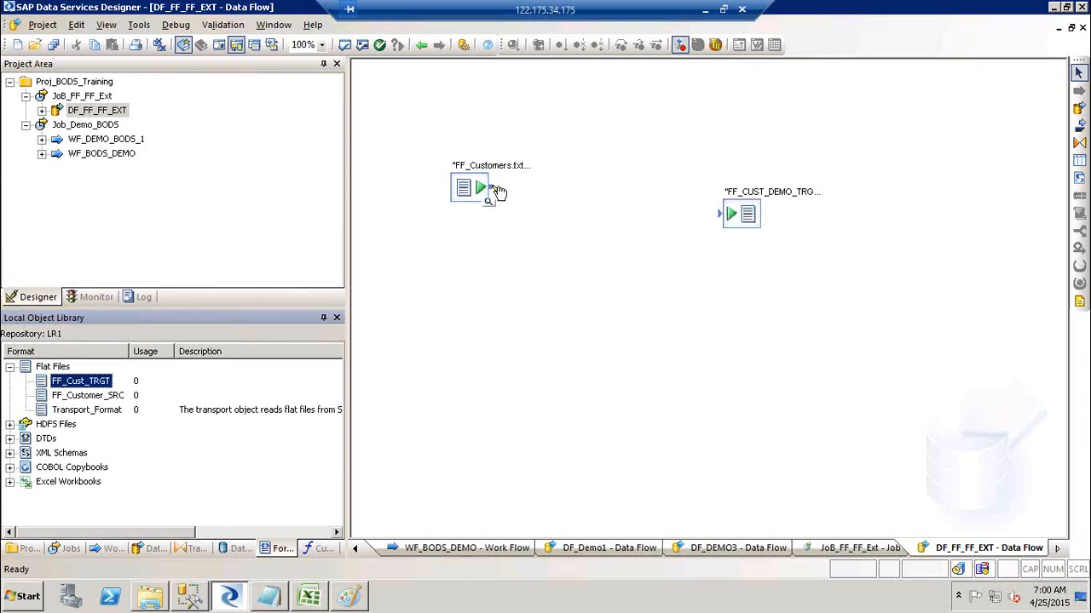
Connect the source to the target and move the source to straighten the link.
left_click_drag(499, 189, 694, 236)
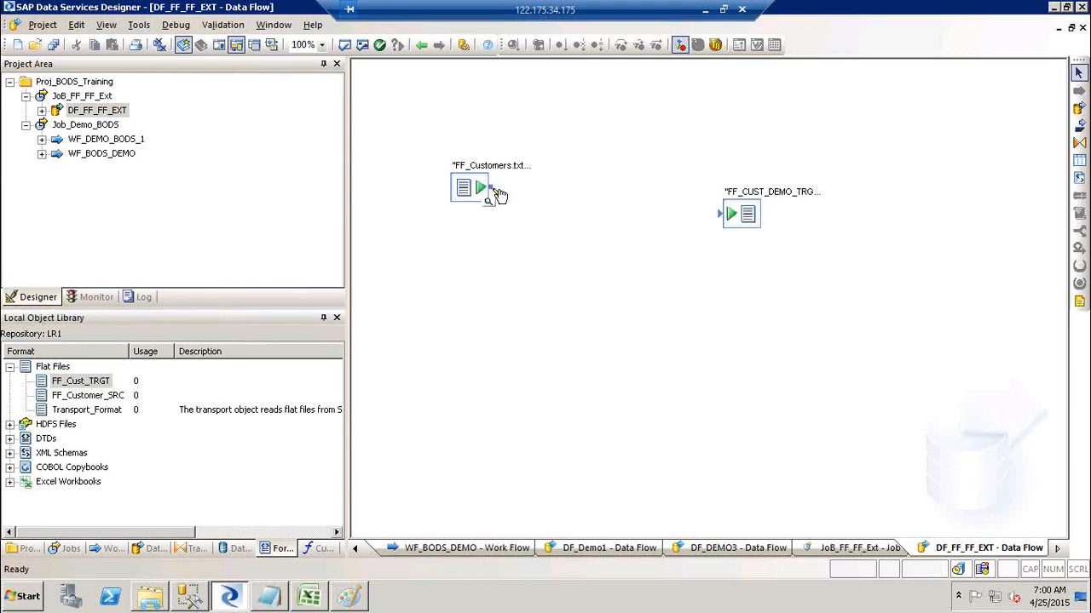
left_click_drag(490, 187, 723, 219)
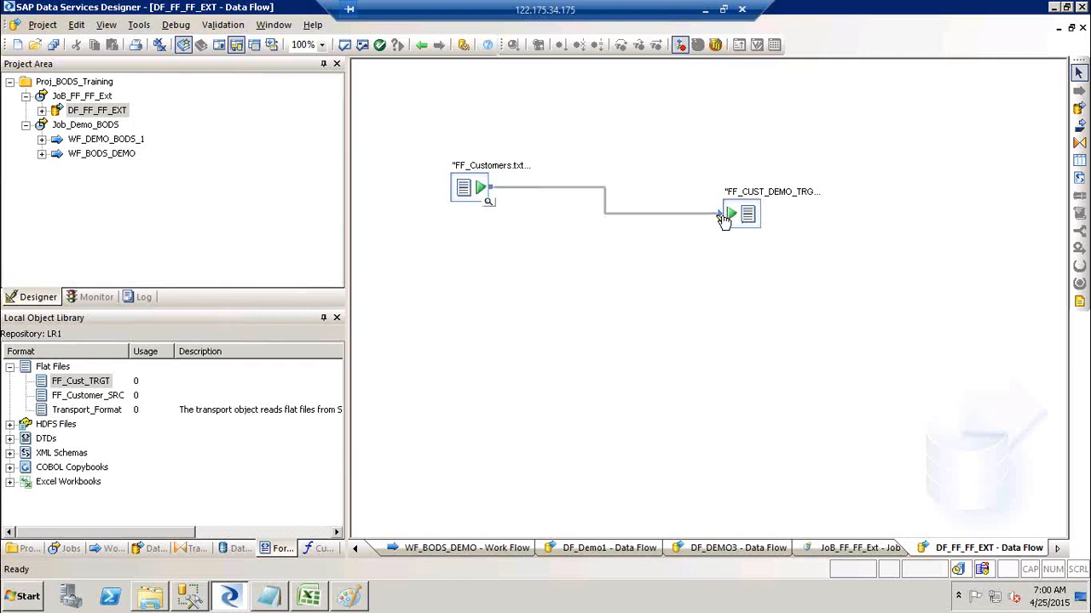
left_click_drag(474, 189, 474, 216)
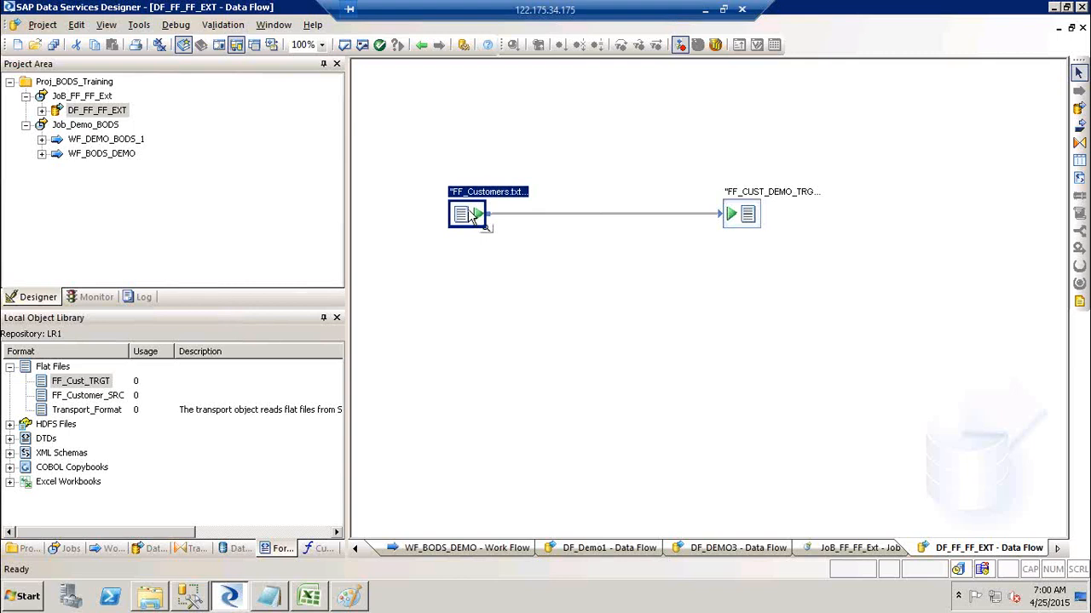
Validate all objects in the data flow, then validate the FF_CUST_DEMO_TRGT target file.
left_click(364, 46)
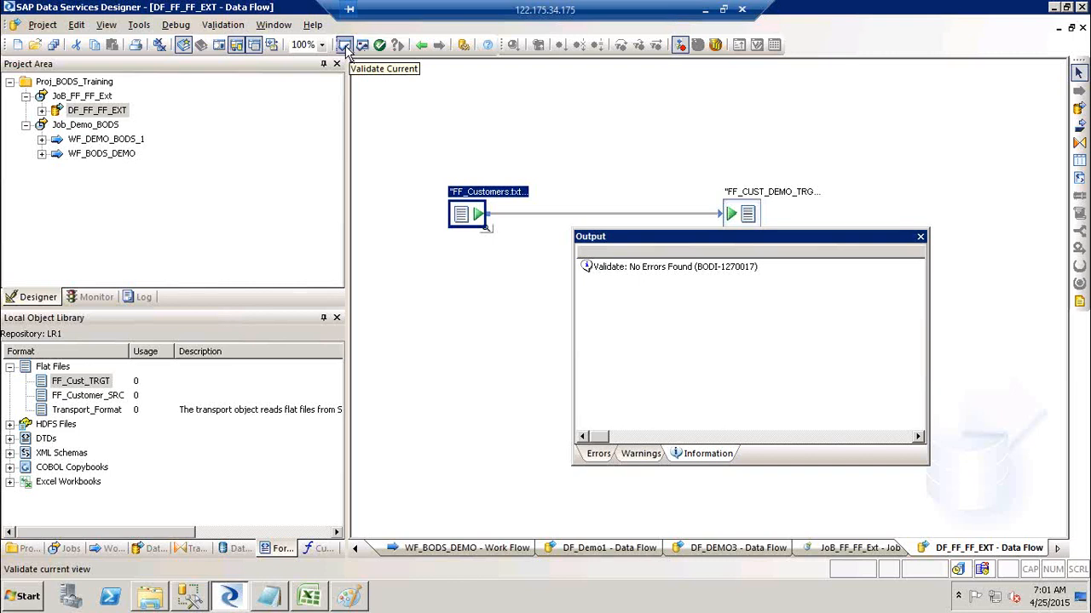
left_click(920, 237)
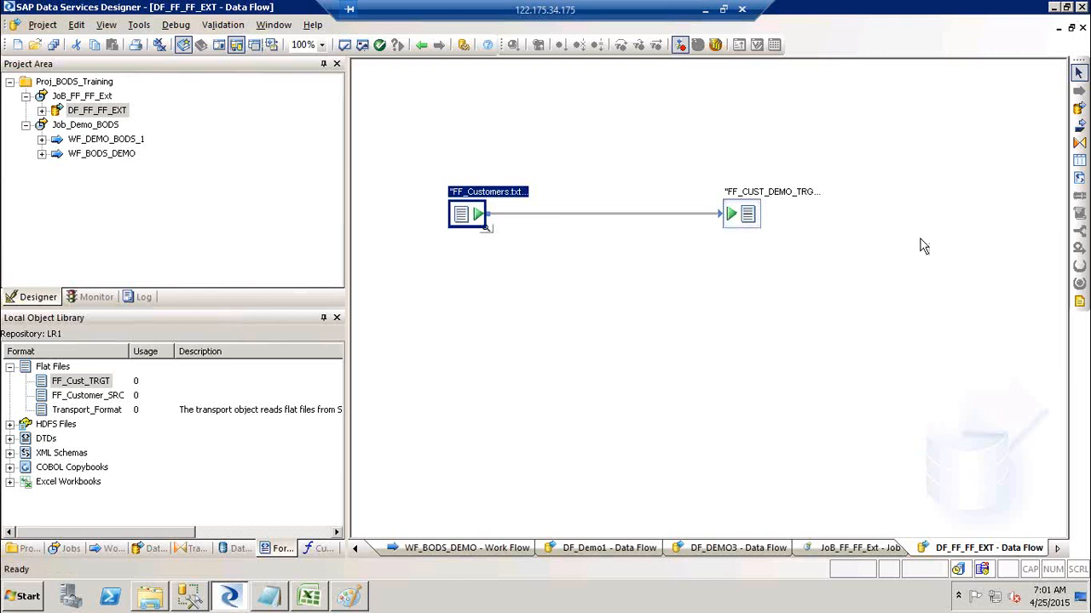
double_click(777, 205)
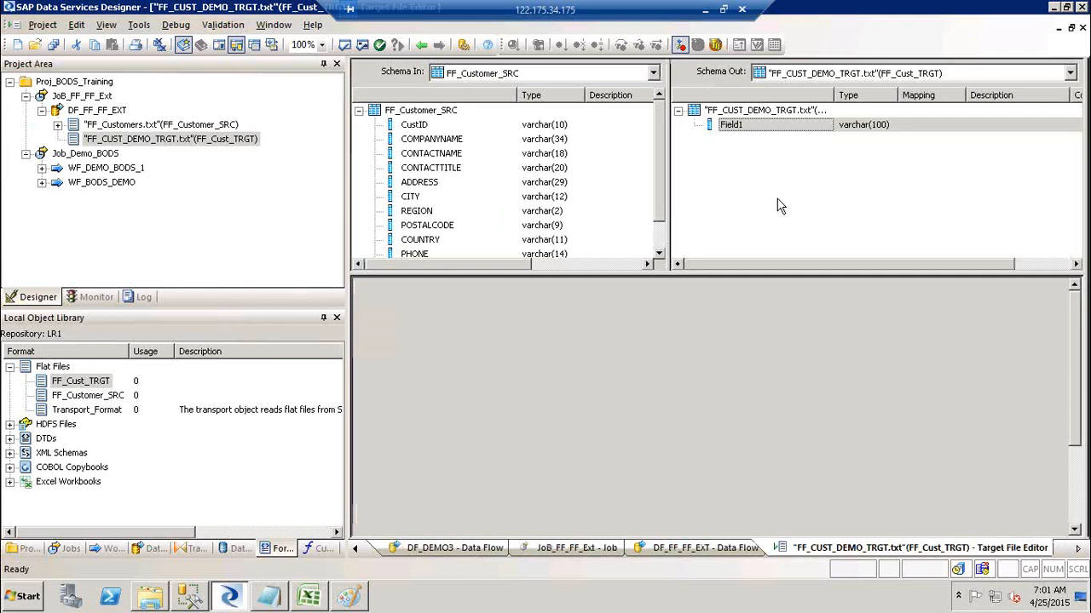
left_click(345, 48)
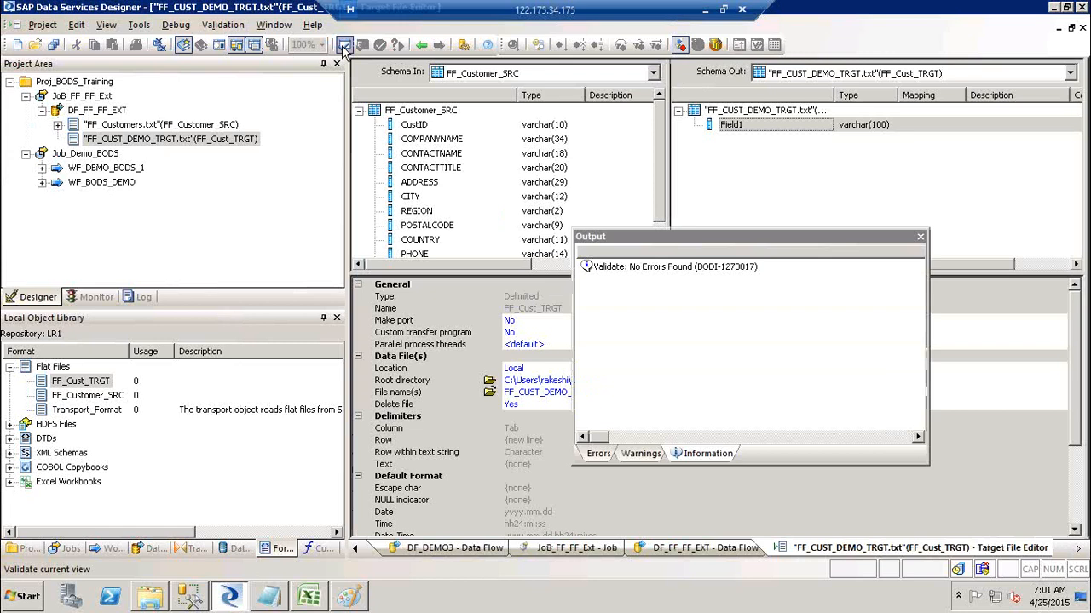
left_click(921, 238)
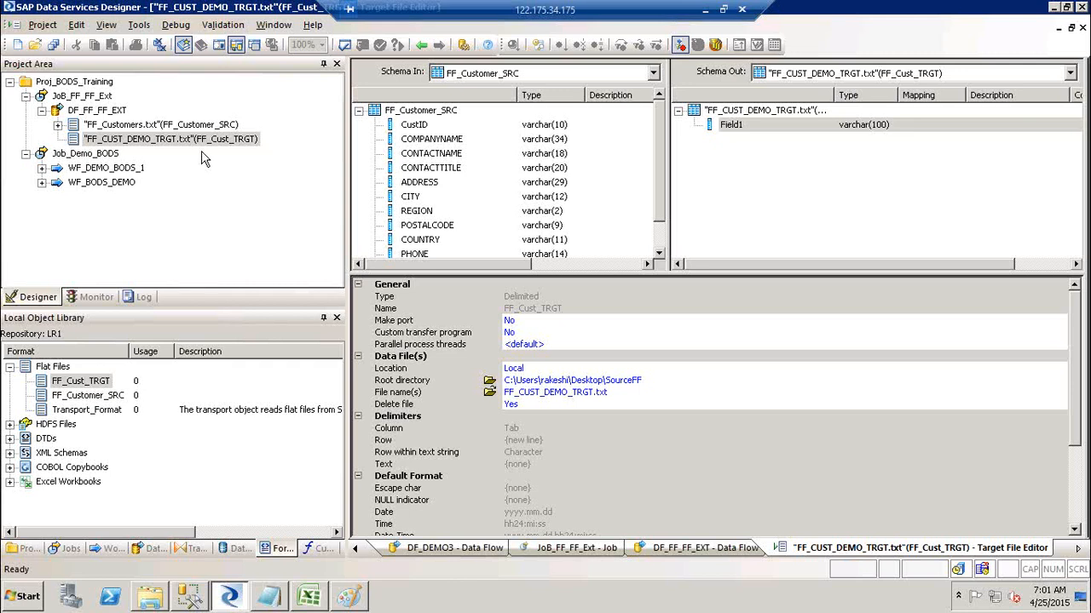
Validate the FF_Customers.txt source file, return to DF_FF_FF_EXT and revalidate everything.
left_click(82, 96)
left_click(95, 111)
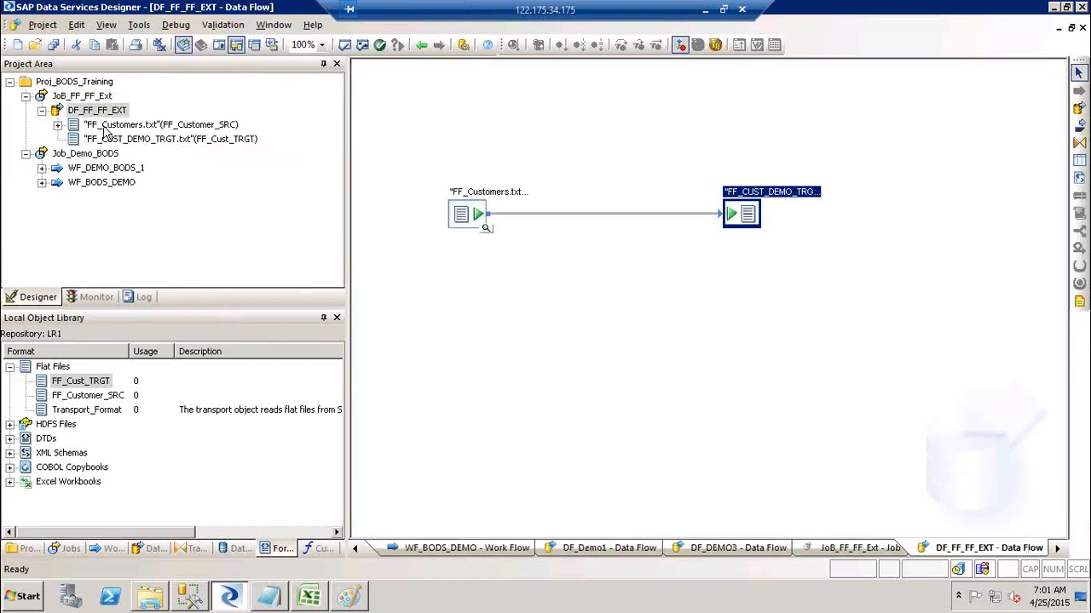
left_click(105, 126)
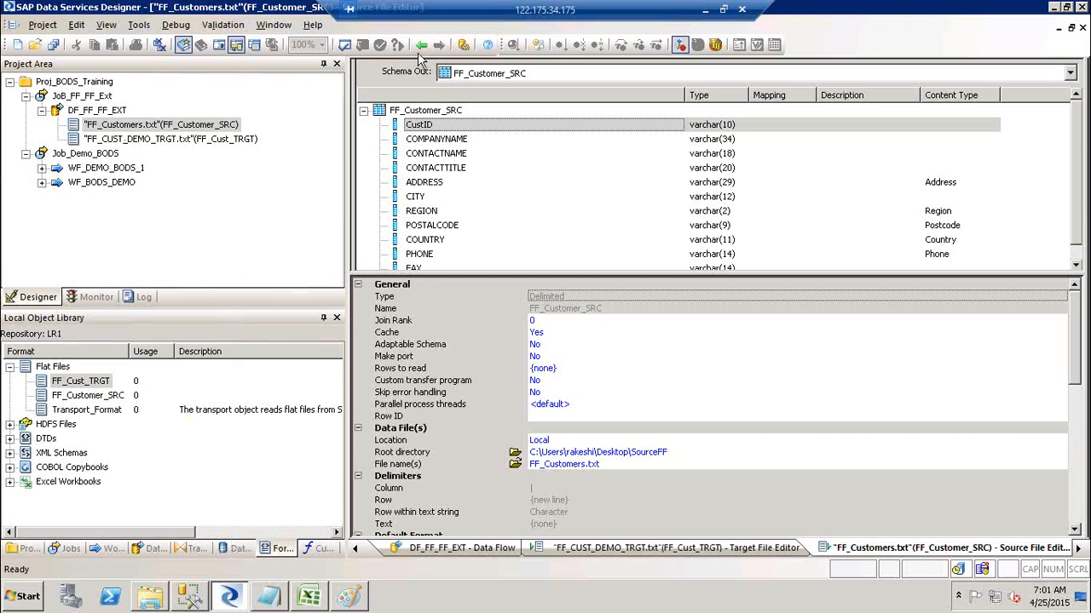
left_click(345, 46)
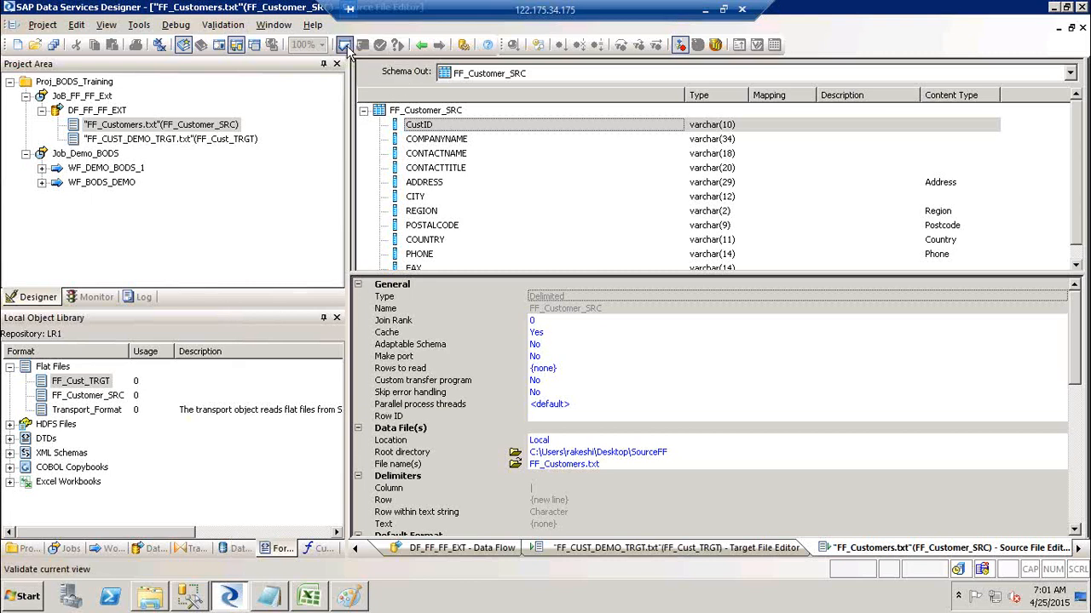
left_click(424, 46)
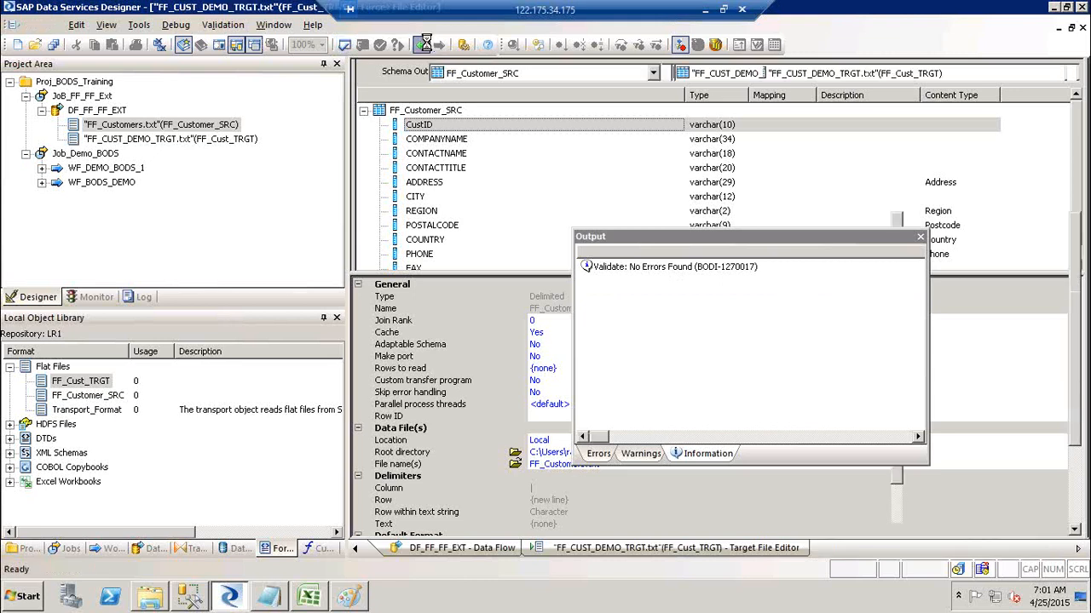
left_click(424, 44)
left_click(425, 44)
left_click(424, 44)
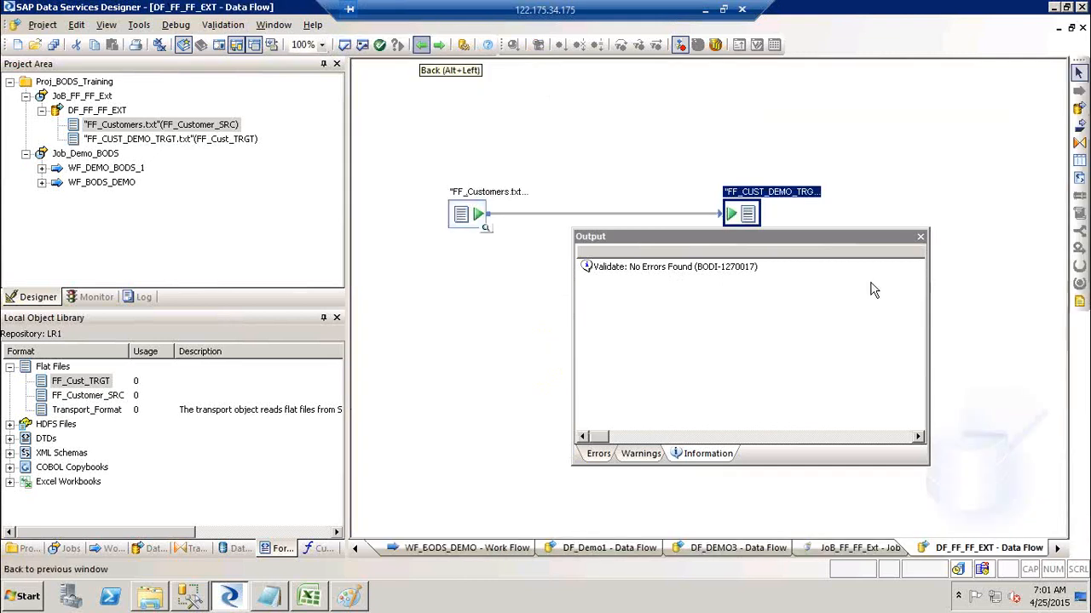
left_click(921, 237)
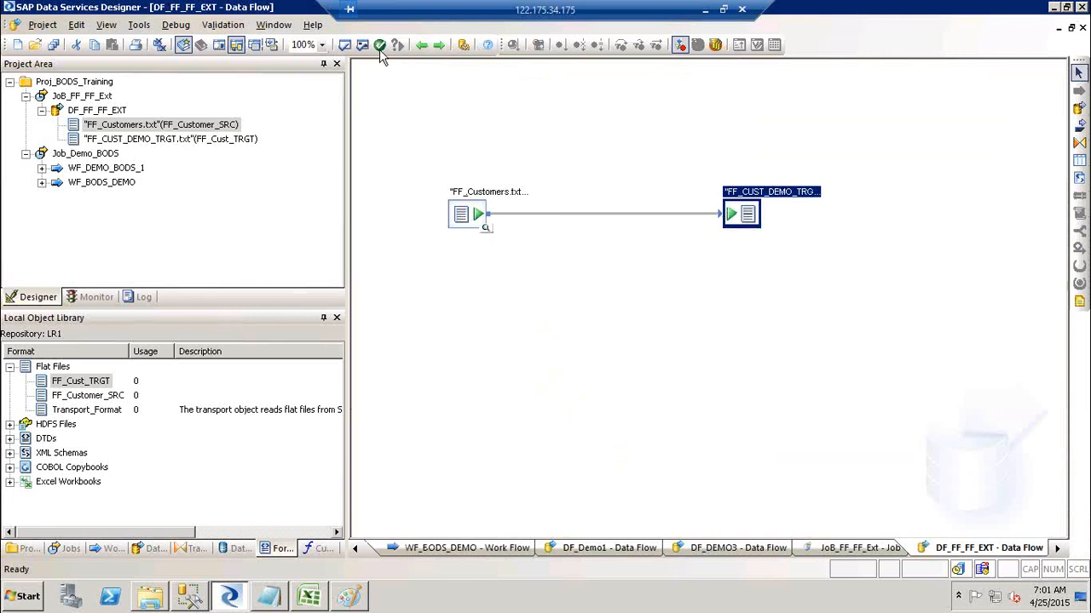
left_click(362, 45)
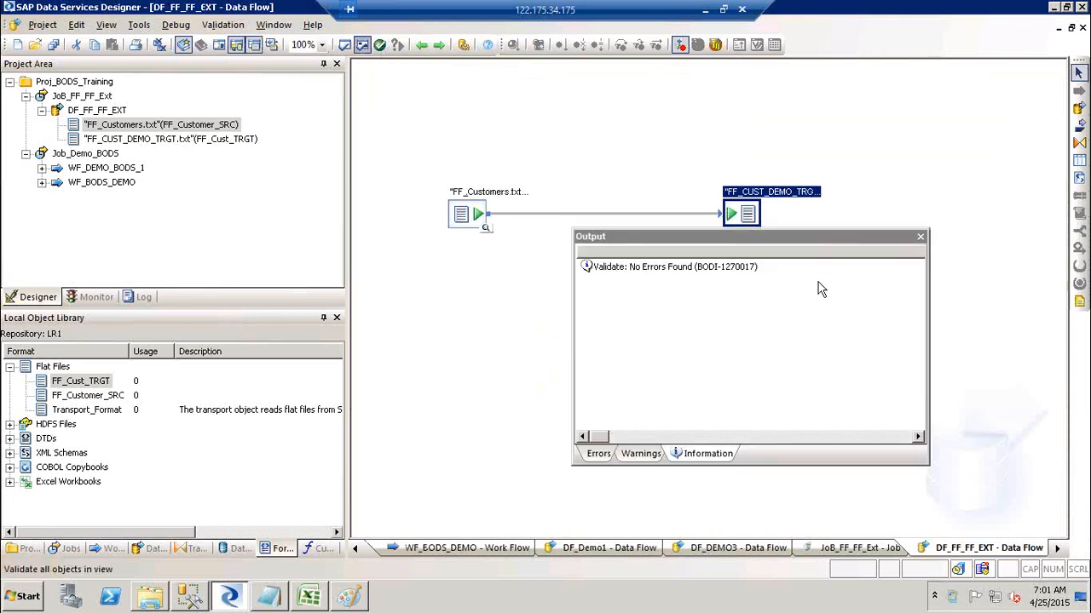
left_click(921, 236)
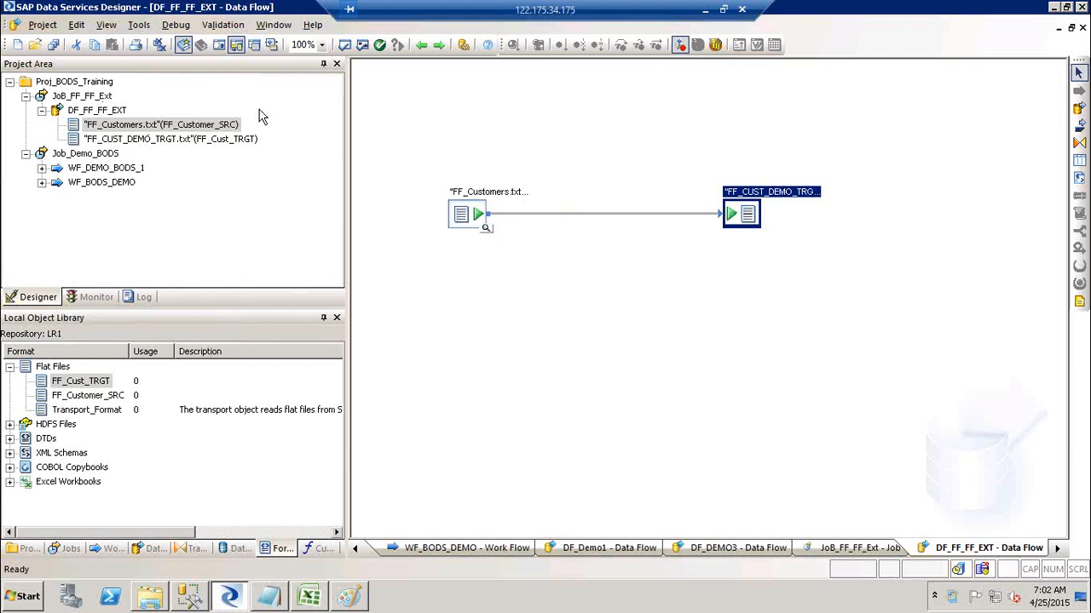
Open and close the FF_Customer_SRC format editor, then open the JoB_FF_FF_Ext job.
left_click(79, 397)
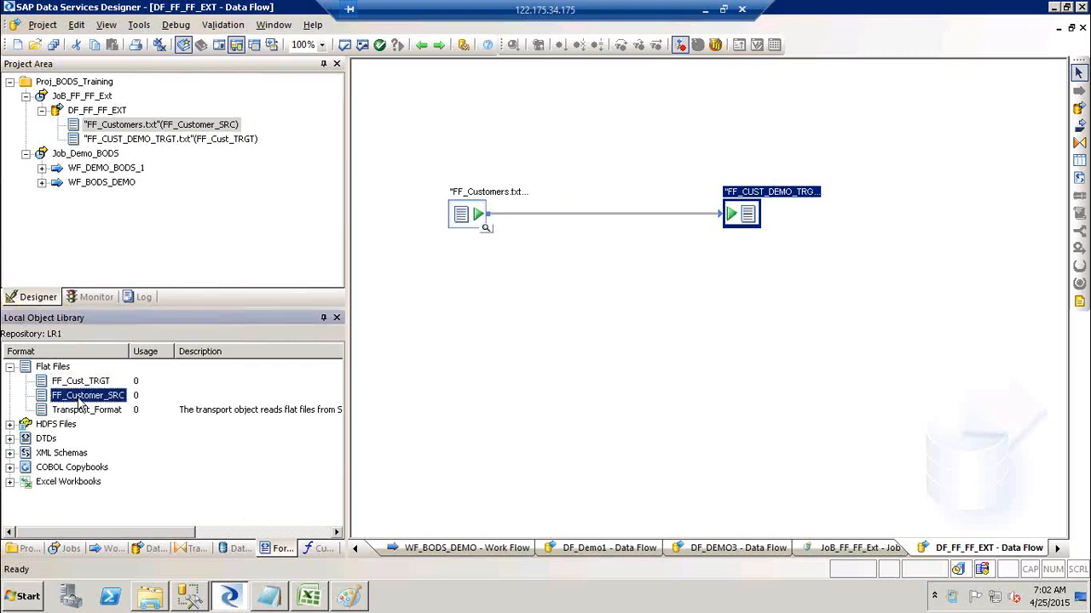
right_click(79, 404)
left_click(122, 31)
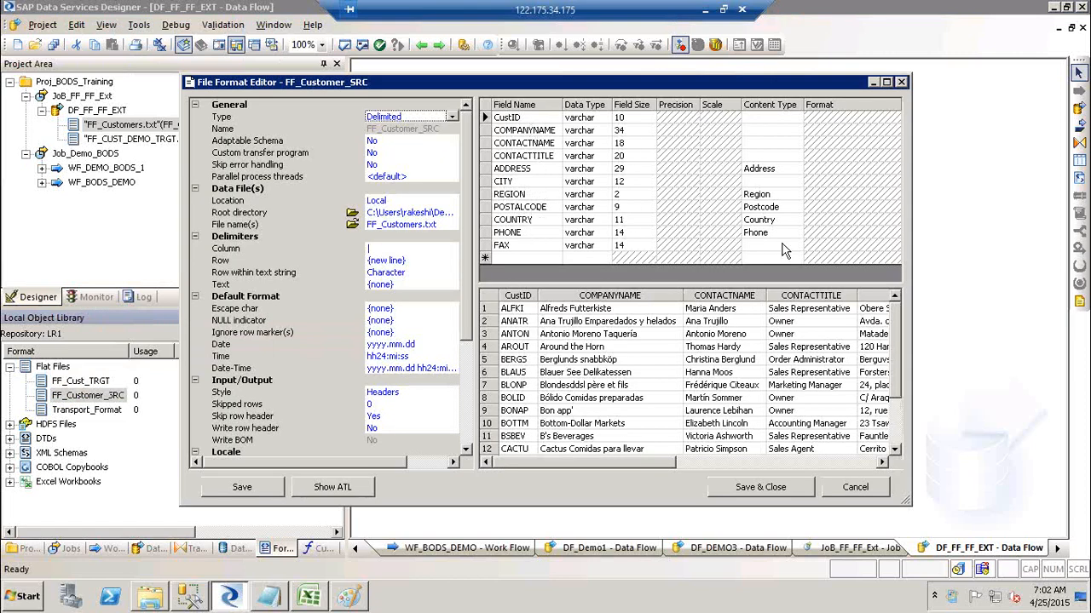
left_click(904, 83)
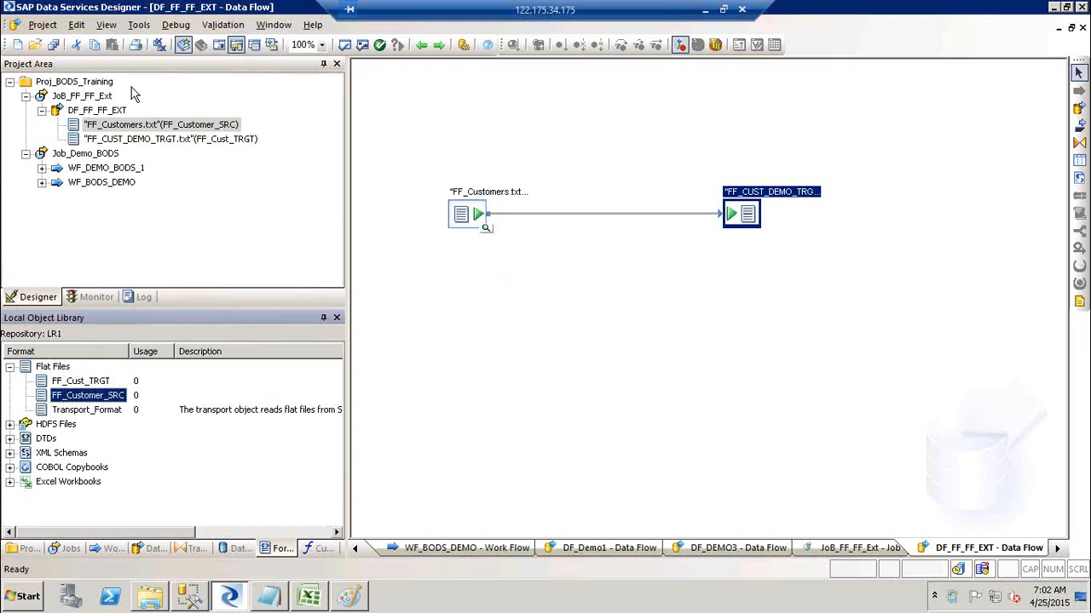
left_click(90, 96)
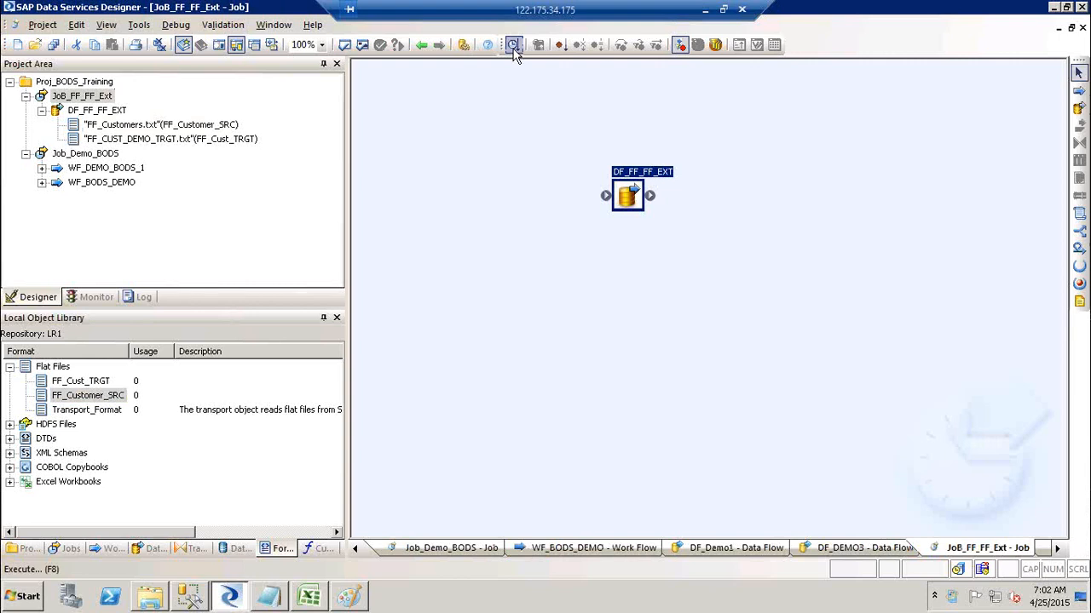
Execute JoB_FF_FF_Ext, saving all changed objects first.
left_click(91, 99)
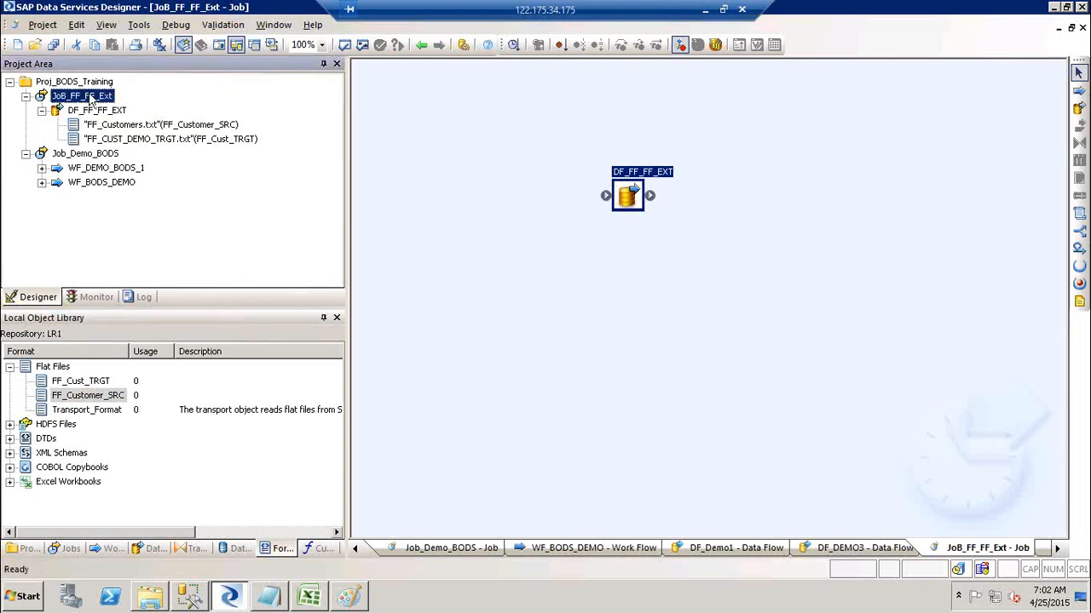
right_click(91, 99)
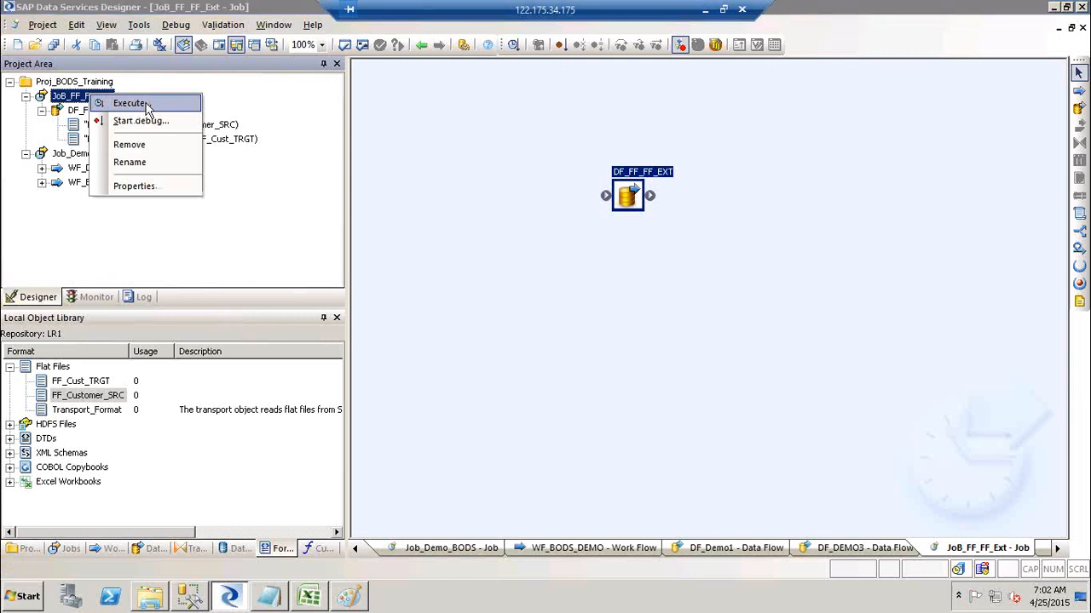
left_click(130, 103)
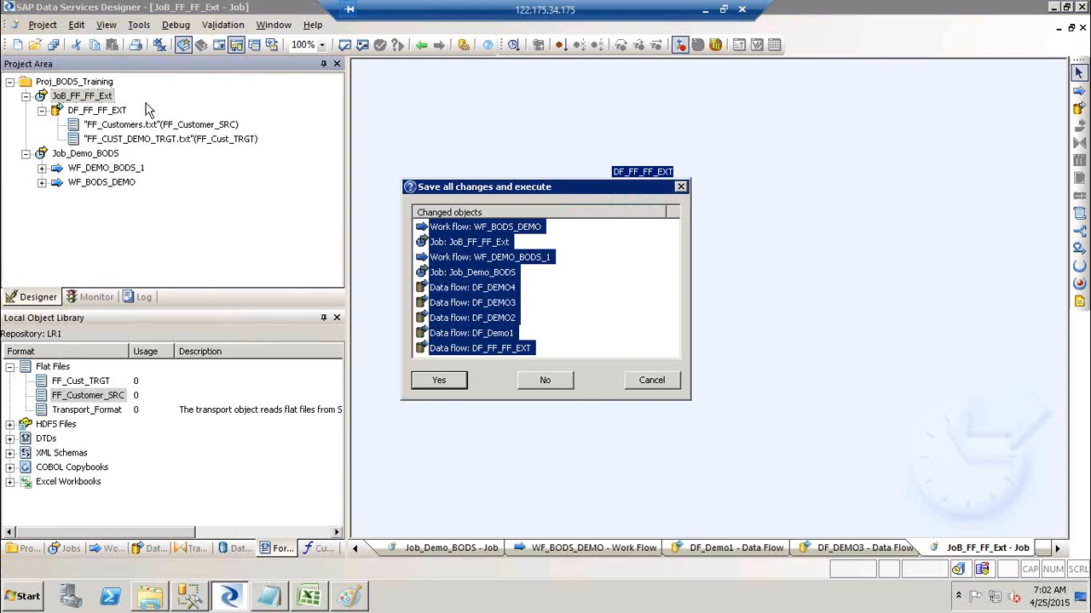
left_click(434, 386)
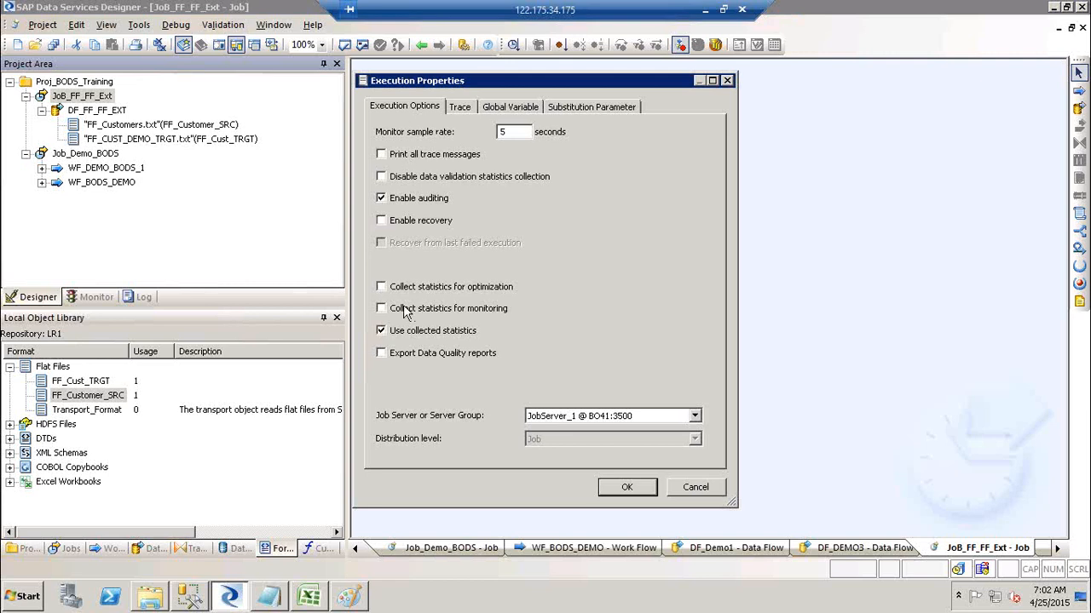
Run the job on JobServer_1 @ BO41:3500 and check its log in the Monitor.
left_click_drag(513, 78, 609, 86)
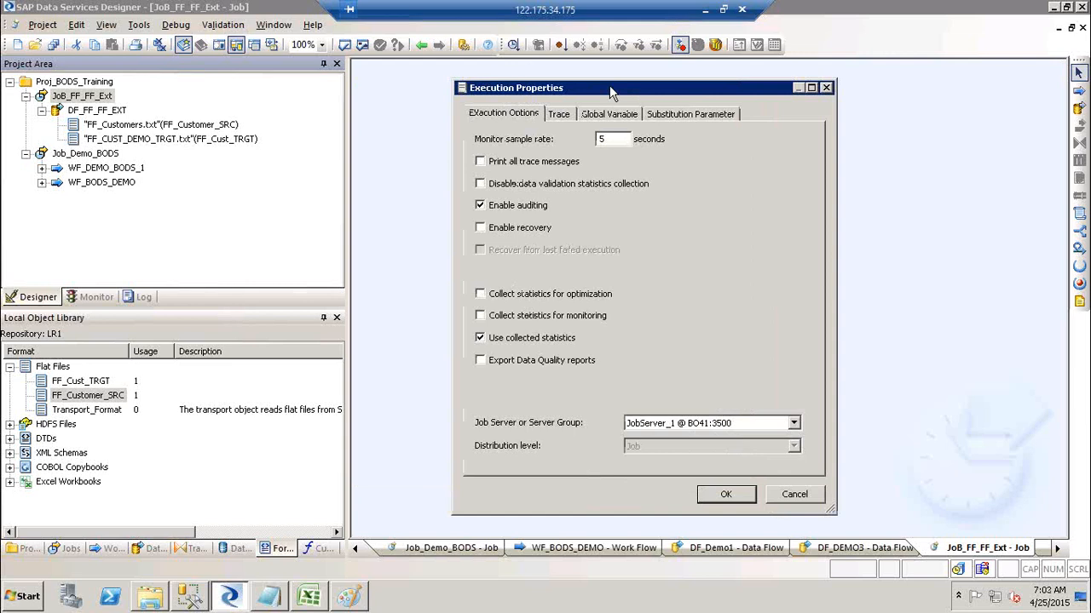
left_click(692, 428)
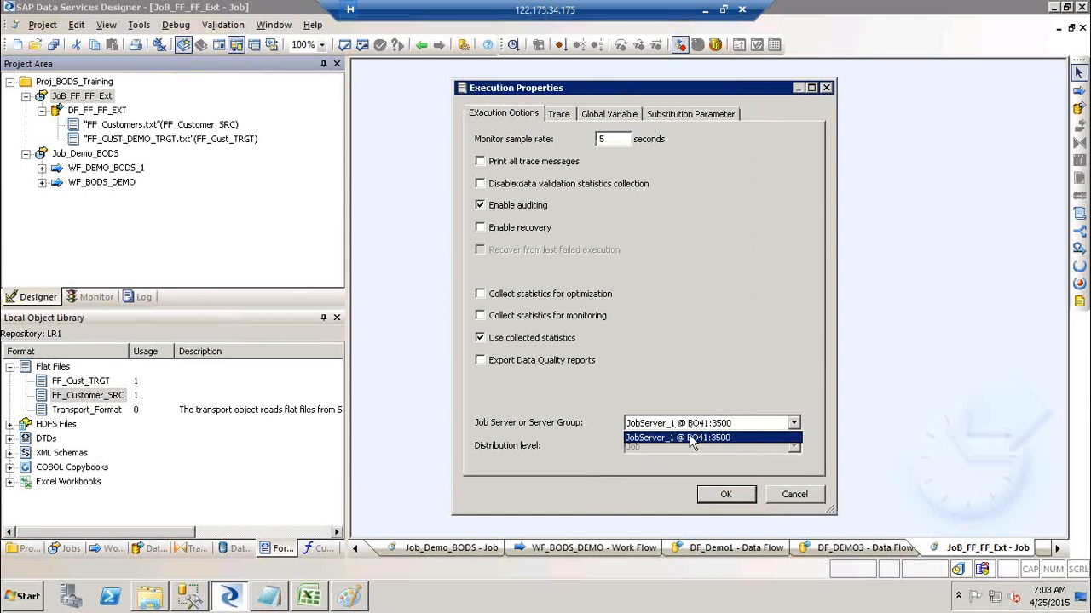
left_click(692, 438)
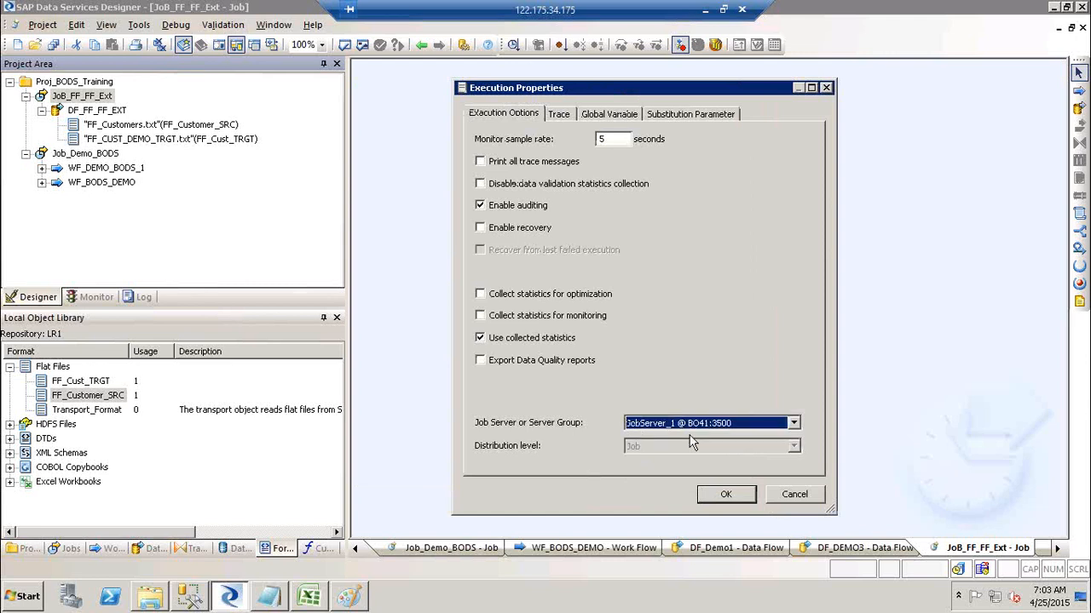
left_click(726, 495)
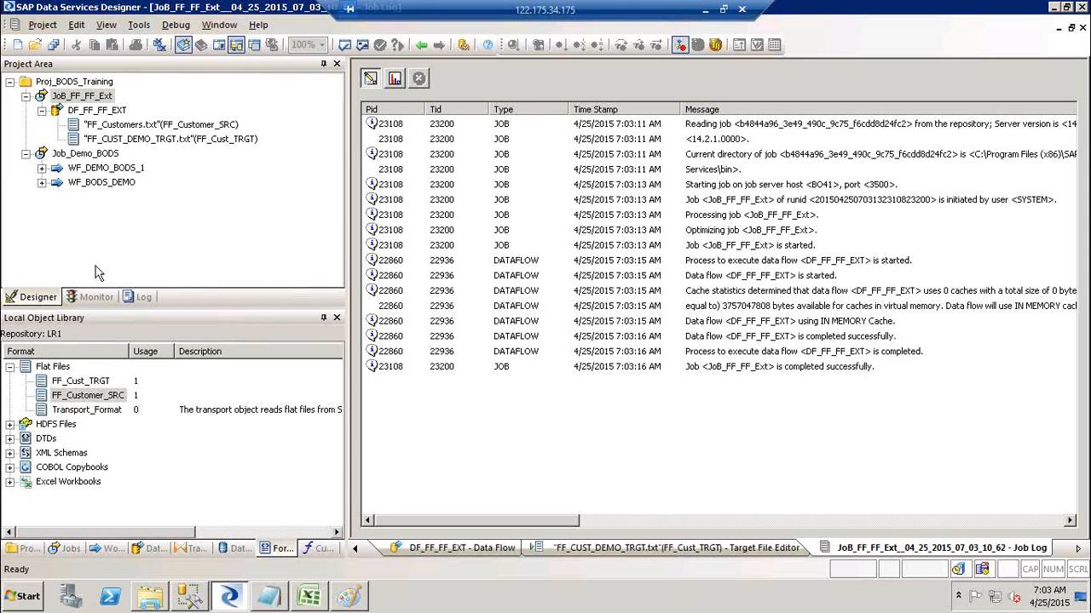
left_click(91, 301)
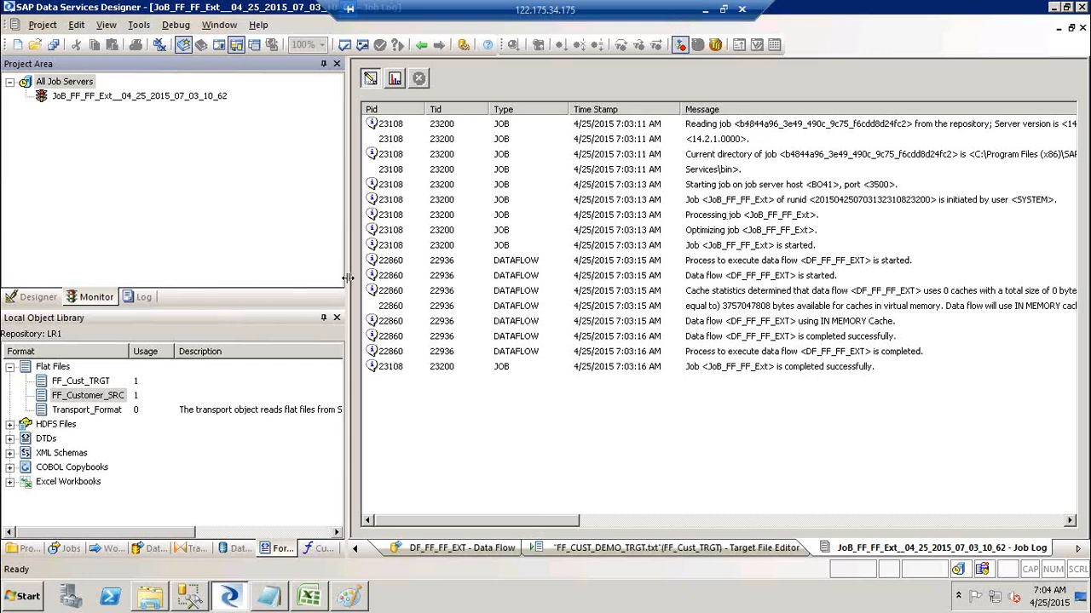
Widen the Job Log panel, select the first log row and scroll right to read full messages.
left_click_drag(347, 275, 253, 261)
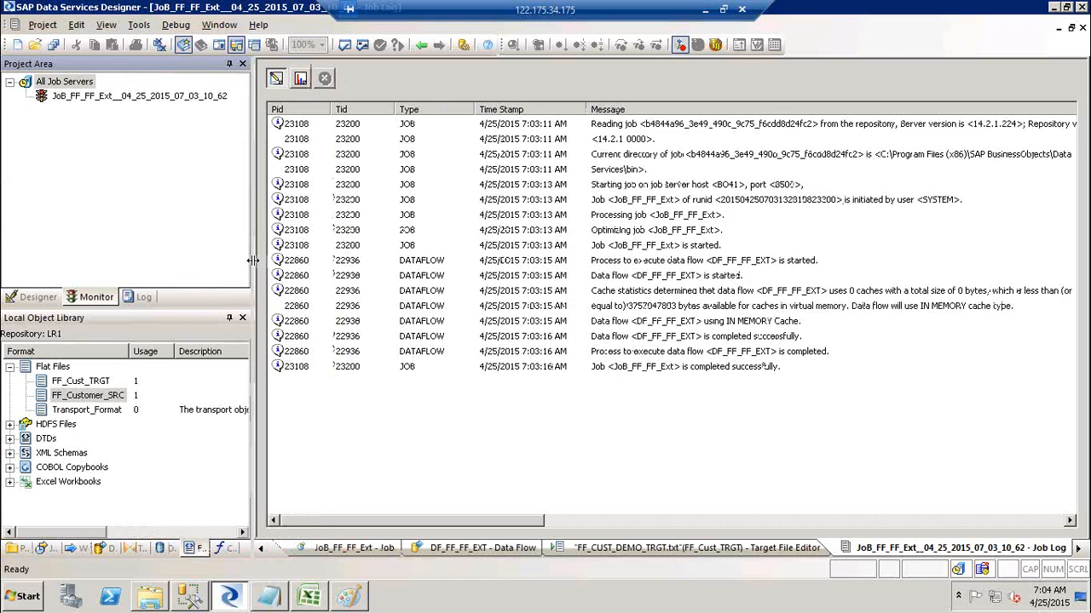
left_click(788, 128)
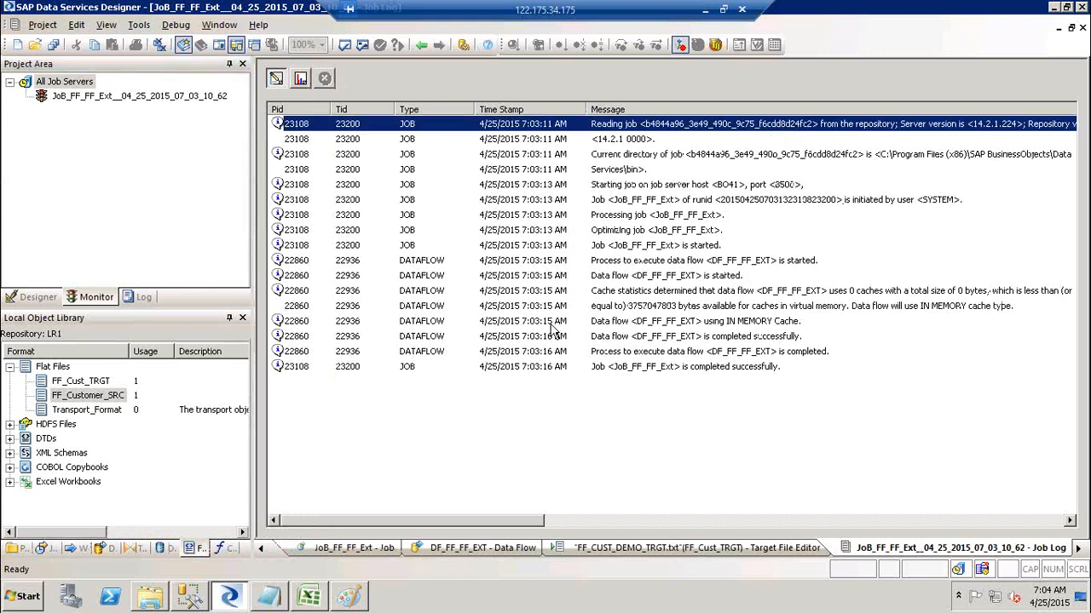
left_click_drag(522, 517, 547, 519)
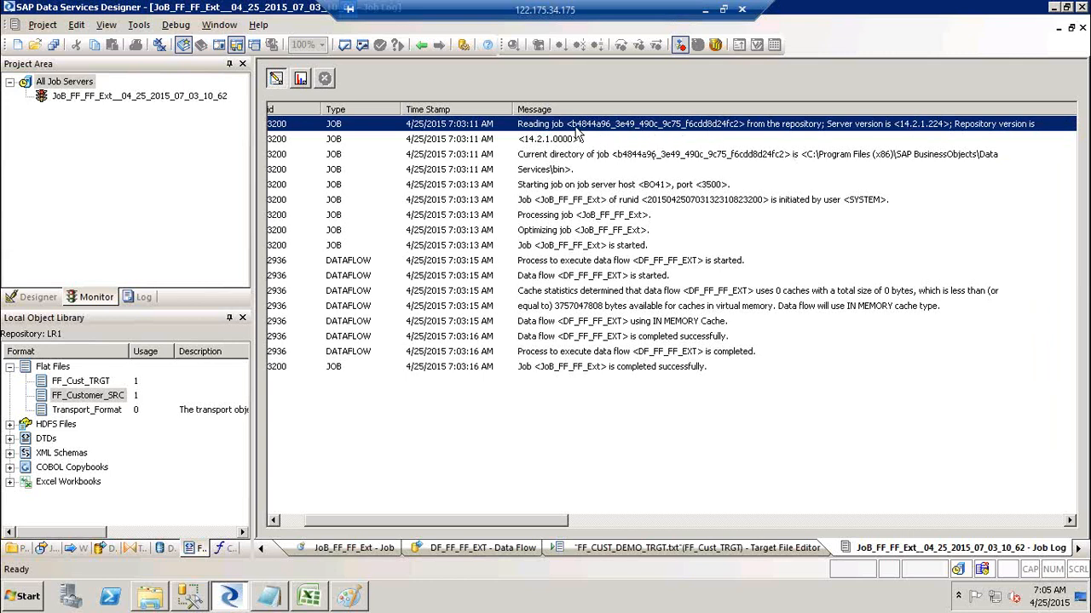
left_click(560, 168)
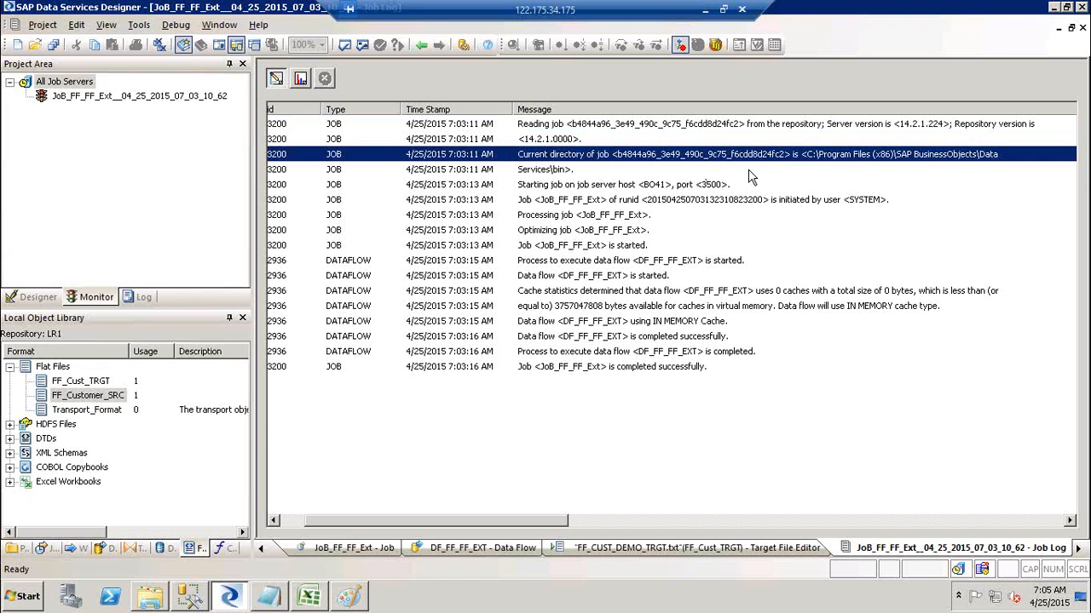
left_click(563, 171)
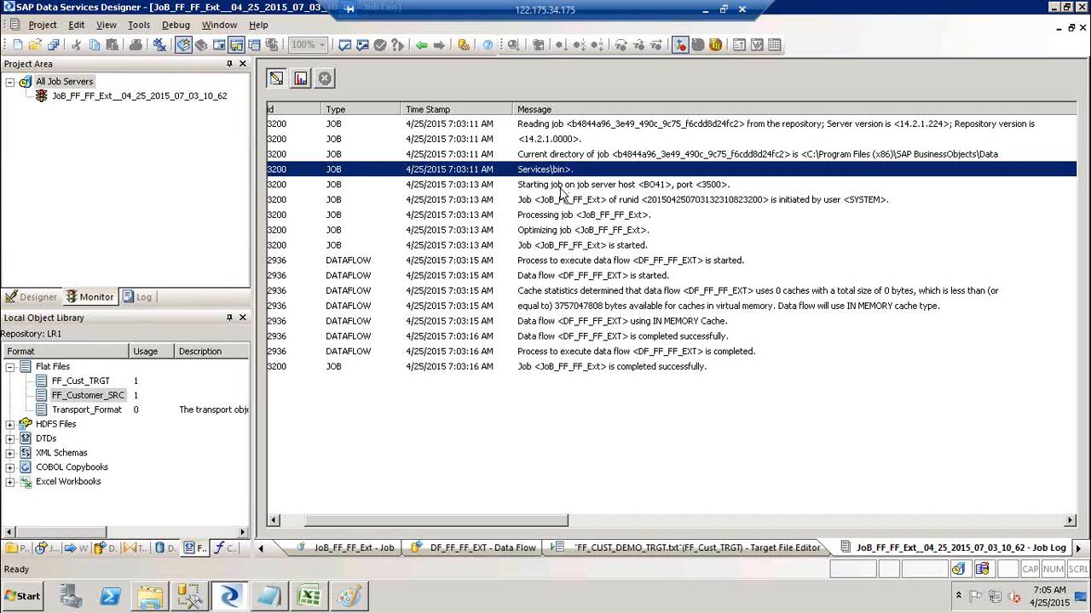
left_click(560, 188)
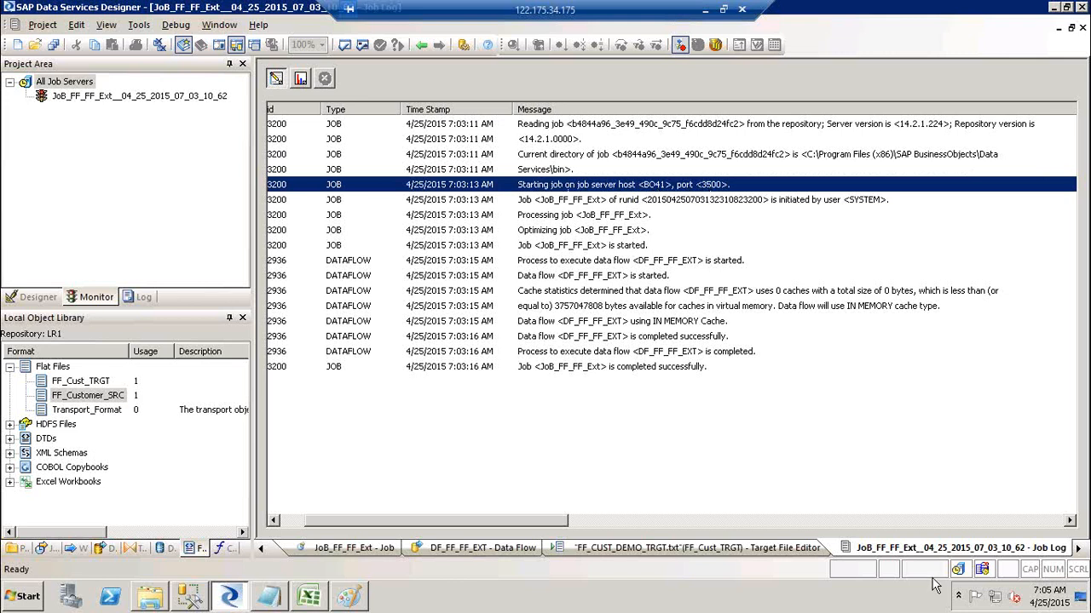
mouse_move(961, 576)
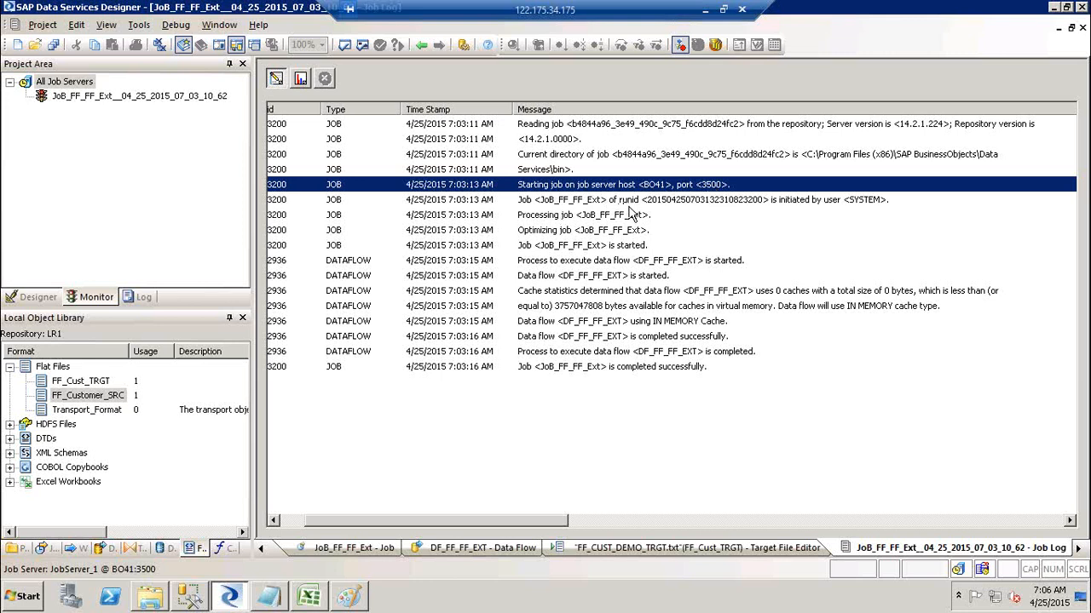
left_click(808, 205)
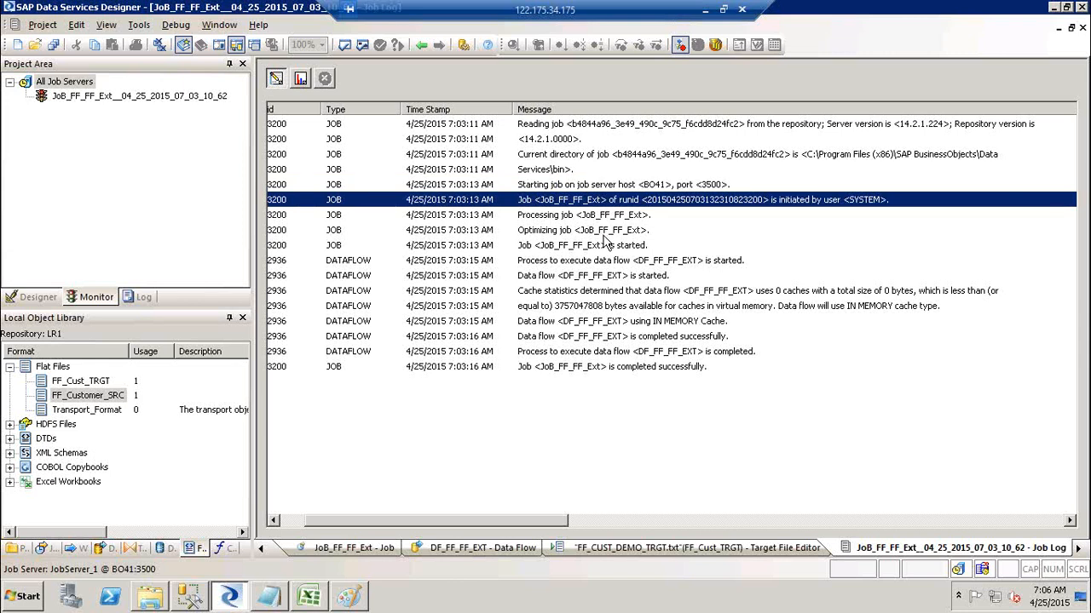
left_click(607, 245, "shift")
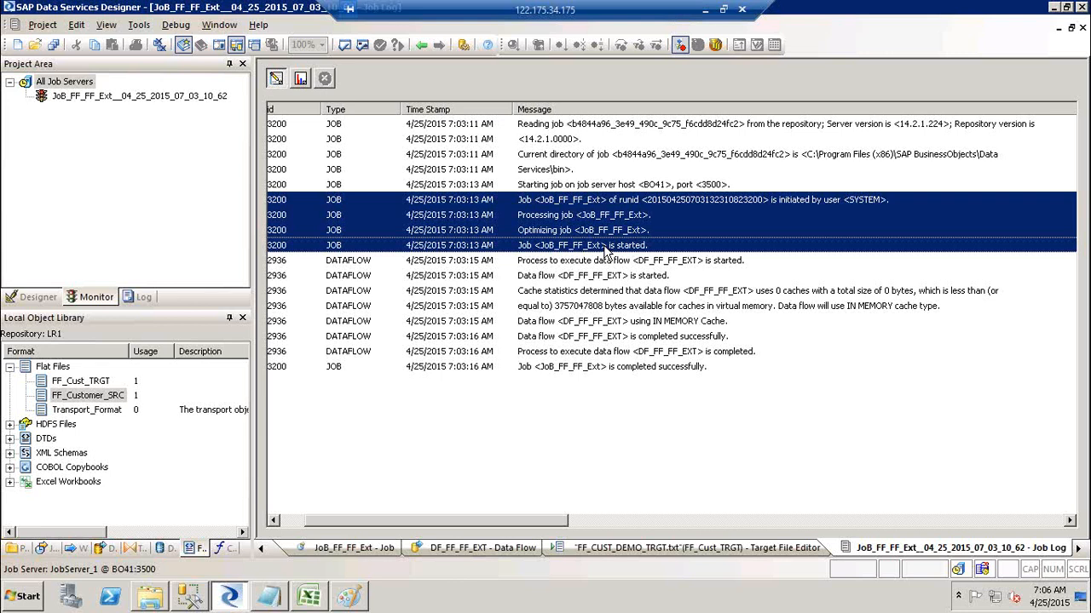
Launch Paint with mspaint from the Run prompt.
key("super+r")
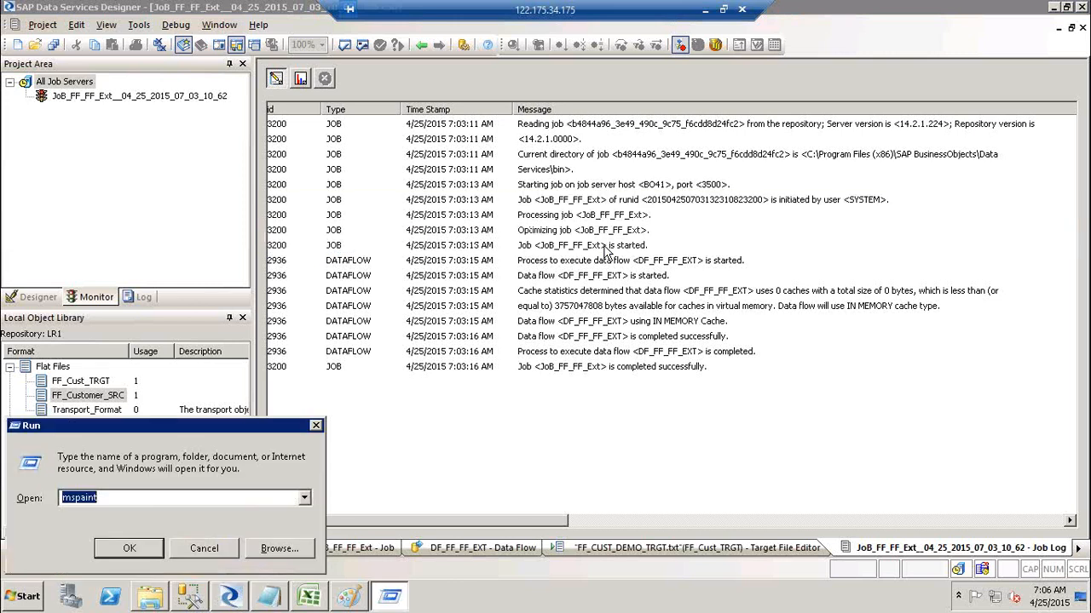
key("Return")
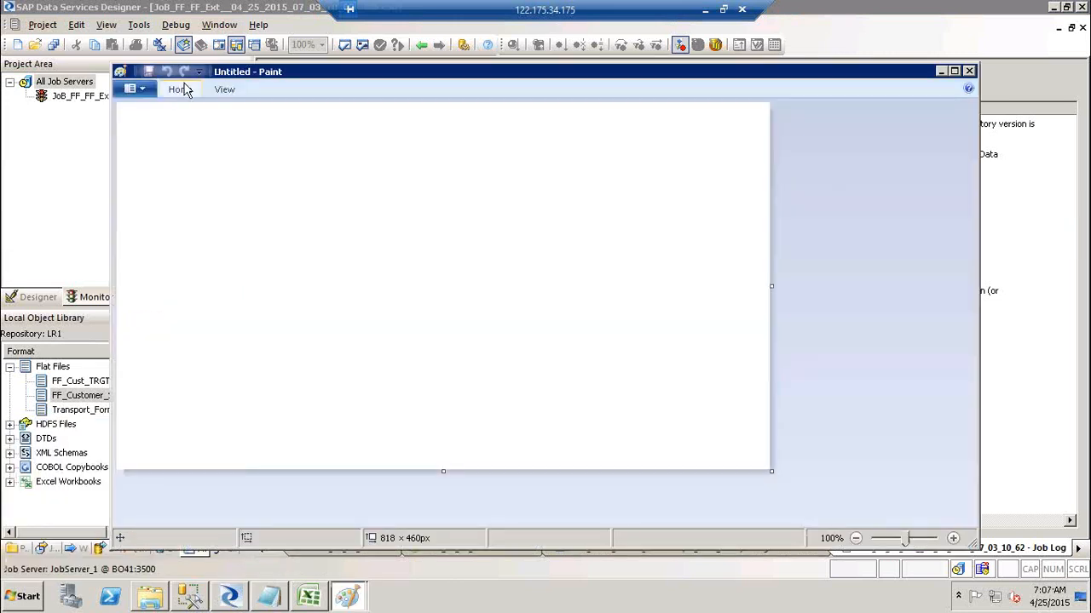
left_click(179, 90)
left_click(465, 110)
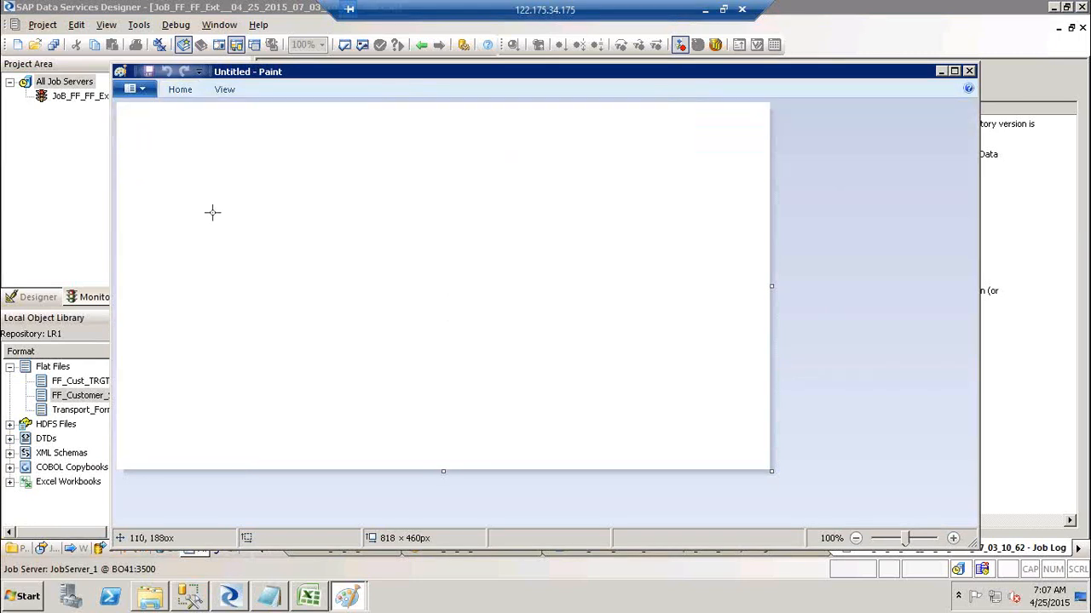
Draw three rectangles: tall ones on the left and right, a flat one in the middle.
mouse_move(213, 210)
left_mouse_down()
mouse_move(246, 280)
mouse_move(312, 368)
left_mouse_up()
left_click_drag(579, 201, 654, 355)
left_click(378, 267)
left_click_drag(373, 263, 514, 311)
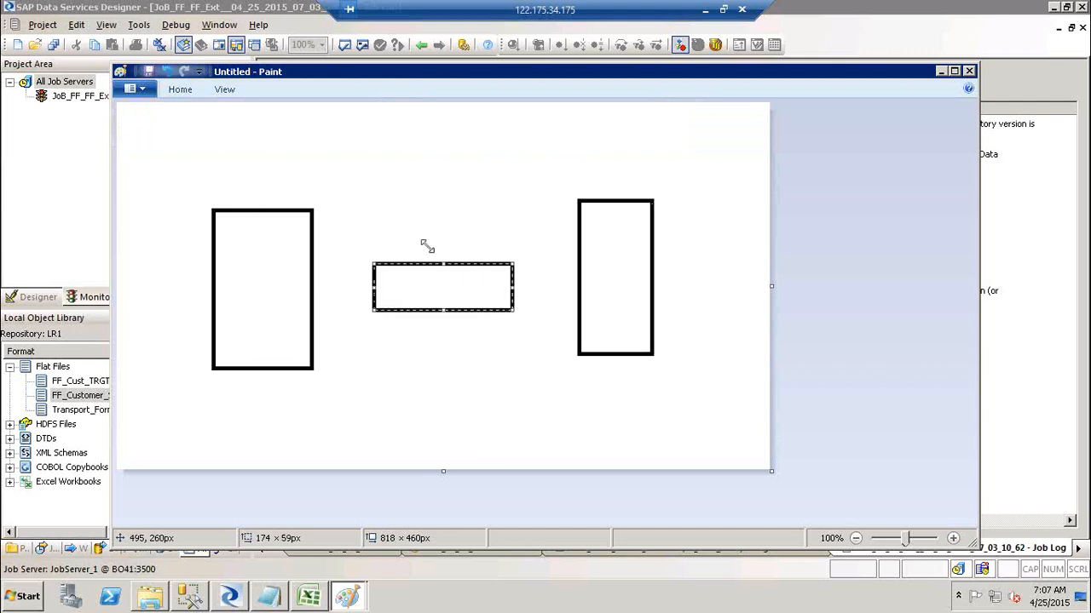
Connect the left and right rectangles to the middle one with straight lines.
left_click(174, 92)
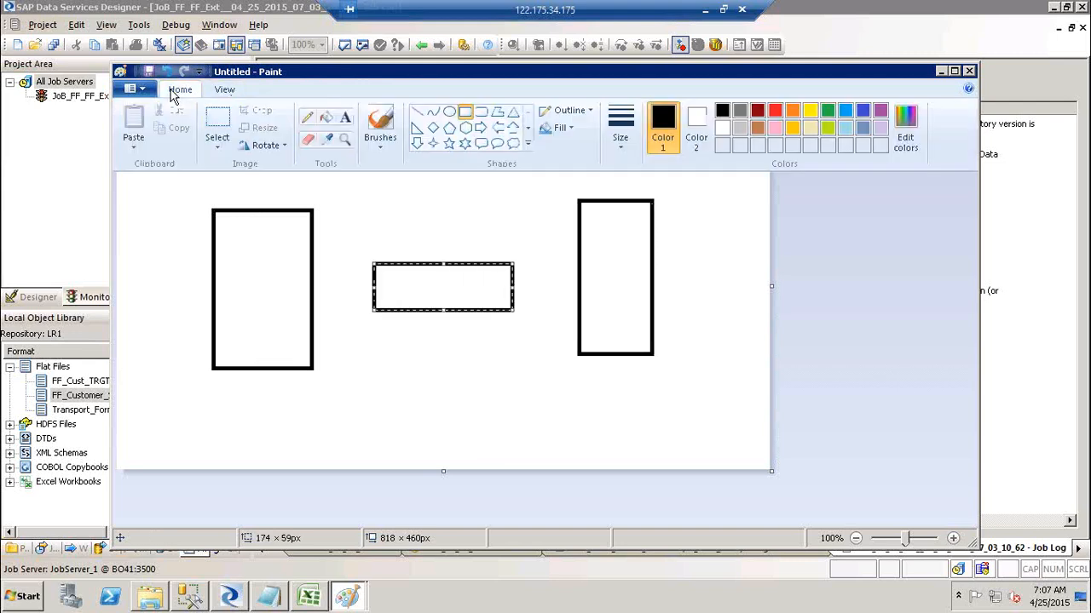
left_click(415, 111)
left_click_drag(280, 263, 415, 285)
left_click_drag(493, 286, 604, 256)
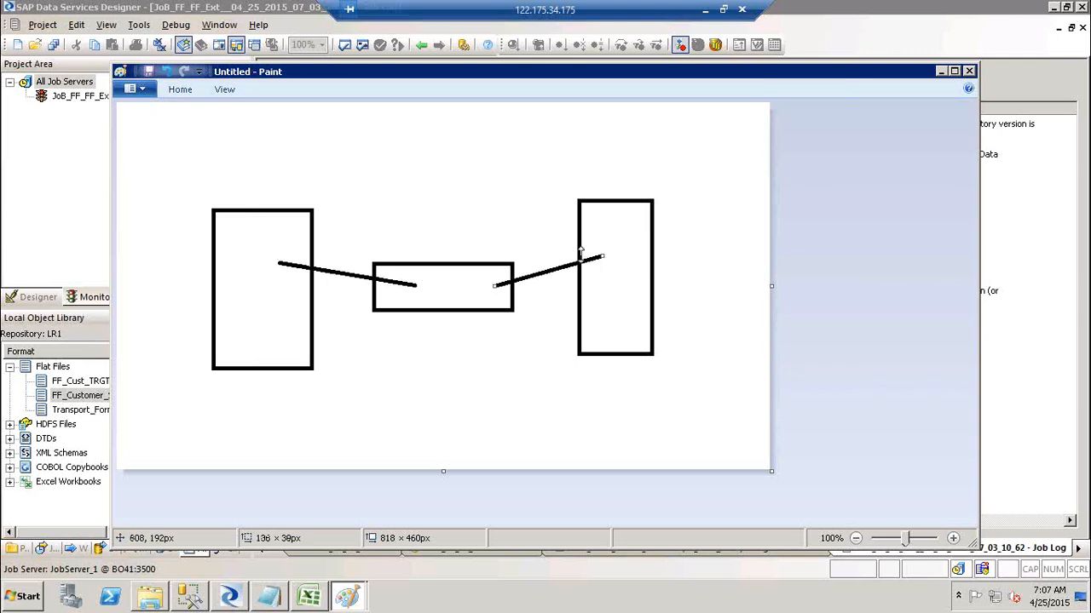
left_click(177, 90)
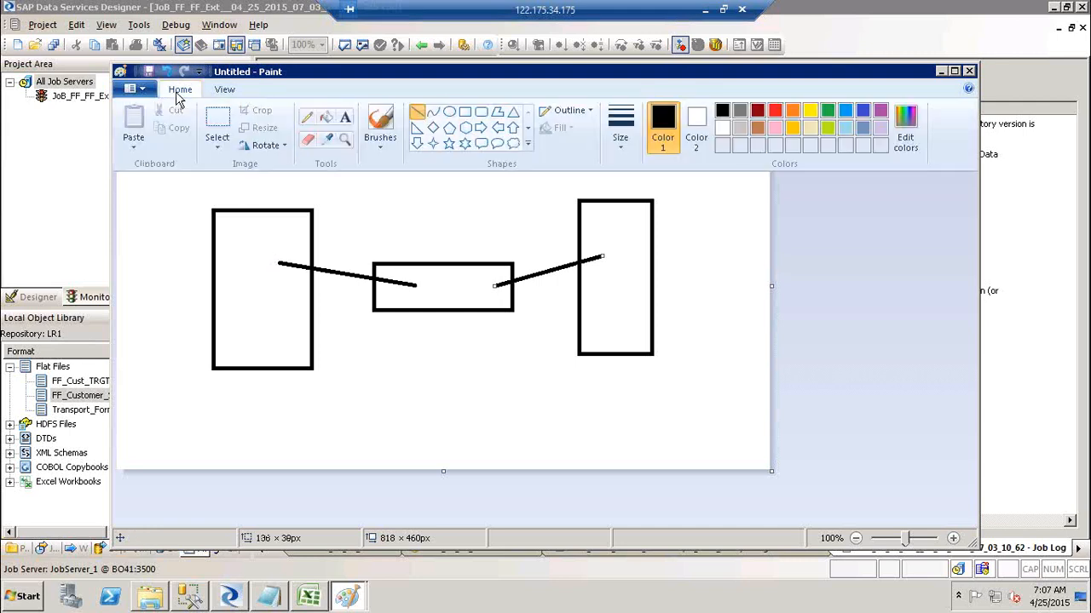
Draw a star above the rectangles.
left_click(449, 143)
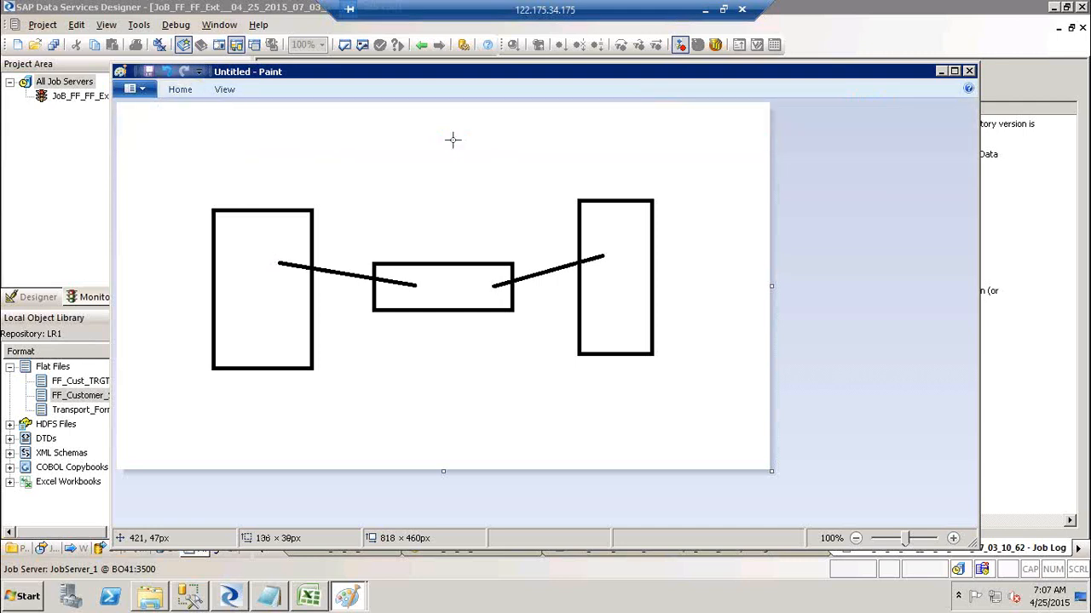
left_click_drag(344, 107, 515, 184)
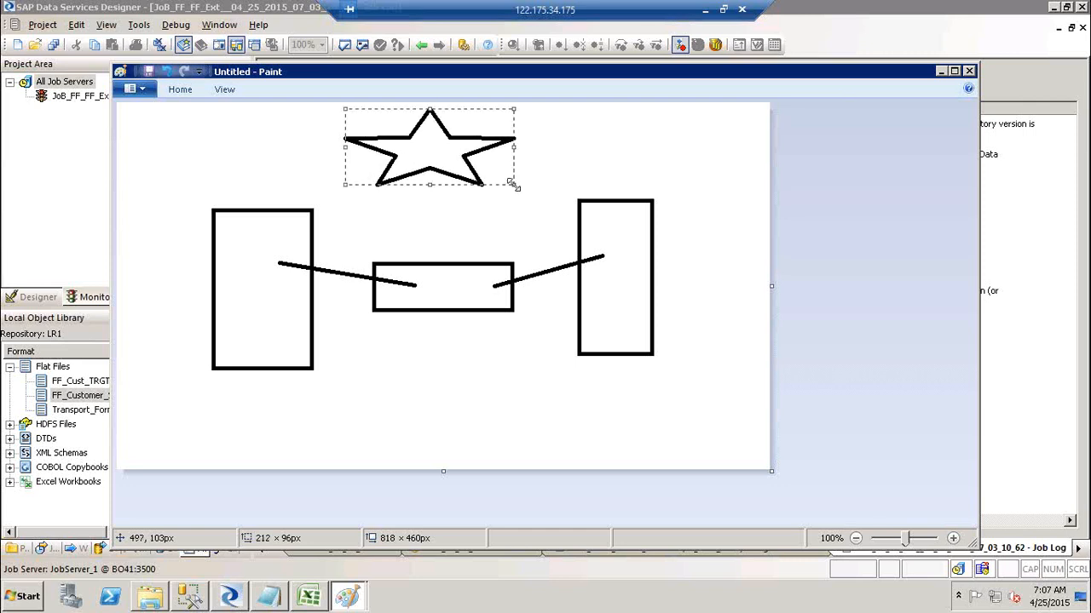
left_click(201, 168)
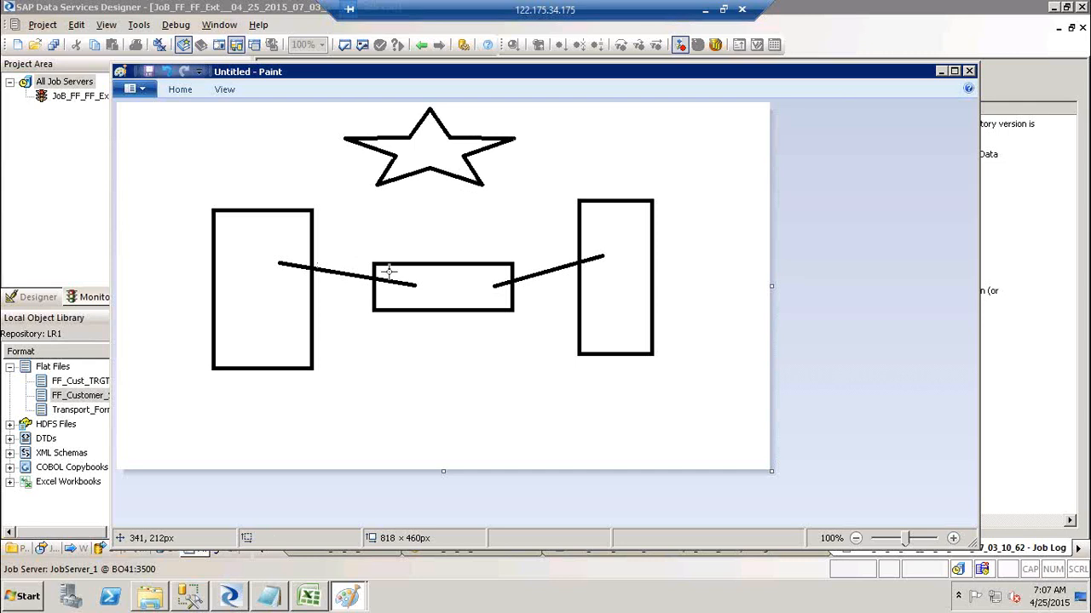
Draw two lines linking the star to the middle rectangle.
left_click(181, 89)
left_click(417, 112)
left_click_drag(395, 271, 409, 148)
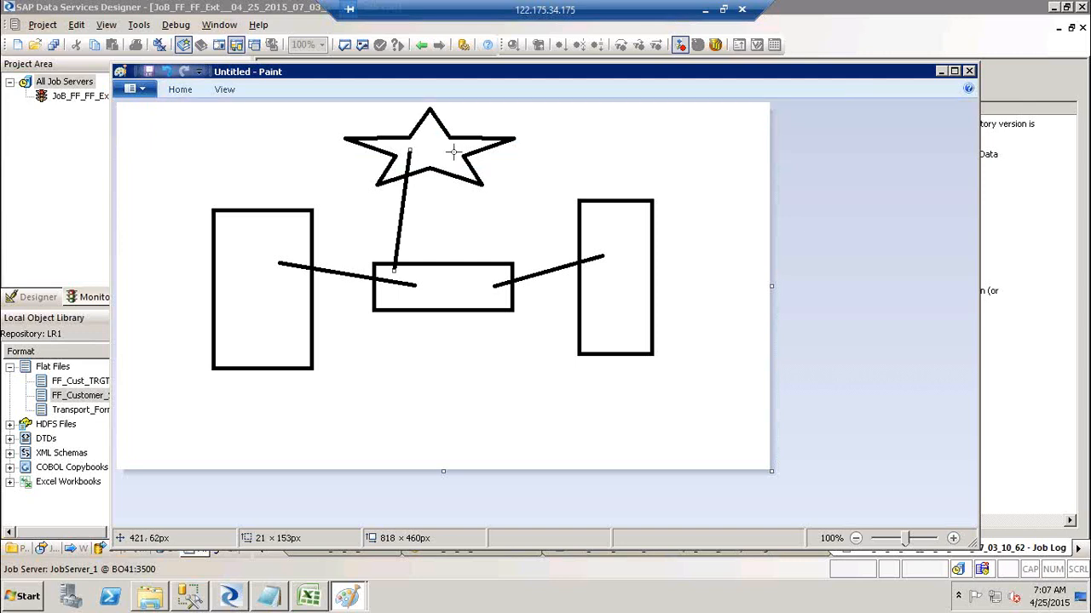
left_click_drag(453, 152, 487, 279)
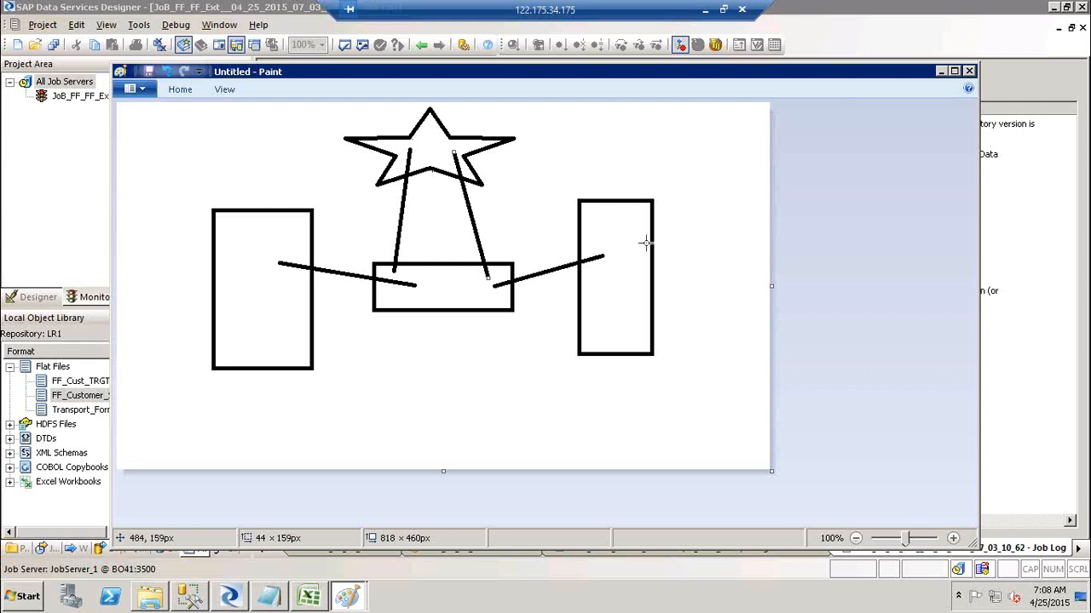
left_click(180, 90)
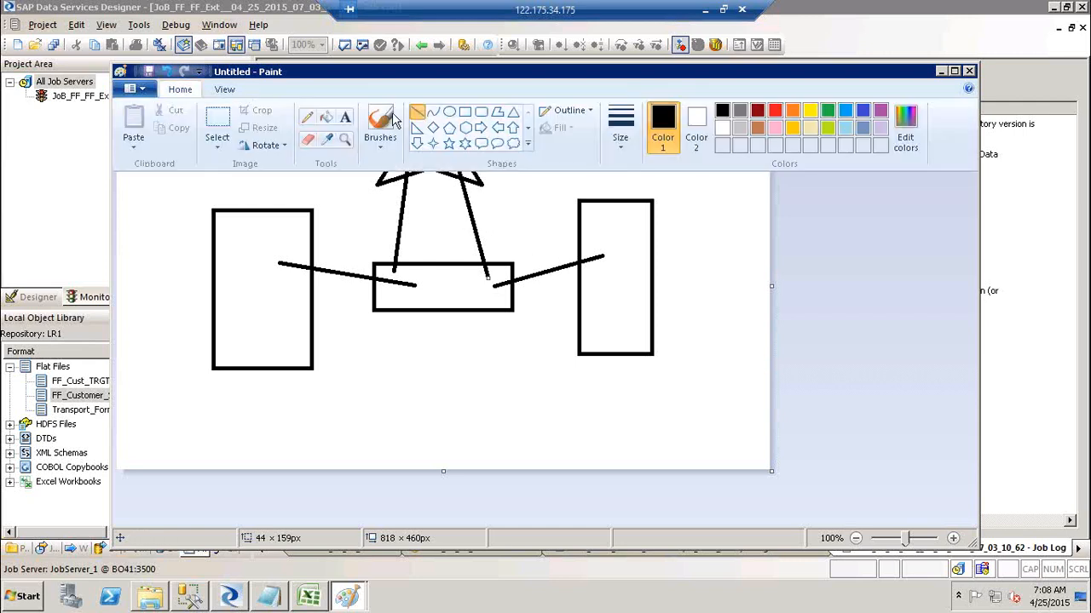
left_click(479, 113)
Draw a small box inside the middle rectangle, then minimize Paint to reveal the job log.
left_click_drag(418, 277, 465, 302)
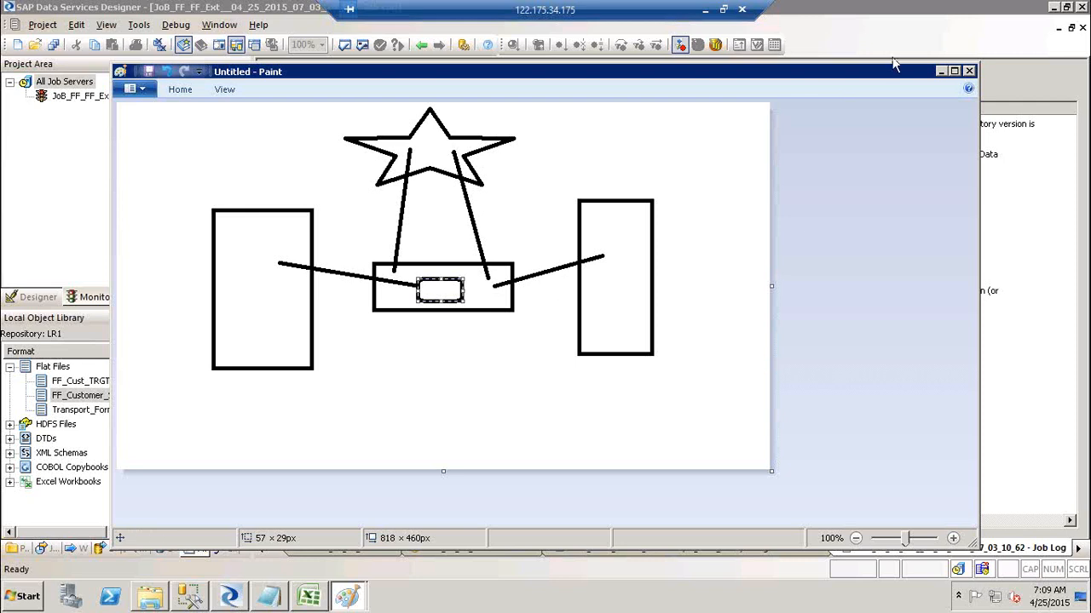
left_click(940, 71)
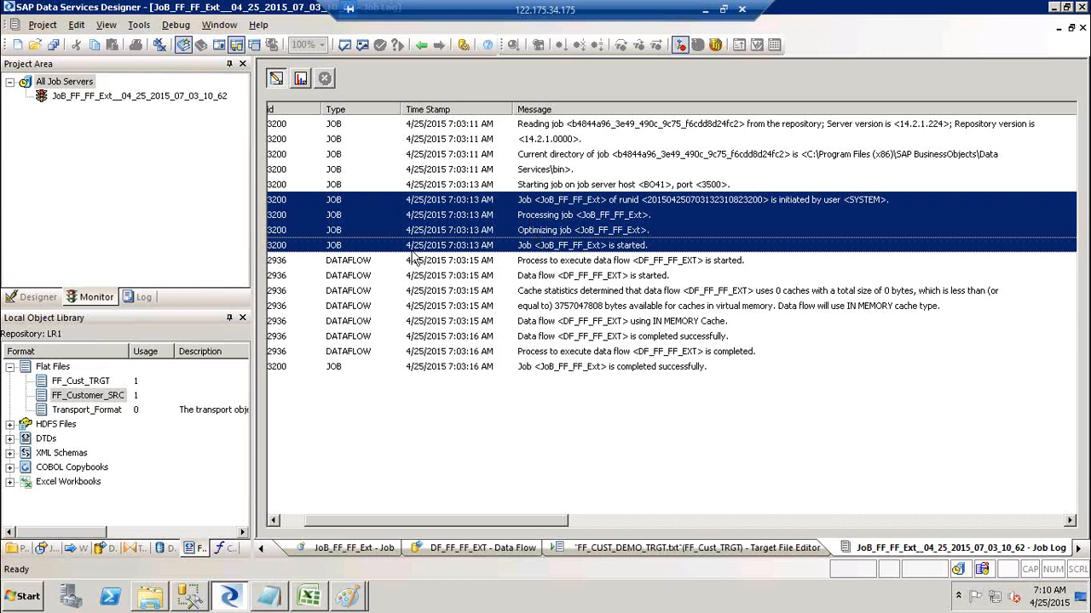
Show the project tree and open Execute for JoB_FF_FF_Ext, then cancel without running.
left_click(25, 298)
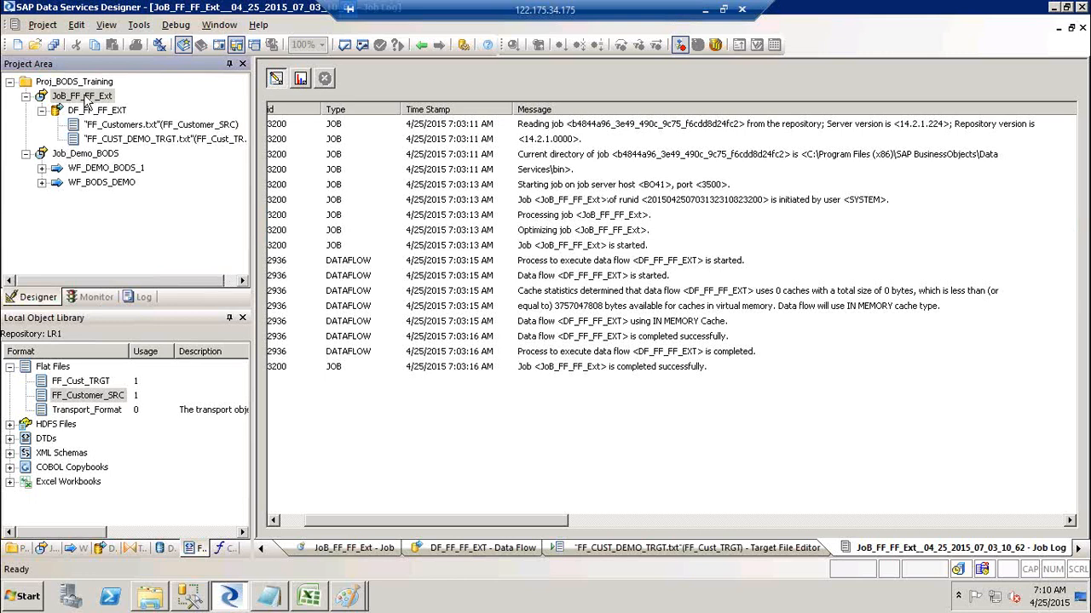
right_click(85, 100)
left_click(110, 103)
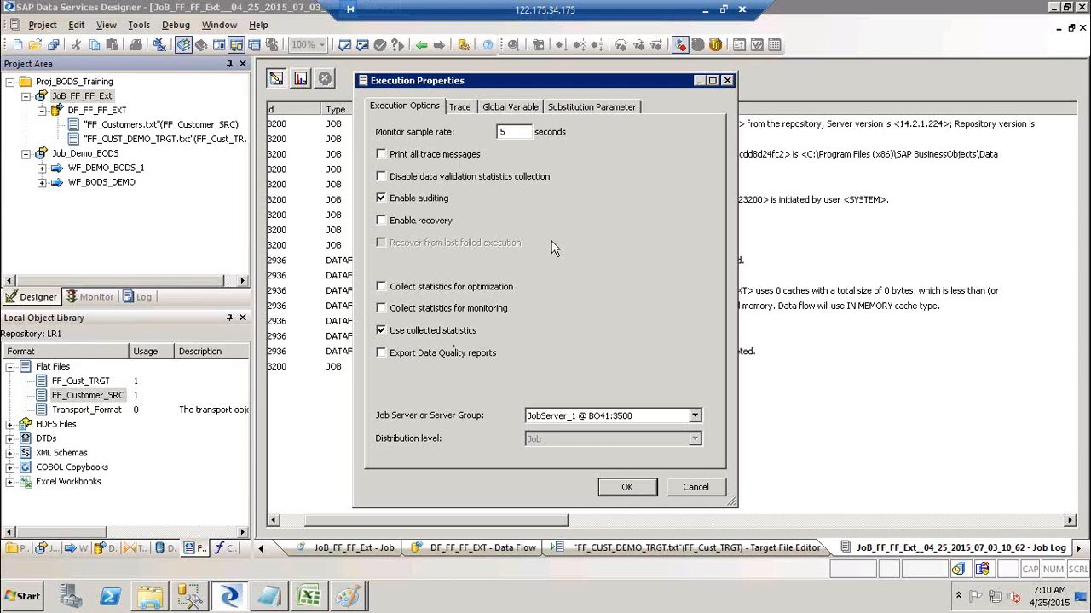
left_click(692, 491)
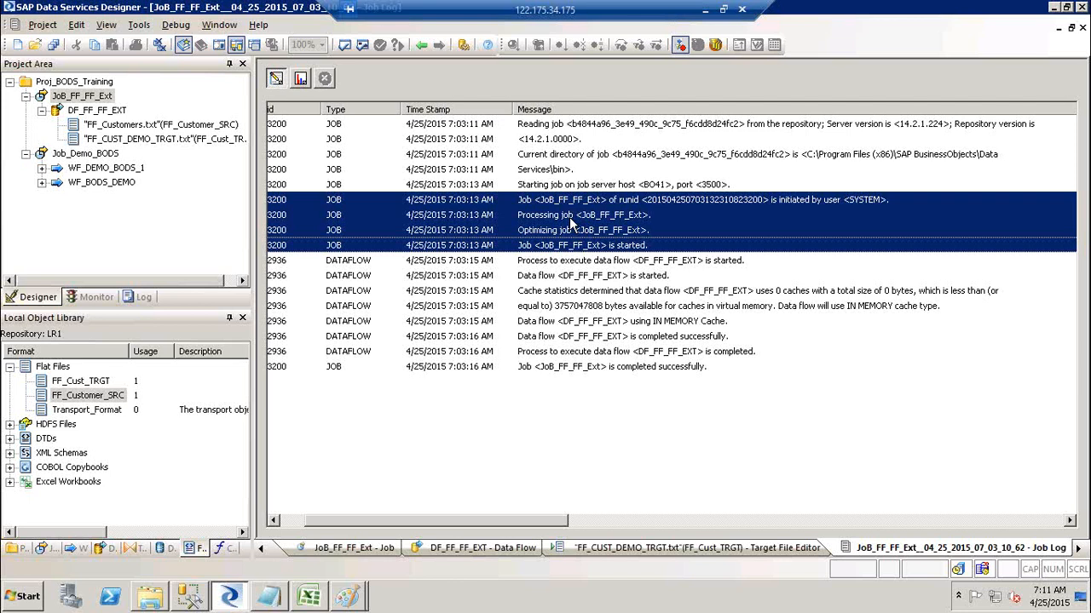
Check data flow row counts in the Monitor log, then select the job start-up trace messages.
left_click(305, 78)
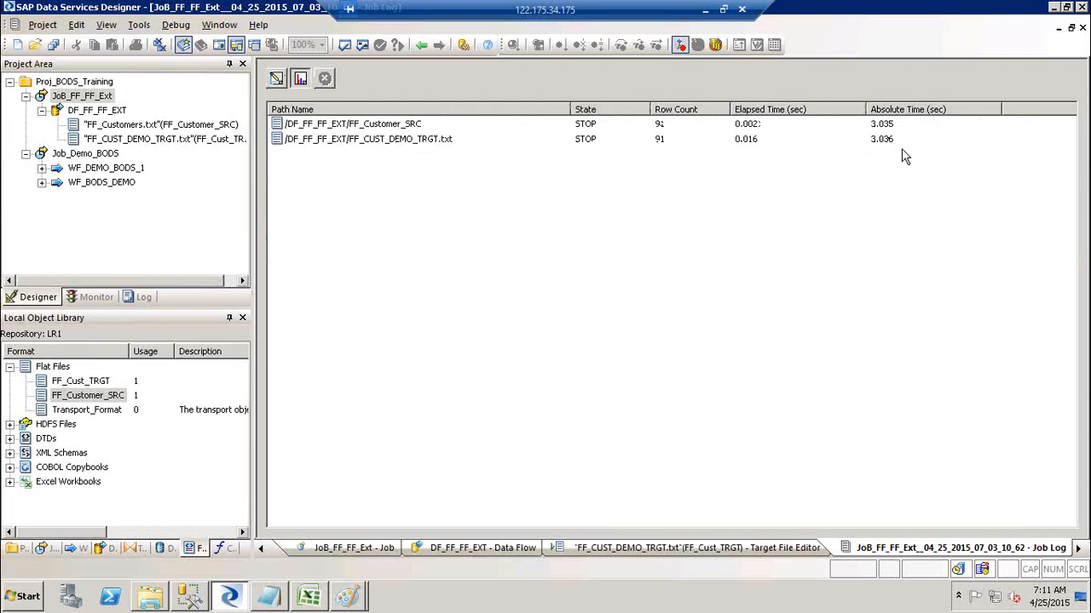
left_click(275, 79)
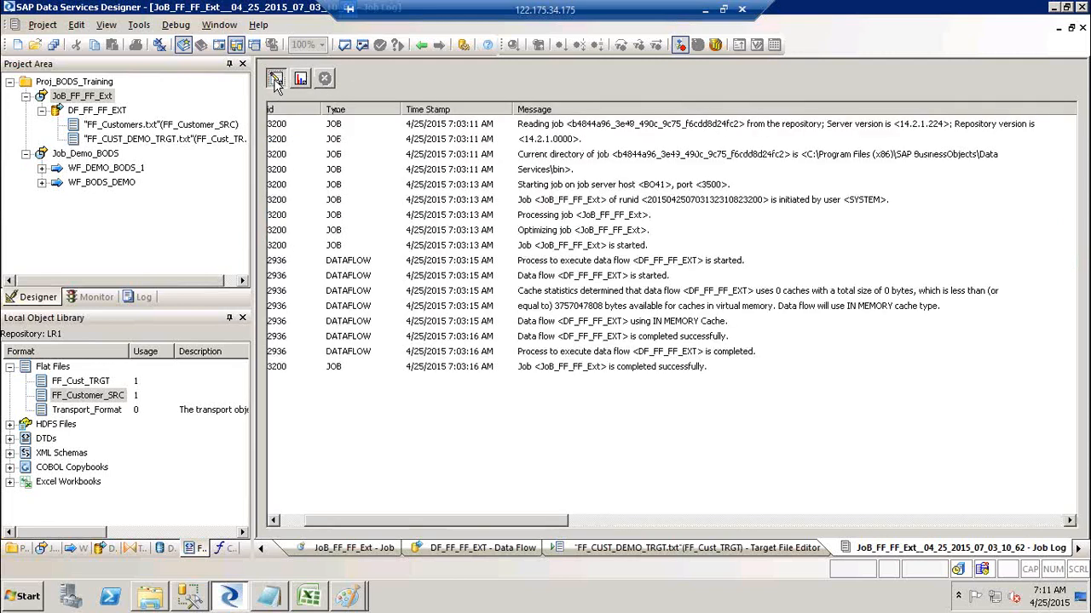
left_click(588, 205)
left_click(590, 245, "shift")
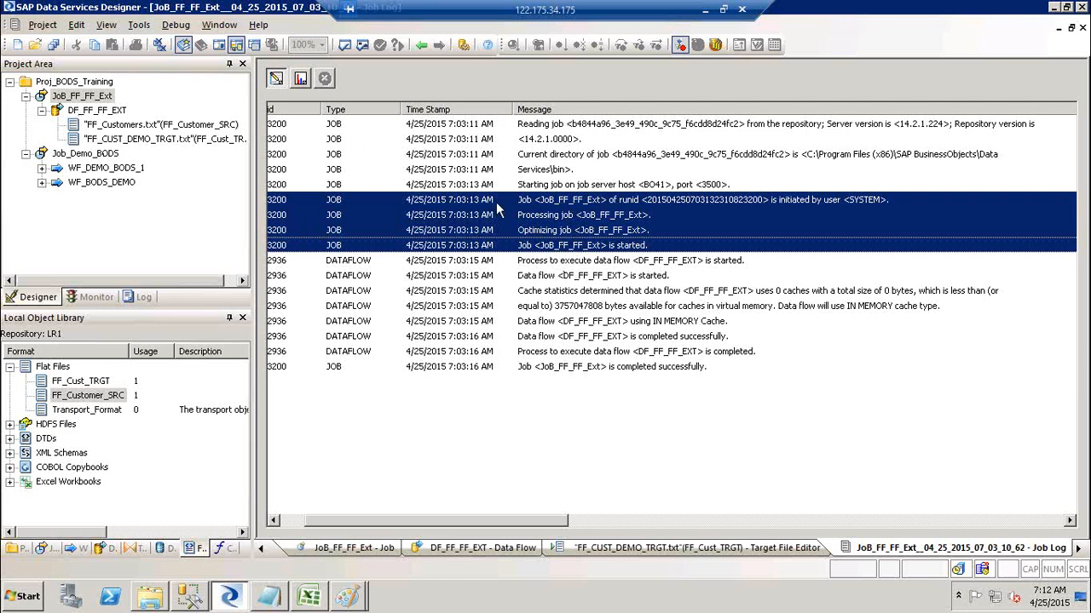
Select the data flow execution and started messages, then switch to Paint.
left_click(568, 262)
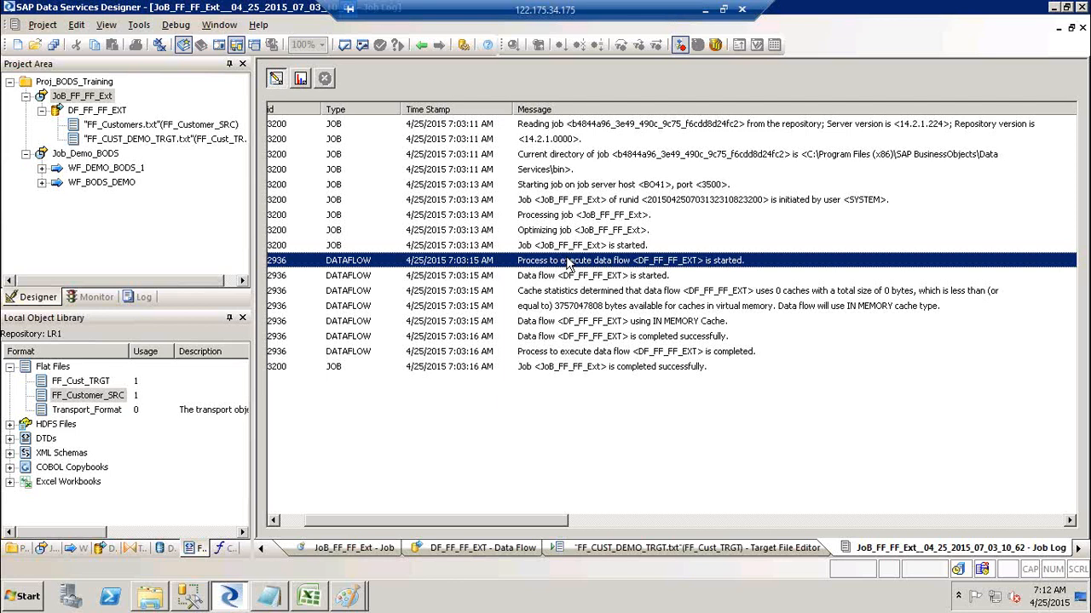
left_click(560, 277)
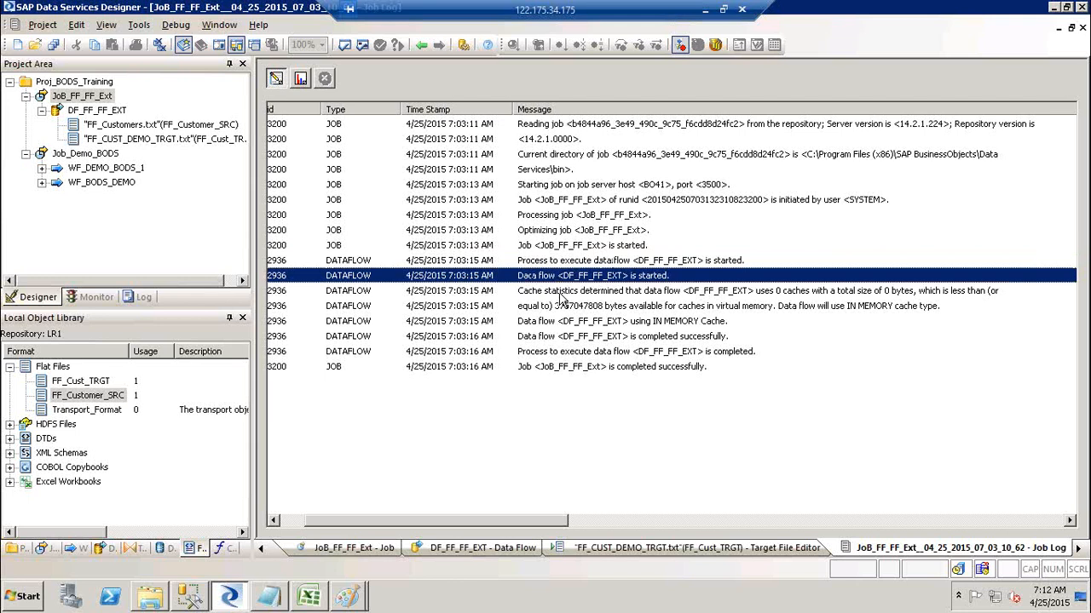
key("alt+Tab")
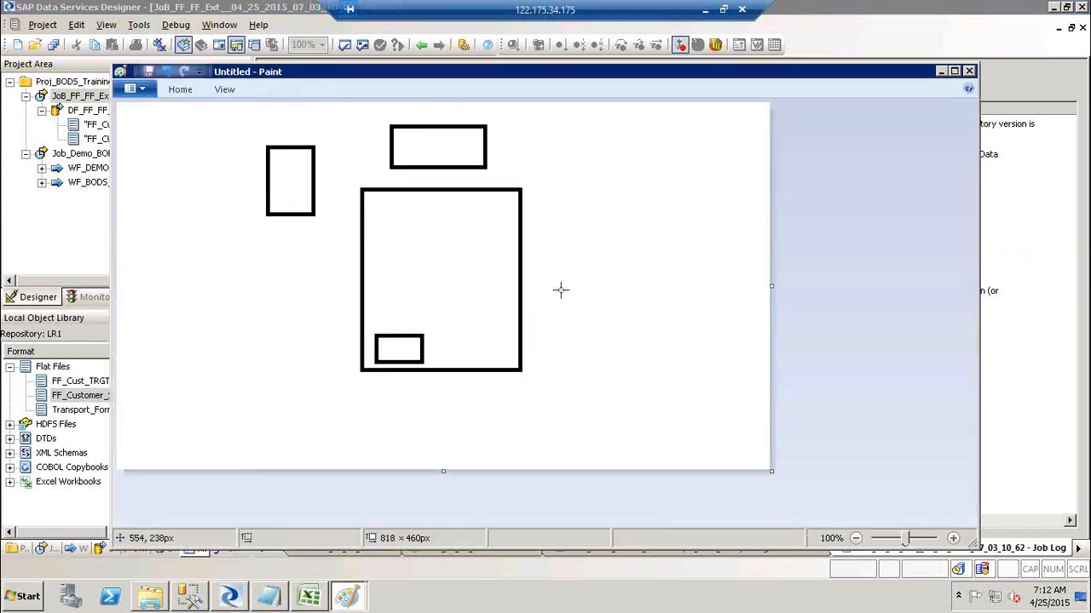
Discard the untitled rectangles drawing with Don't Save, then Alt+Tab past the star diagram to Designer.
left_click(969, 70)
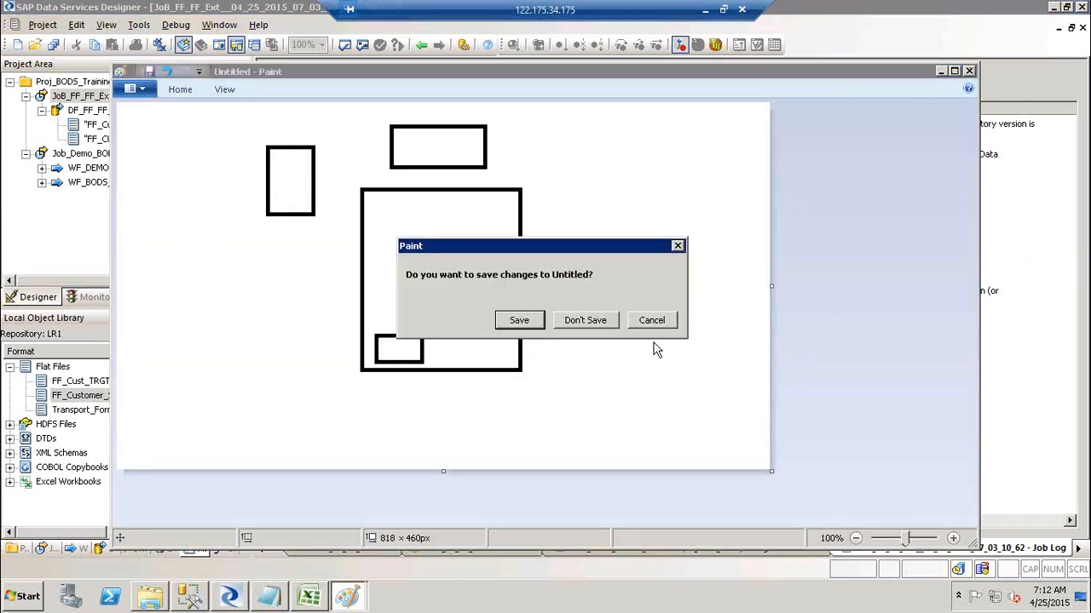
left_click(596, 322)
key("alt+Tab")
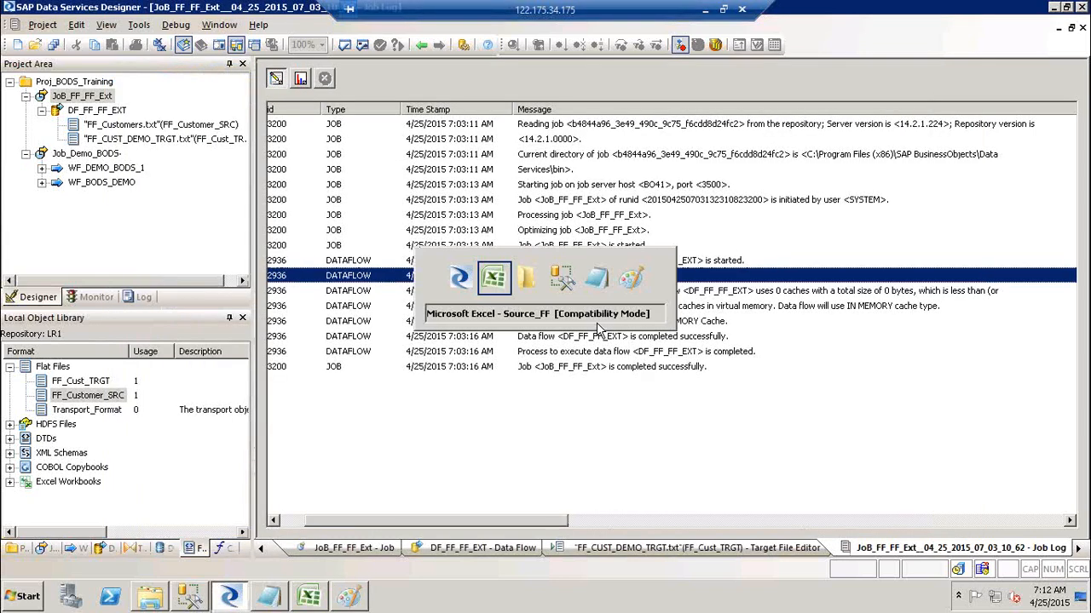
key("alt+Tab")
key("alt+Tab")
key("alt+Tab")
key("alt+Tab")
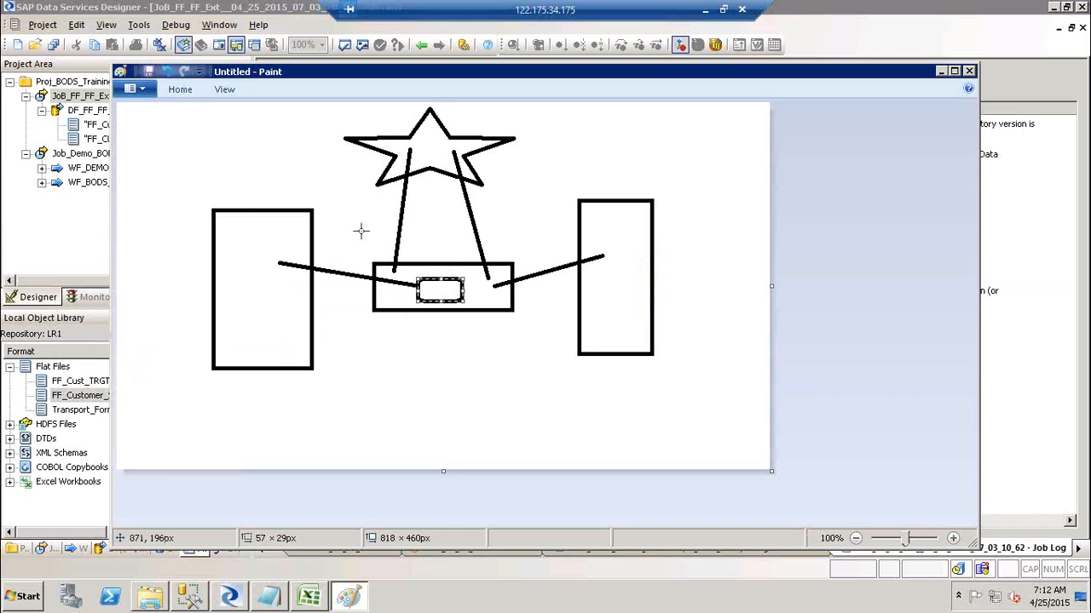
key("alt+Tab")
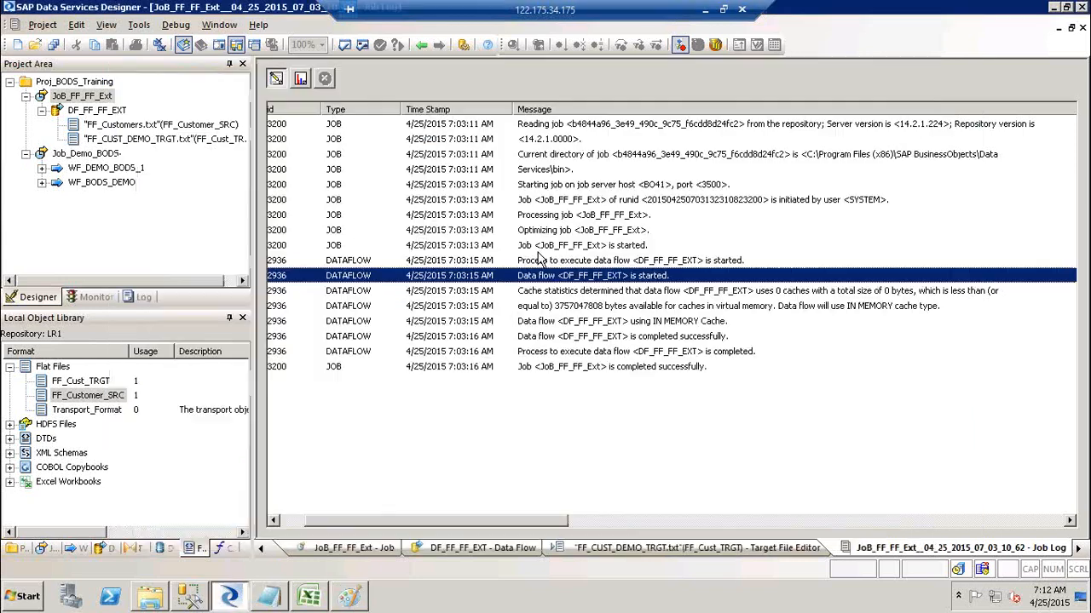
Step through the cache statistics, IN MEMORY Cache, data flow and job completed messages.
left_click(571, 294)
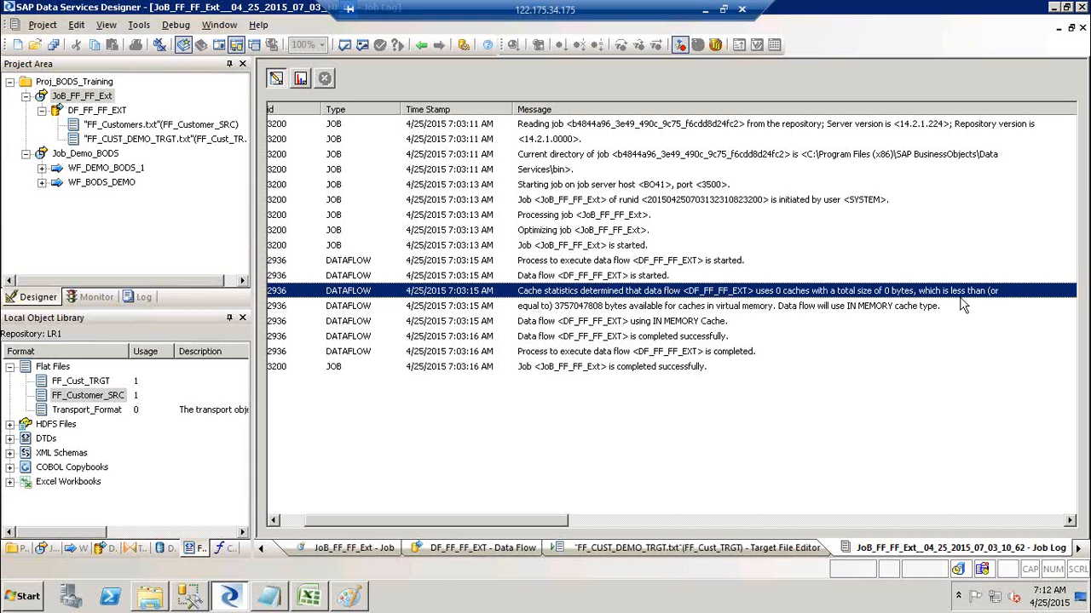
left_click(910, 309)
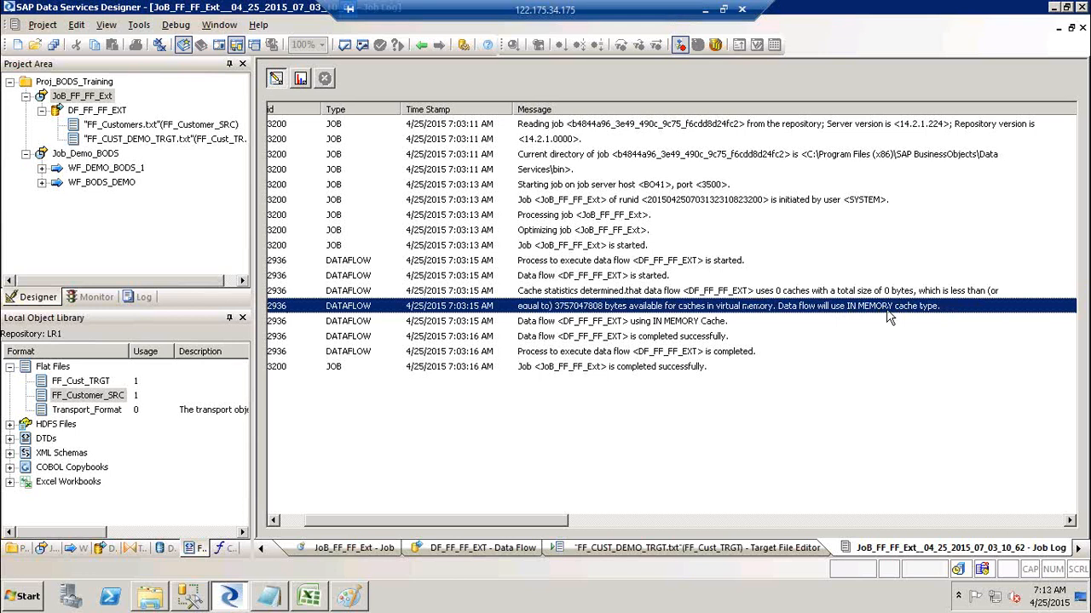
left_click(528, 323)
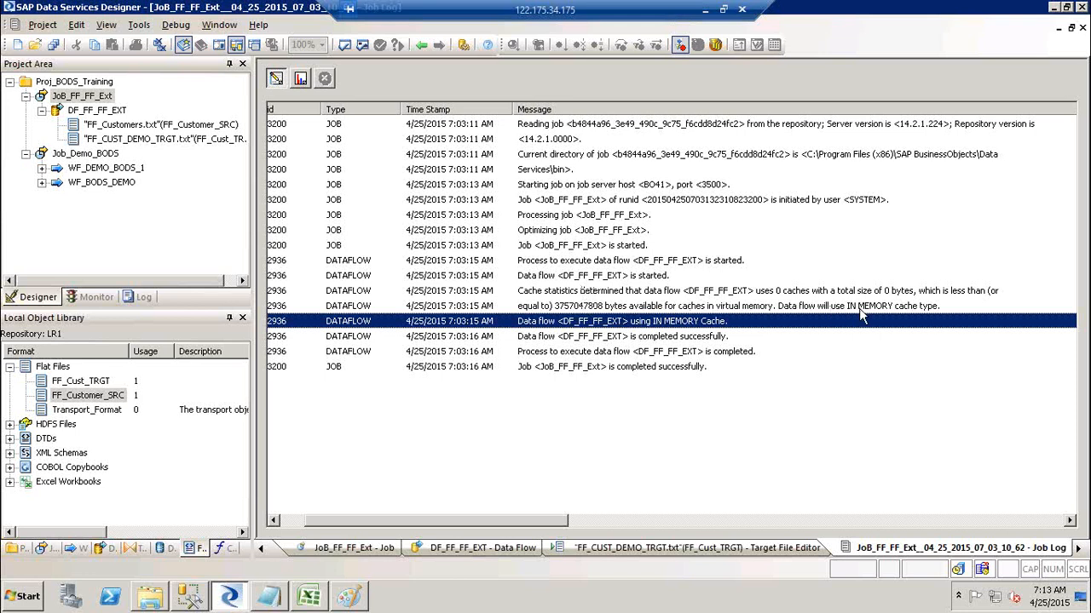
left_click(601, 338)
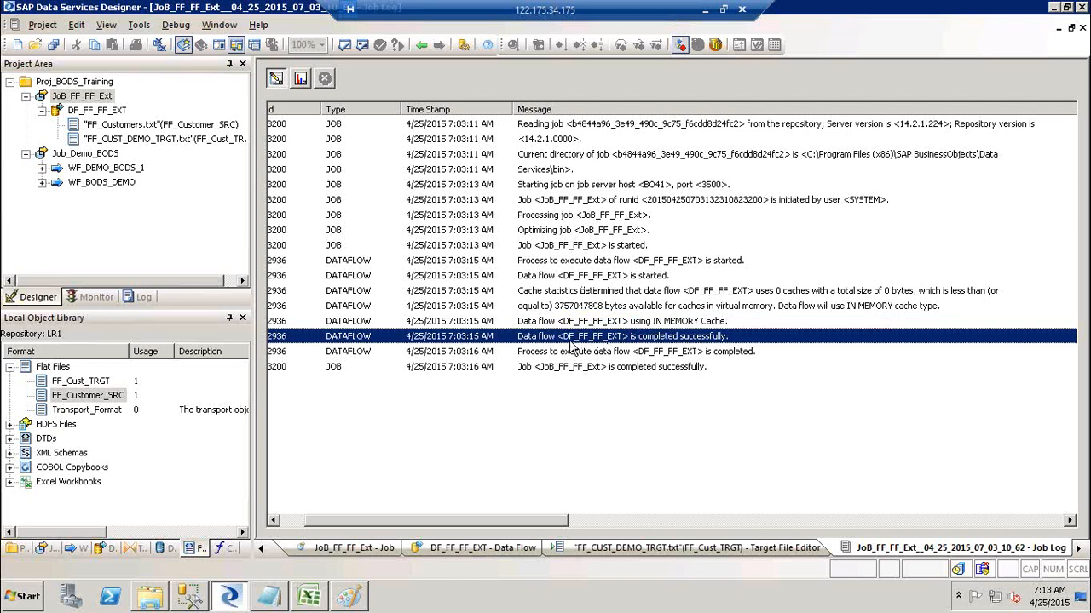
left_click(592, 355)
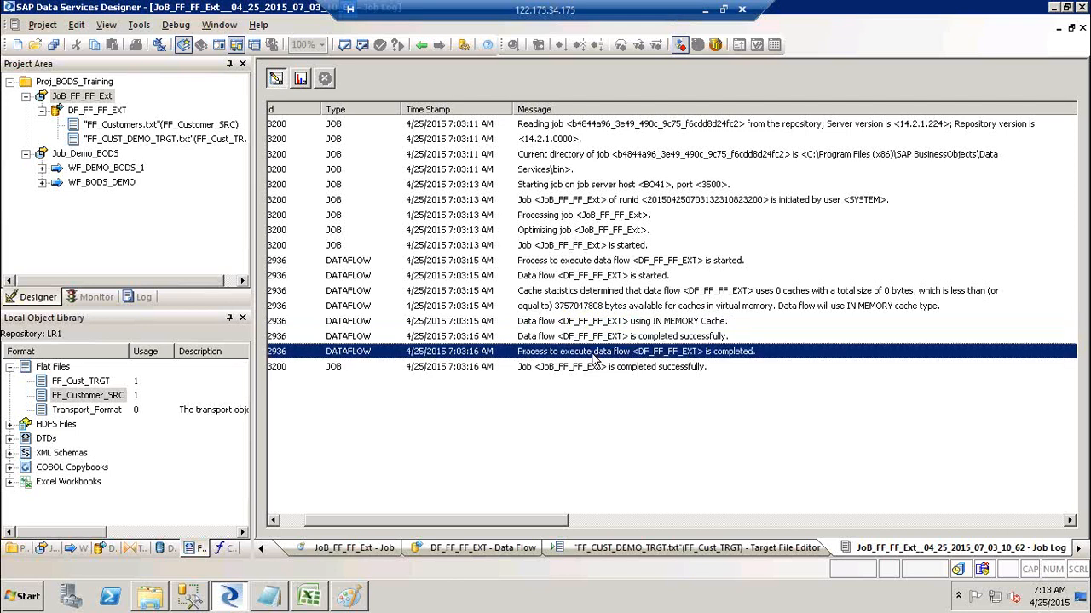
left_click(592, 373)
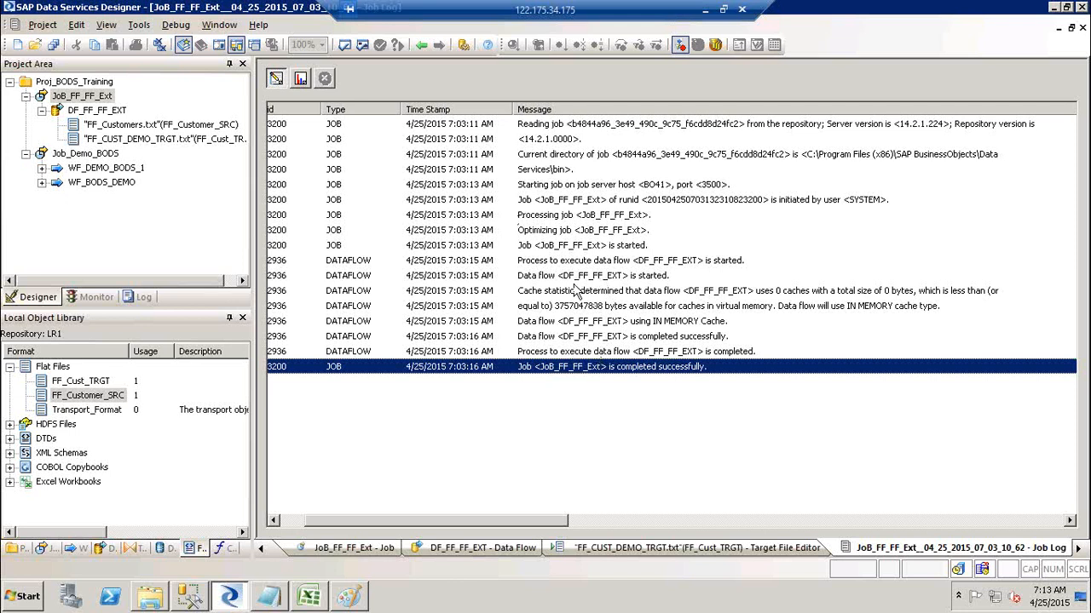
Select the job initiation and job completed successfully messages, then scroll the log left.
left_click(569, 262)
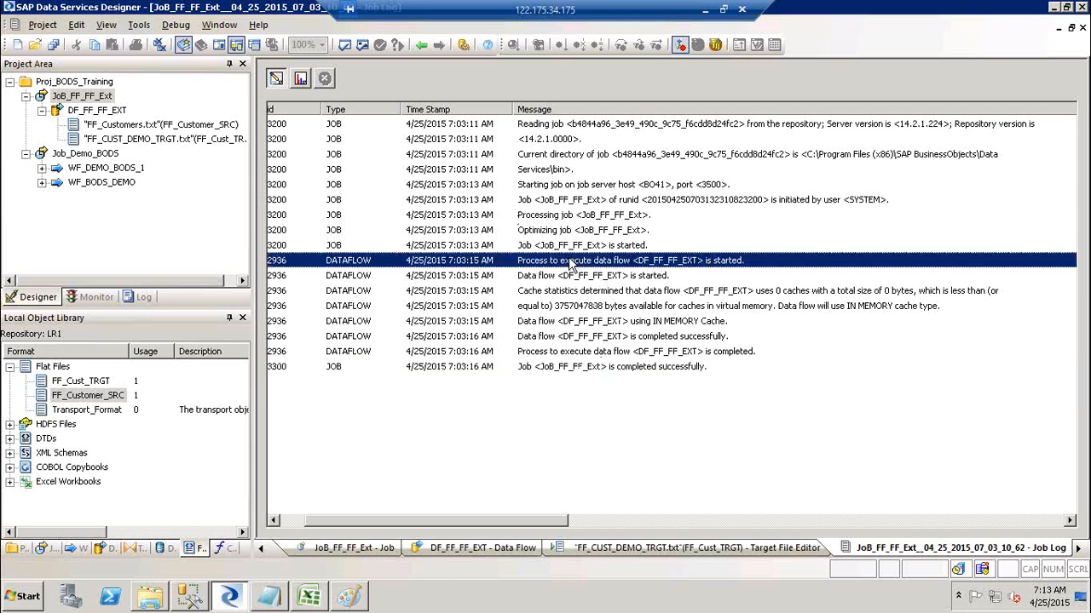
left_click(645, 356, "ctrl")
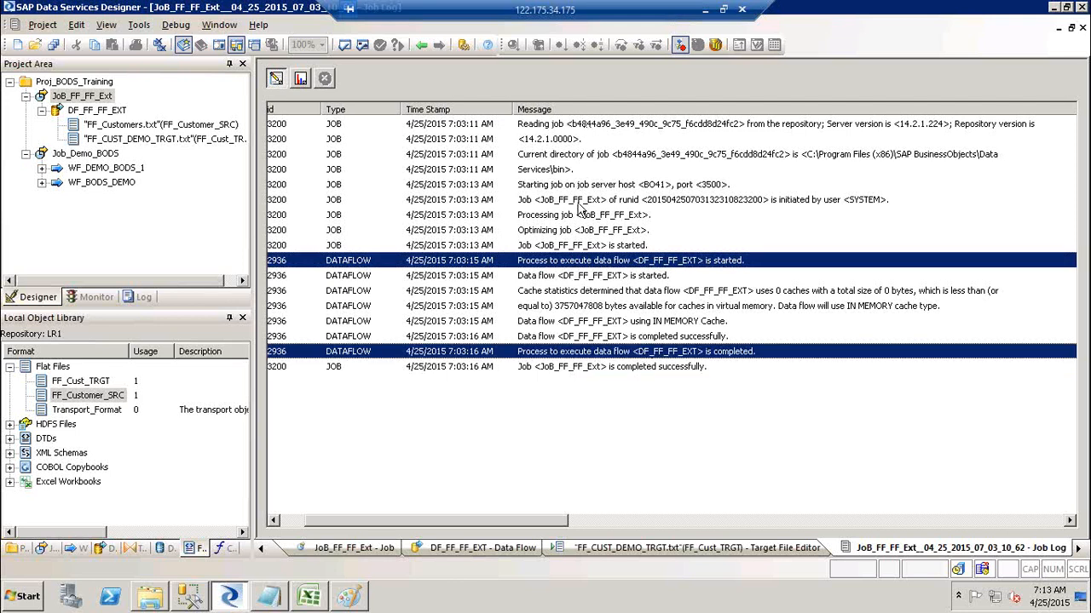
left_click(583, 203)
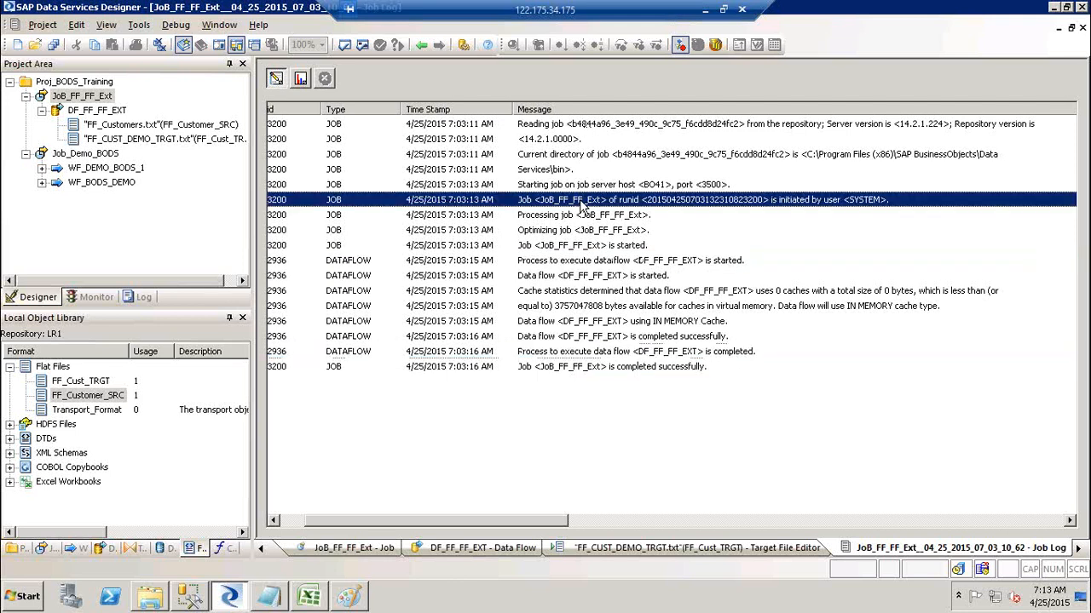
left_click(588, 367)
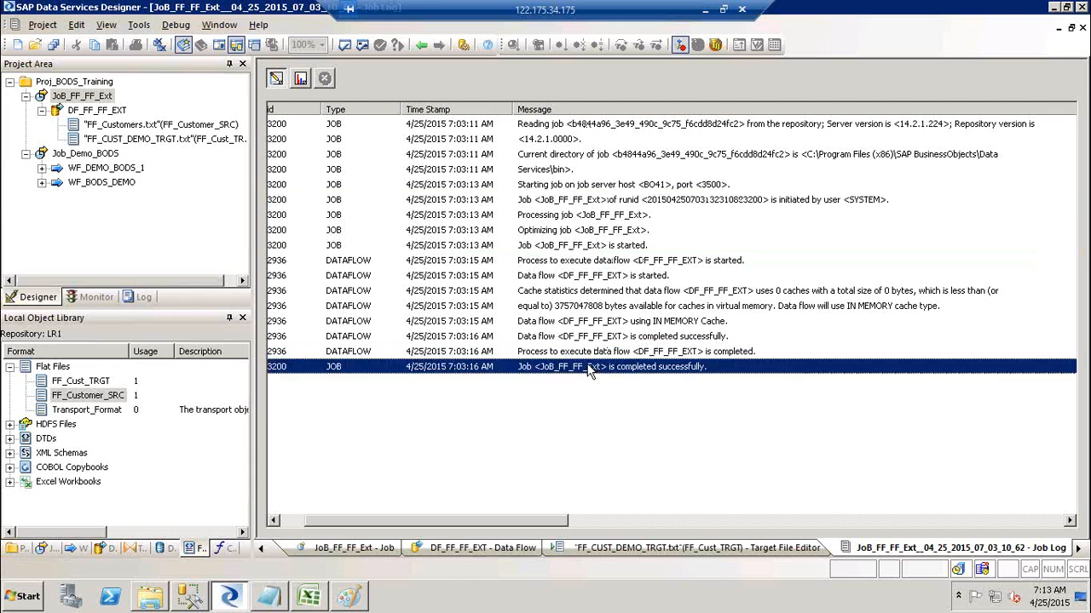
left_click(626, 204, "ctrl")
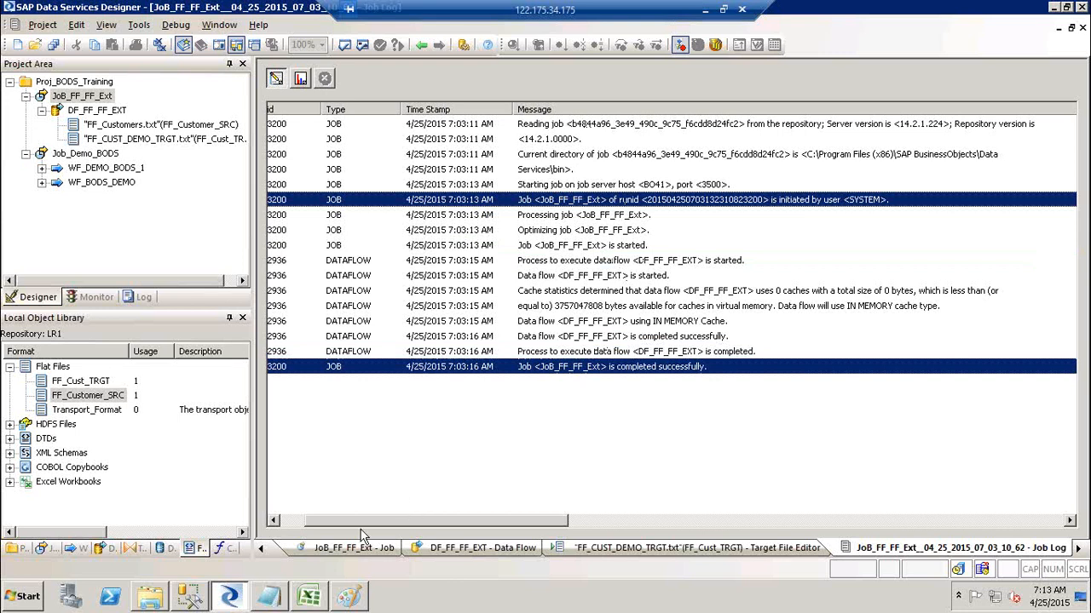
left_click(291, 523)
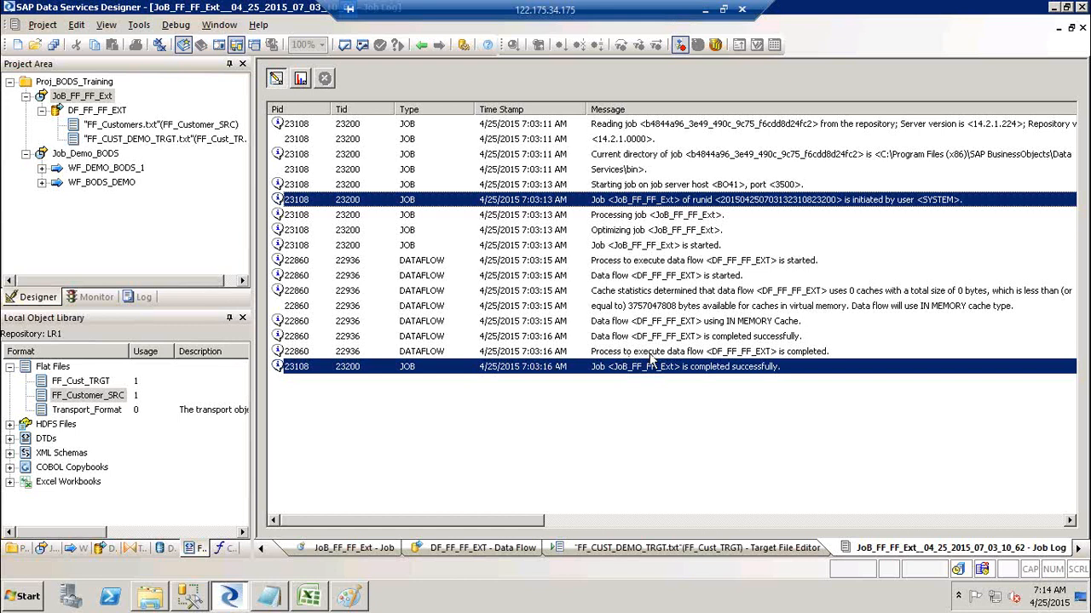
left_click(303, 79)
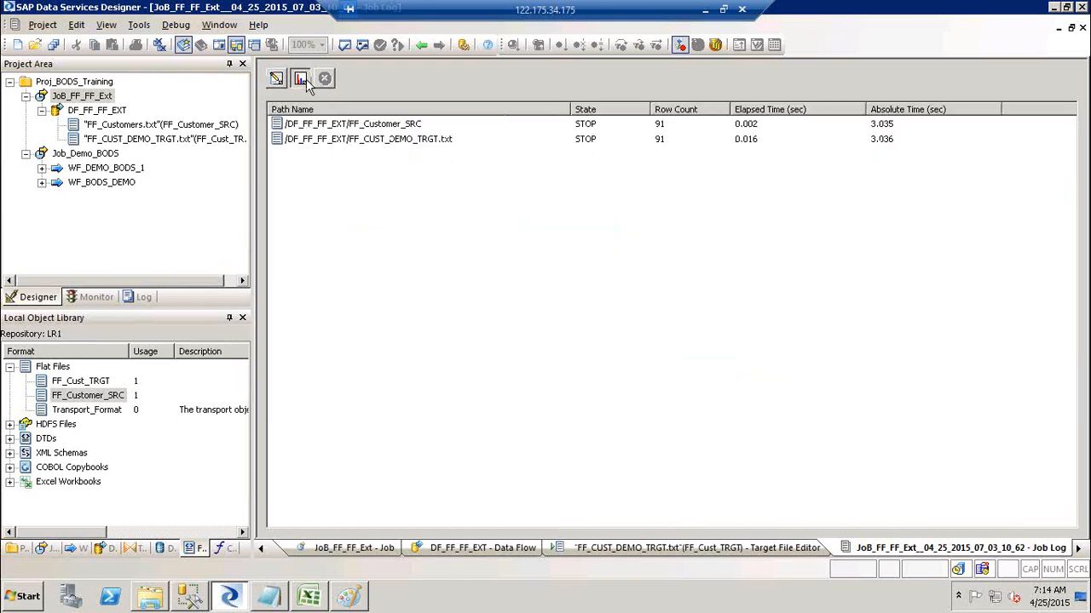
left_click(342, 128)
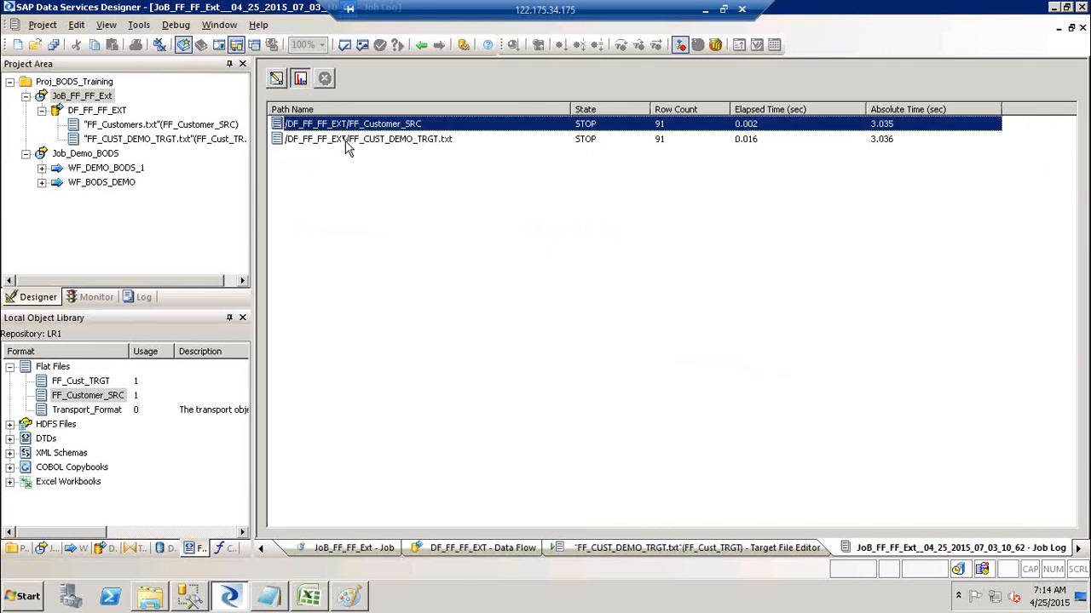
left_click(347, 143)
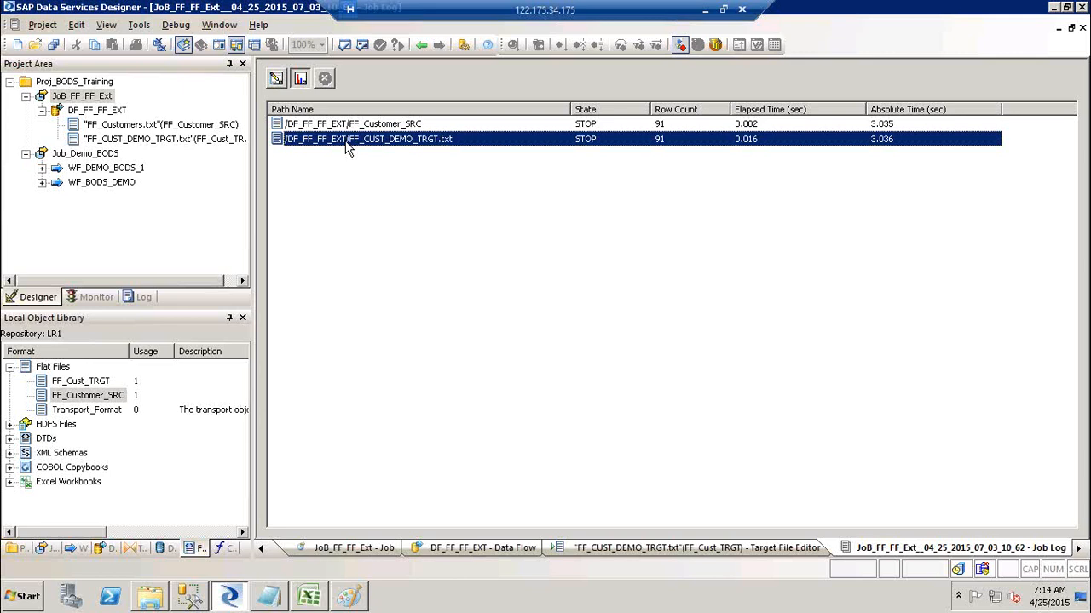
left_click(595, 126)
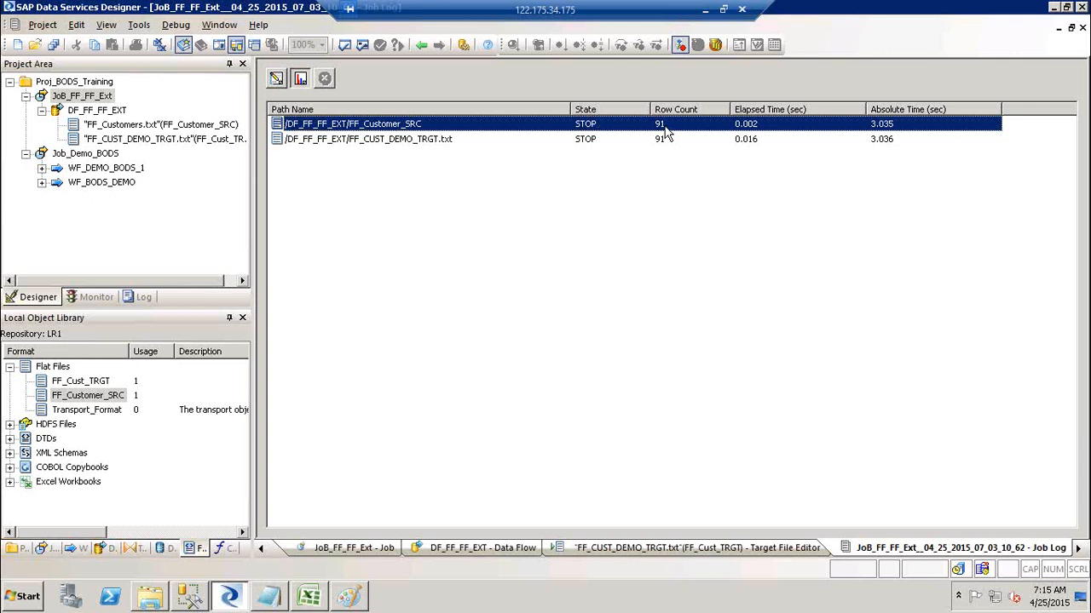
left_click(761, 141)
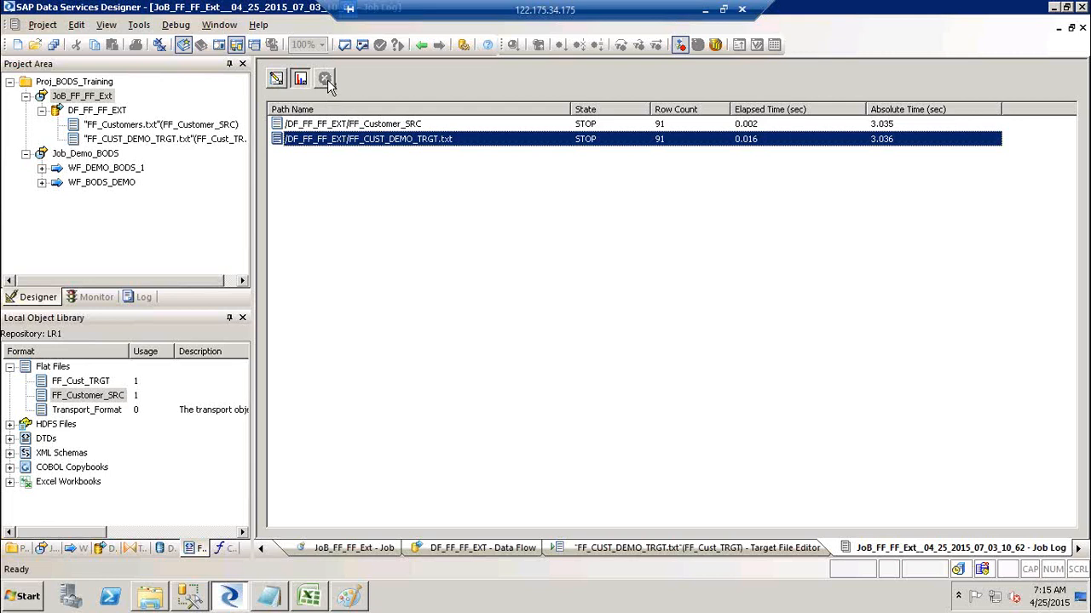
left_click(301, 80)
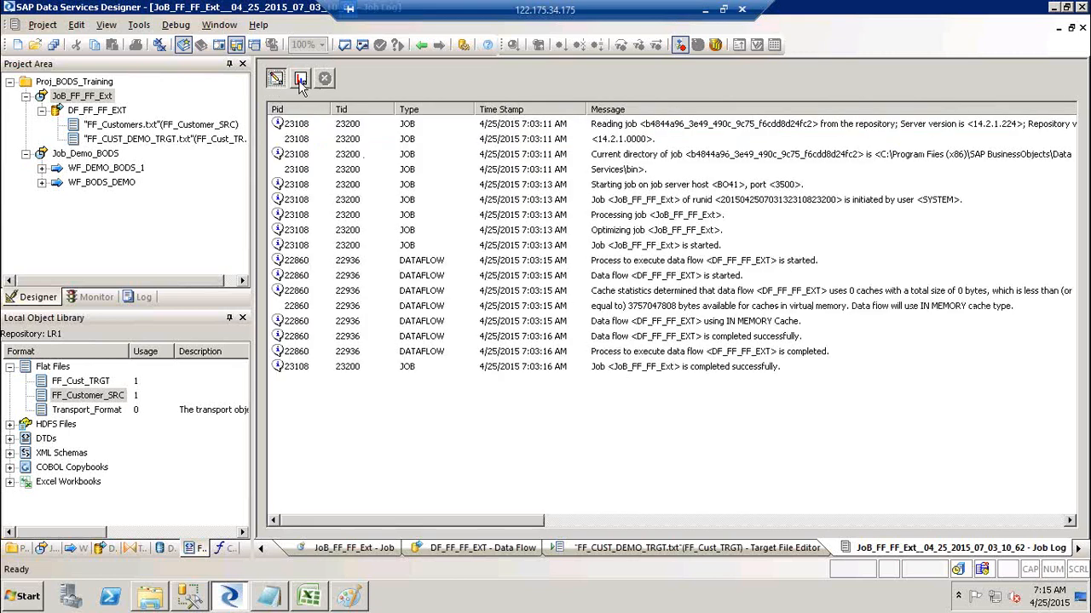
left_click(300, 81)
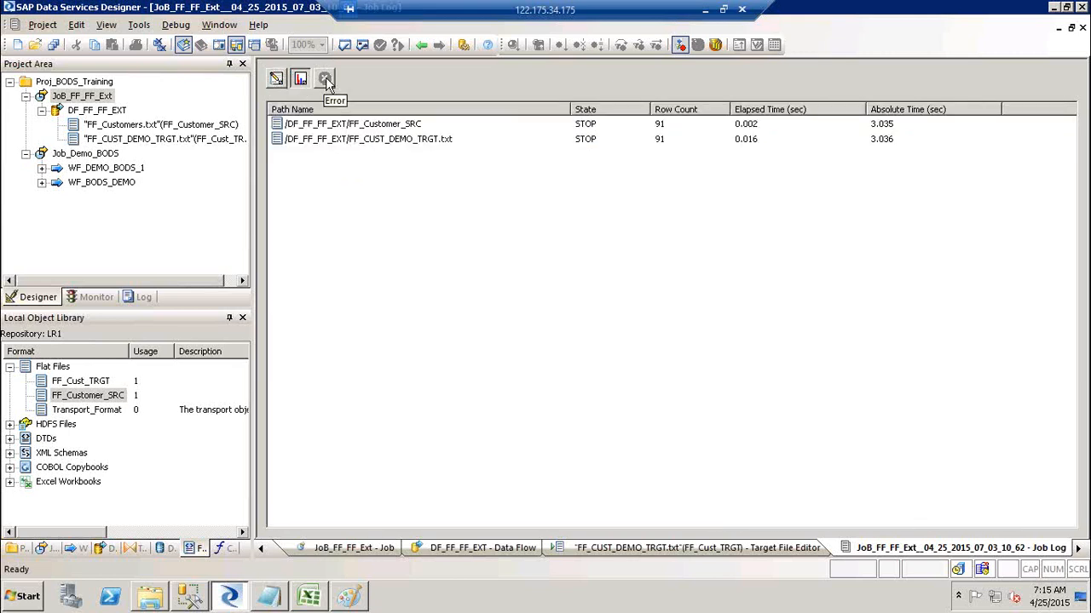
left_click(276, 80)
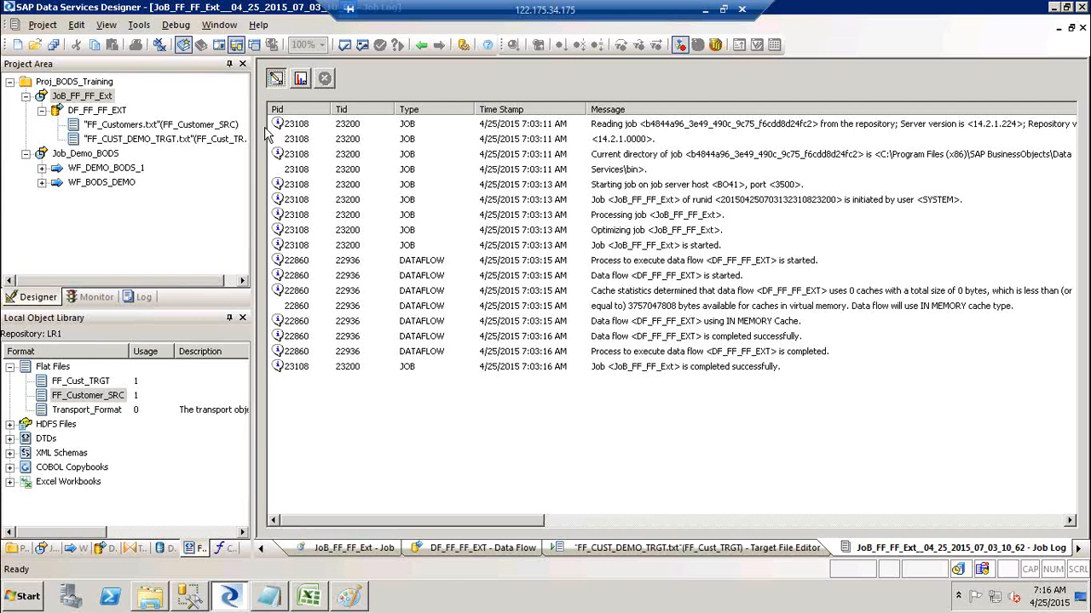
Bring forward the untitled Notepad listing FF-FF Ext steps and the FF-DB, DB-DB, DB-FF exercises.
left_click(270, 600)
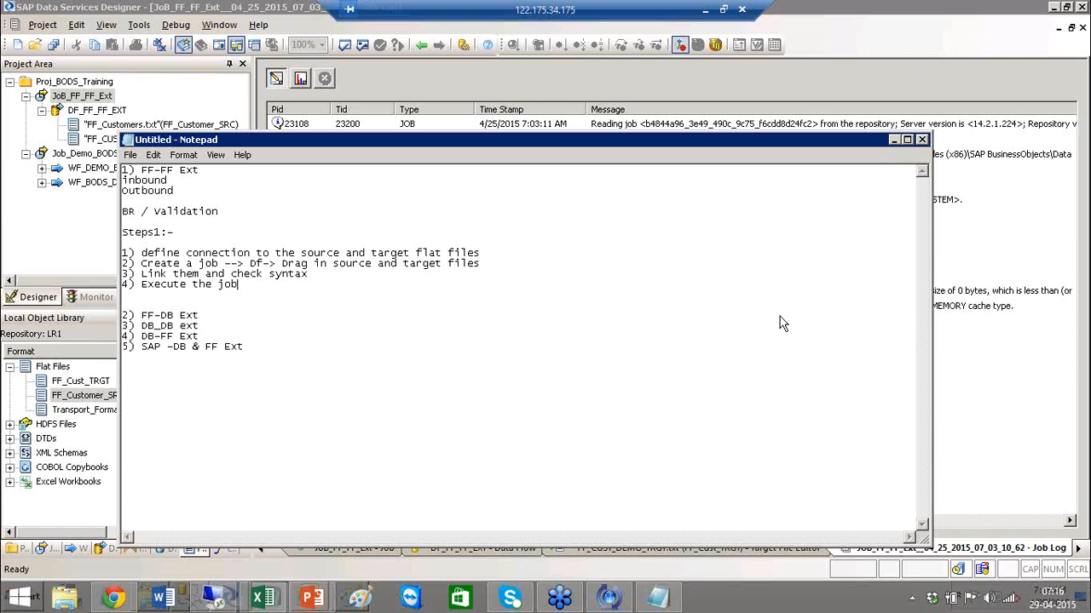
left_click(526, 280)
Switch from Notepad back to the full-screen Data Services Designer job log.
left_click(98, 311)
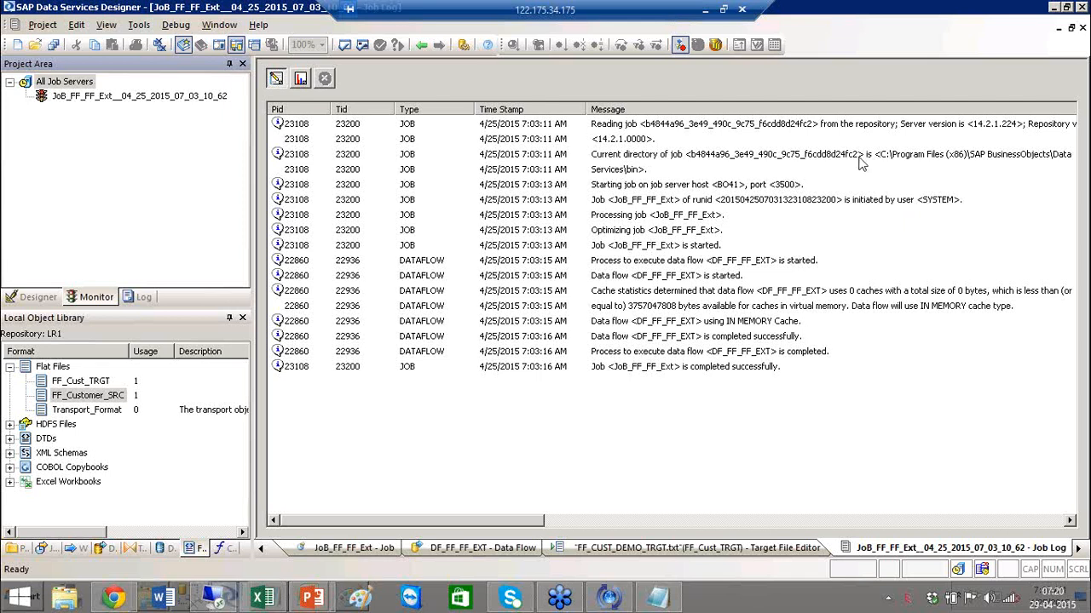
Show the project tree in the Project Area and bring the Notepad training notes forward.
left_click(25, 300)
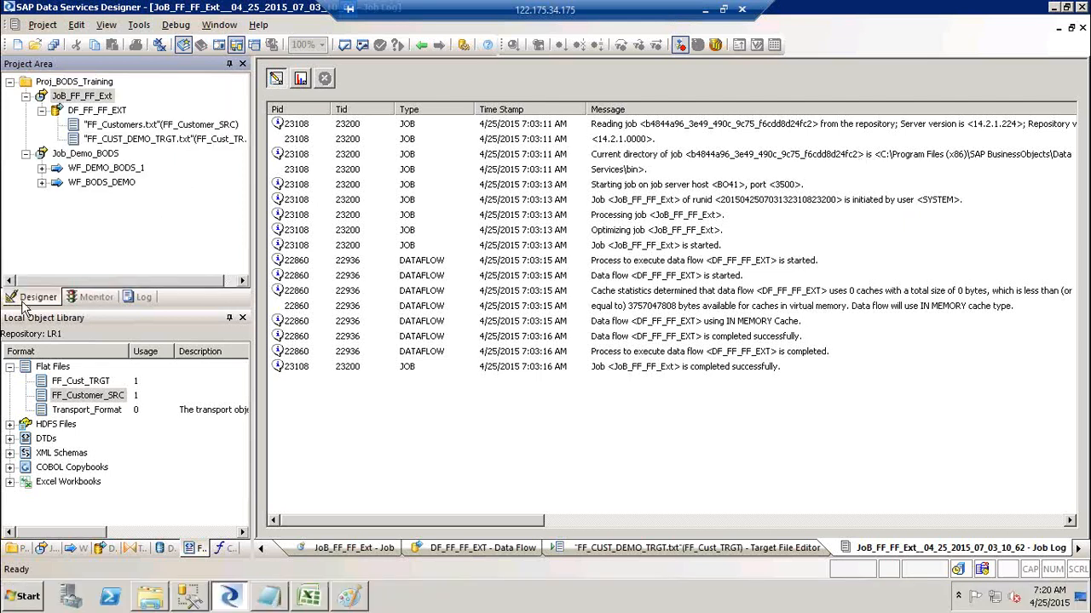
left_click(283, 599)
left_click(209, 314)
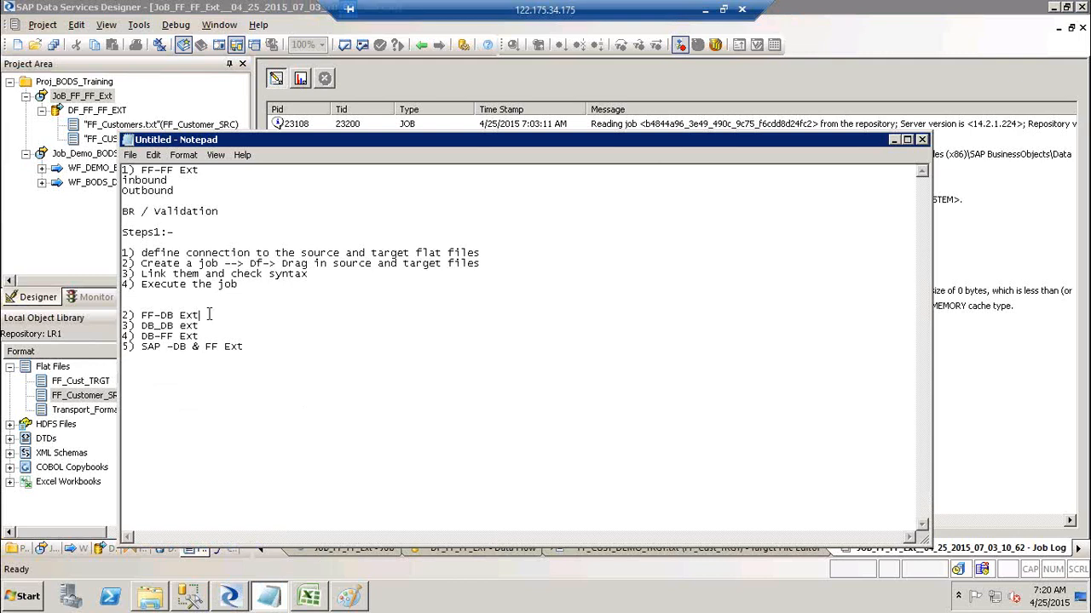
Under FF-DB Ext, add '1) Add Source FF' and '2) Target DB? How do yo connect to the Target DB'.
key("Return")
key("Return")
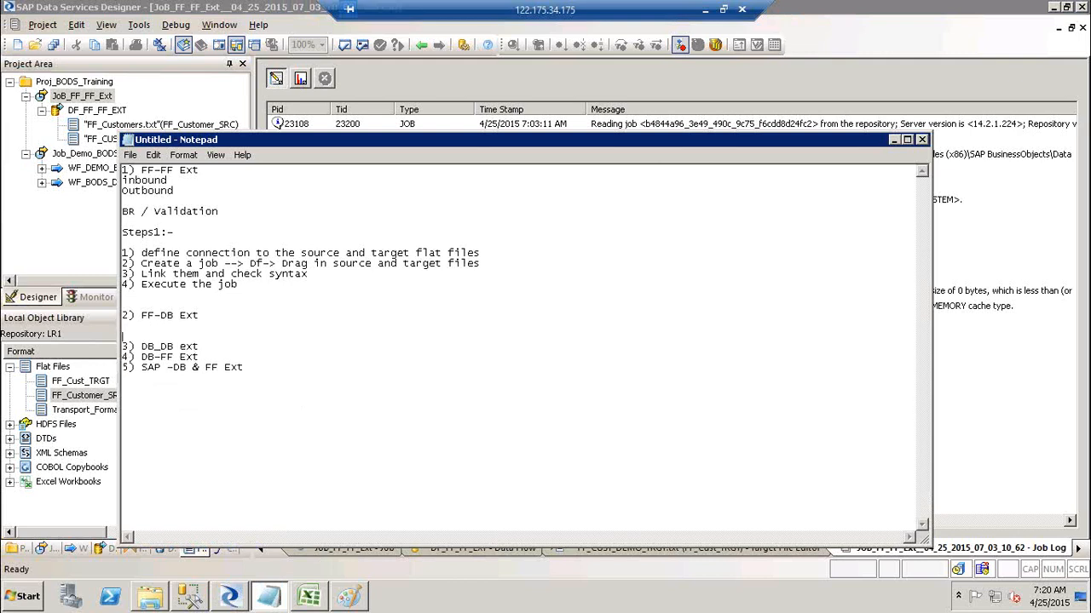
key("Up")
type("1) Add Source FF")
key("Return")
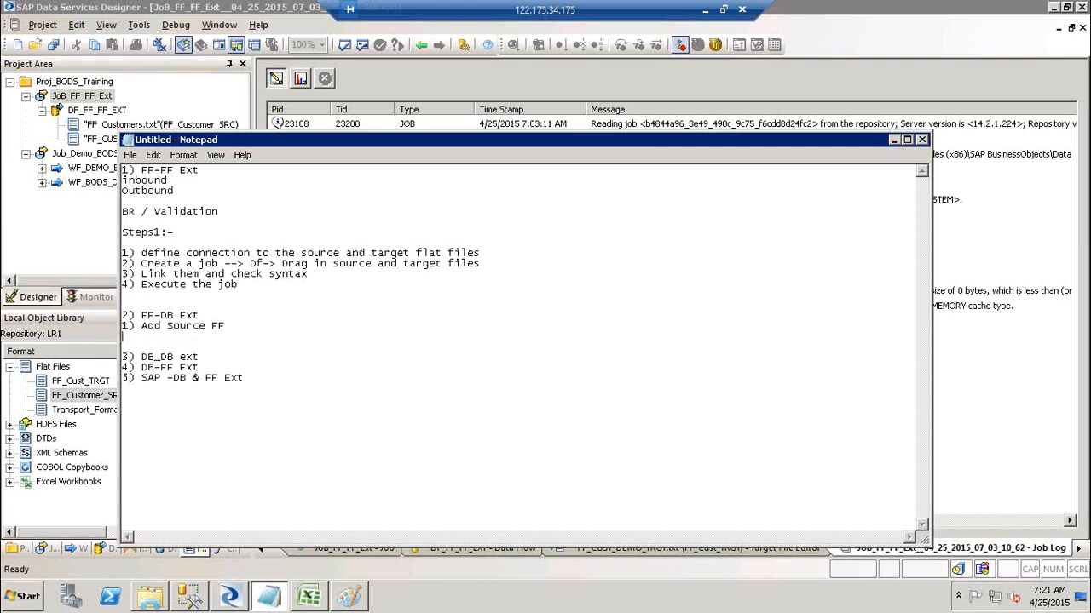
type("2) Target DB? How do yo")
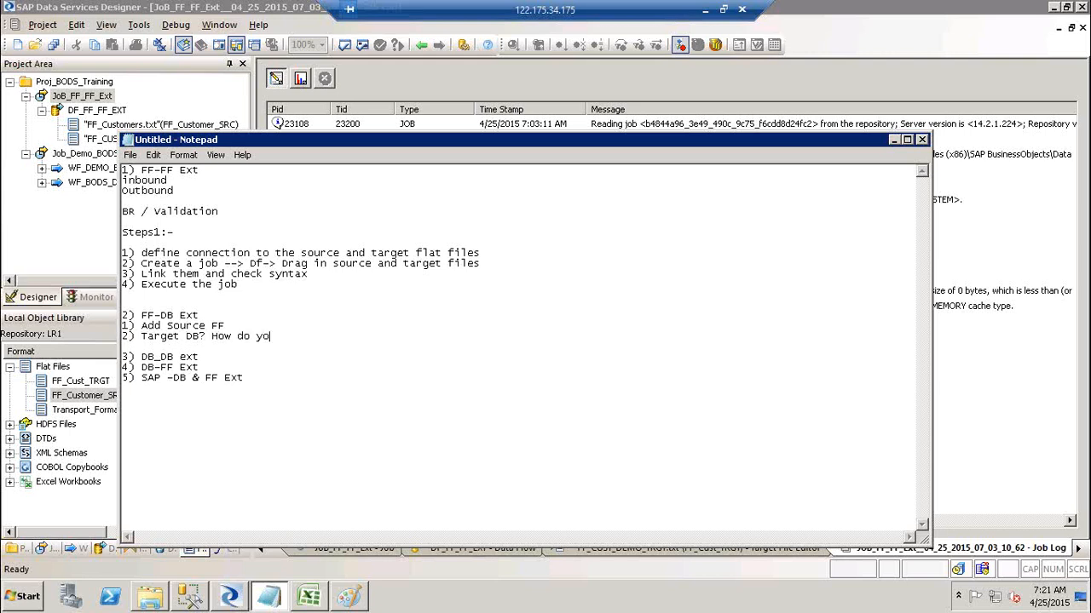
type(" connect to the Target DB")
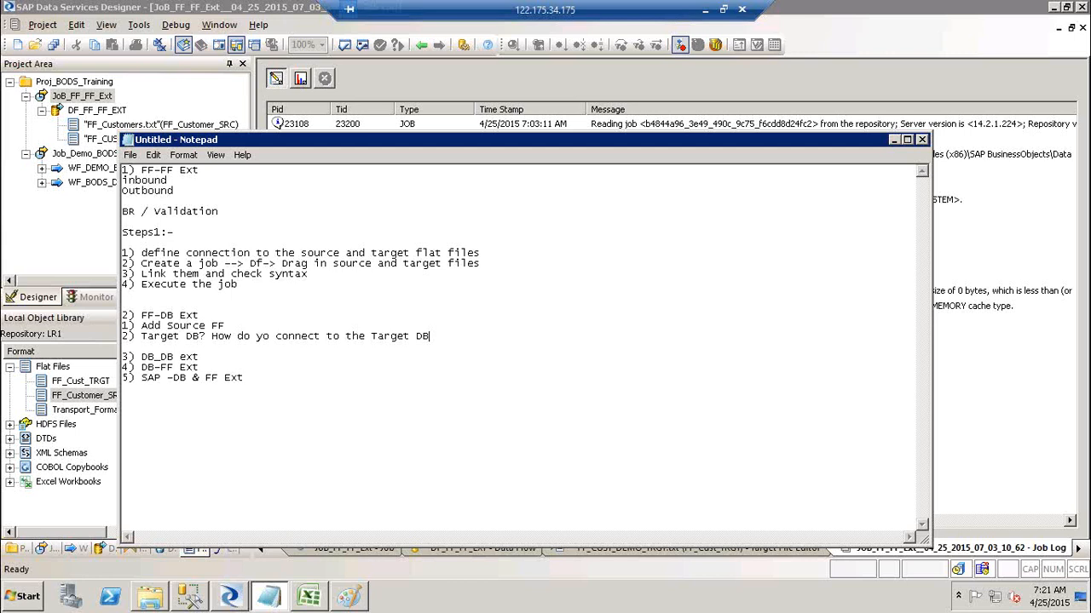
type("b--> Data Stores.")
Finish the Data Stores note and add step 3: Create Job, DF, drag Source FF, create a template table.
key("Return")
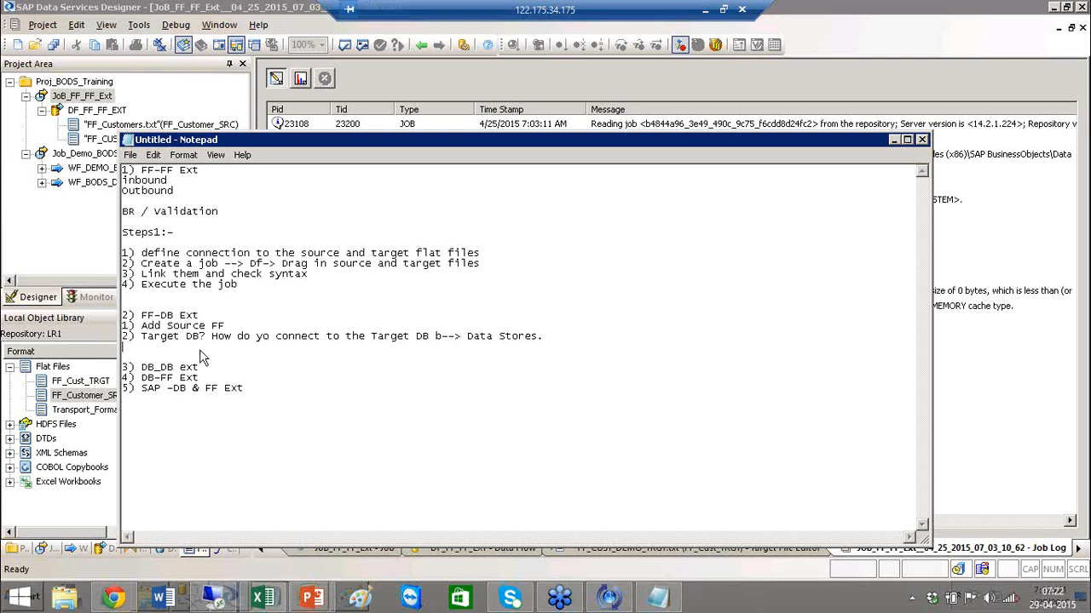
type("3")
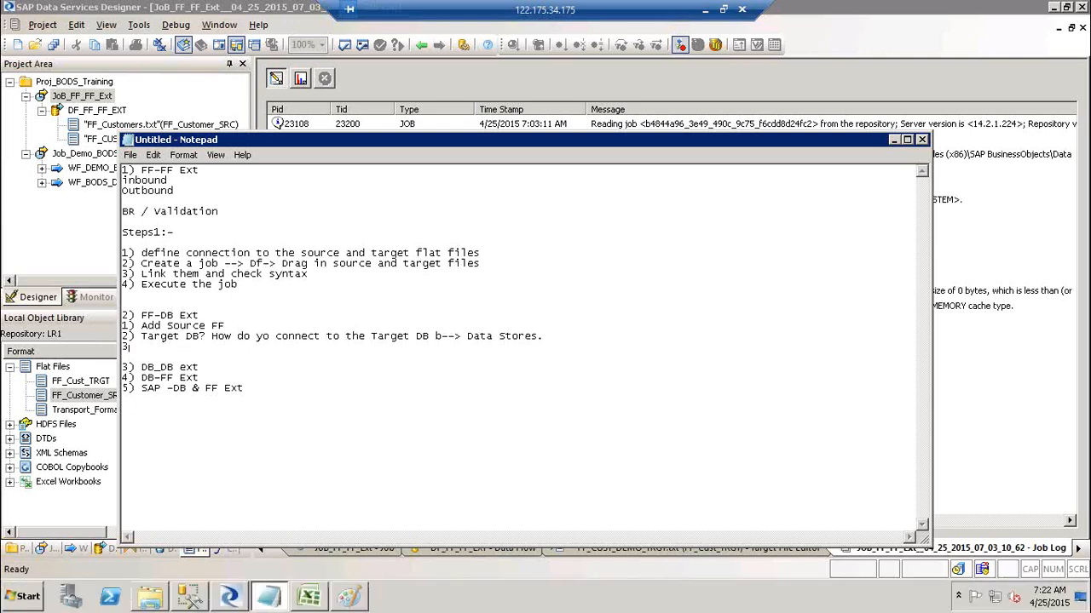
type(") Create Job-> DF--> Drag your ")
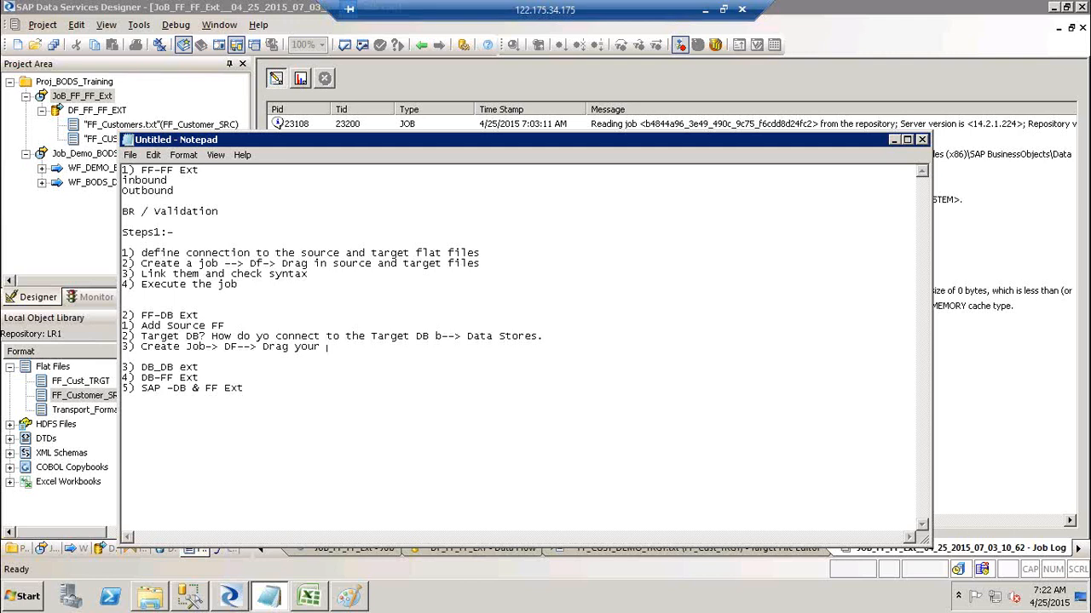
type("Source FF-> Create a template table")
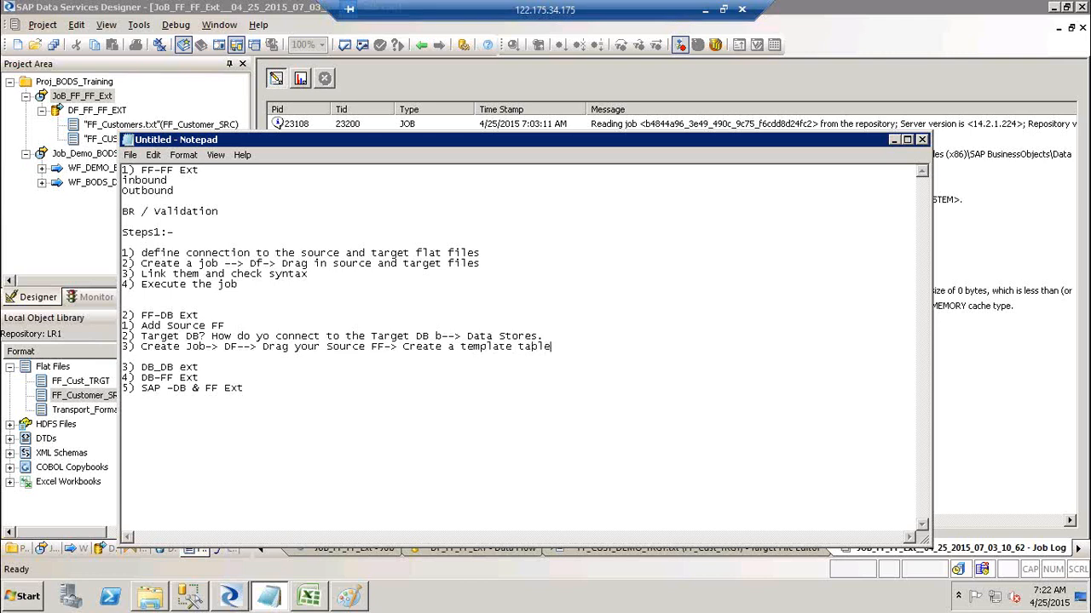
type(". Connet")
Add step '4) Execute', select steps 2–4, and return to the Designer job log.
key("Return")
key("Up")
type("4)n")
key("BackSpace")
key("BackSpace")
type("Execute")
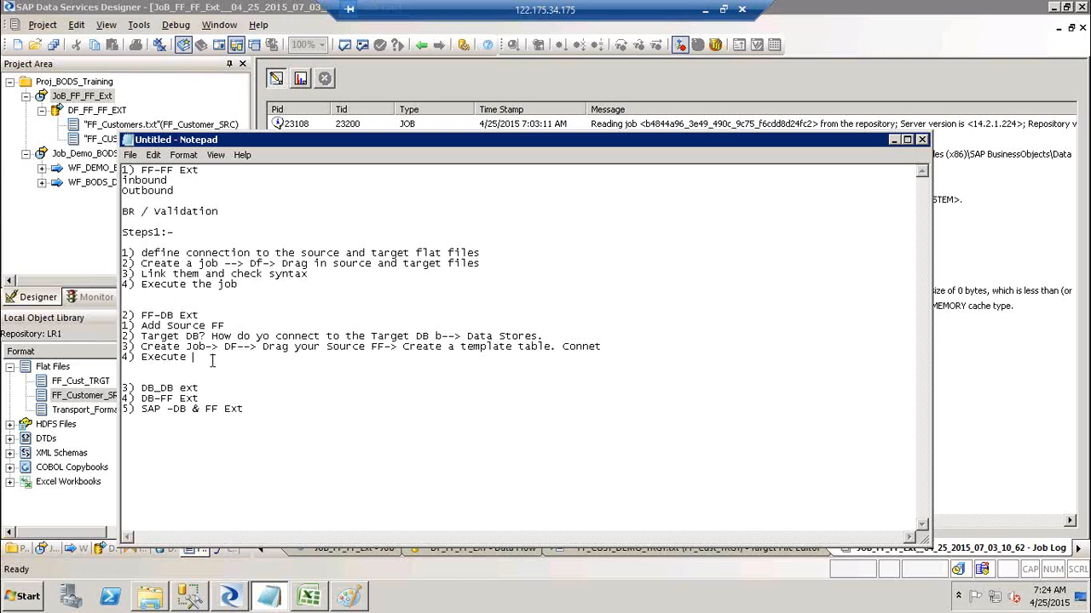
left_click_drag(212, 361, 122, 337)
left_click(97, 358)
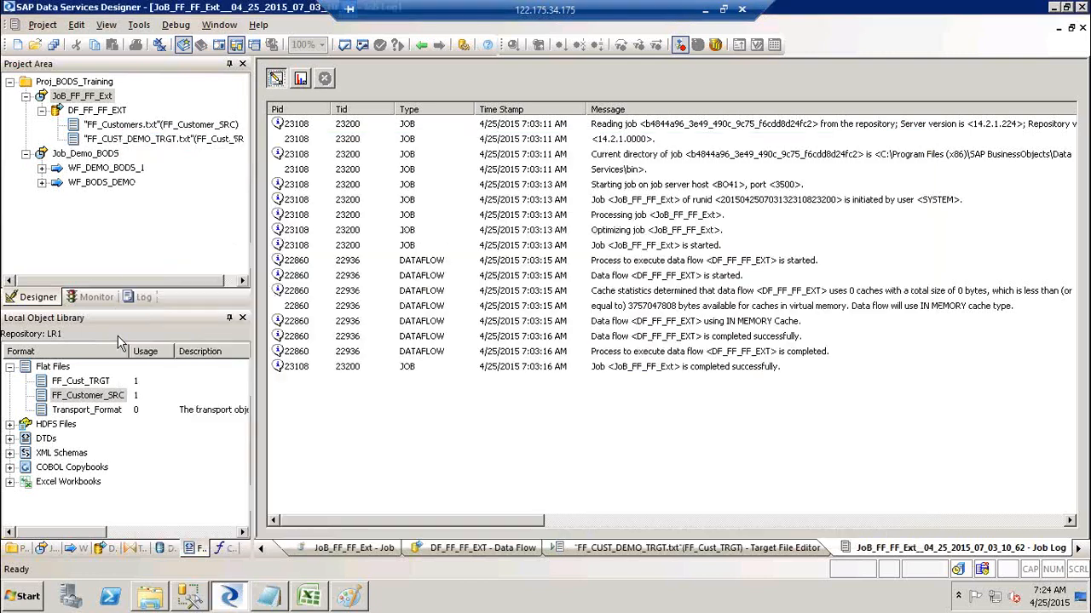
Collapse DF_FF_FF_EXT, Job_Demo_BODS and JoB_FF_FF_Ext in the project tree, then switch to SSMS.
left_click(74, 399)
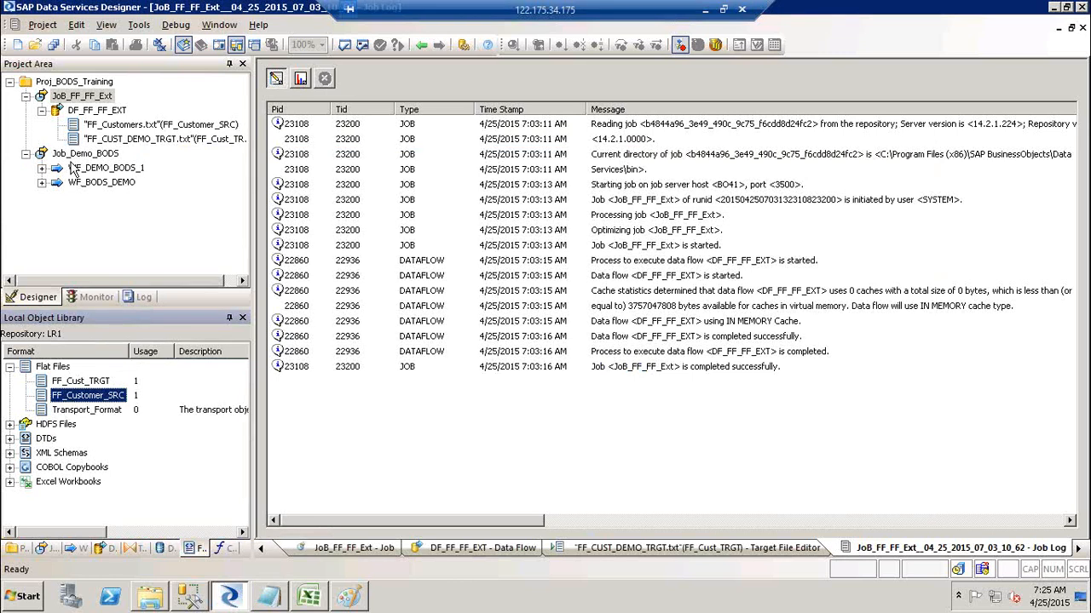
left_click(40, 110)
left_click(26, 125)
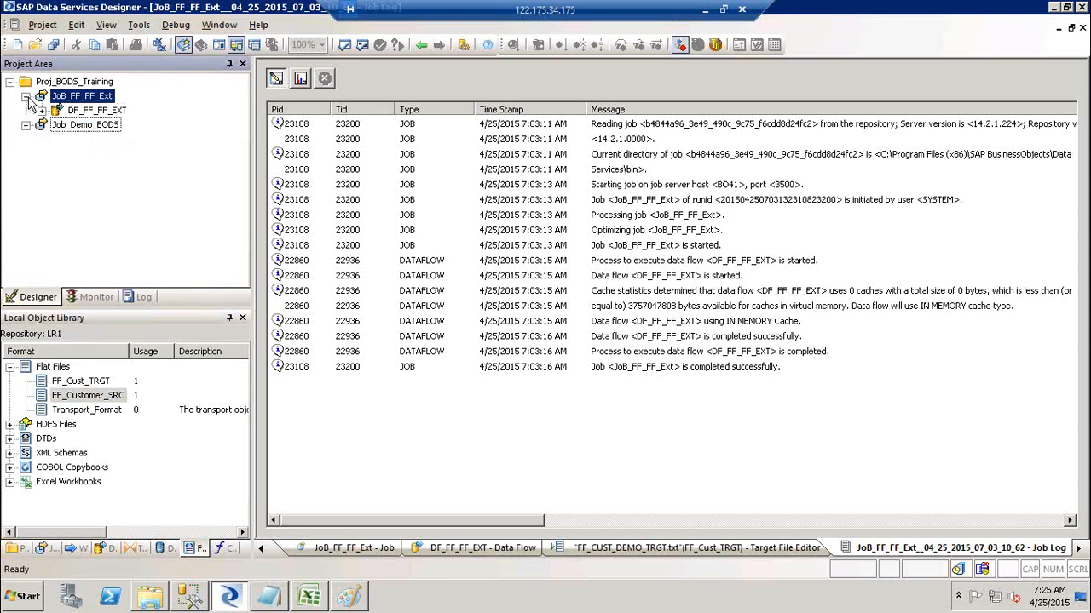
left_click(26, 96)
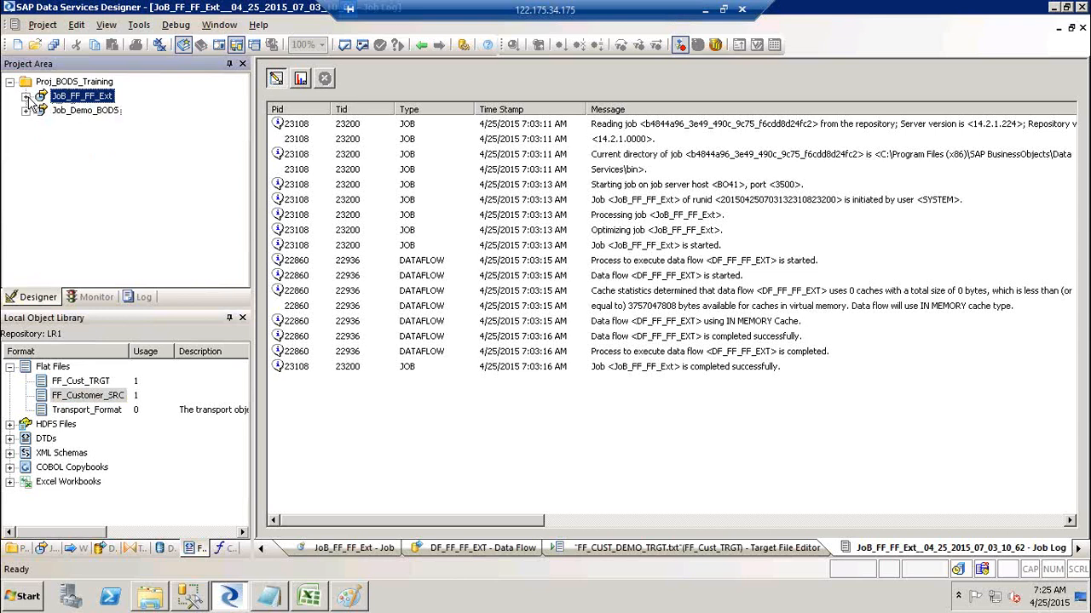
left_click(189, 600)
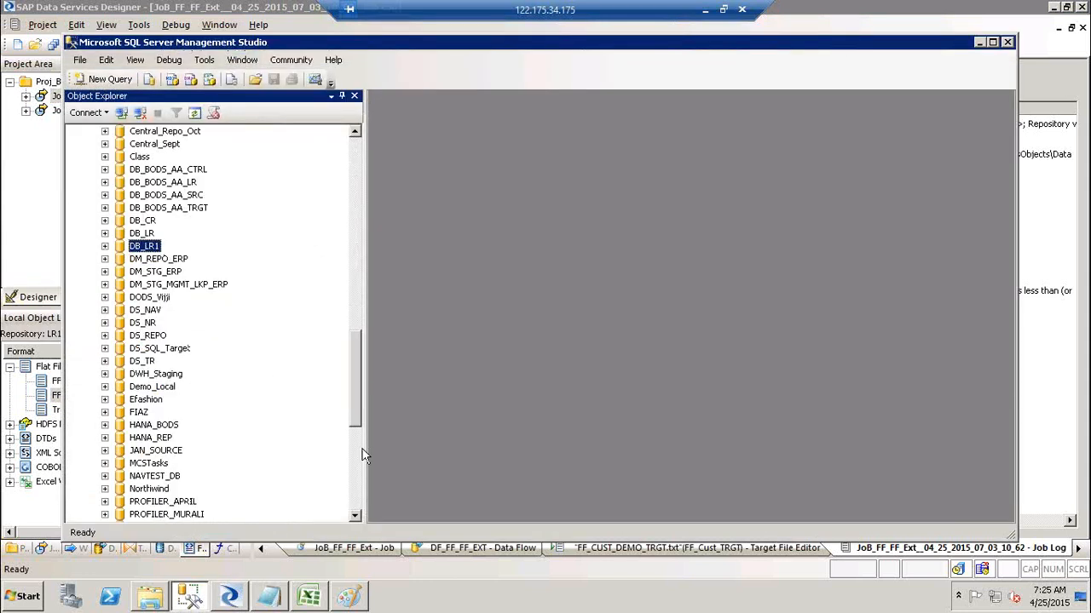
Select the Target database in Object Explorer, then show Datastores in Designer's object library.
left_click(356, 500)
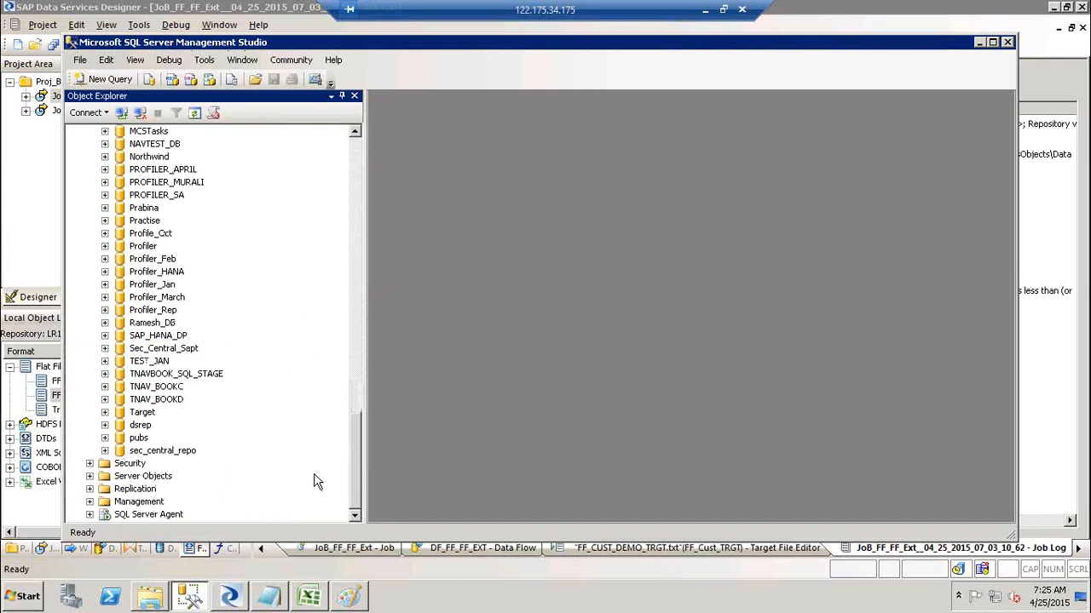
left_click(150, 415)
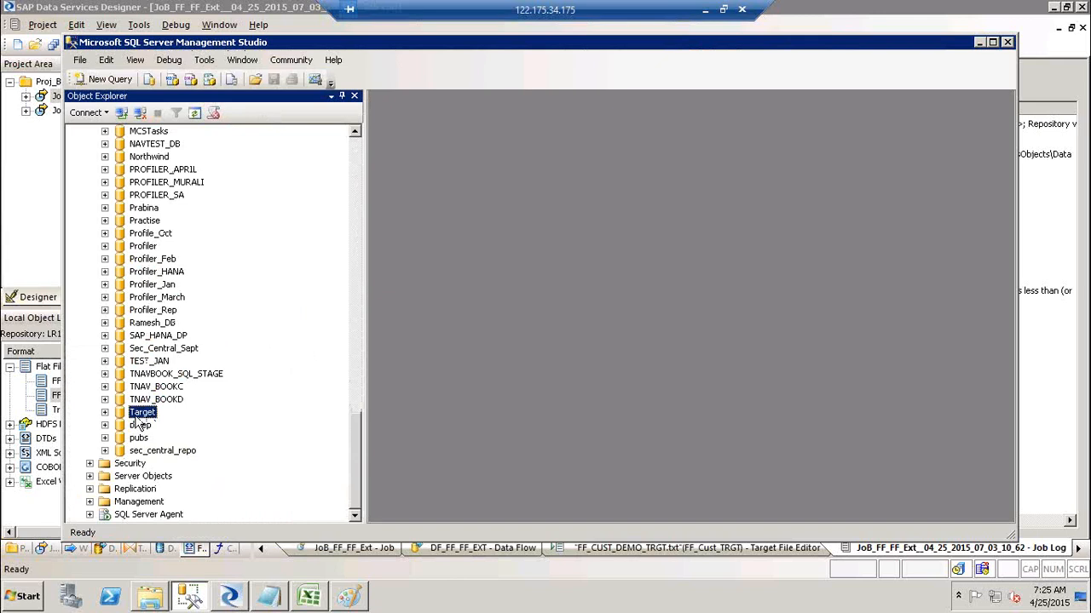
left_click(237, 600)
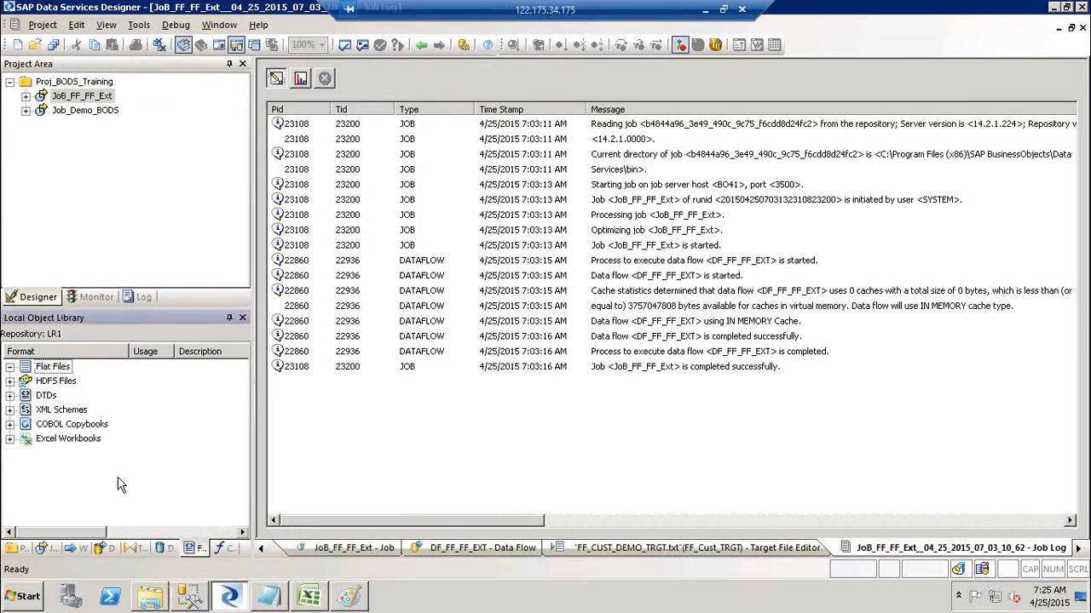
left_click(164, 547)
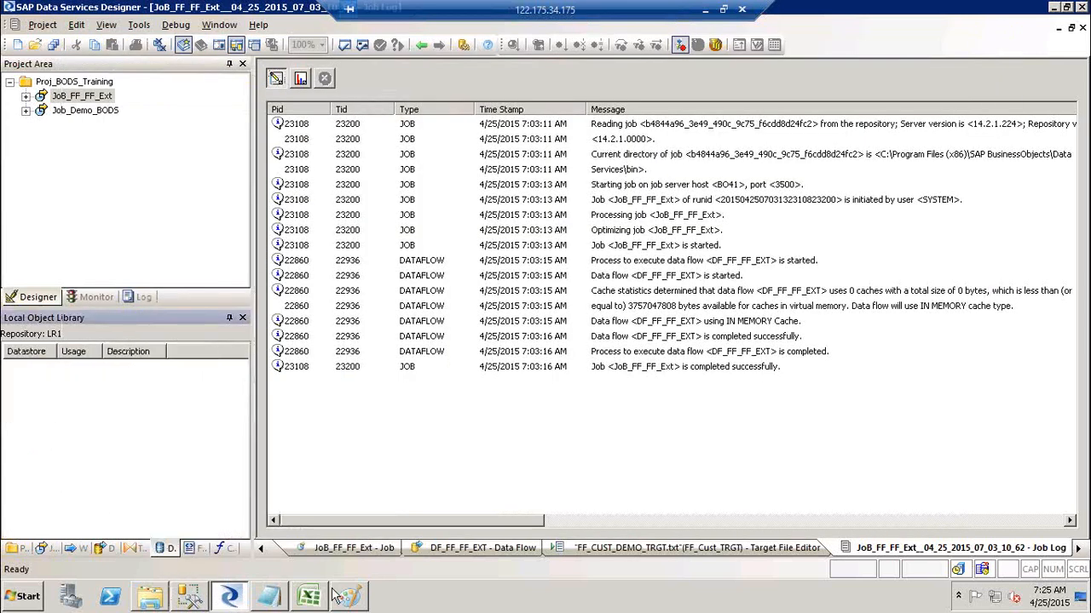
Draw a small oval at the middle box's right end in the Paint diagram.
left_click(349, 599)
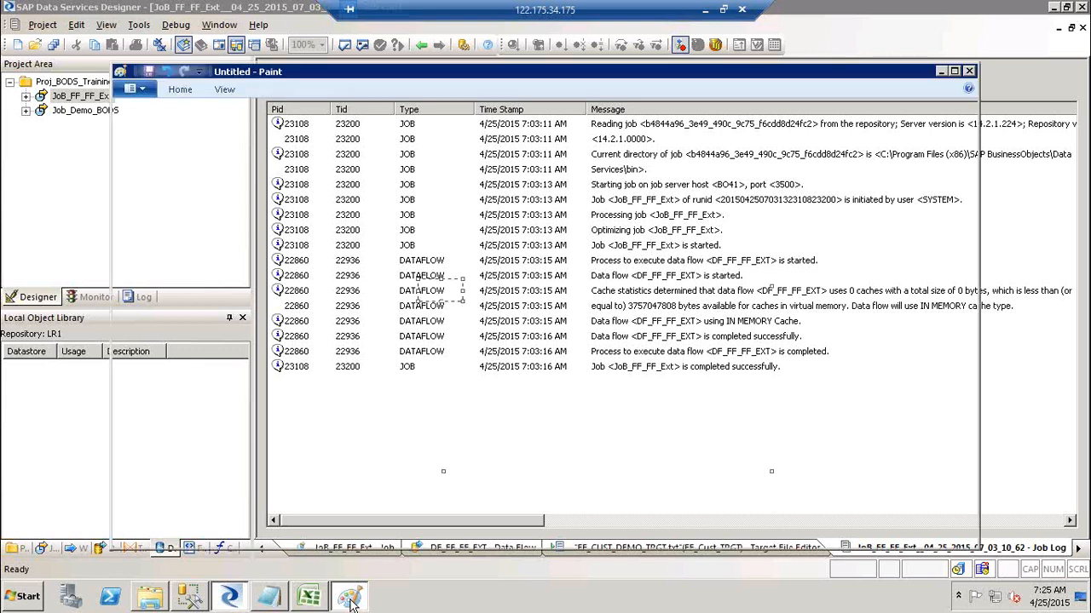
left_click(190, 94)
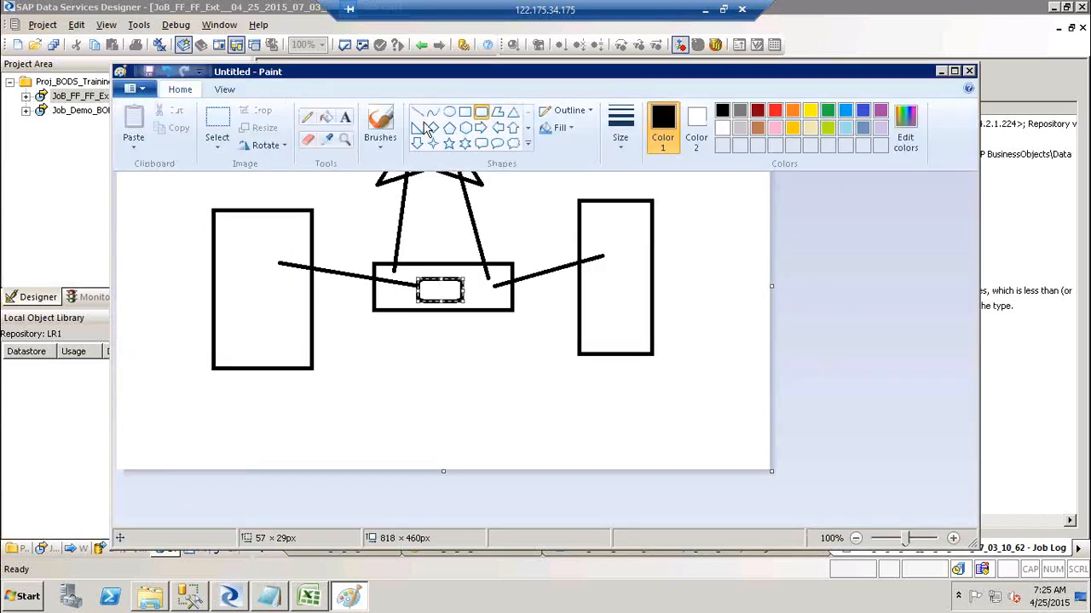
left_click(451, 112)
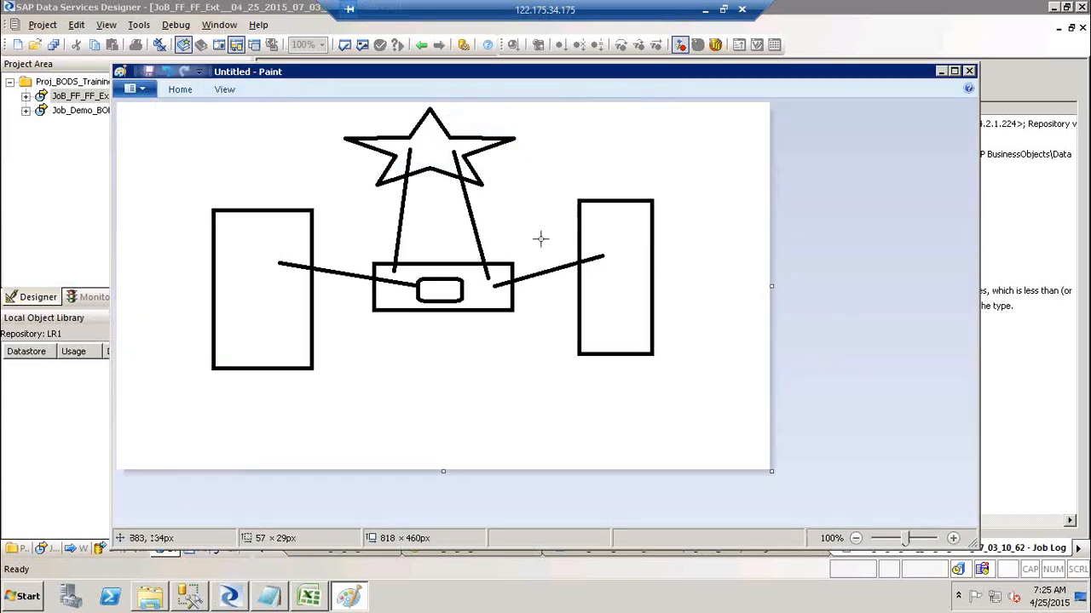
left_click(492, 276)
left_click_drag(504, 288, 513, 297)
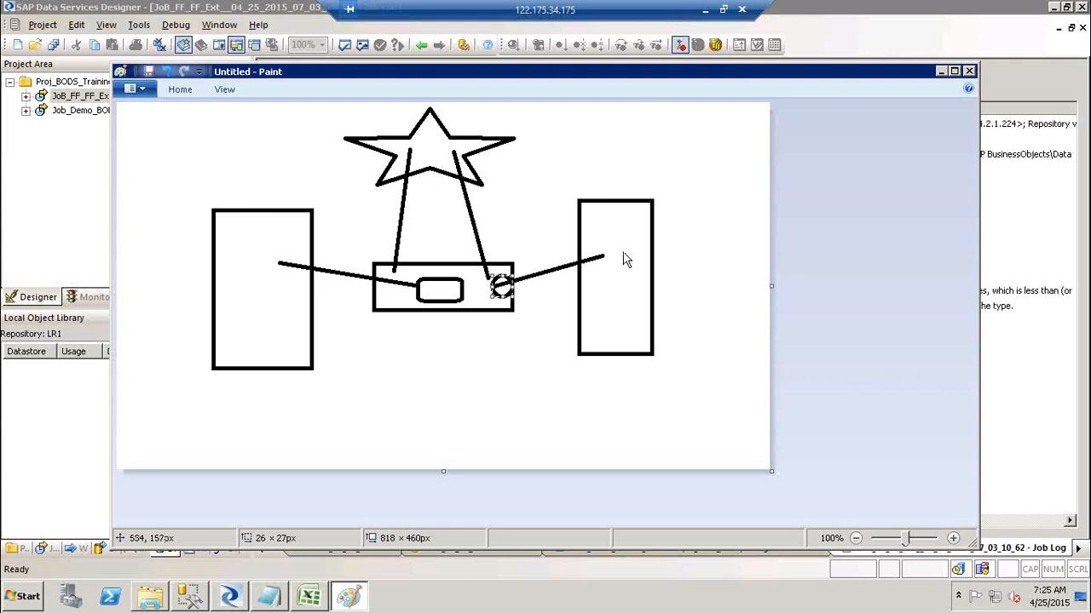
key("alt+Tab")
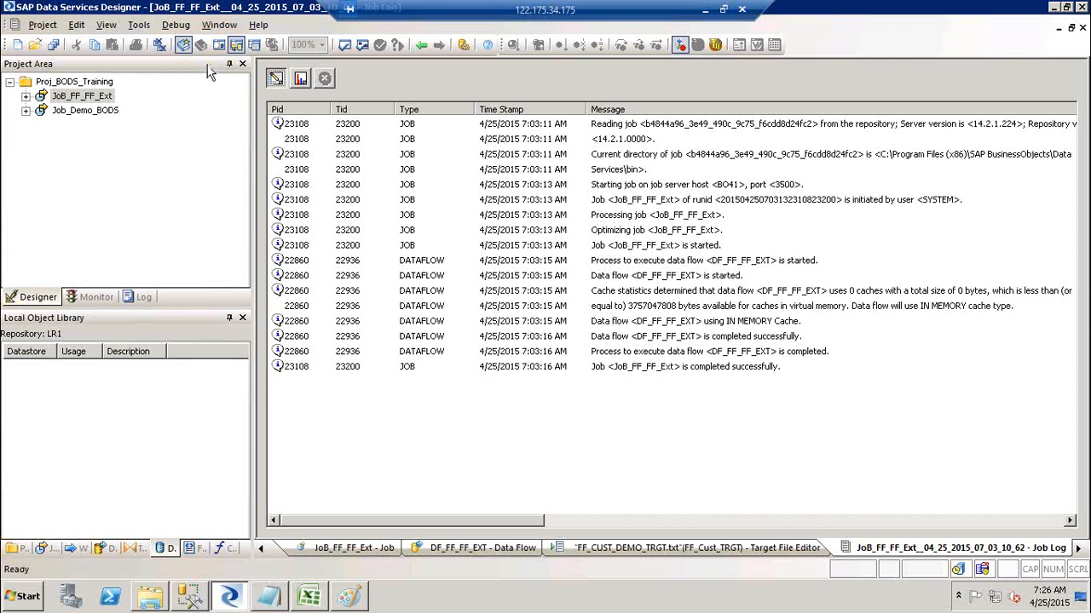
Close all open workspace windows, leaving the Designer Start Page showing.
left_click(161, 48)
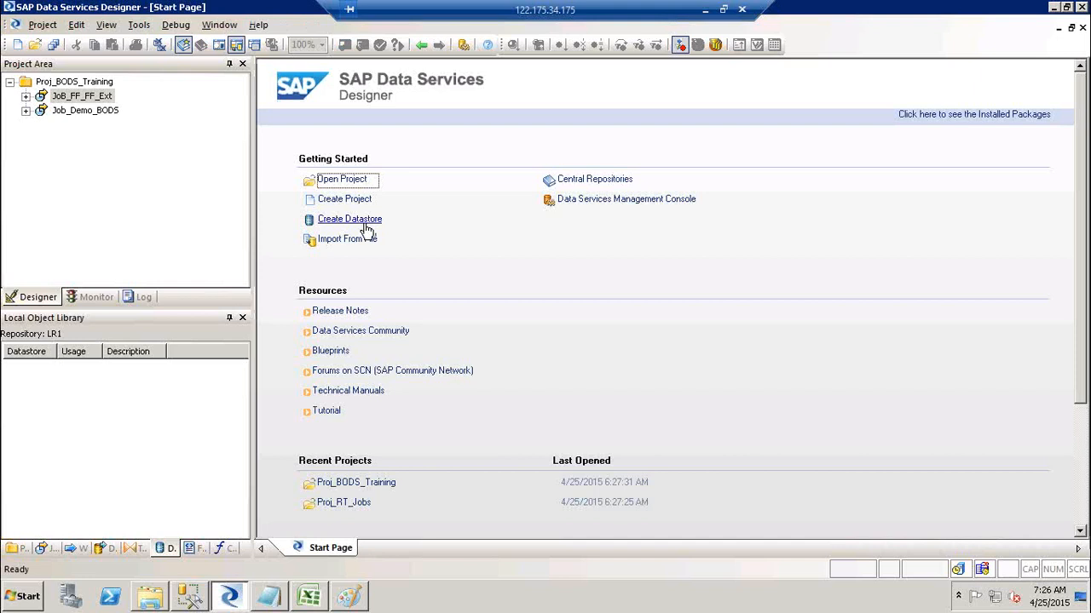
left_click(36, 26)
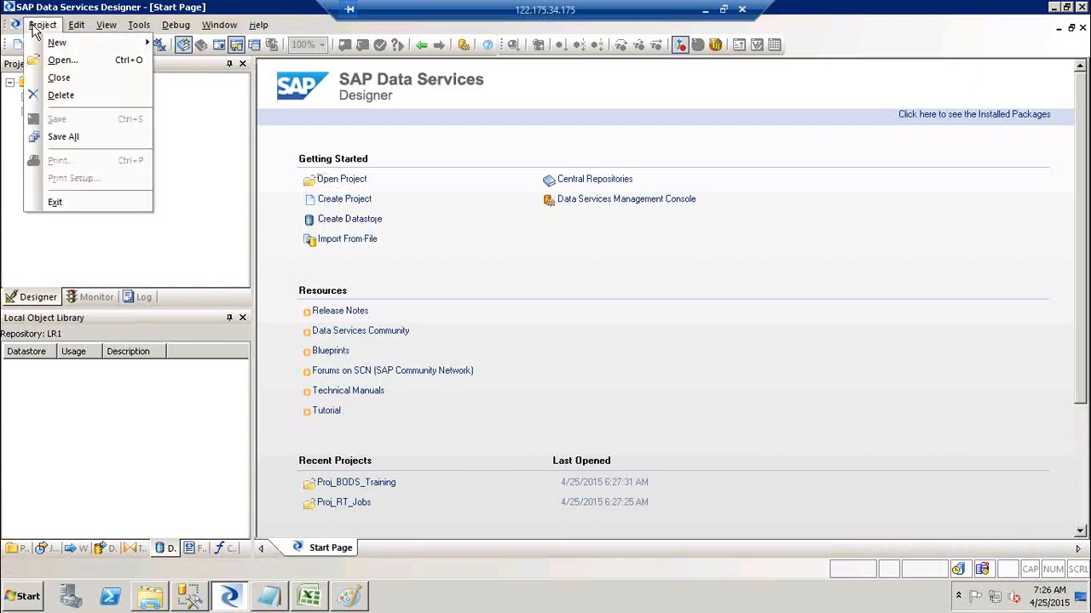
mouse_move(47, 44)
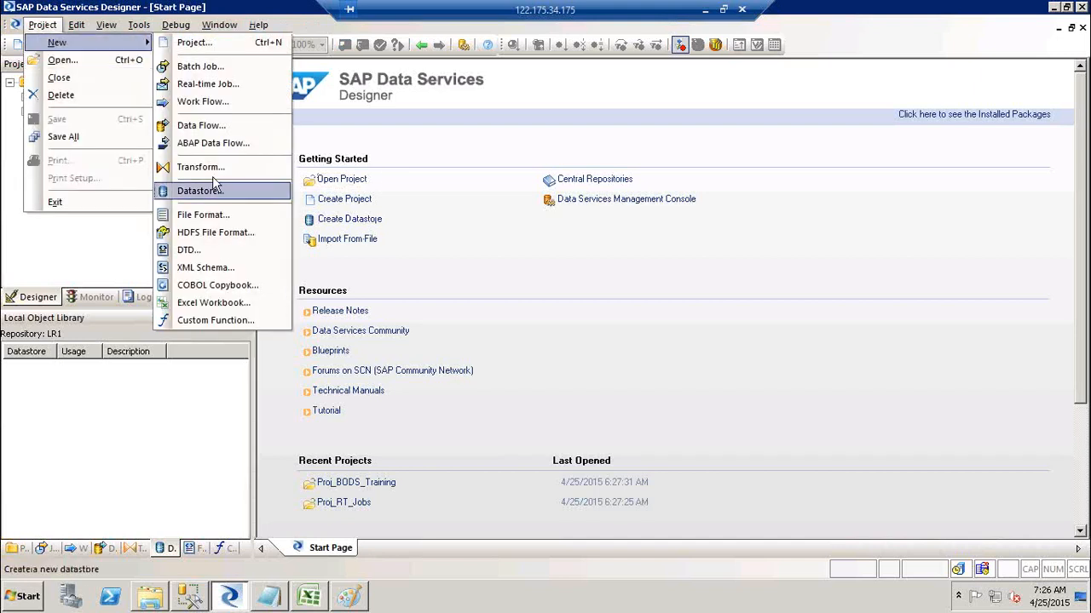
left_click(522, 263)
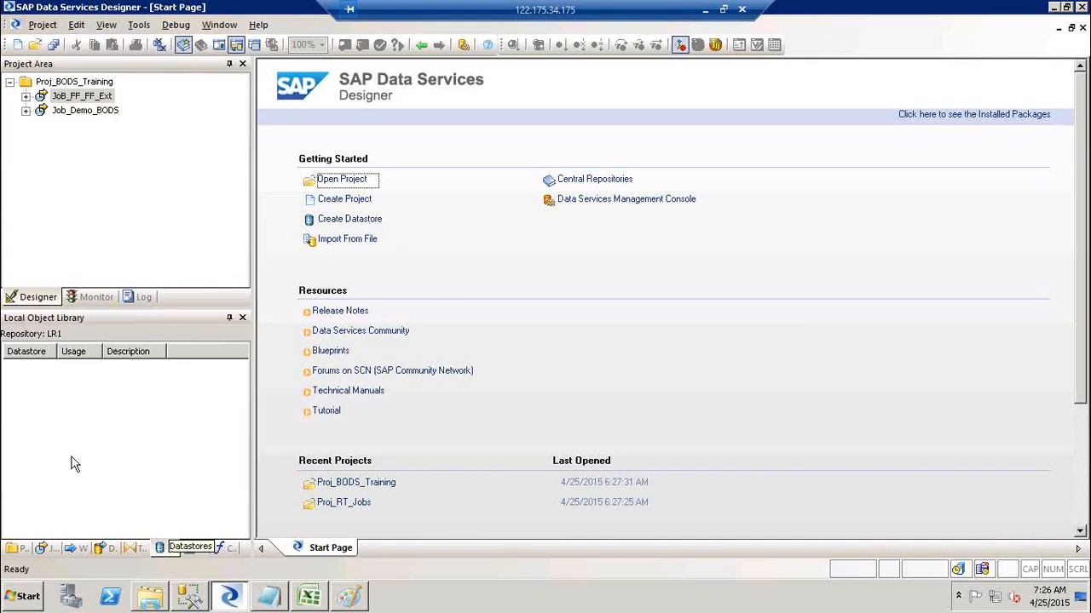
Create a new datastore from the Datastores library's context menu.
left_click(49, 444)
right_click(49, 444)
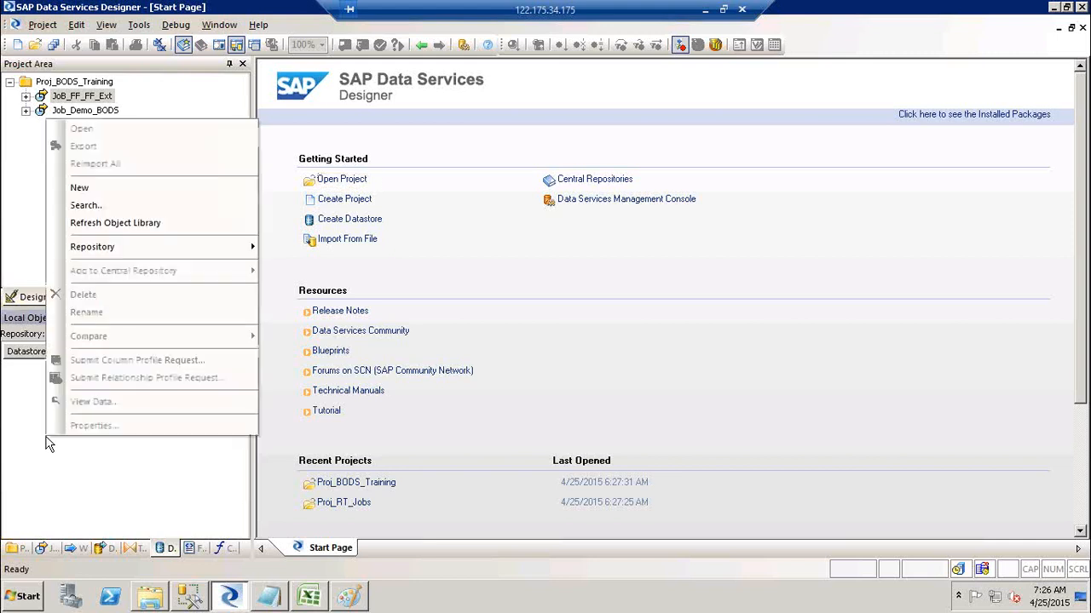
left_click(115, 186)
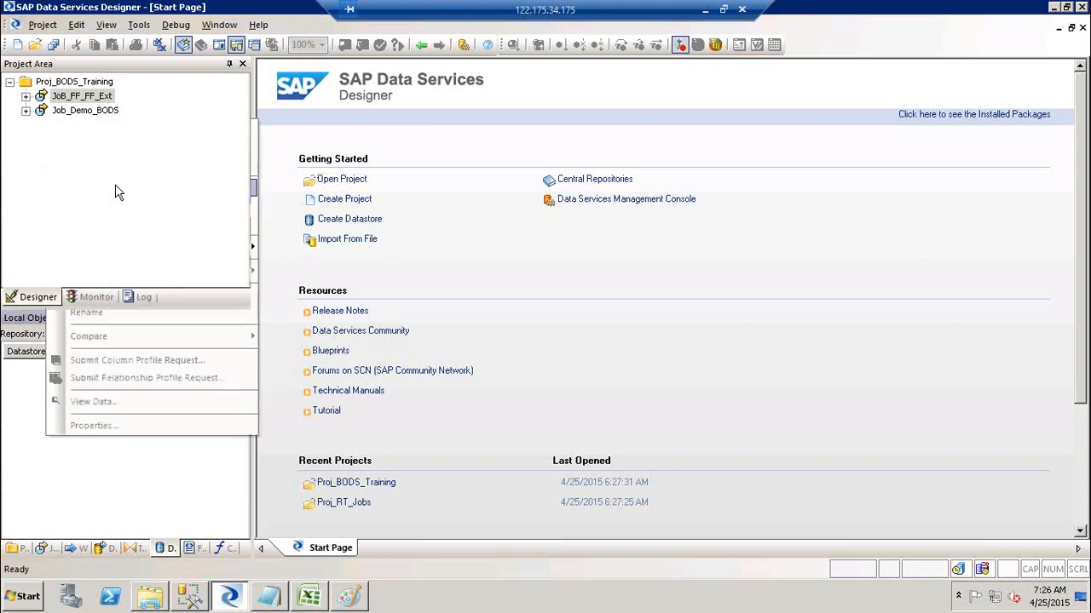
Name the datastore DS_Terget, set its type to Database, and close SQL Server Management Studio.
type("DS_")
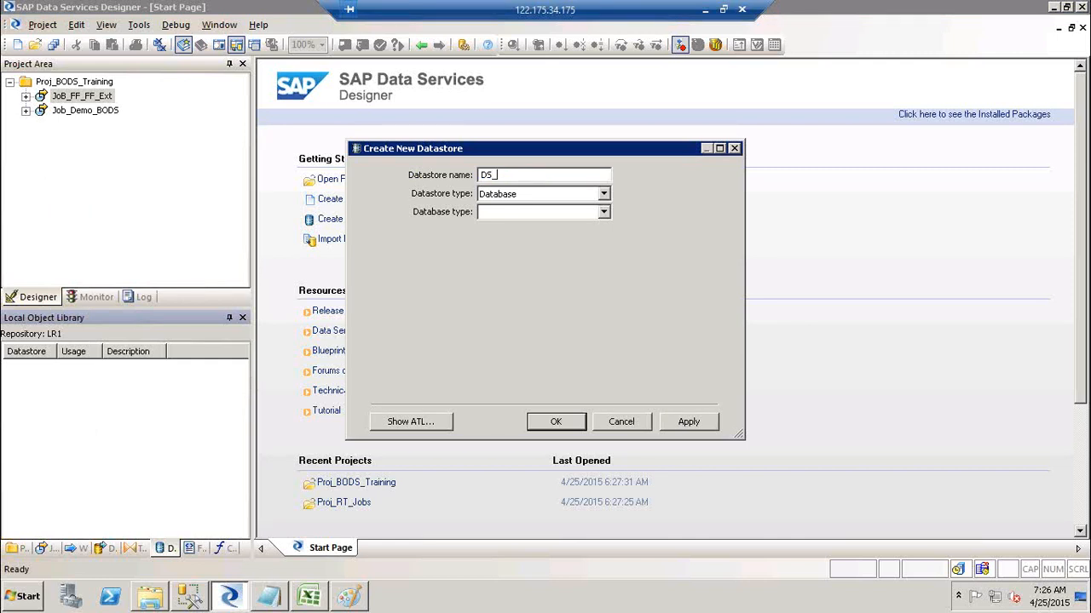
type("T")
type("e")
type("rget")
left_click(526, 196)
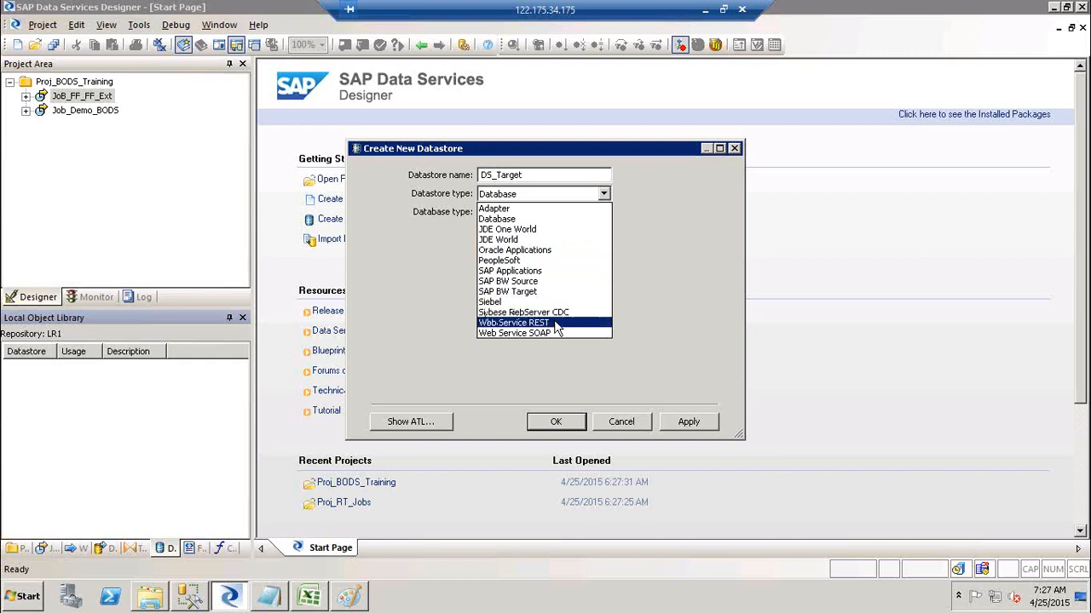
left_click(524, 220)
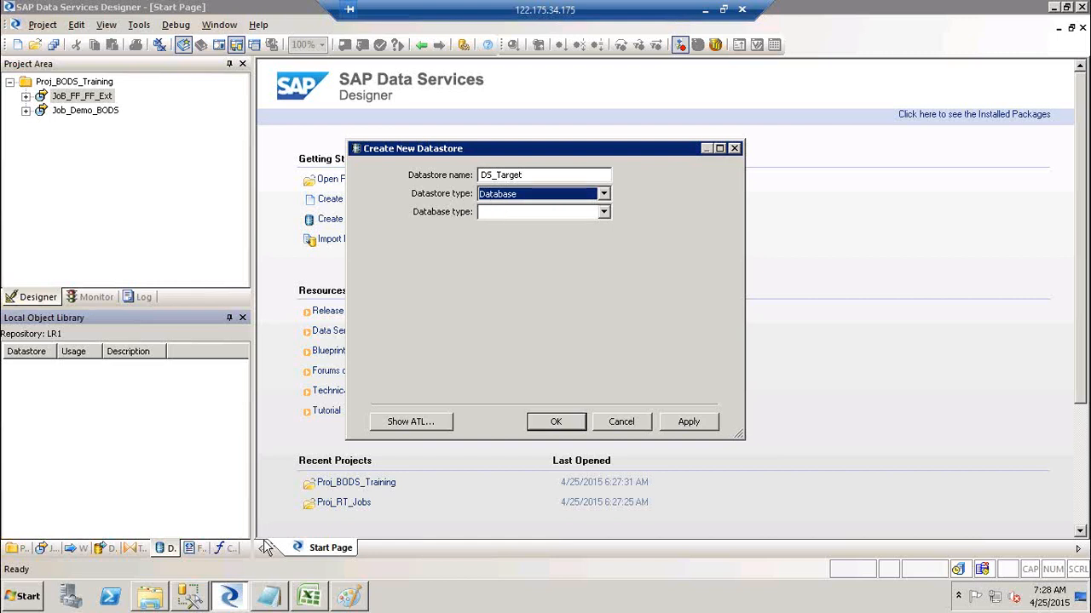
left_click(190, 598)
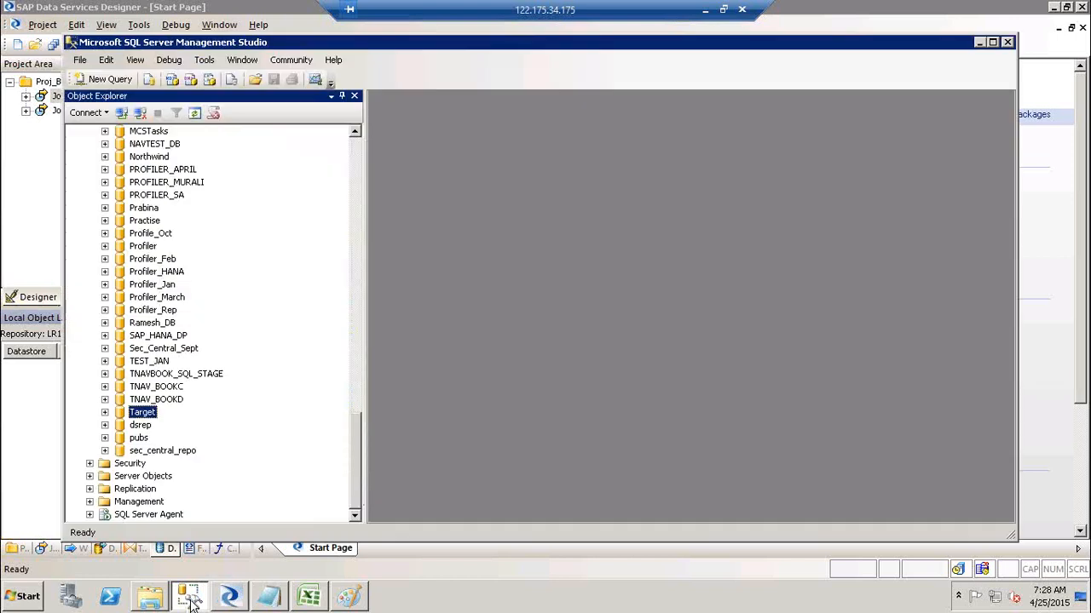
left_click(1008, 44)
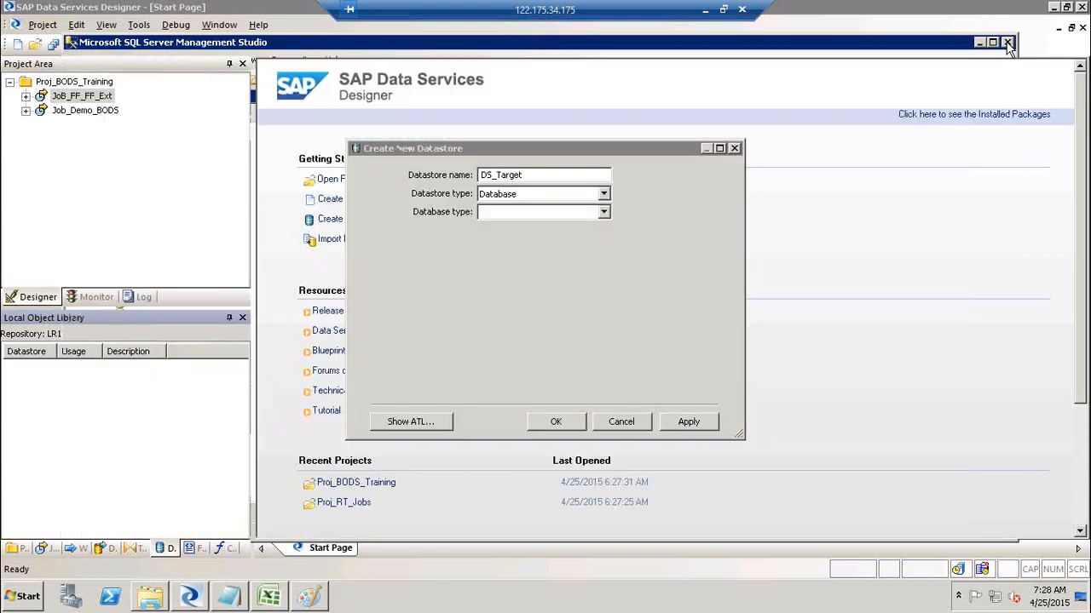
left_click(603, 213)
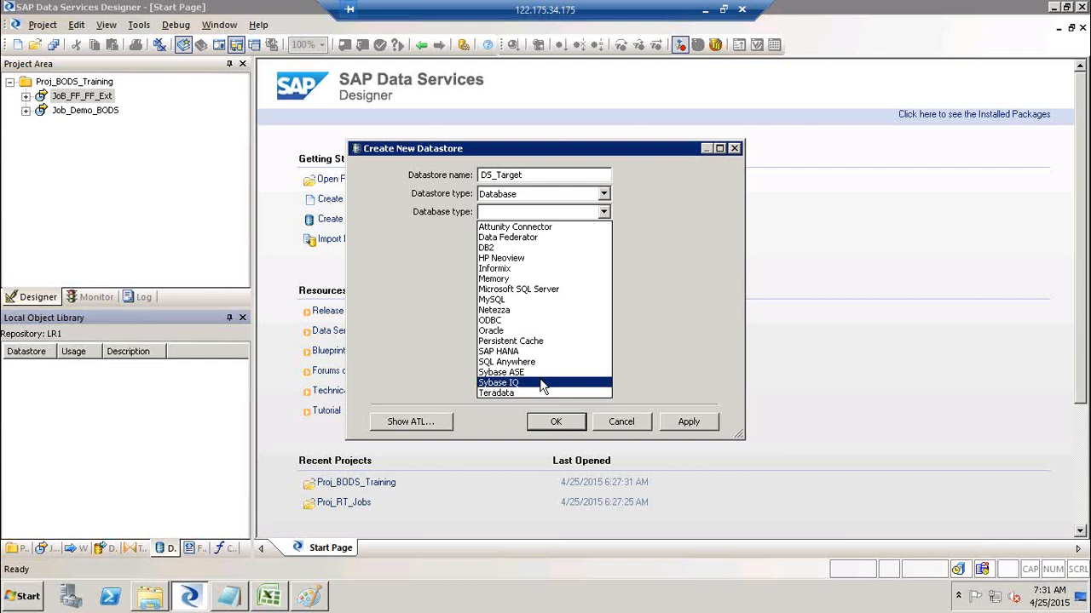
Set database type Microsoft SQL Server, version Microsoft SQL Server 2008, and server name BO41.
left_click(552, 291)
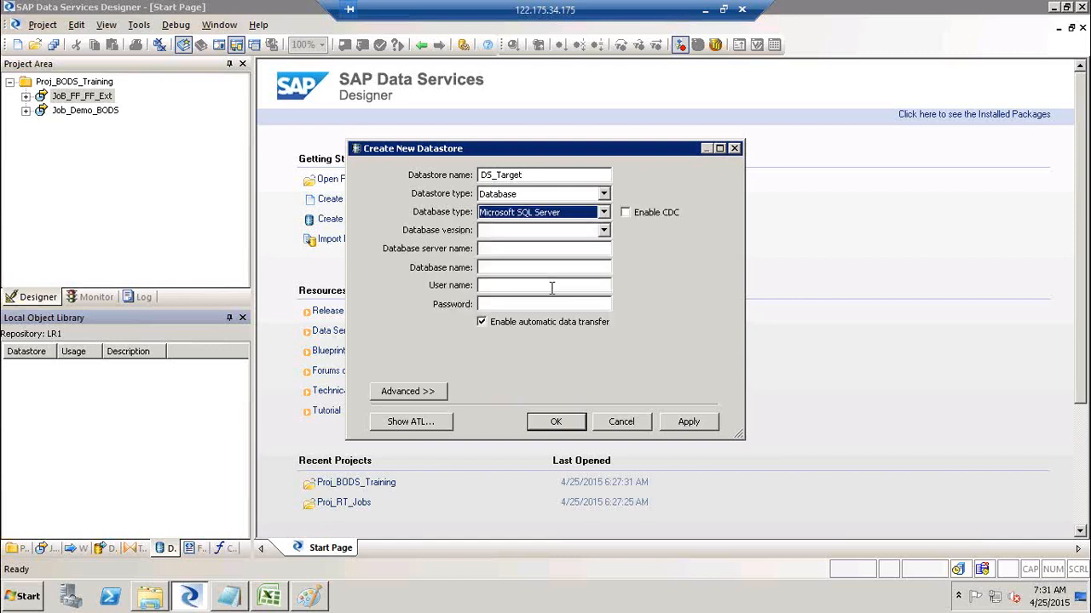
left_click(603, 232)
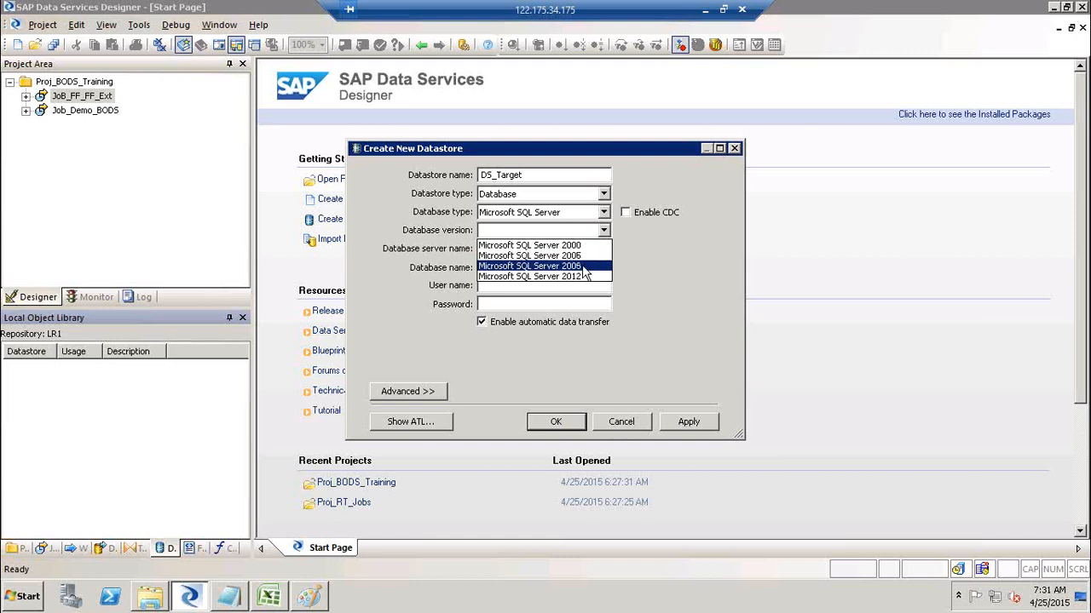
left_click(585, 266)
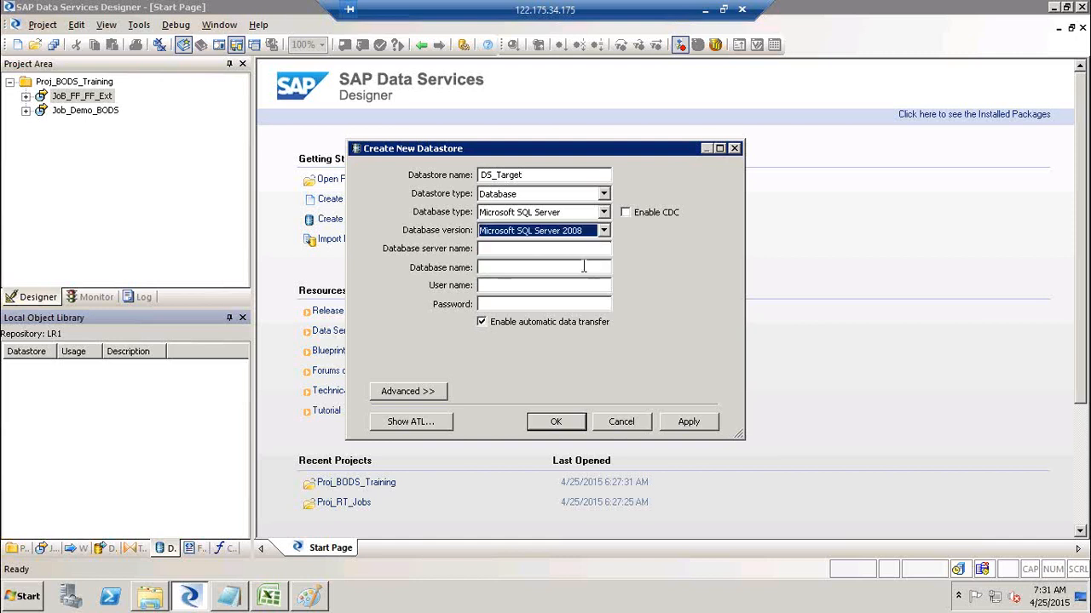
left_click(34, 597)
left_click(73, 536)
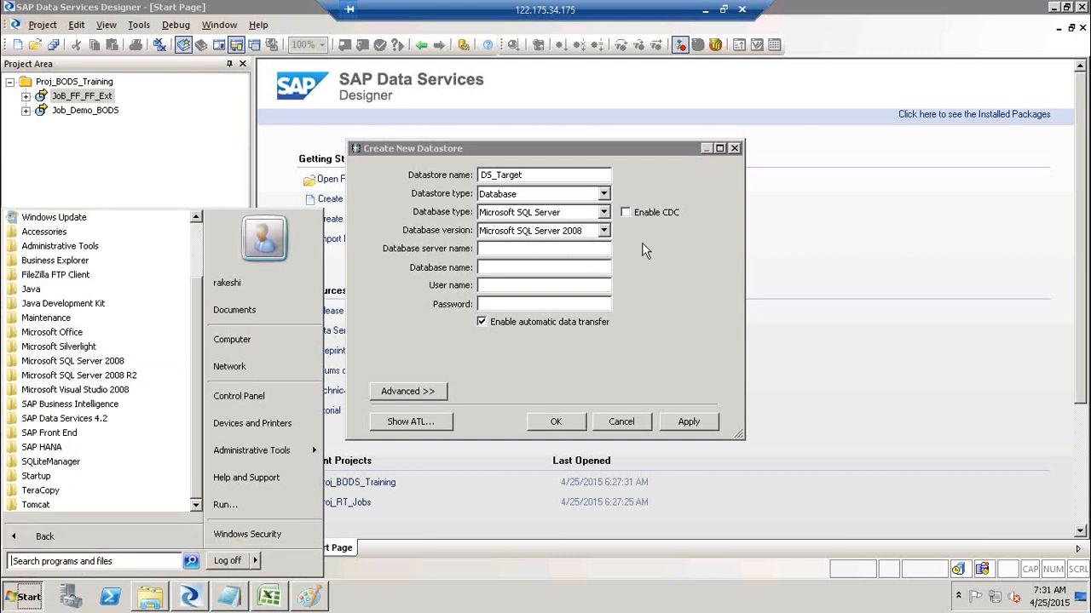
left_click(553, 249)
left_click(532, 250)
type("BO41")
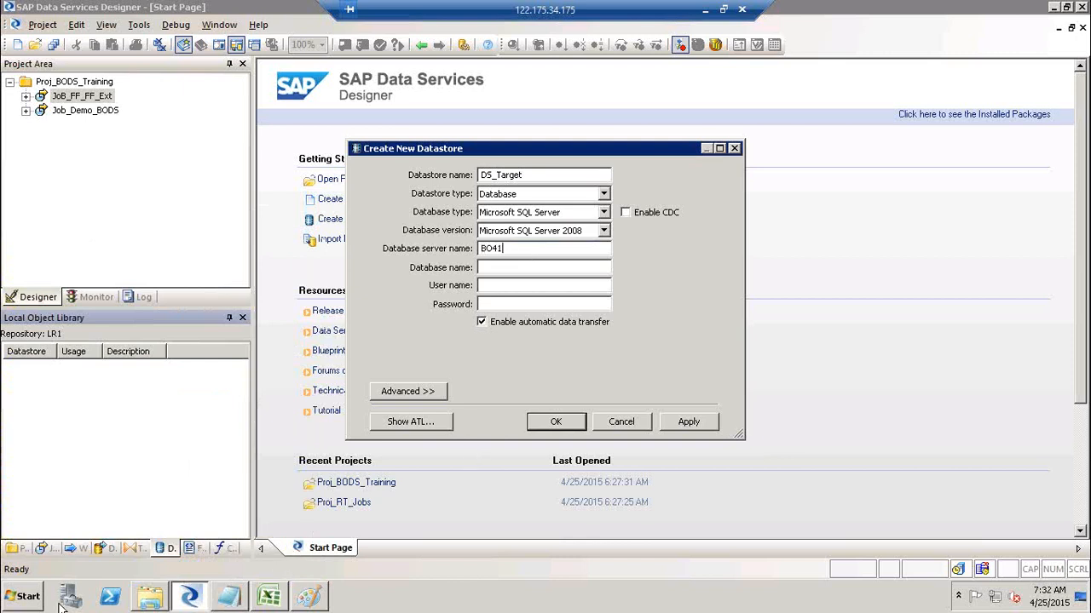
left_click(29, 597)
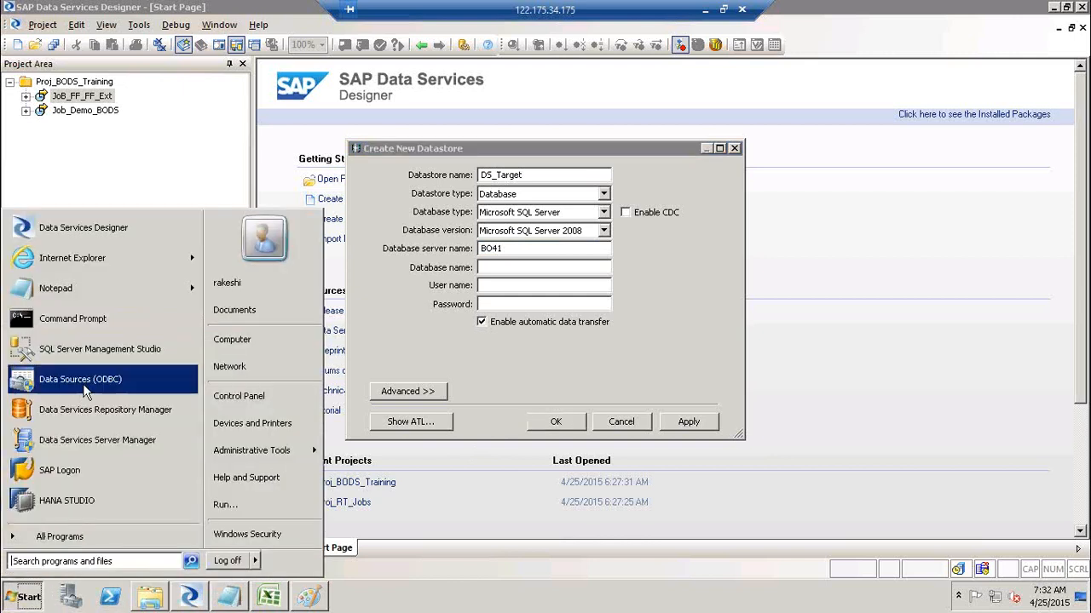
Launch SQL Server Management Studio and connect to server BO41 with the login password.
left_click(124, 351)
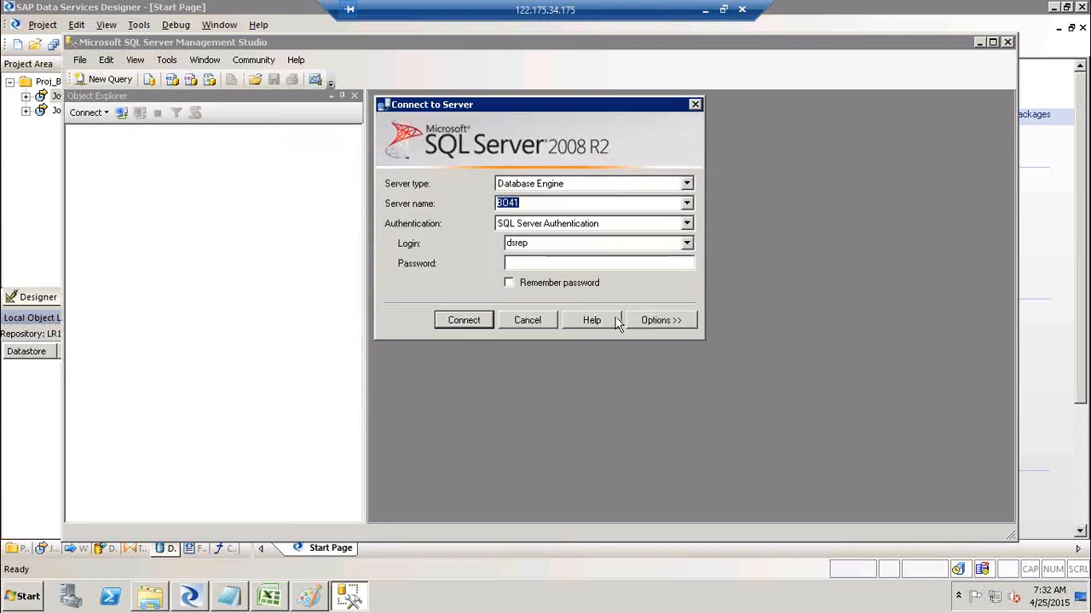
key("alt+Tab")
left_click(501, 268)
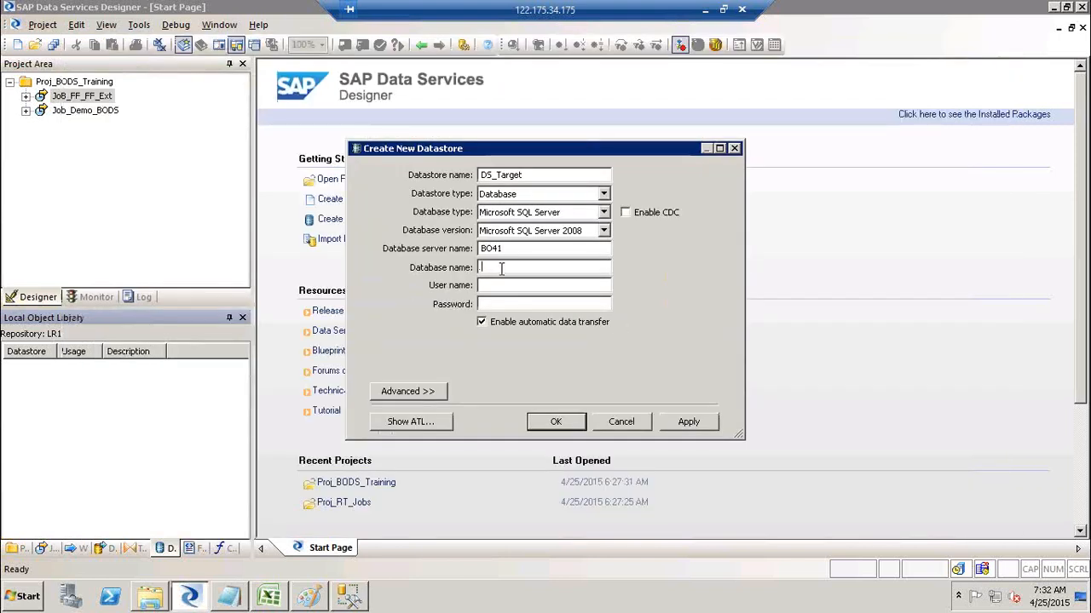
key("alt+Tab")
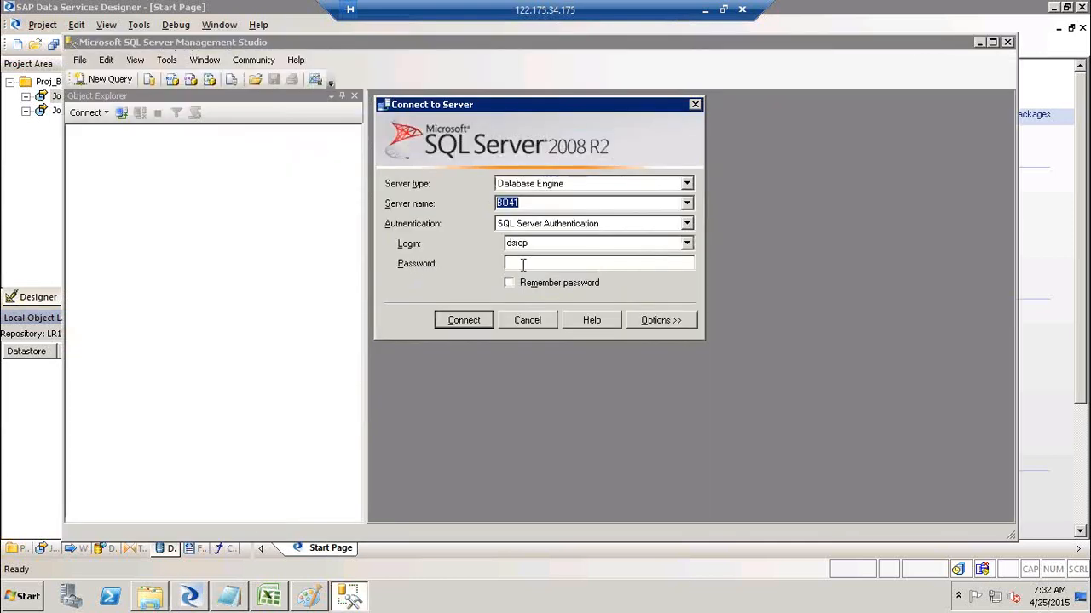
key("Return")
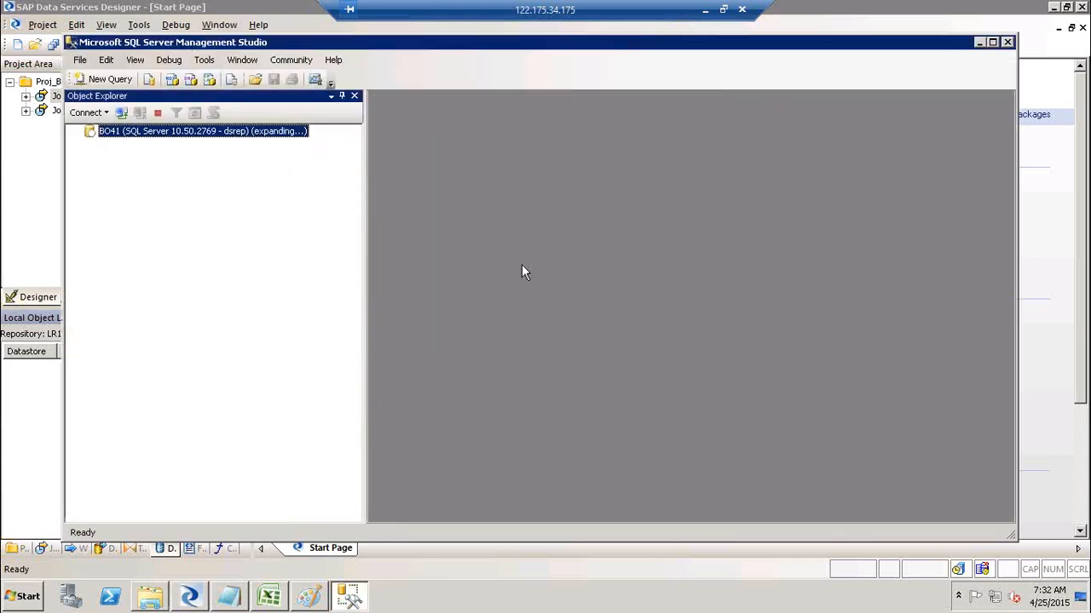
Expand Databases on BO41, locate the Target database, and return to the datastore dialog.
left_click(89, 144)
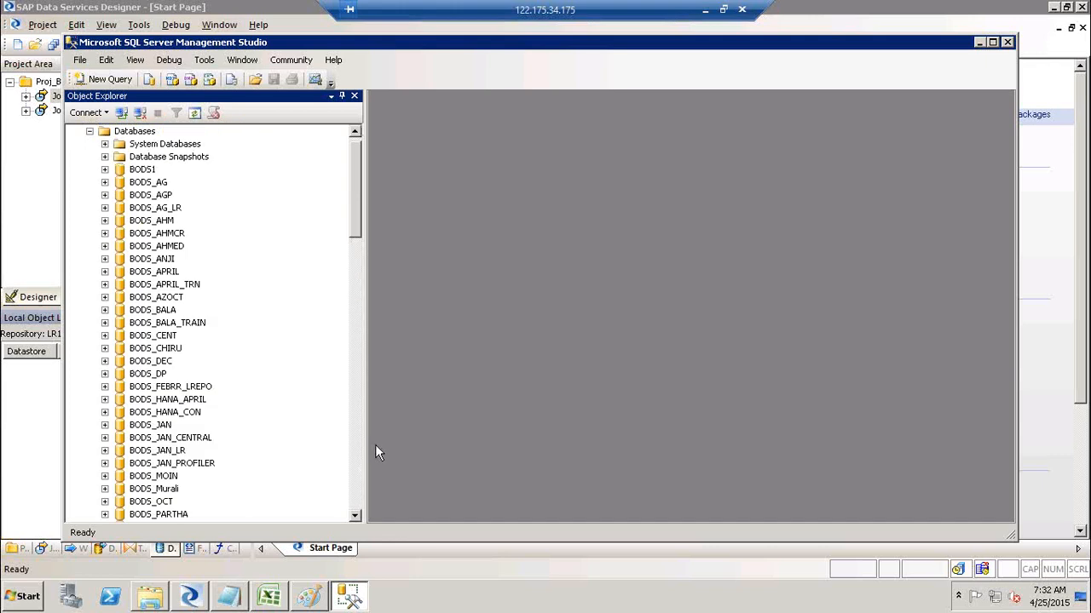
left_click(356, 509)
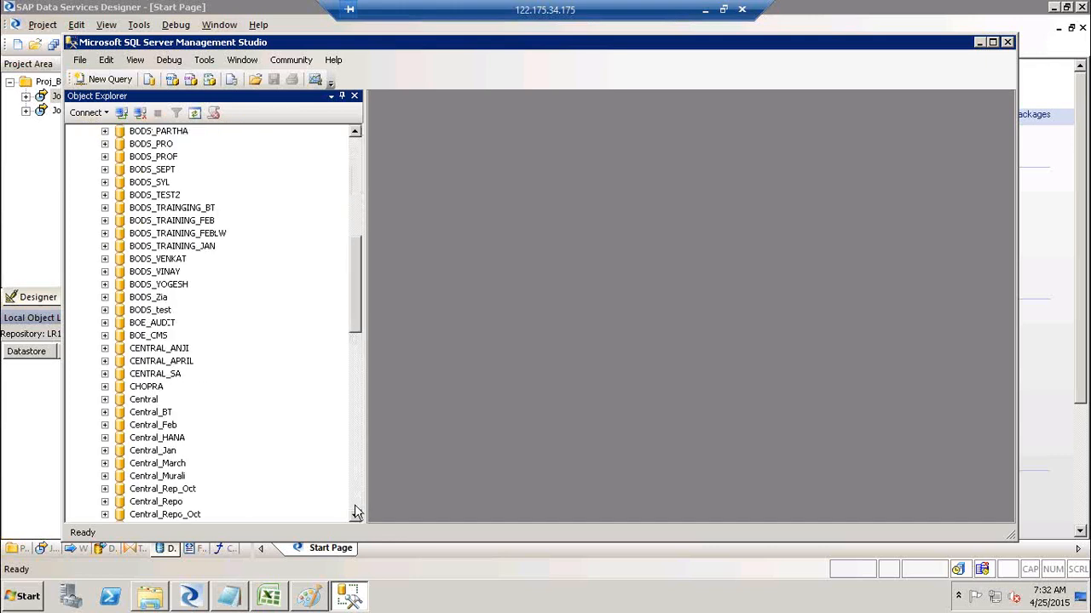
left_click(356, 509)
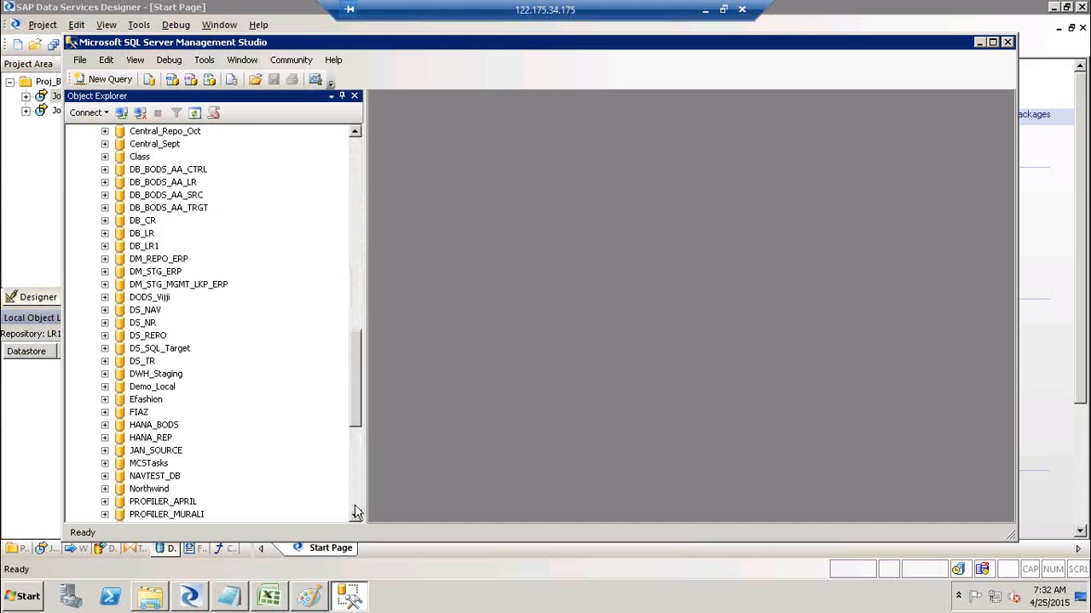
left_click(356, 511)
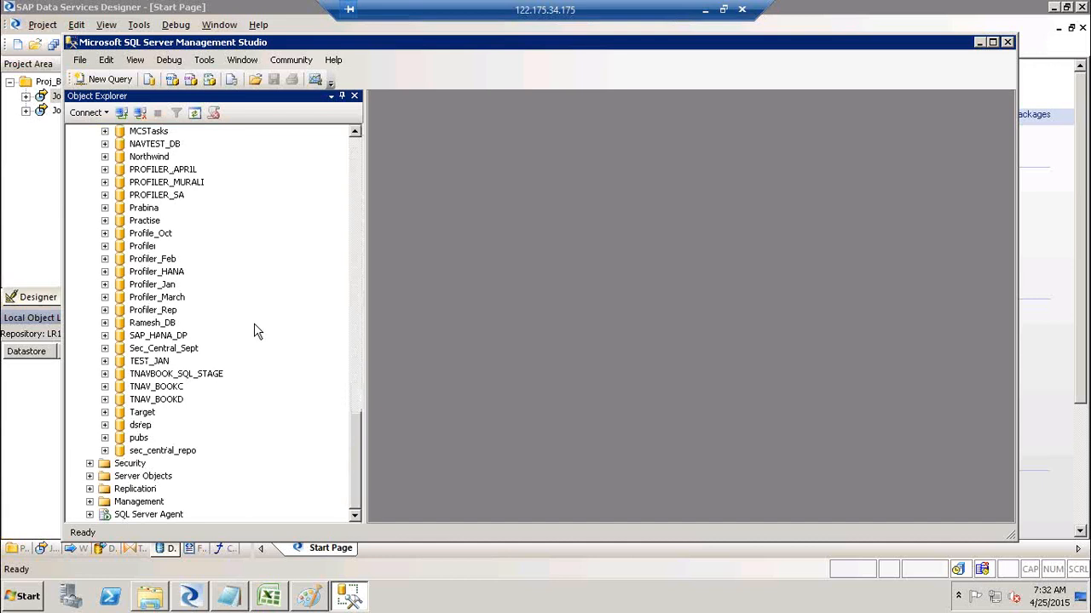
left_click(143, 413)
left_click(143, 412)
key("alt+Tab")
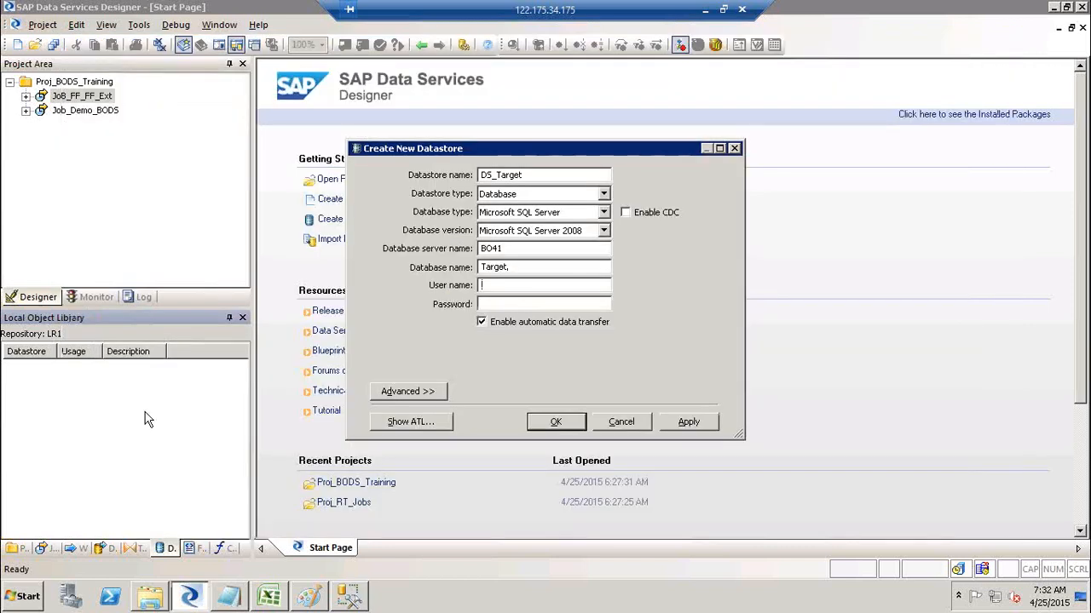
Enter the database user name and password for DS_Target and apply, raising a connection-failed warning.
key("Tab")
left_click(697, 423)
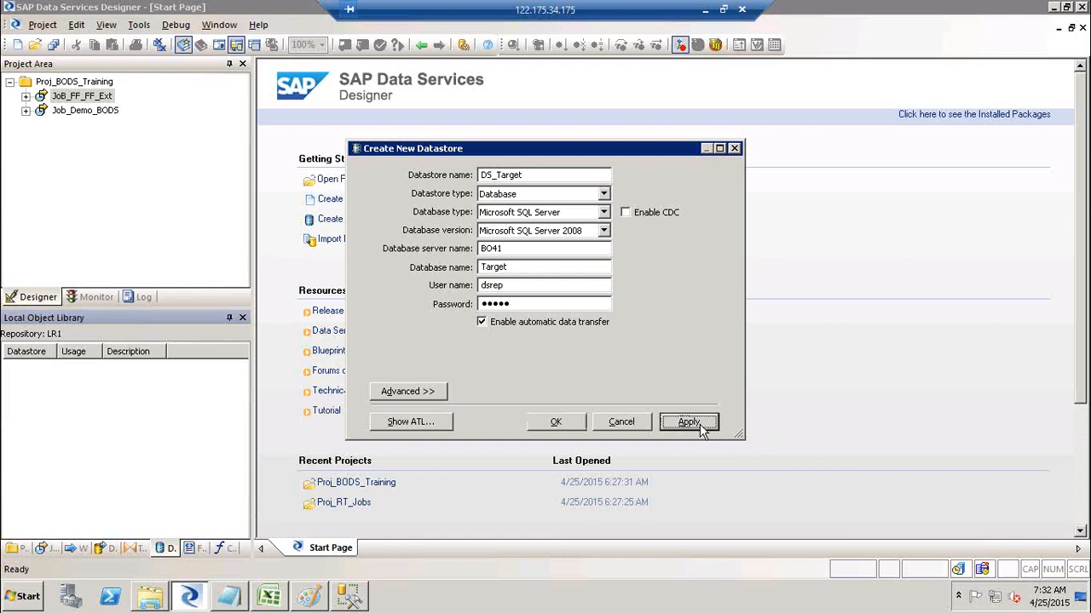
Clear and re-enter the DS_Target password, then apply again to retest the connection.
left_click(561, 307)
key("BackSpace")
key("BackSpace")
key("BackSpace")
key("BackSpace")
key("BackSpace")
type("*******")
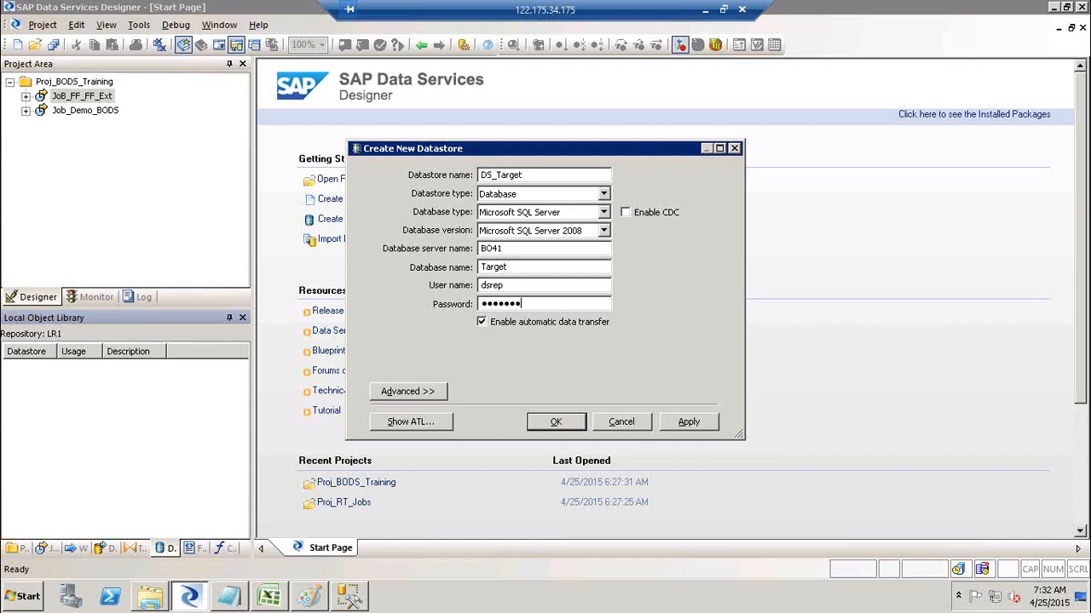
left_click(708, 427)
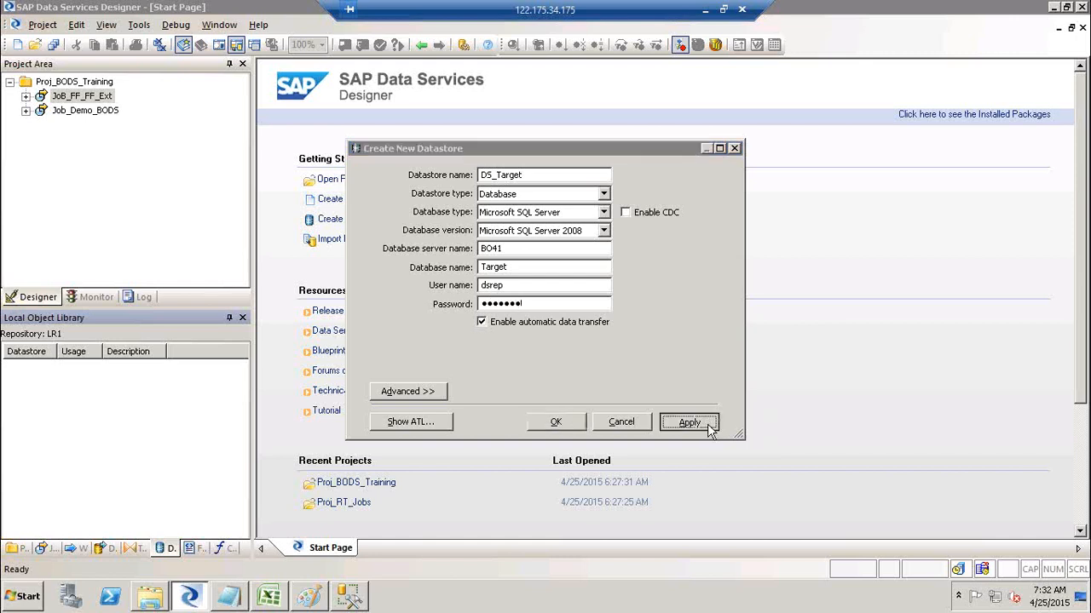
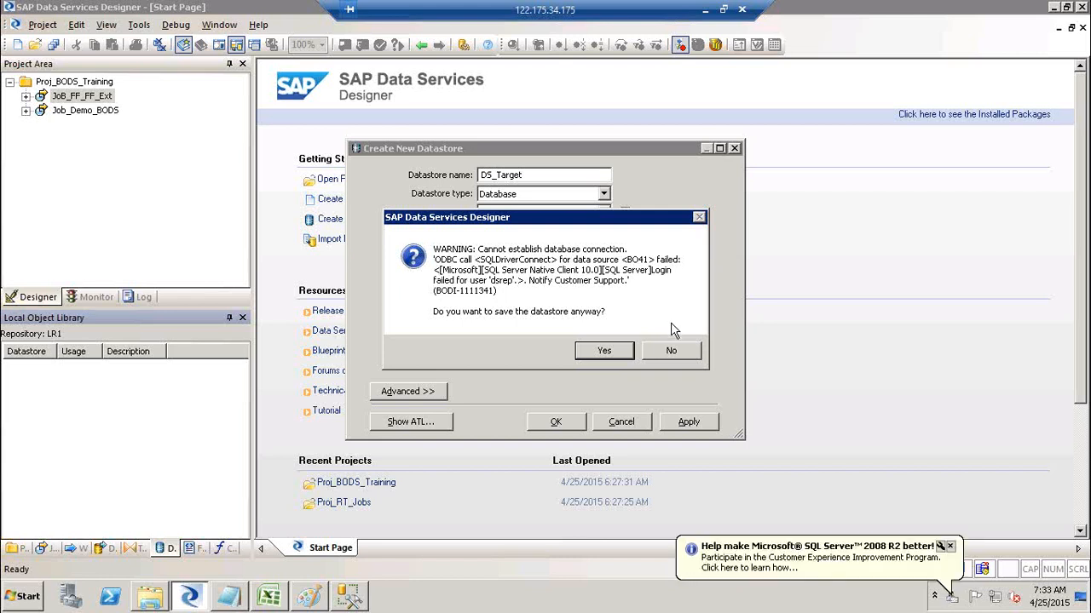
Decline the warning, replace the DS_Target password, apply, and save the datastore.
left_click(674, 351)
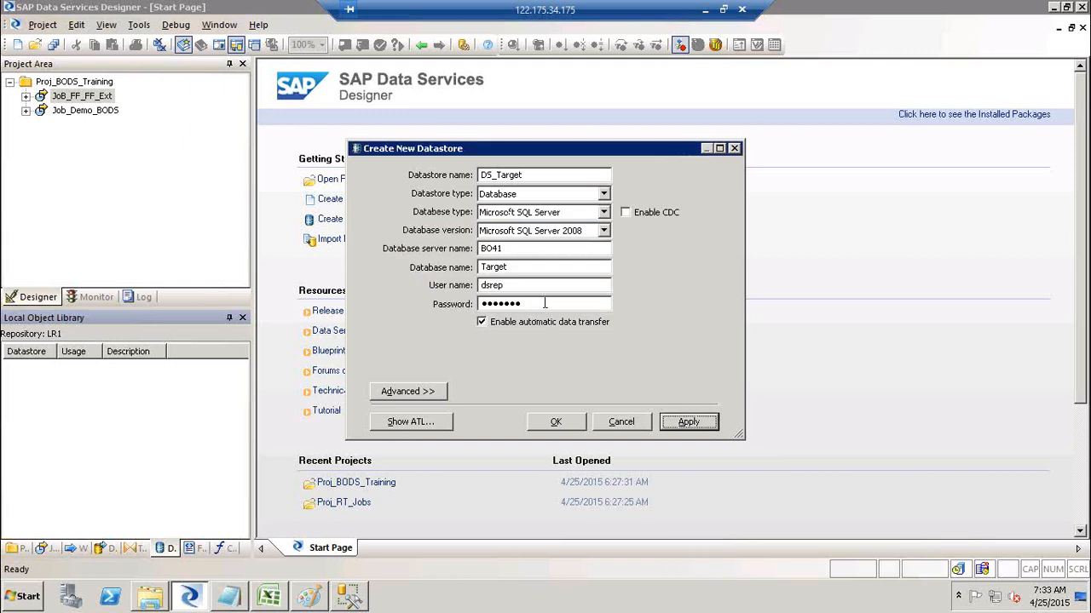
left_click_drag(545, 303, 260, 282)
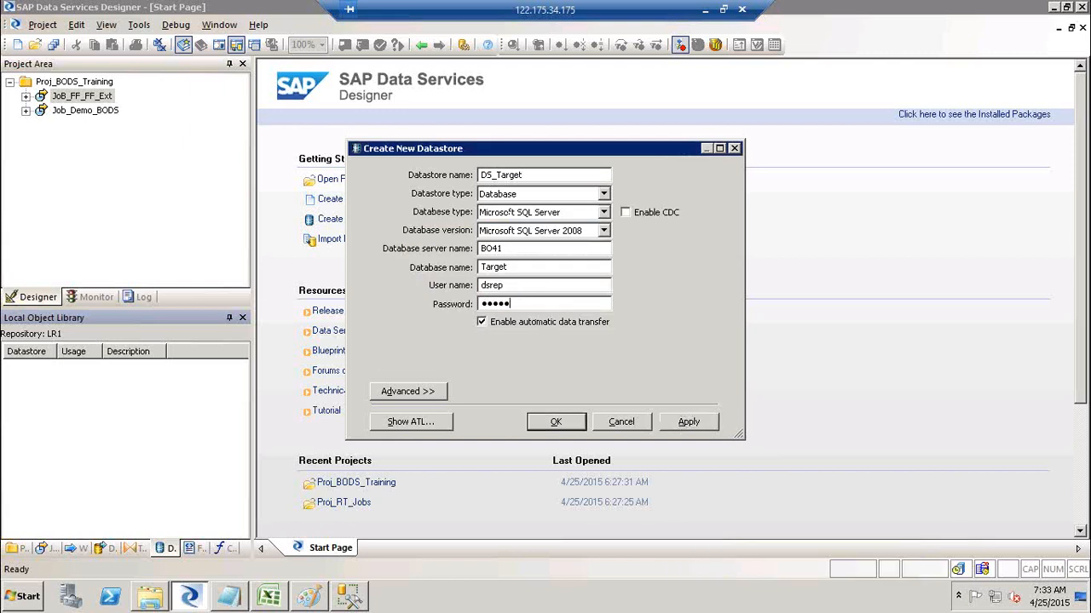
left_click(687, 426)
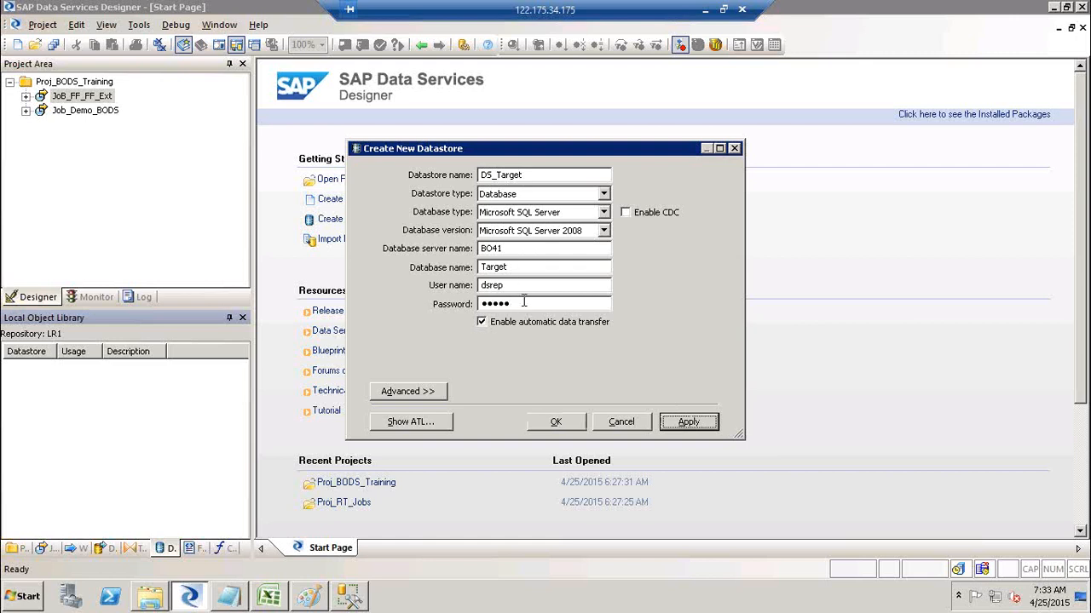
left_click(557, 422)
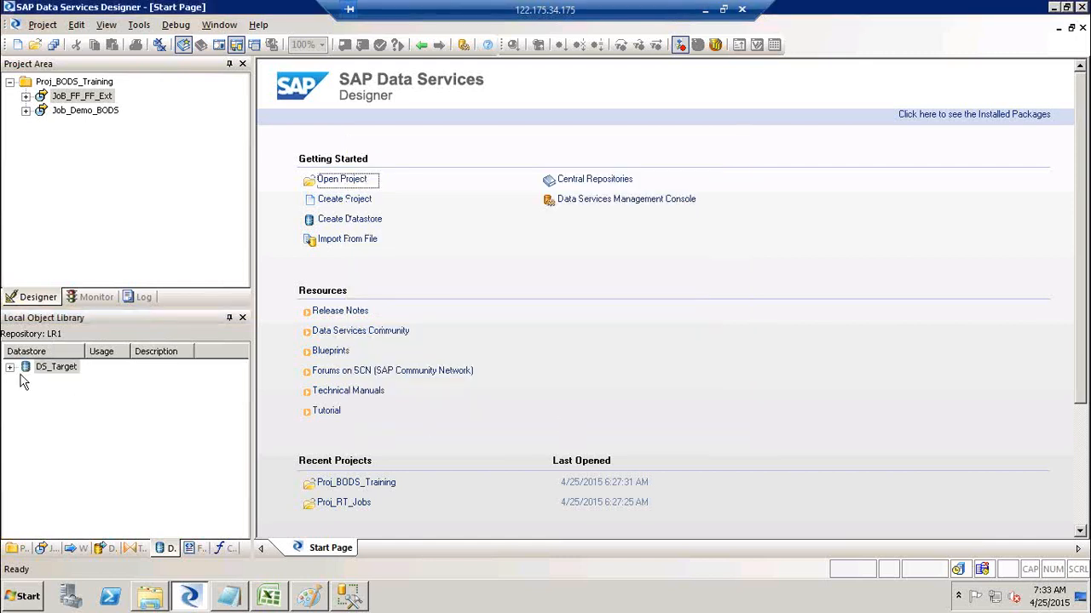
Expand DS_Target in the object library to show its Tables and Template Tables groups.
left_click(10, 368)
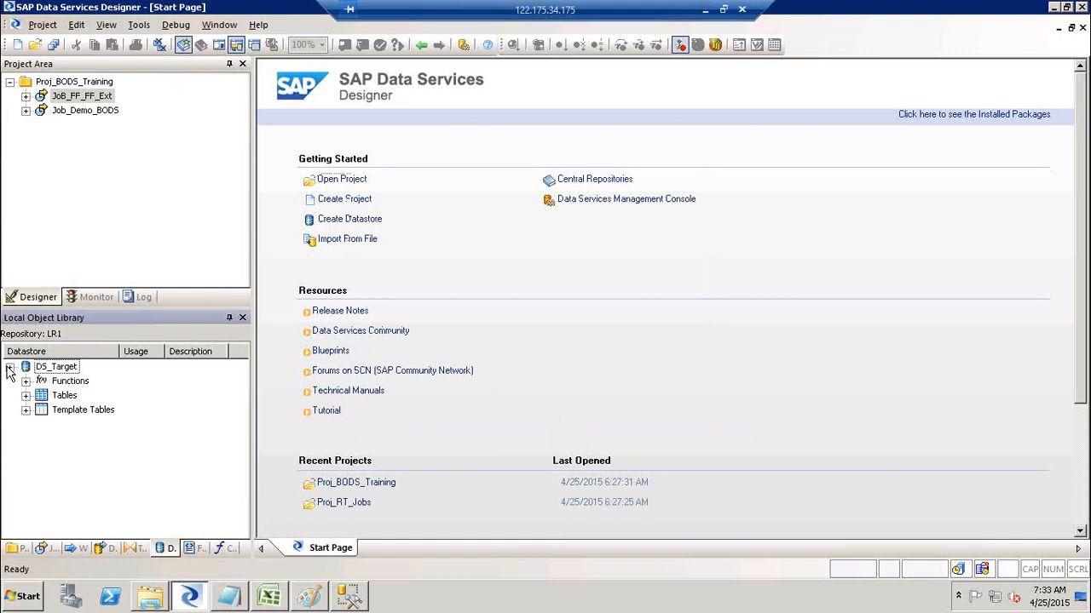
left_click(63, 399)
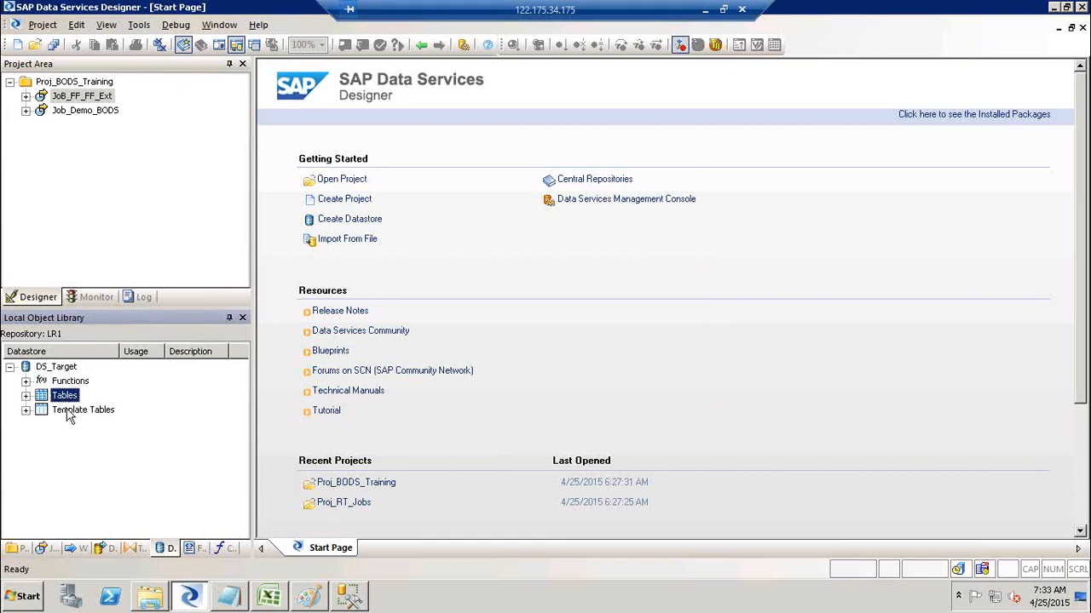
left_click(69, 412)
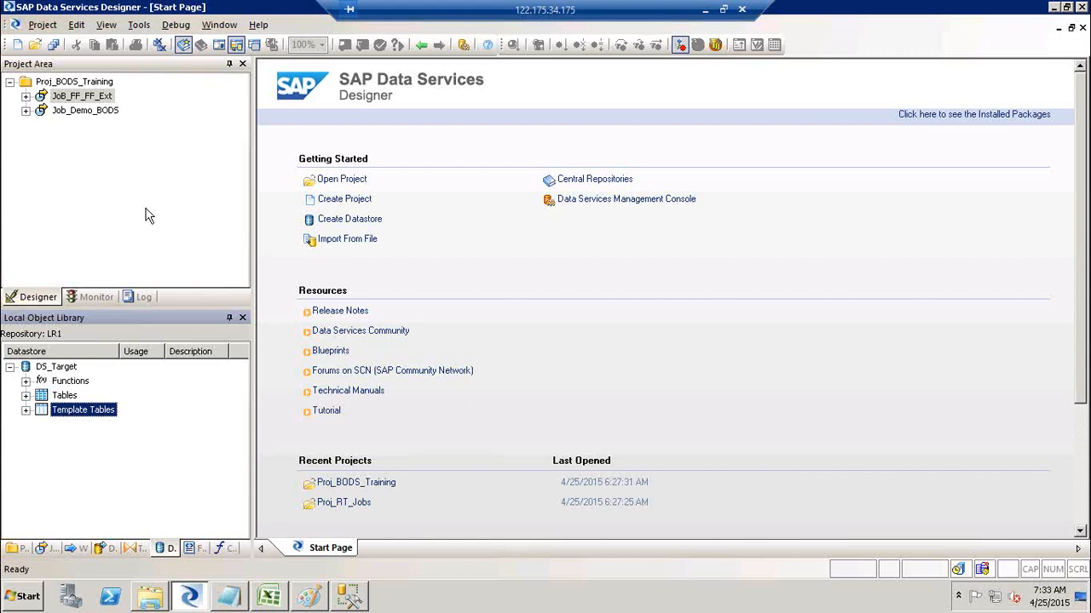
right_click(83, 84)
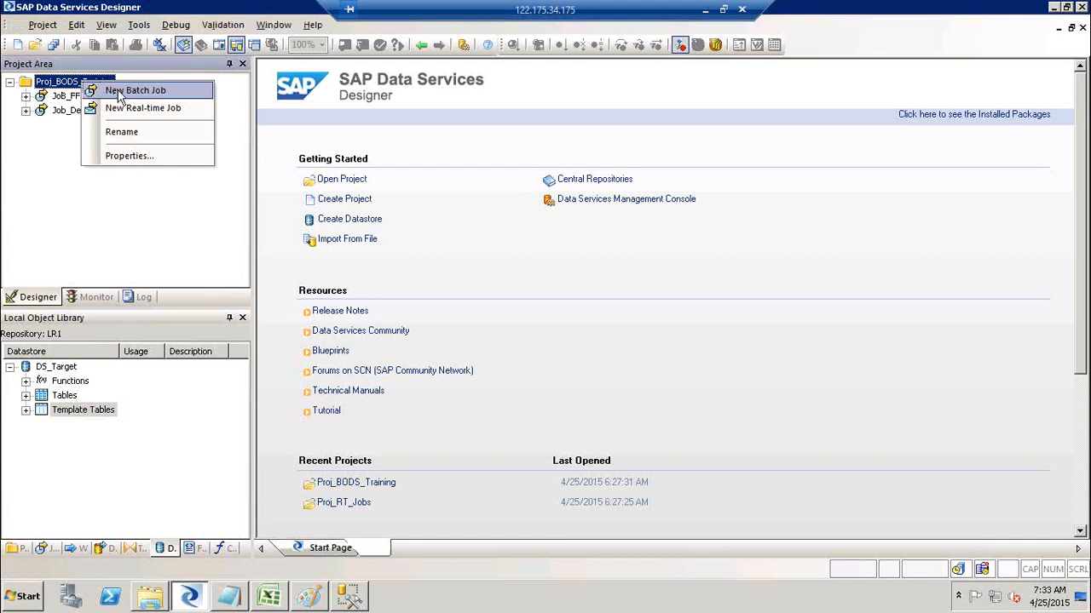
Create a new batch job in the project named Job_FF_DB_Ext.
left_click(119, 91)
key("j")
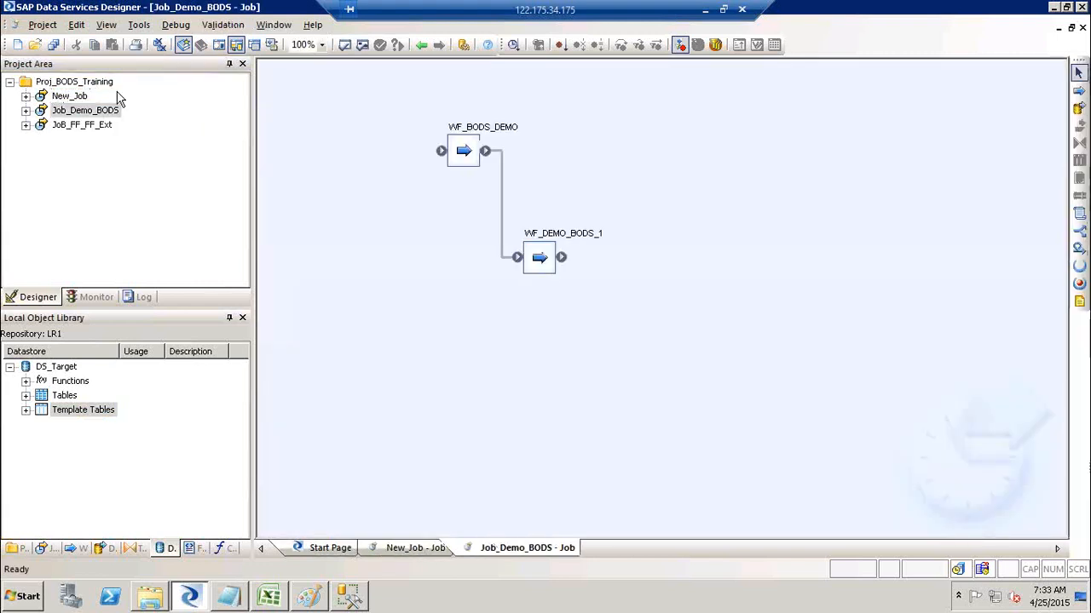
left_click(71, 98)
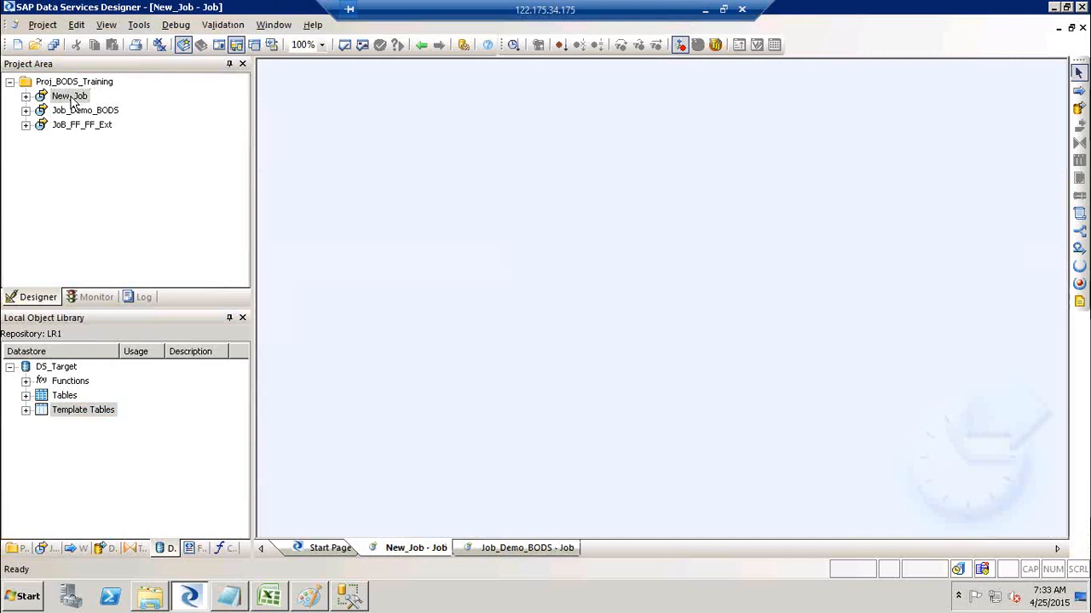
left_click(71, 97)
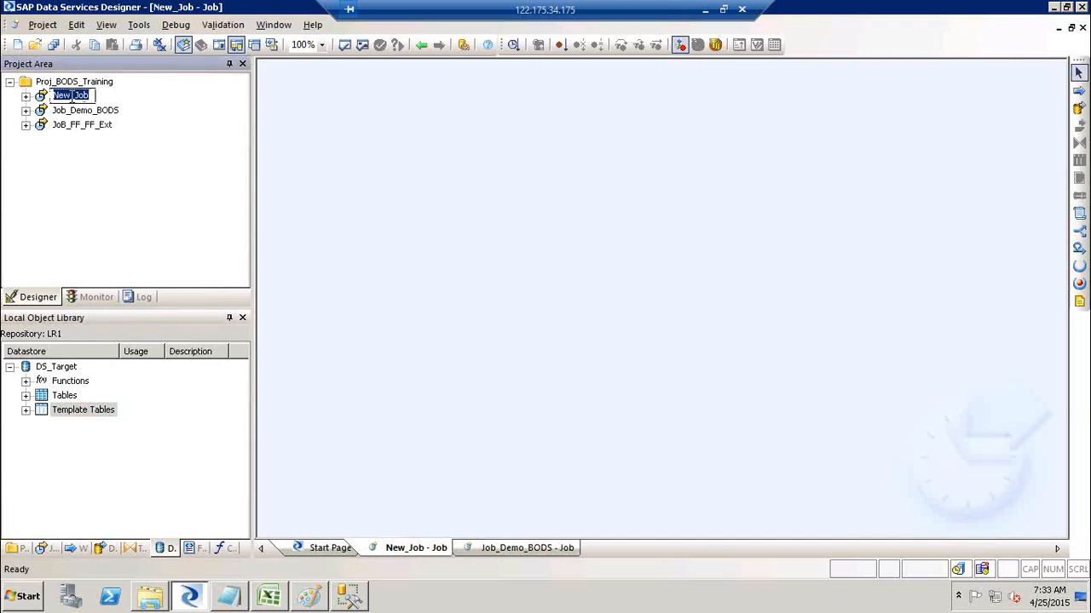
type("Job_FF_DB_Ext")
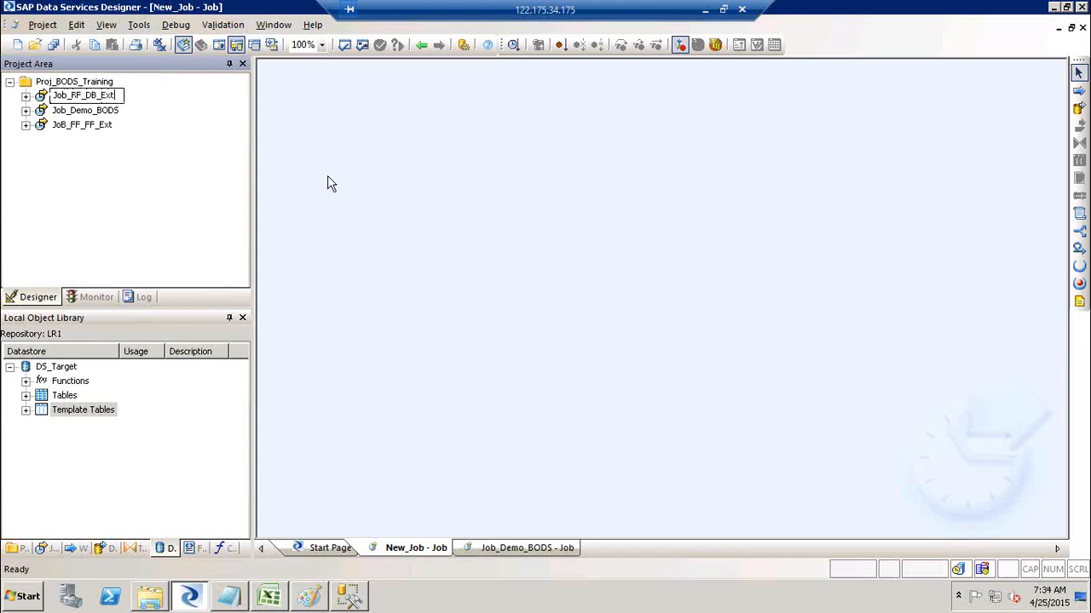
key("Return")
Add a data flow named DF_FF_DB_Ext to the job and open it.
left_click(1078, 107)
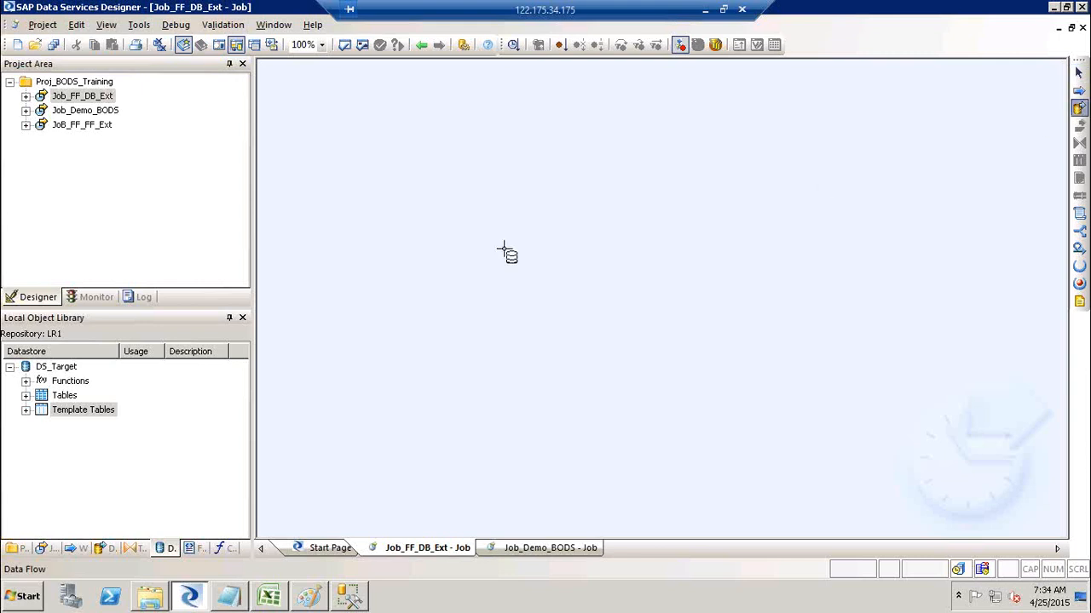
left_click(506, 253)
type("DF_")
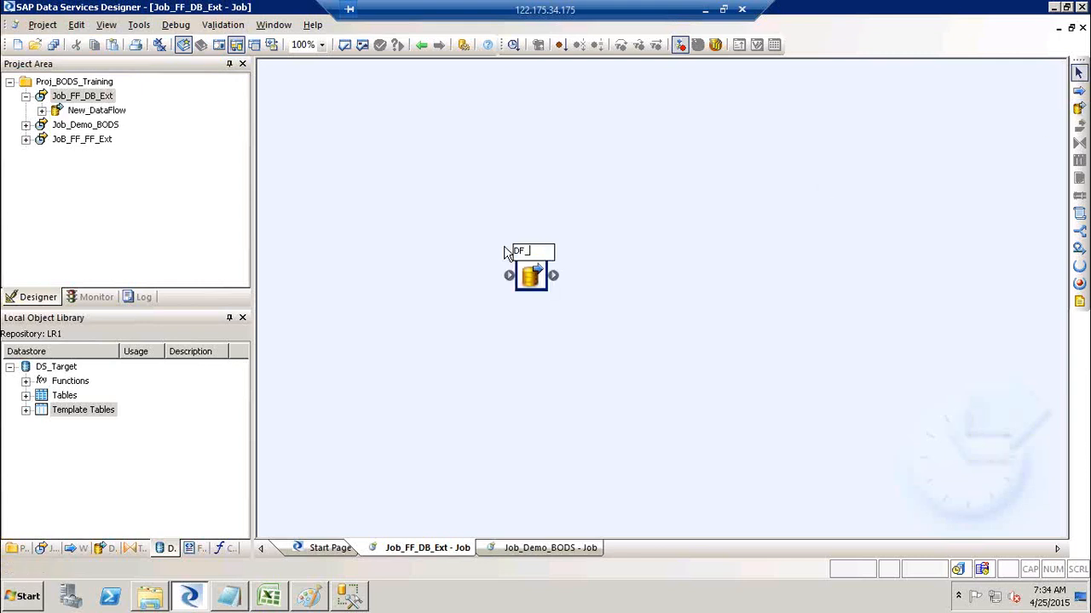
type("FF_DB_Ext")
left_click(540, 235)
double_click(550, 260)
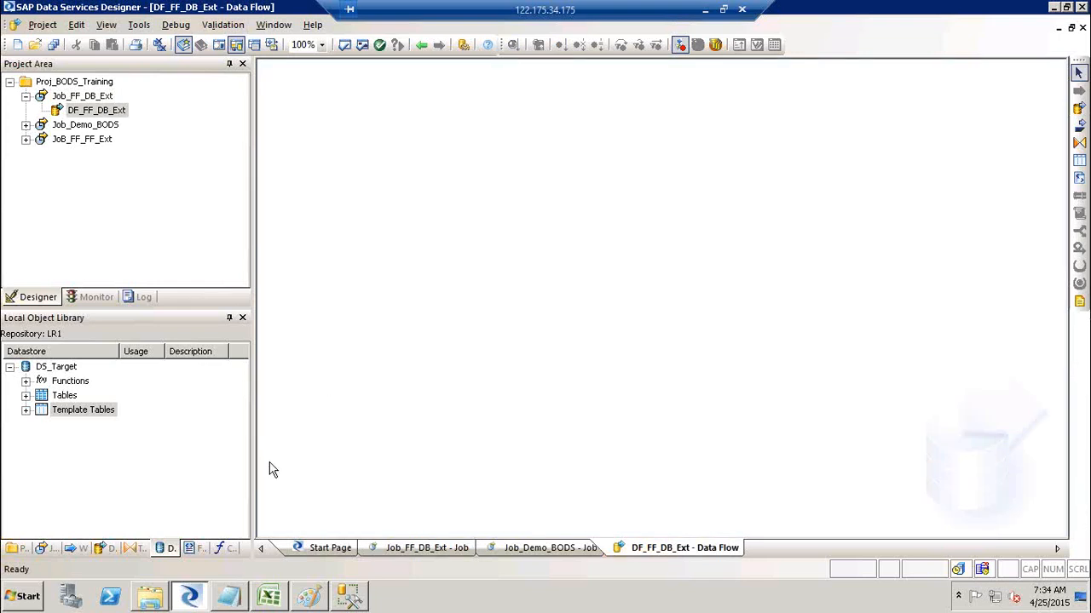
Place the FF_Customer_SRC flat file format on the DF_FF_DB_Ext canvas as its source.
left_click(200, 543)
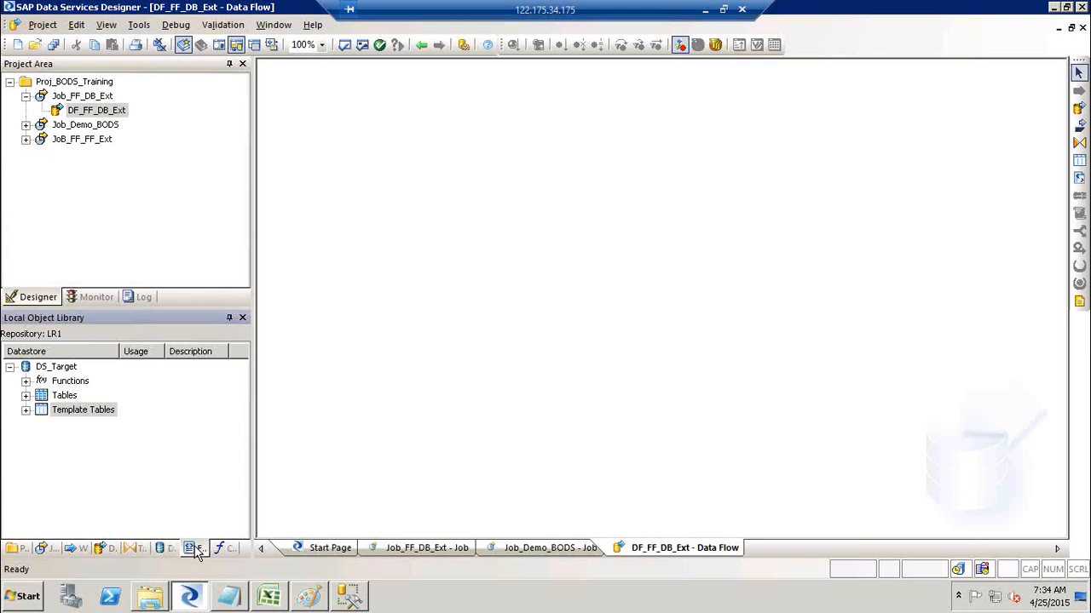
left_click(194, 549)
left_click(9, 366)
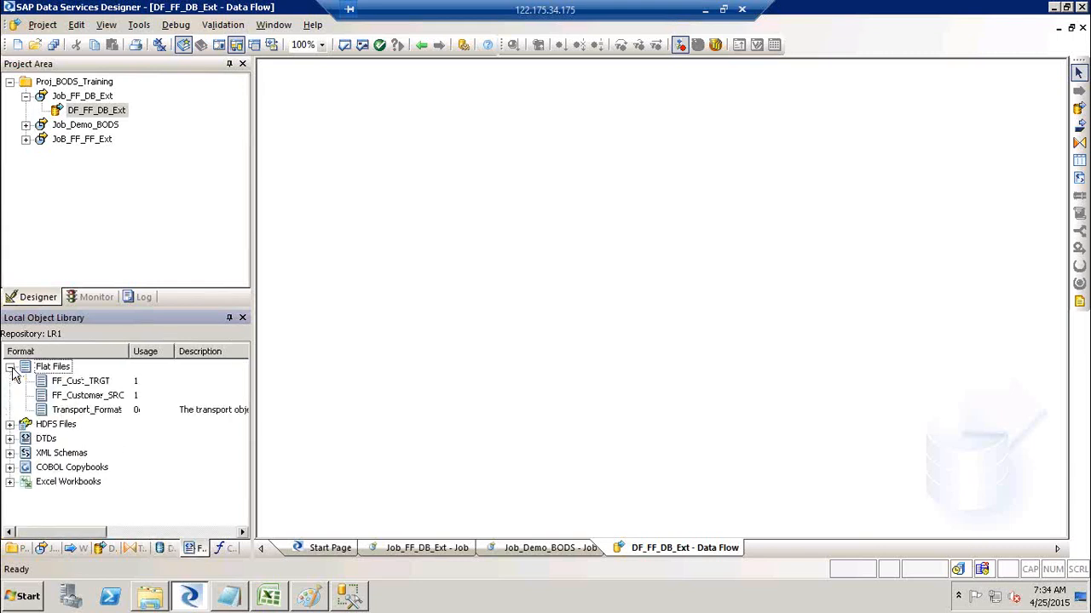
left_click(88, 395)
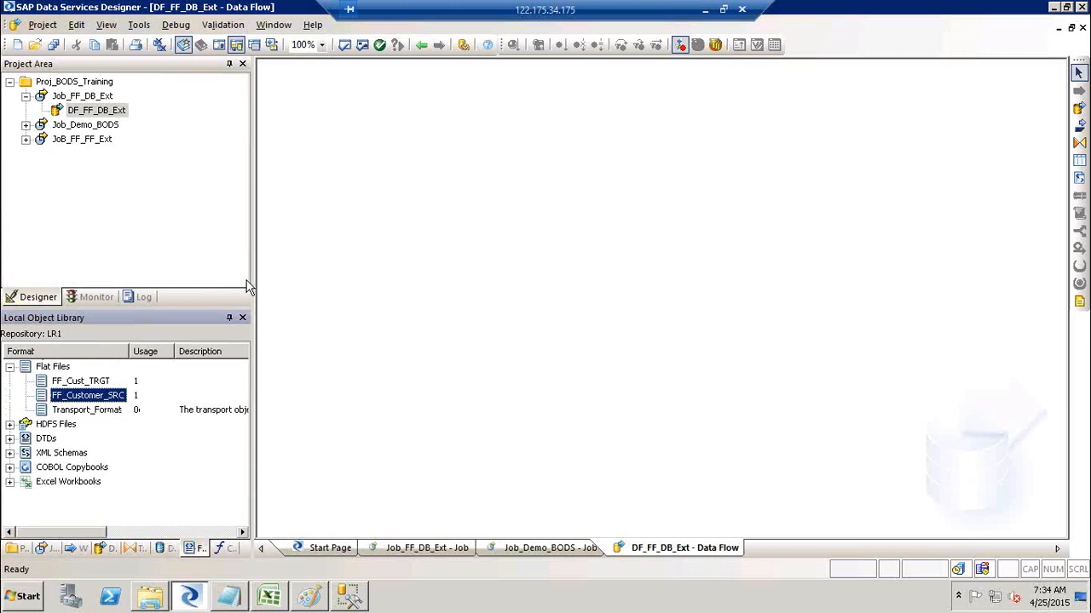
left_click_drag(98, 395, 345, 173)
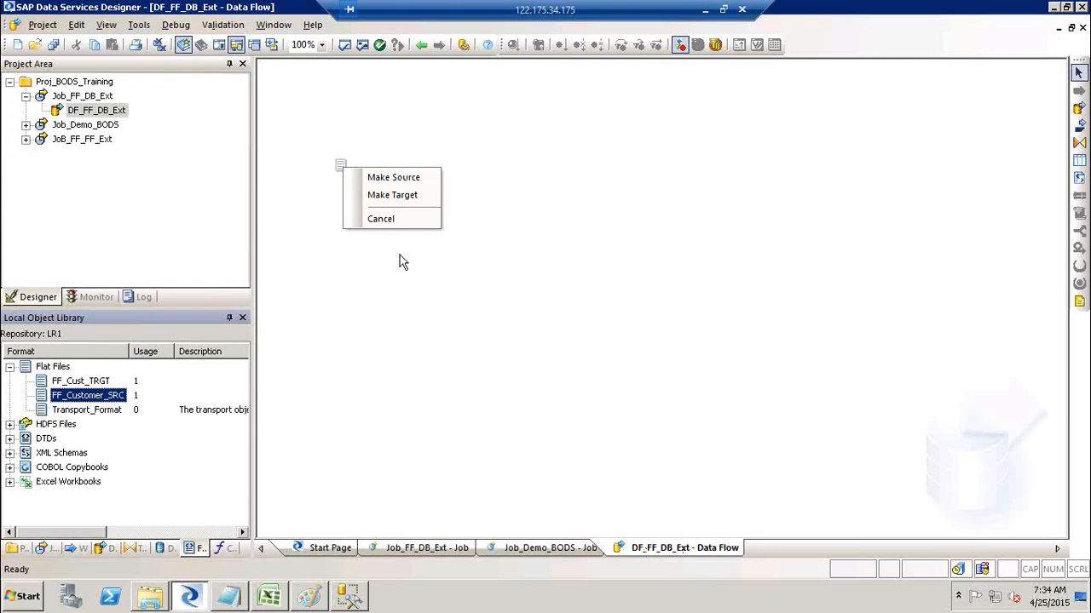
left_click(382, 179)
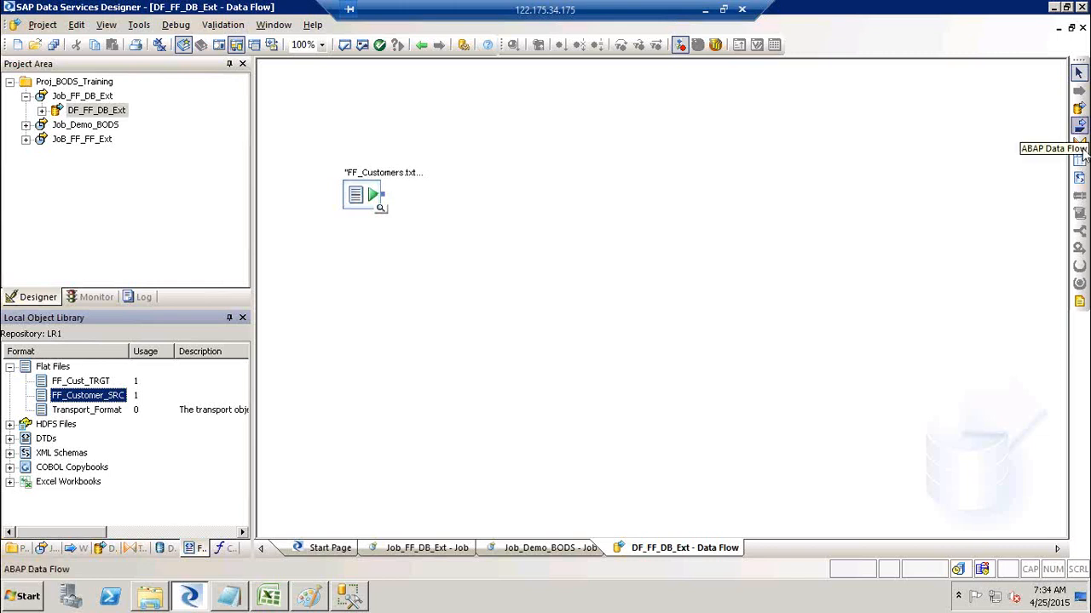
left_click(170, 552)
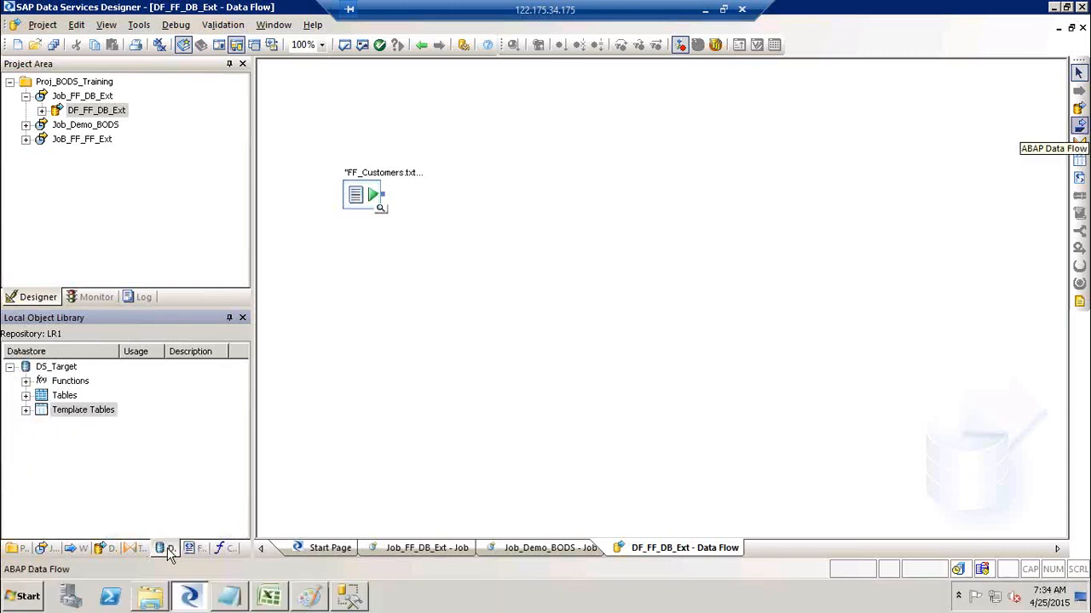
Add a DS_Target template table named Cust_Stg to the data flow.
left_click(26, 411)
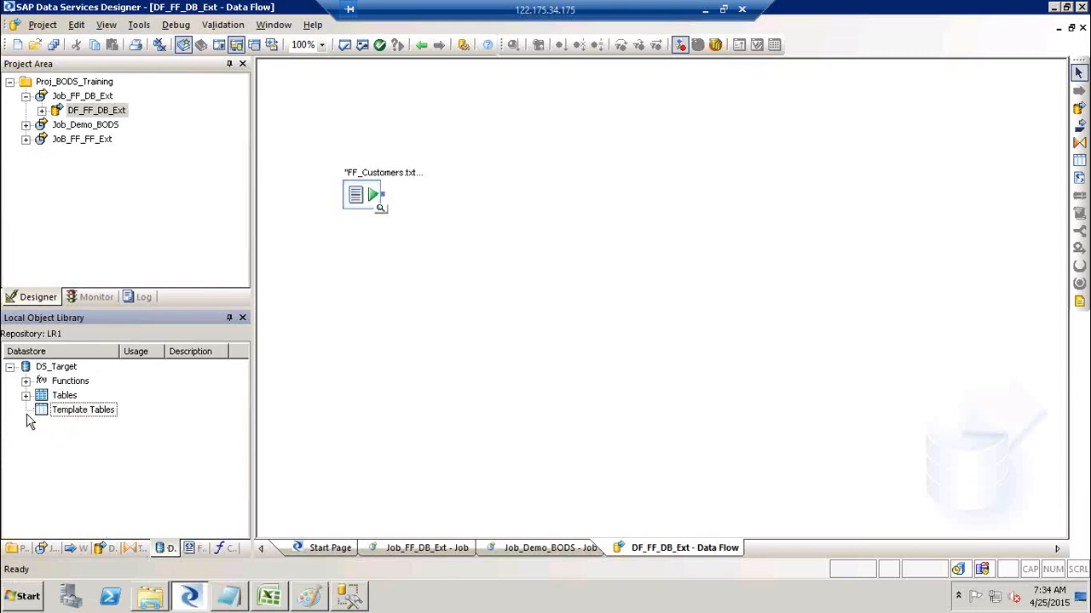
left_click(82, 414)
left_click_drag(64, 415, 605, 189)
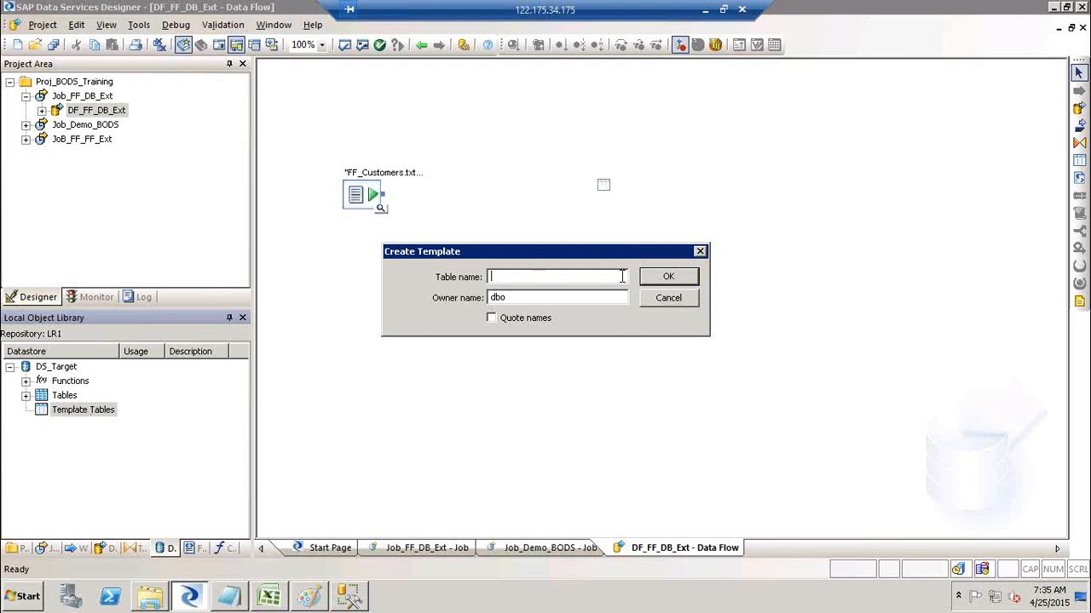
type("CL")
type("ust")
type("_Stg")
left_click(534, 298)
left_click(683, 280)
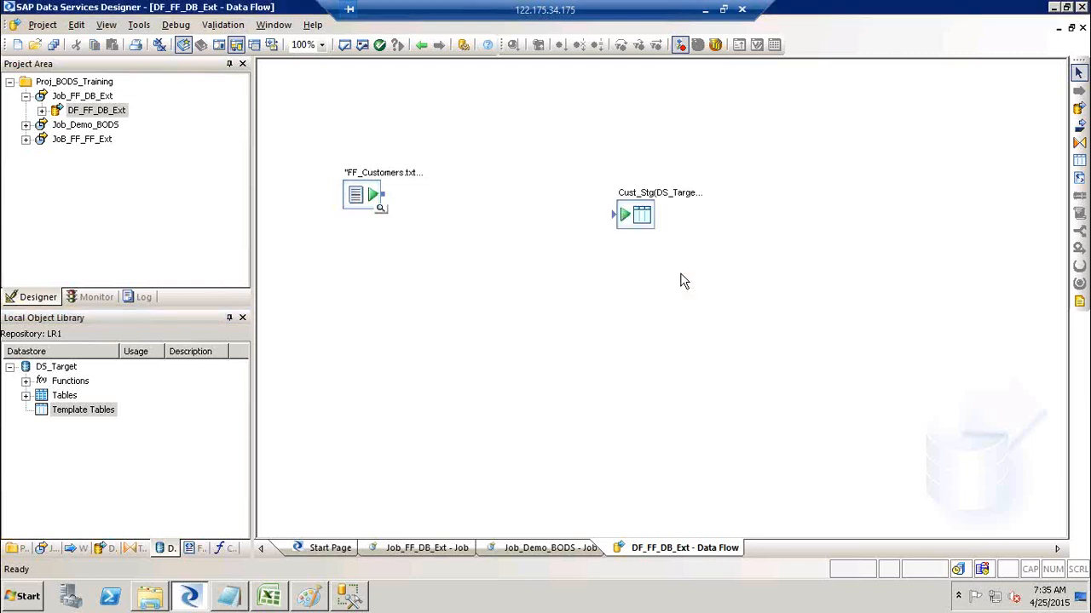
Create an extra Cust_STG1 template table in DS_Target, then delete it from the canvas.
left_click(1079, 164)
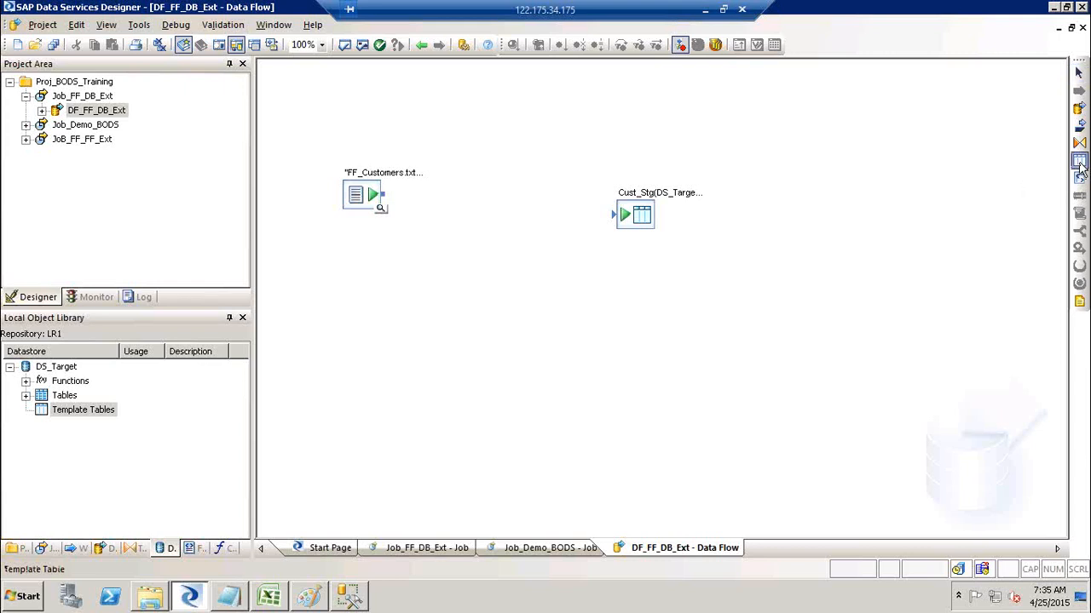
left_click(638, 284)
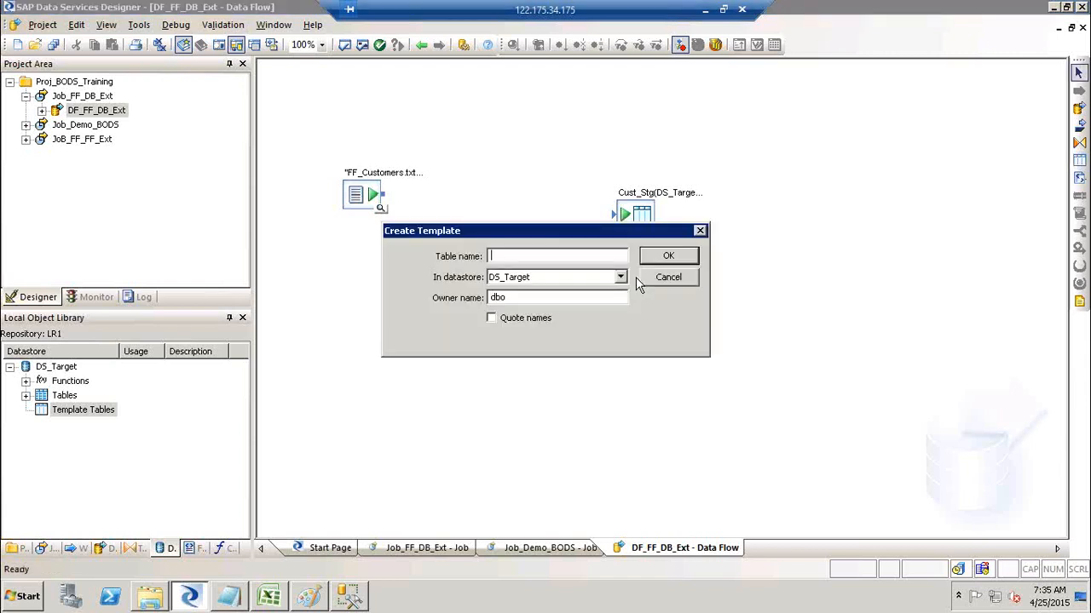
left_click(620, 278)
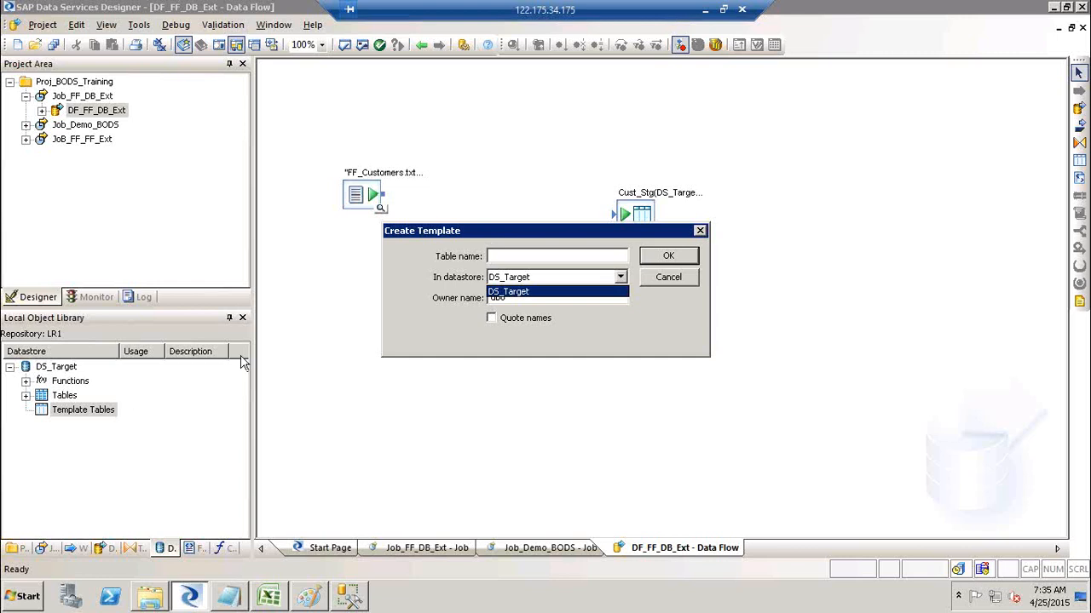
left_click(597, 279)
left_click(589, 278)
left_click(569, 291)
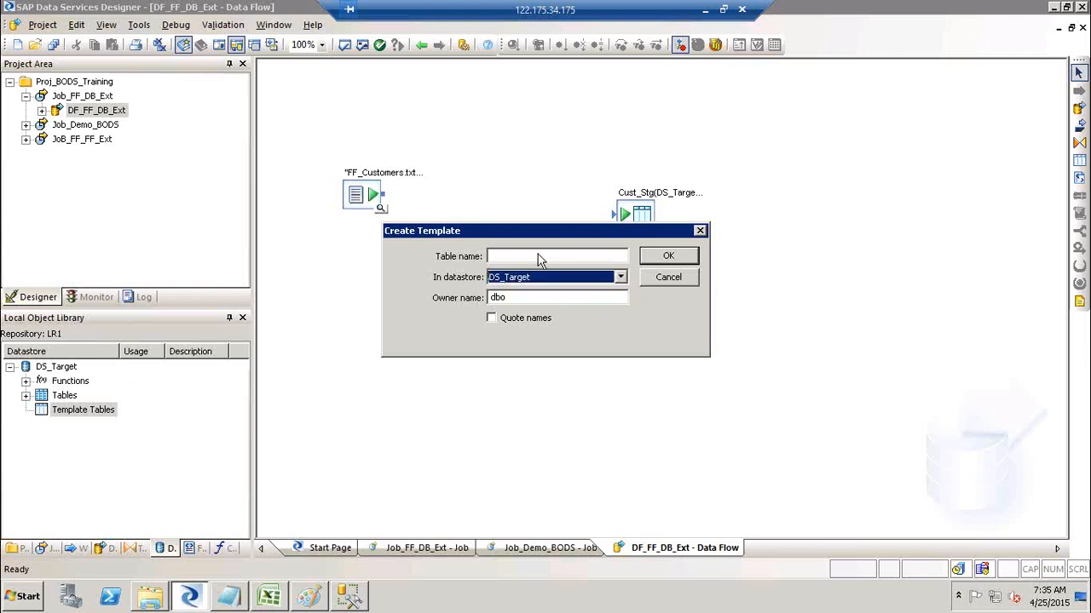
left_click_drag(529, 231, 634, 329)
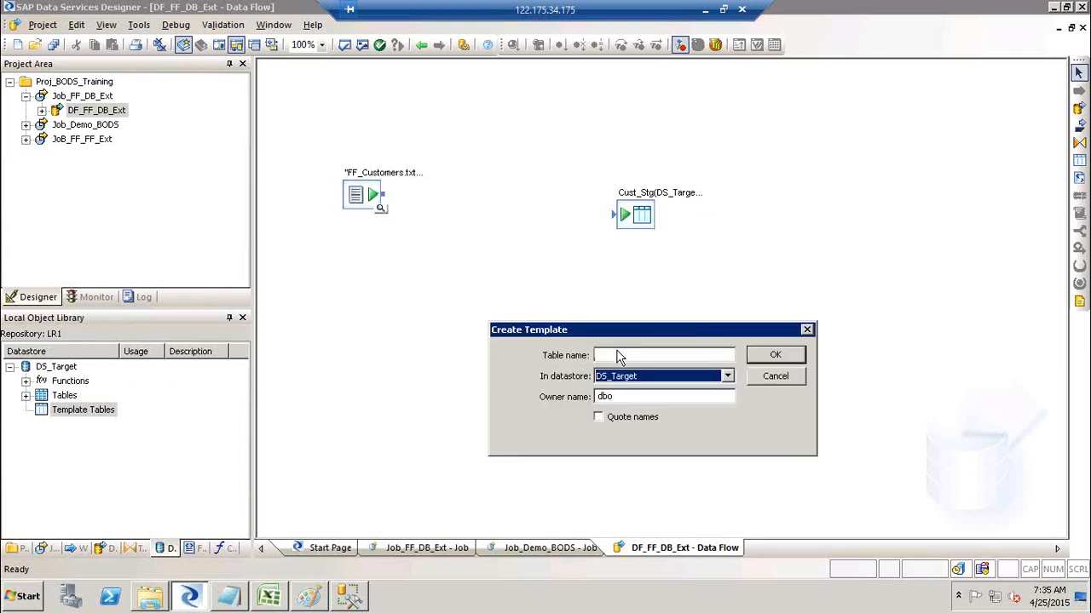
left_click(618, 354)
type("Cus")
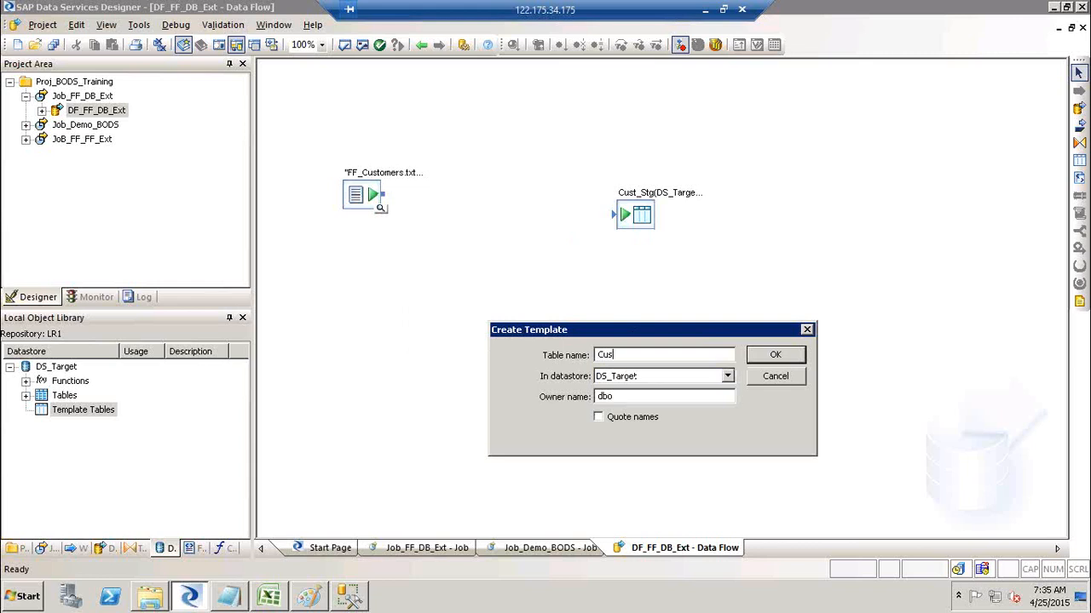
type("t_STG1")
left_click(794, 354)
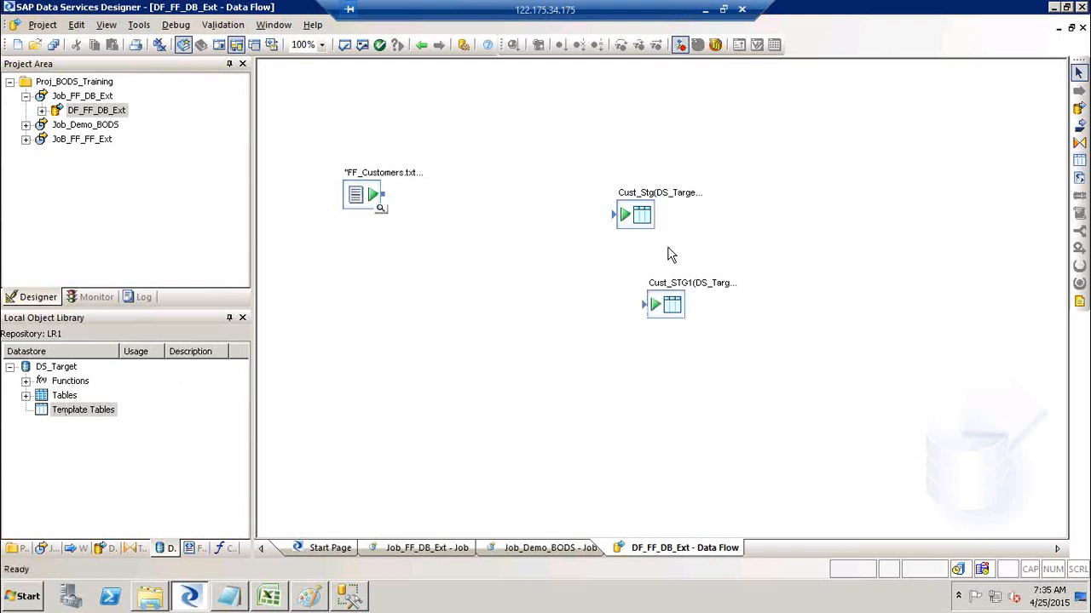
left_click(671, 305)
key("Delete")
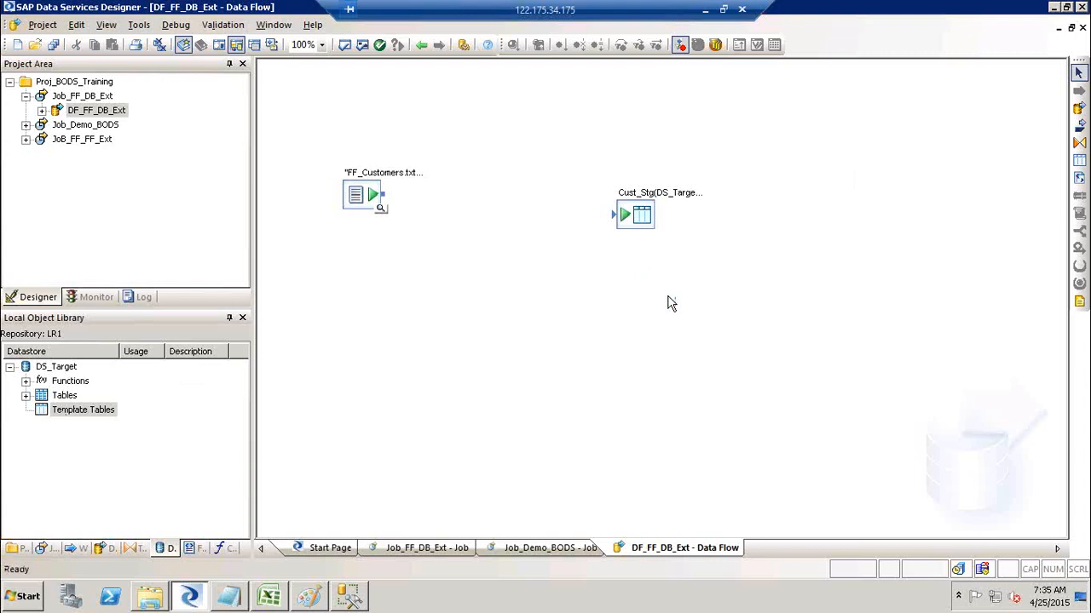
Connect the flat-file source to Cust_Stg, validate the job, and execute Job_FF_DB_Ext.
left_click_drag(389, 202, 615, 214)
left_click(362, 46)
left_click(920, 237)
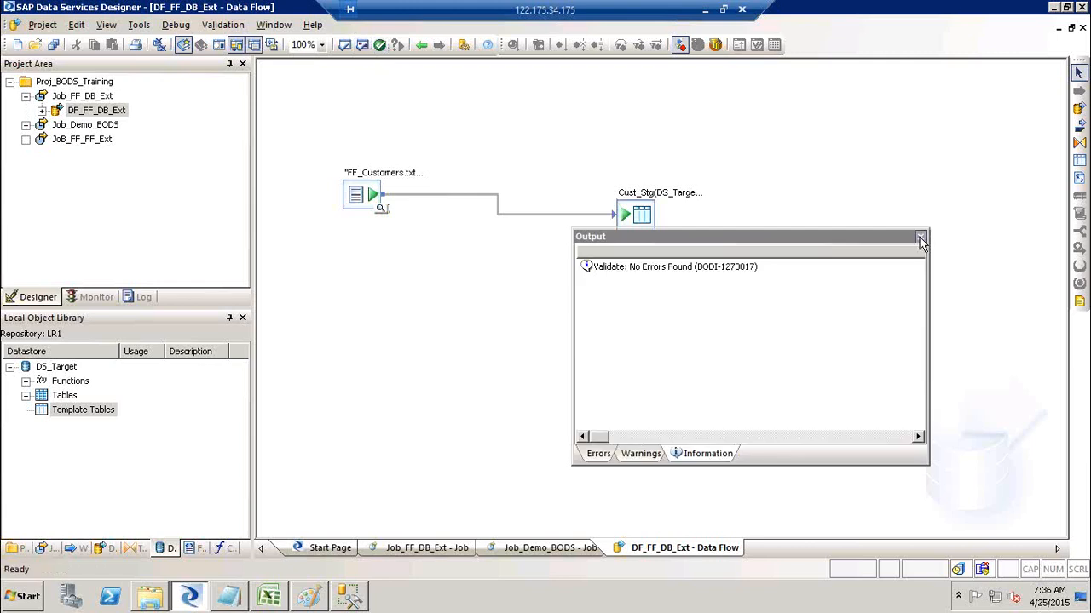
left_click(75, 95)
right_click(75, 96)
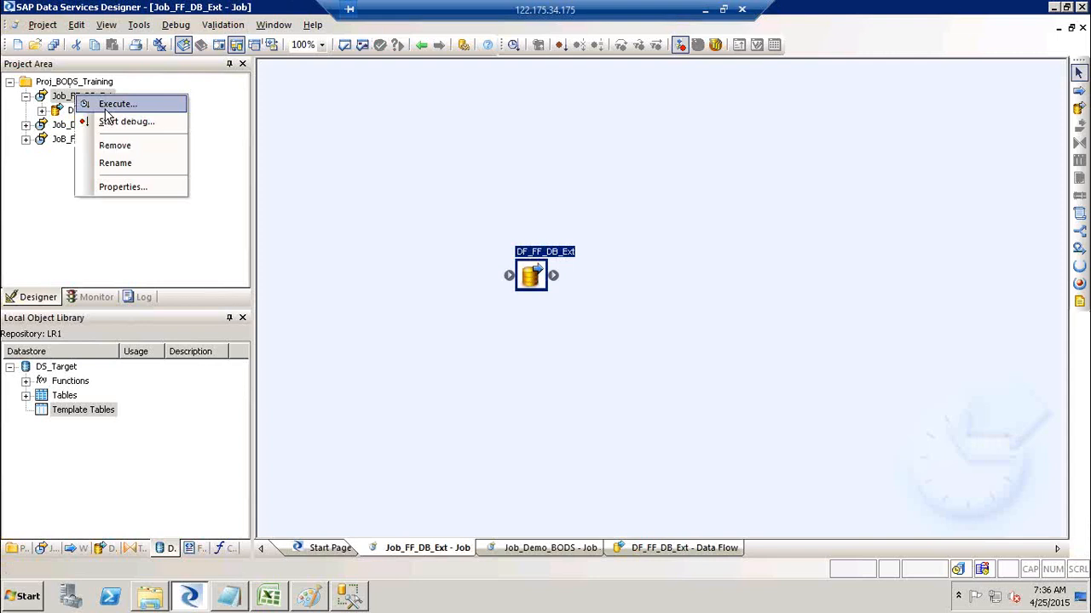
left_click(105, 107)
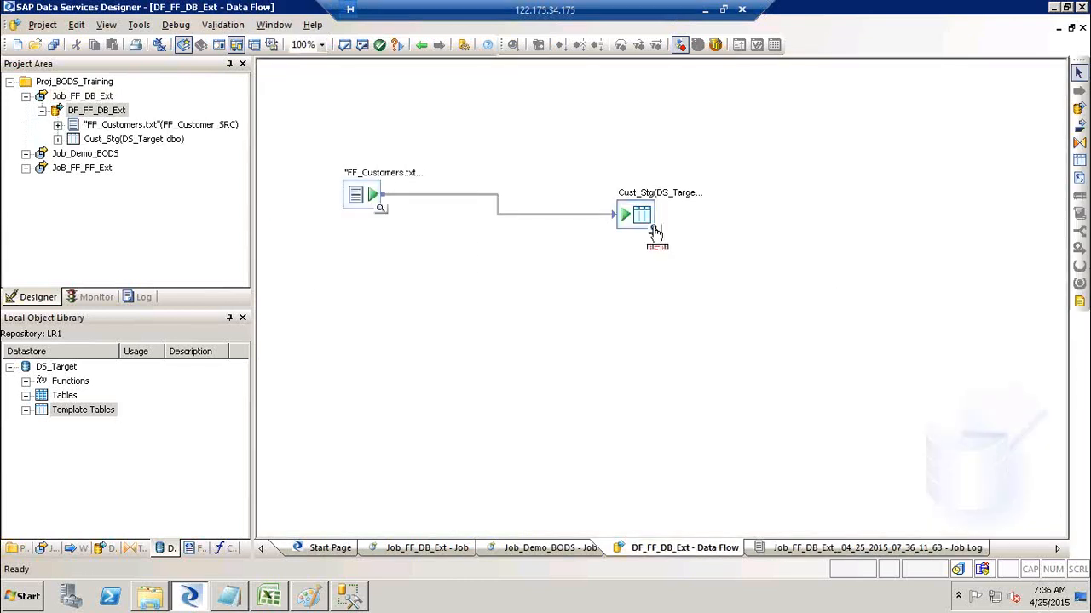
View Cust_Stg's data to confirm 91 loaded customer rows, then show the desktop.
left_click(655, 233)
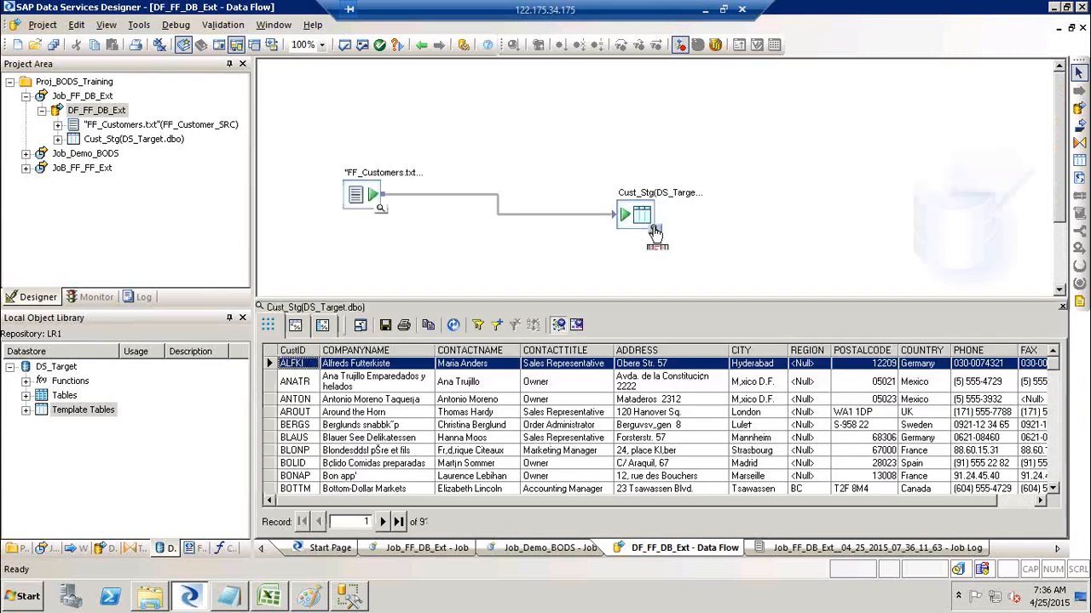
double_click(94, 168)
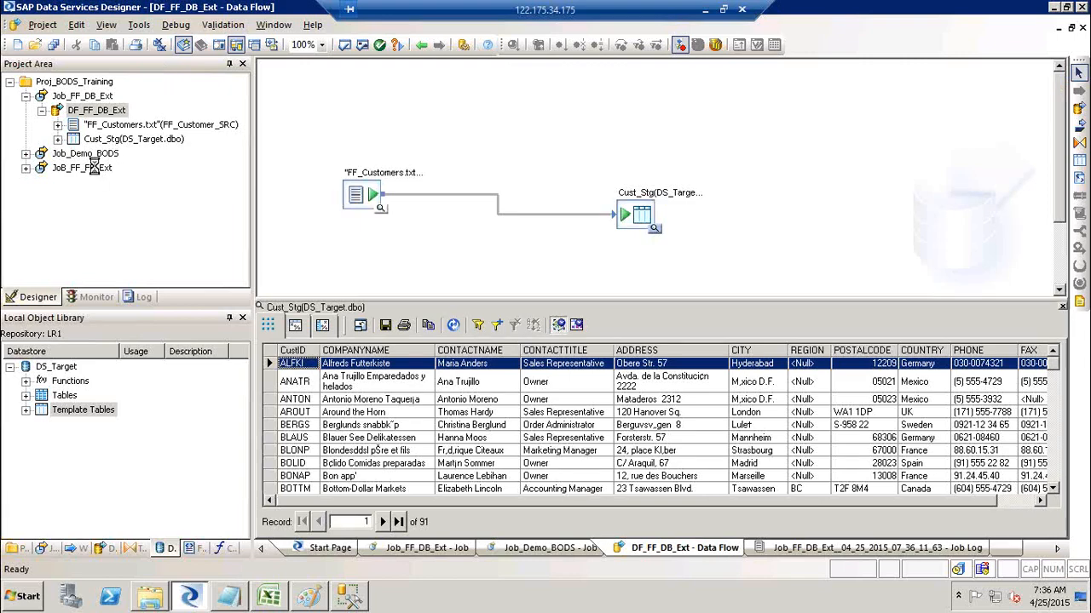
key("super+d")
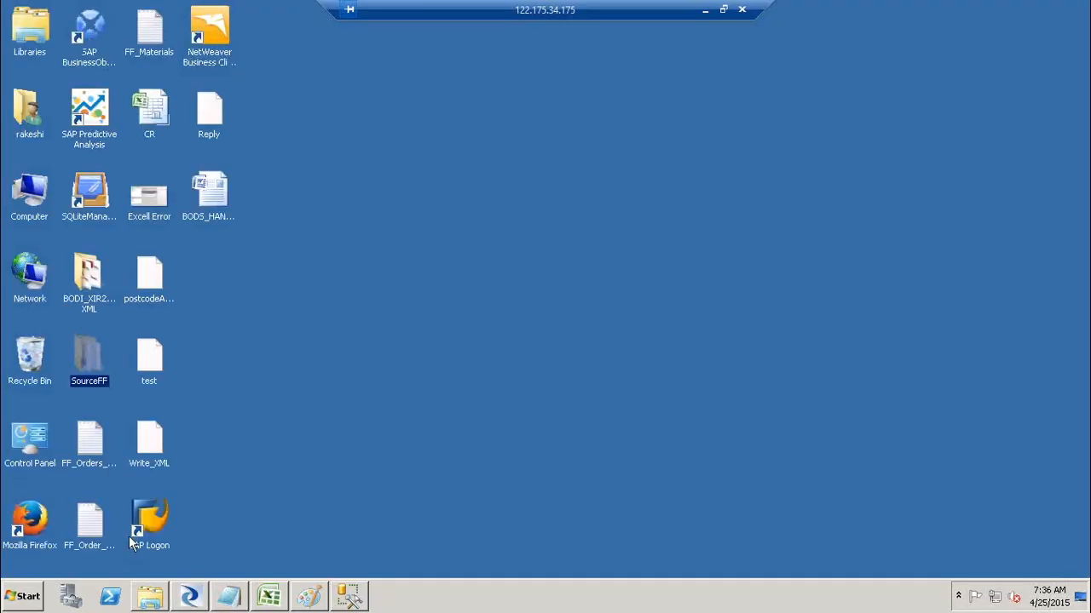
Sort the SourceFF folder by date modified and select the FF_CUST_DEMO_TRGT file.
double_click(88, 356)
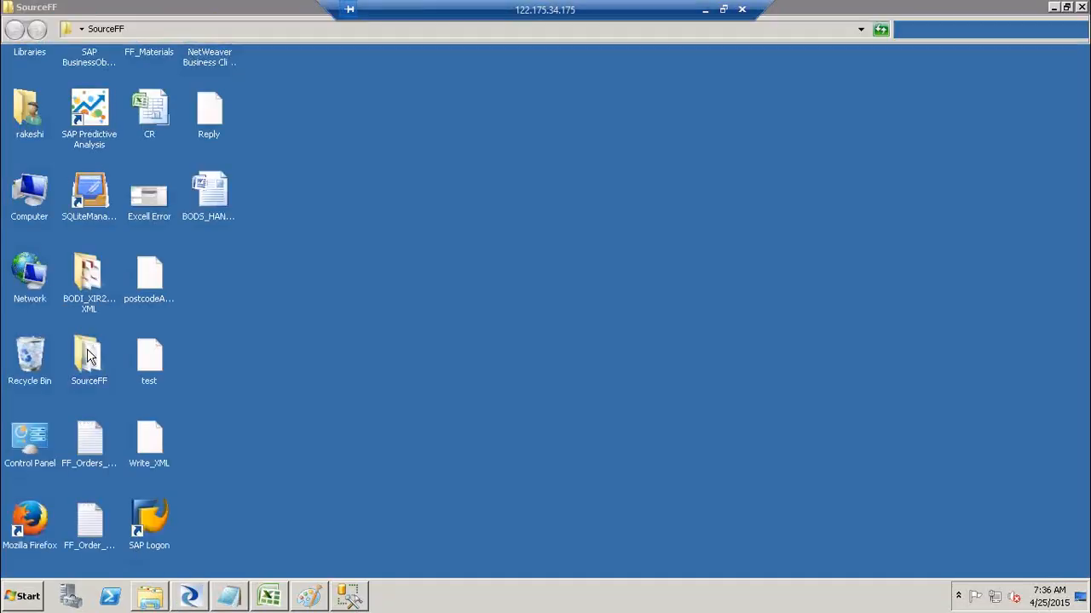
left_click_drag(763, 328, 766, 153)
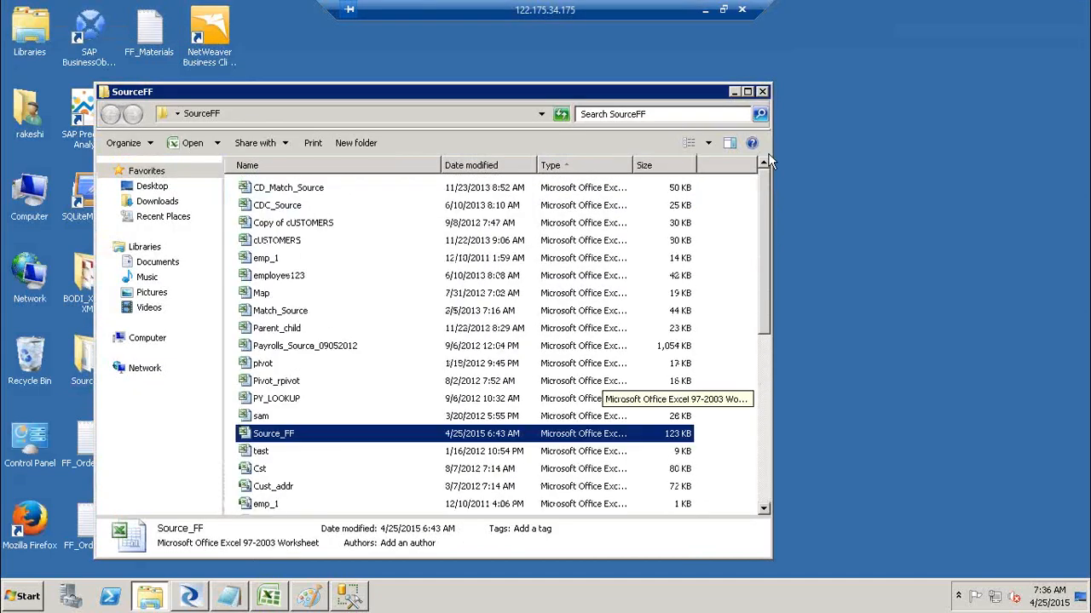
left_click(491, 171)
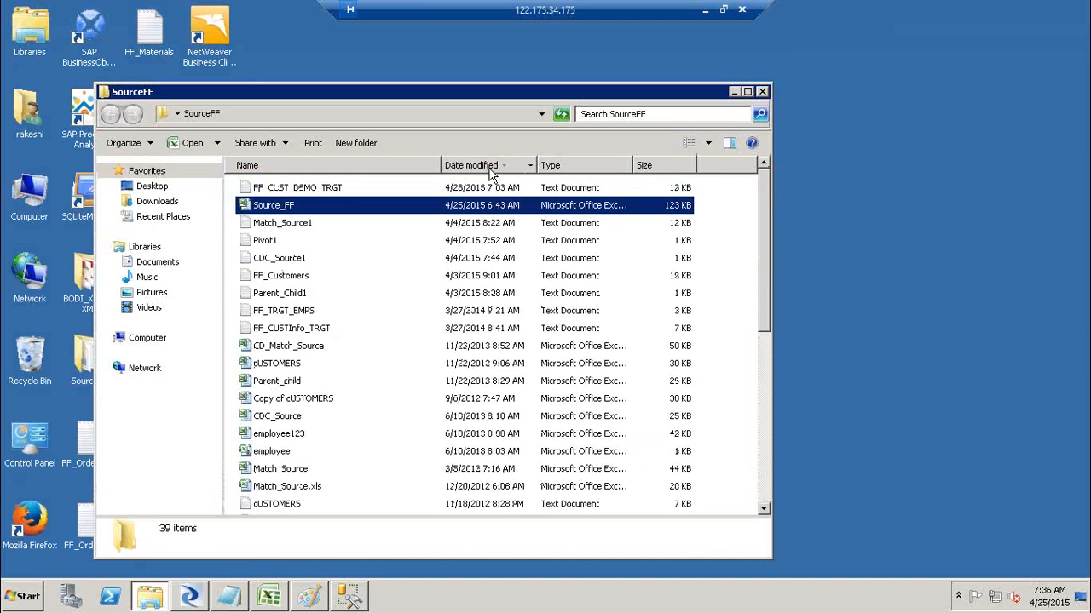
left_click(300, 190)
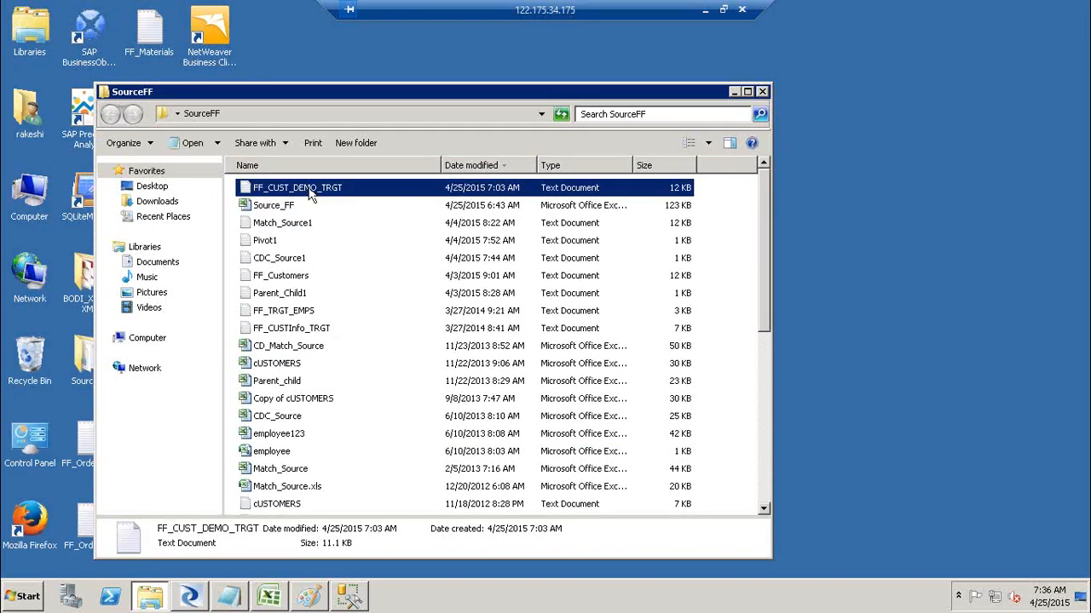
right_click(310, 194)
Open FF_CUST_DEMO_TRGT in Notepad and select all its customer rows.
left_click(345, 194)
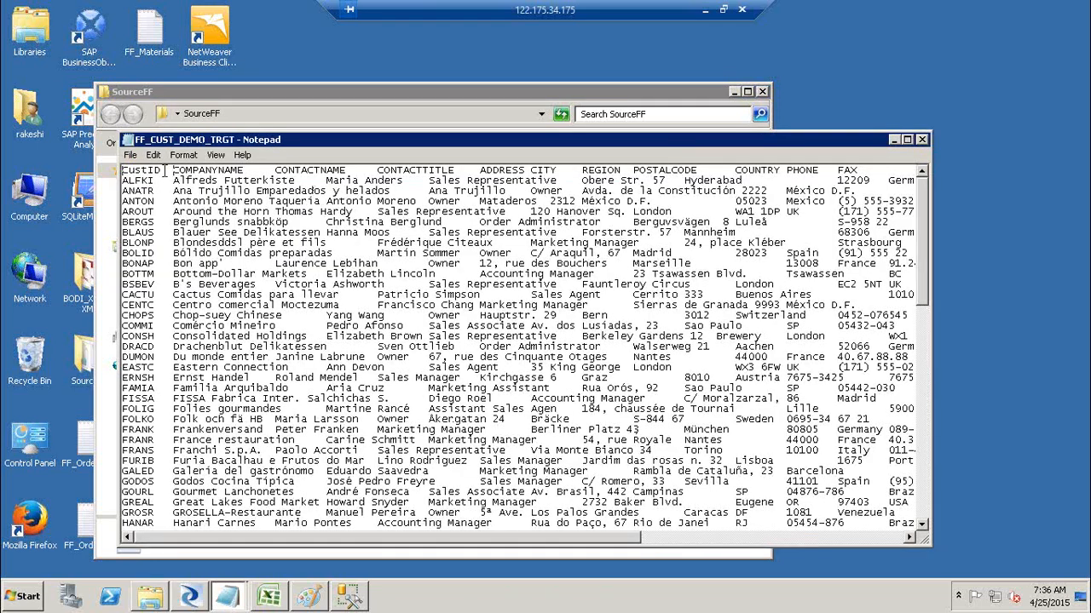
key("shift+End")
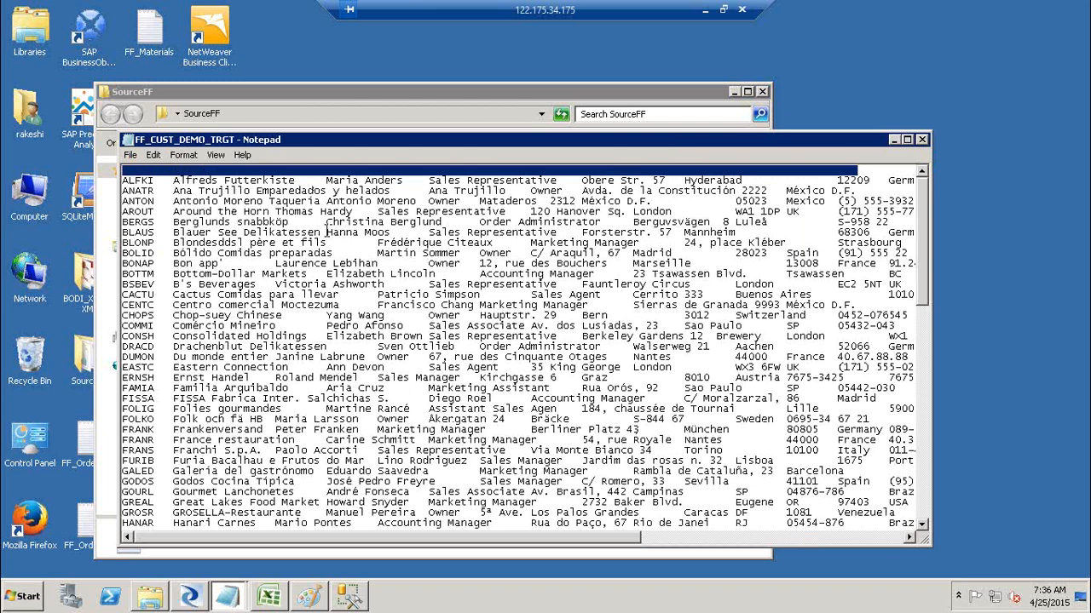
key("ctrl+shift+End")
Launch Excel from the Run prompt with 'excel'.
key("super+r")
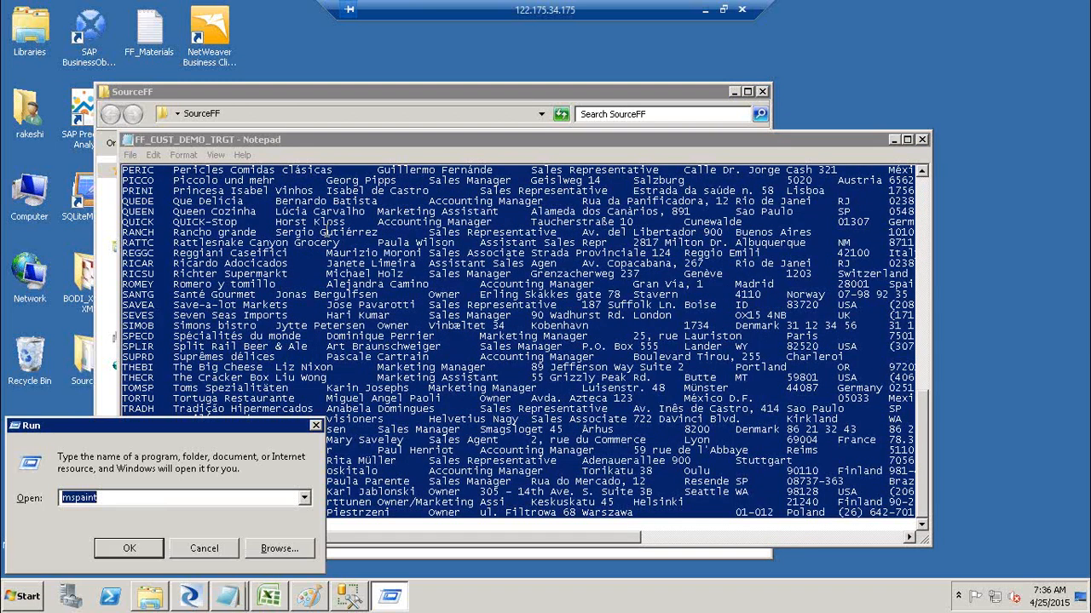
type("excel")
key("Return")
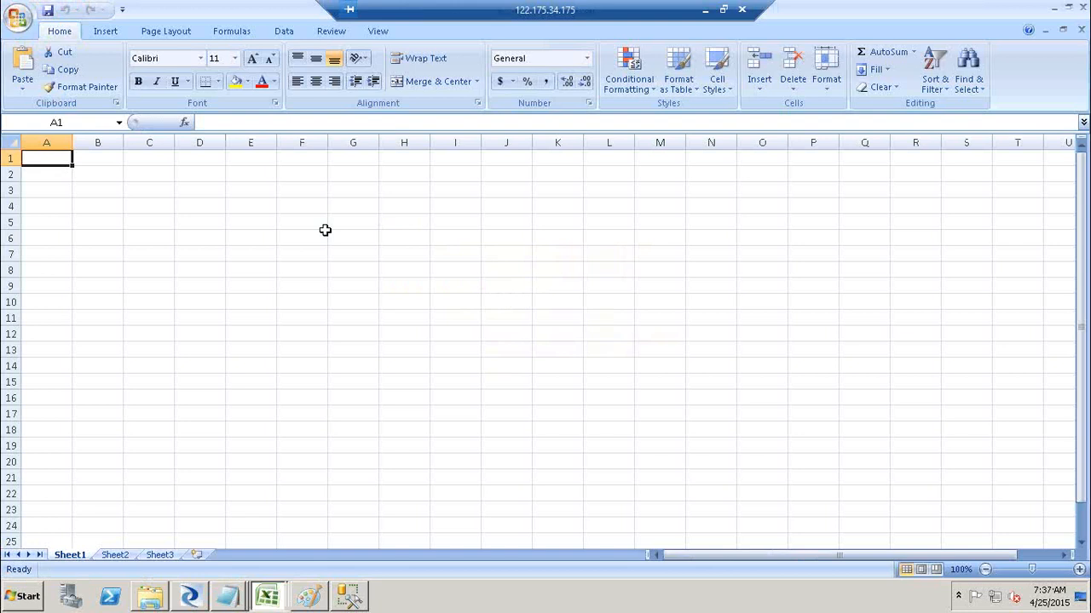
Paste the customer rows into the sheet and AutoFit every column.
key("ctrl+v")
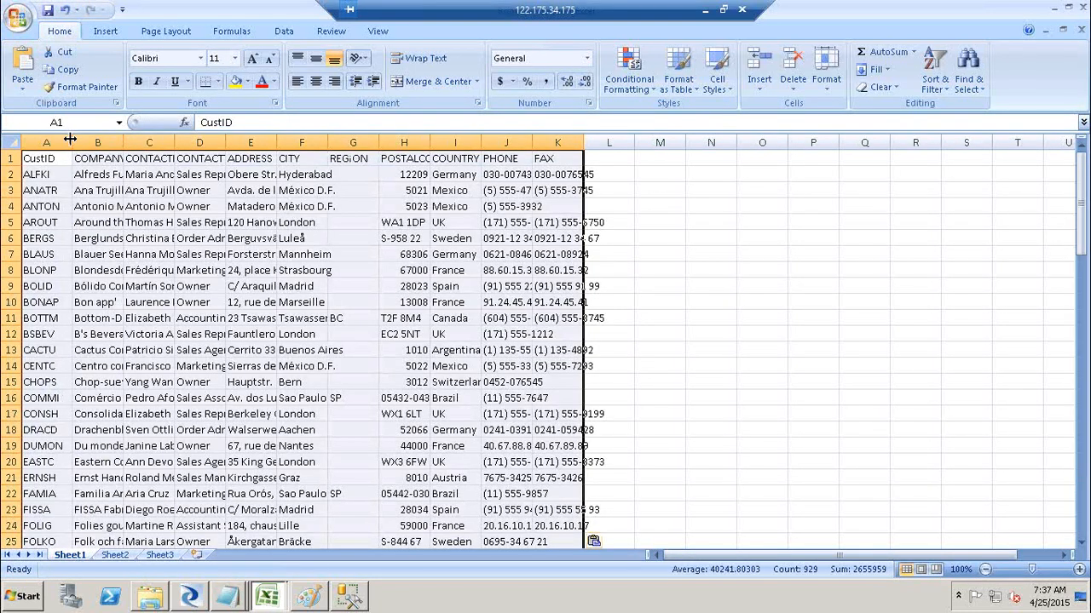
double_click(70, 140)
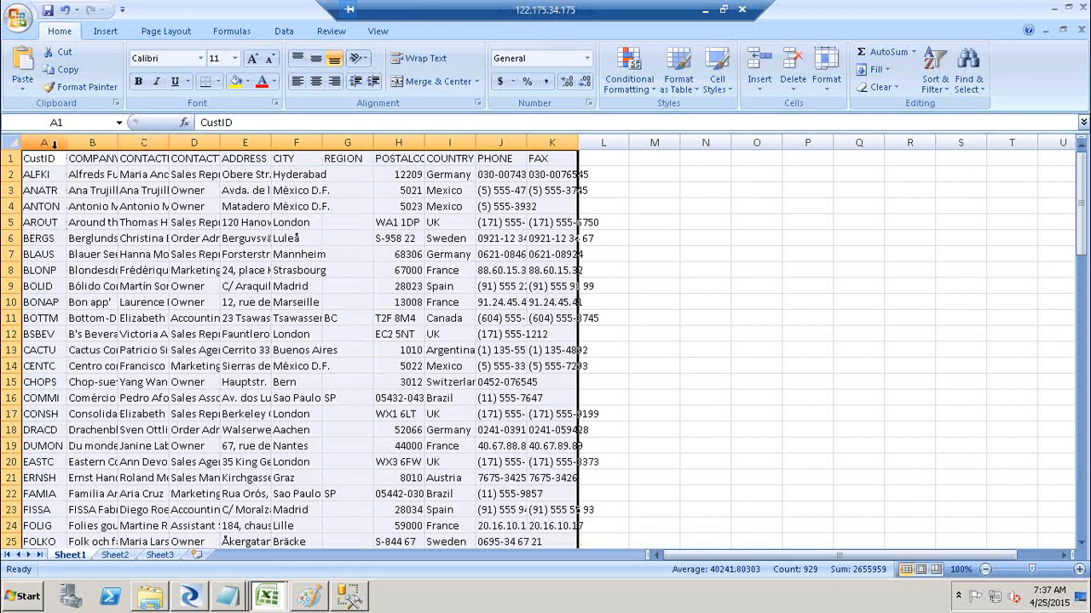
left_click(14, 144)
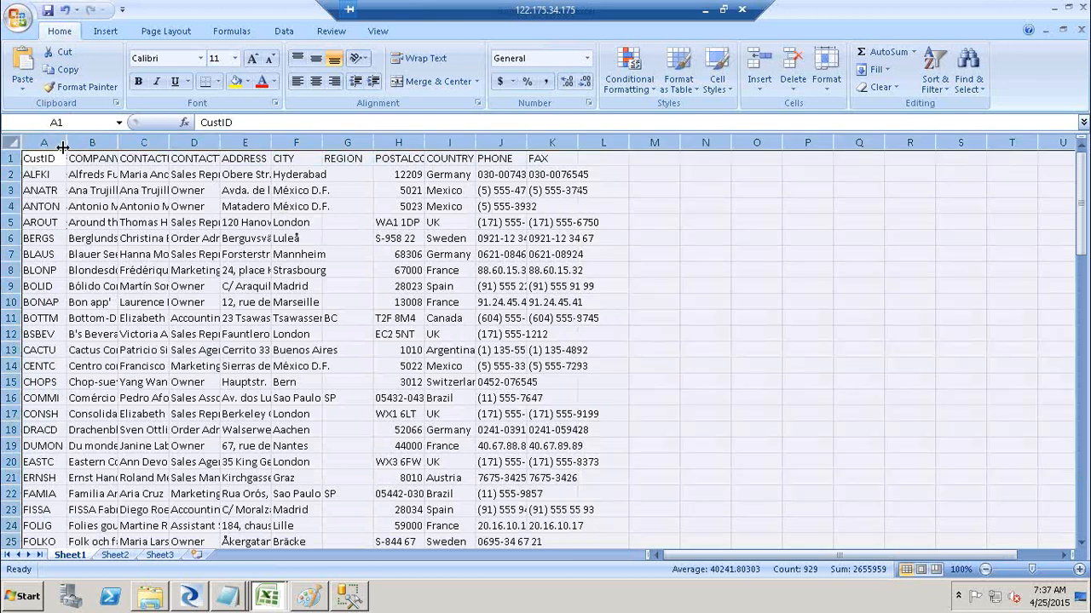
double_click(67, 143)
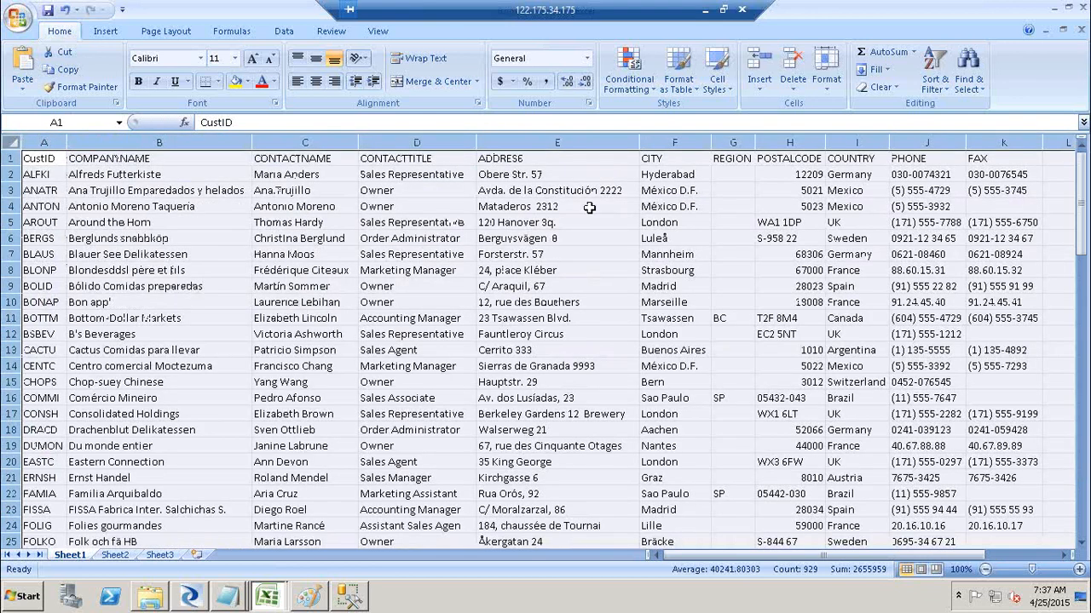
Close Excel without saving, then close the FF_CUST_DEMO_TRGT text file.
left_click(1085, 8)
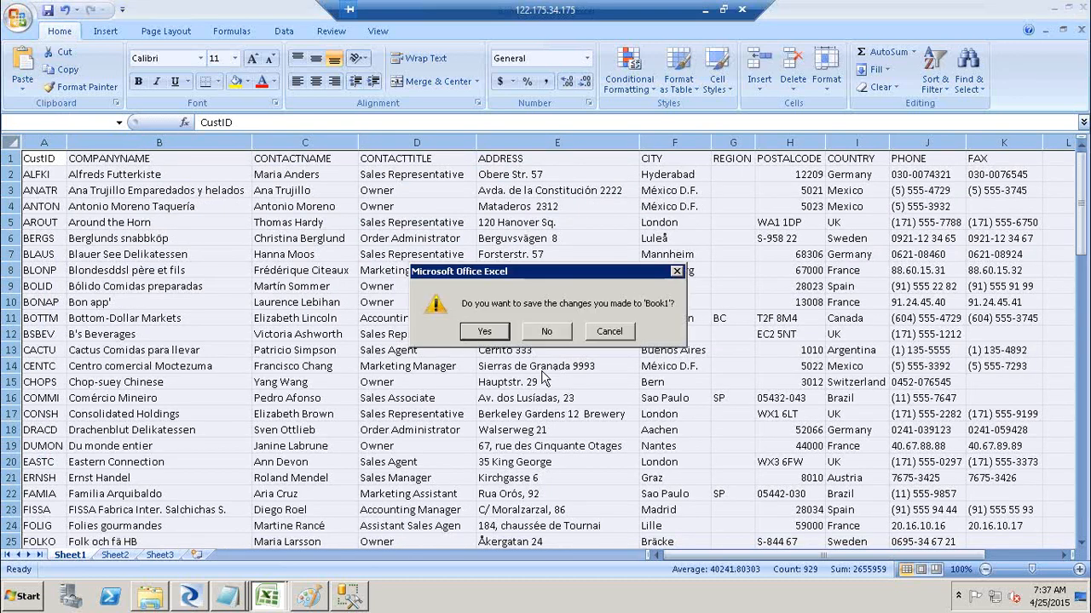
left_click(548, 331)
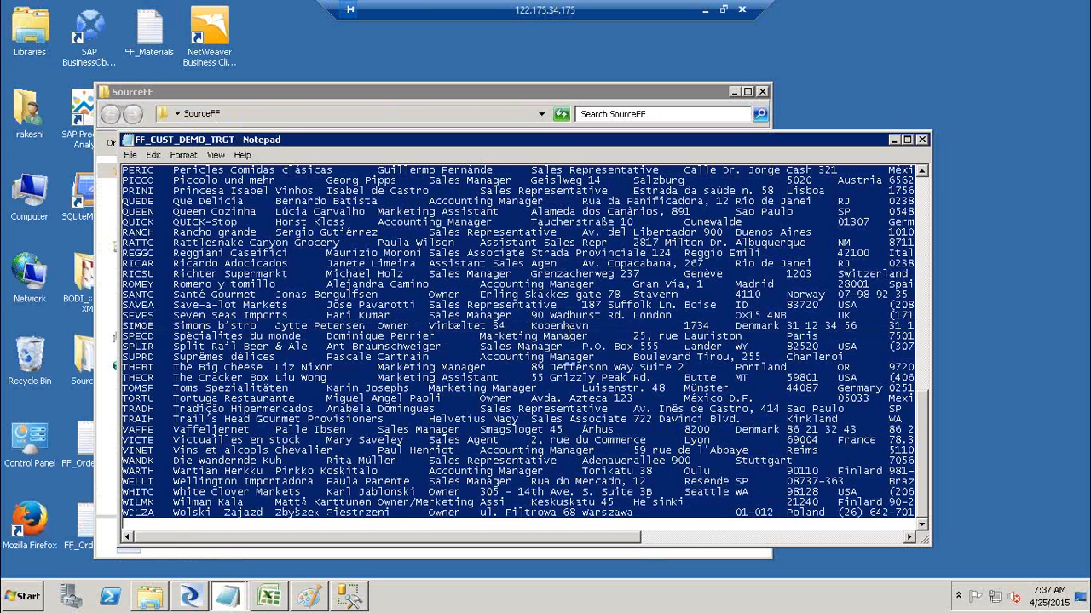
left_click(923, 139)
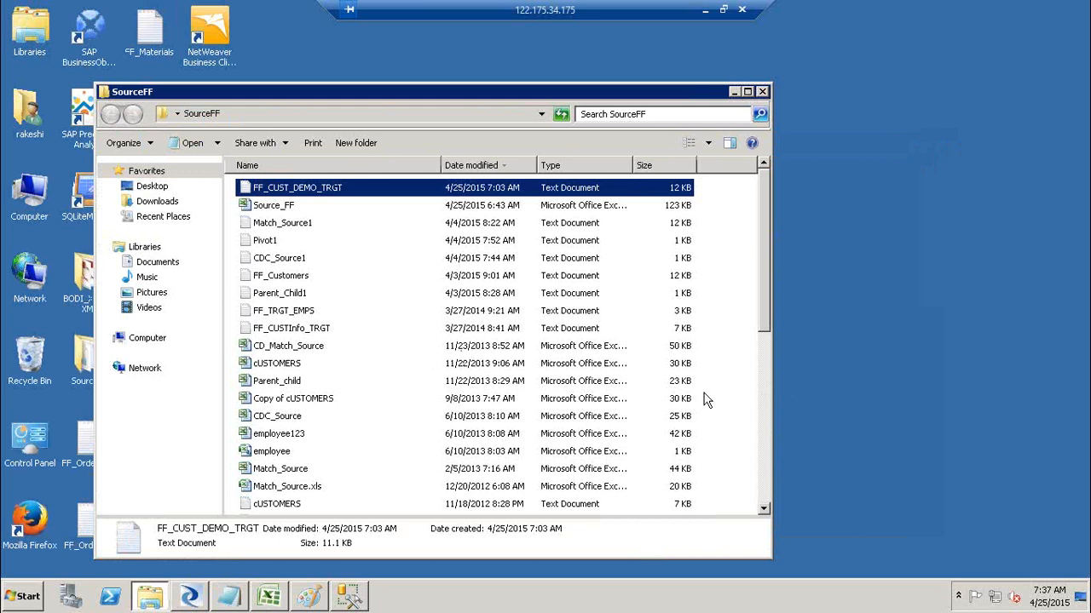
Close the output file in Notepad and open FF_Customers from the SourceFF folder list.
left_click(765, 482)
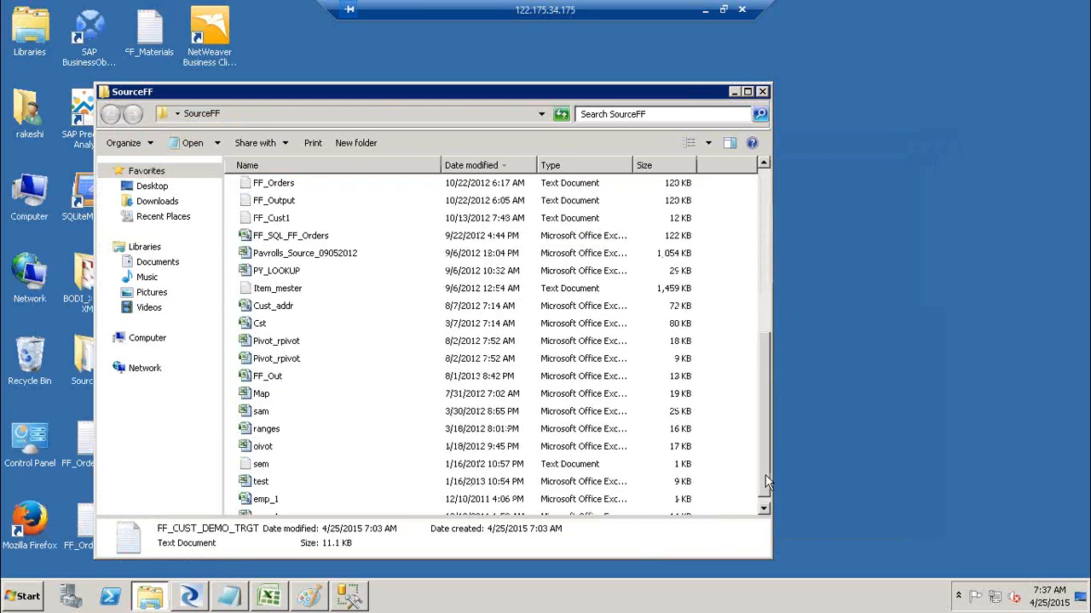
left_click_drag(765, 477, 768, 416)
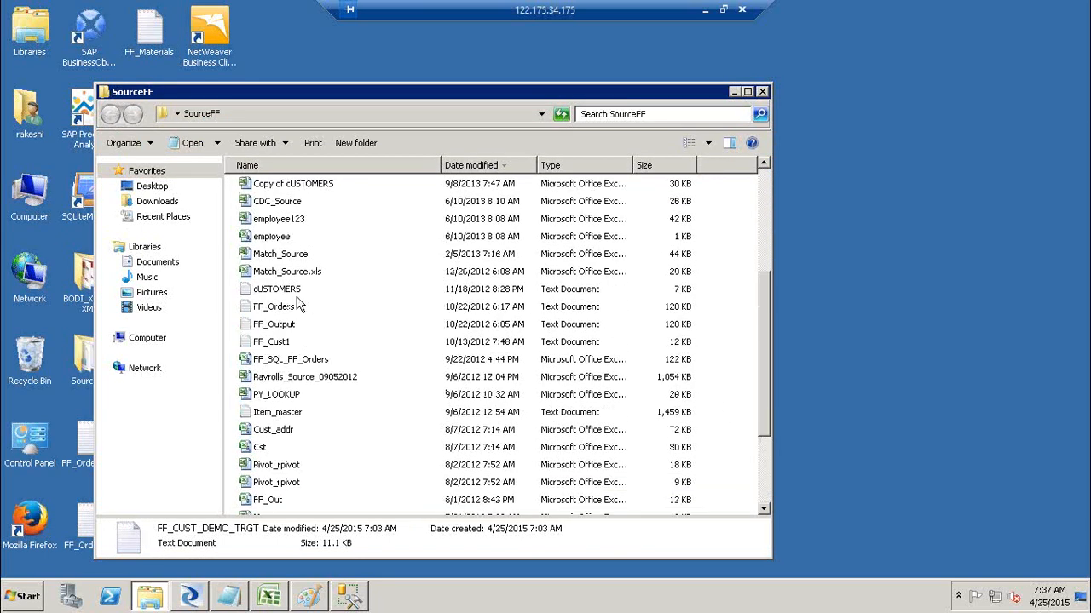
left_click(767, 202)
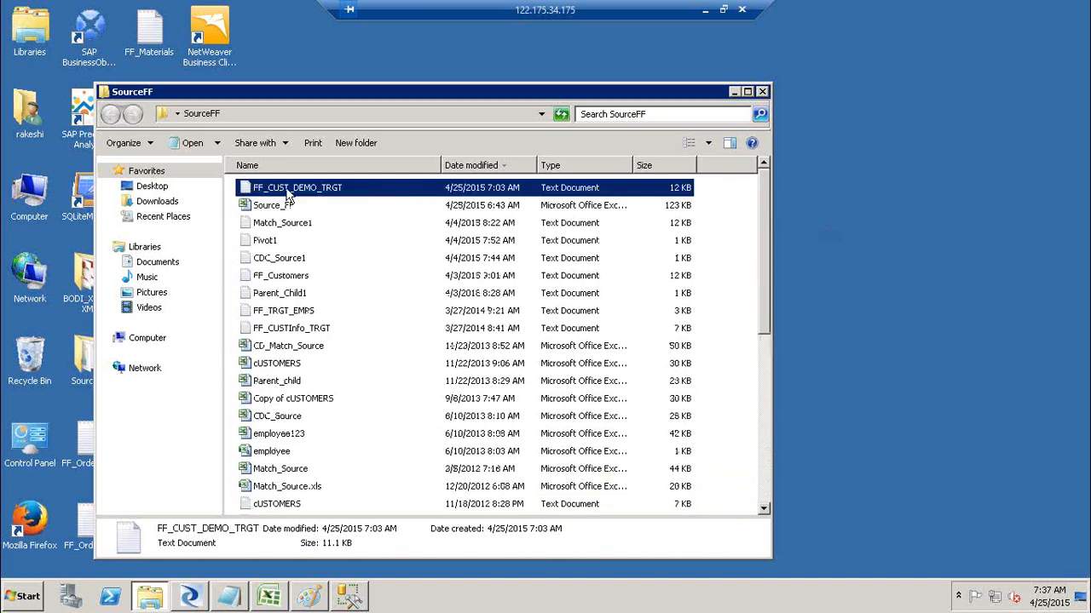
double_click(290, 275)
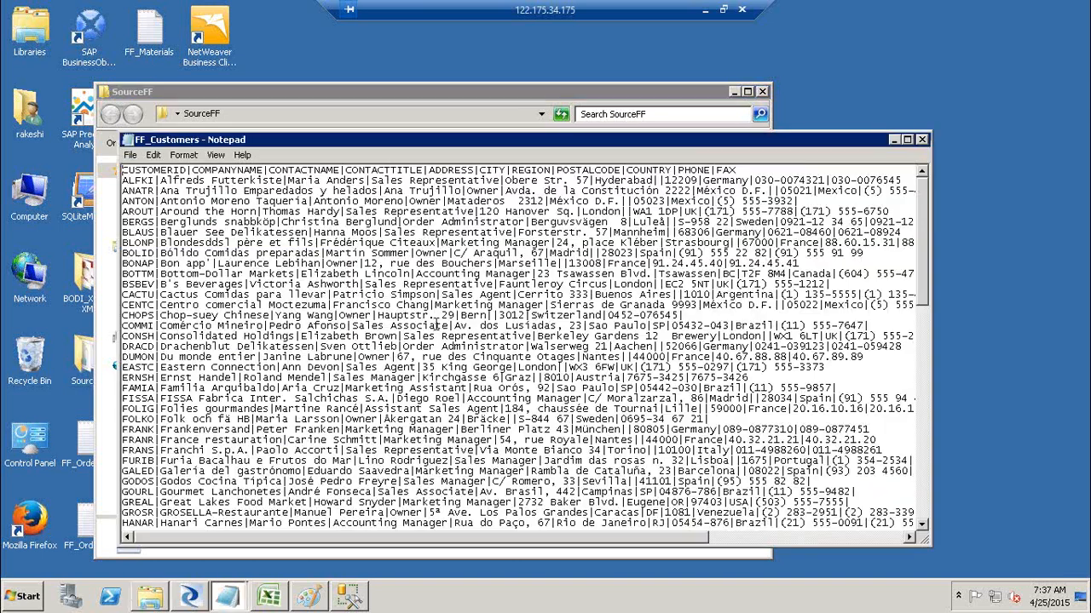
Copy all FF_Customers text from Notepad and paste it into column A of a new Excel workbook.
key("ctrl+a")
key("ctrl+c")
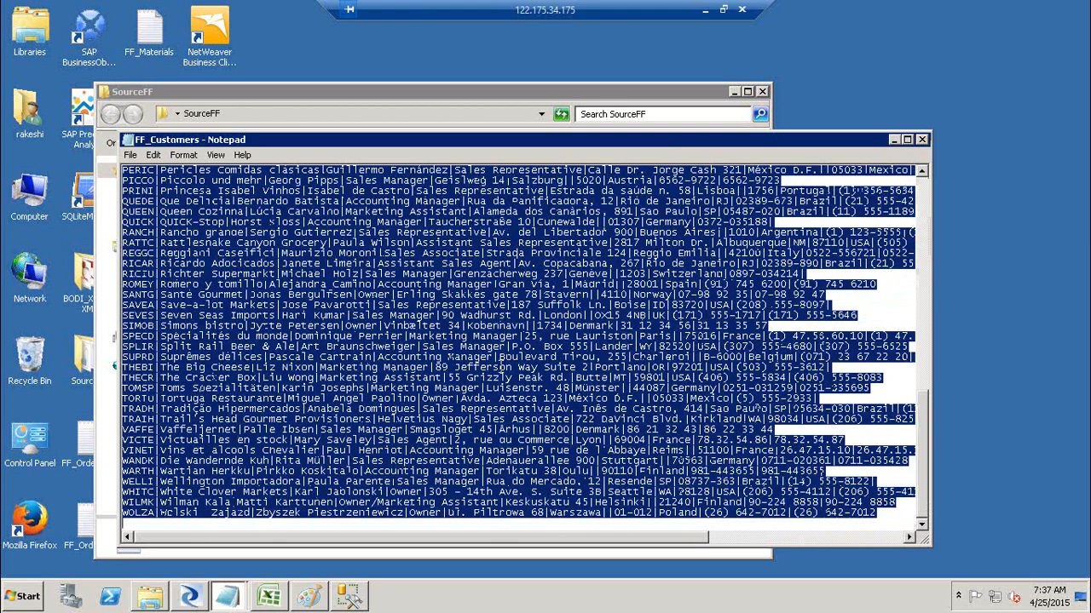
key("super+r")
key("Return")
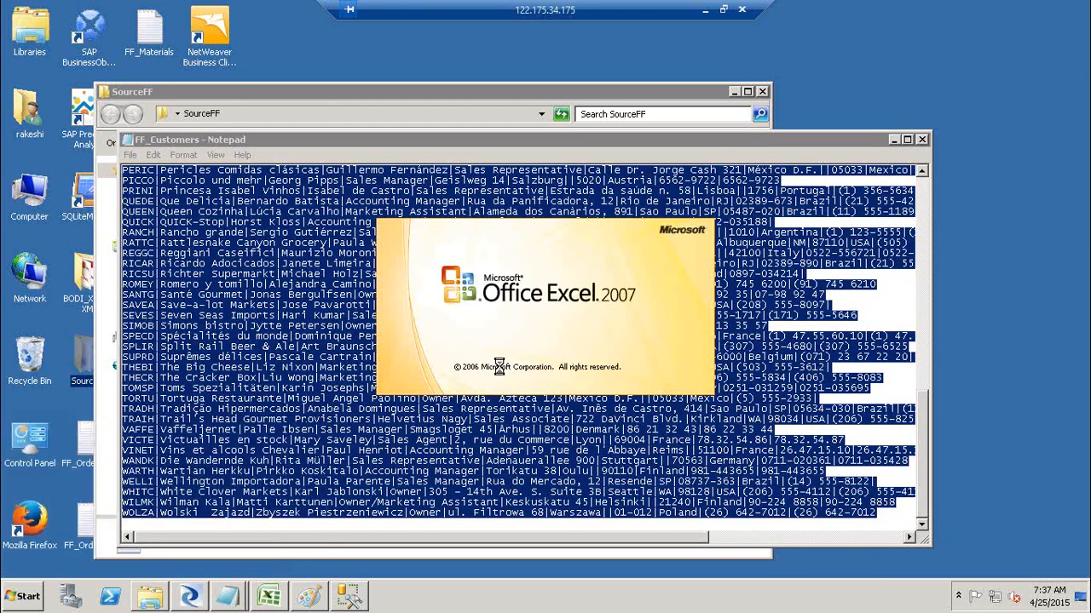
key("ctrl+v")
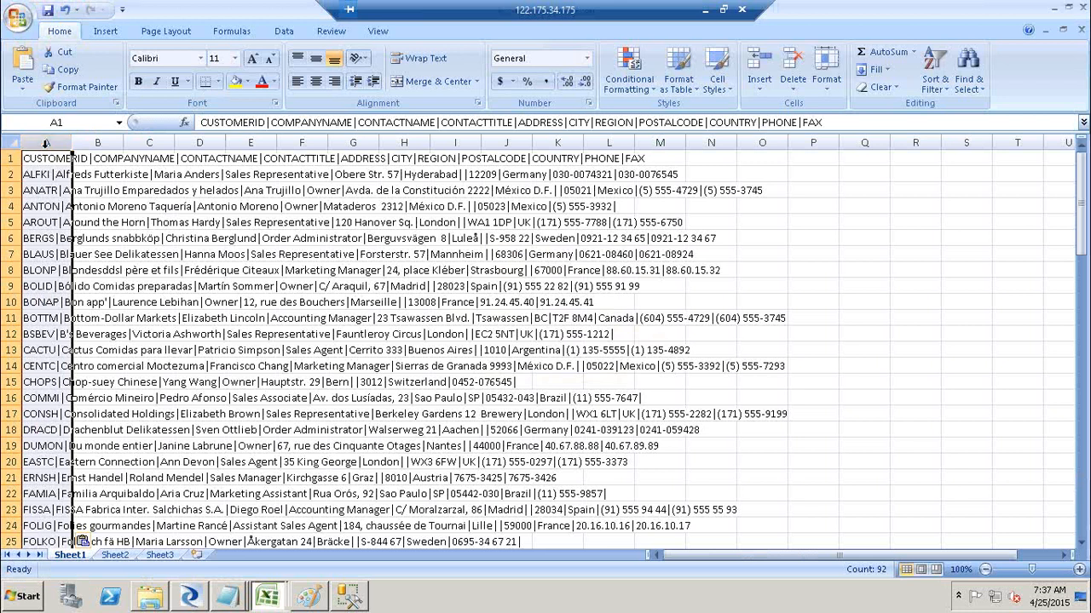
Split column A with Text to Columns, using | instead of tab as the delimiter.
left_click(100, 142)
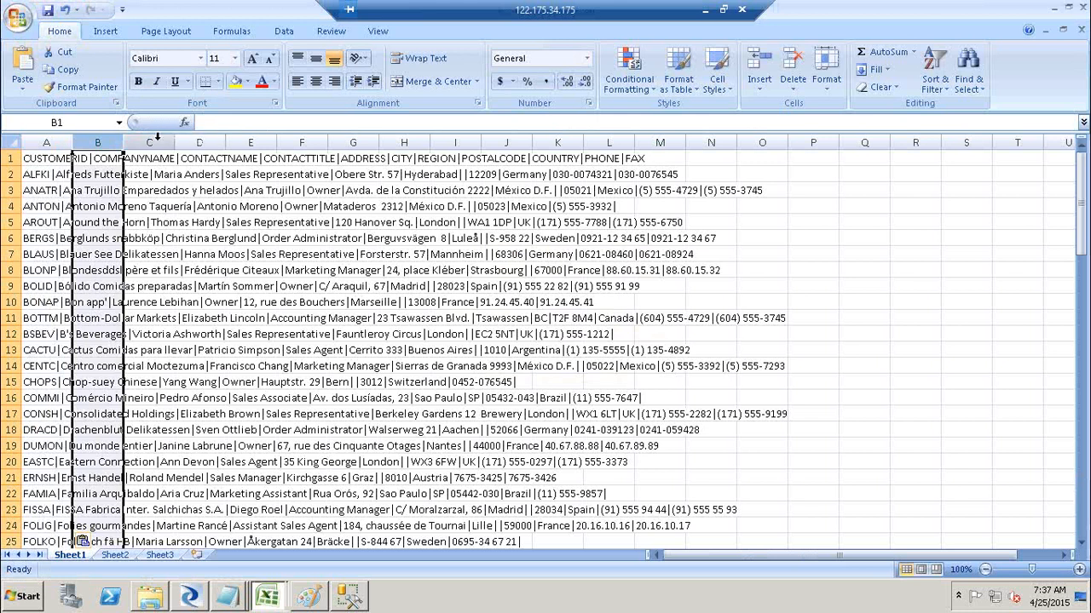
left_click(154, 138)
left_click(56, 139)
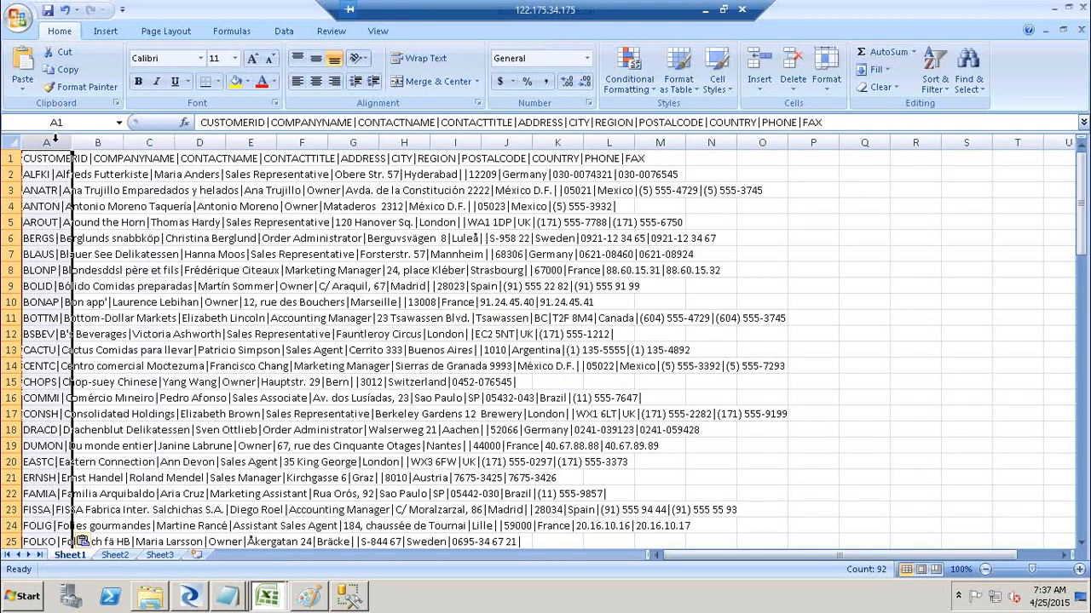
left_click(287, 32)
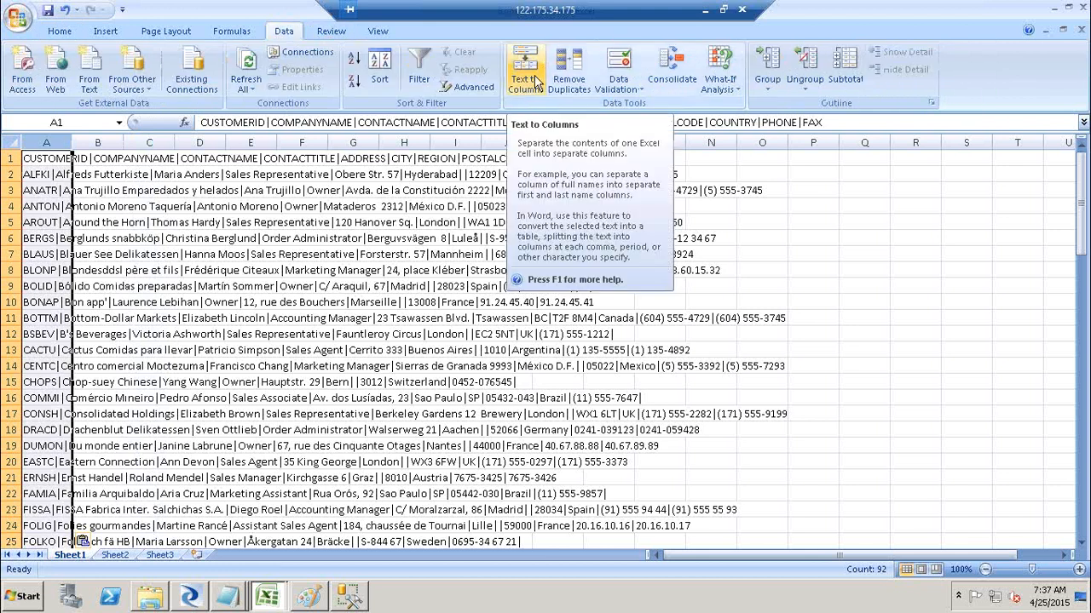
left_click(536, 79)
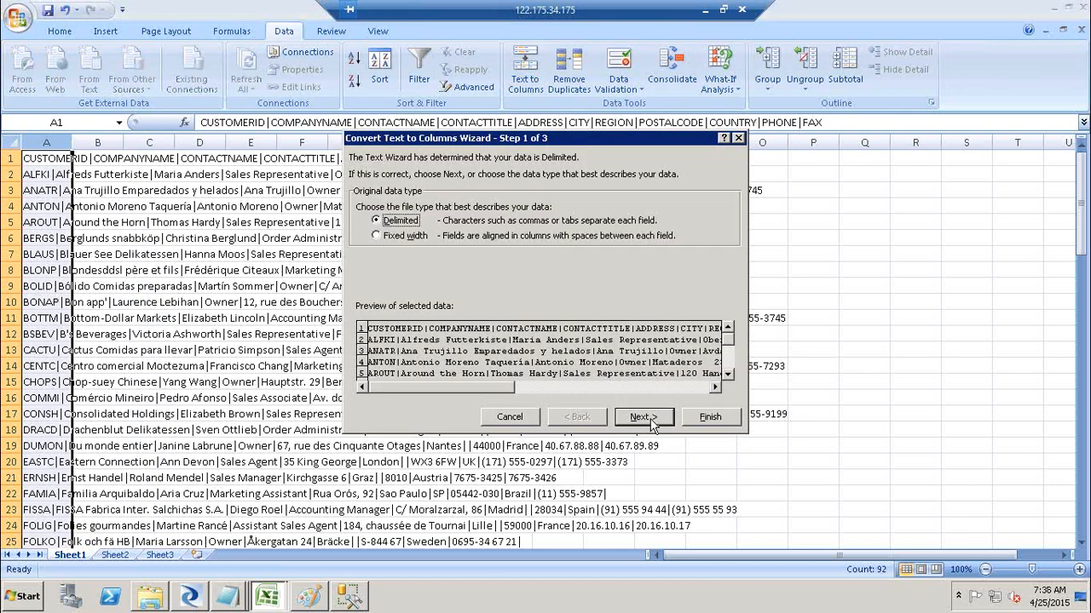
left_click(652, 423)
left_click(362, 205)
left_click(416, 267)
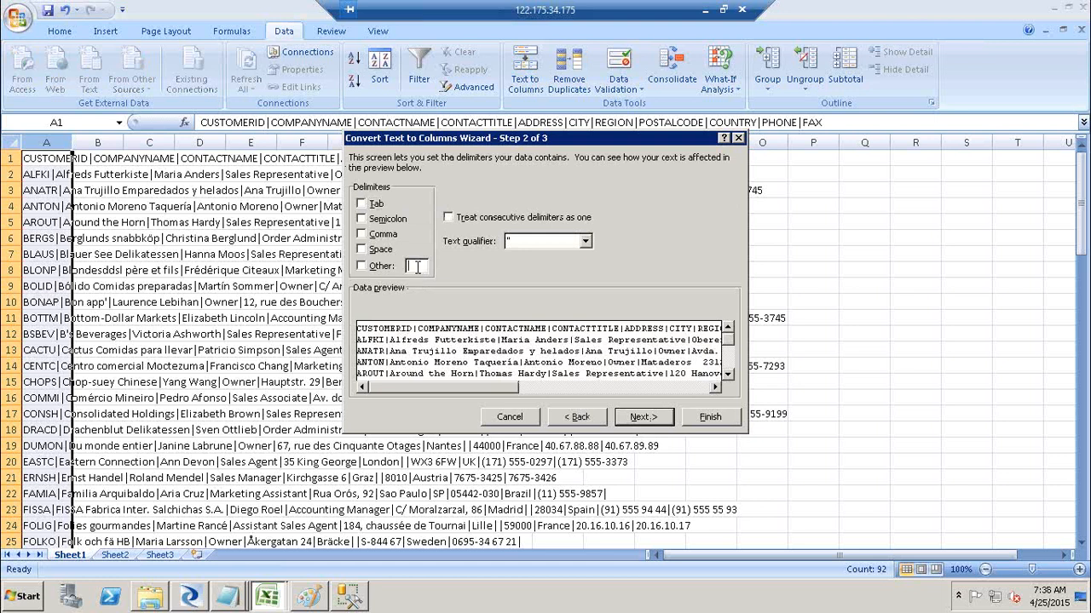
type("|")
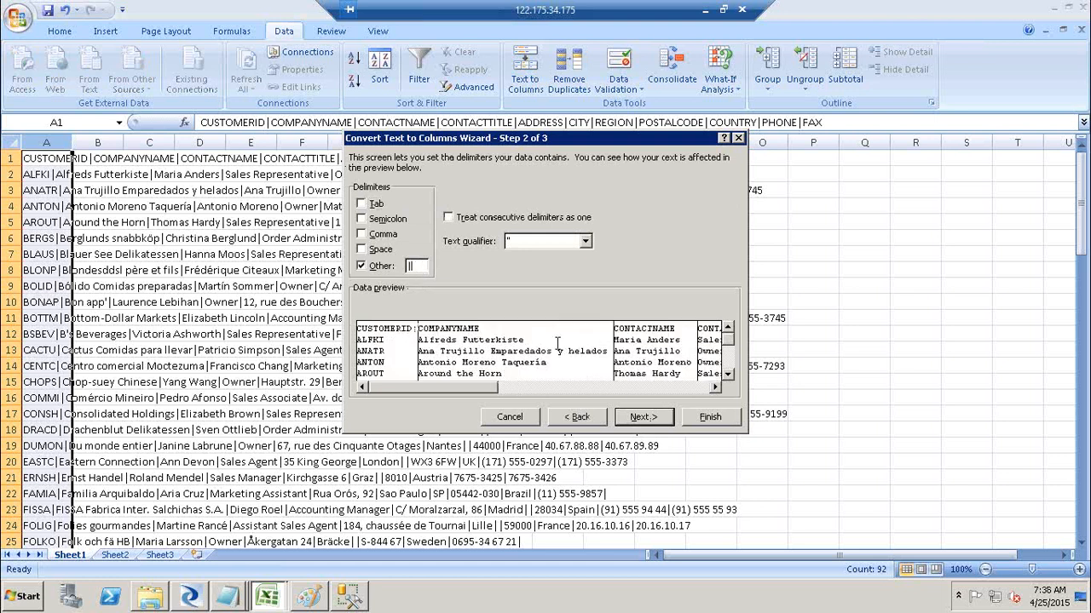
left_click(710, 416)
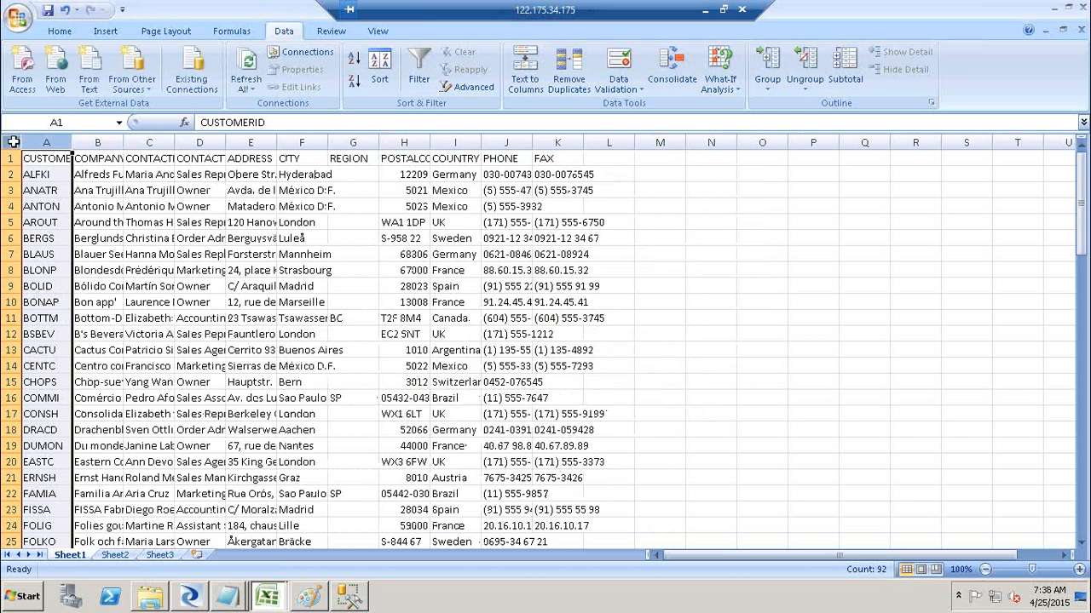
Autofit all columns to their contents, then close Excel without saving.
left_click(13, 142)
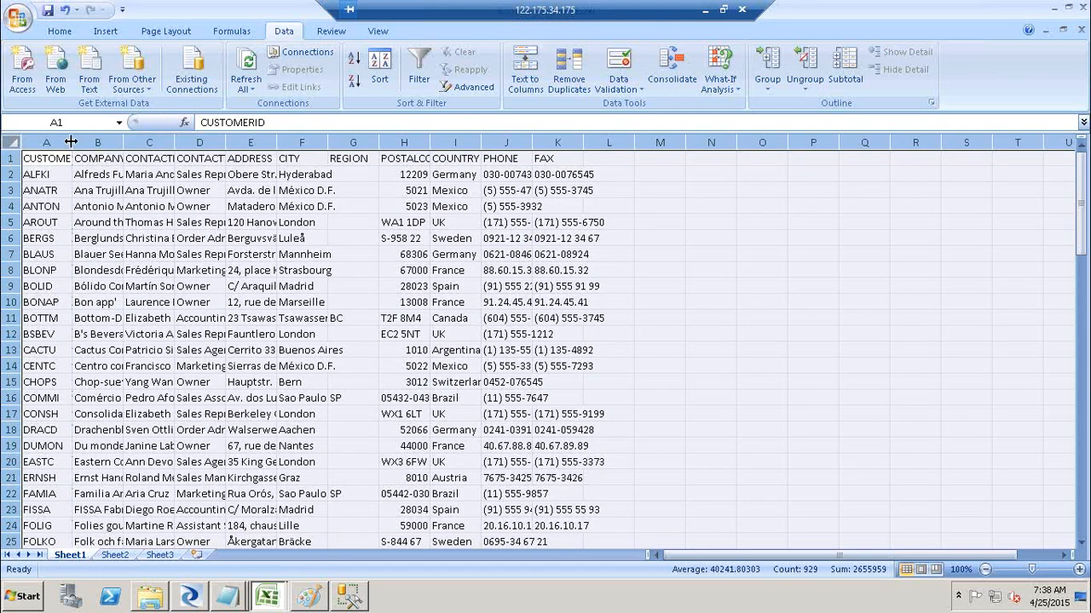
double_click(72, 142)
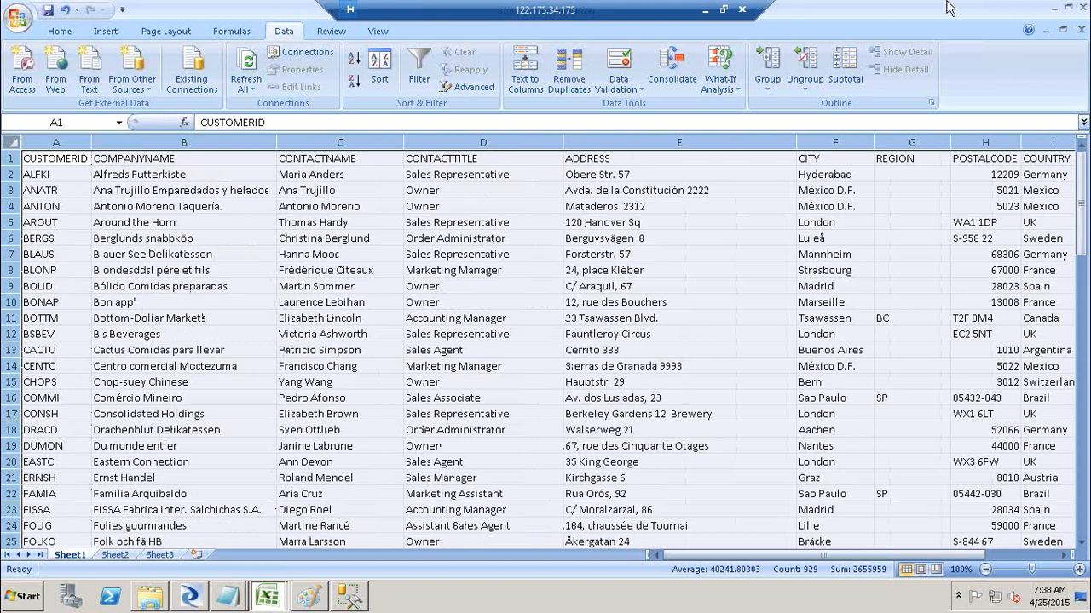
left_click(1084, 7)
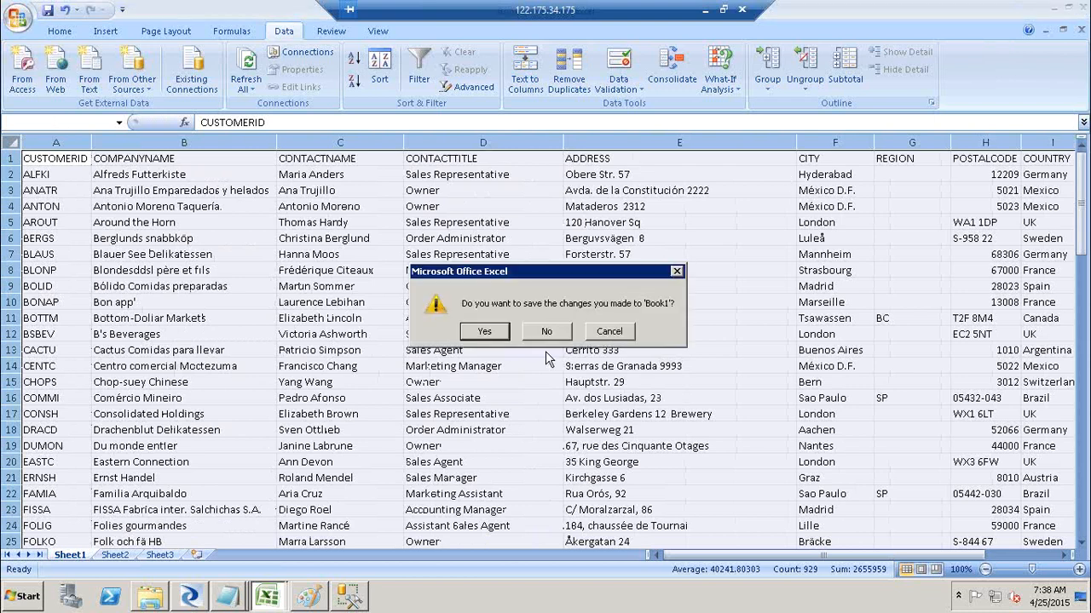
left_click(554, 330)
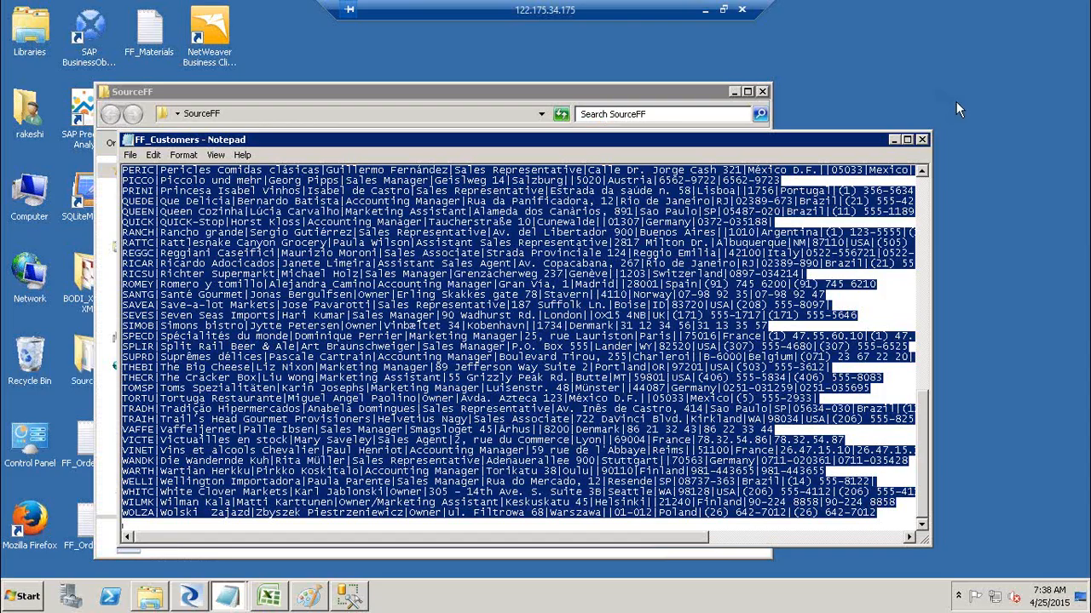
Close Notepad, minimize the SourceFF folder, and open DF_FF_DB_Ext in the Designer.
left_click(921, 139)
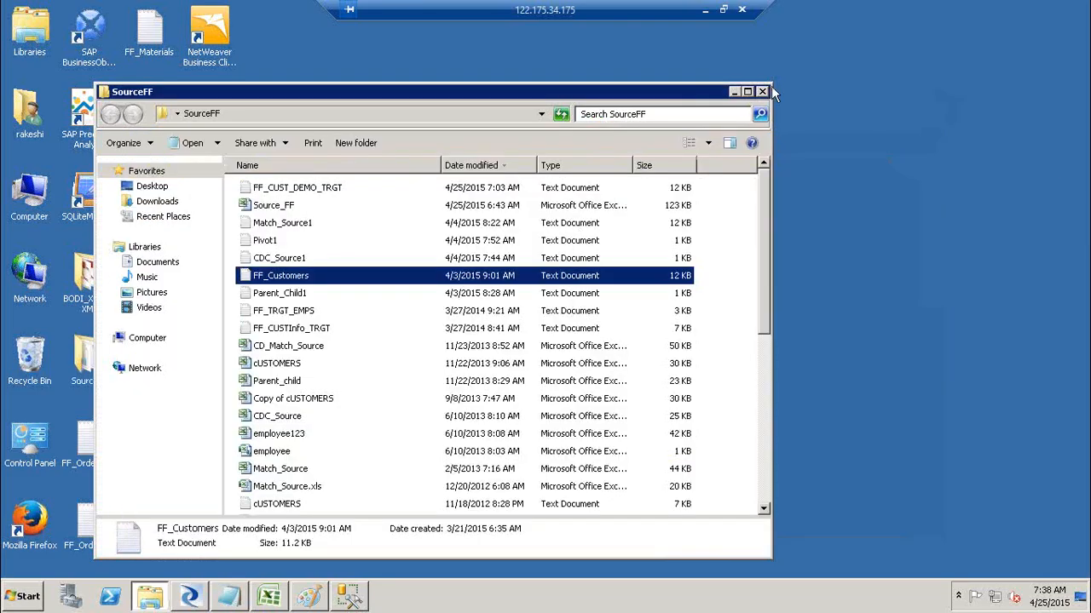
left_click(733, 92)
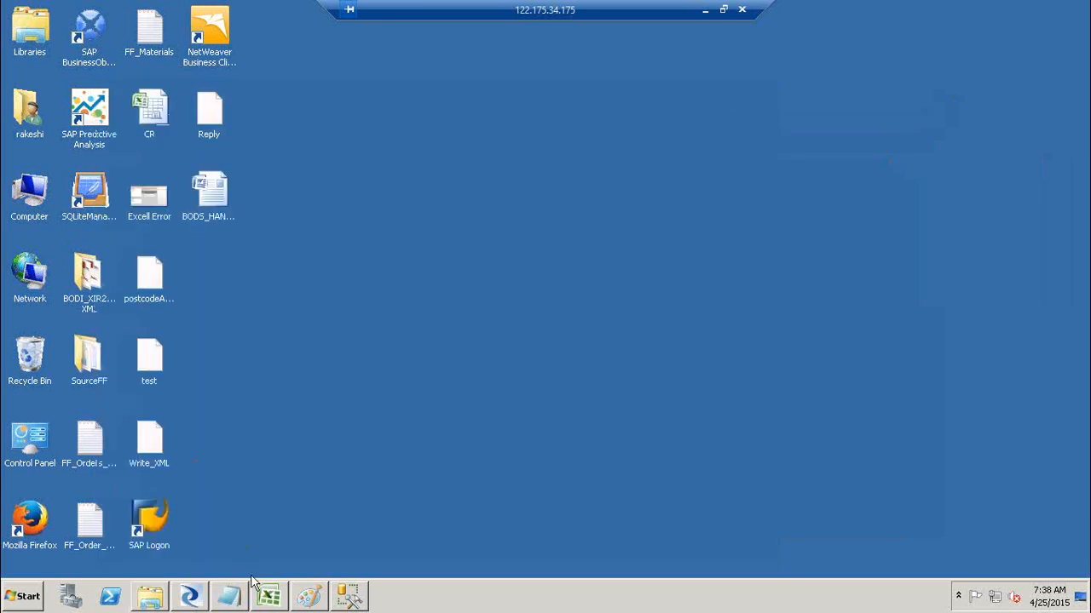
left_click(189, 601)
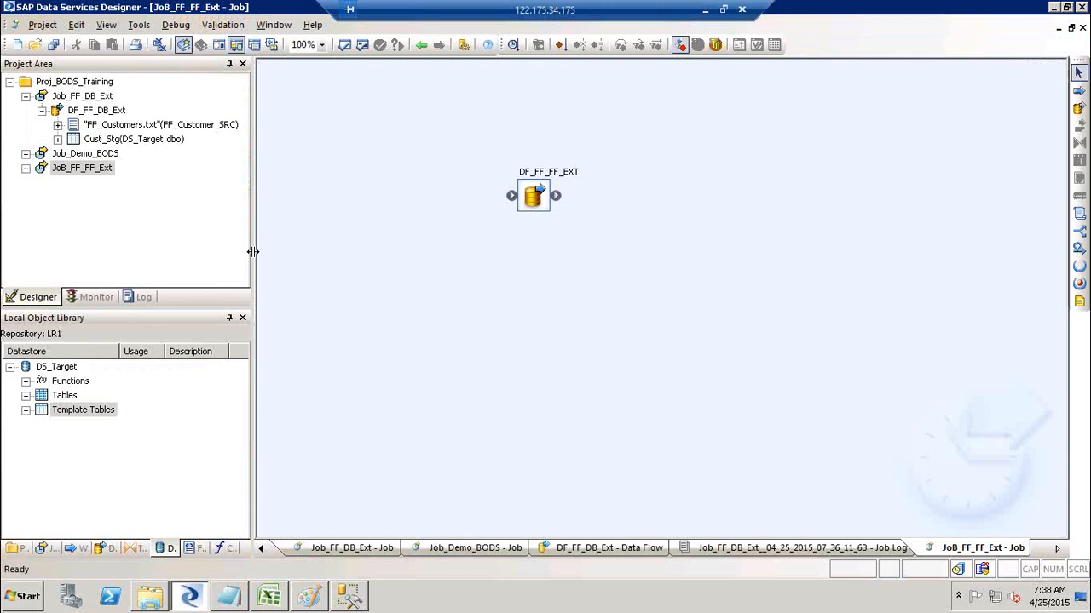
left_click(560, 175)
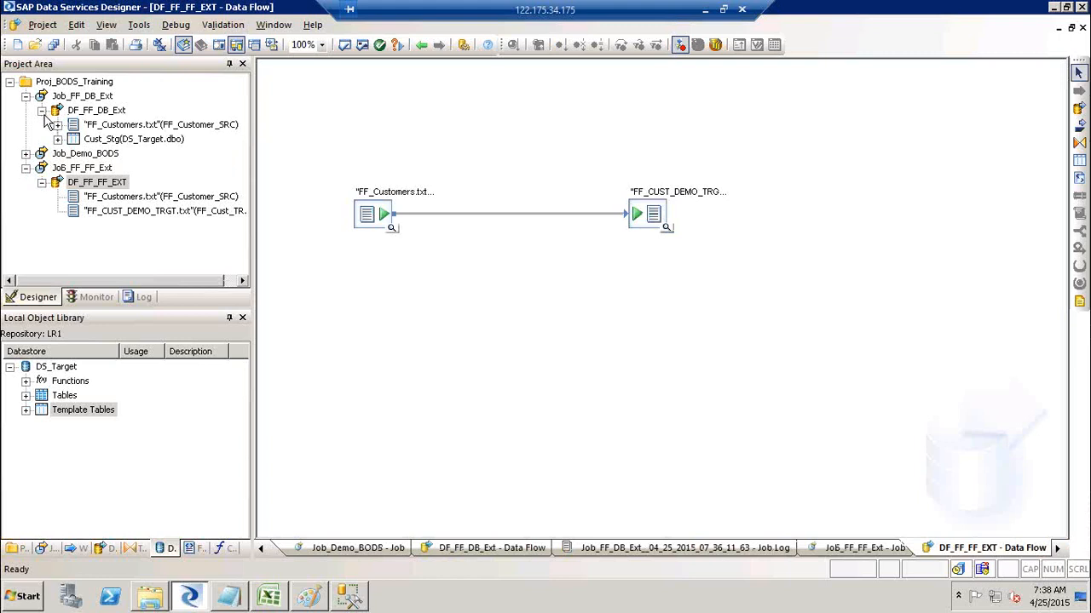
double_click(91, 110)
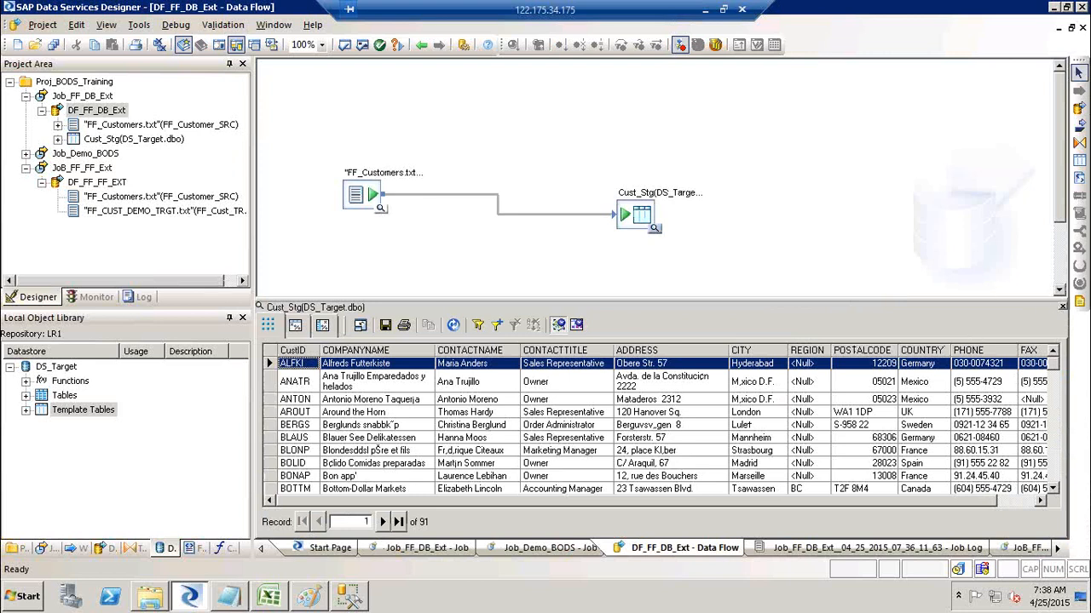
left_click(1084, 298)
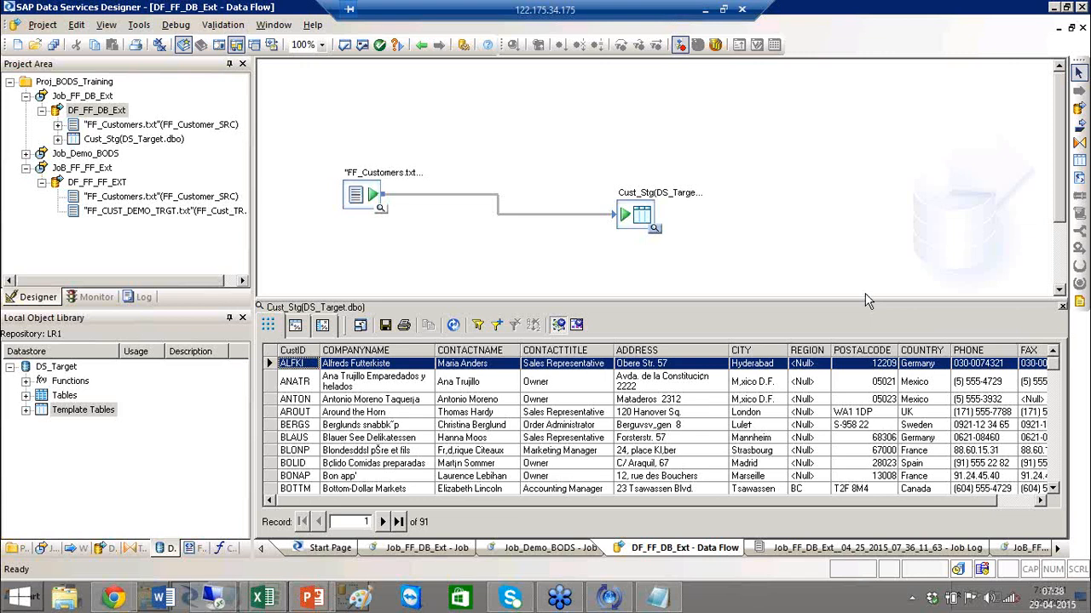
left_click(198, 551)
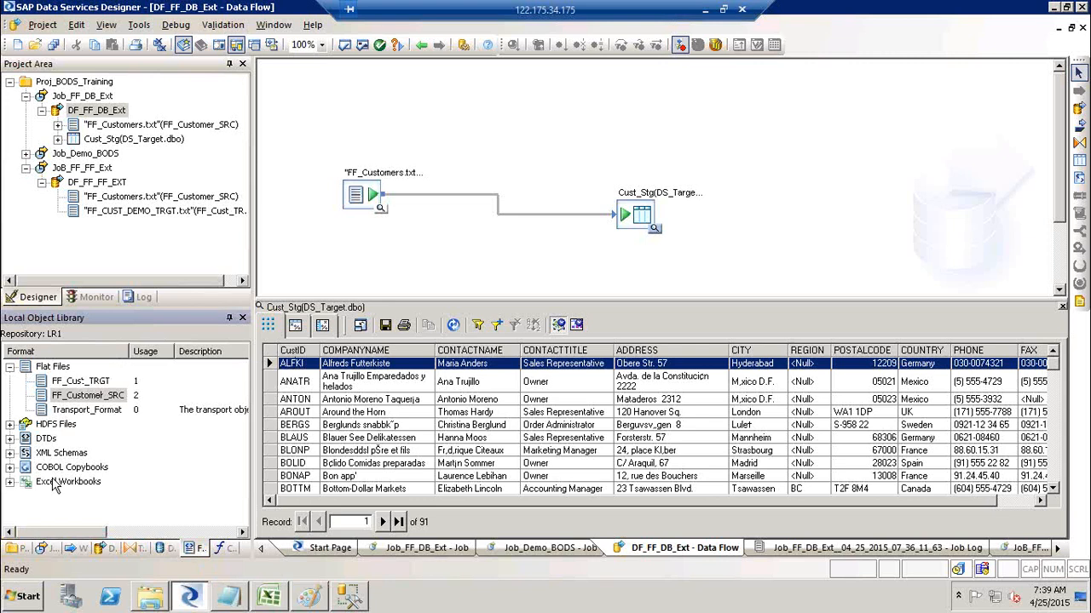
left_click(54, 482)
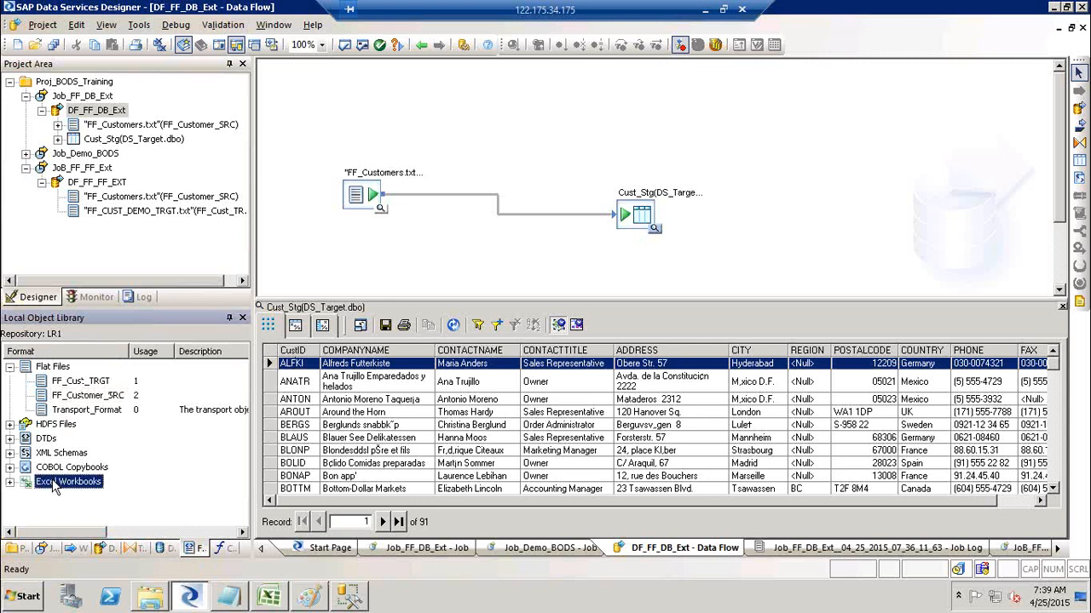
right_click(55, 484)
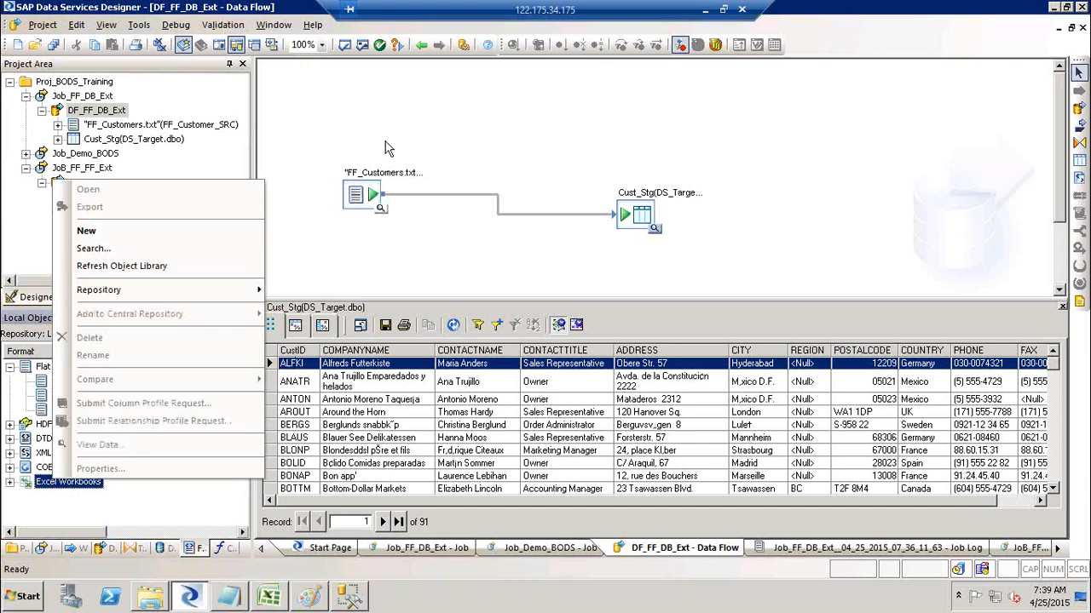
left_click(354, 196)
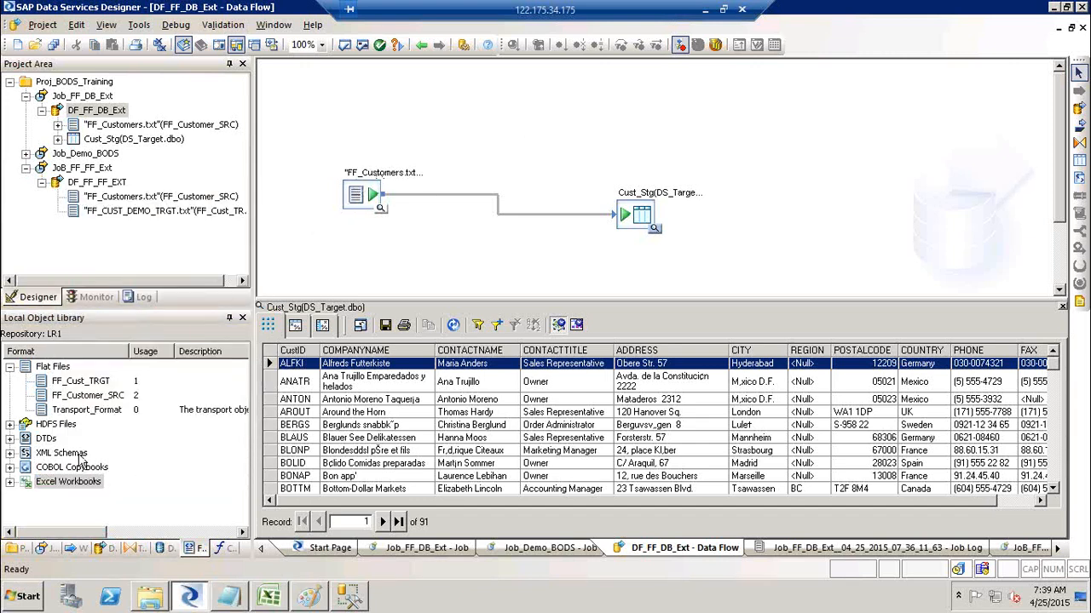
left_click(79, 483)
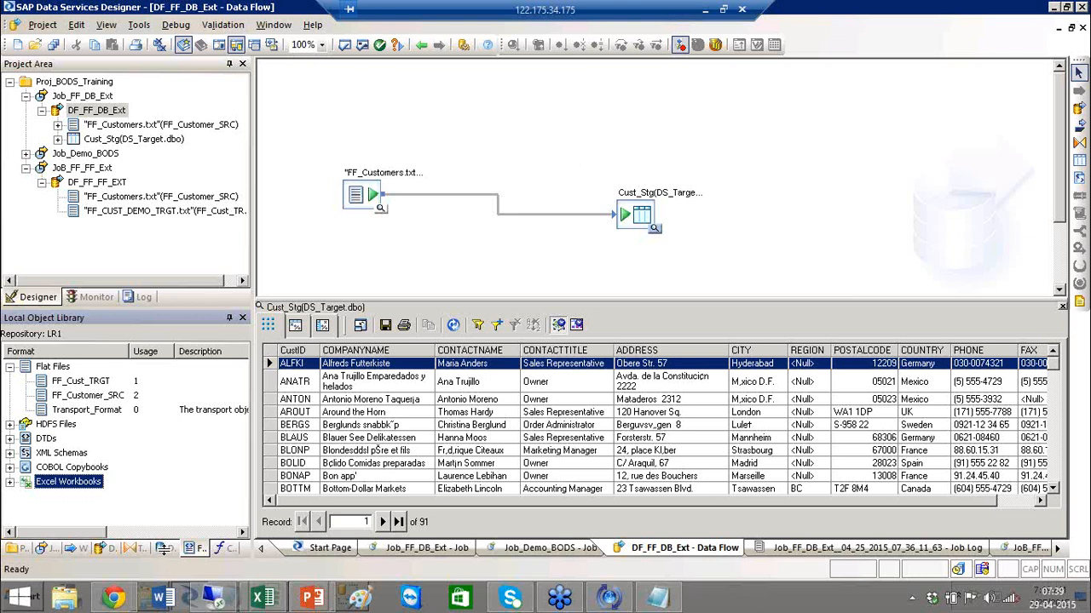
left_click(163, 549)
right_click(53, 372)
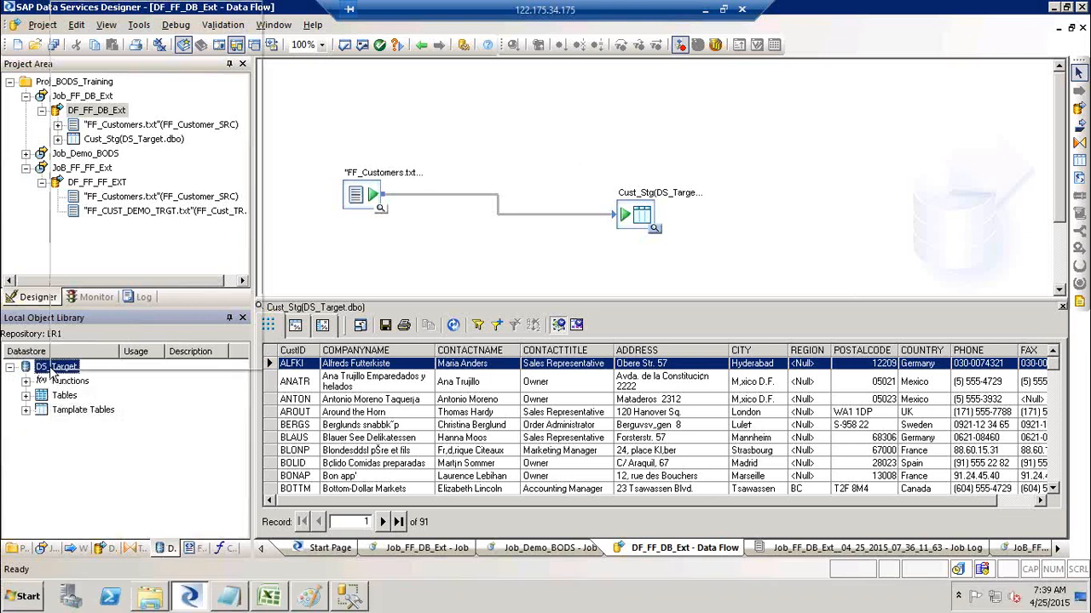
left_click(85, 30)
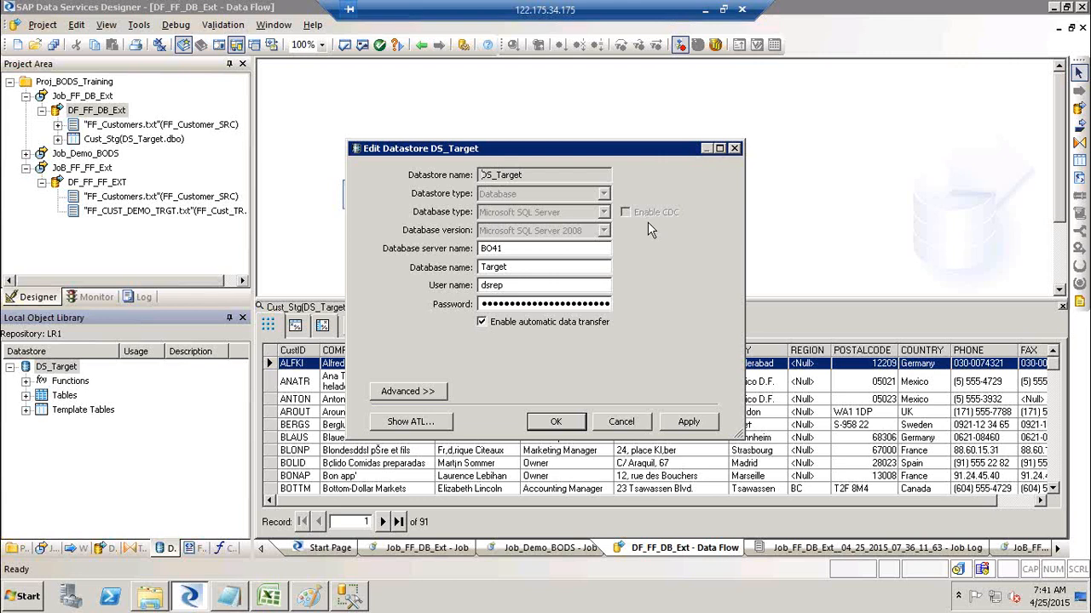
left_click(621, 422)
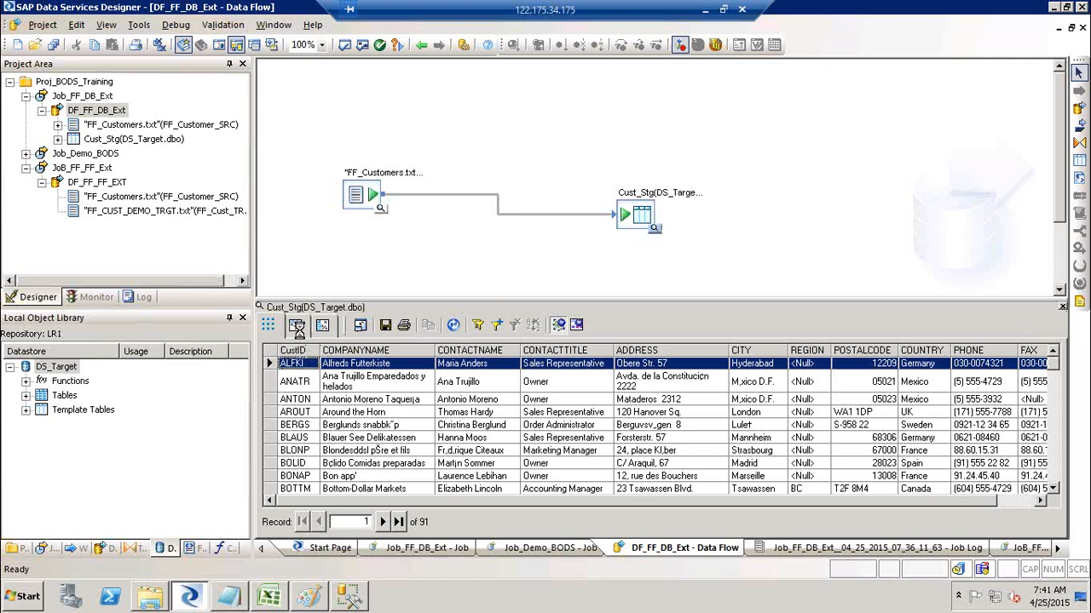
left_click(296, 328)
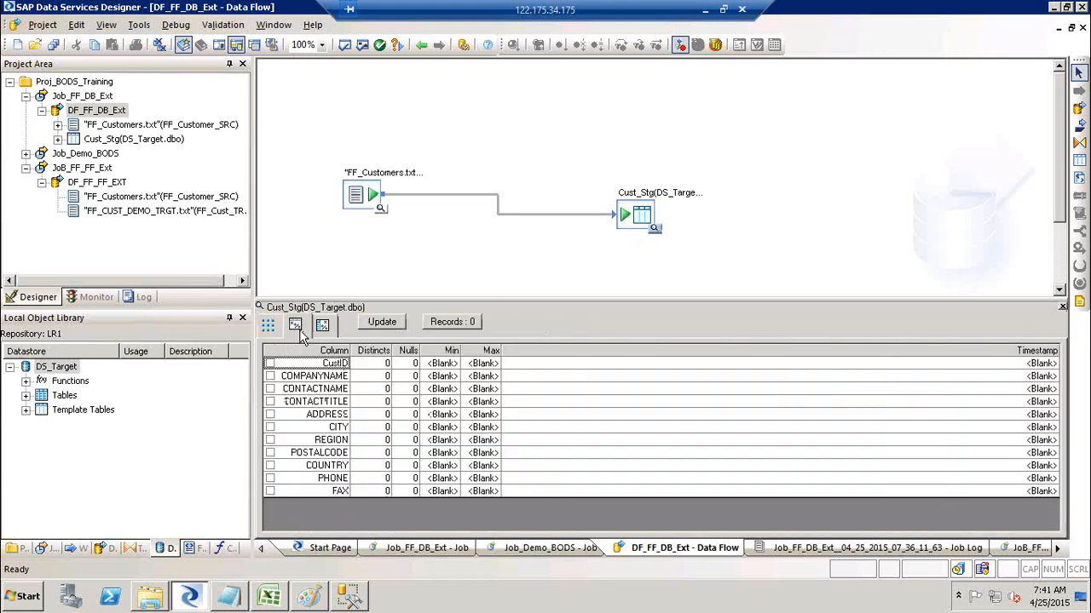
Count Cust_Stg's records (91) in the Profile tab, update, and switch to the Column profile.
left_click(460, 329)
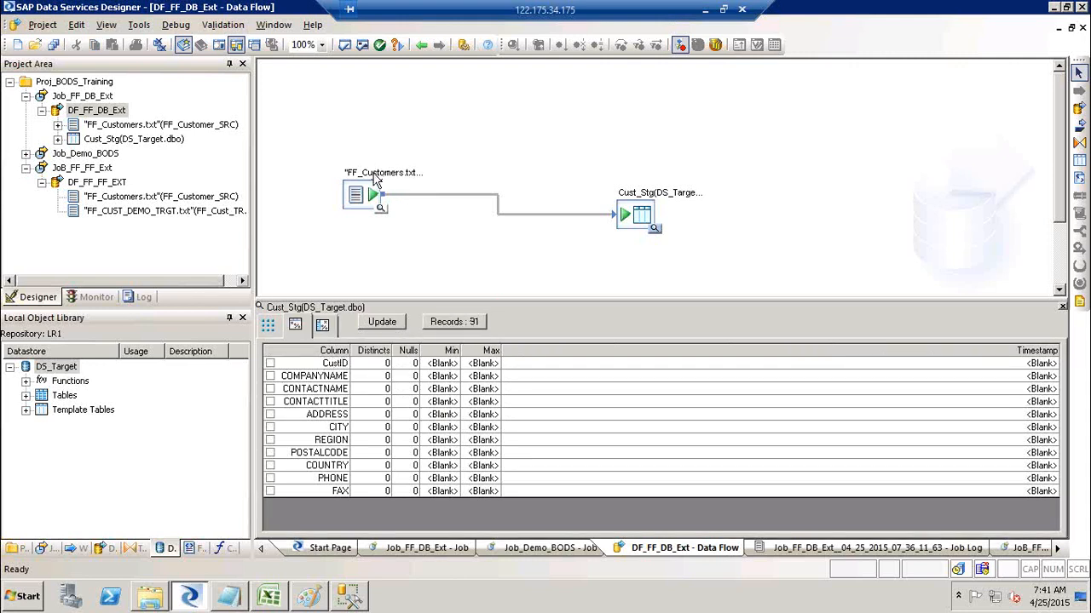
left_click(386, 329)
left_click(324, 331)
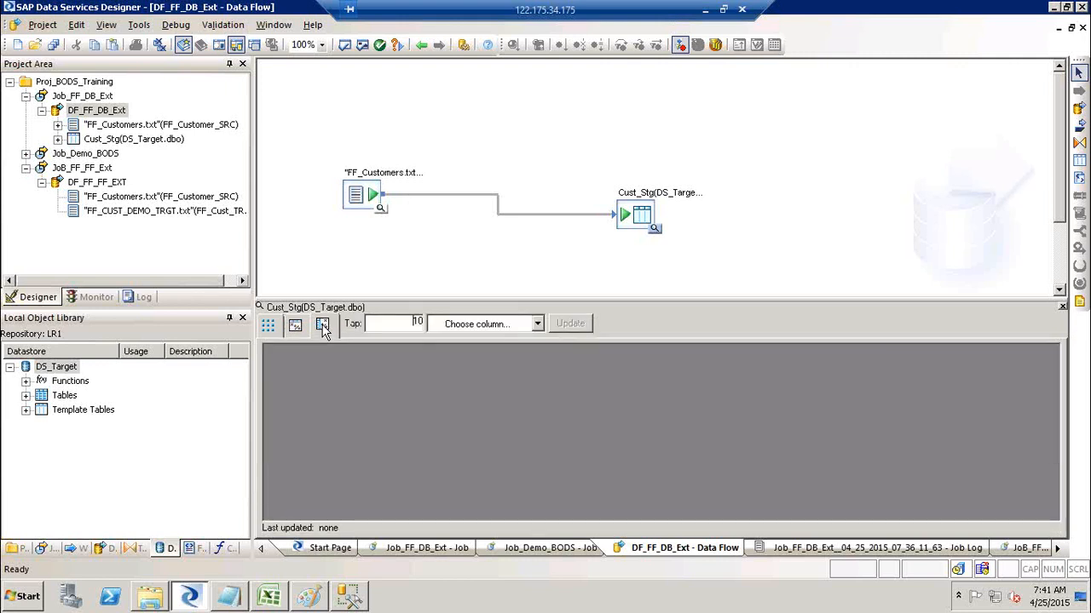
Profile the REGION column's value distribution in the Cust_Stg data viewer.
left_click(536, 326)
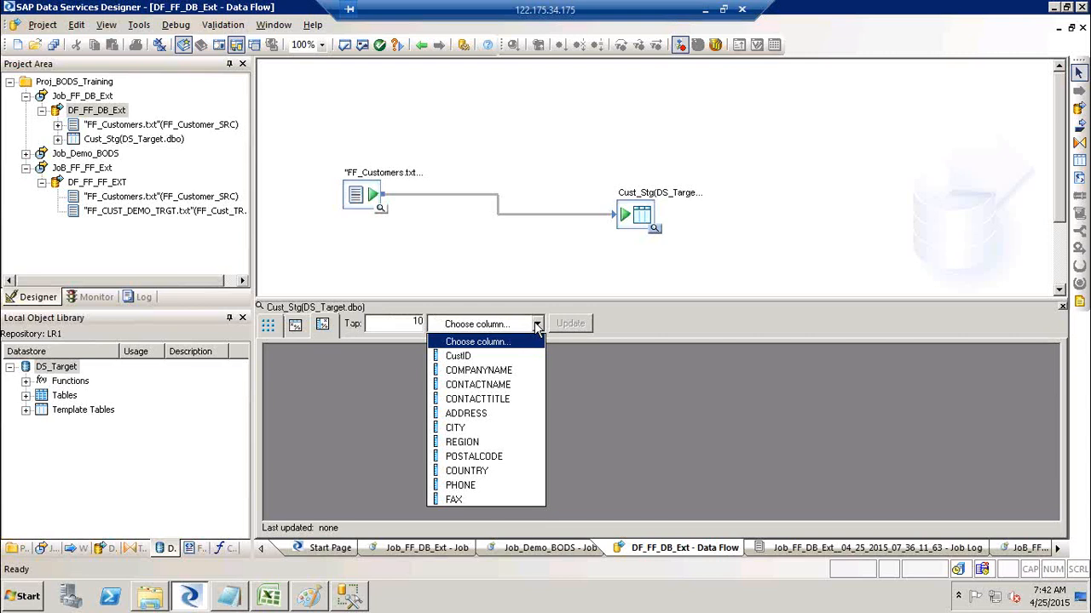
left_click(490, 356)
left_click(538, 327)
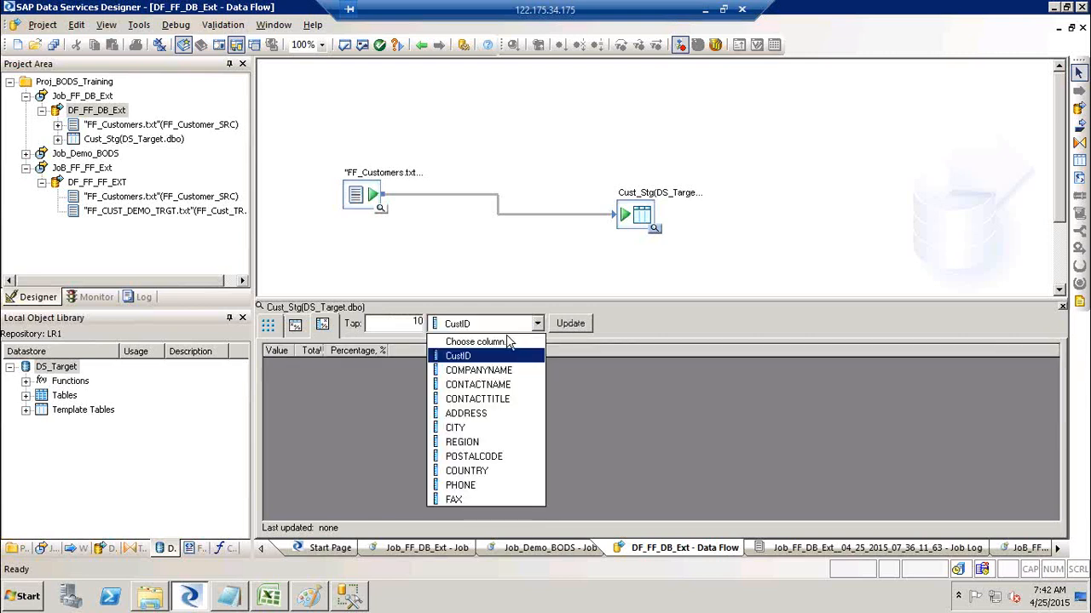
left_click(504, 338)
left_click(536, 324)
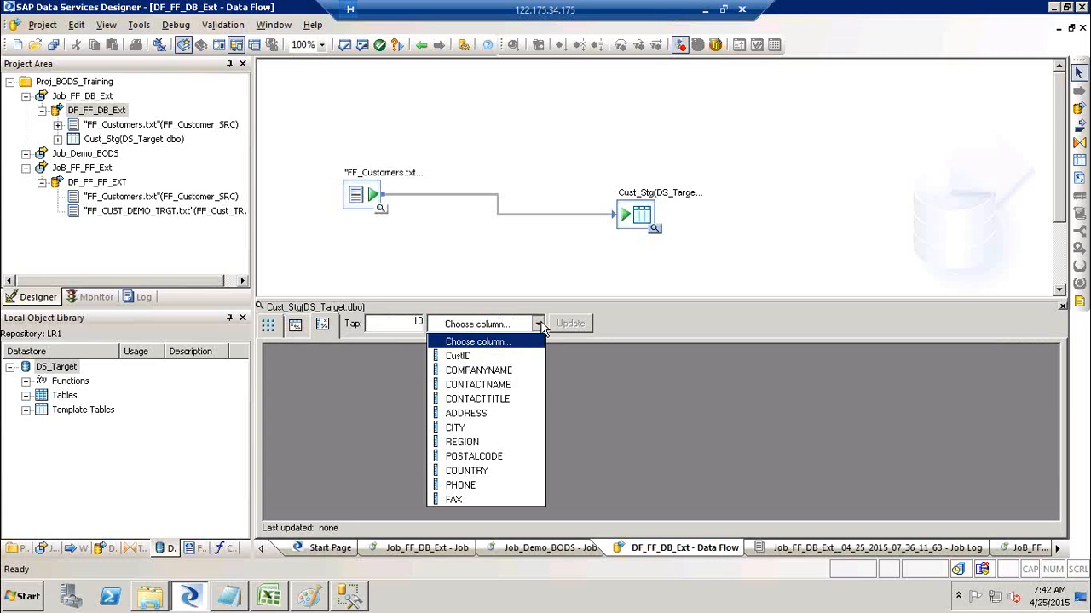
left_click(493, 442)
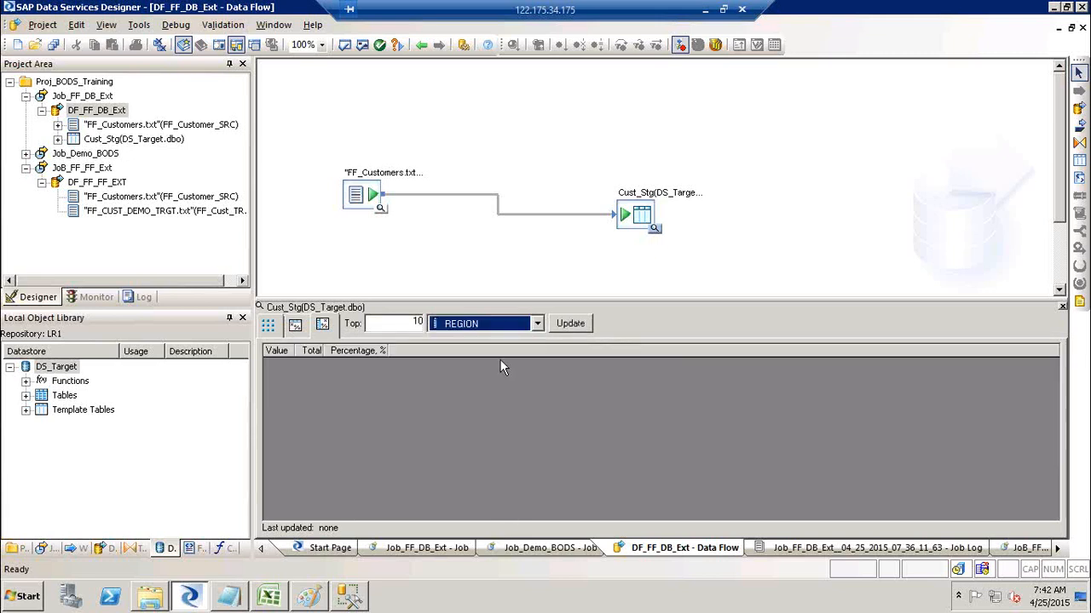
left_click(571, 327)
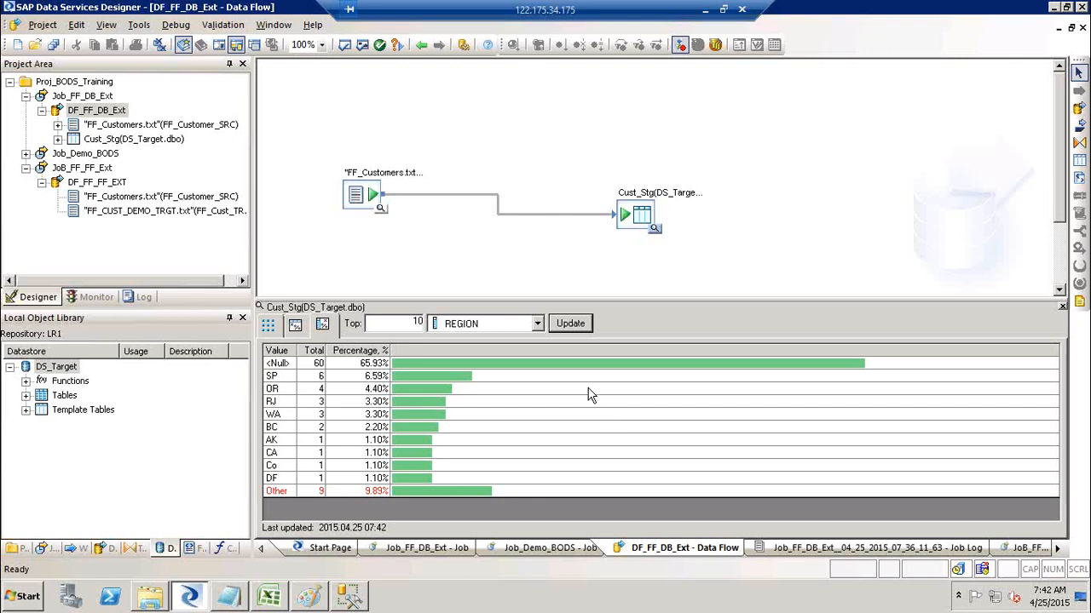
Profile COUNTRY (USA top with 13, 14.29%), then return to Cust_Stg's 91 data rows.
left_click(537, 325)
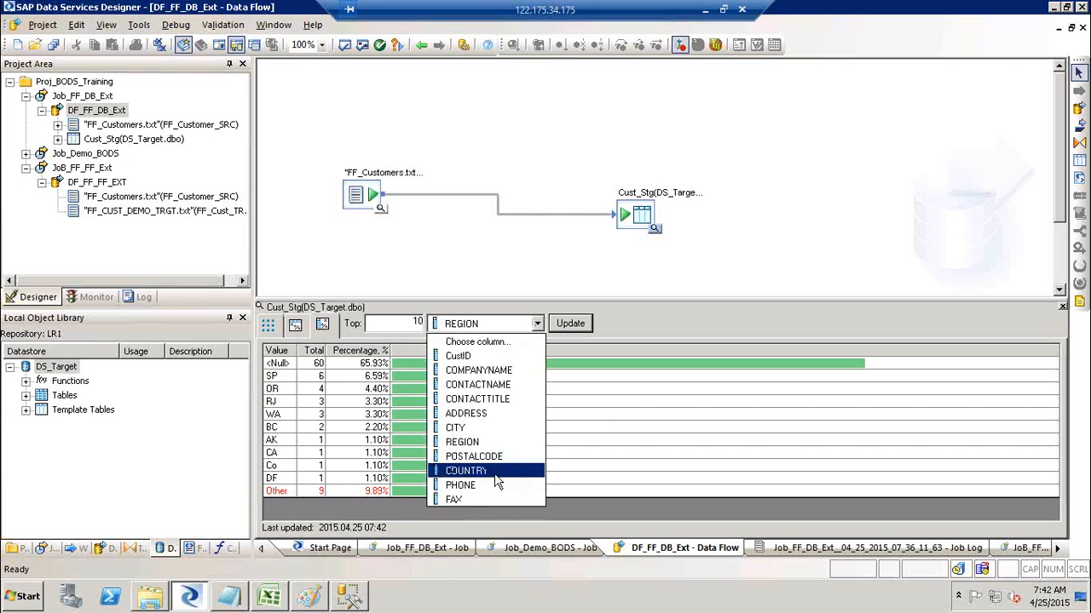
left_click(497, 479)
left_click(572, 323)
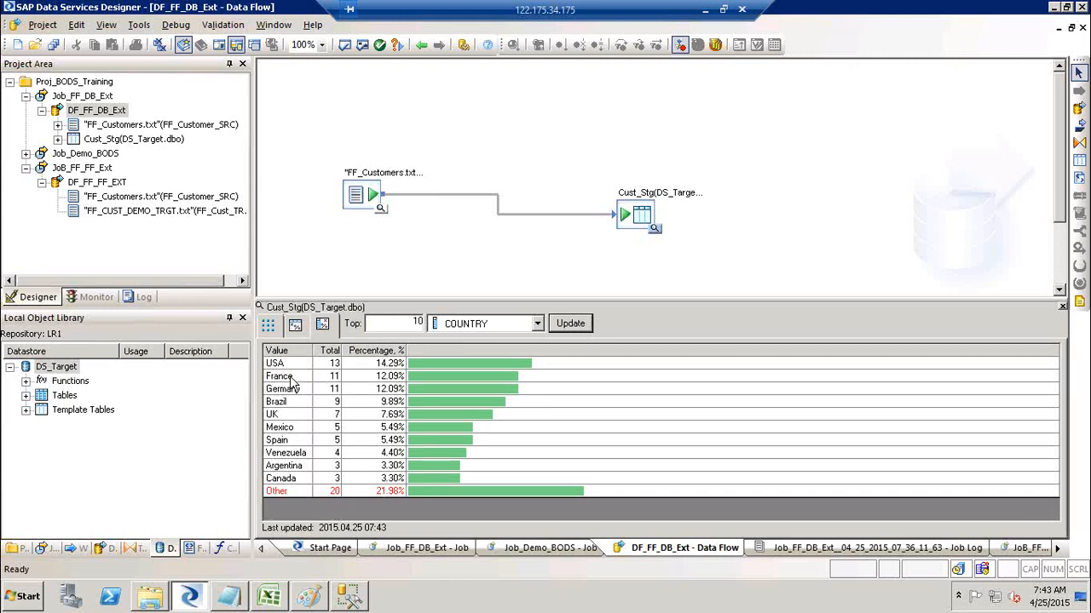
left_click(269, 327)
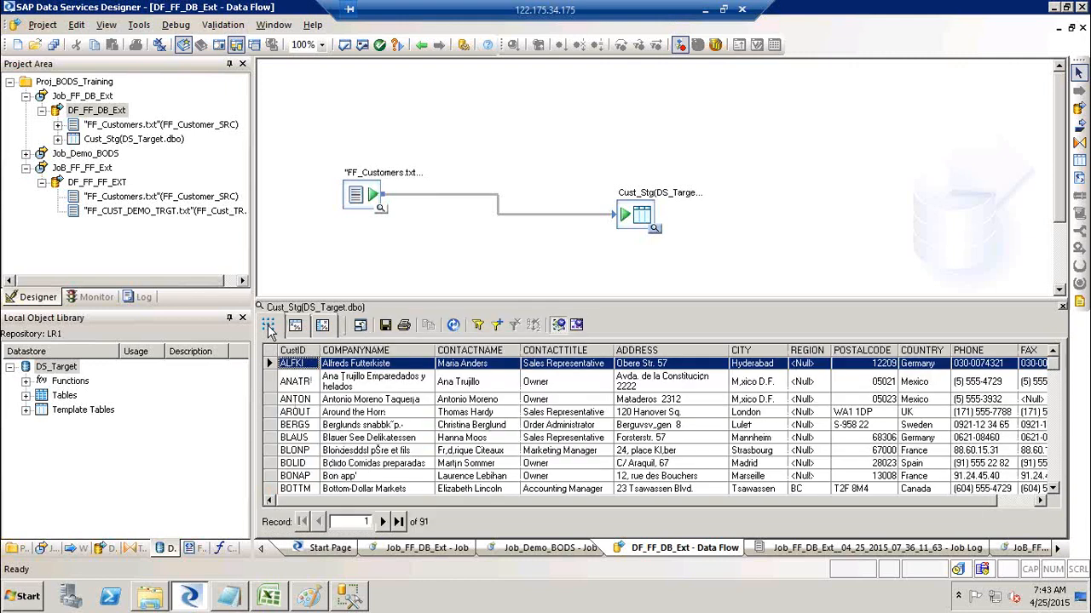
Check the Cust_Stg profile, return to the rows, close the preview, and select the Cust_Stg target.
left_click(295, 326)
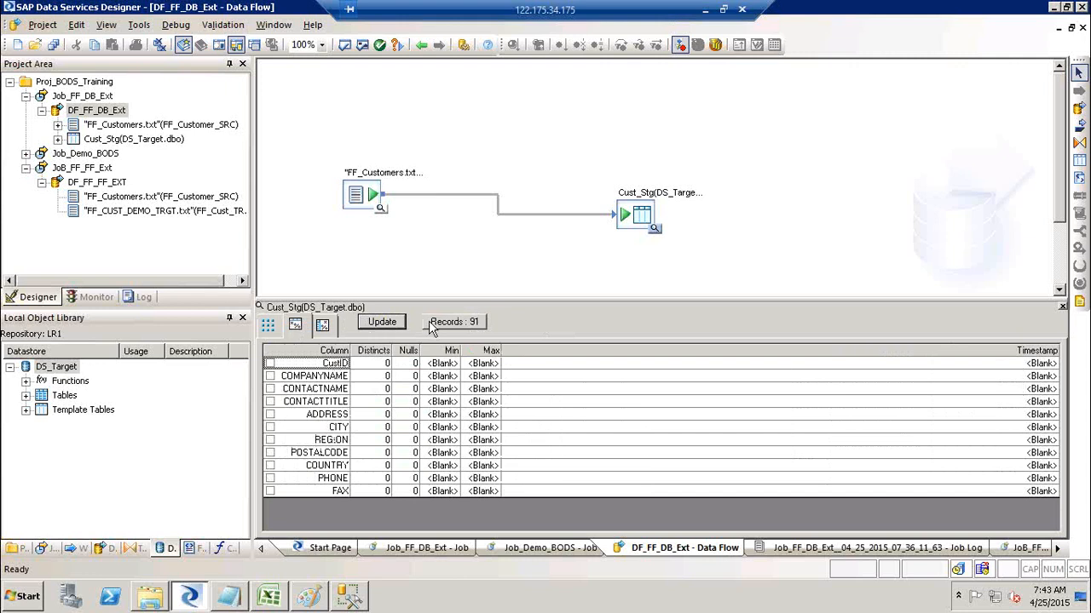
left_click(268, 329)
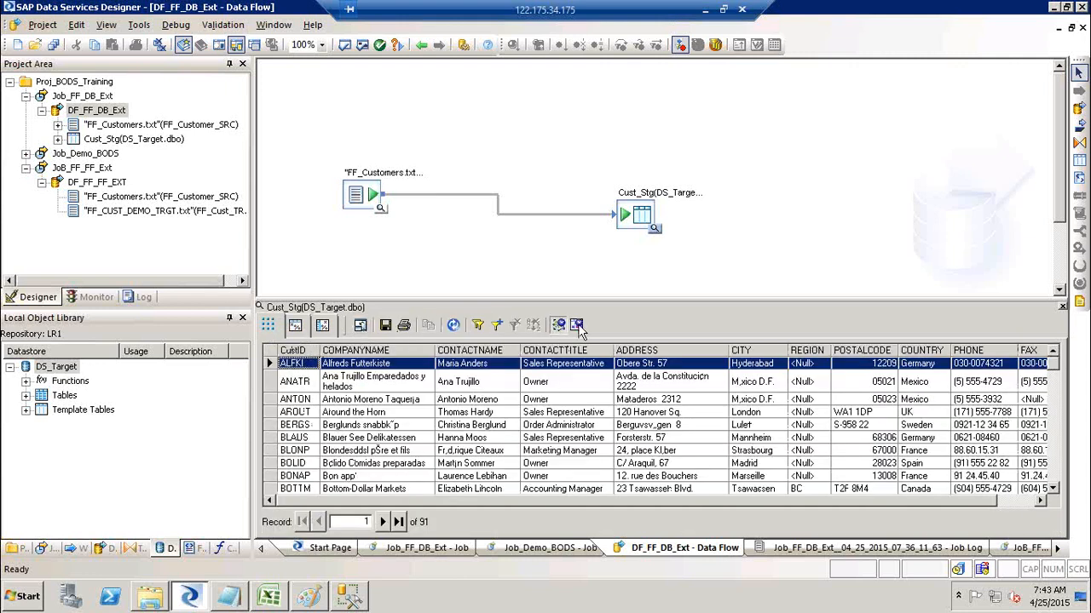
left_click(1061, 308)
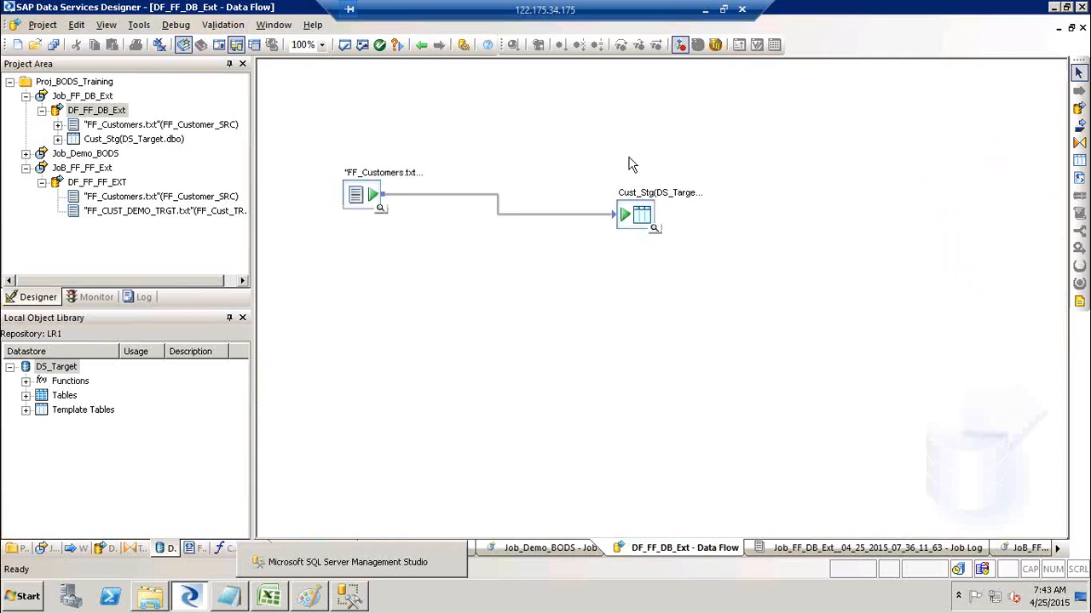
left_click(638, 219)
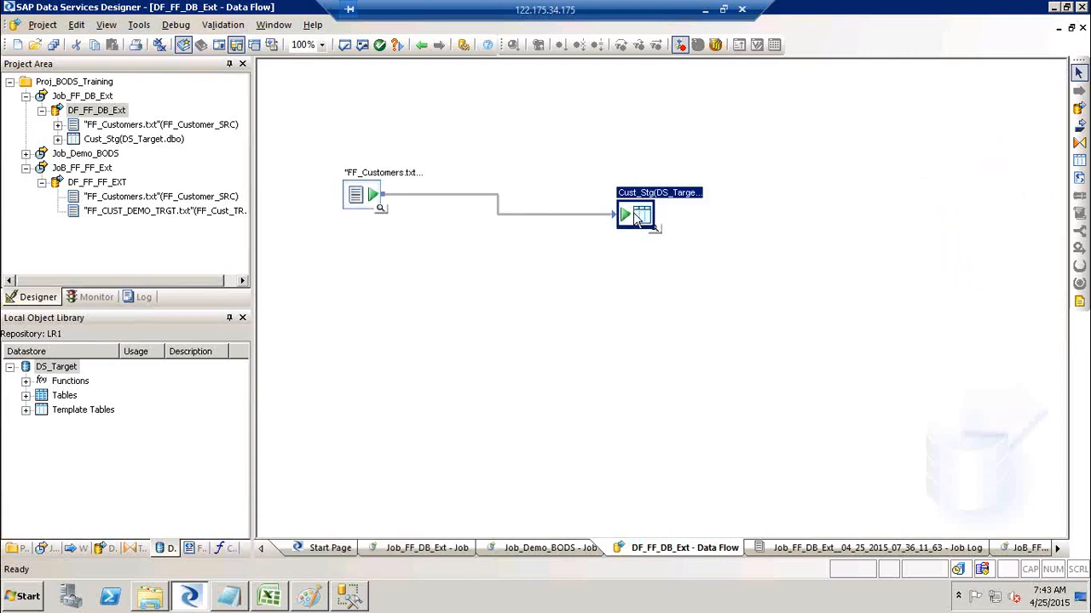
In SSMS, refresh the Target database and expand its Tables list.
left_click(347, 600)
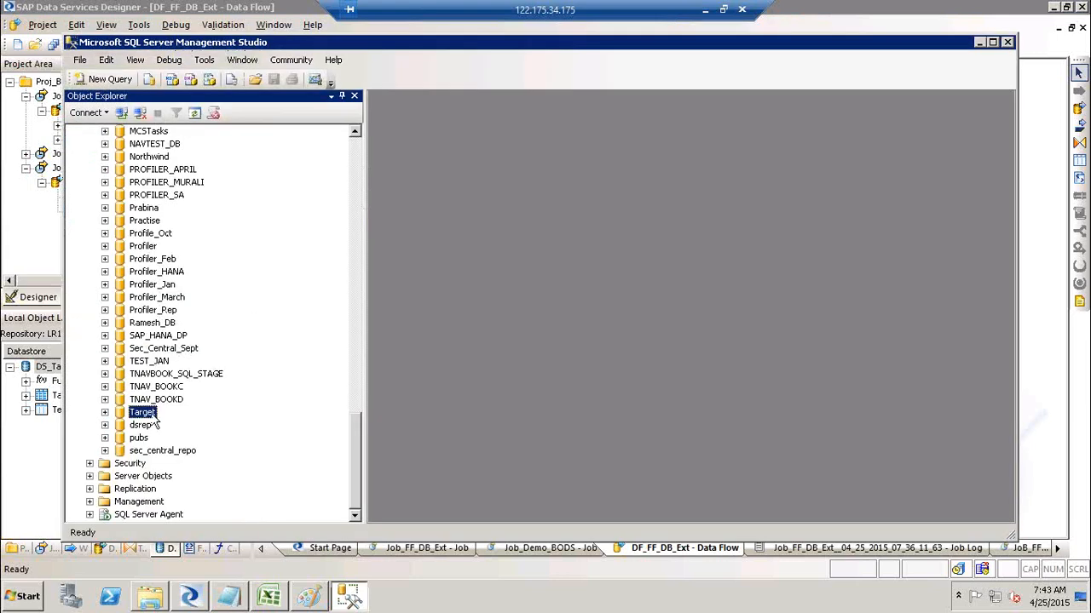
left_click(195, 114)
right_click(148, 418)
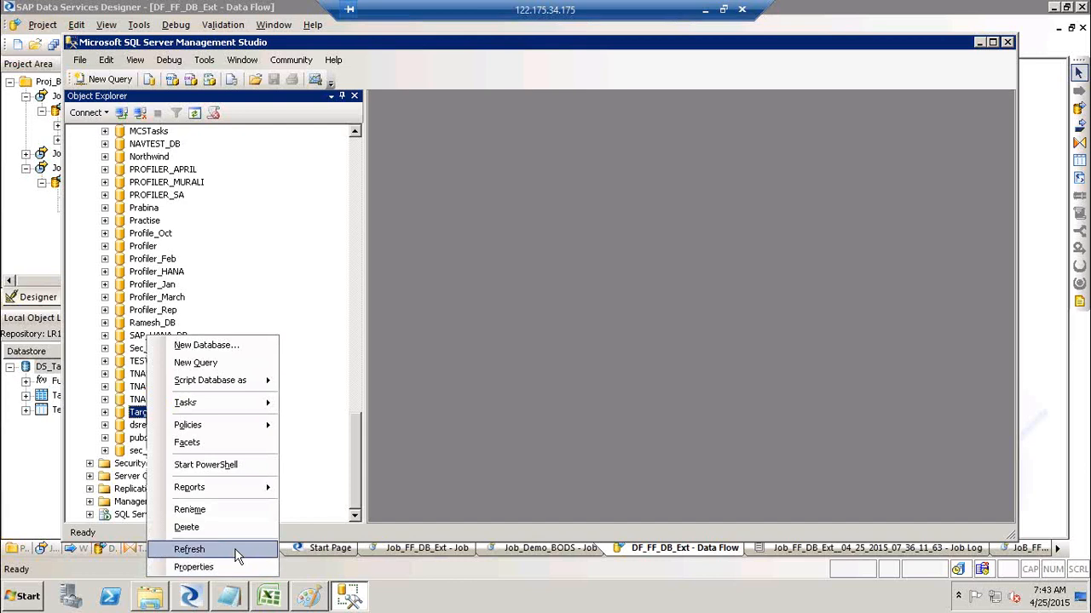
left_click(105, 413)
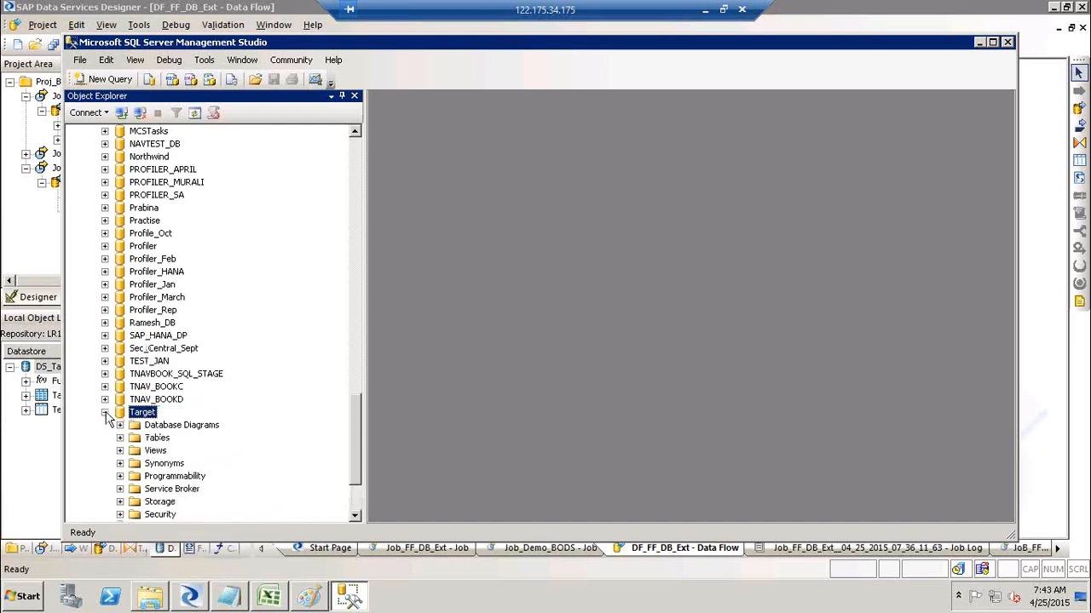
left_click(120, 437)
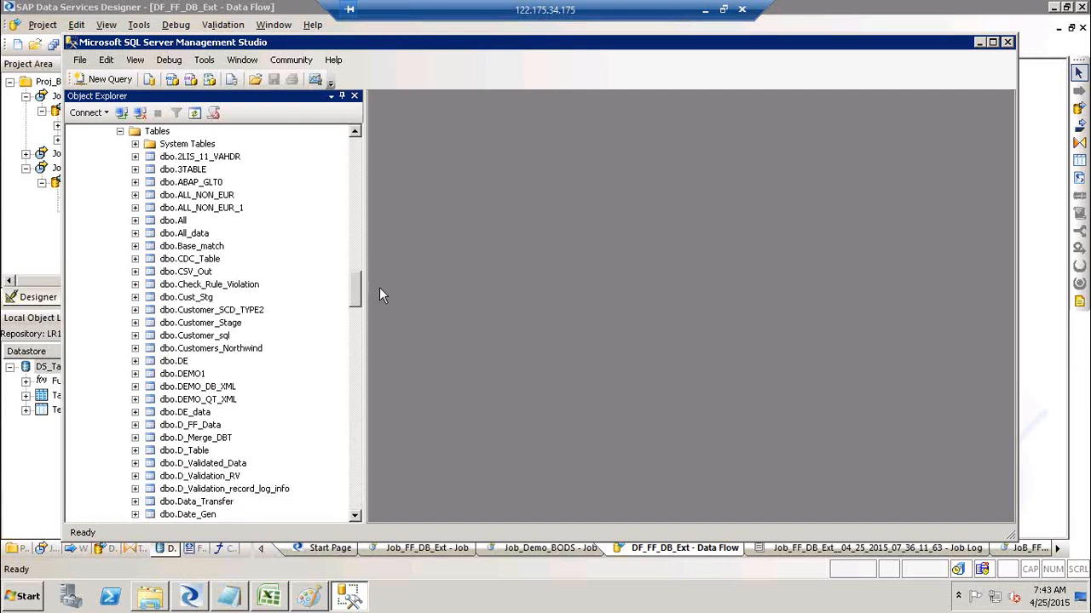
left_click(235, 323)
key("End")
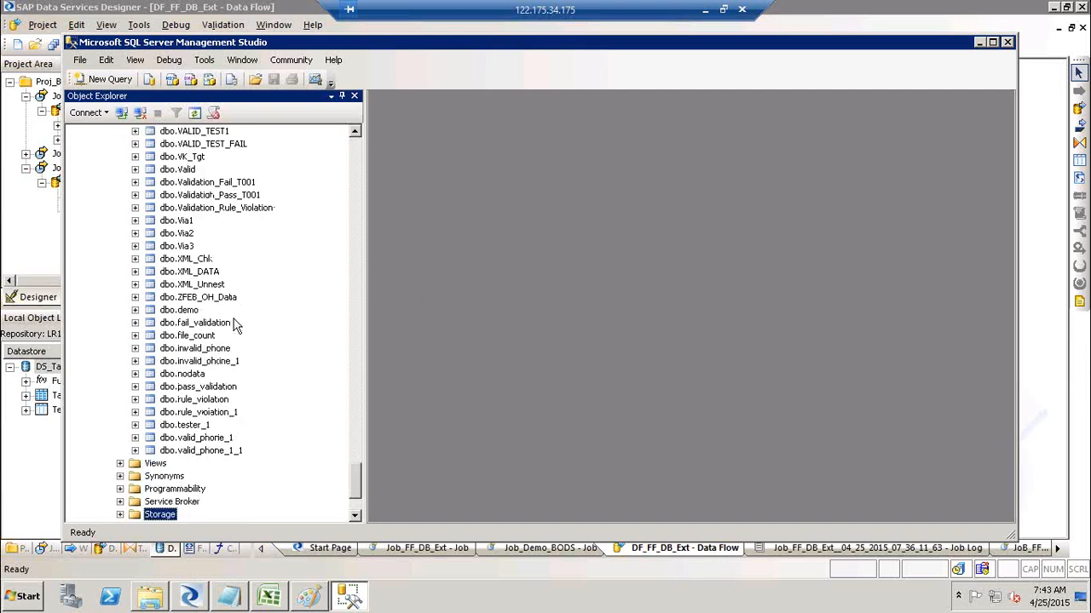
left_click(358, 169)
Generate a Select Top 1000 Rows query on dbo.Cust_Stg.
key("alt+Tab")
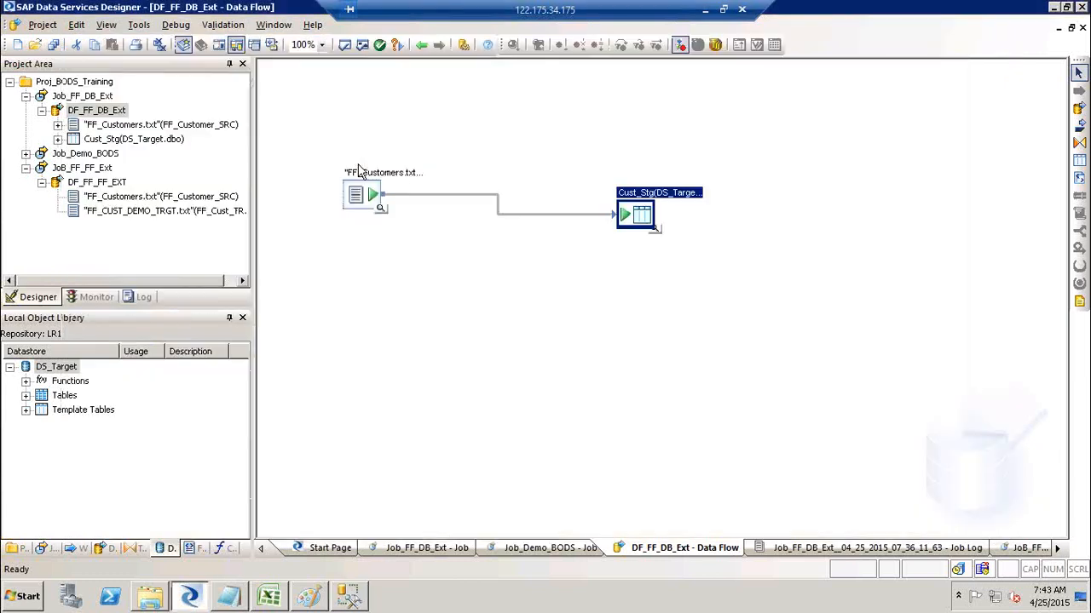
key("alt+Tab")
left_click(358, 168)
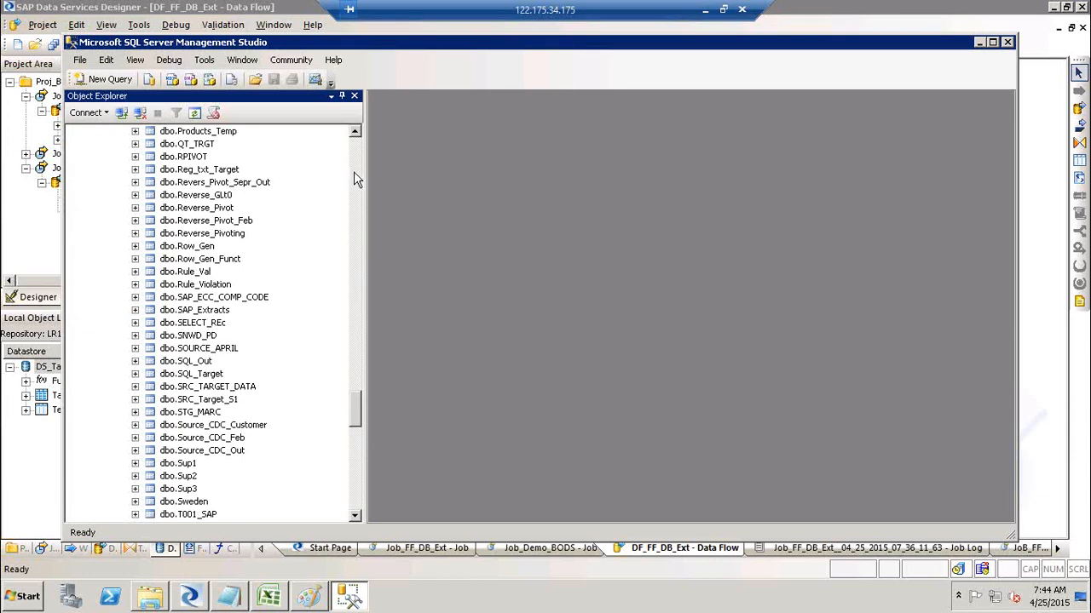
left_click(354, 172)
left_click(355, 172)
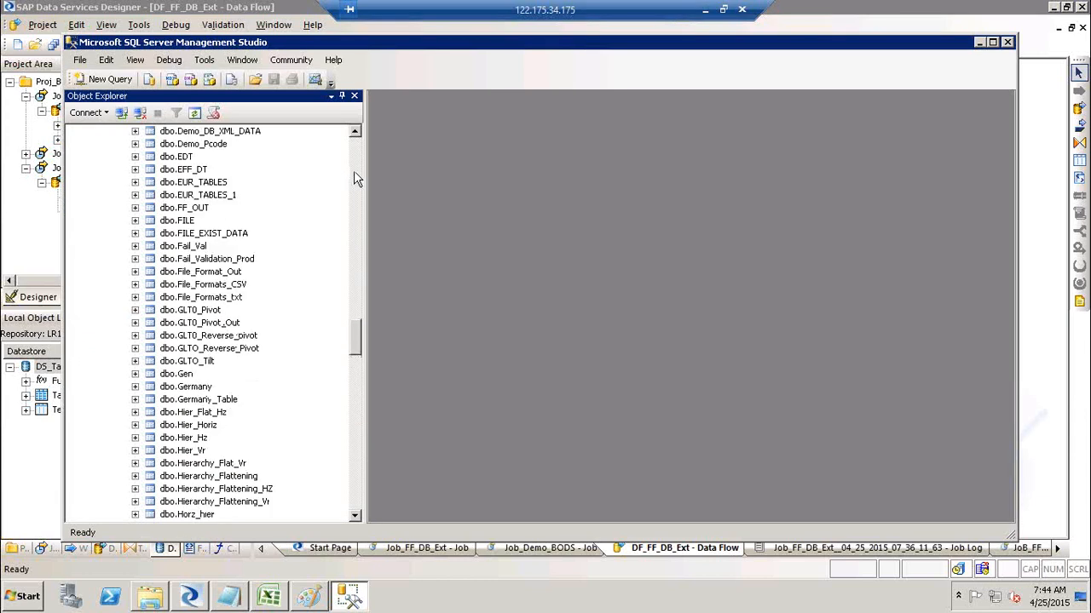
left_click(354, 174)
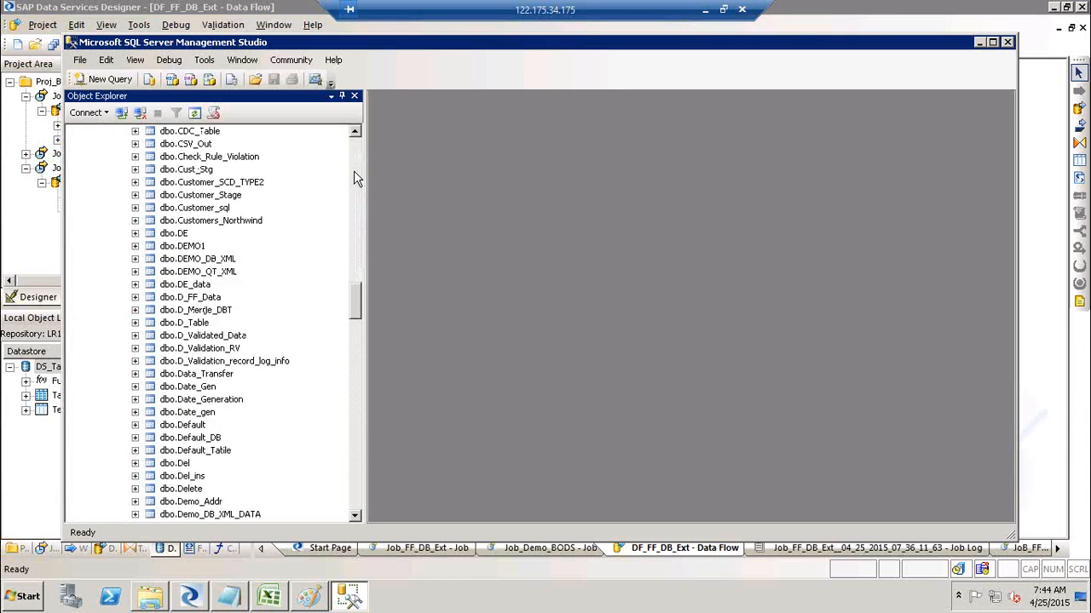
left_click(192, 173)
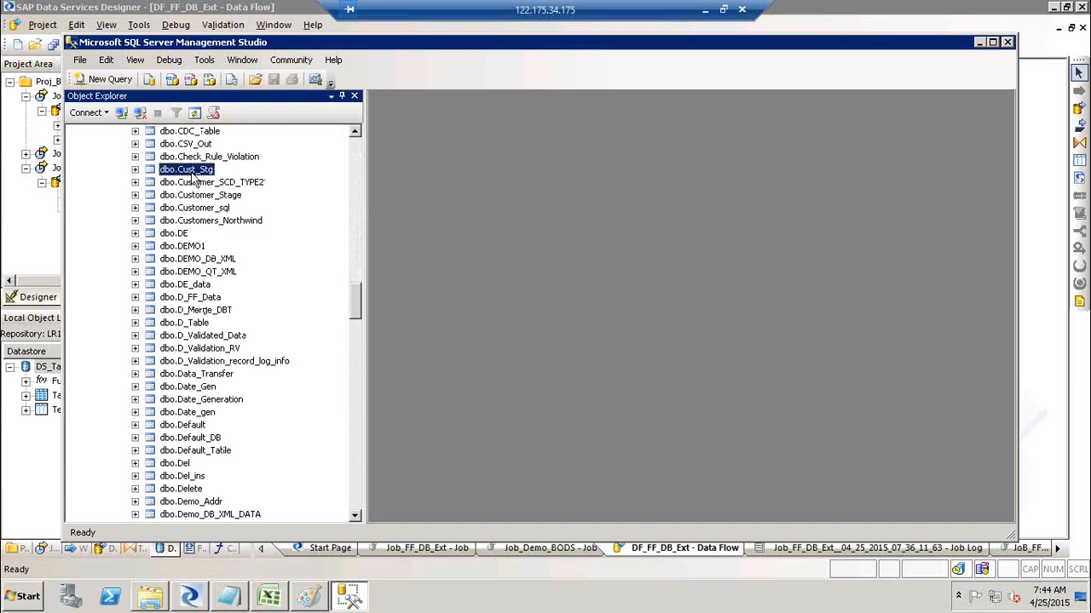
right_click(193, 177)
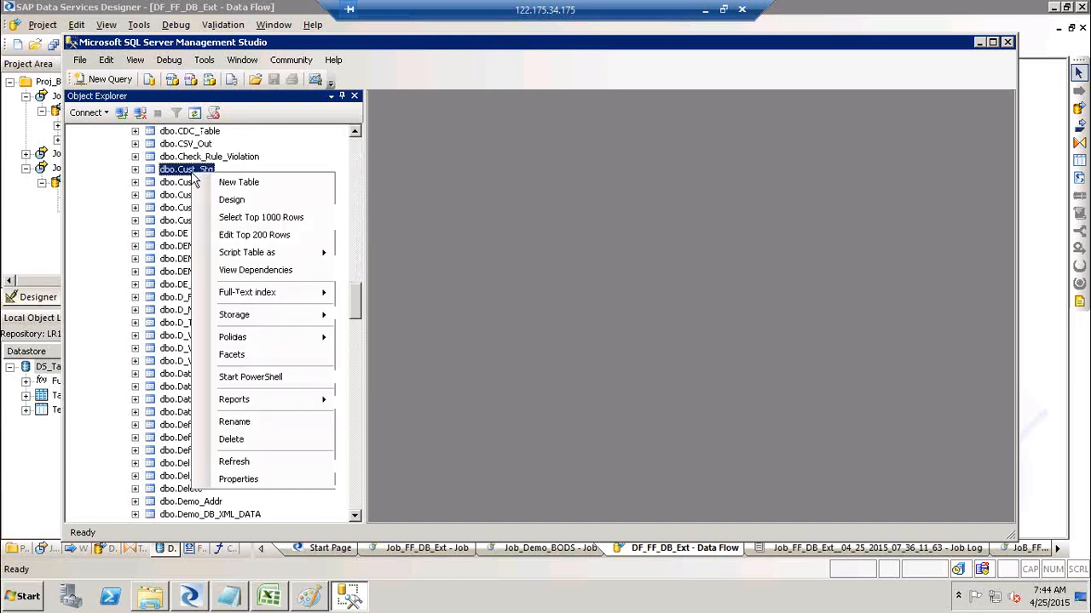
left_click(288, 219)
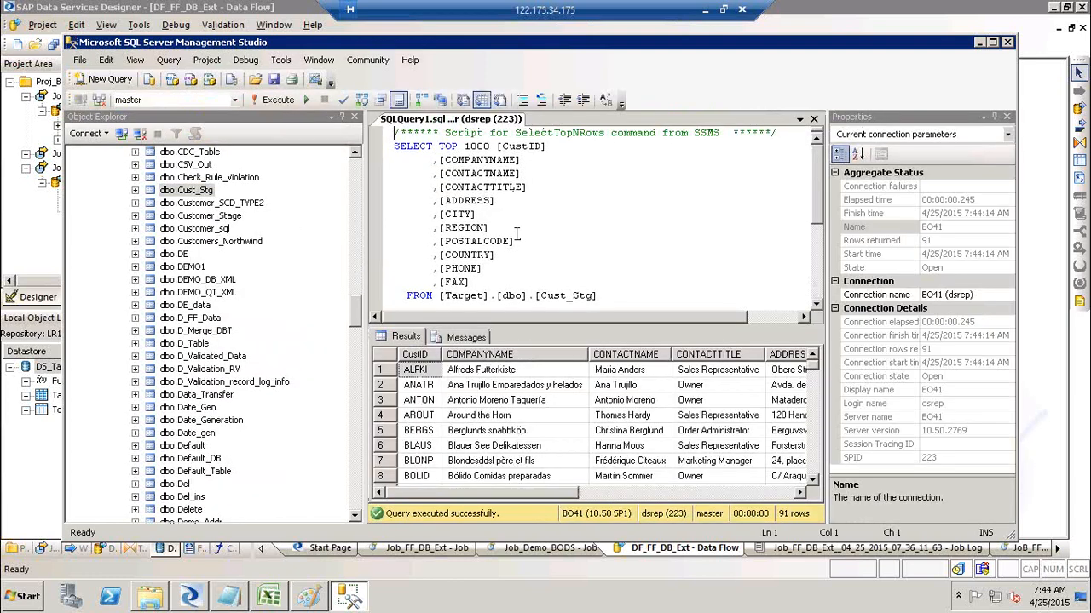
Replace the column list with COUNT (*) and execute, returning 91 rows.
left_click_drag(470, 282, 438, 147)
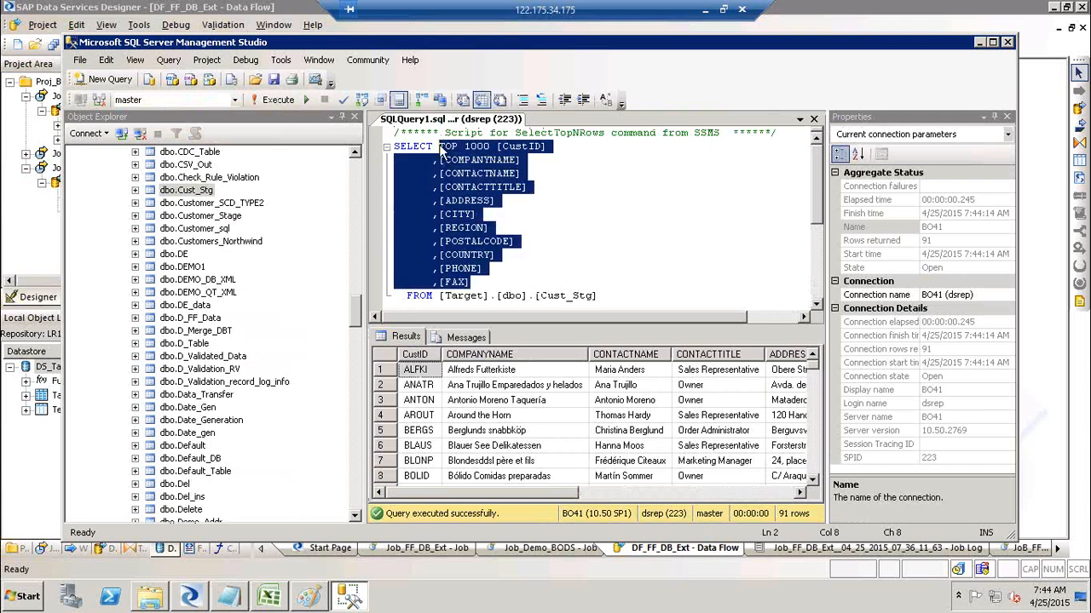
type("COUNT (")
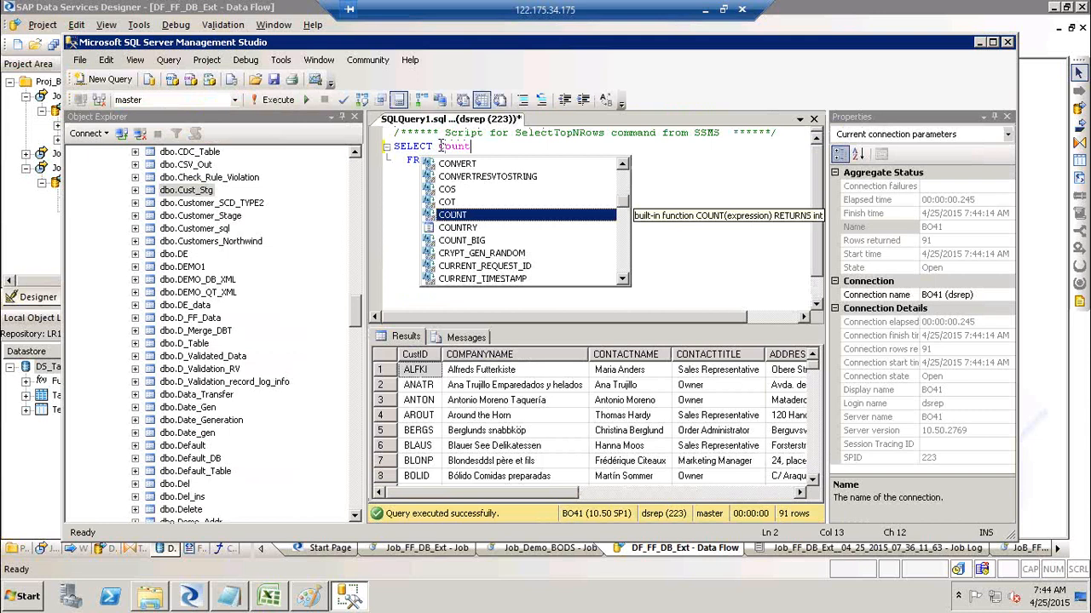
type("*)")
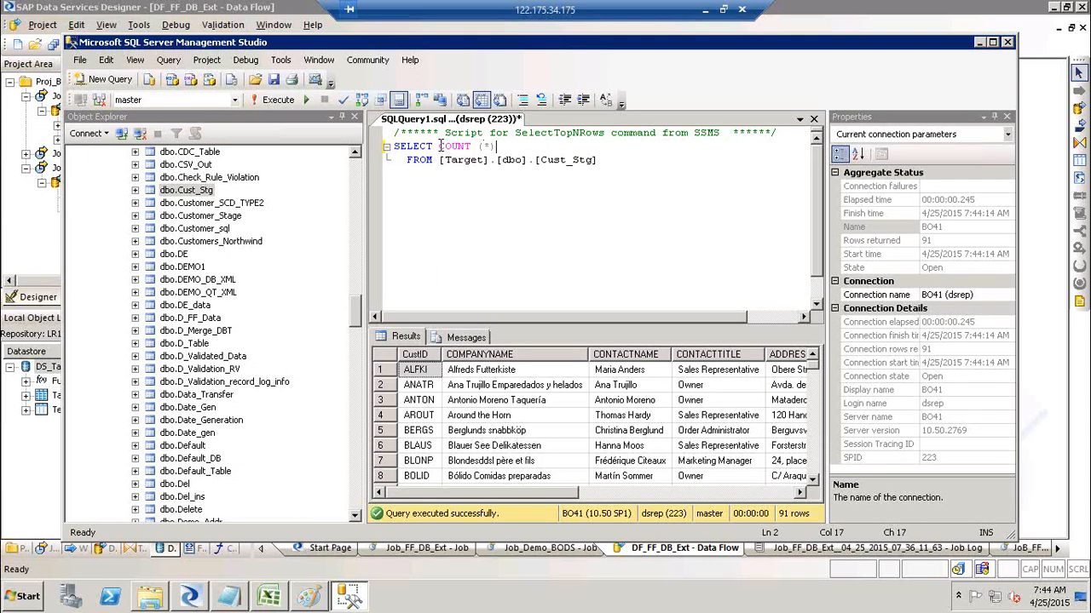
left_click_drag(626, 160, 386, 156)
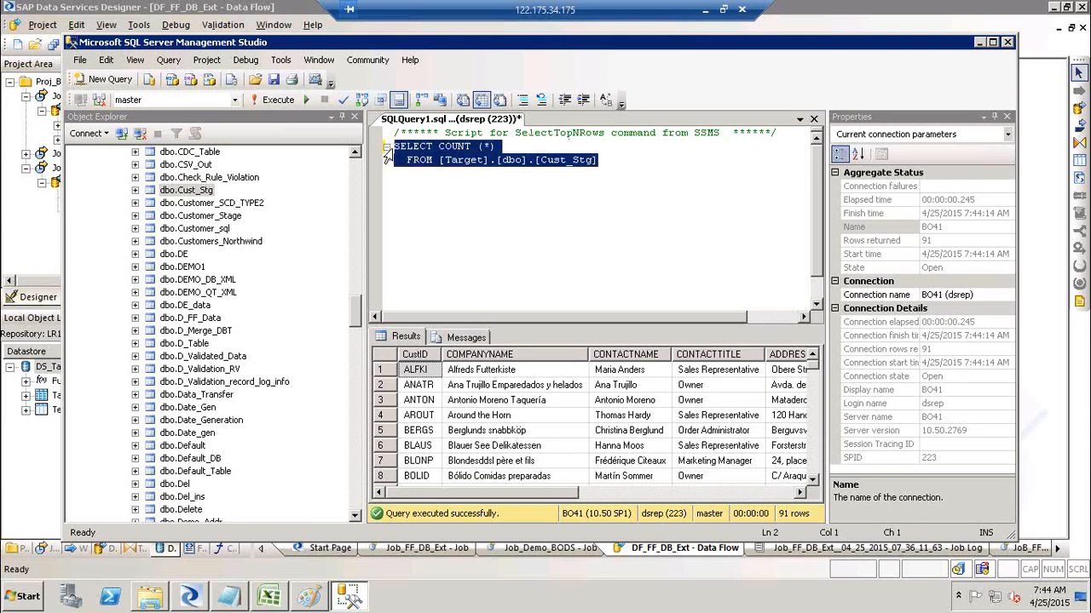
left_click(263, 101)
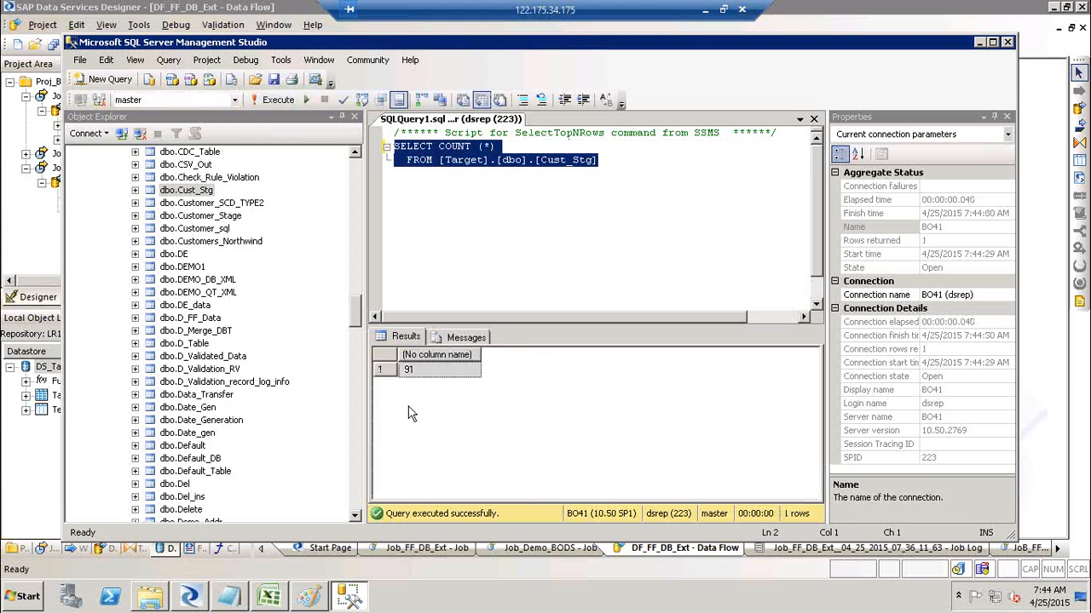
Reopen the Cust_Stg data preview in Designer and switch to its per-column profile view.
key("alt+Tab")
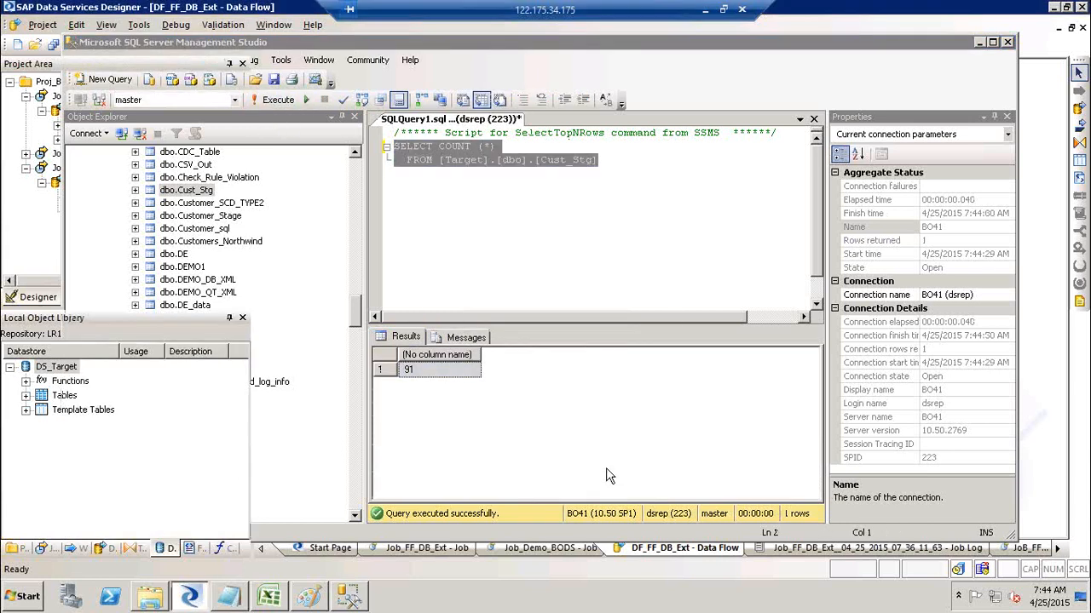
left_click(655, 228)
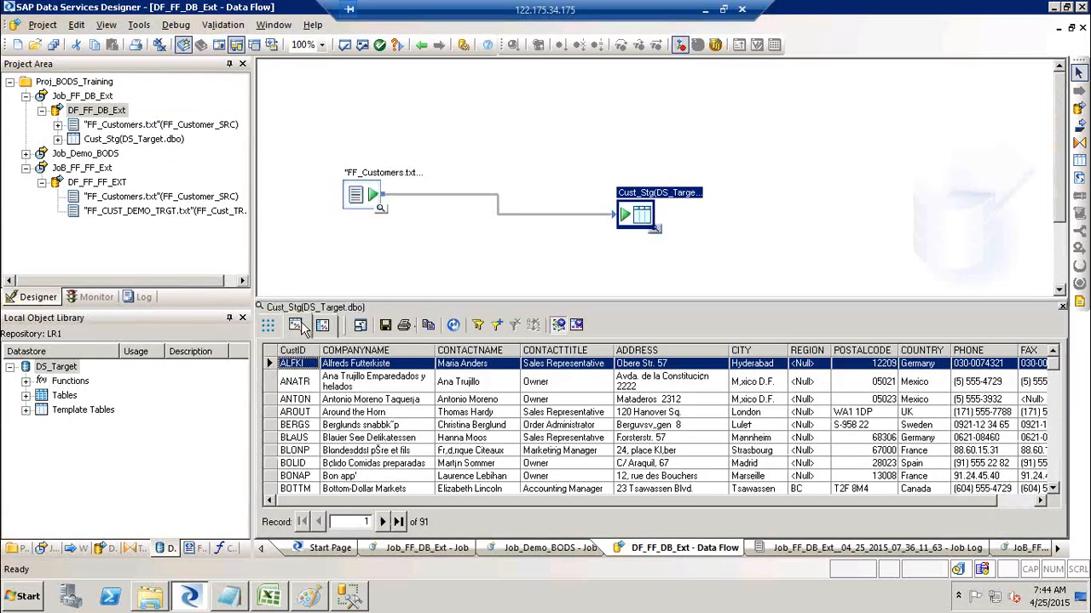
left_click(317, 325)
left_click(465, 326)
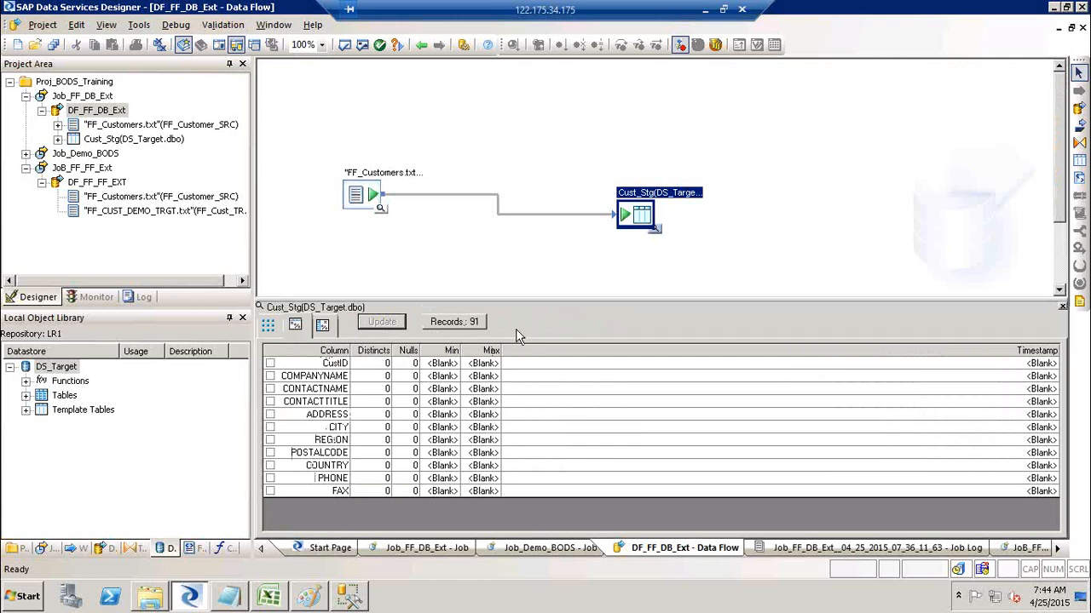
key("alt+Tab")
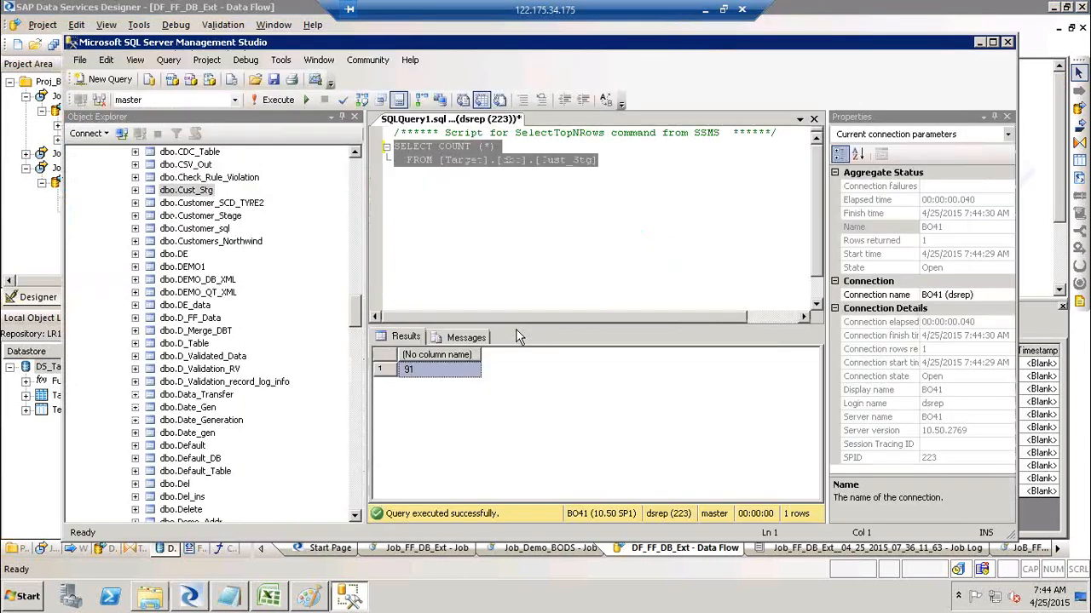
left_click(413, 195)
left_click(505, 147)
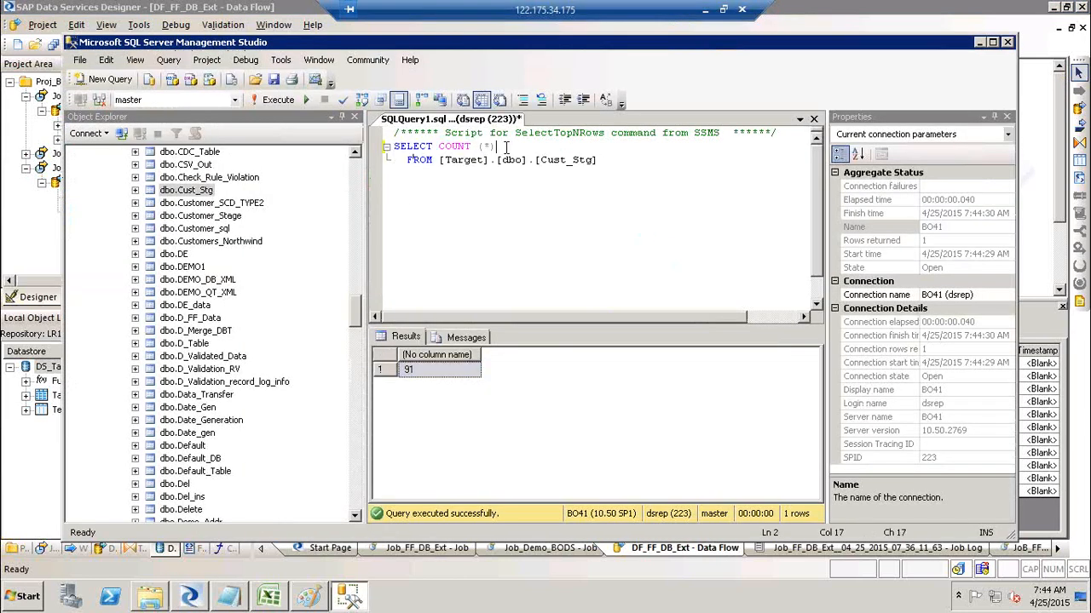
key("alt+Tab")
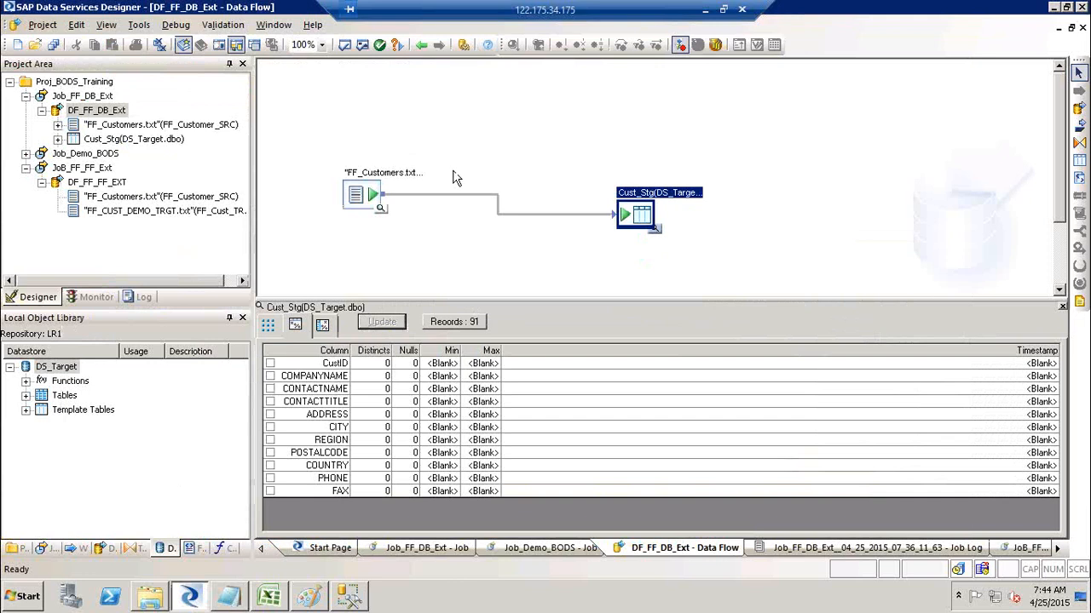
left_click(322, 325)
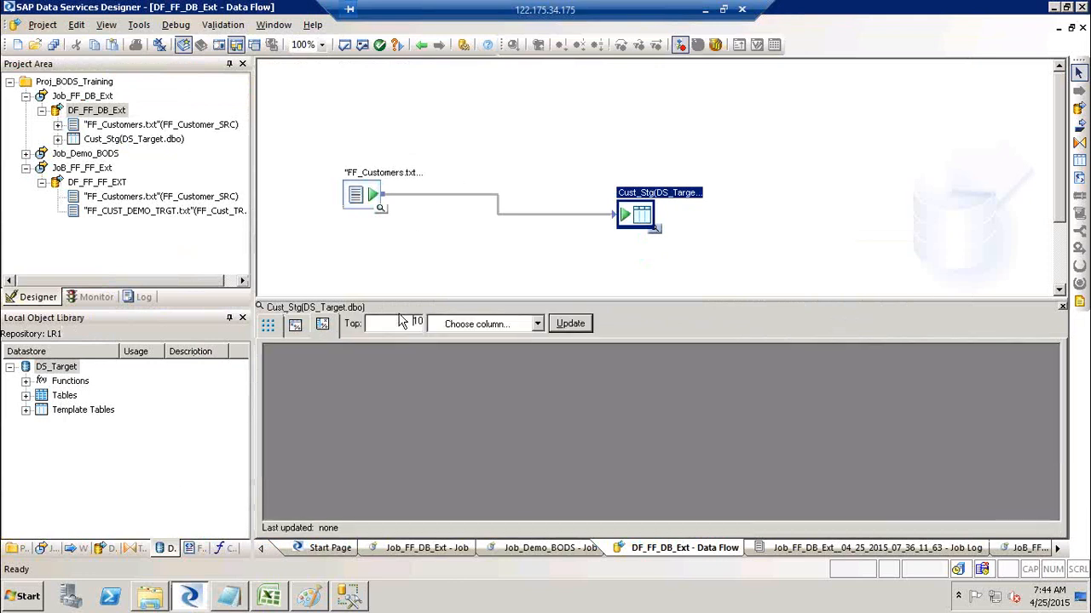
Profile Cust_Stg's REGION column values in the Designer data viewer.
left_click(536, 325)
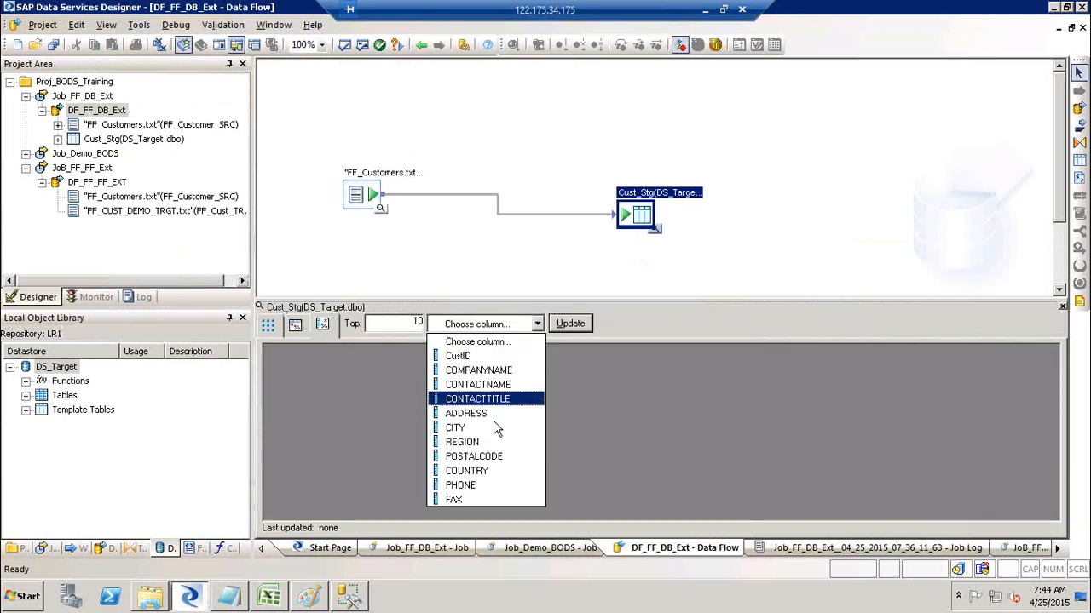
left_click(477, 442)
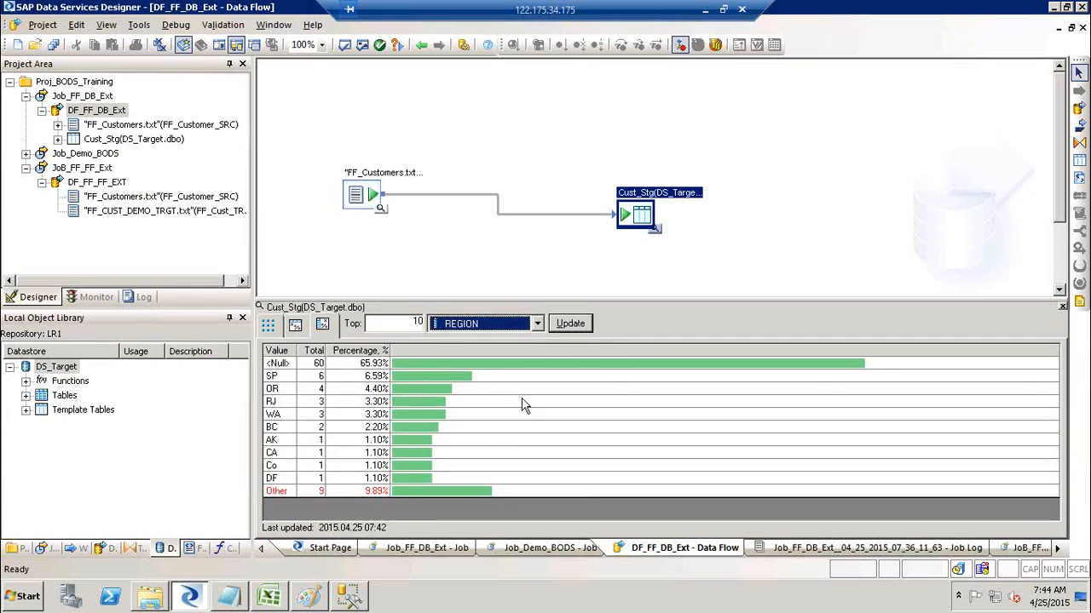
left_click(573, 323)
key("alt+Tab")
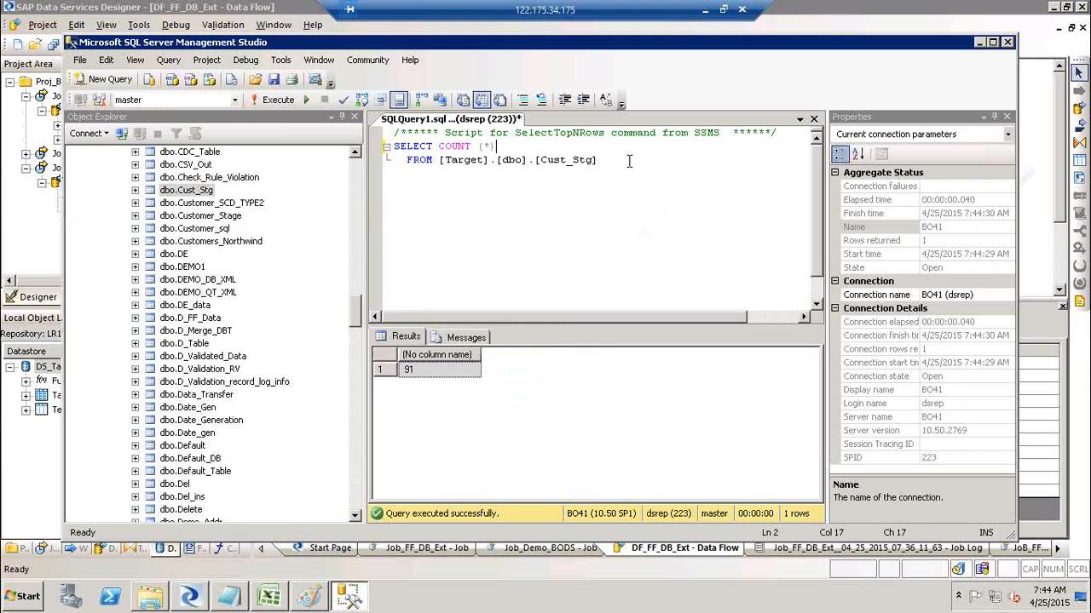
key("BackSpace")
key("BackSpace")
key("BackSpace")
key("BackSpace")
key("BackSpace")
key("BackSpace")
key("BackSpace")
key("BackSpace")
key("BackSpace")
key("alt+Tab")
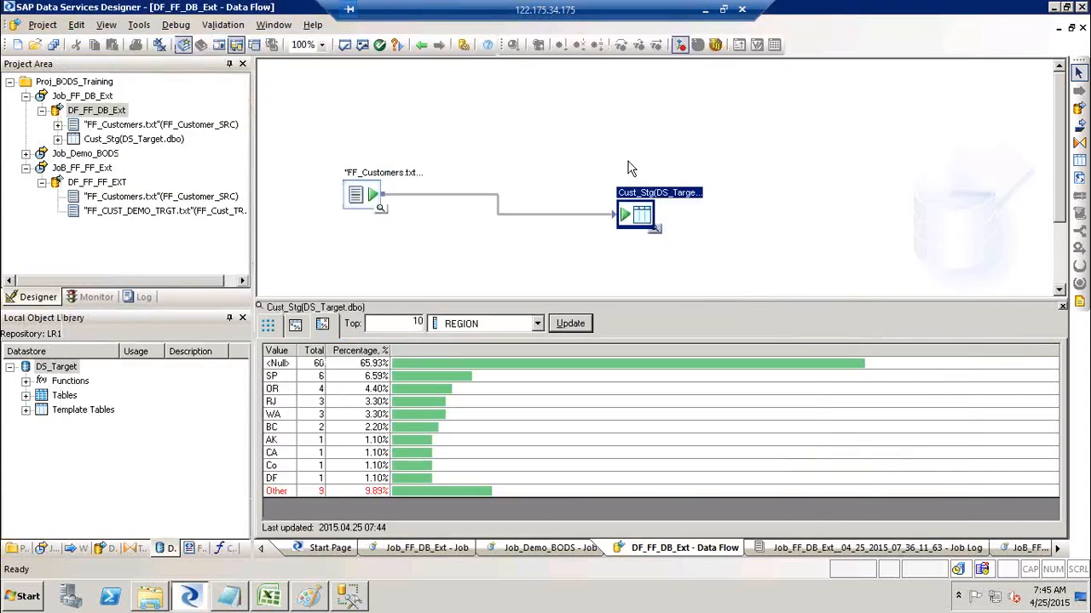
Run SELECT COUNT(*) on Cust_Stg WHERE REGION IS NULL in SSMS, returning 60.
key("alt+Tab")
type("* from")
key("BackSpace")
key("BackSpace")
key("BackSpace")
key("BackSpace")
key("BackSpace")
key("BackSpace")
key("BackSpace")
type("count")
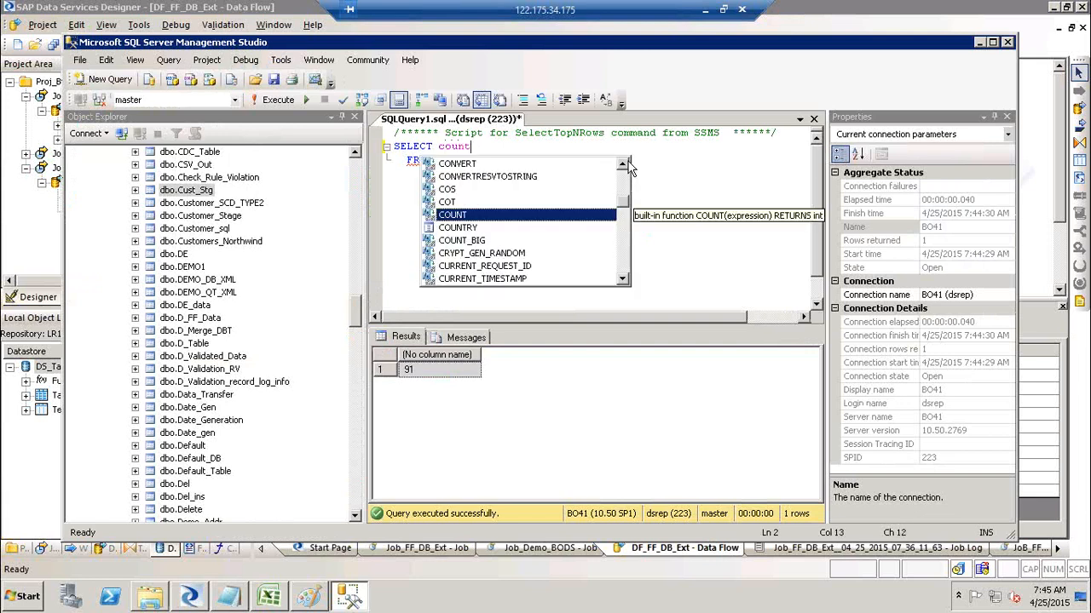
type(" (*)")
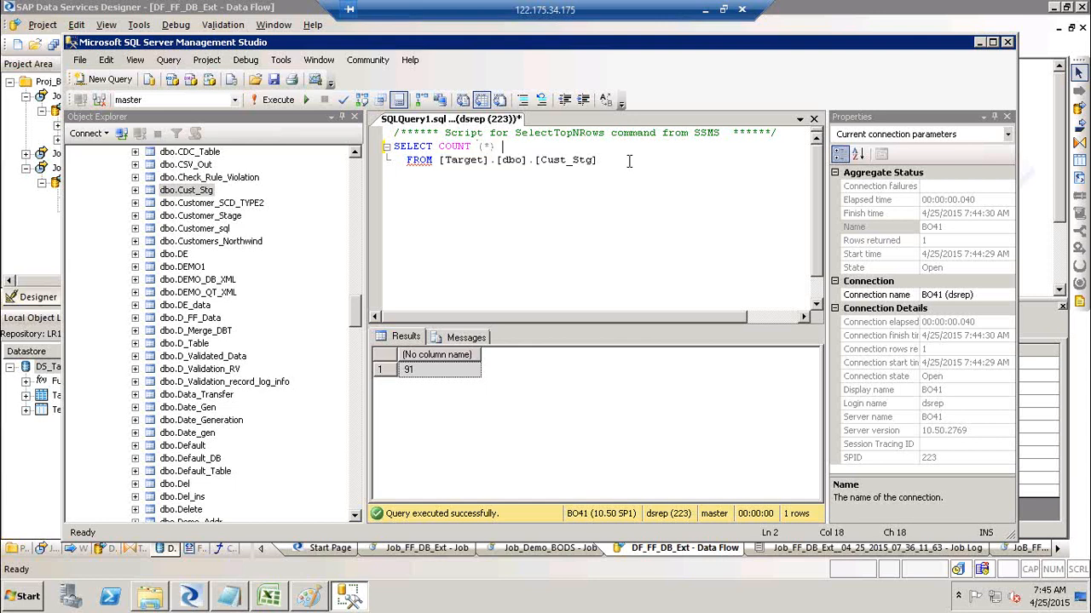
left_click(629, 160)
type("r")
key("BackSpace")
key("BackSpace")
type("where Regio")
key("Tab")
type("is null;")
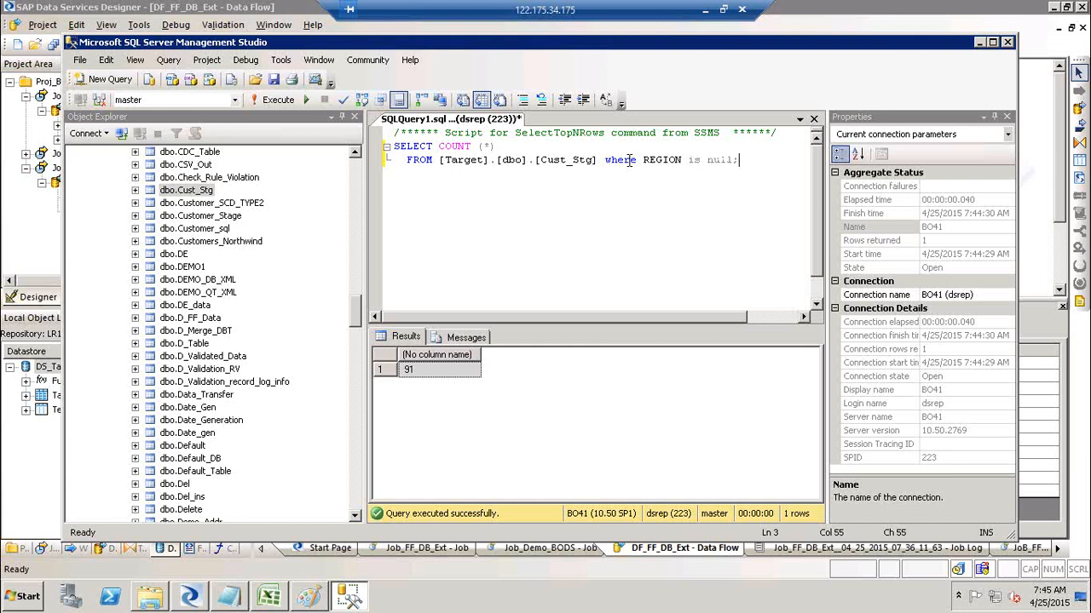
left_click(394, 146, "shift")
left_click(274, 100)
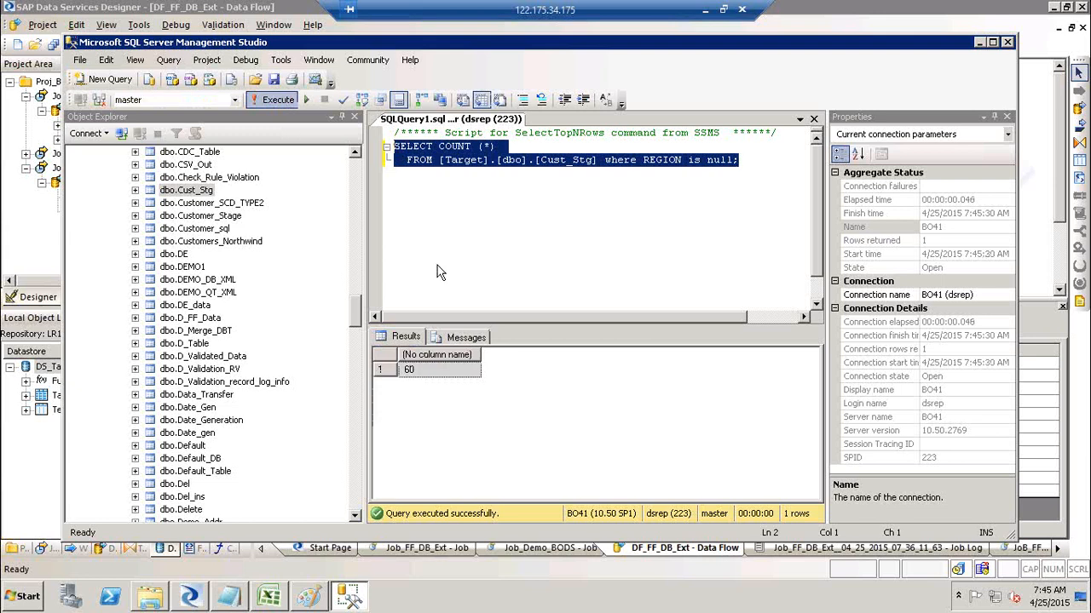
left_click(421, 370)
Match the 60 null REGIONs in the profile, show Cust_Stg's data rows, and bring up the notes.
key("alt+Tab")
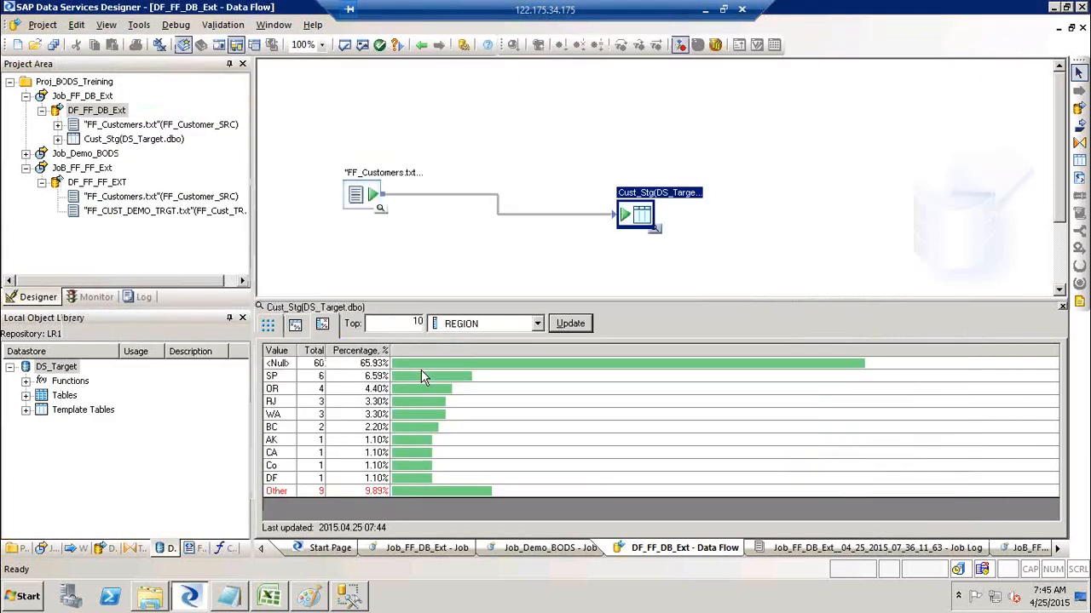
left_click(315, 364)
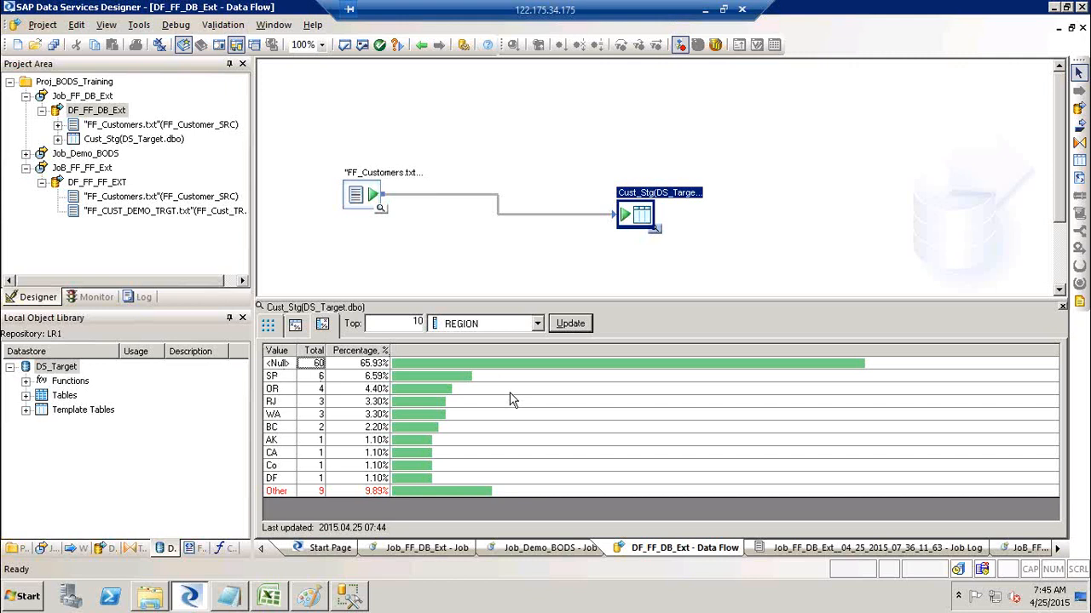
left_click(269, 327)
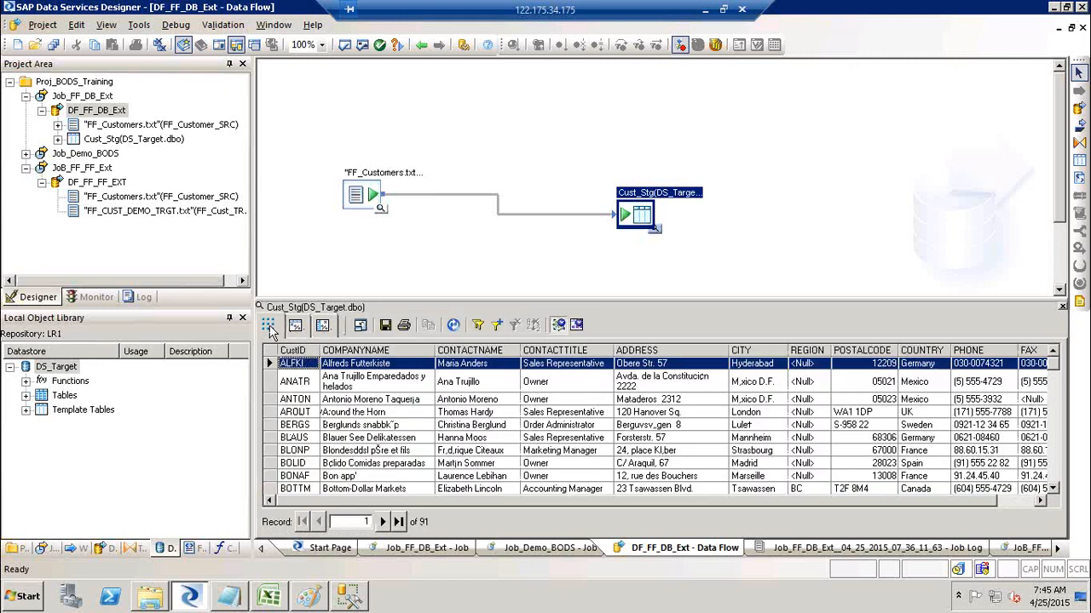
left_click(228, 598)
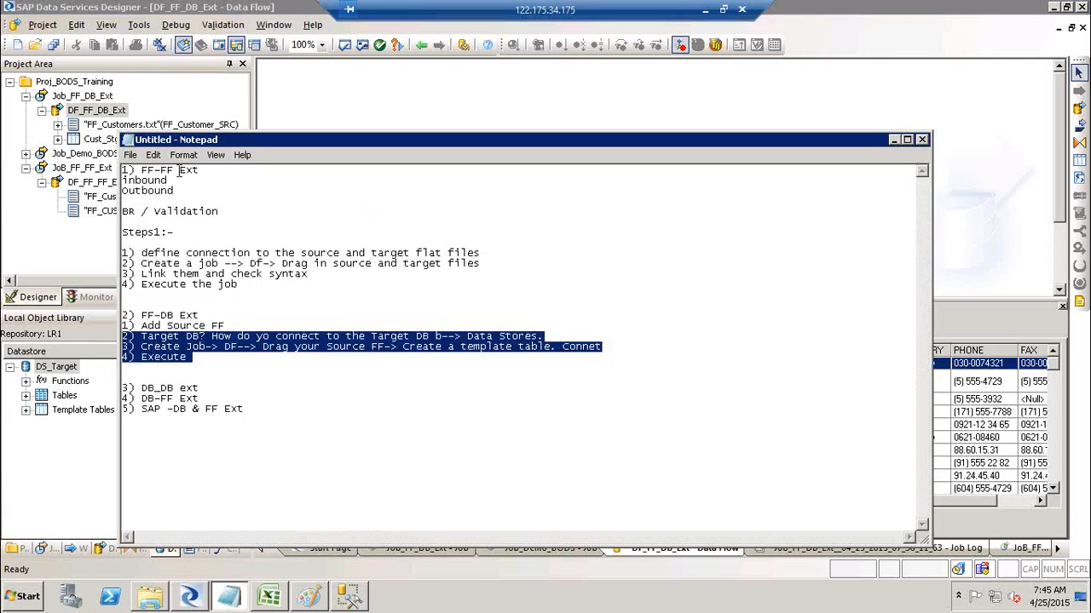
Highlight the '1) FF-FF Ext' and '2) FF-DB Ext' headings in the notes, then minimize Notepad.
left_click_drag(180, 170, 119, 170)
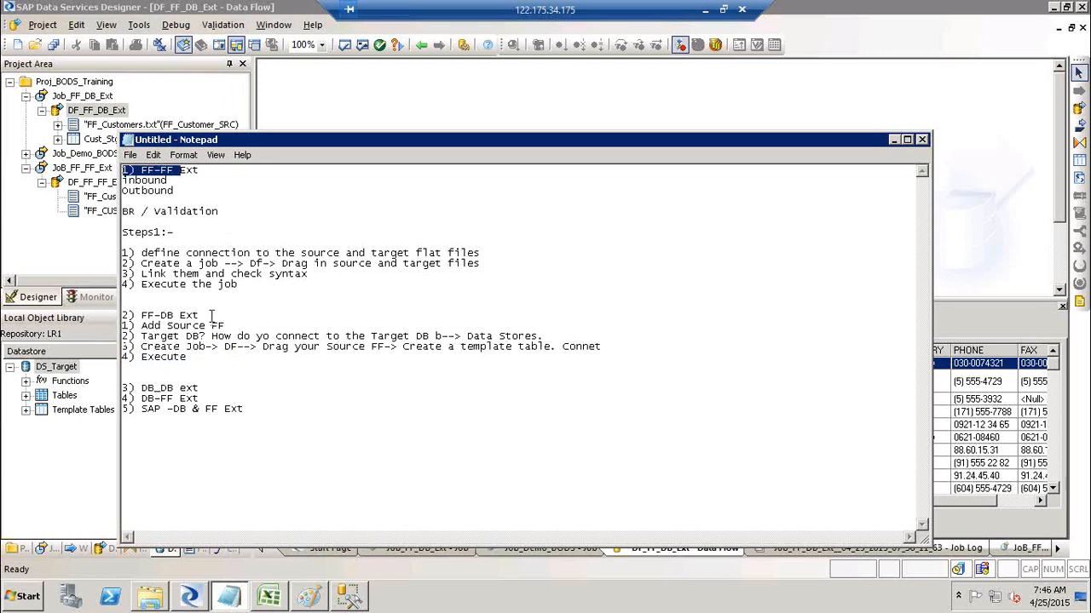
left_click_drag(203, 315, 109, 317)
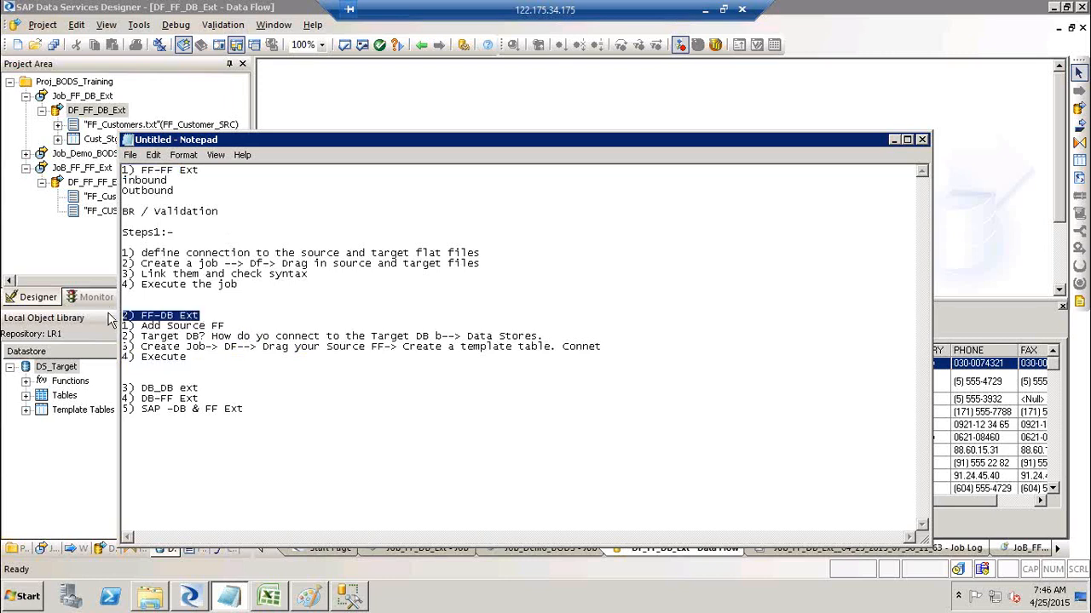
left_click(892, 139)
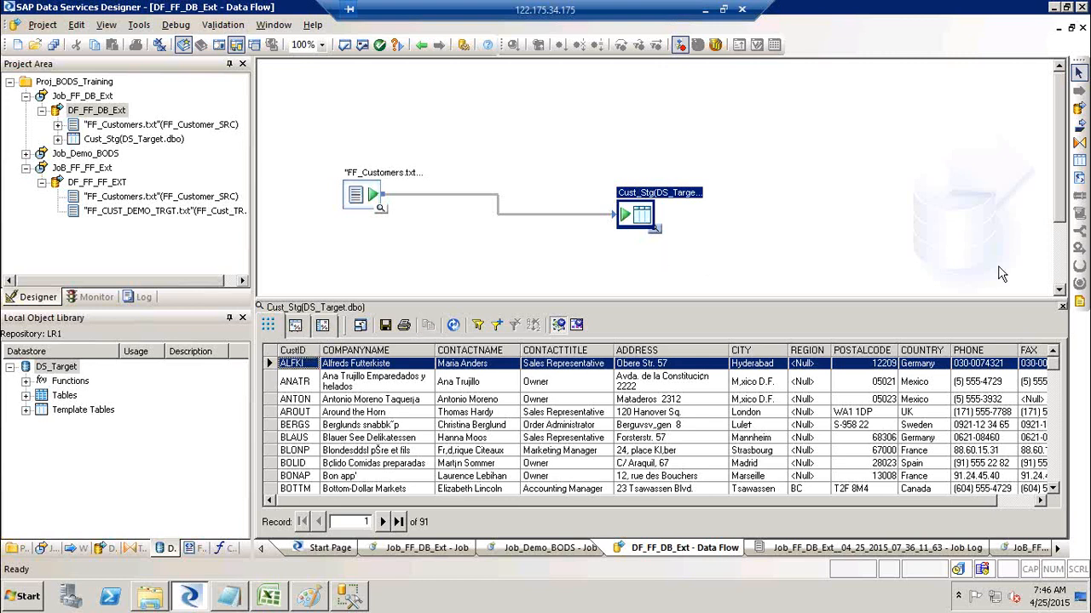
Close the Cust_Stg data viewer to show only the DF_FF_DB_Ext data flow, then open the Start menu.
left_click(1062, 307)
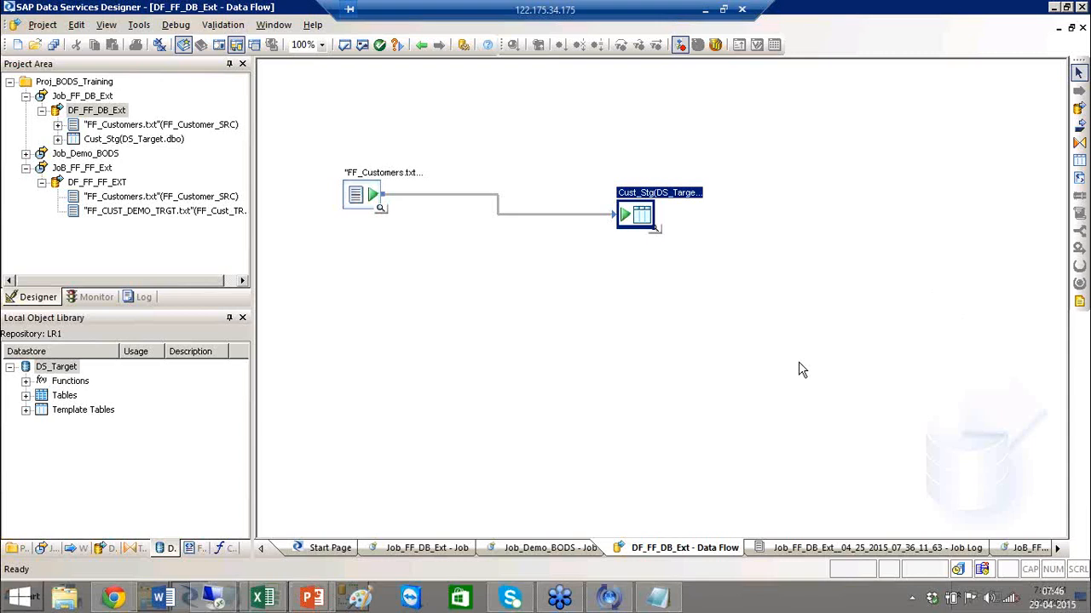
left_click(737, 350)
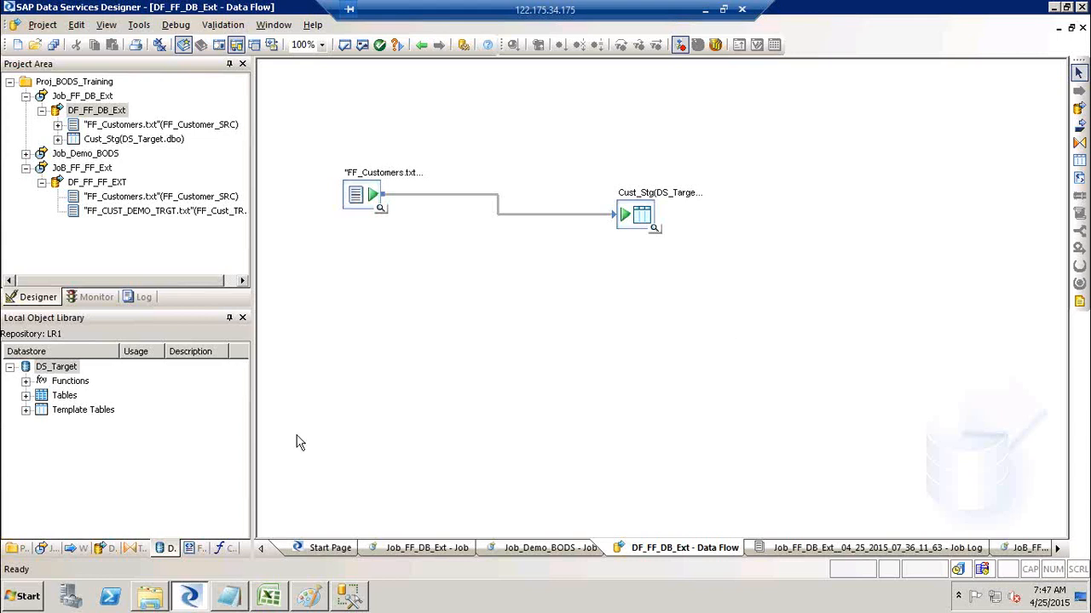
left_click(28, 597)
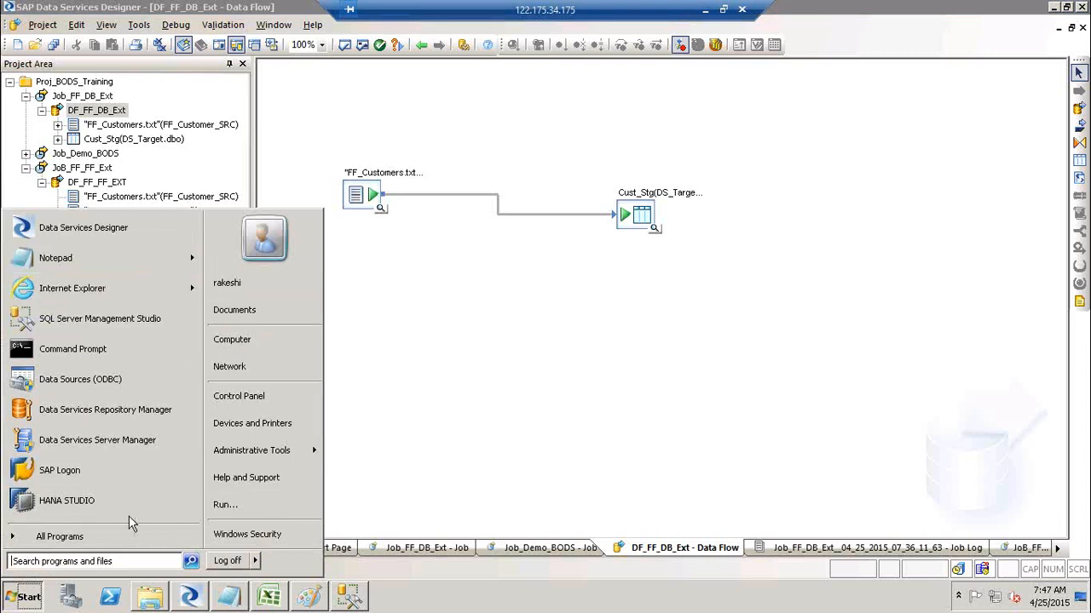
Launch Microsoft Excel with a blank workbook, using the Run dialog after an empty search.
left_click(109, 561)
type("excel")
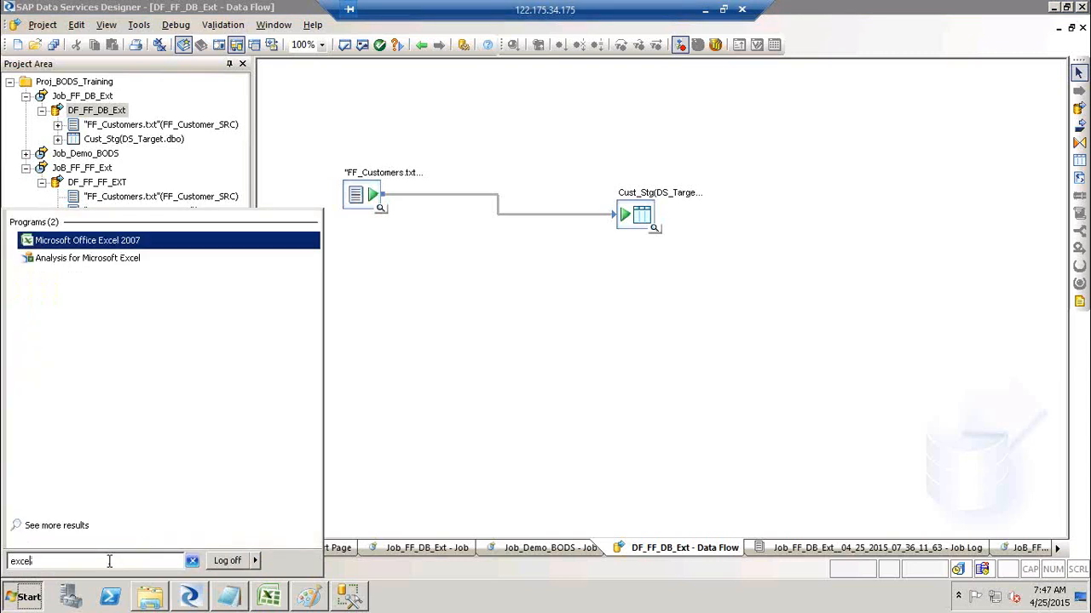
key("Return")
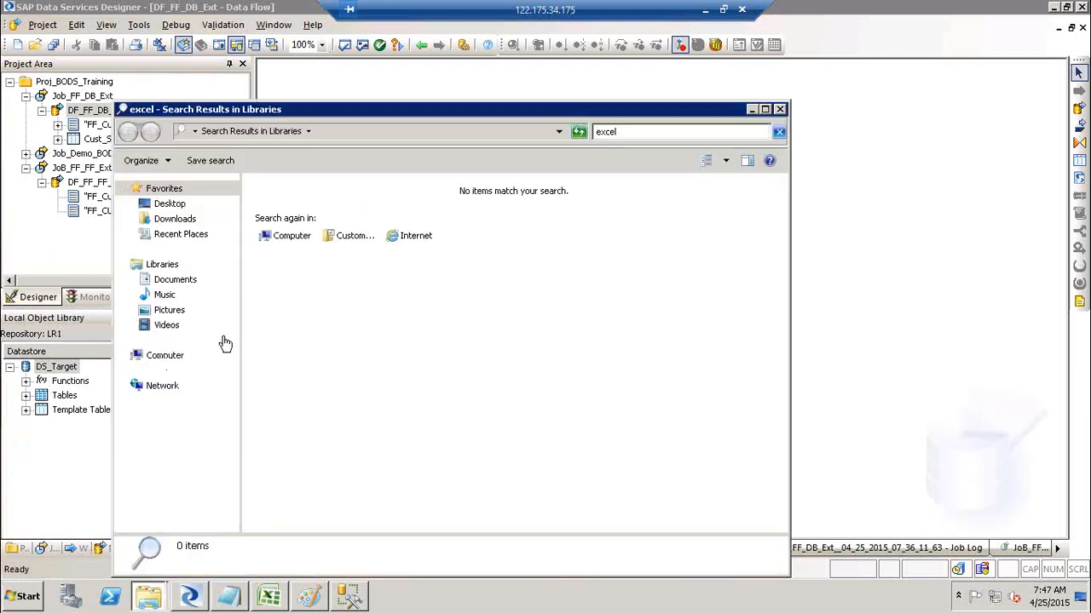
left_click(780, 111)
key("super+r")
key("Return")
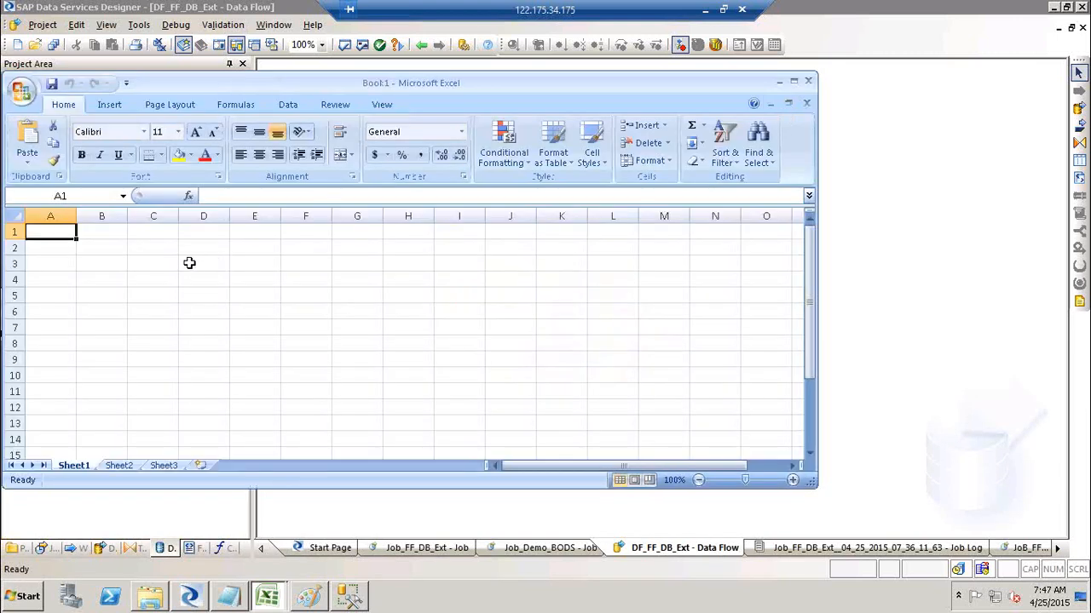
Enter headers Sno, Nam, Desgi, Emo No and Sal across A1:E1, then close Book1 without saving.
type("Sno")
key("Tab")
type("N")
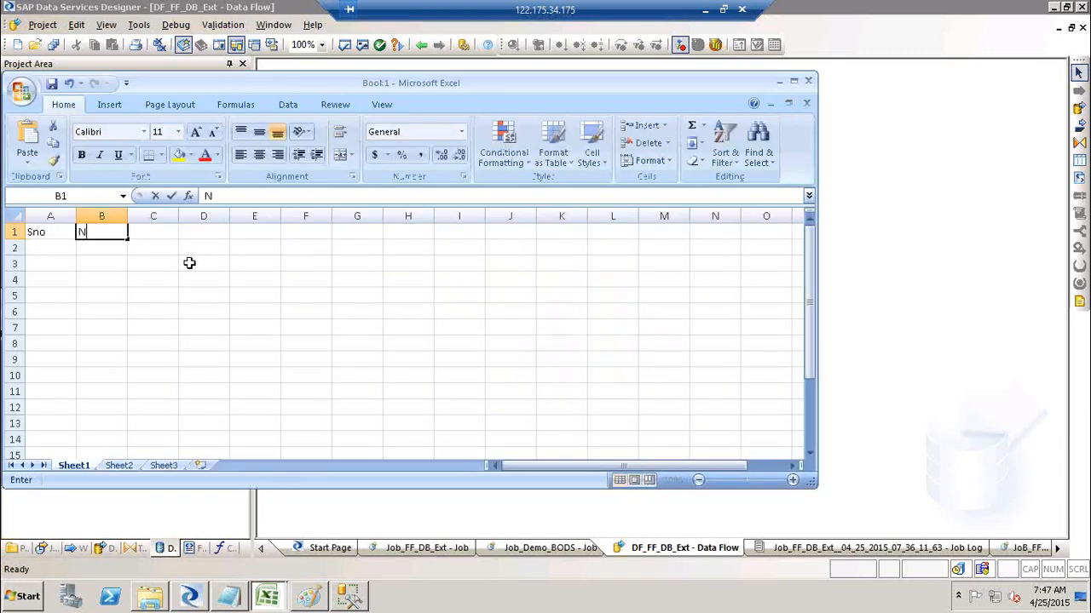
type("ma")
key("BackSpace")
key("BackSpace")
type("am")
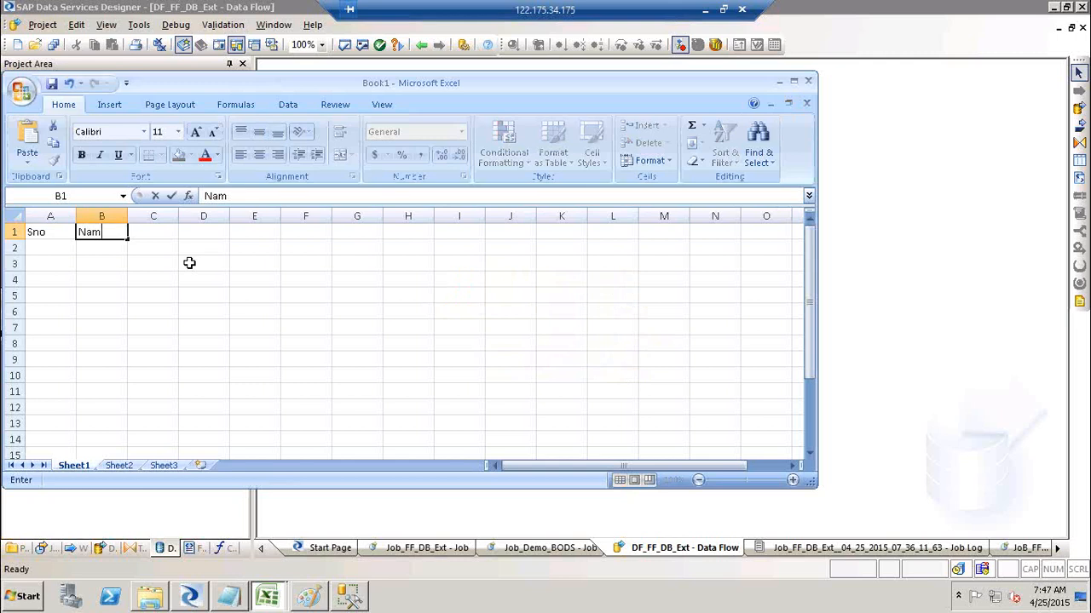
key("Tab")
type("Desgi")
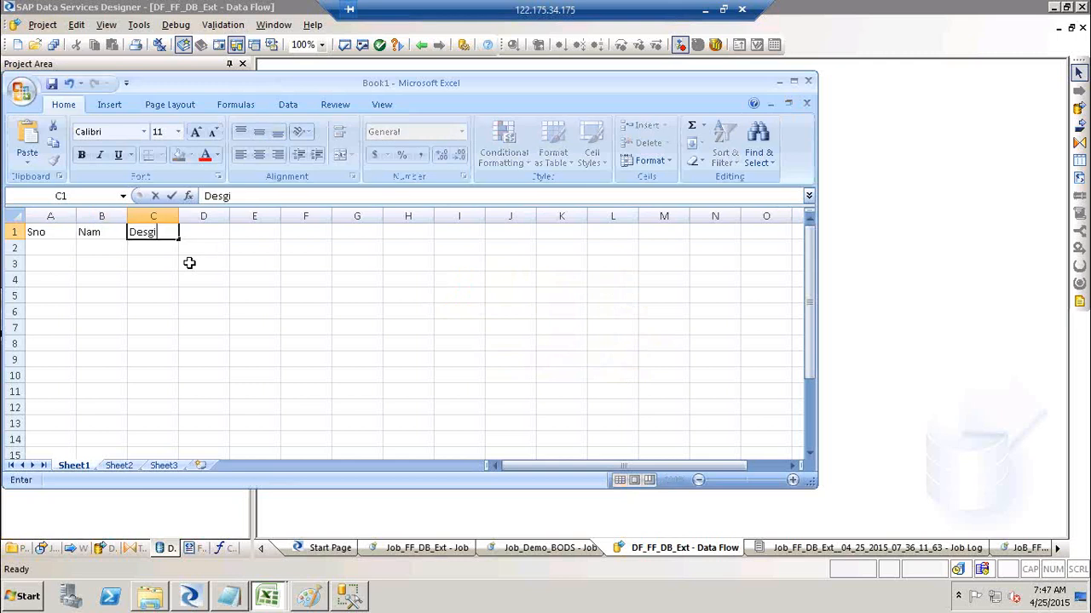
key("Tab")
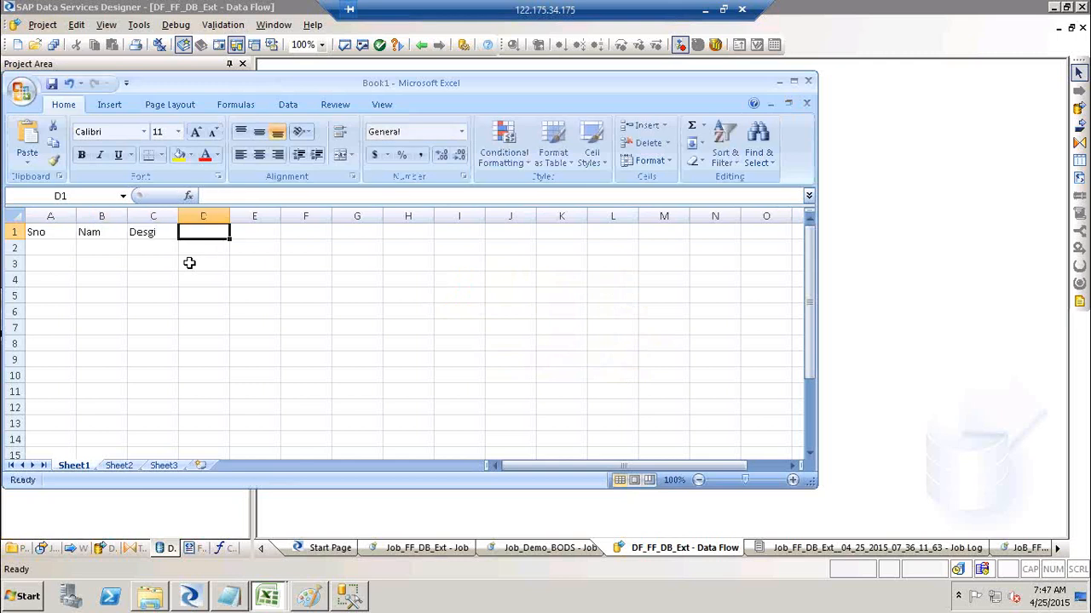
type("Emo No")
key("Tab")
type("Sal")
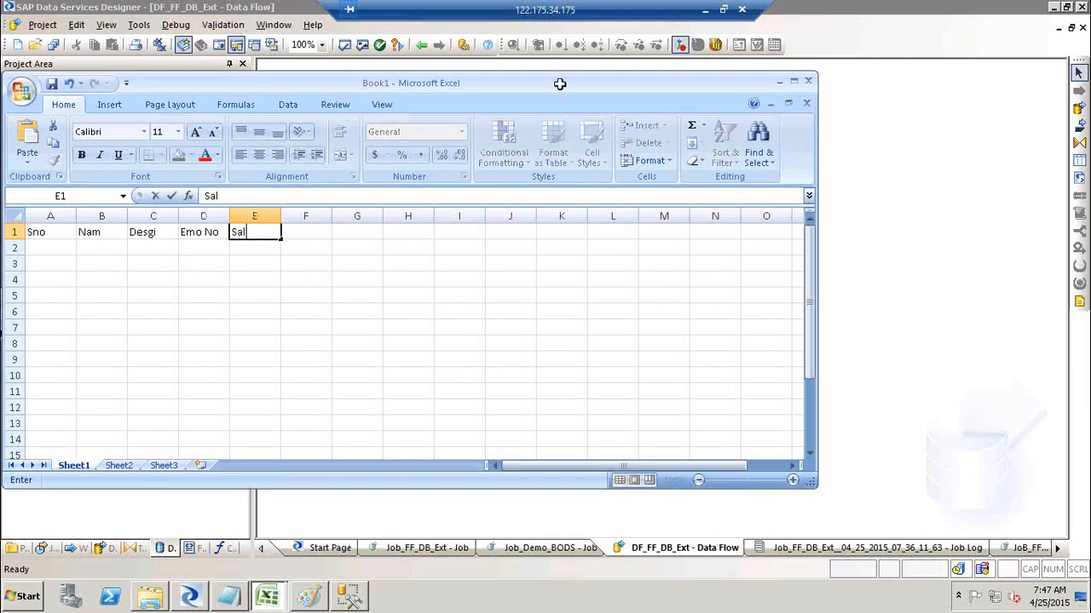
left_click(809, 83)
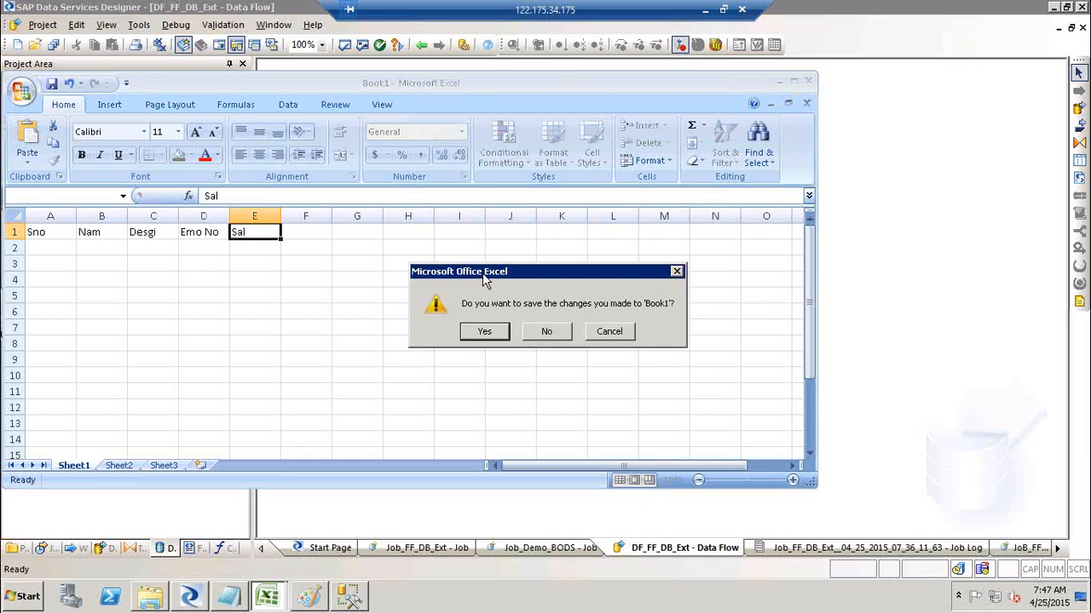
left_click(550, 331)
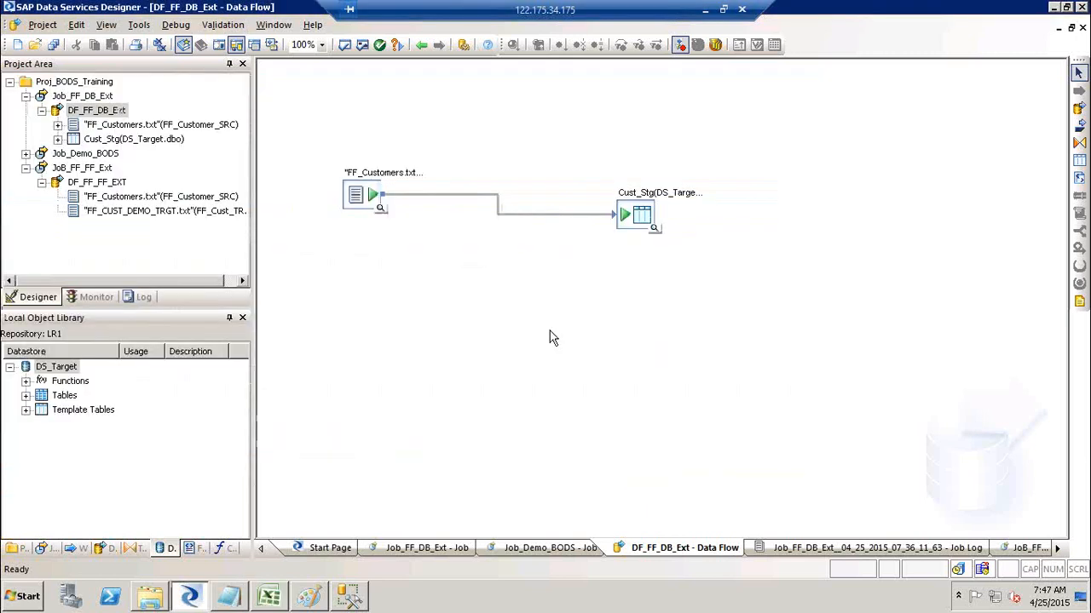
Minimise Designer and every other window with Win+D to reveal the Windows desktop.
key("super+d")
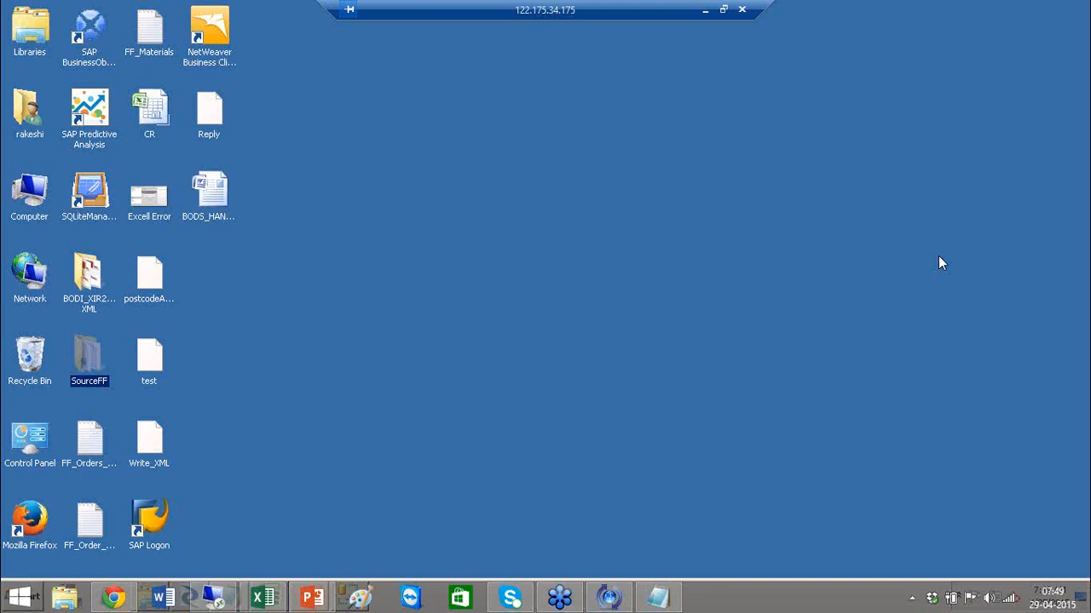
left_click(671, 181)
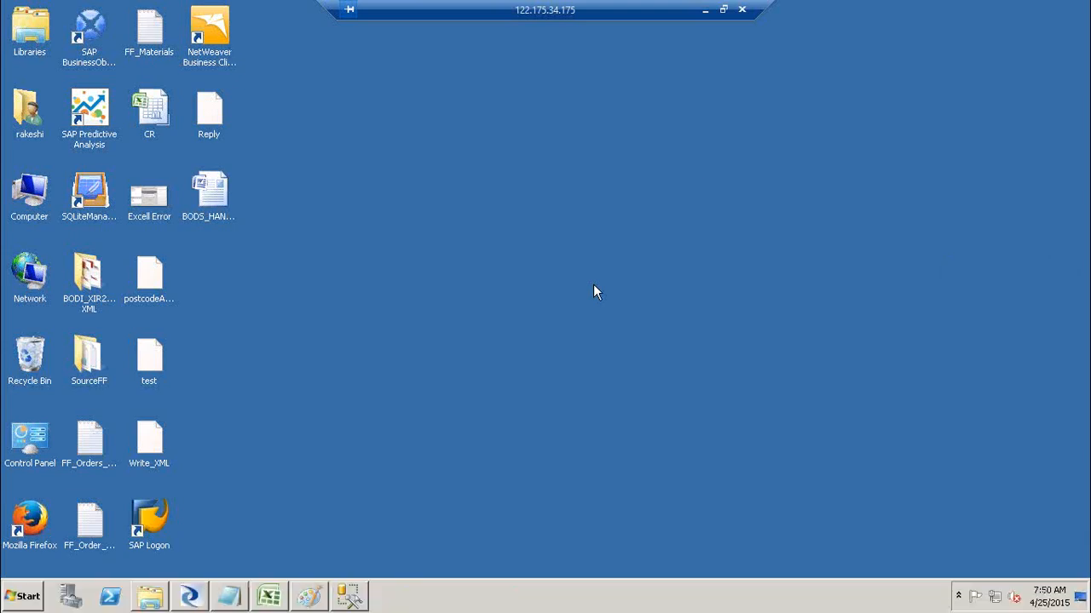
left_click(352, 598)
left_click(911, 143)
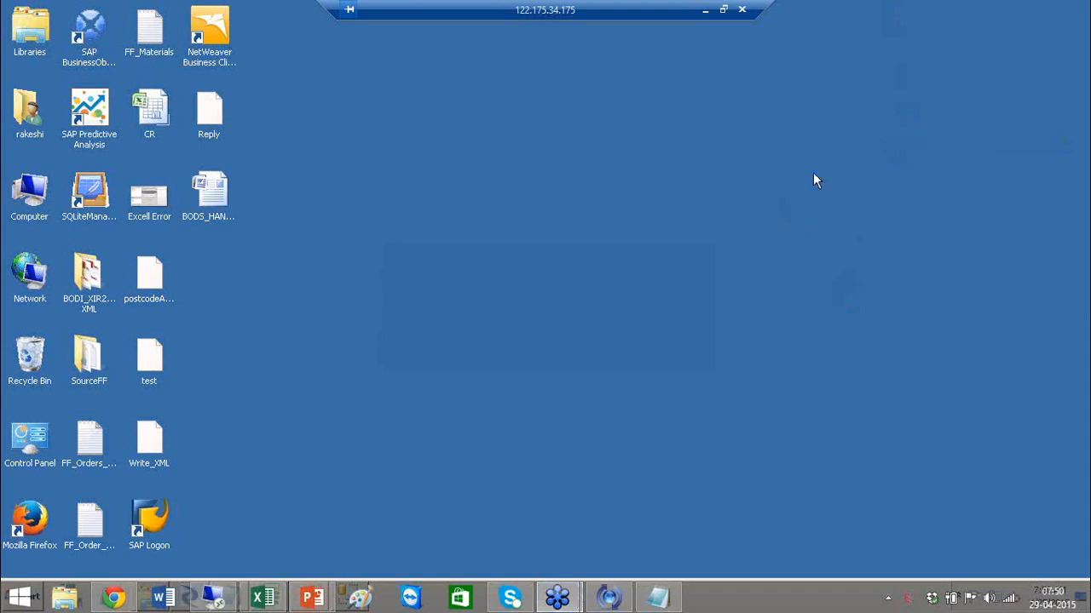